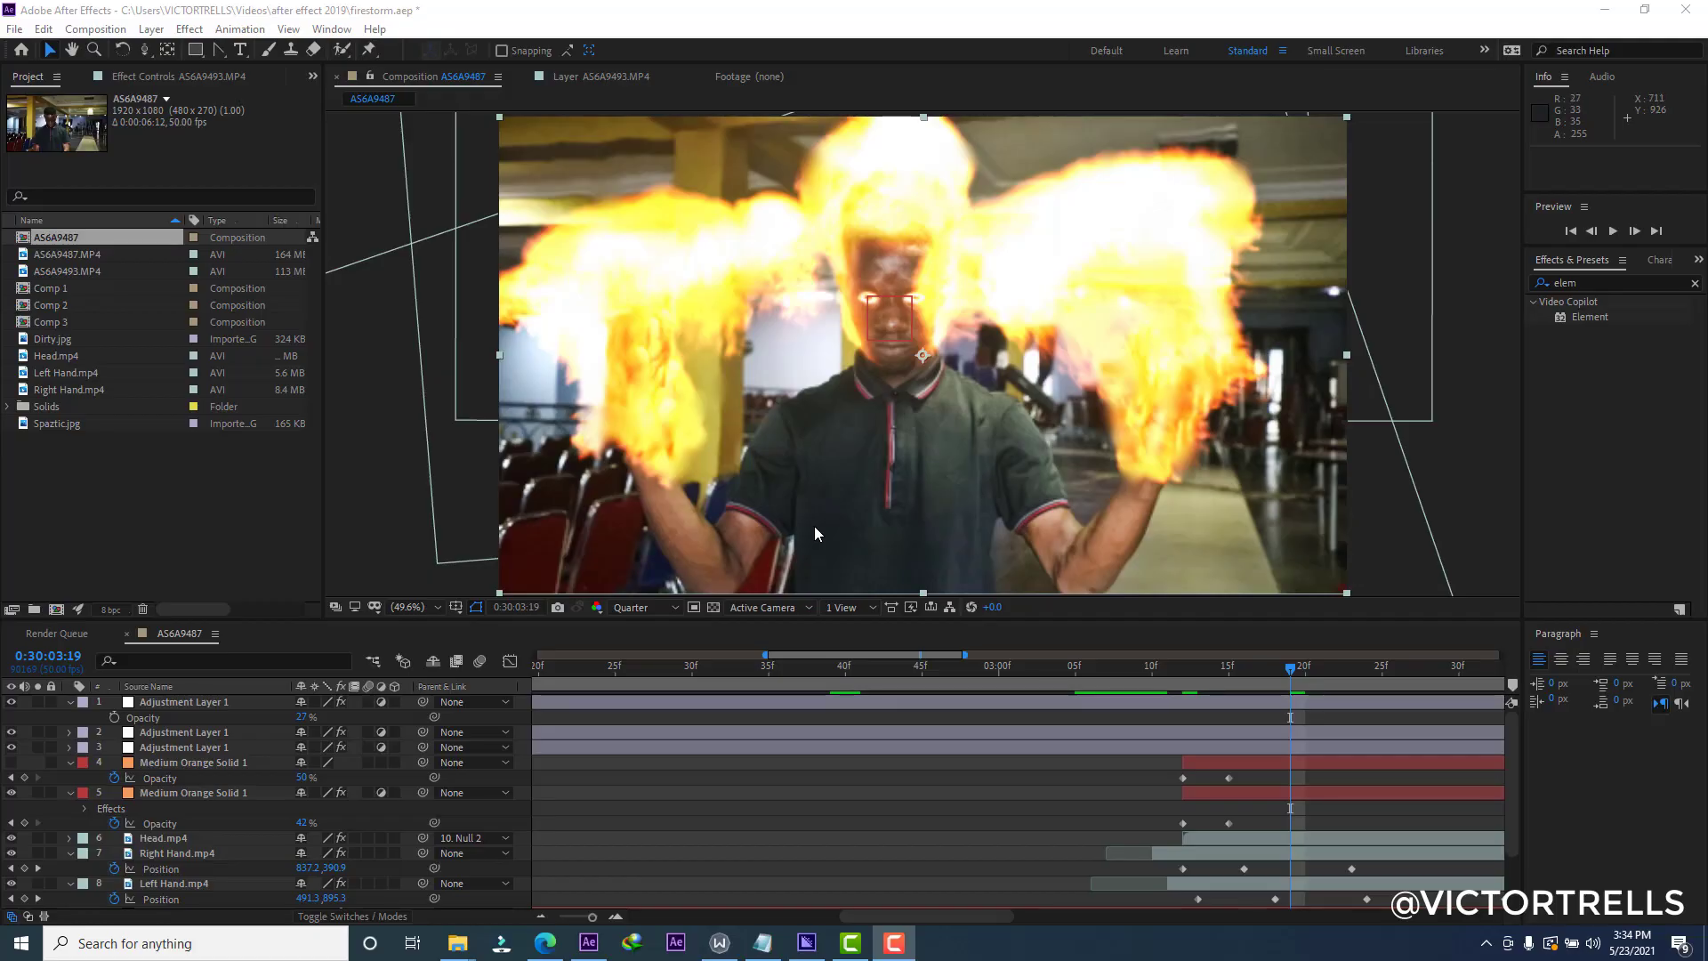
Create a new 1920 x 1080 composition with the HDTV 1080 24 preset.
click(169, 515)
key(ctrl+n)
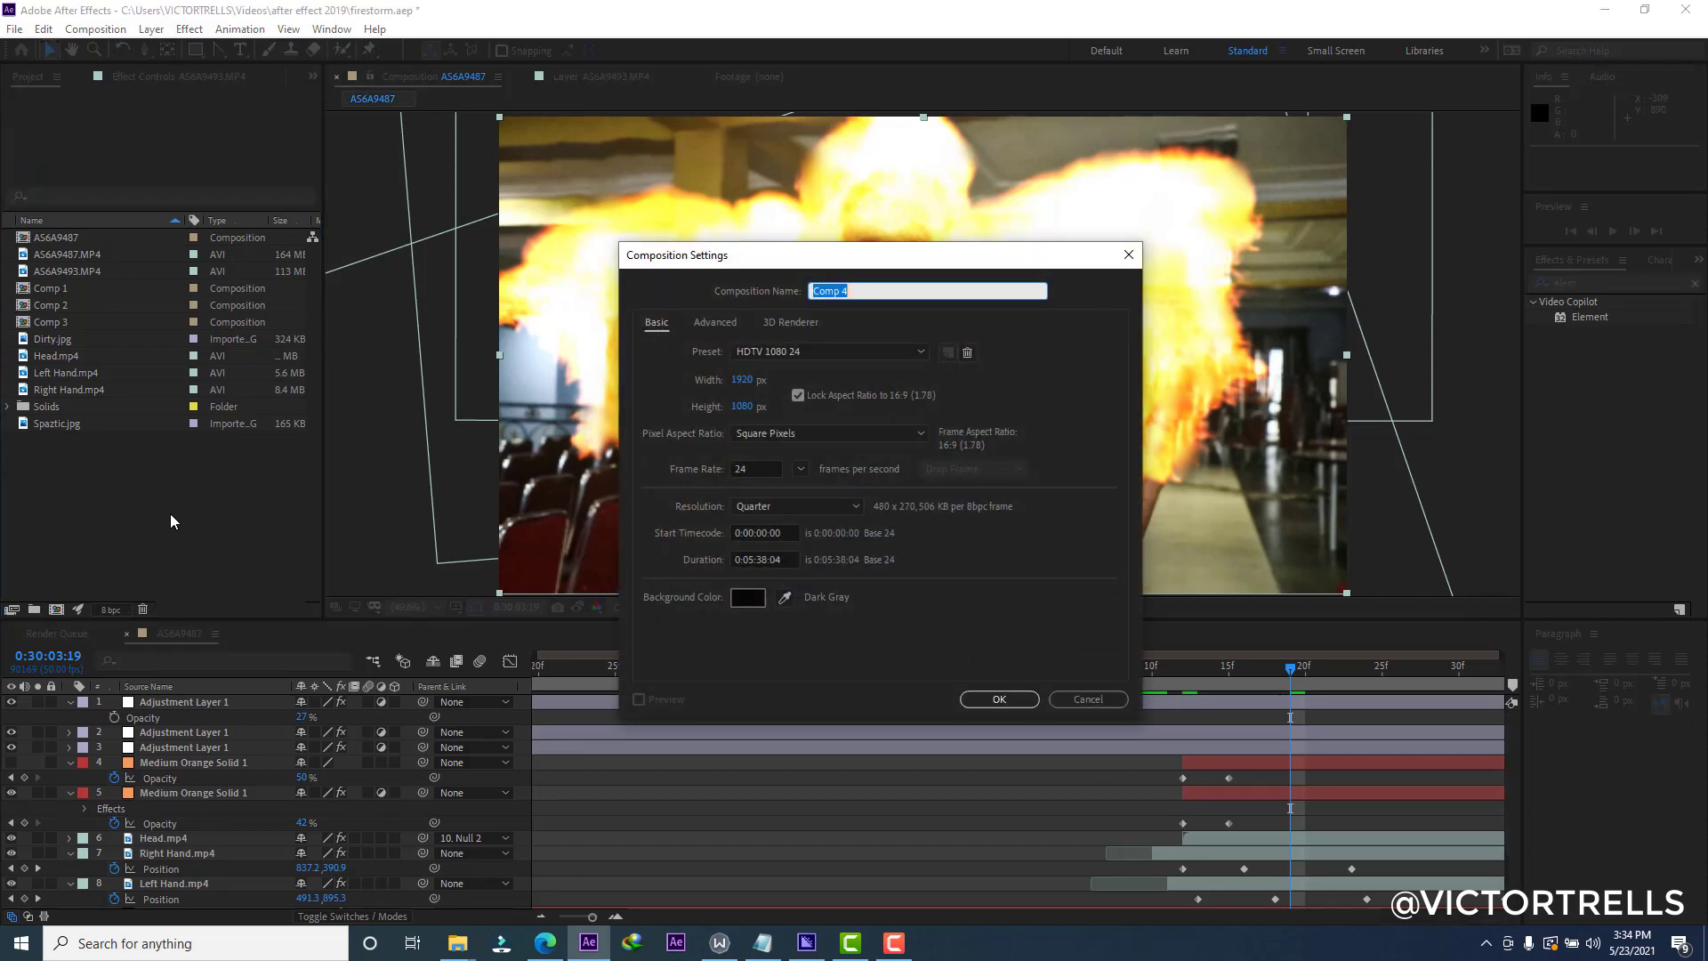
click(1020, 698)
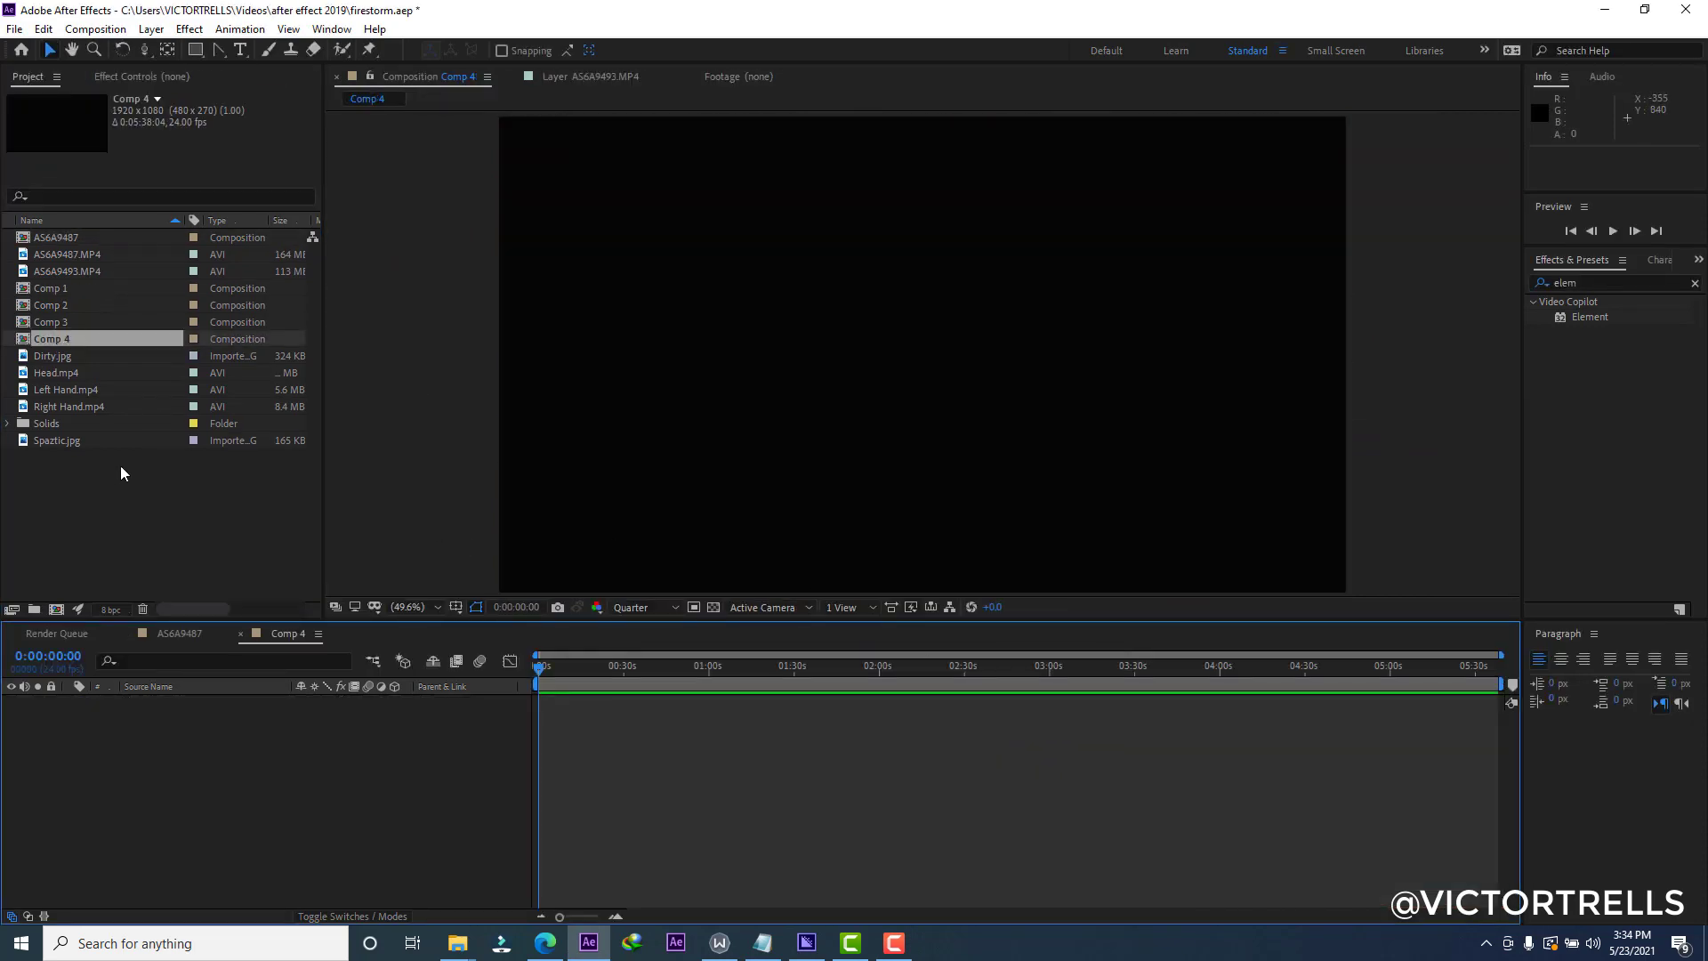
Add the AS6A9493.MP4 footage as a layer in the new composition's timeline.
click(46, 422)
click(68, 405)
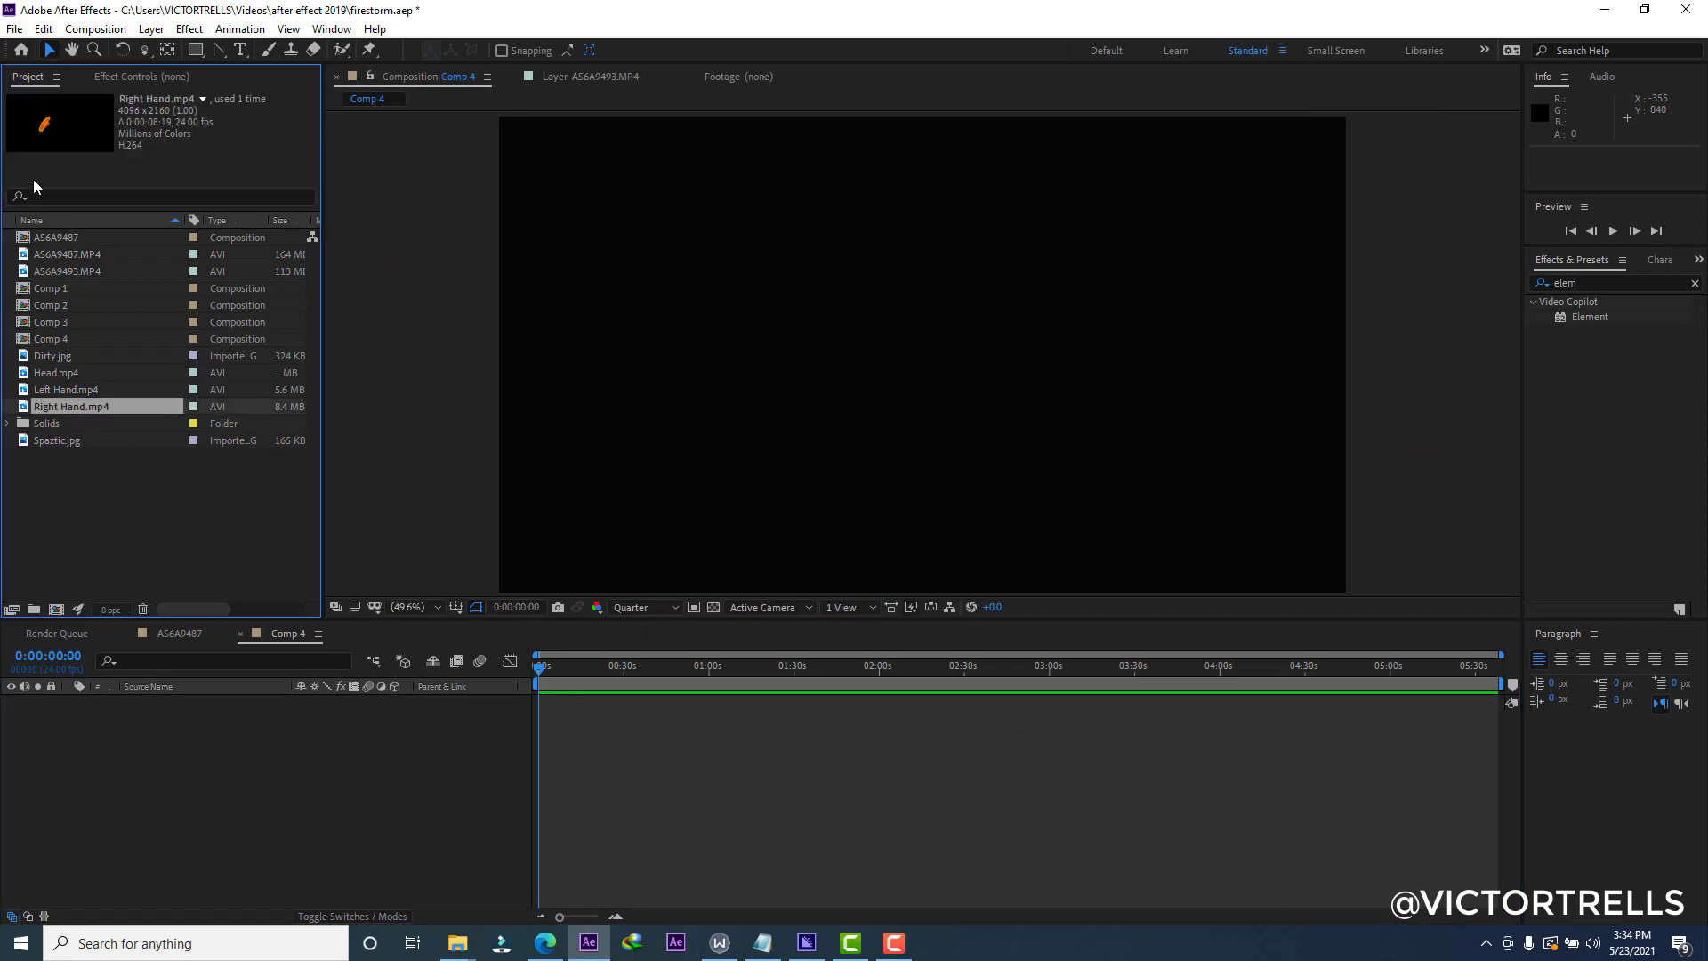
click(78, 254)
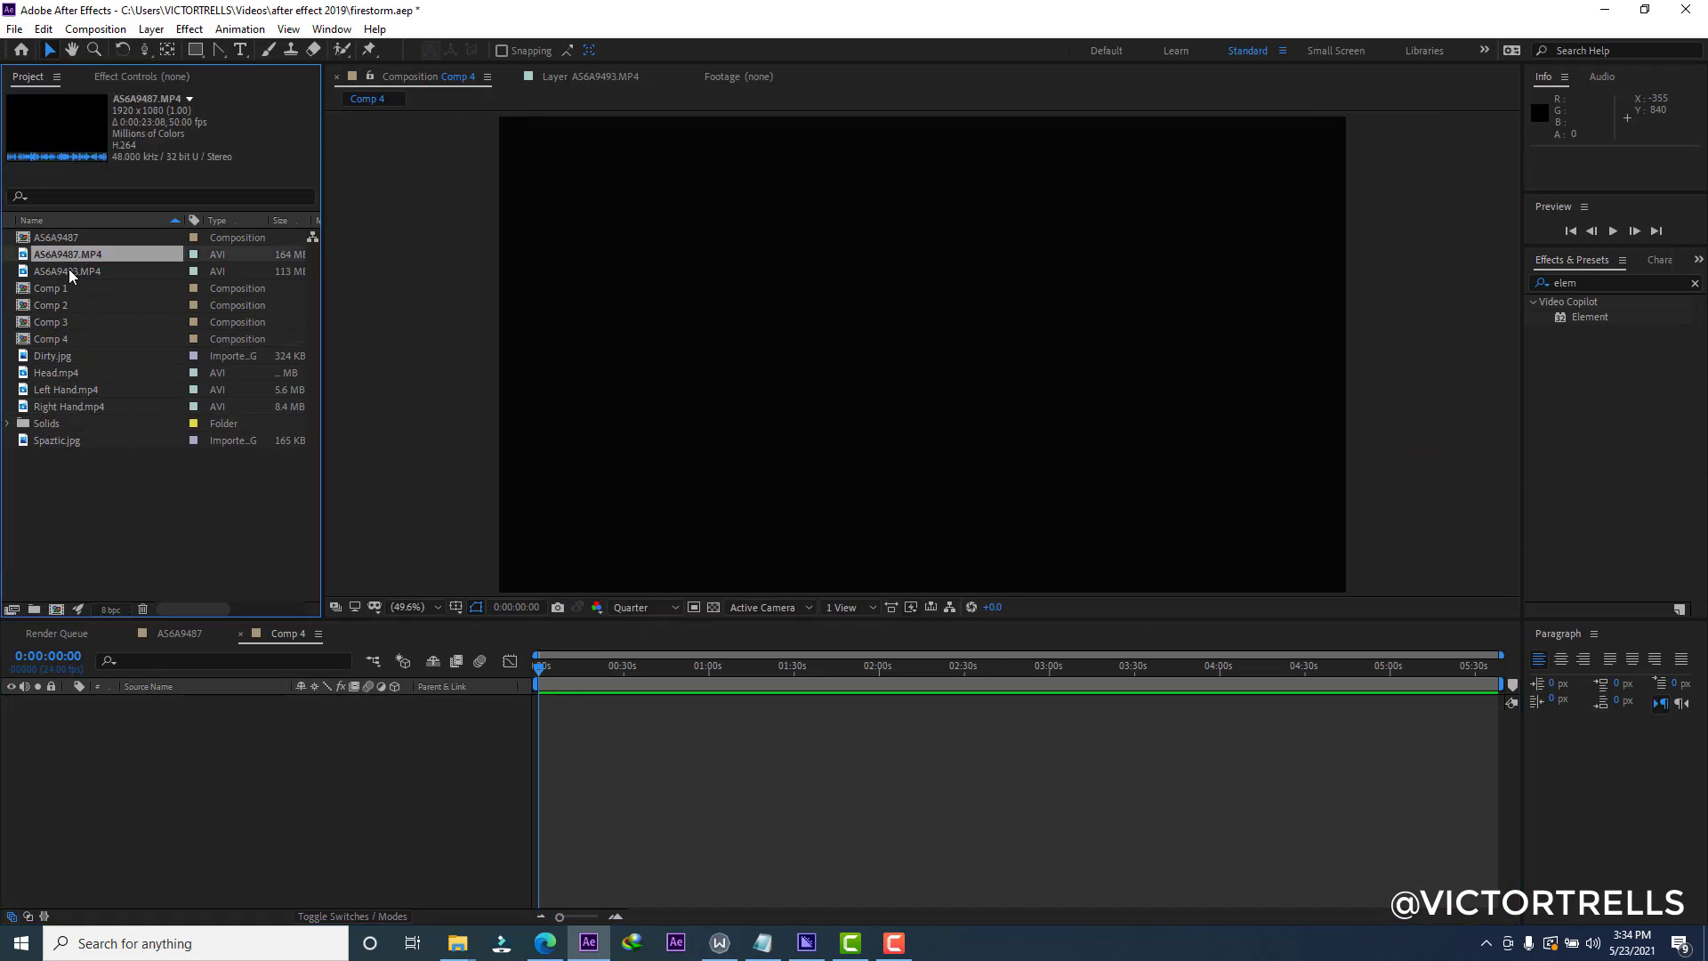
drag(64, 267, 258, 768)
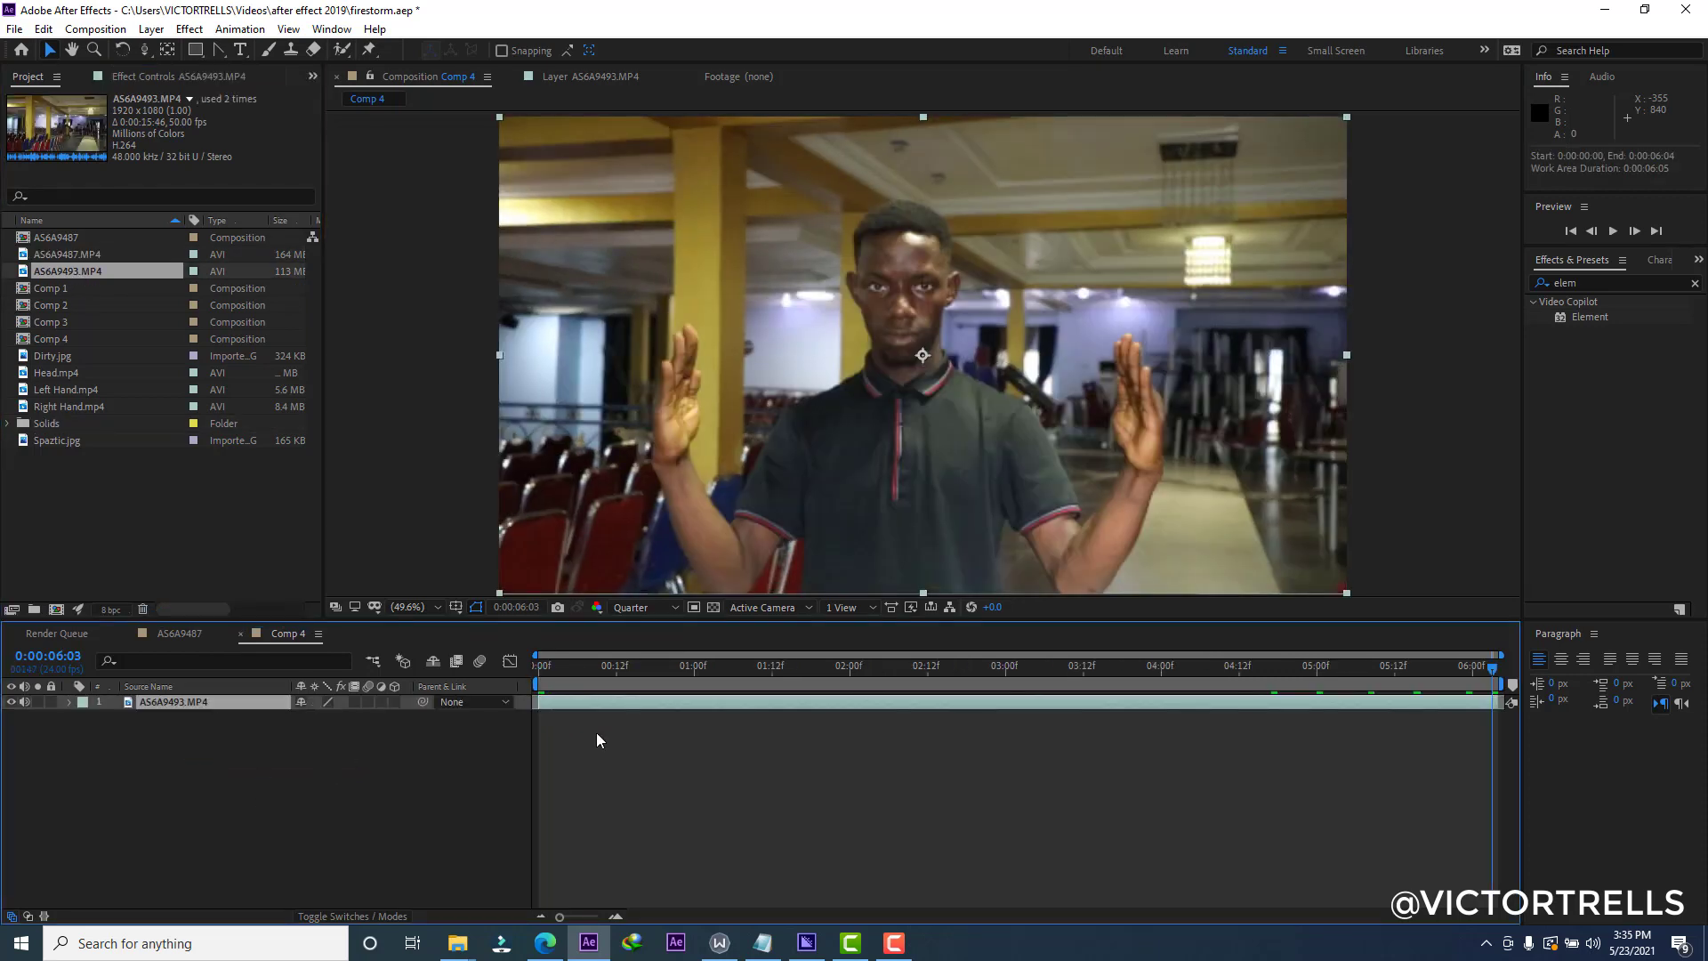
Show the Tracker and start Track Motion on the AS6A9493.MP4 layer.
click(536, 671)
drag(548, 669, 713, 668)
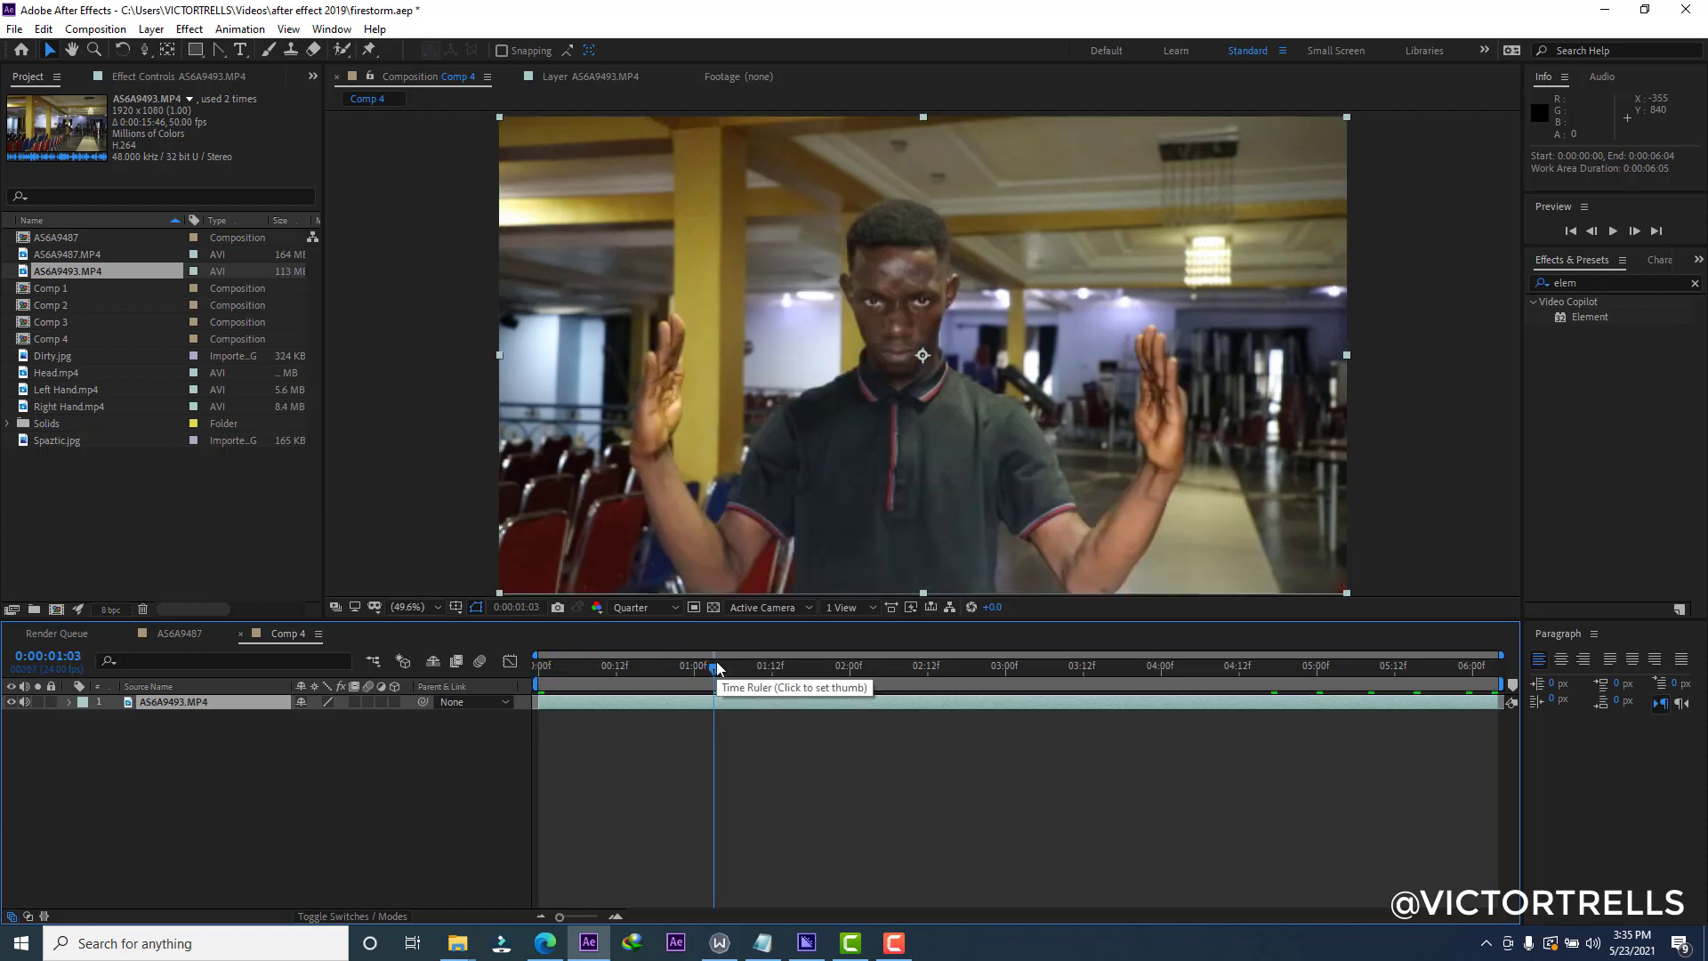
drag(598, 669, 778, 669)
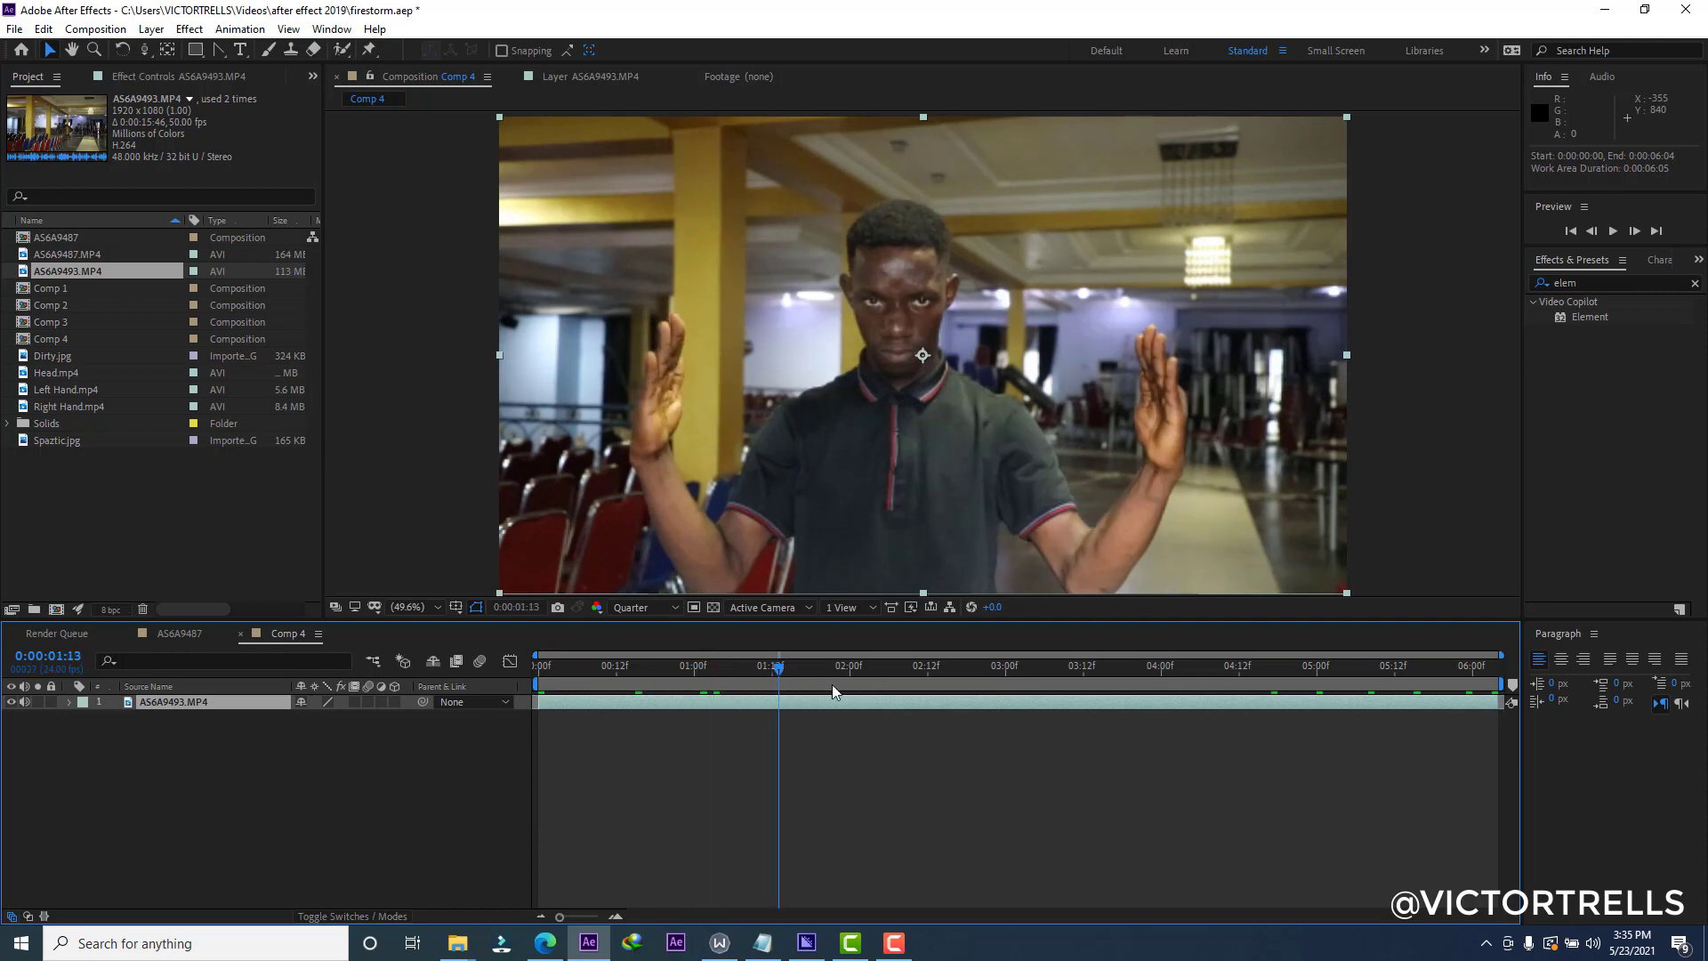
click(835, 693)
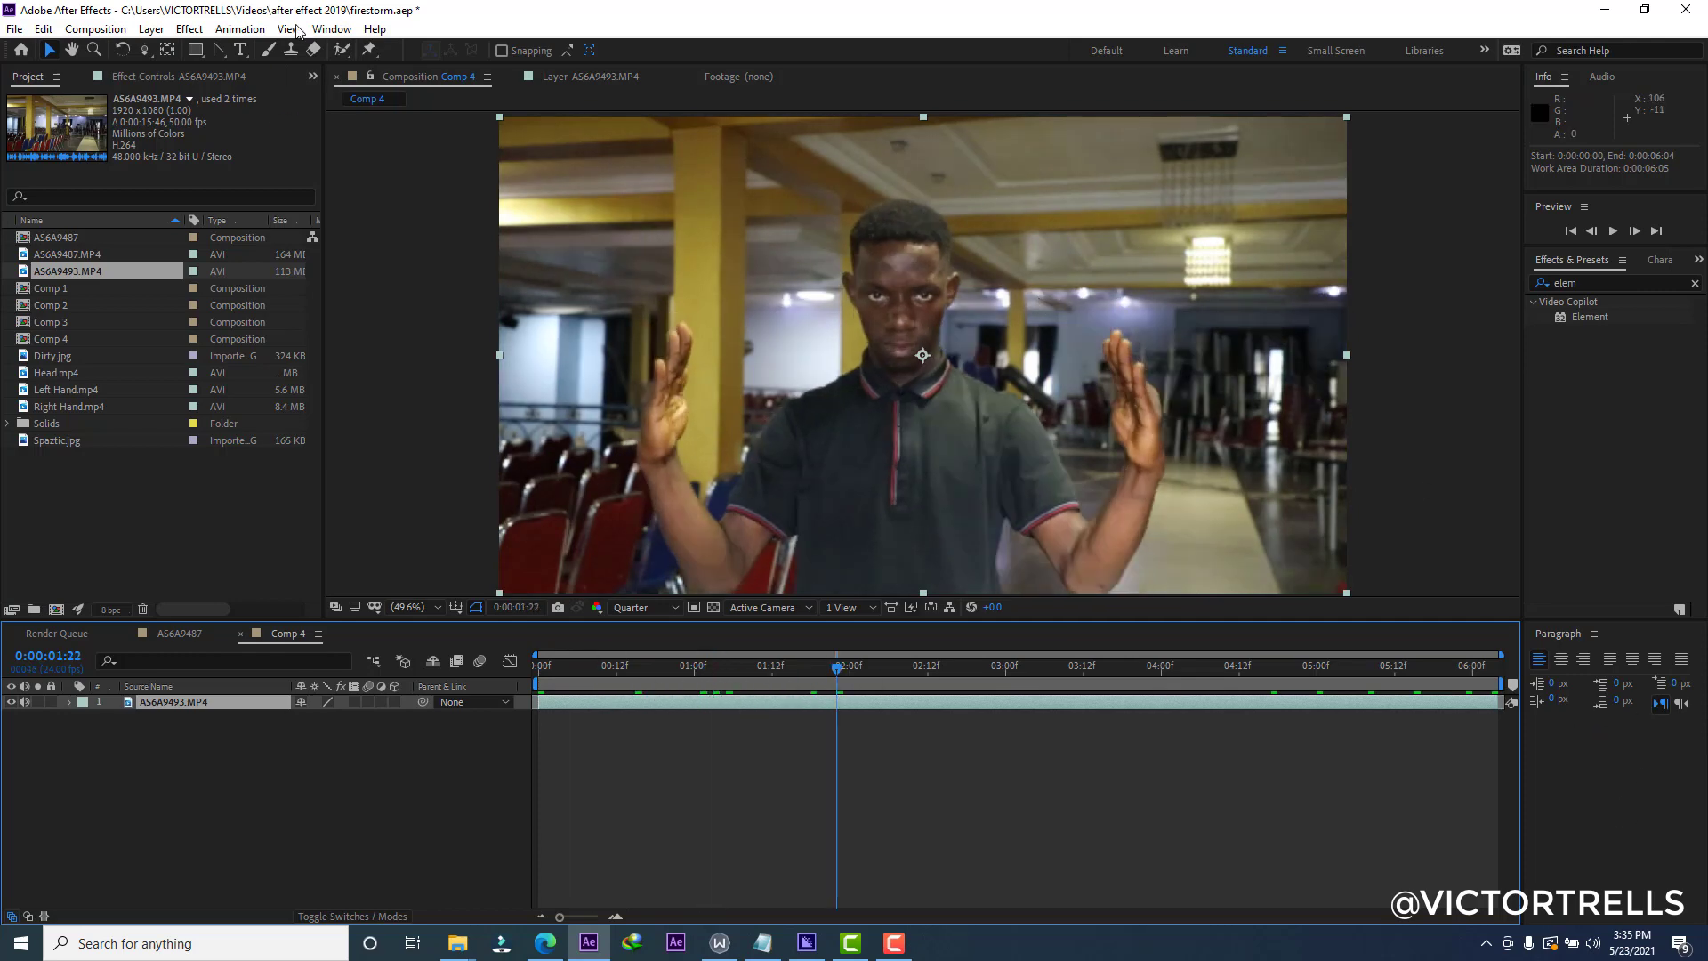
click(330, 29)
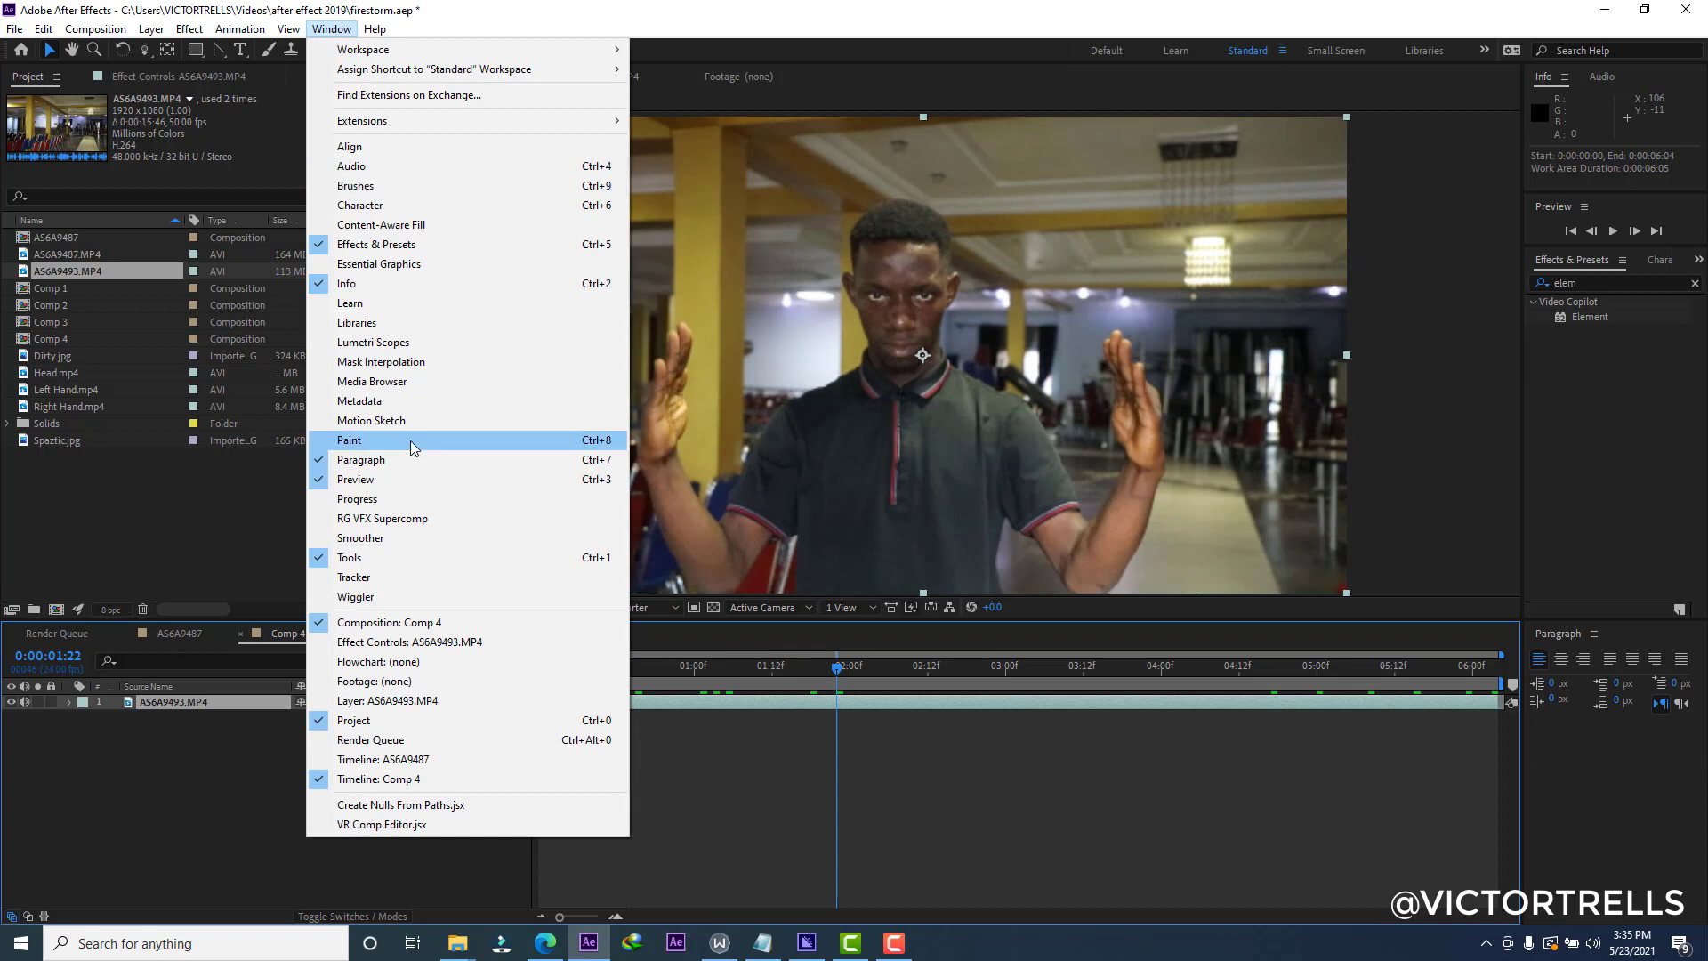
click(386, 577)
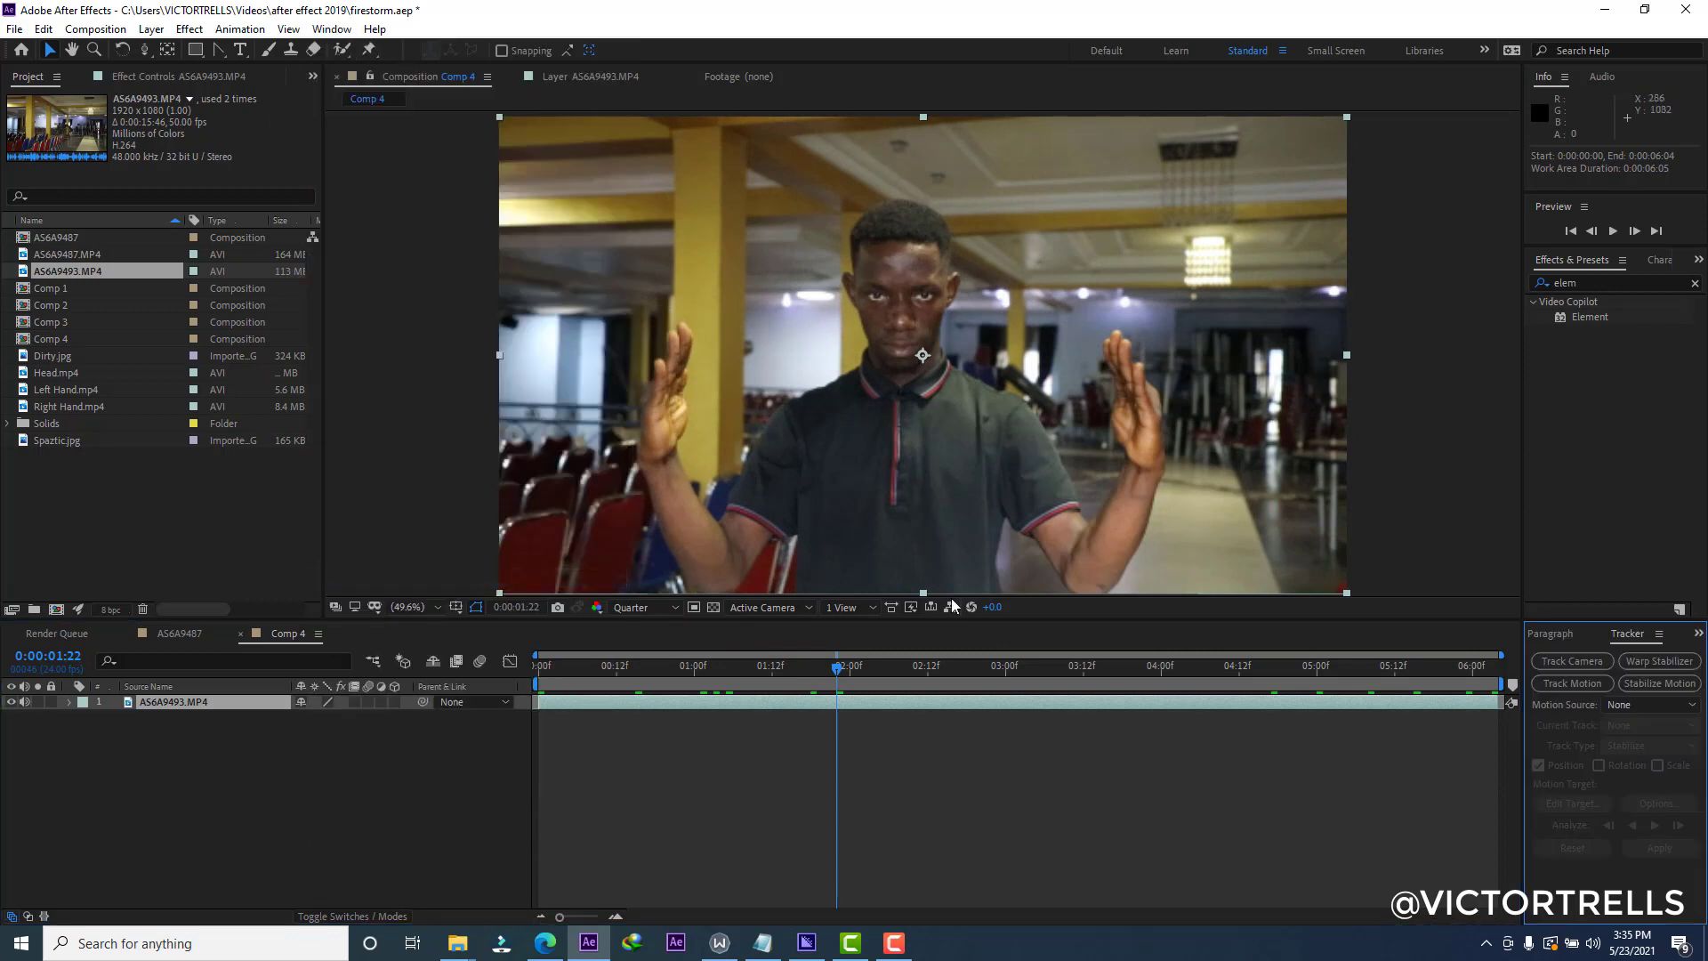
click(1561, 684)
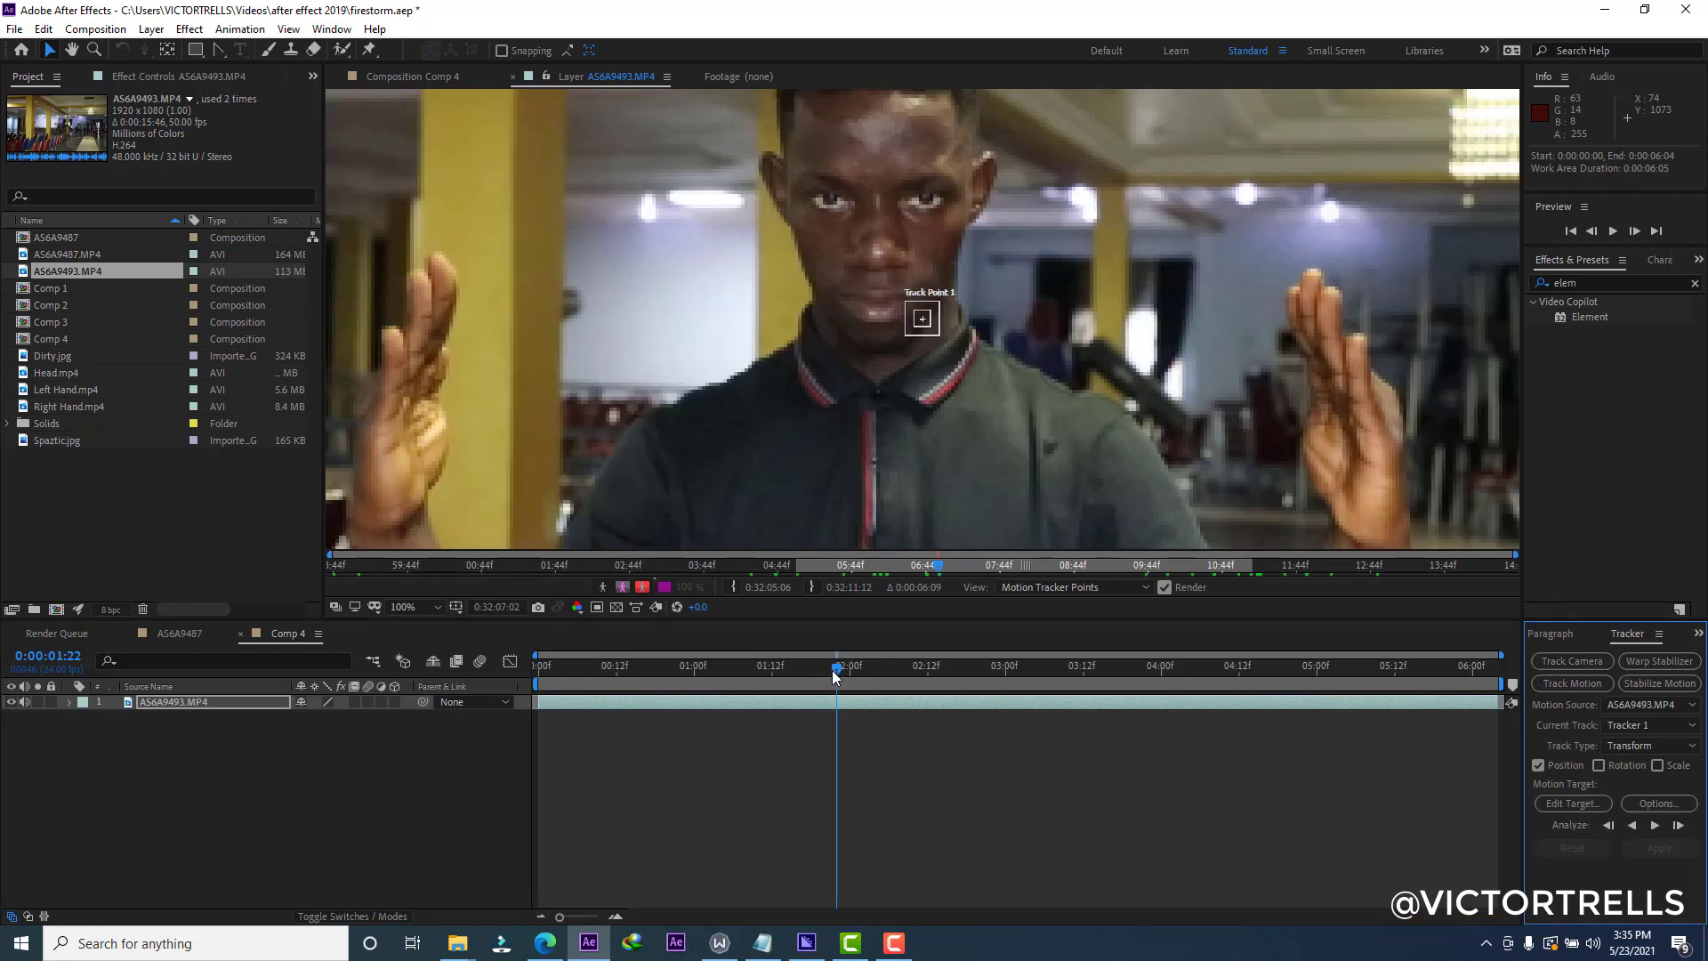
Move the current time to 0:00:00:13 and set the composition's preview resolution to Full.
drag(835, 671, 626, 656)
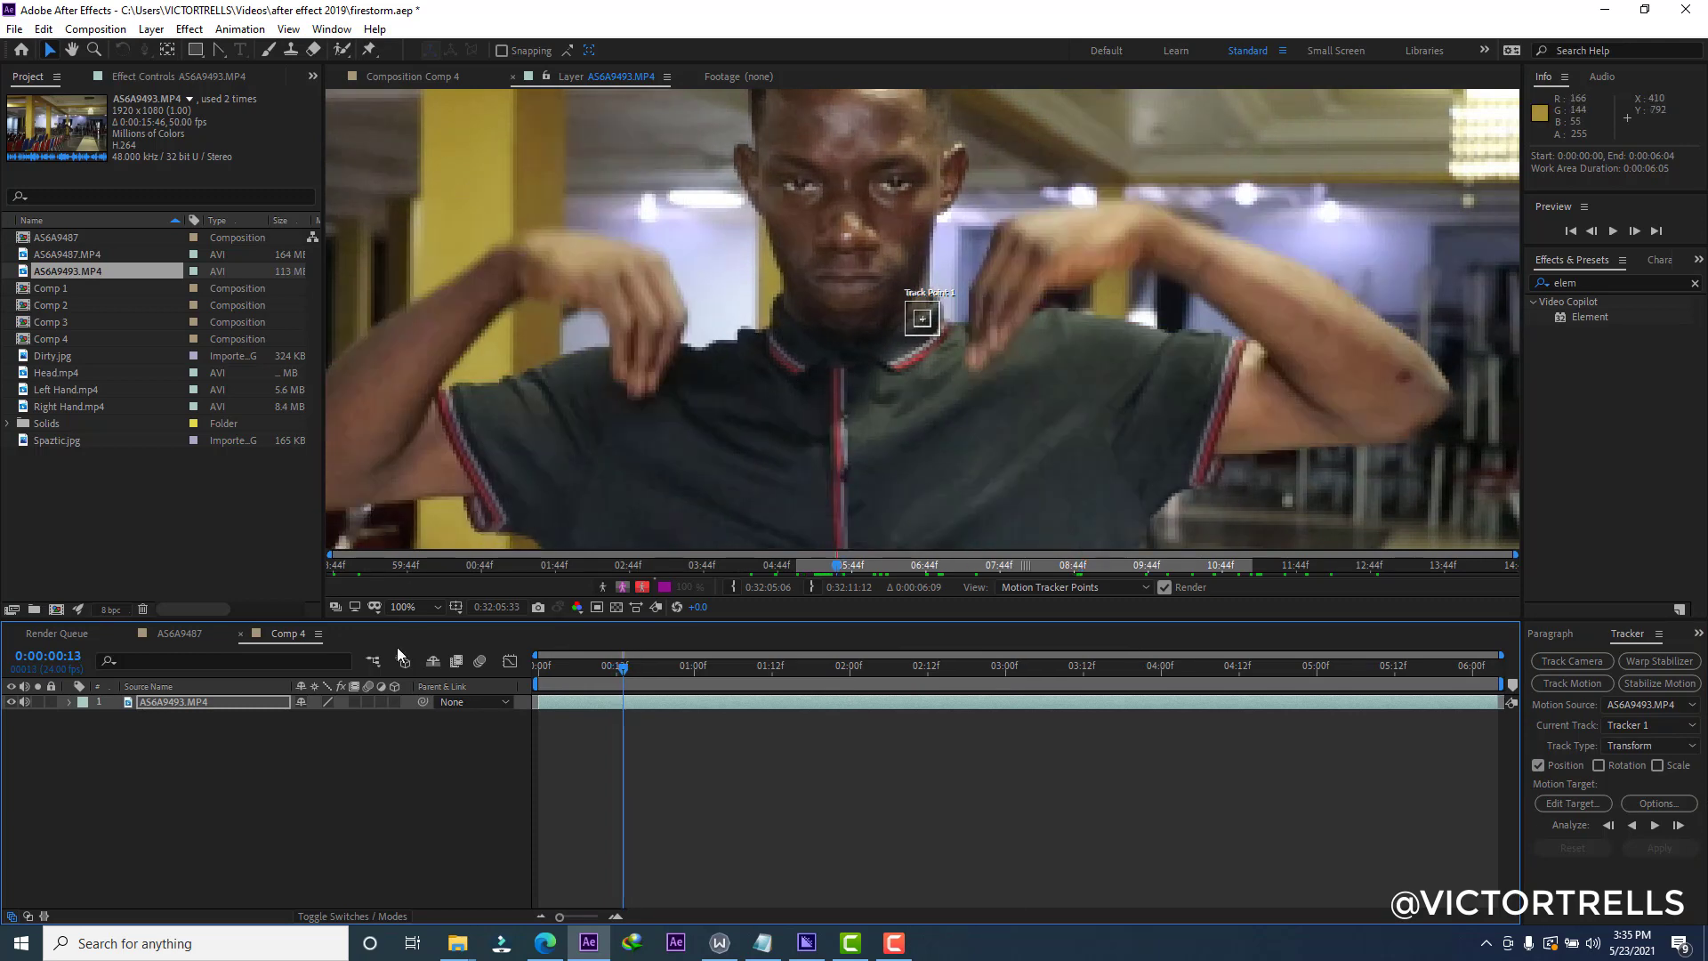
click(426, 75)
click(633, 607)
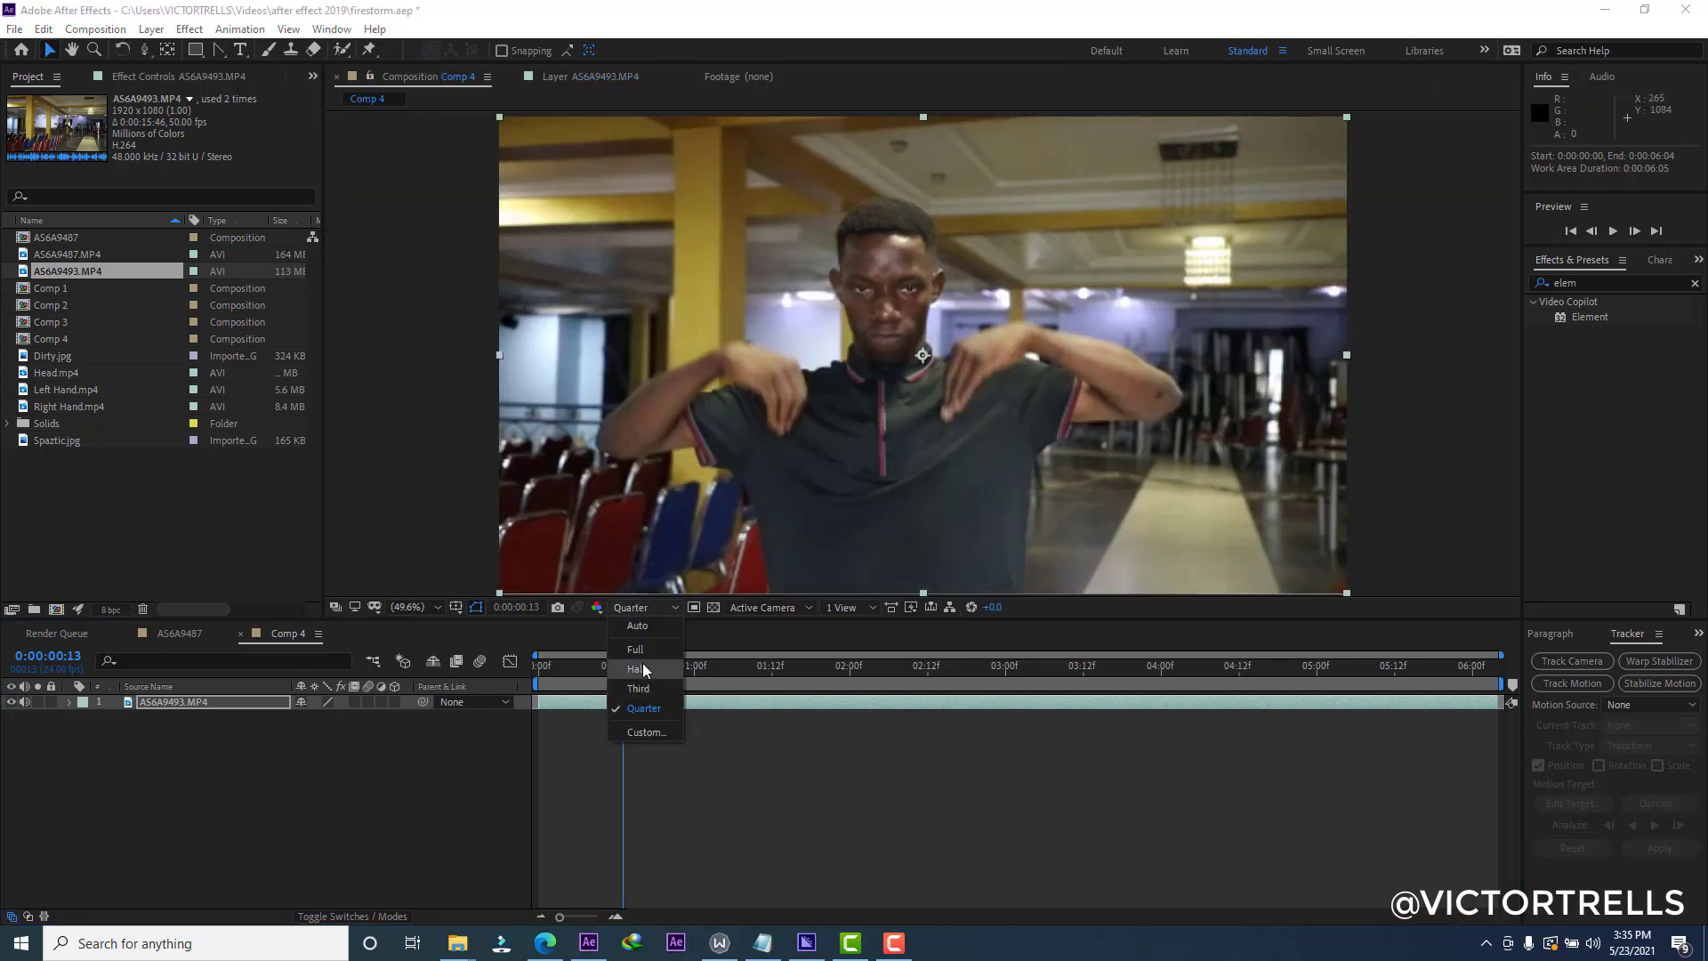
click(643, 666)
click(607, 77)
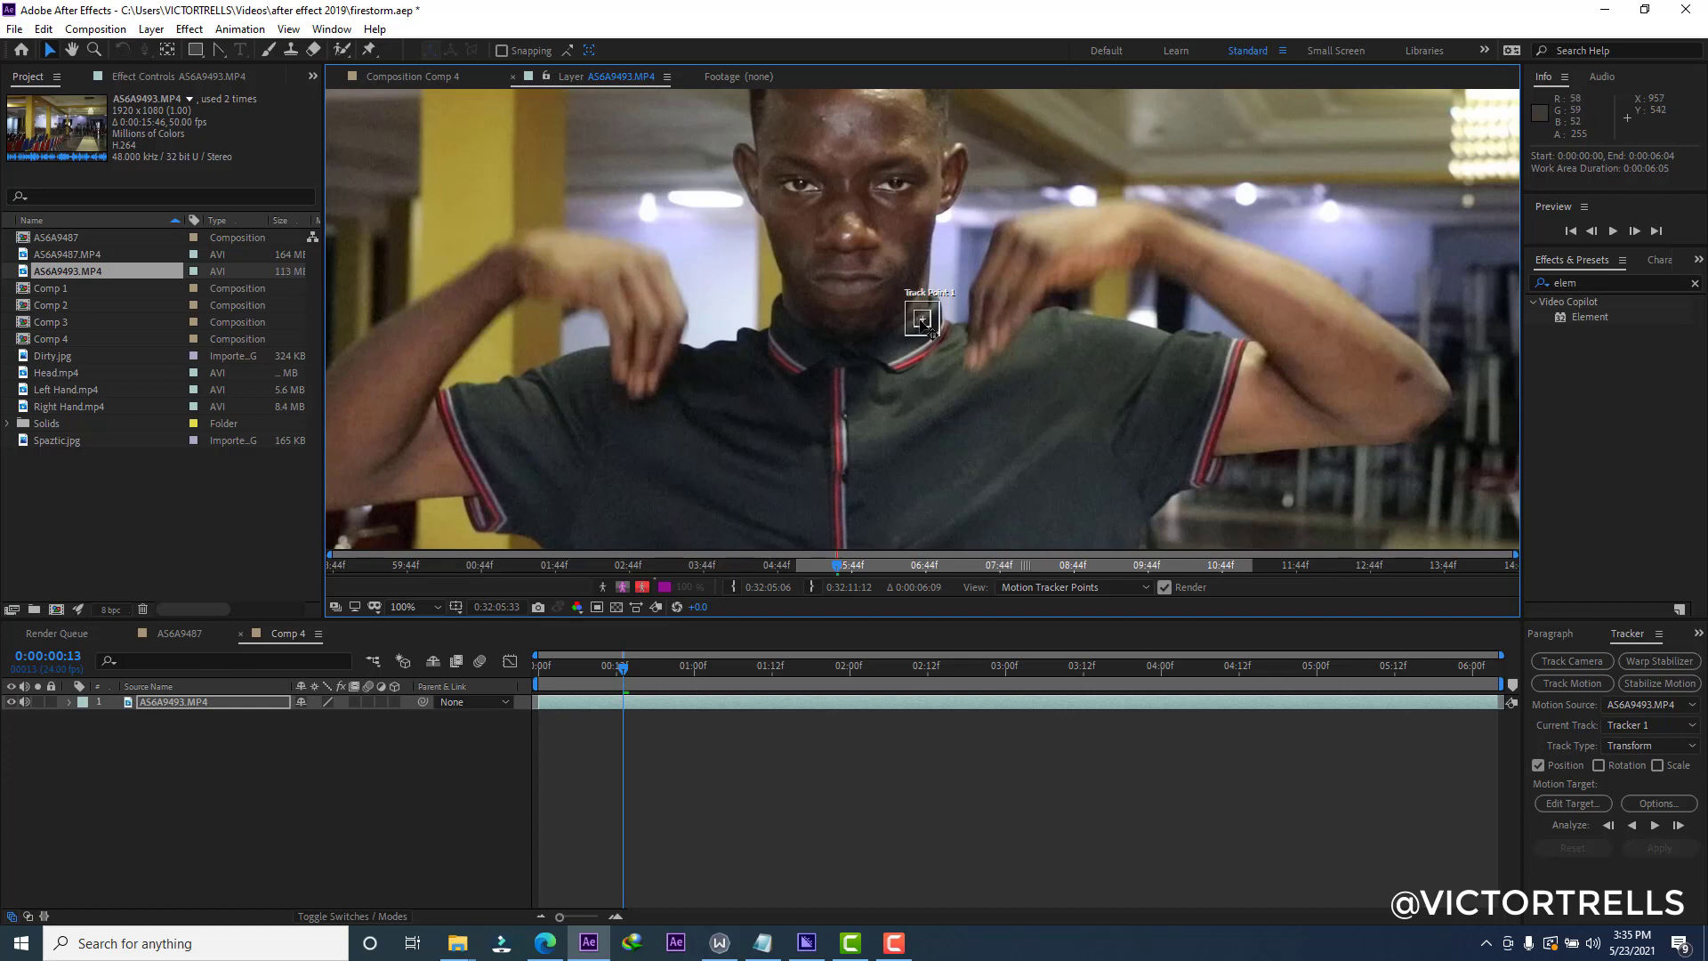
Place Track Point 1 and Track Point 2 on the man's eyes with Rotation tracking enabled, and analyze forward through the clip.
drag(929, 331, 801, 184)
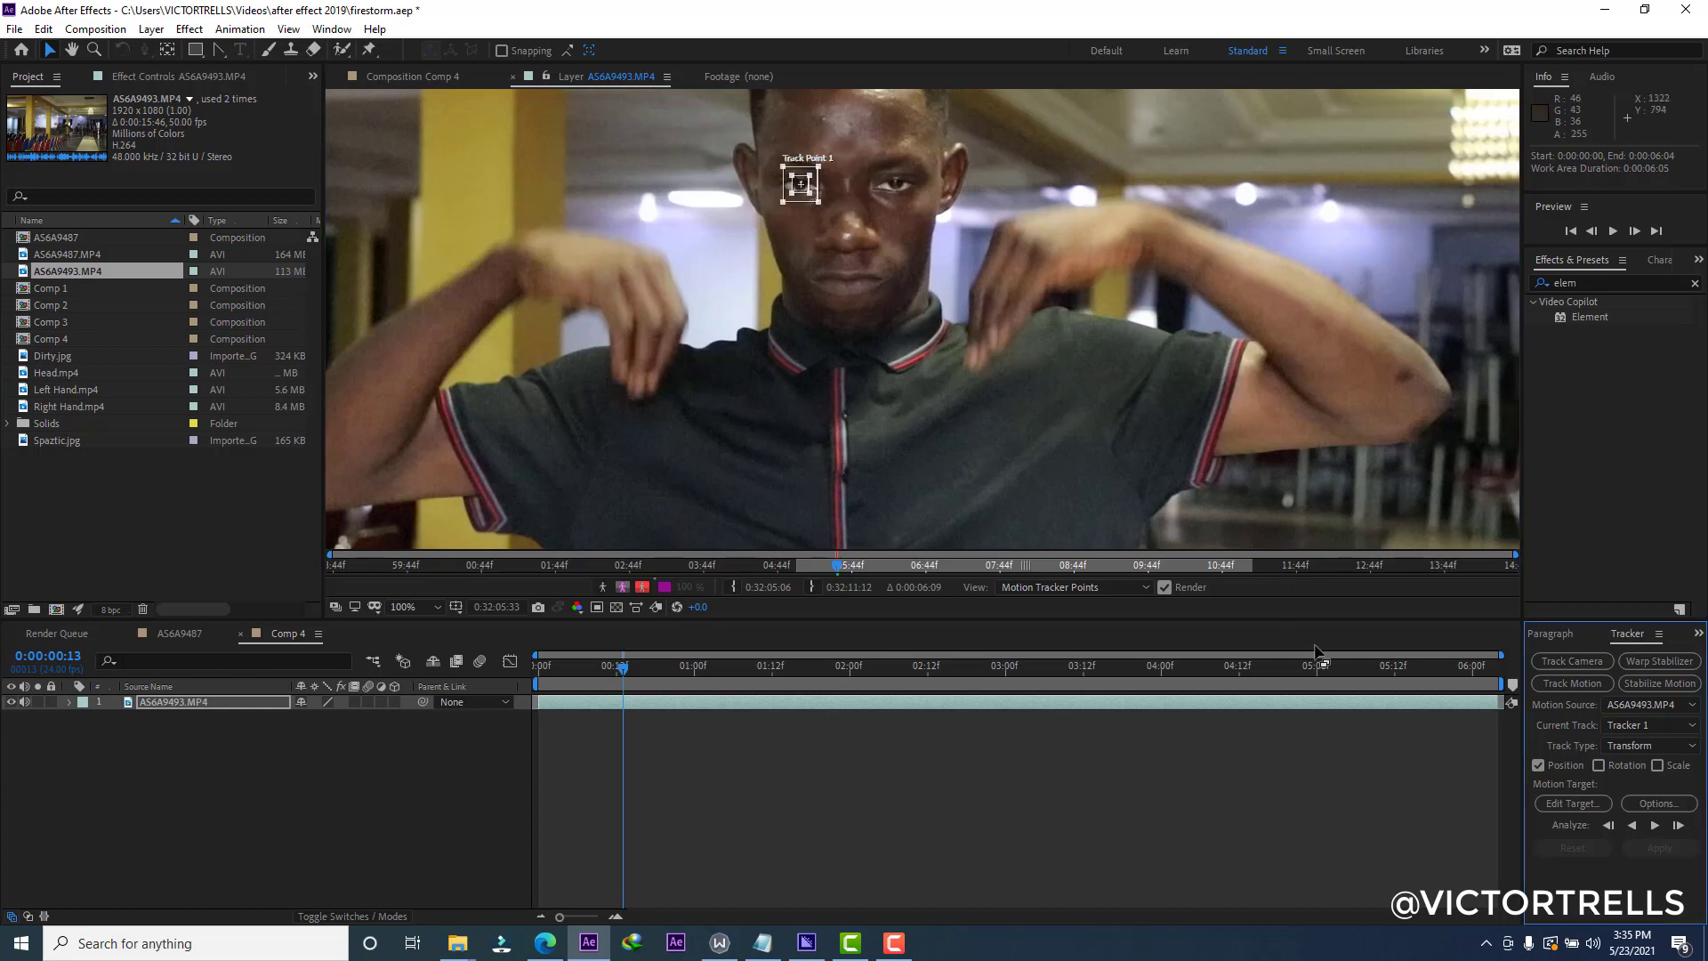
click(1599, 765)
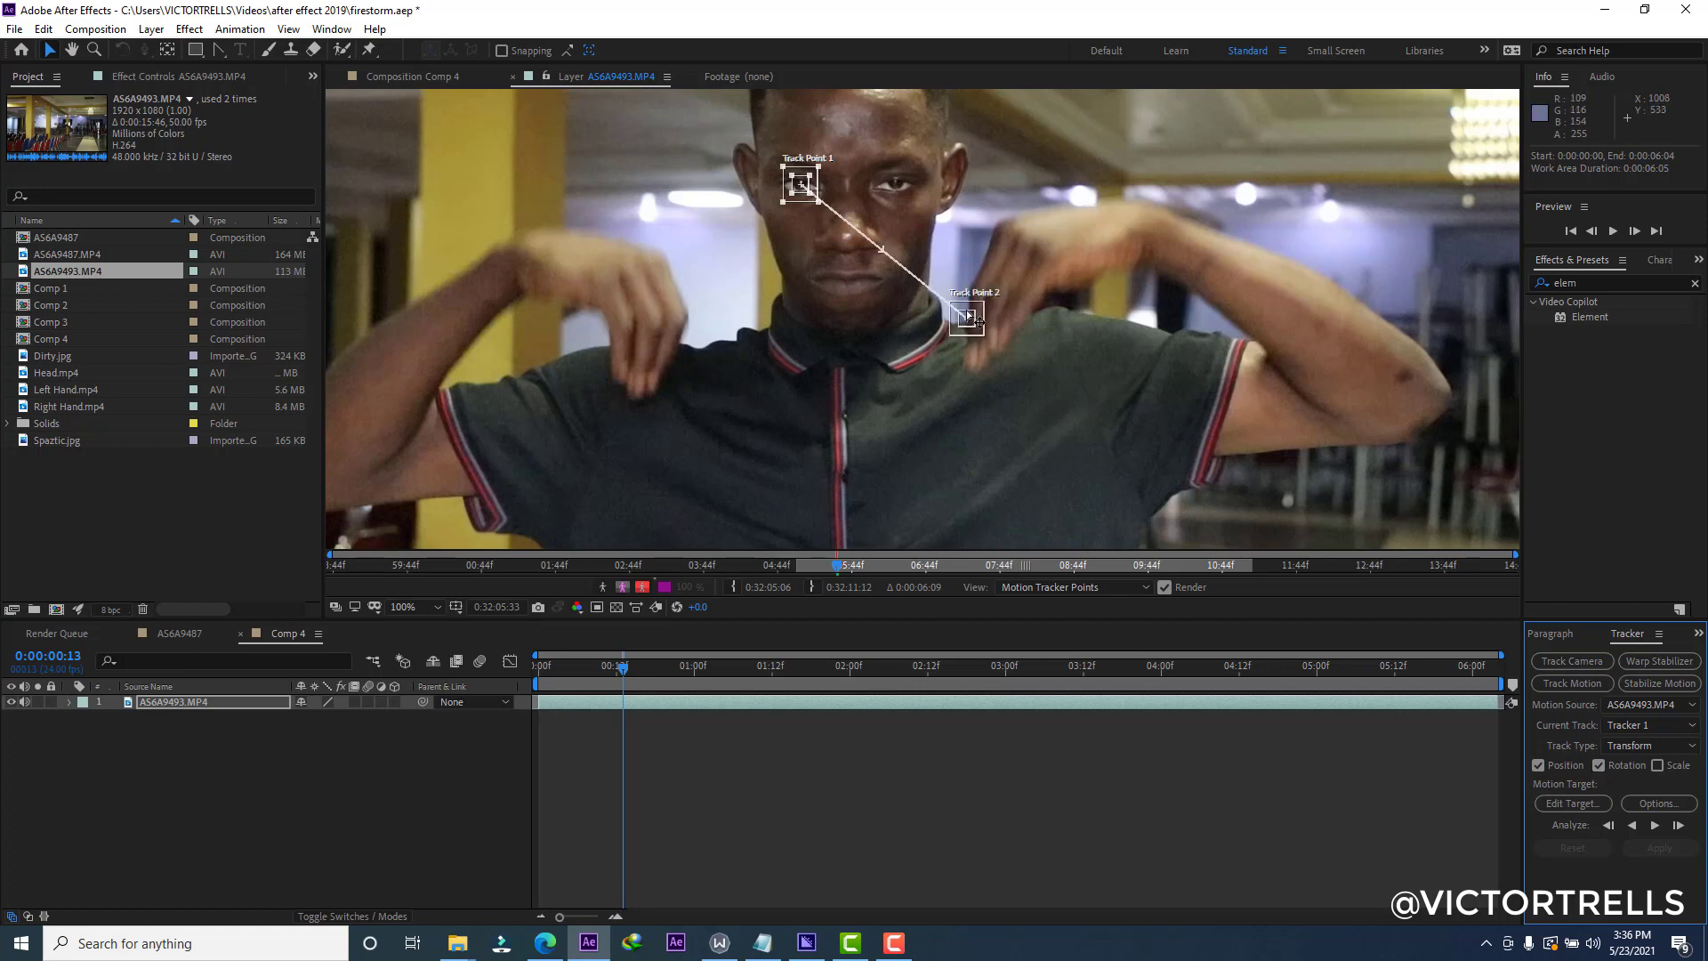
drag(972, 318, 905, 189)
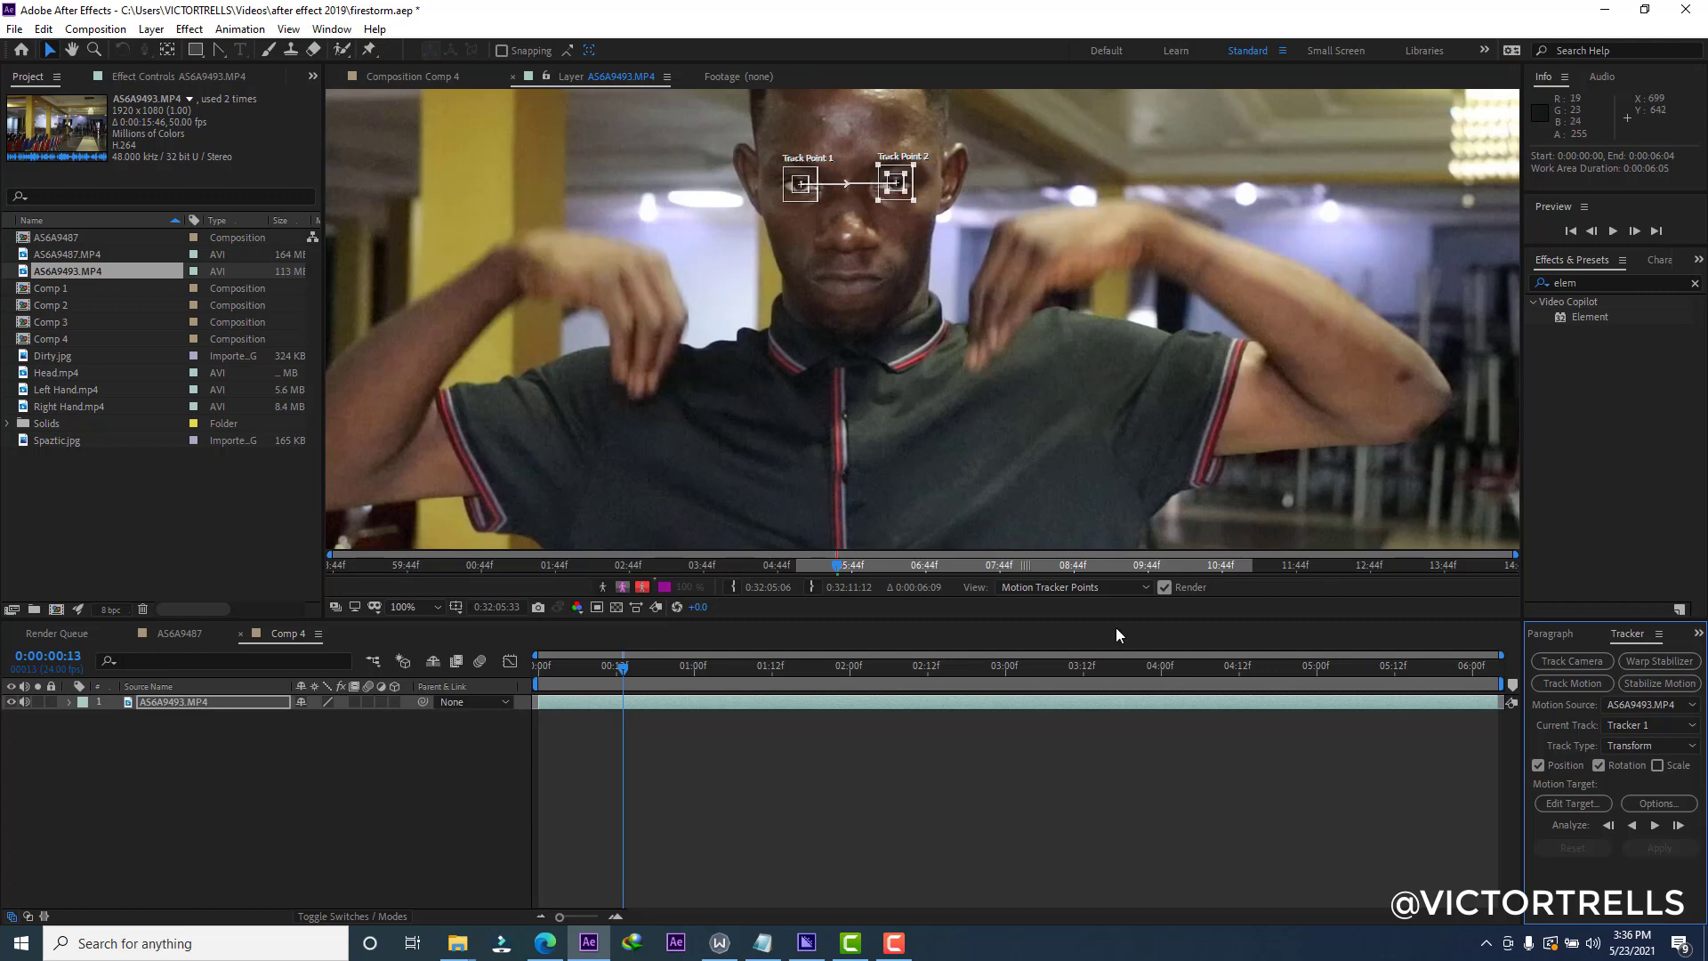
click(1653, 827)
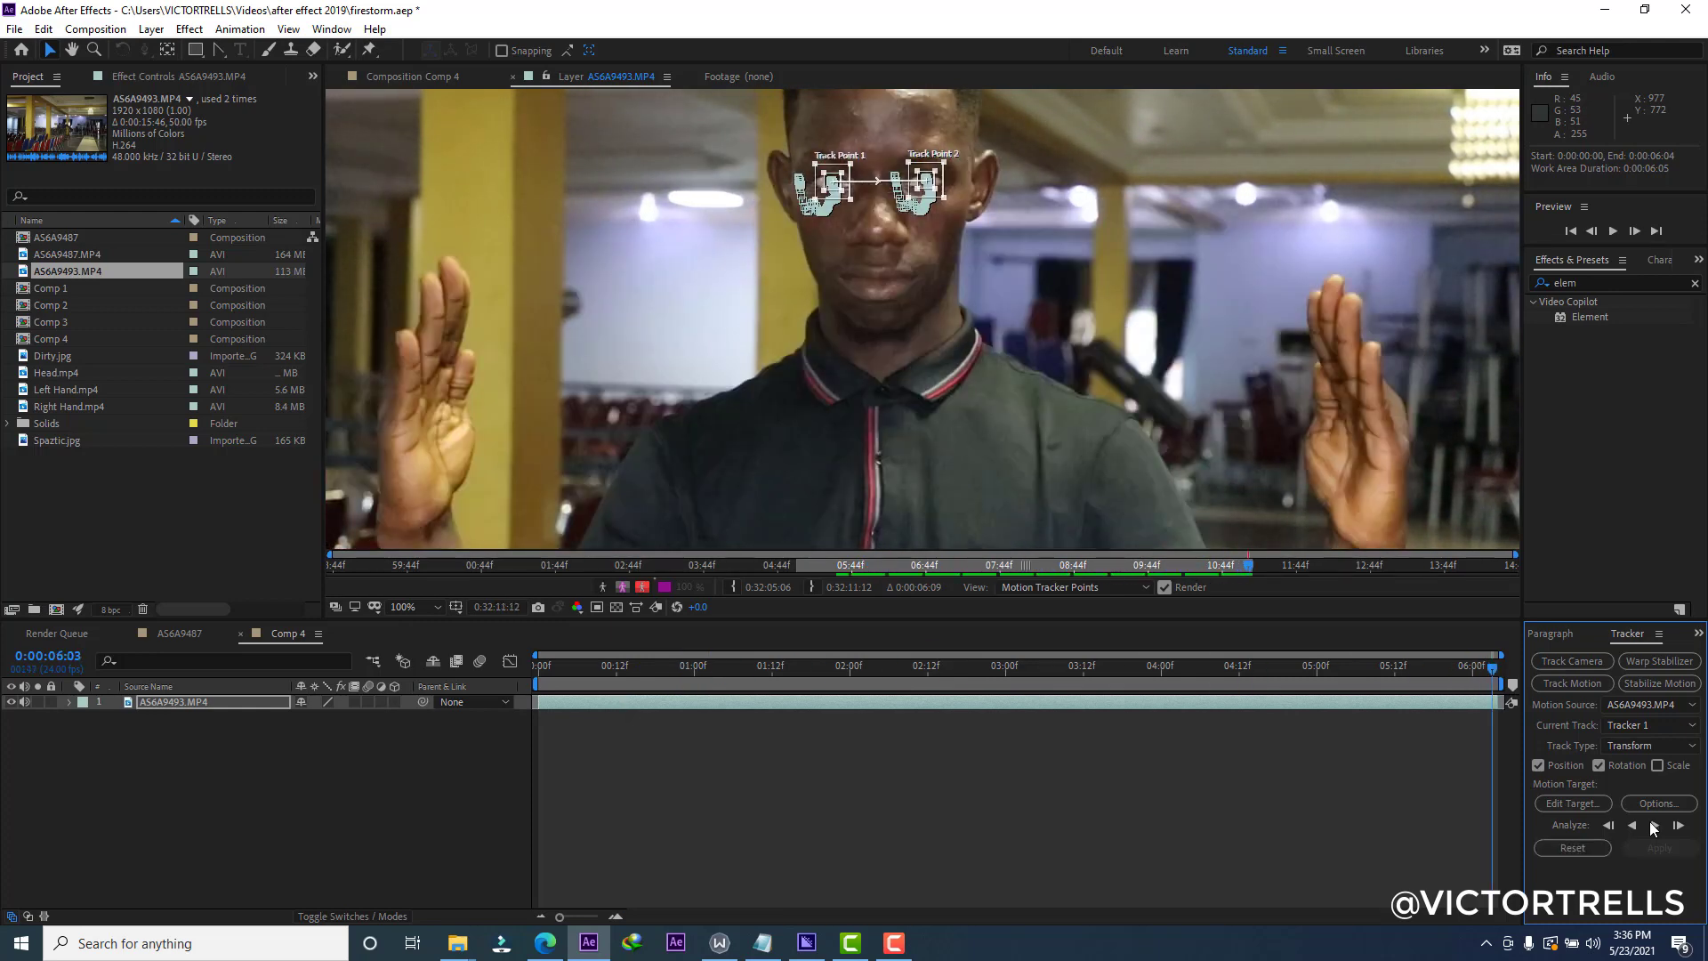
Add a null object to the composition and rename it "eye track".
right_click(211, 822)
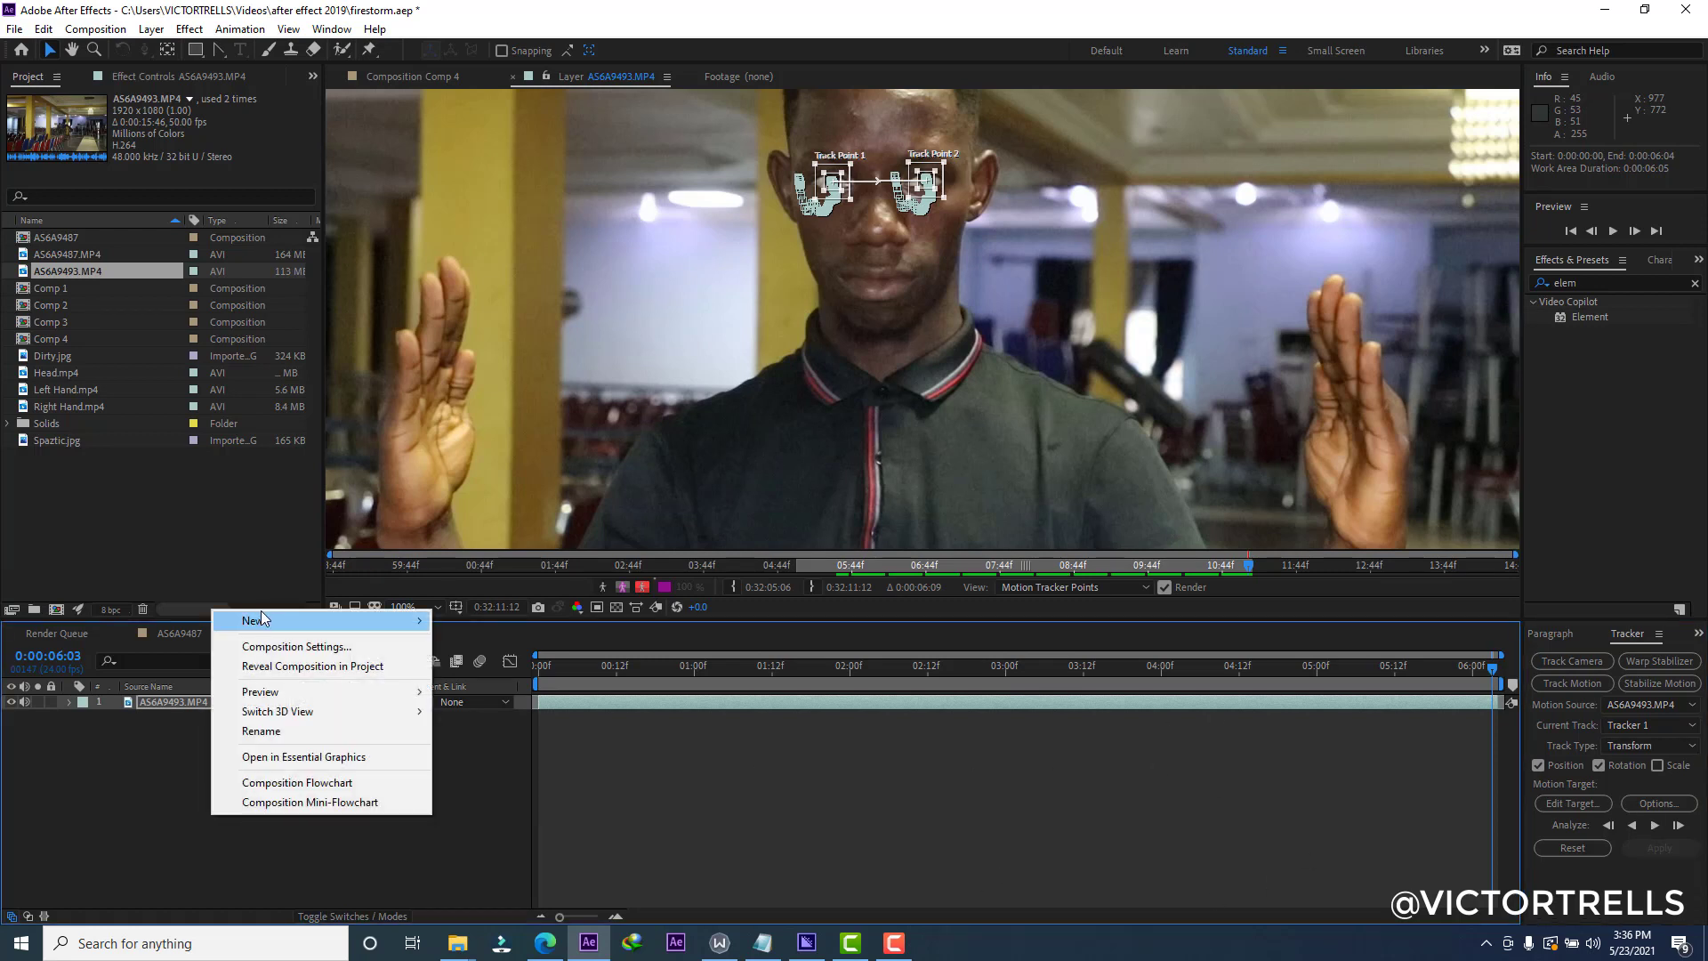
mouse_move(295, 628)
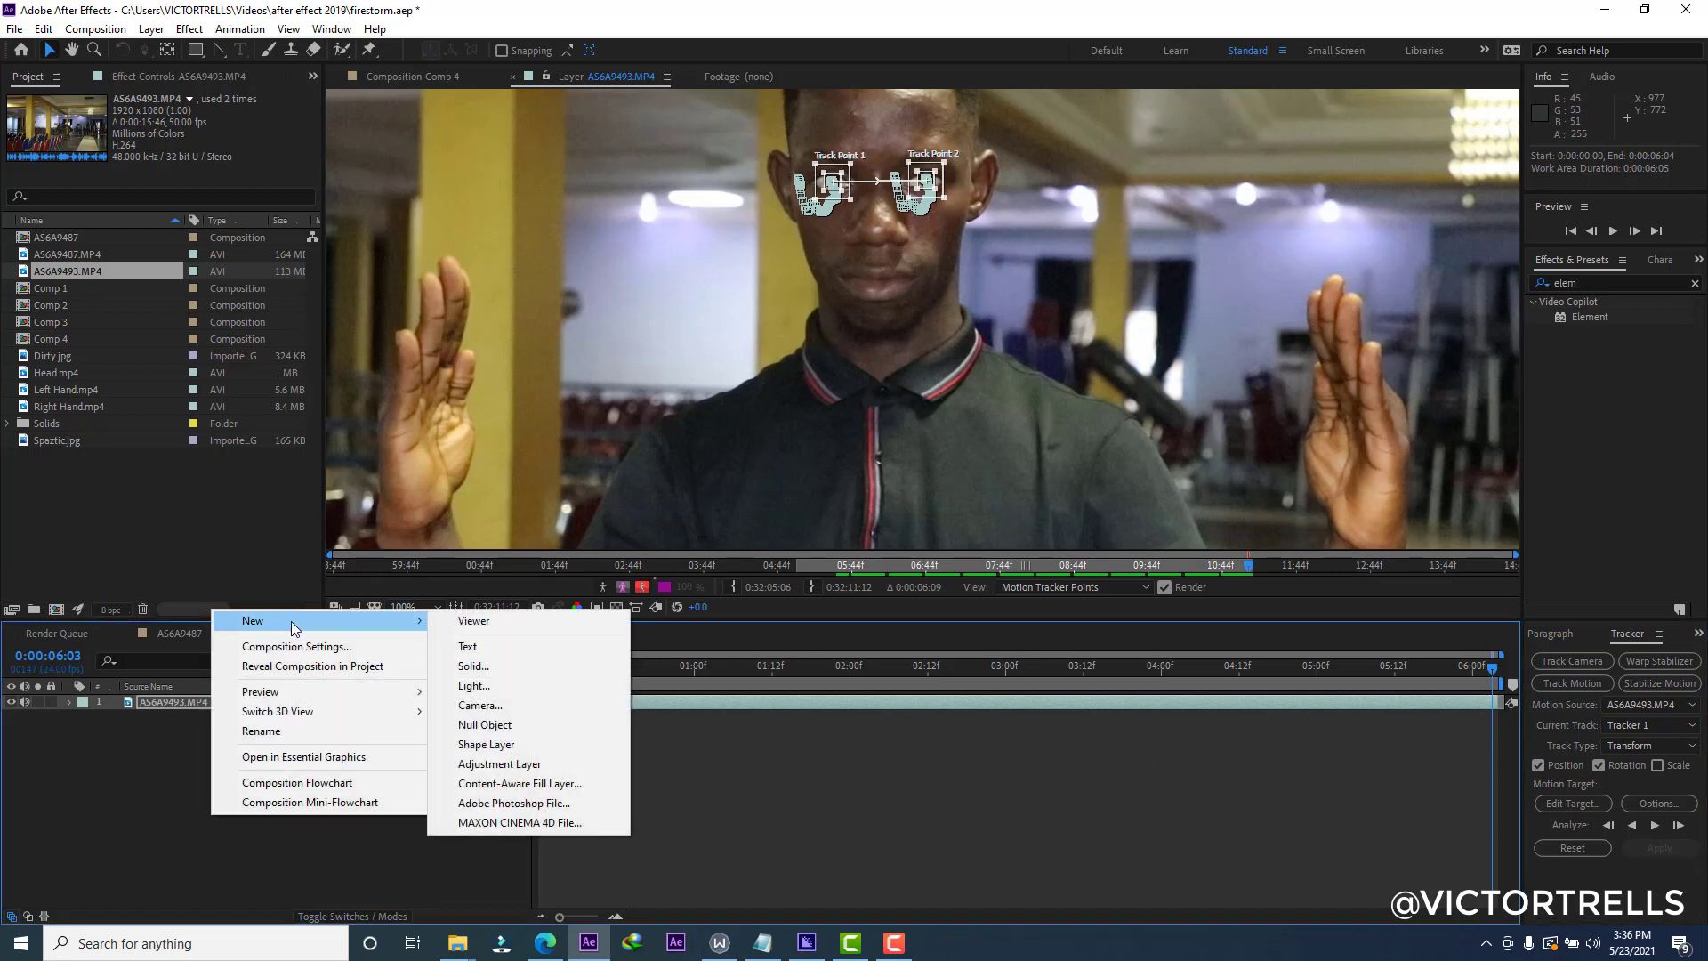
click(472, 725)
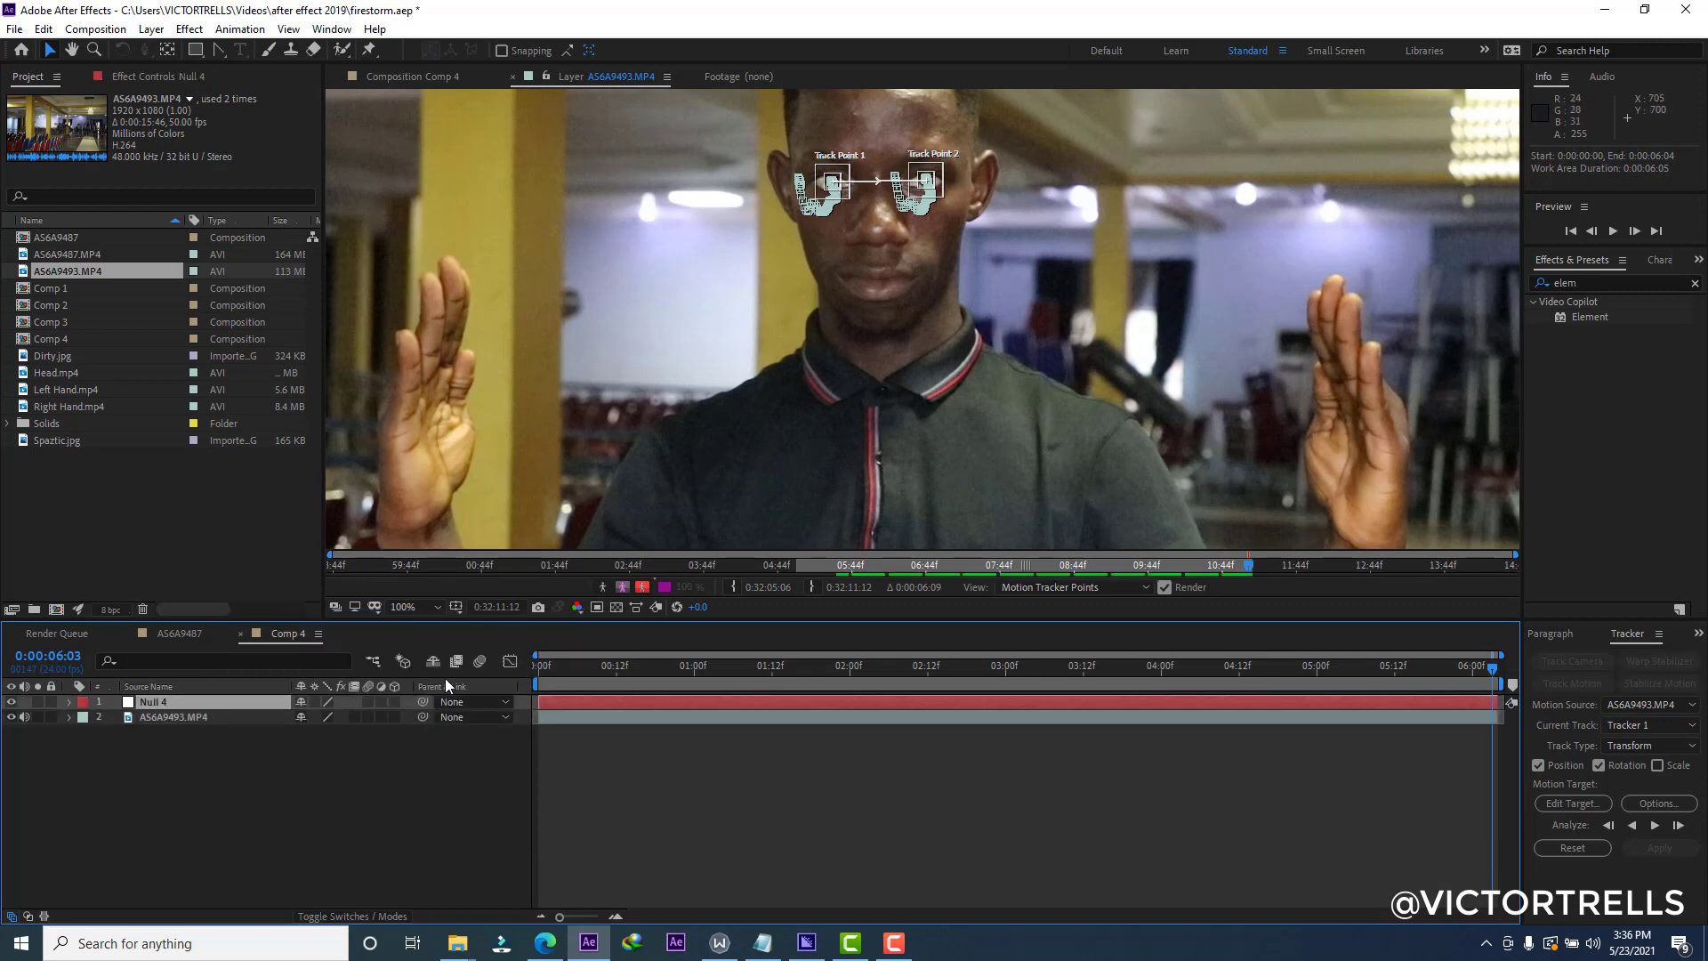
right_click(178, 704)
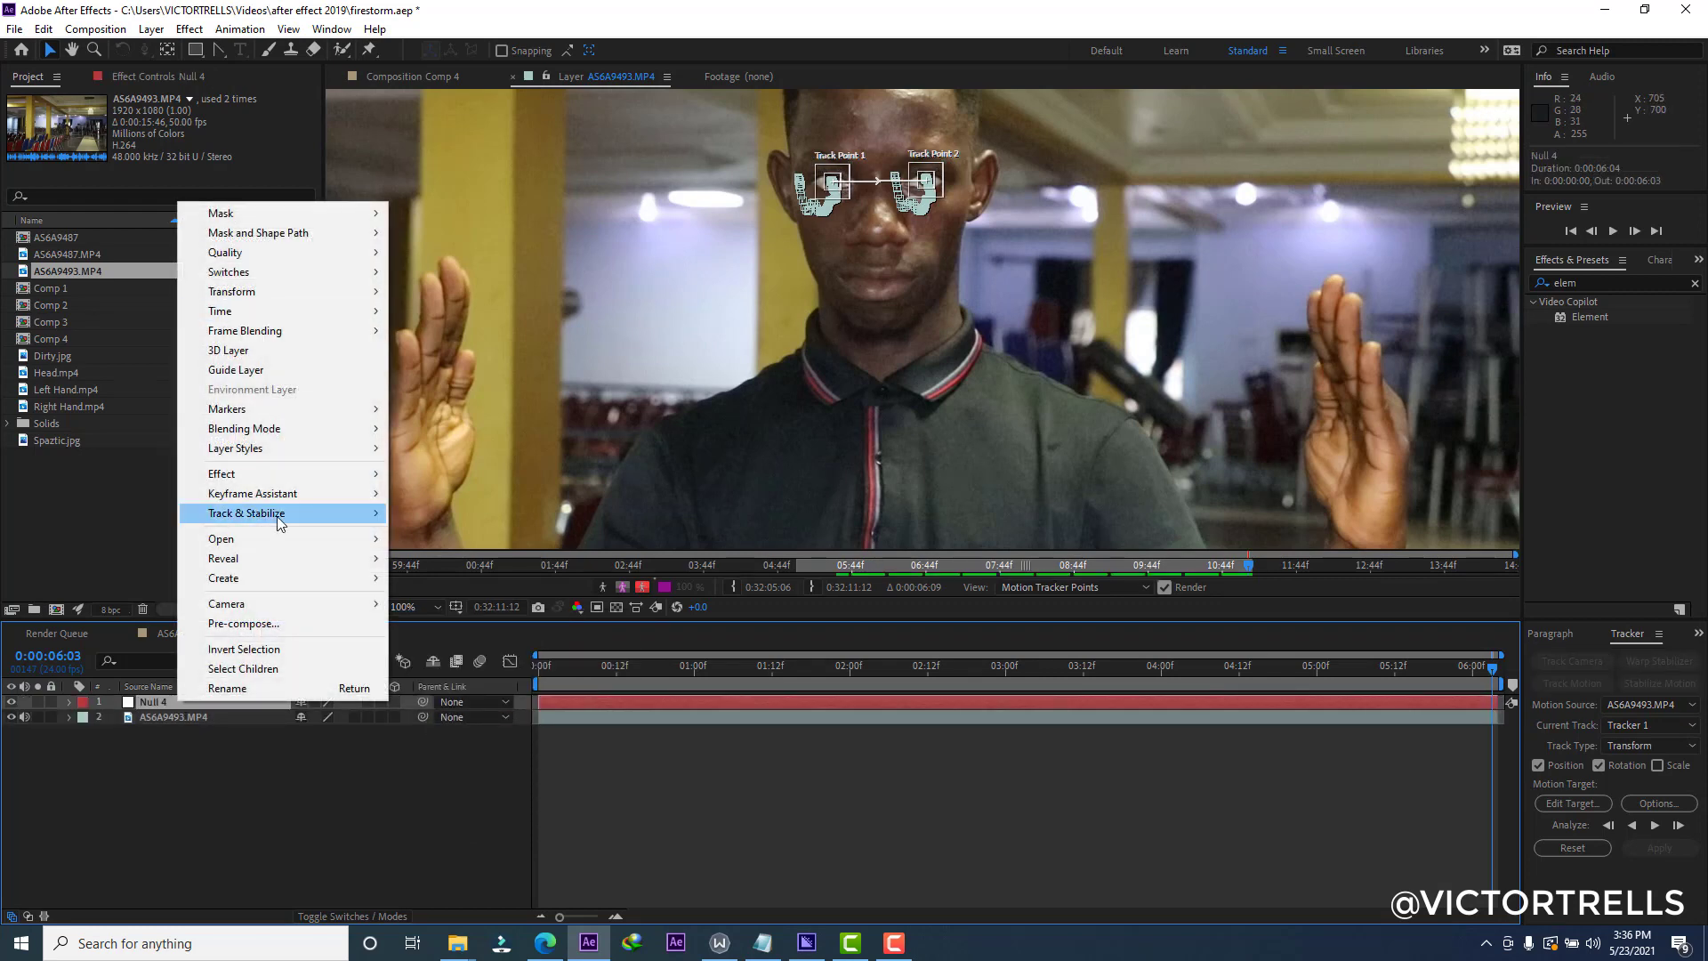
click(246, 689)
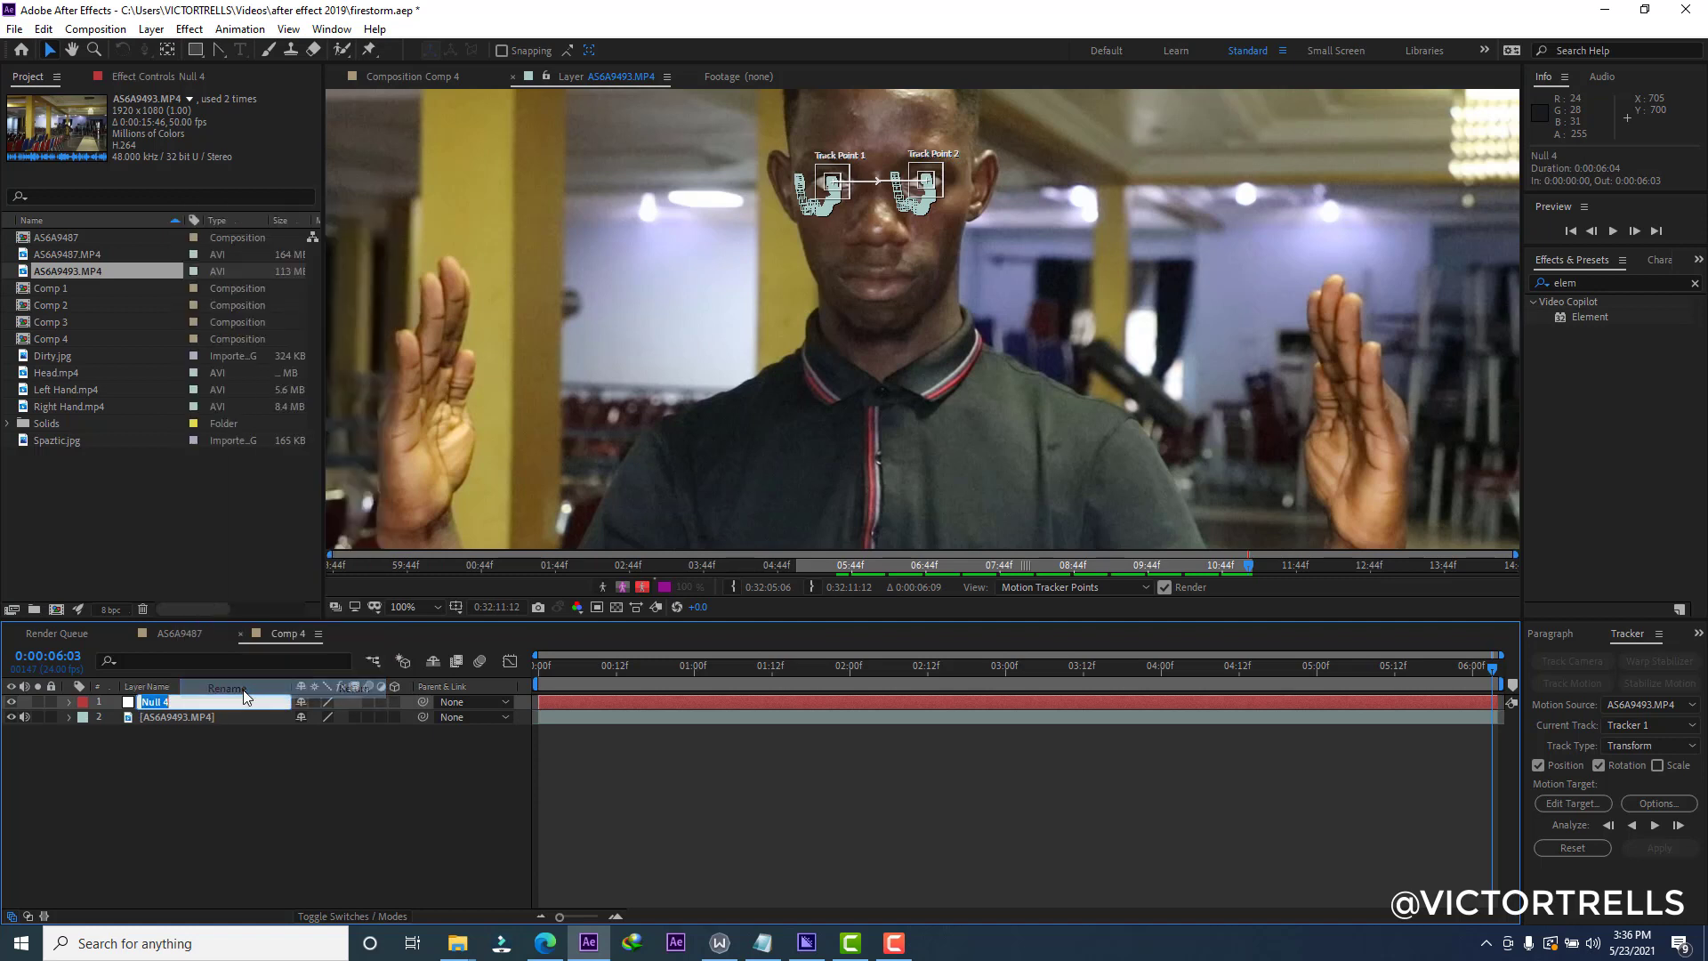
text(e)
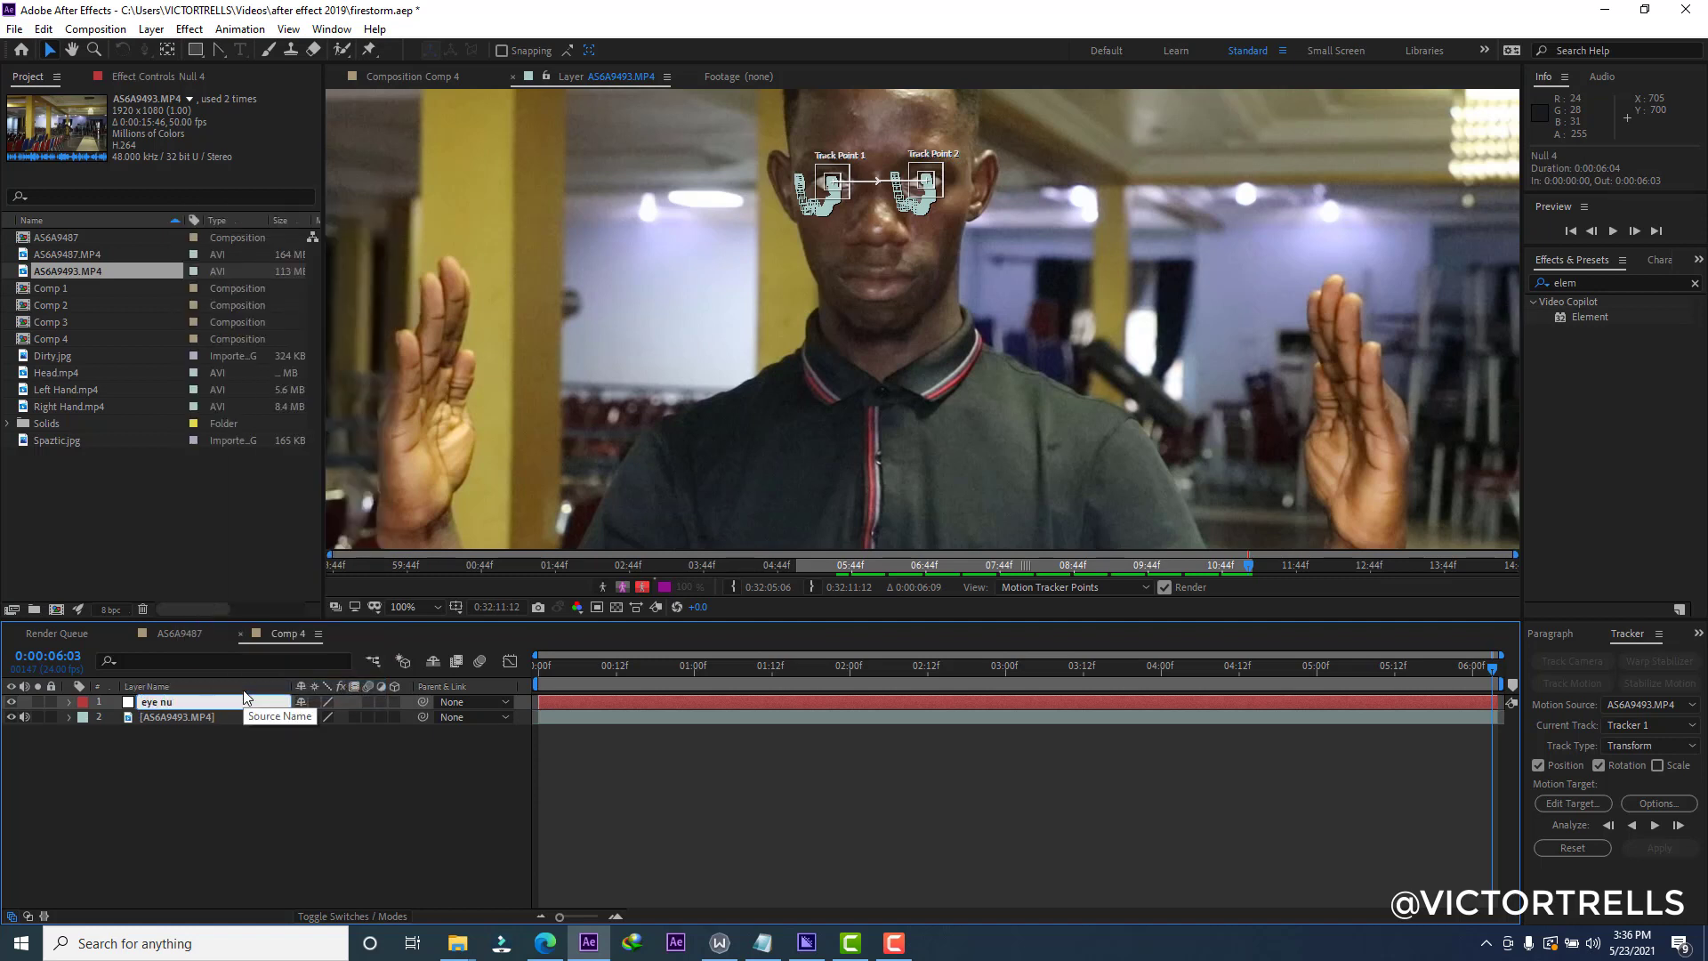
text(ye track)
key(Return)
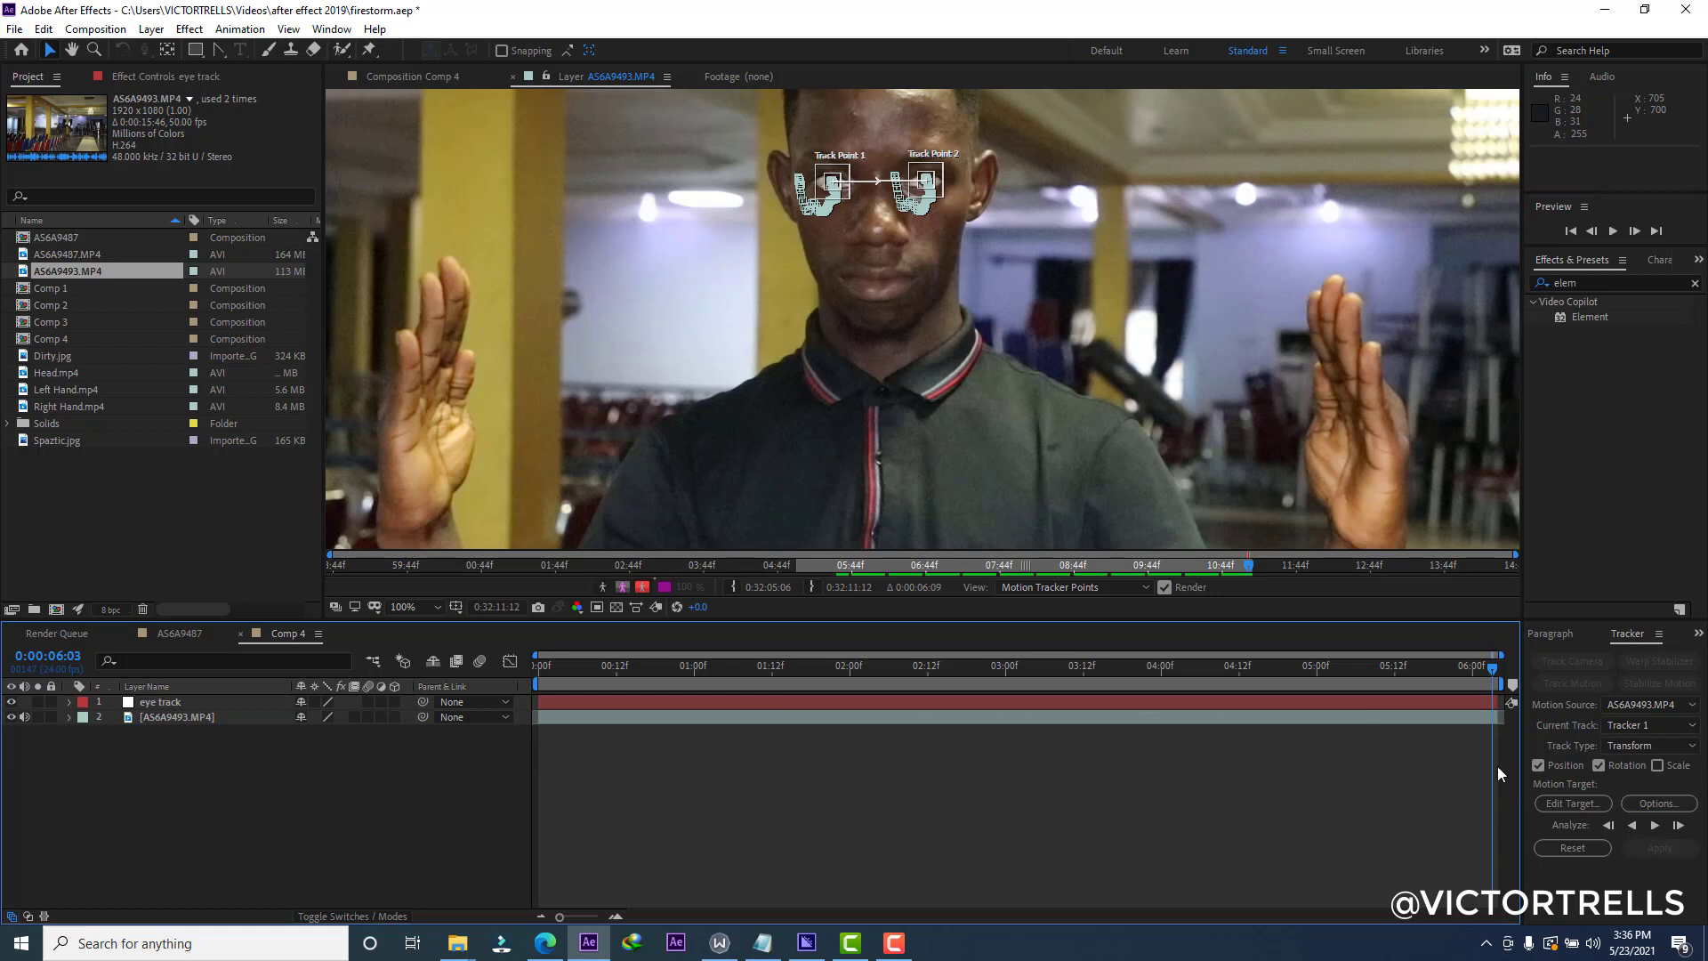
Set the eye track layer as the motion target and apply the tracking data in X and Y.
click(1570, 805)
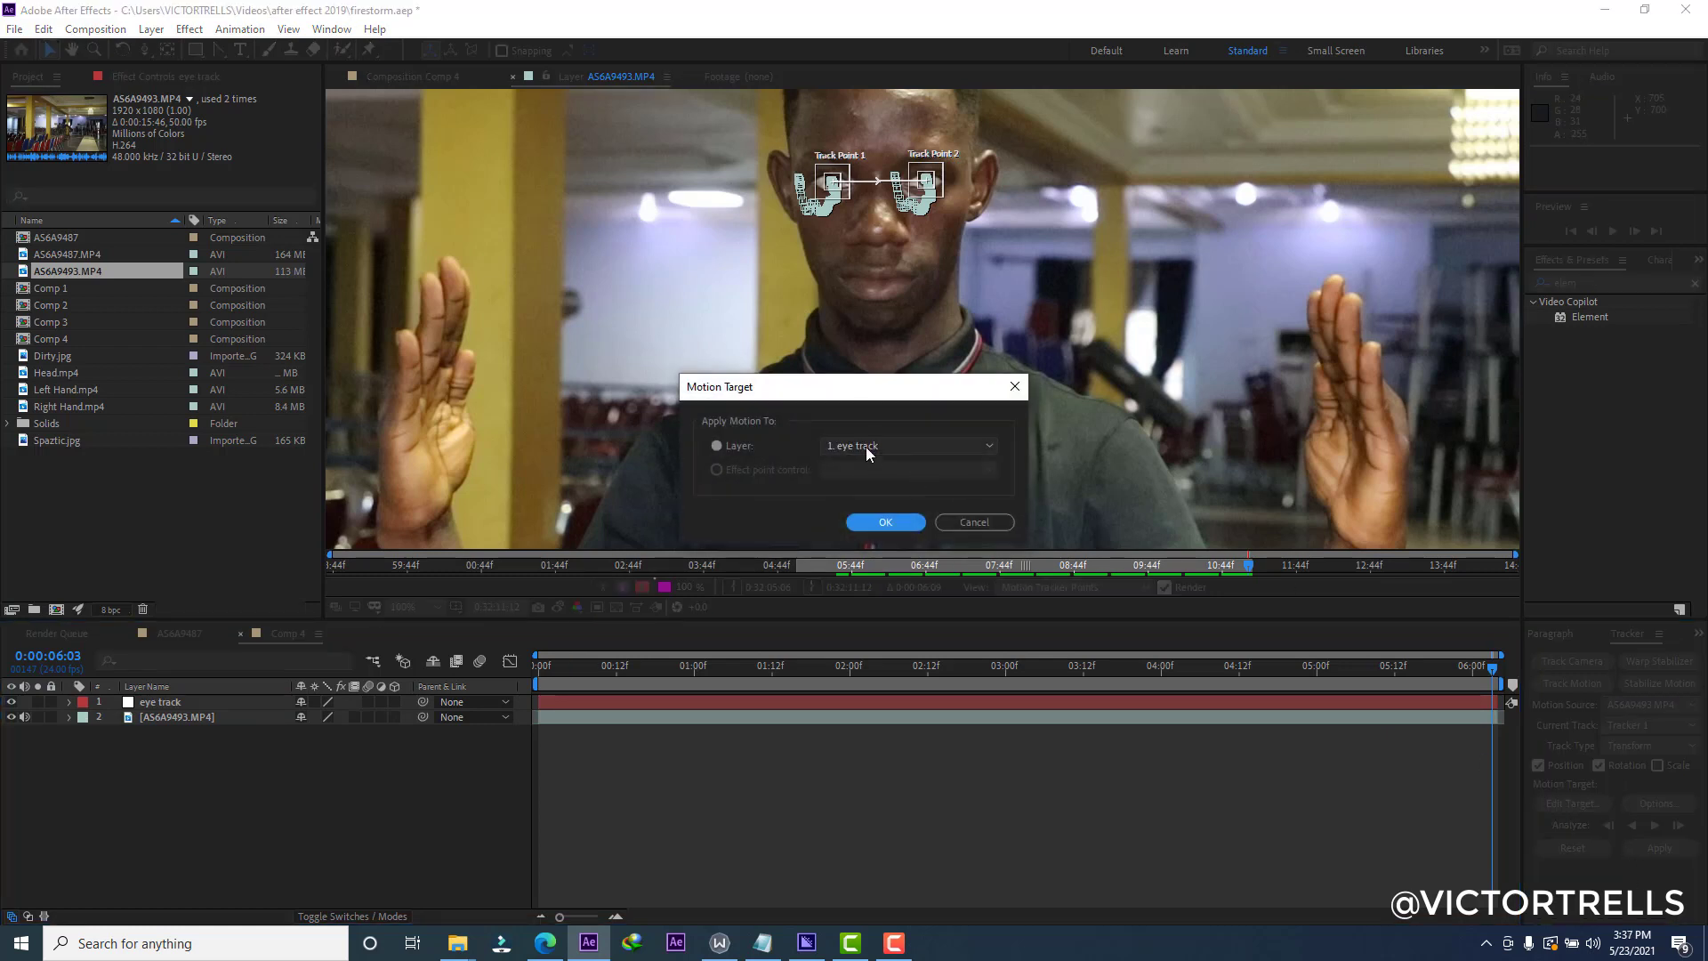
click(861, 447)
click(862, 465)
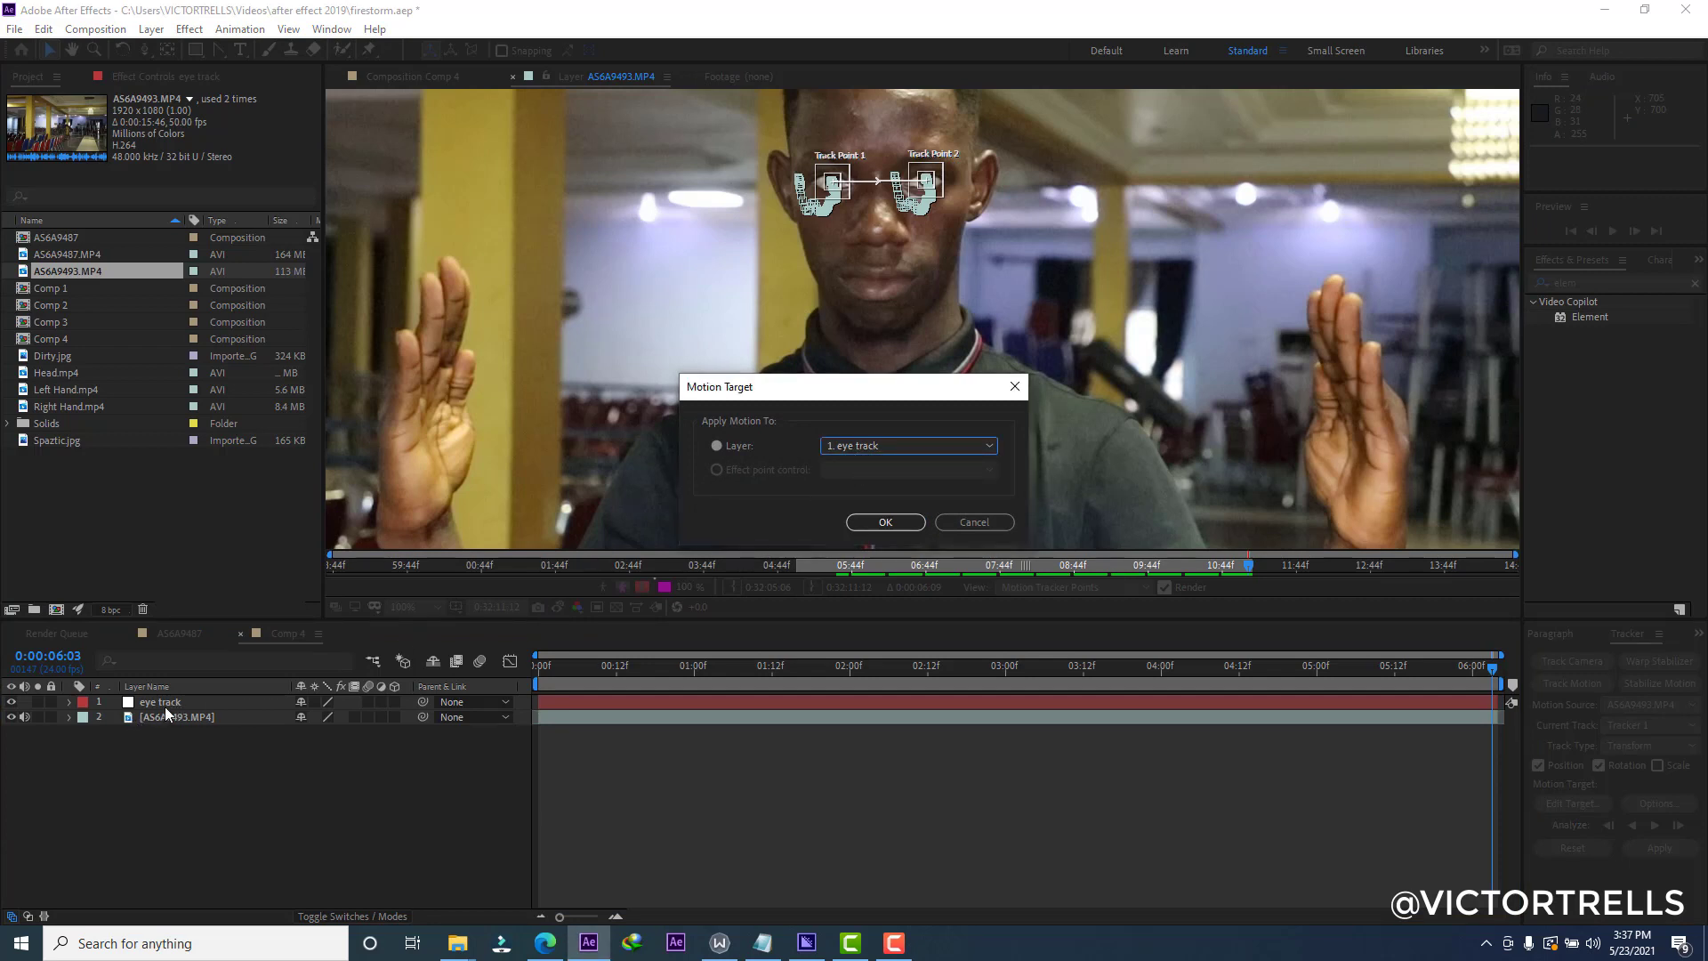
click(879, 527)
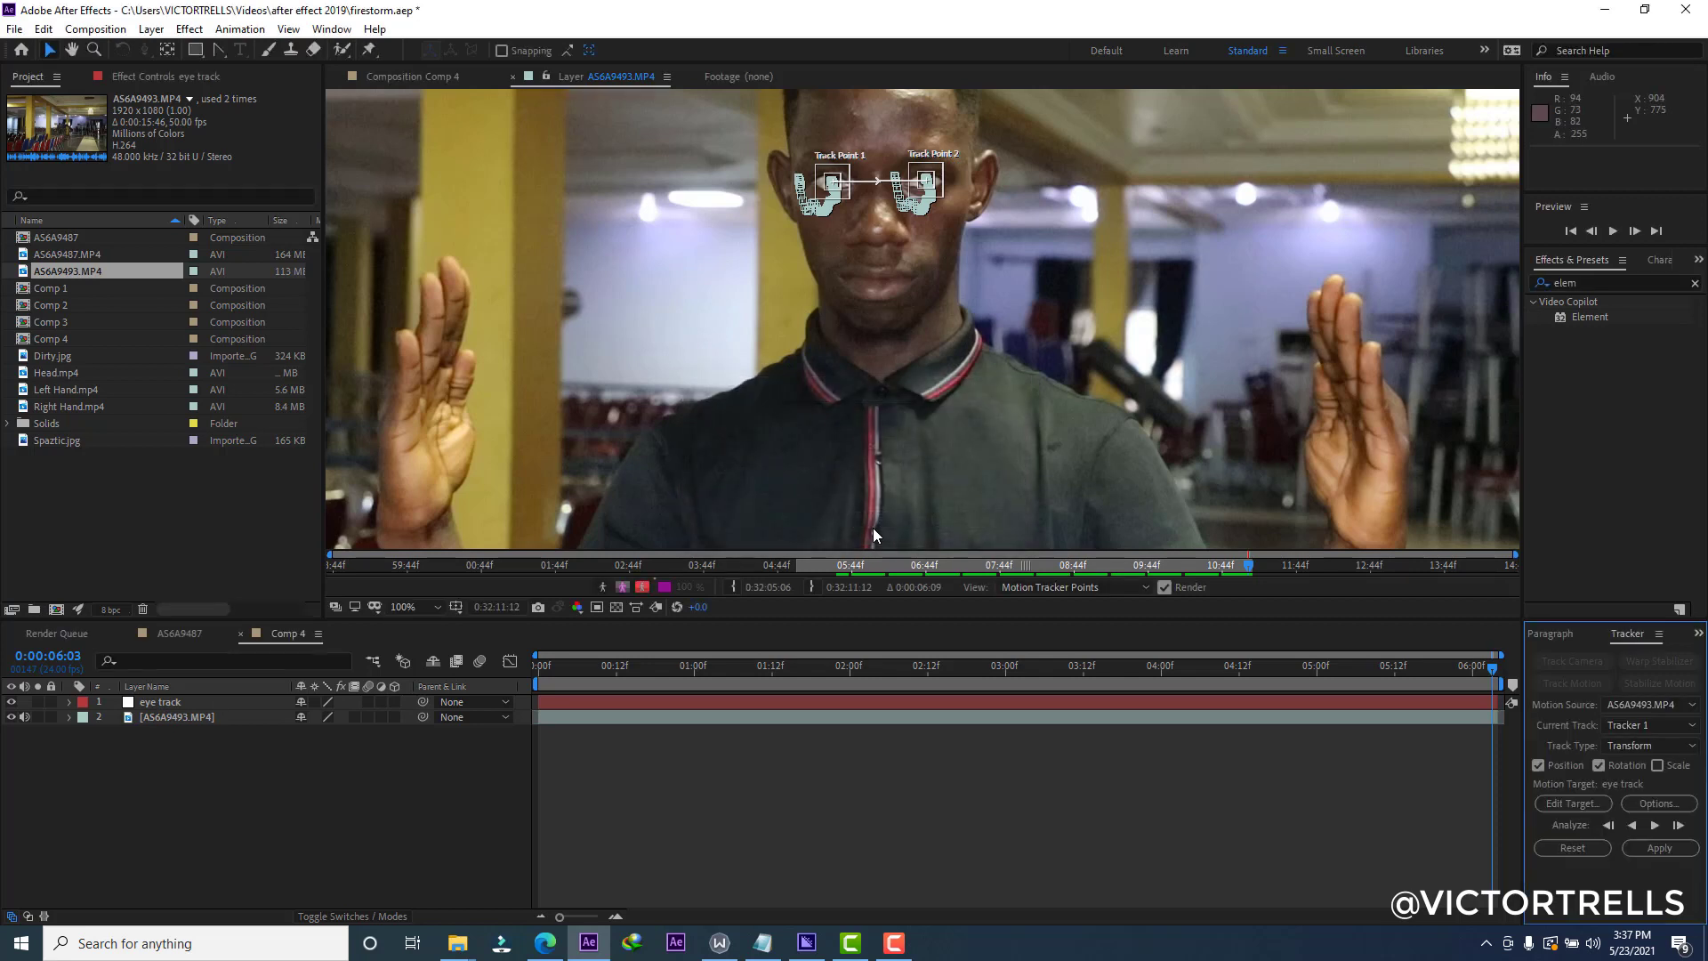
click(1660, 849)
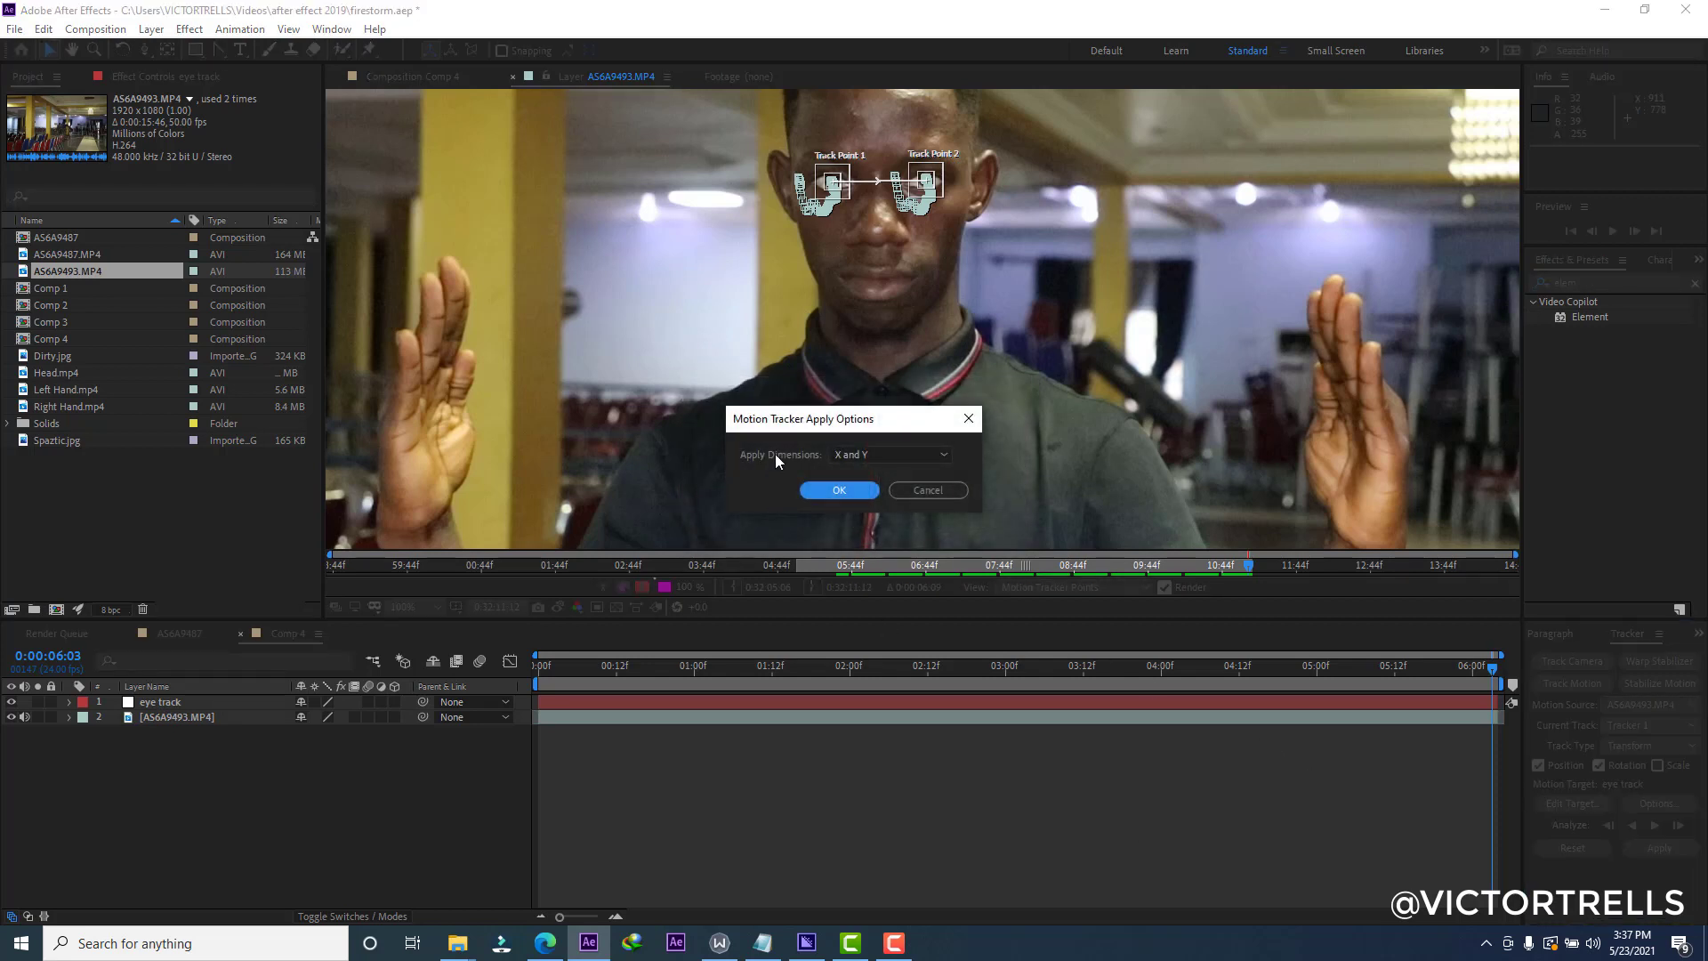
click(829, 494)
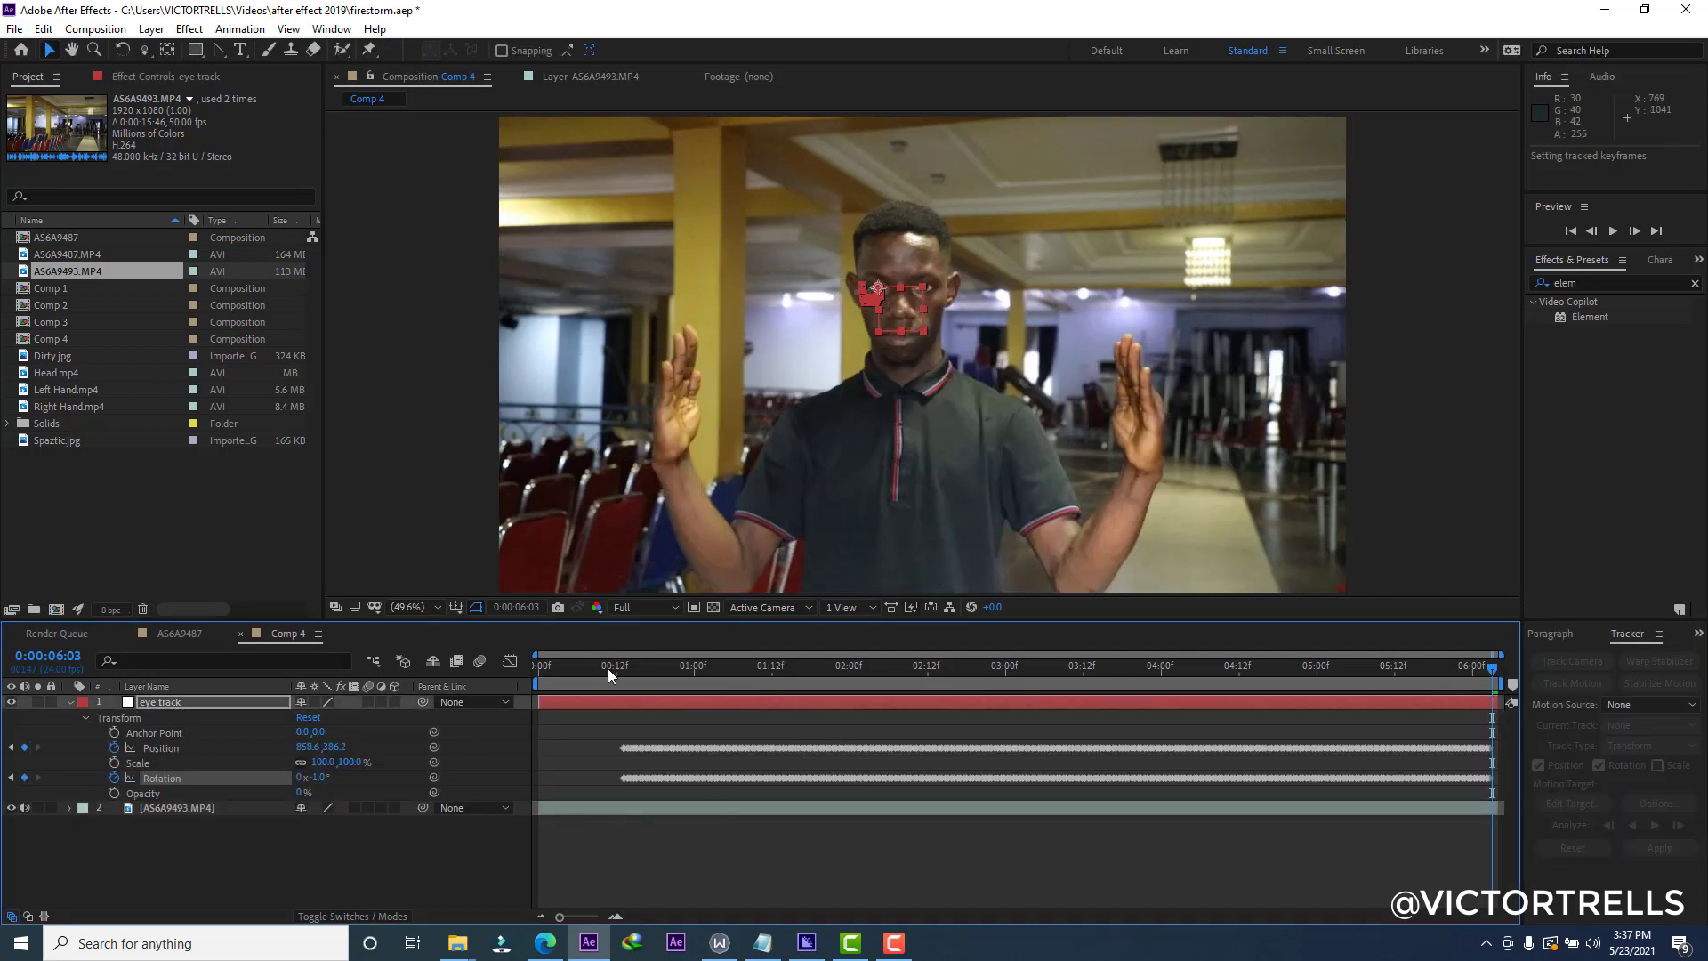
Preview the eye track null's motion over the footage, and add Head.mp4 to the timeline above the eye track layer.
click(631, 673)
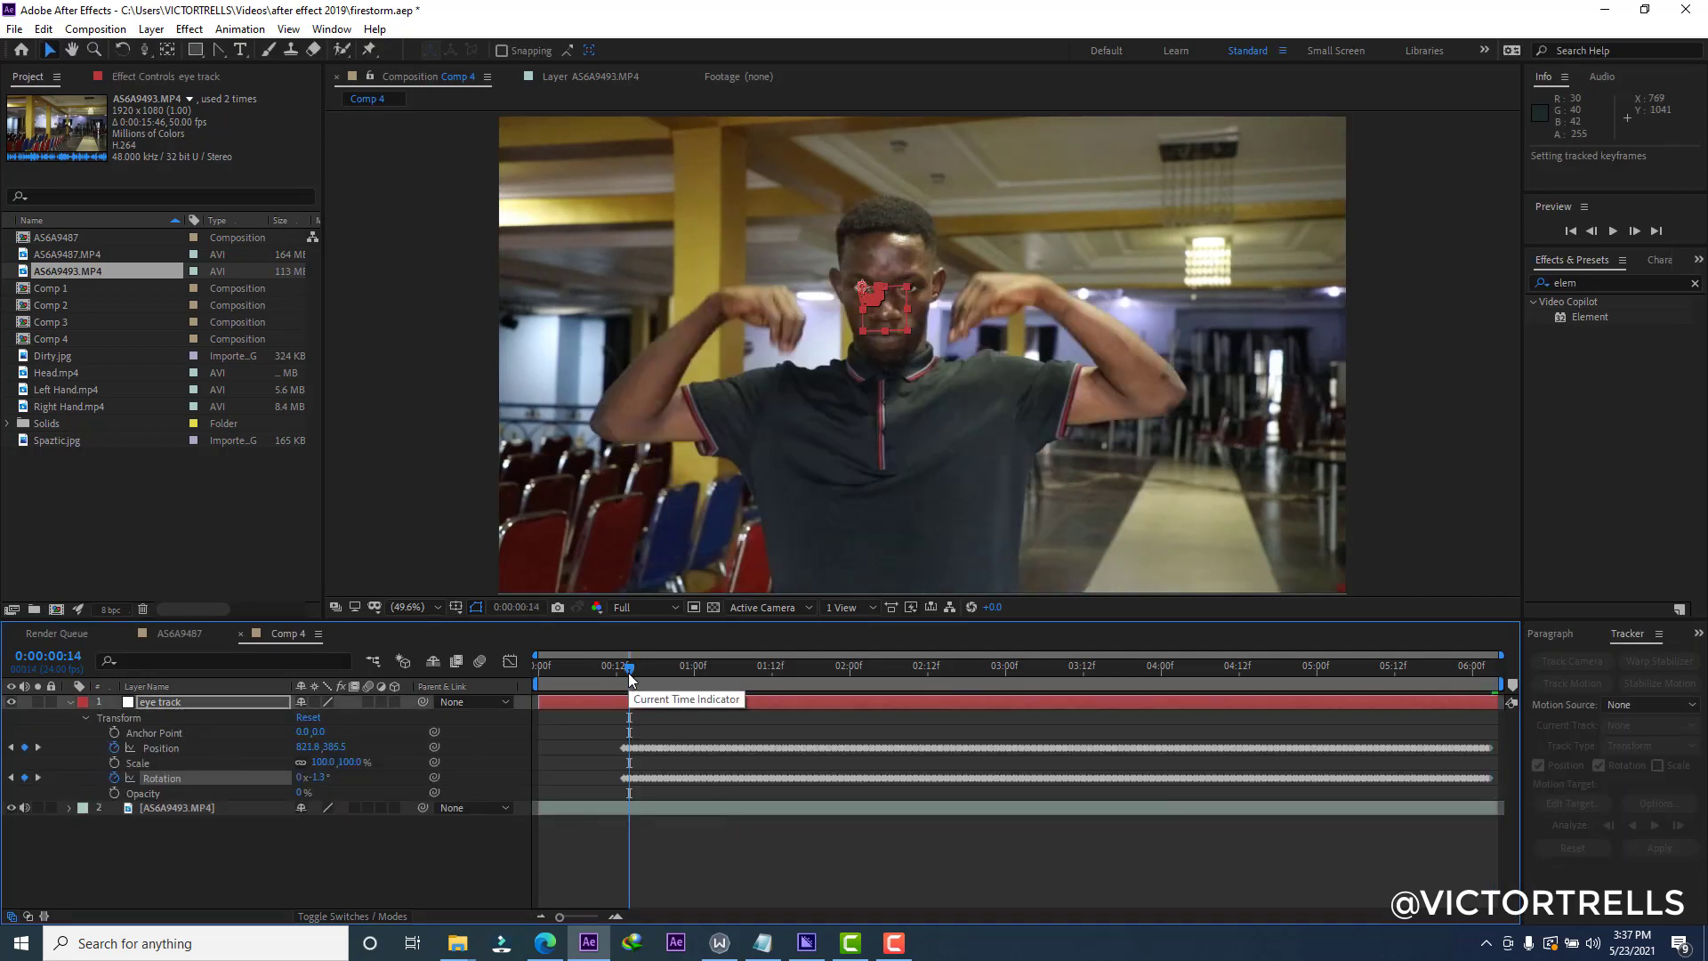
key(space)
click(808, 703)
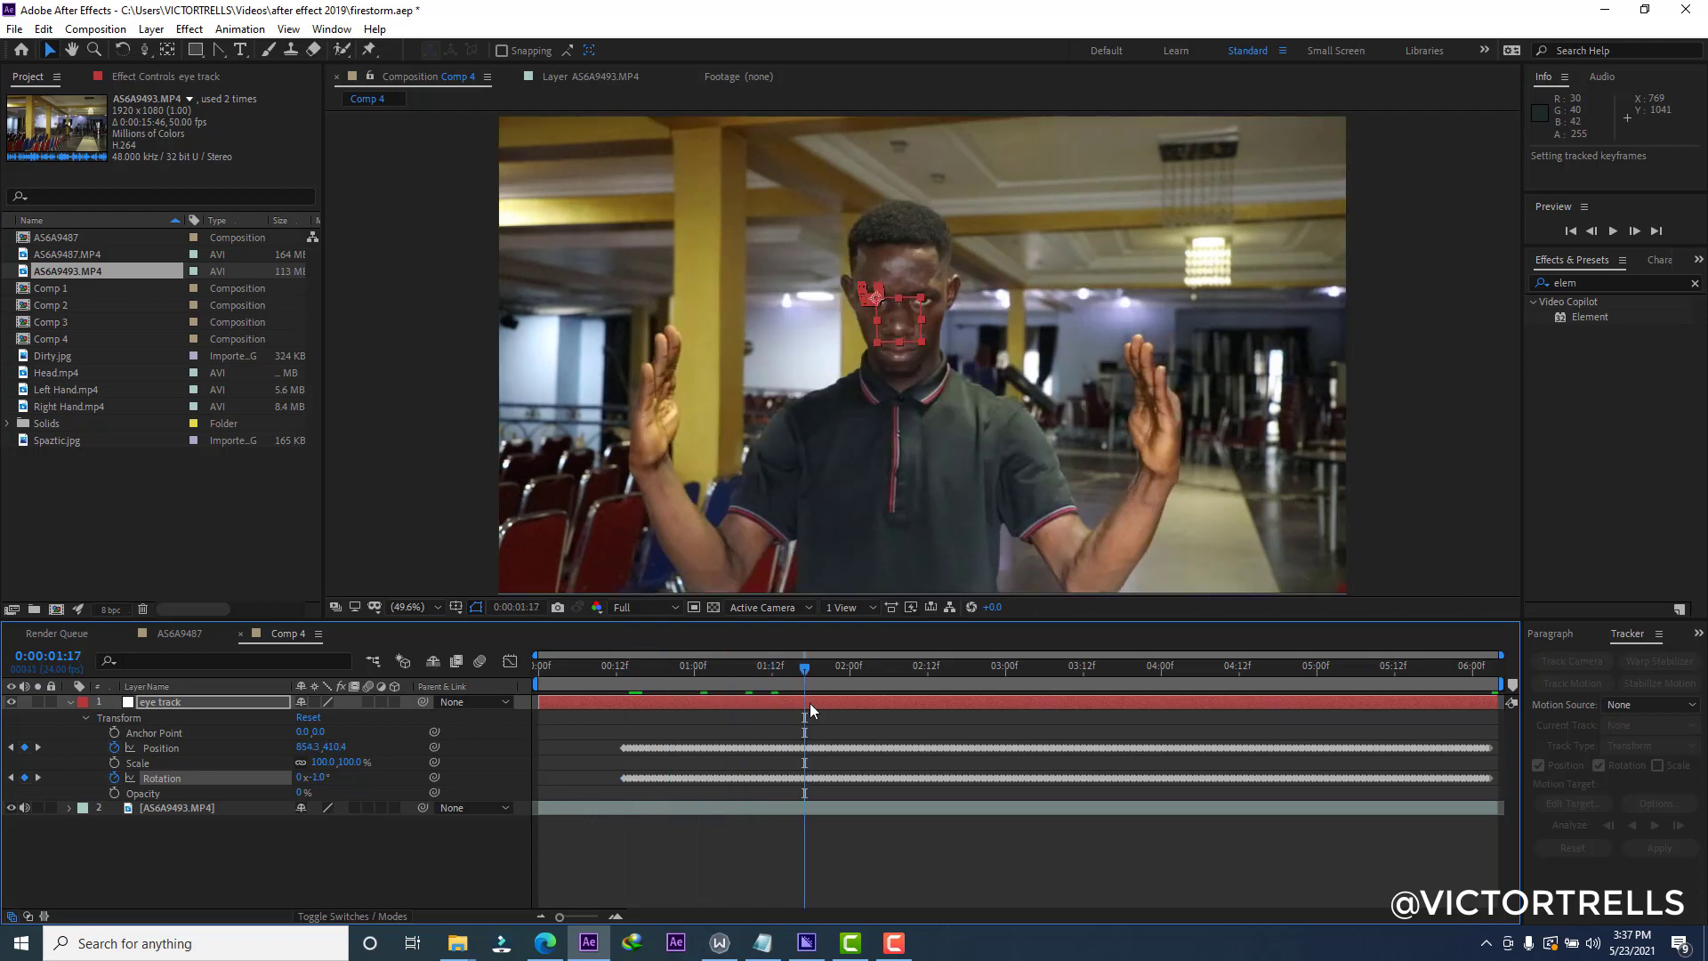
drag(804, 669, 1086, 683)
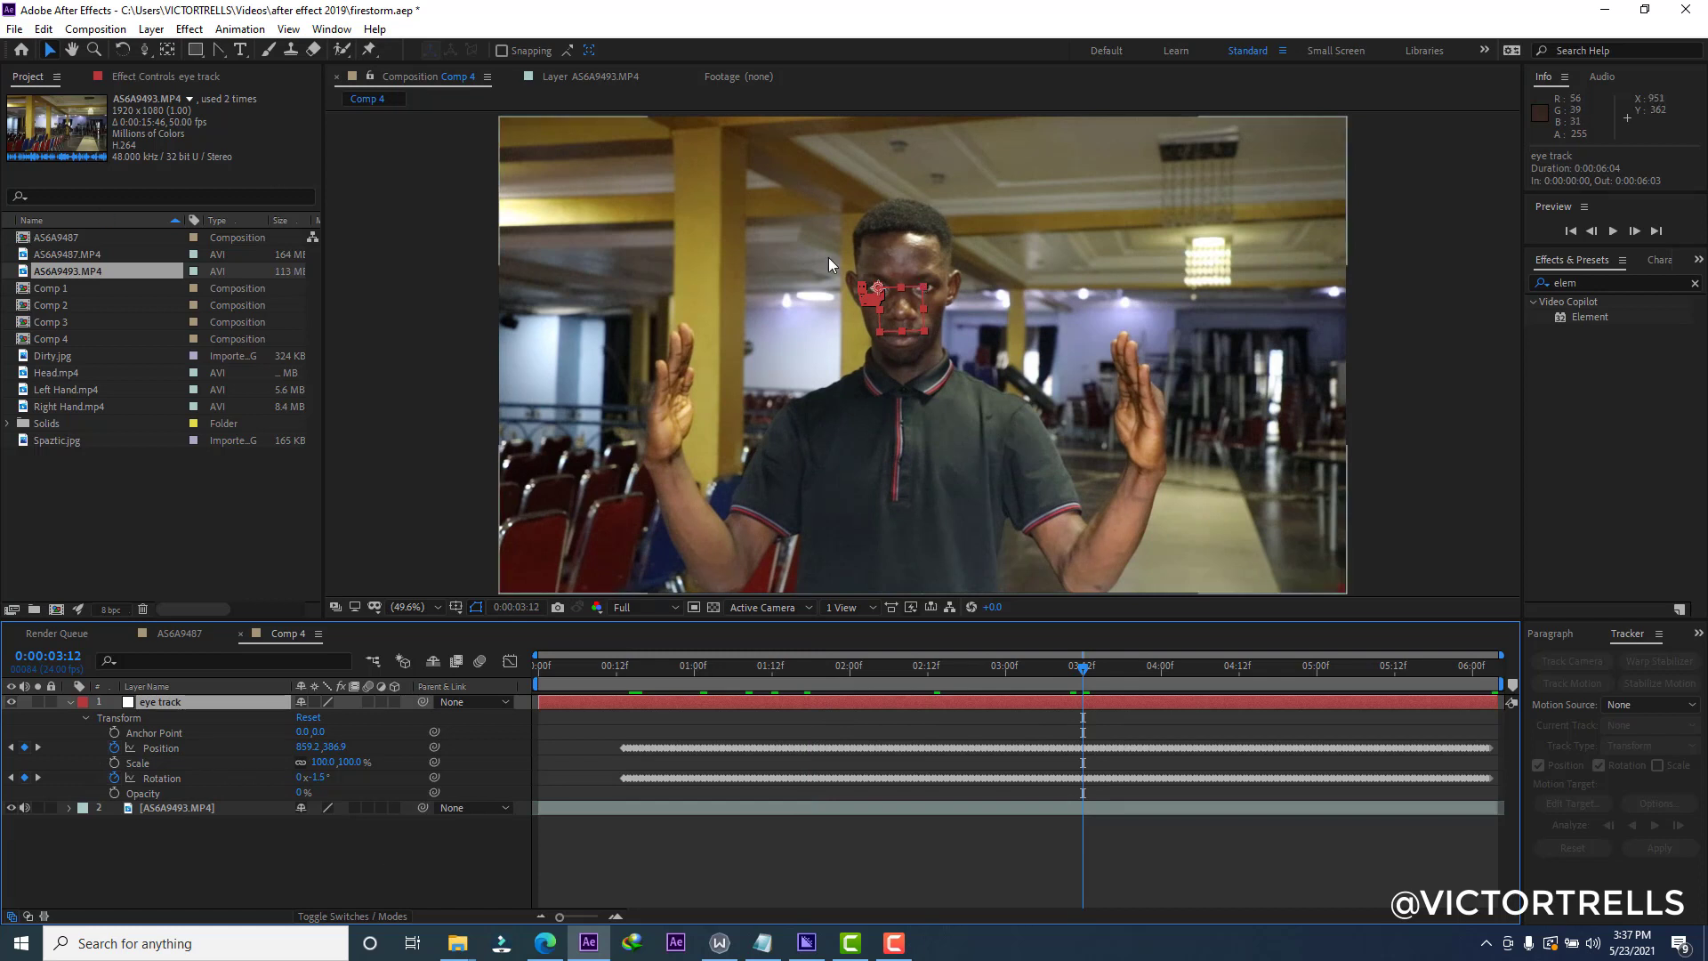
click(64, 389)
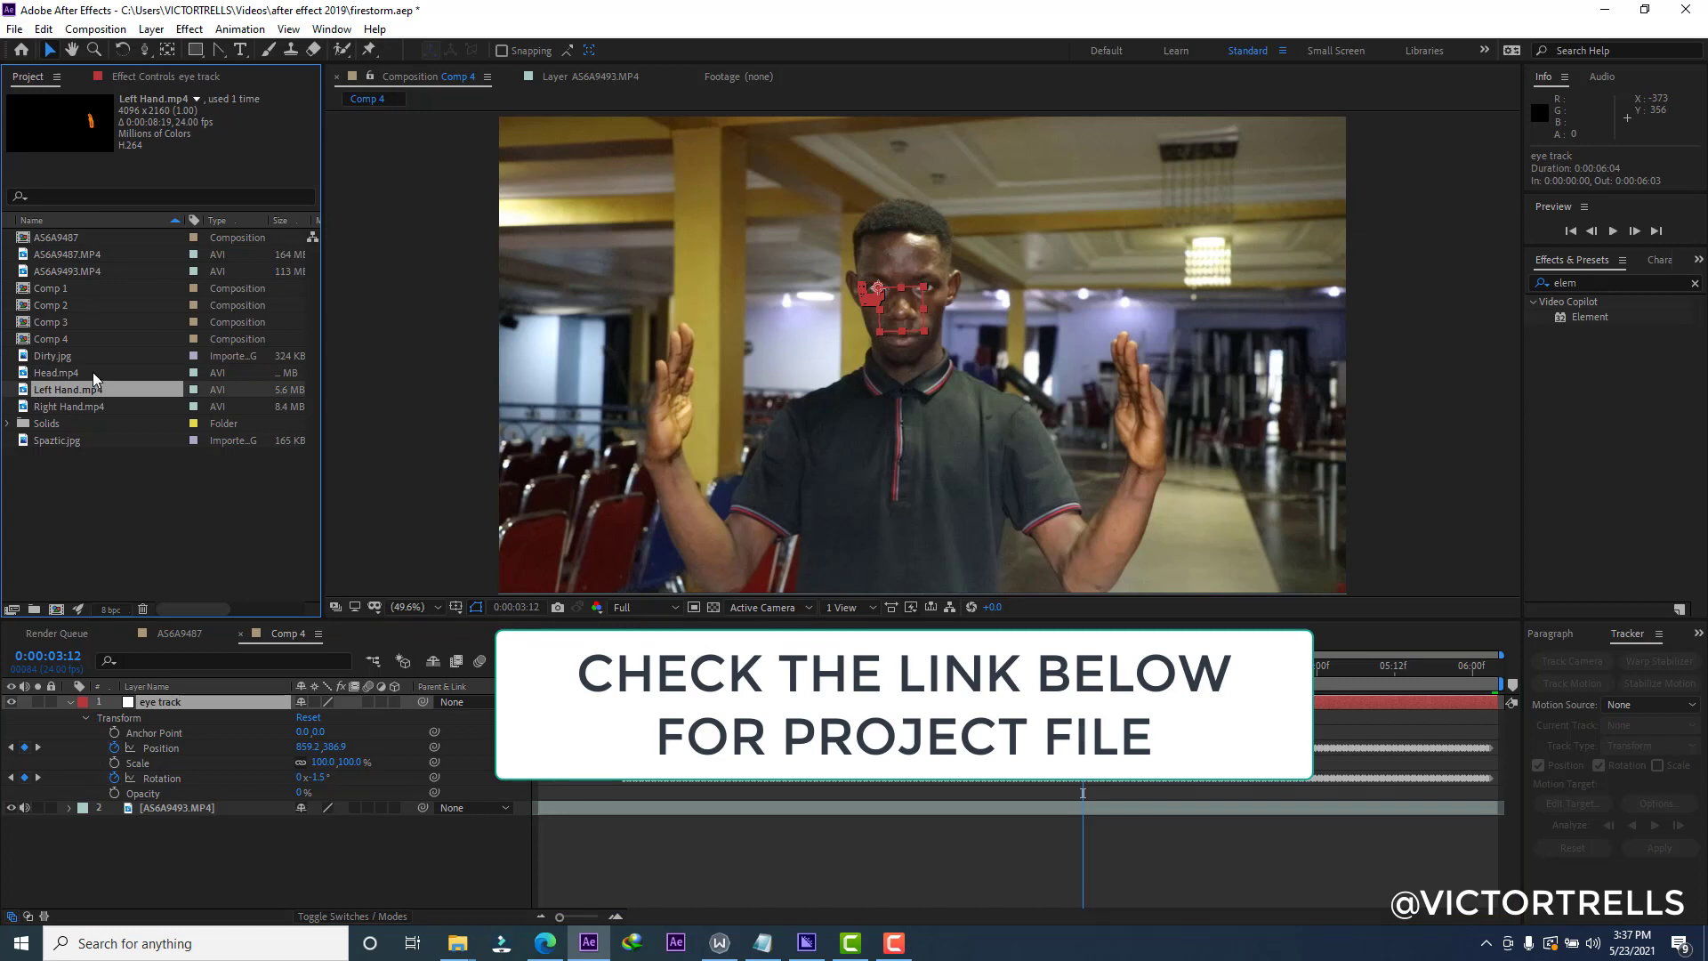
click(62, 360)
click(60, 386)
click(68, 371)
drag(67, 371, 213, 698)
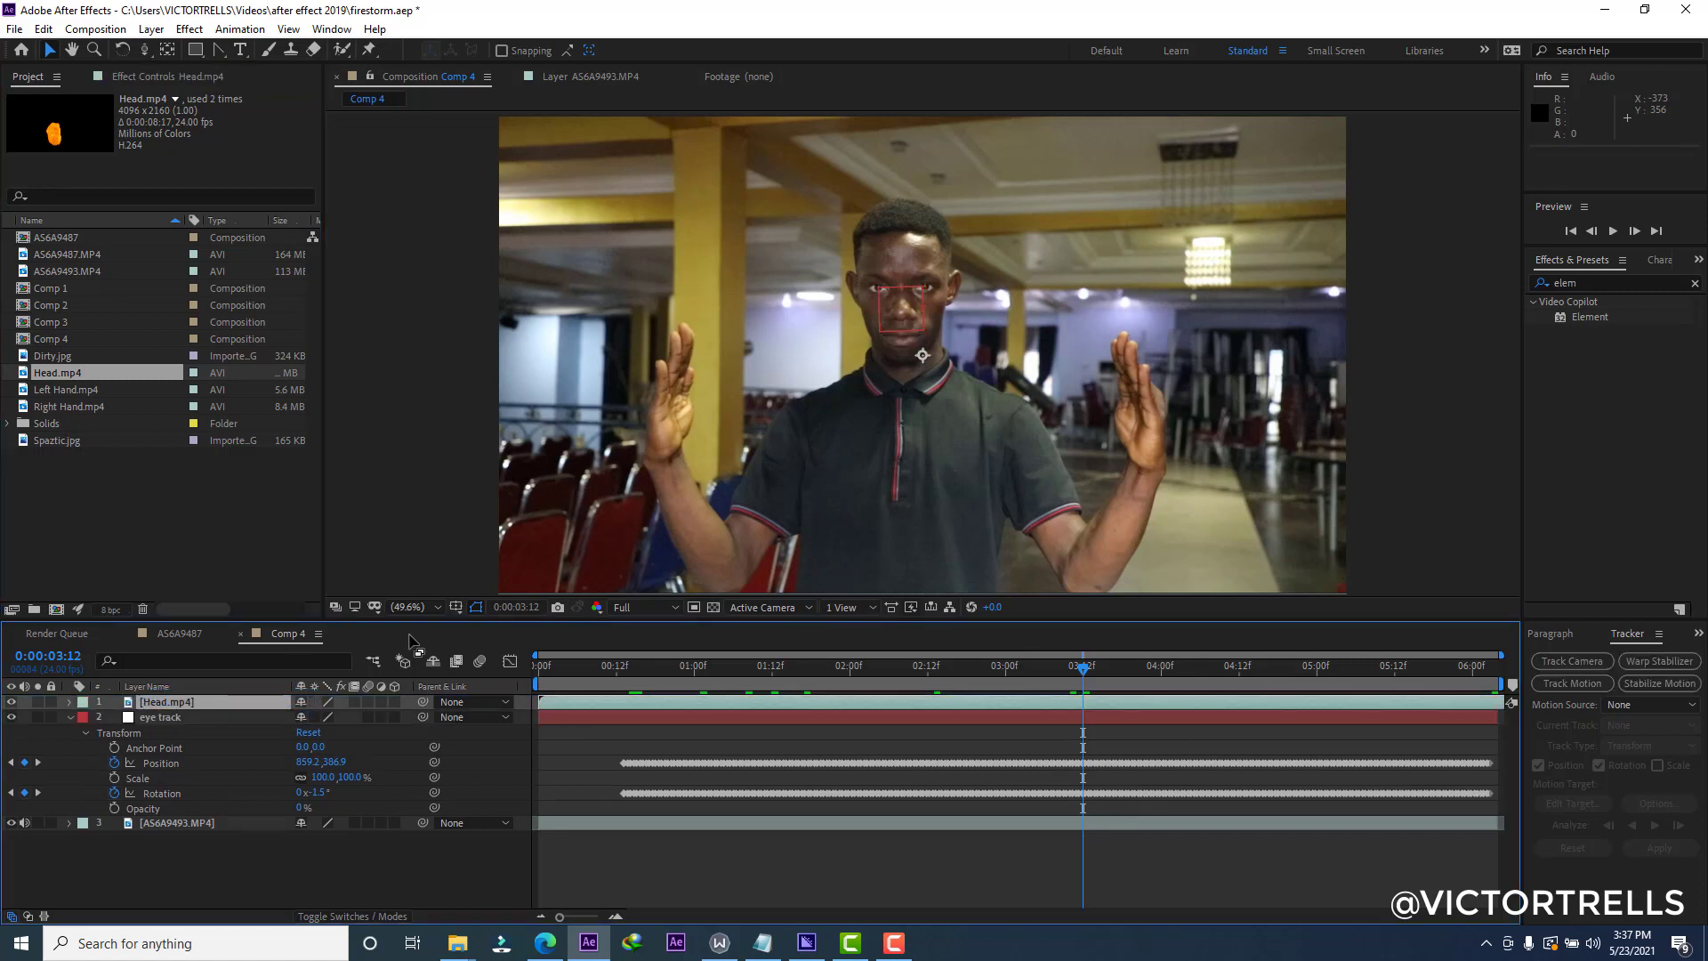
Scale the Head.mp4 layer to 48% and move the fire up over the man's head.
click(1095, 674)
key(s)
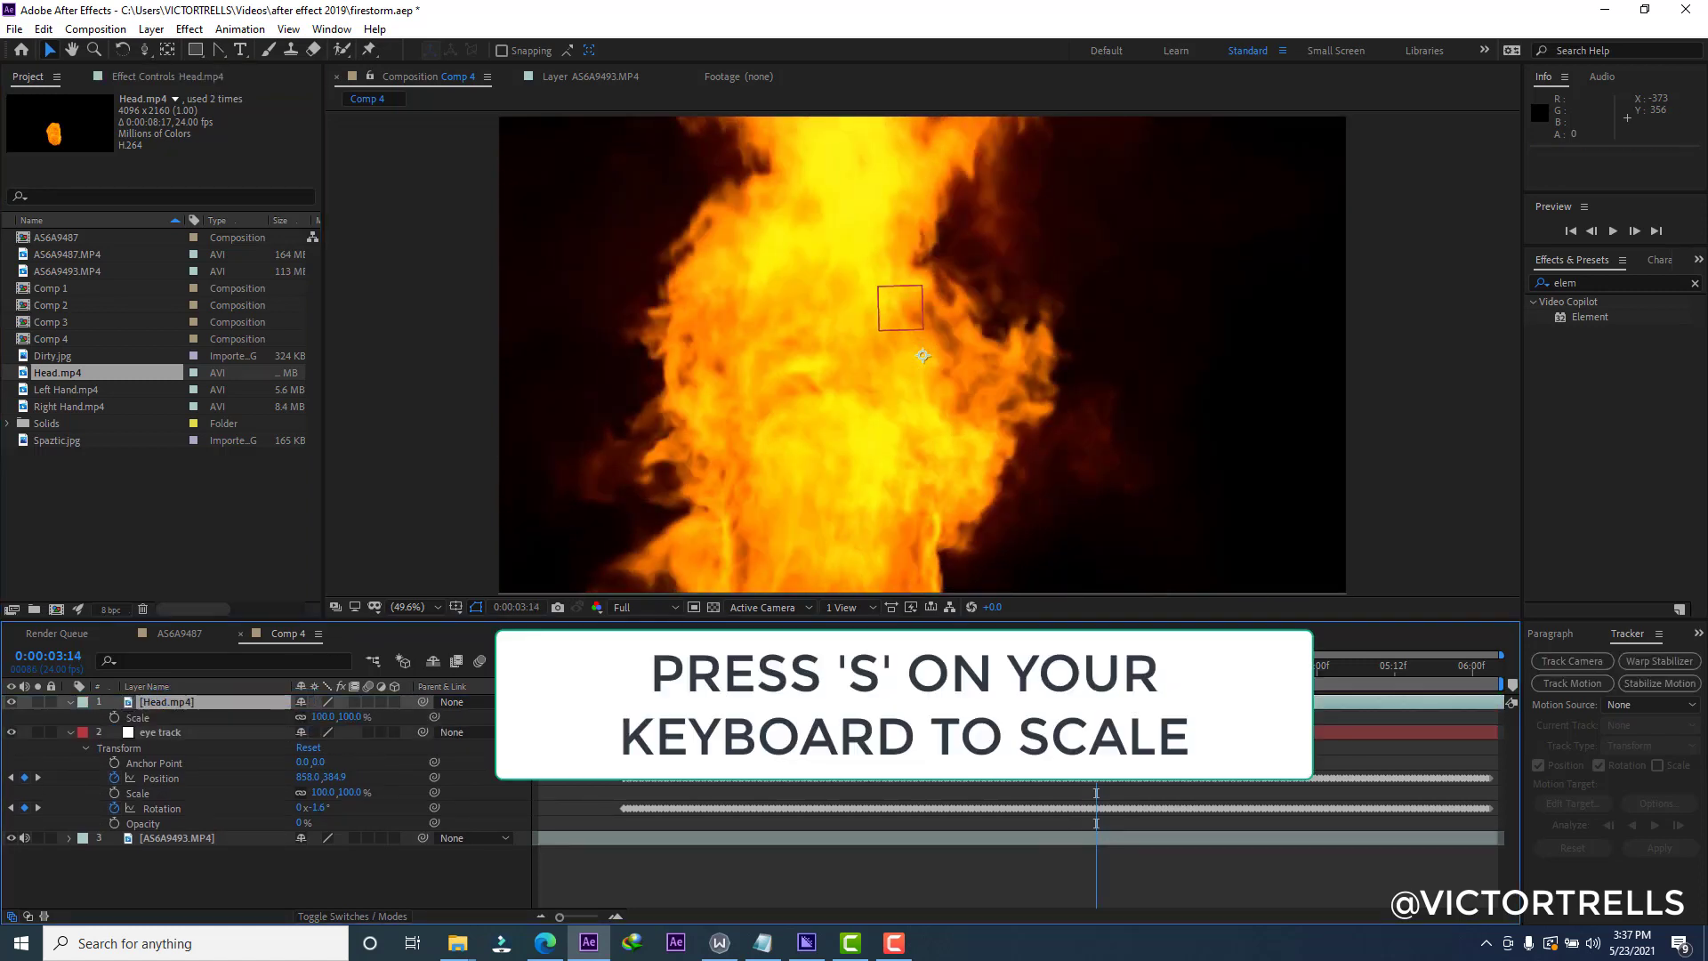
drag(322, 717, 271, 714)
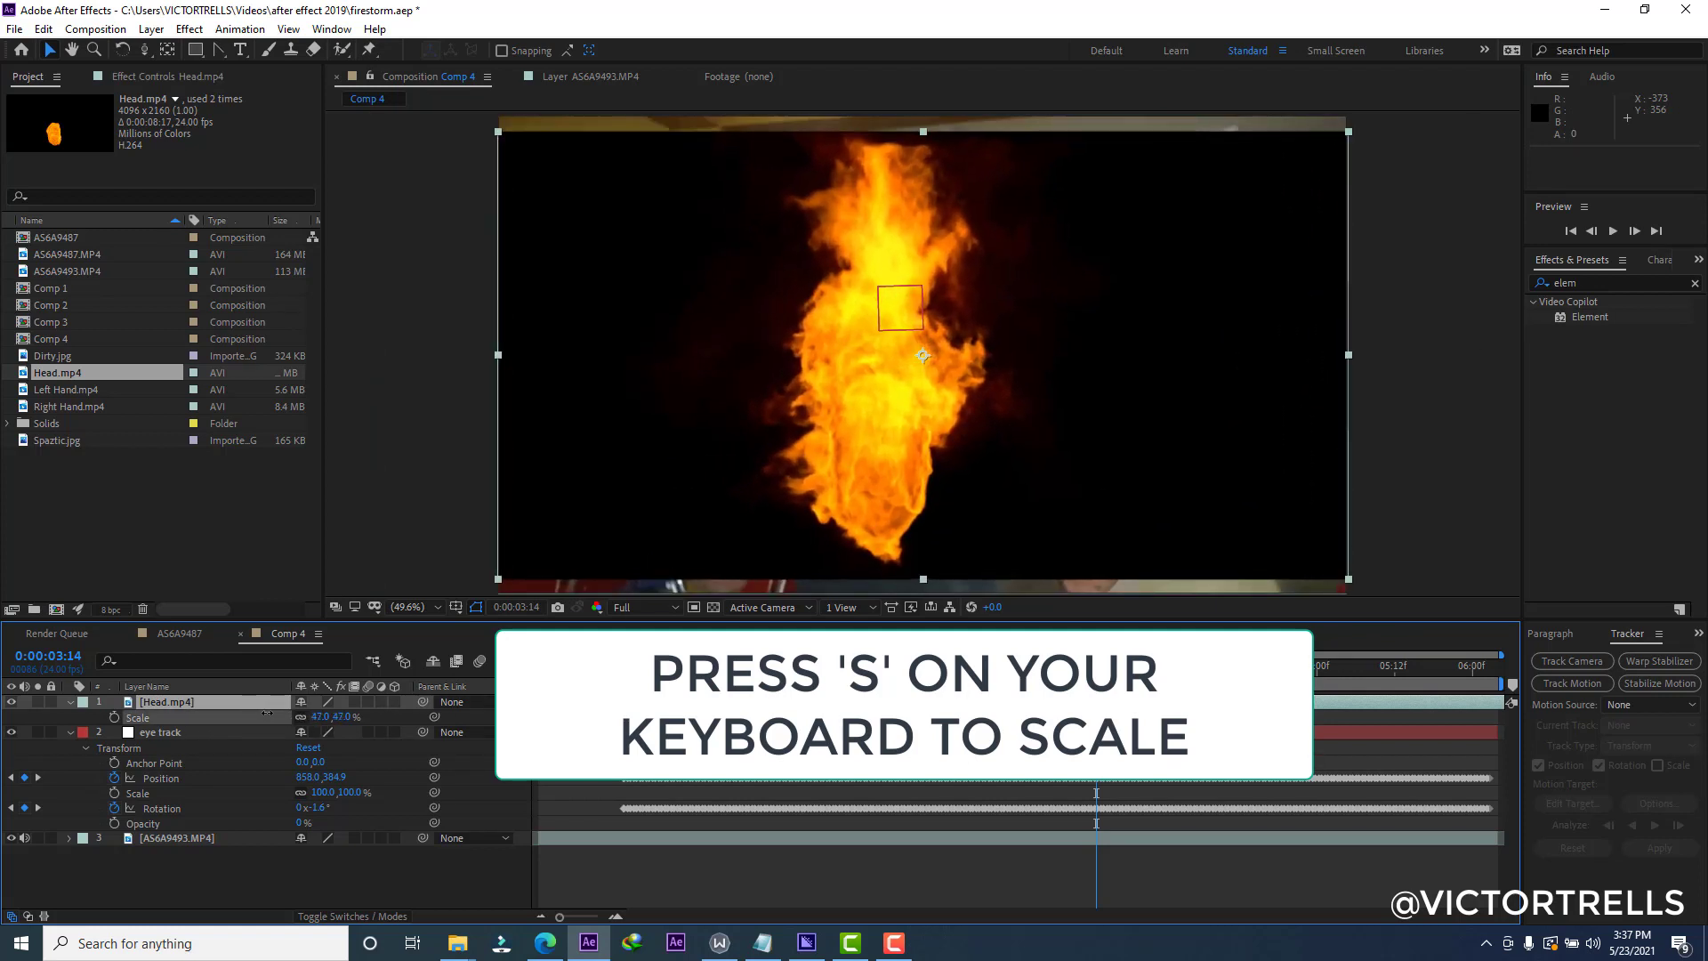
drag(986, 388, 1020, 305)
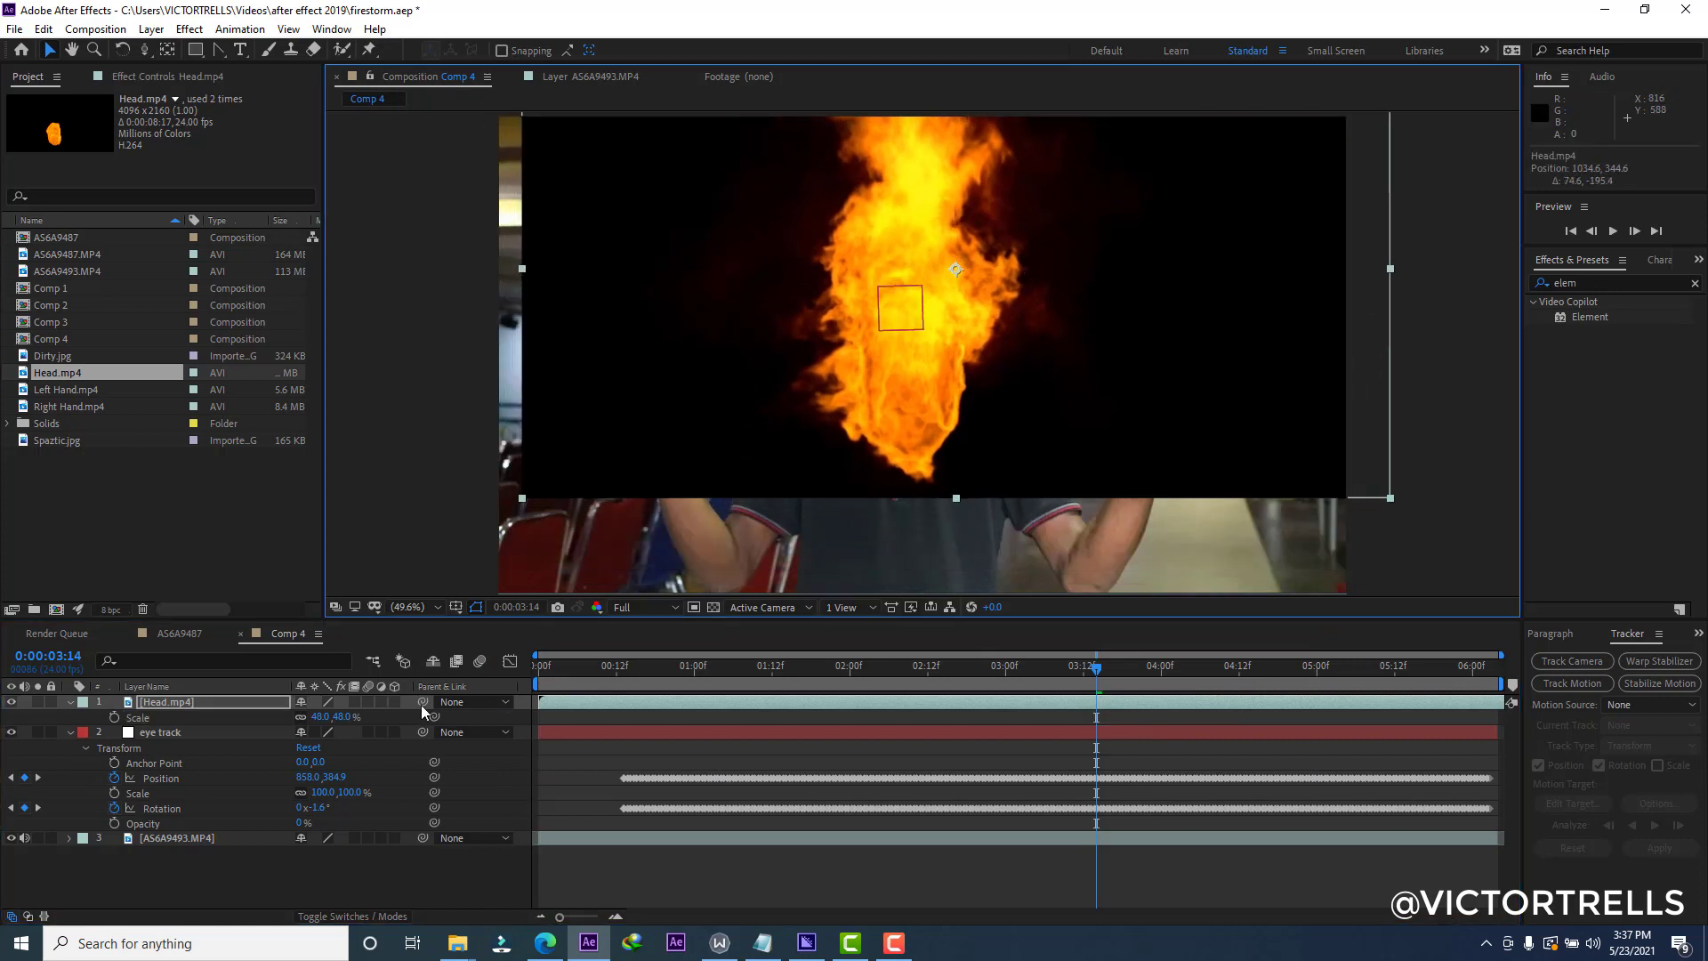
Set Head.mp4's blending mode to Add and reposition the flames so they sit around the man's head.
click(350, 917)
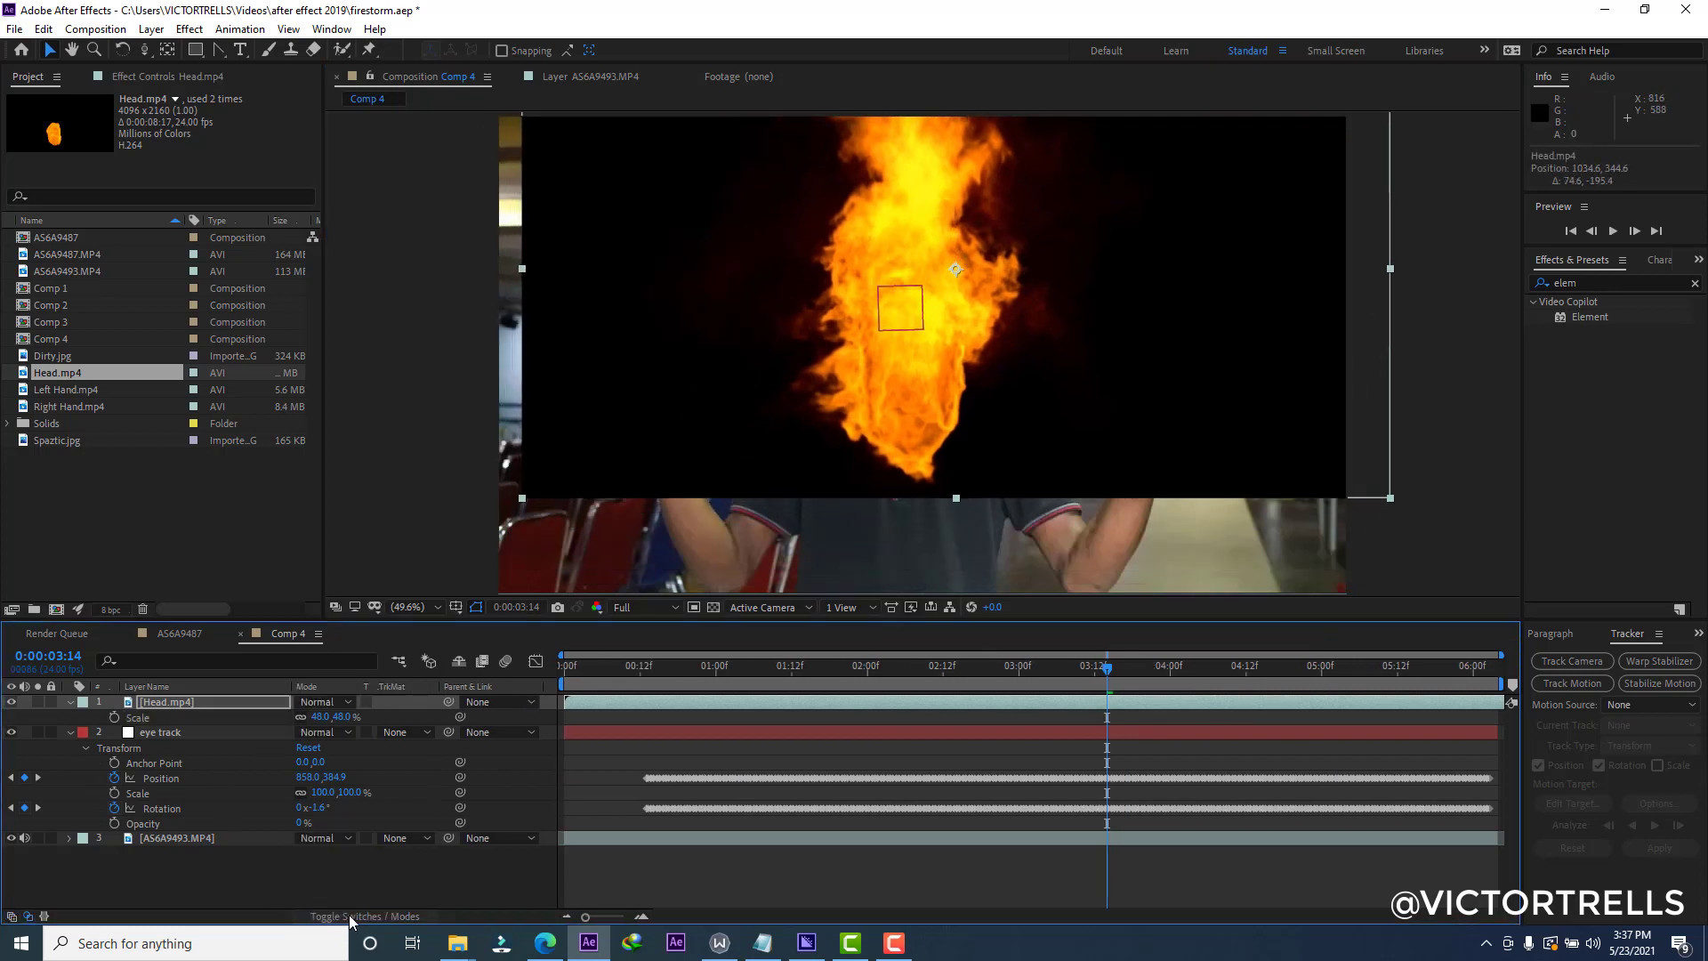
click(325, 703)
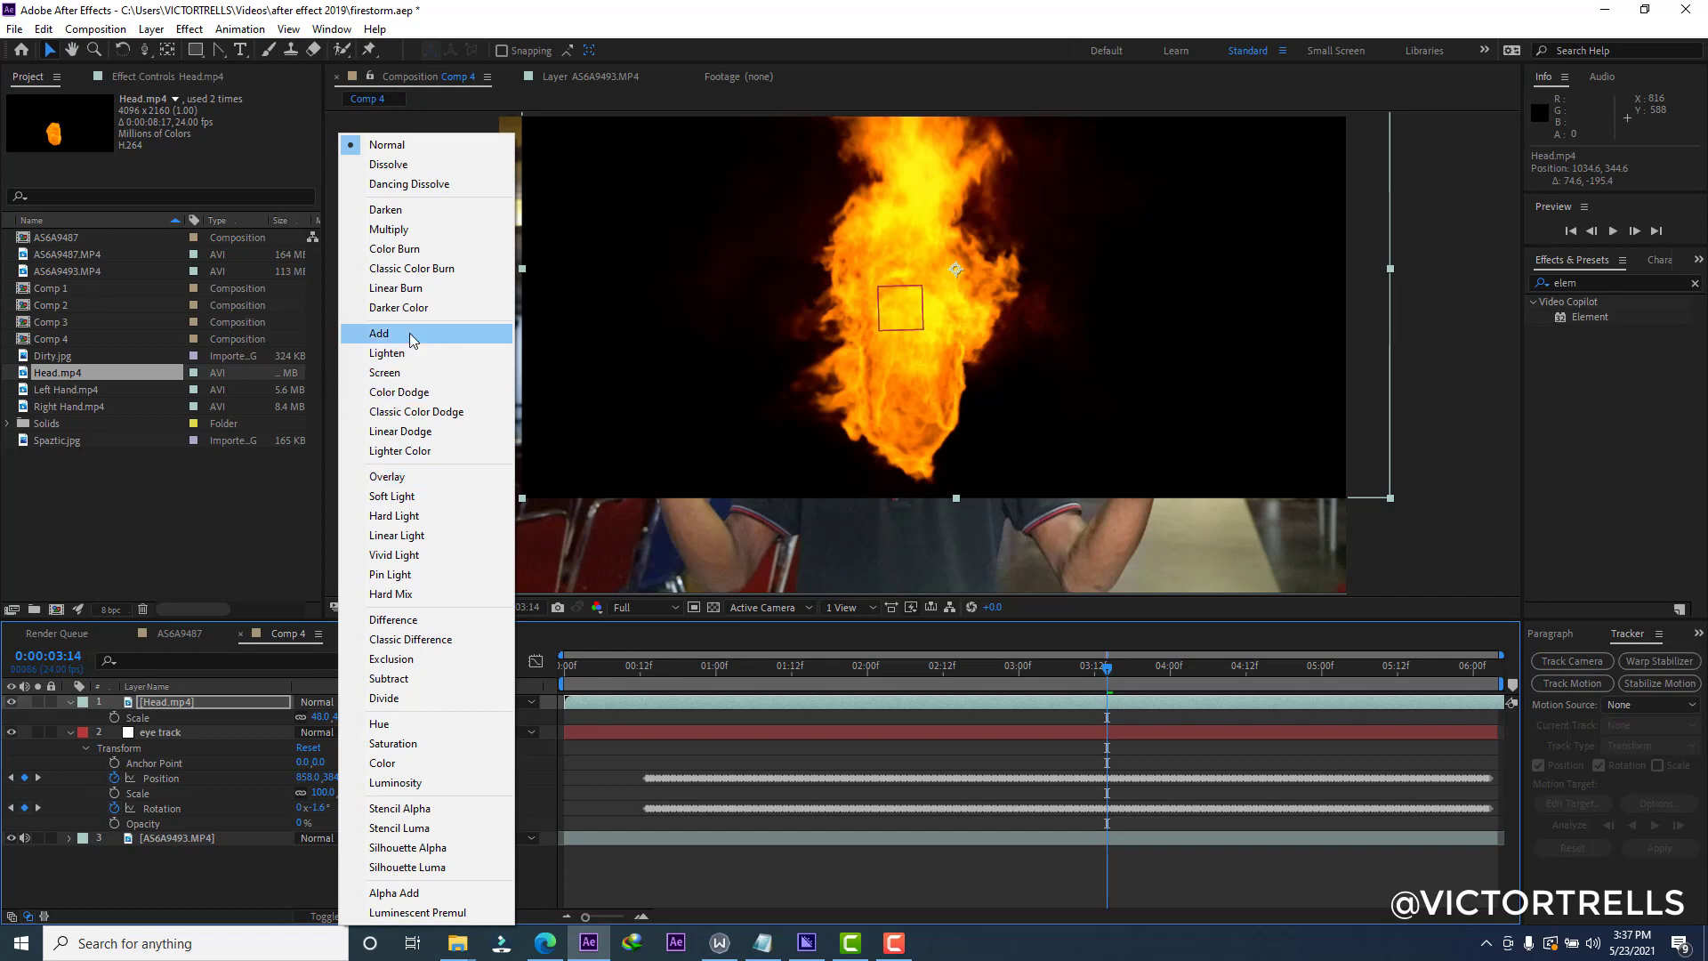
click(412, 335)
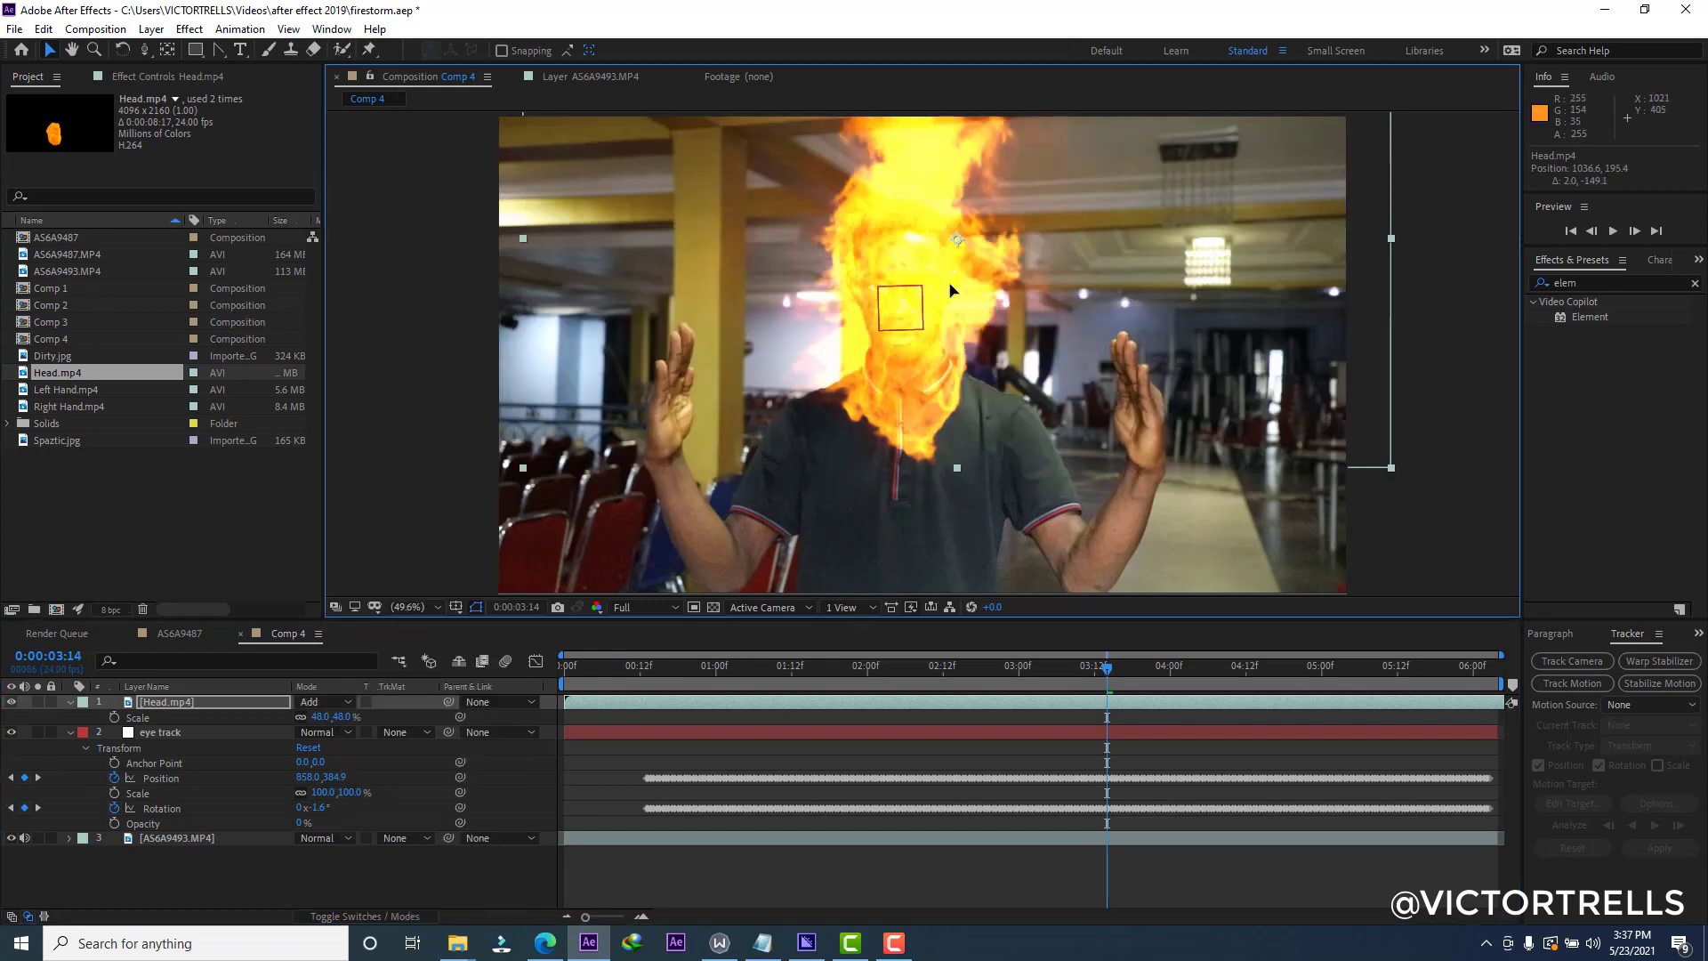
drag(950, 290, 945, 280)
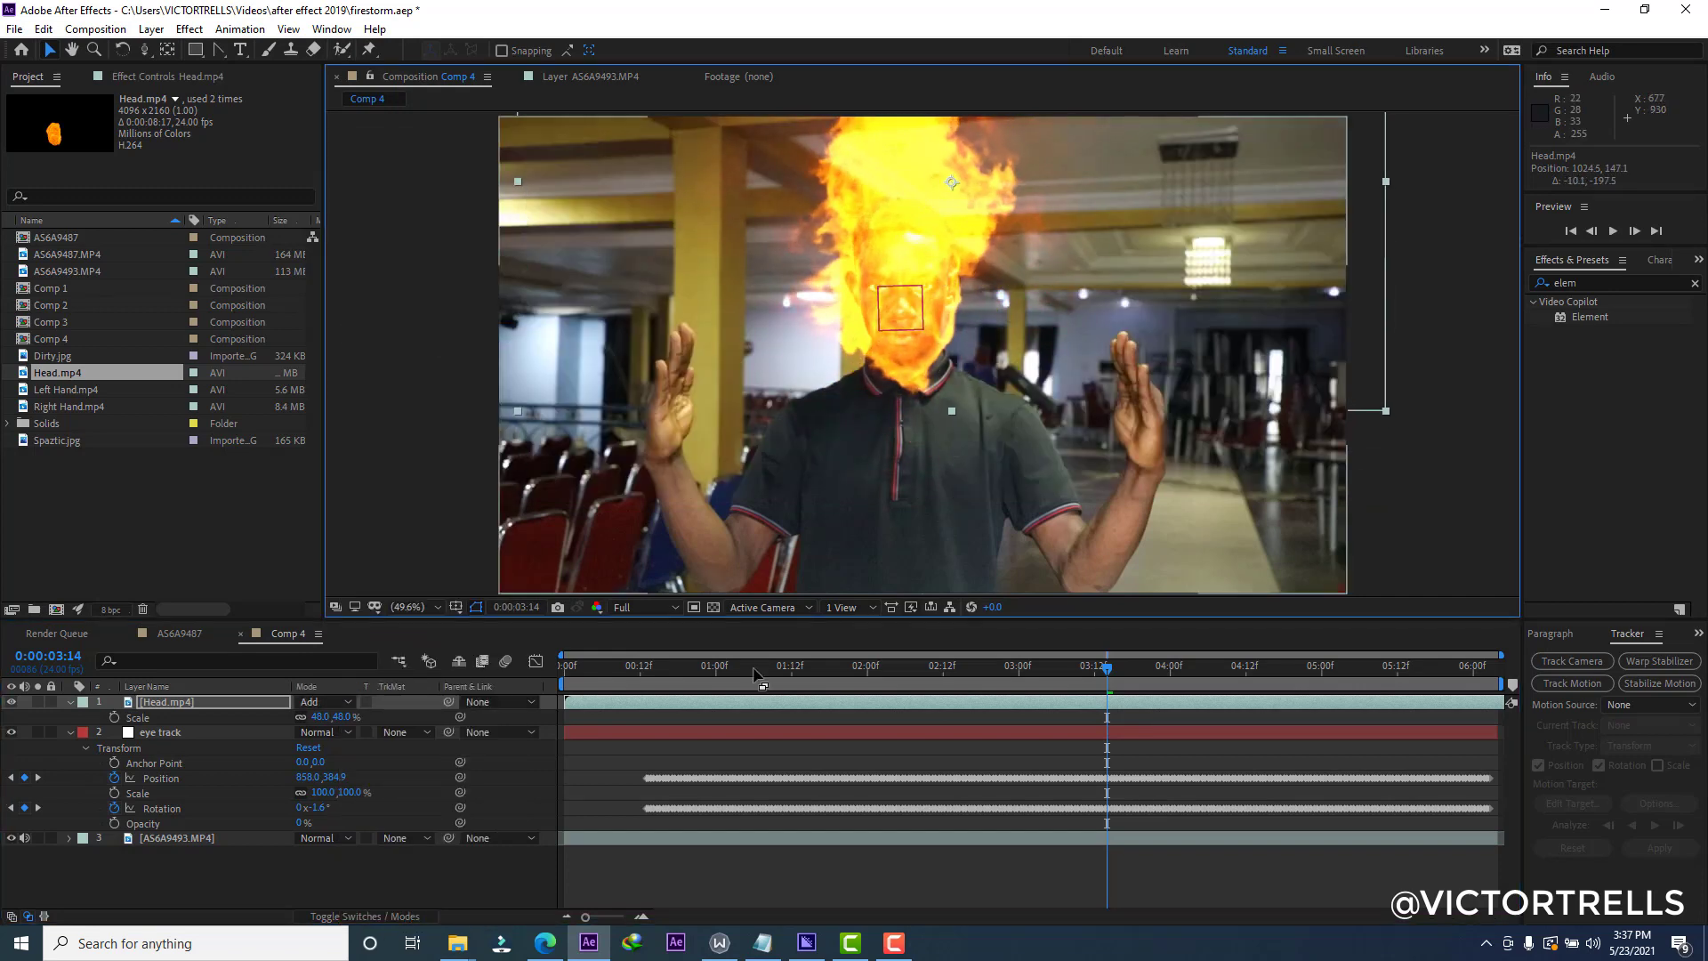
Parent the Head.mp4 layer to the eye track null and scrub back through the clip to check the motion.
click(1039, 678)
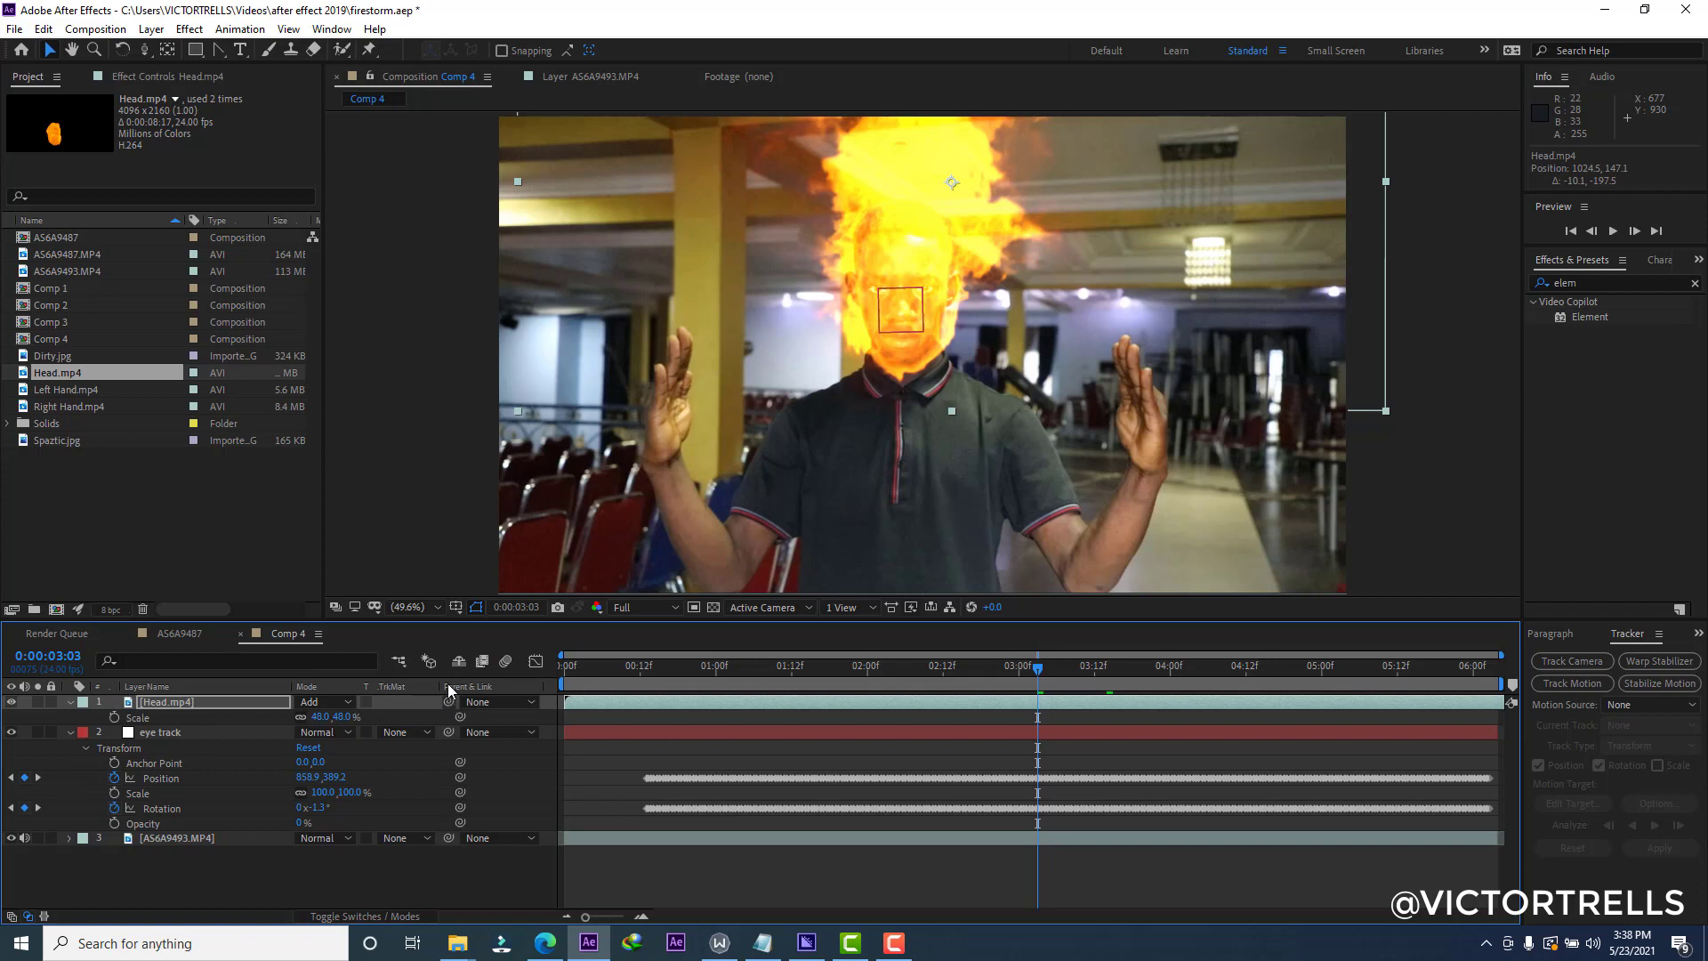
drag(452, 705, 165, 741)
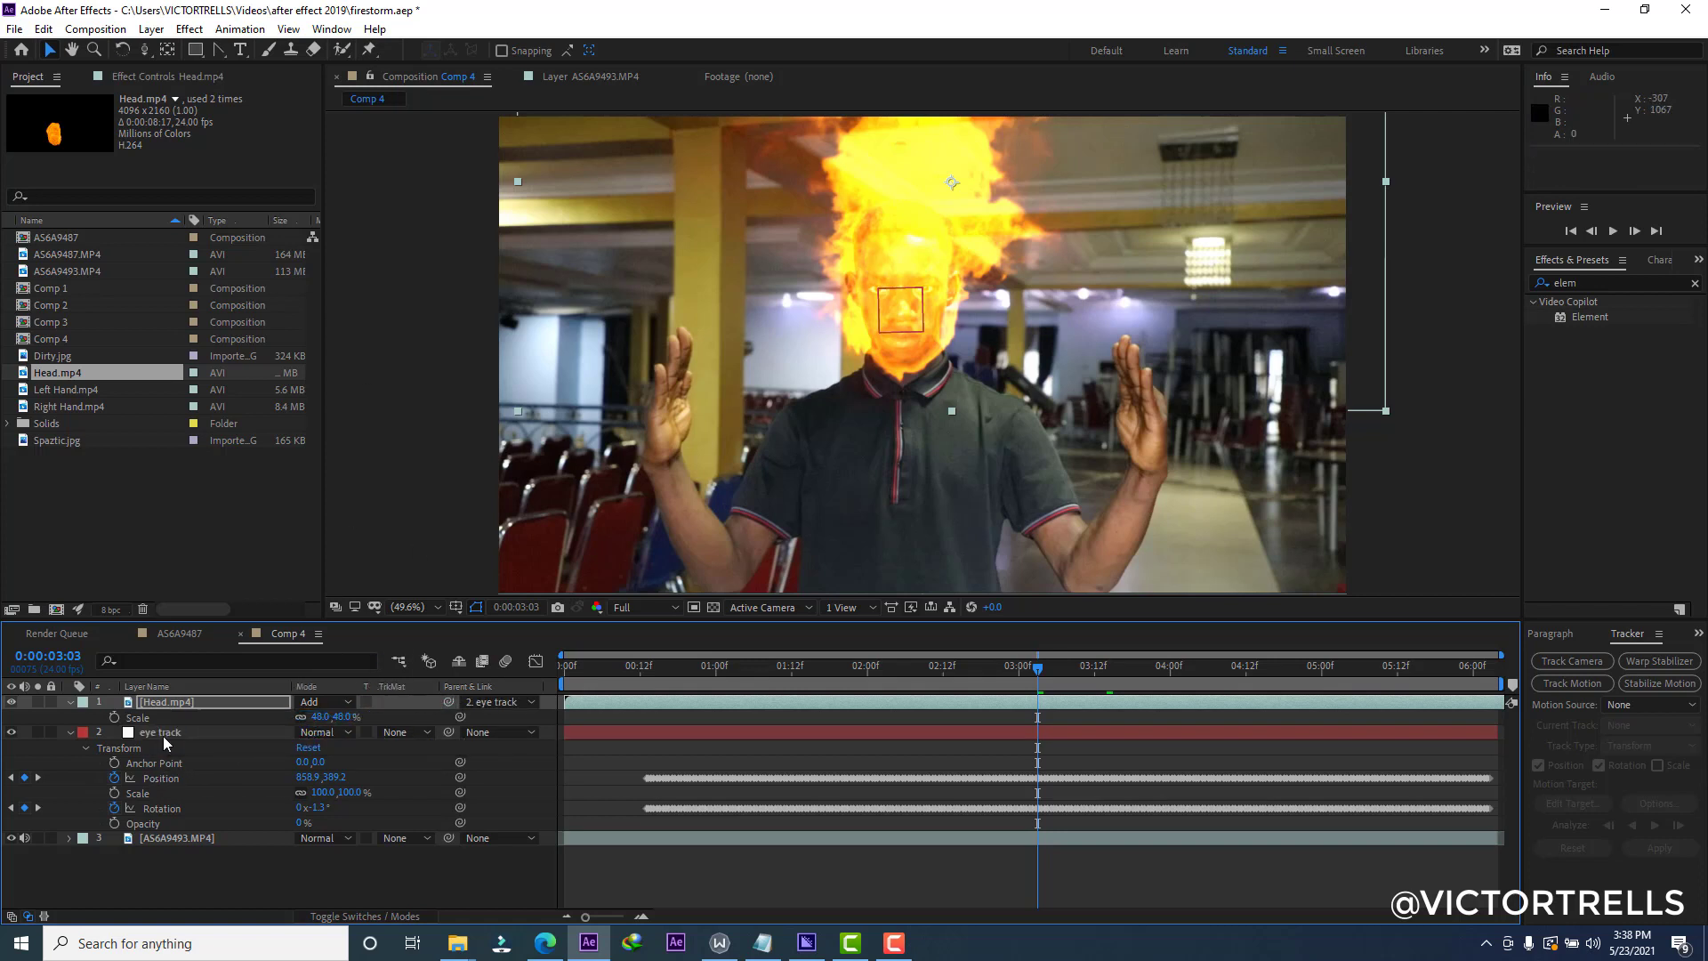
drag(1037, 678, 964, 668)
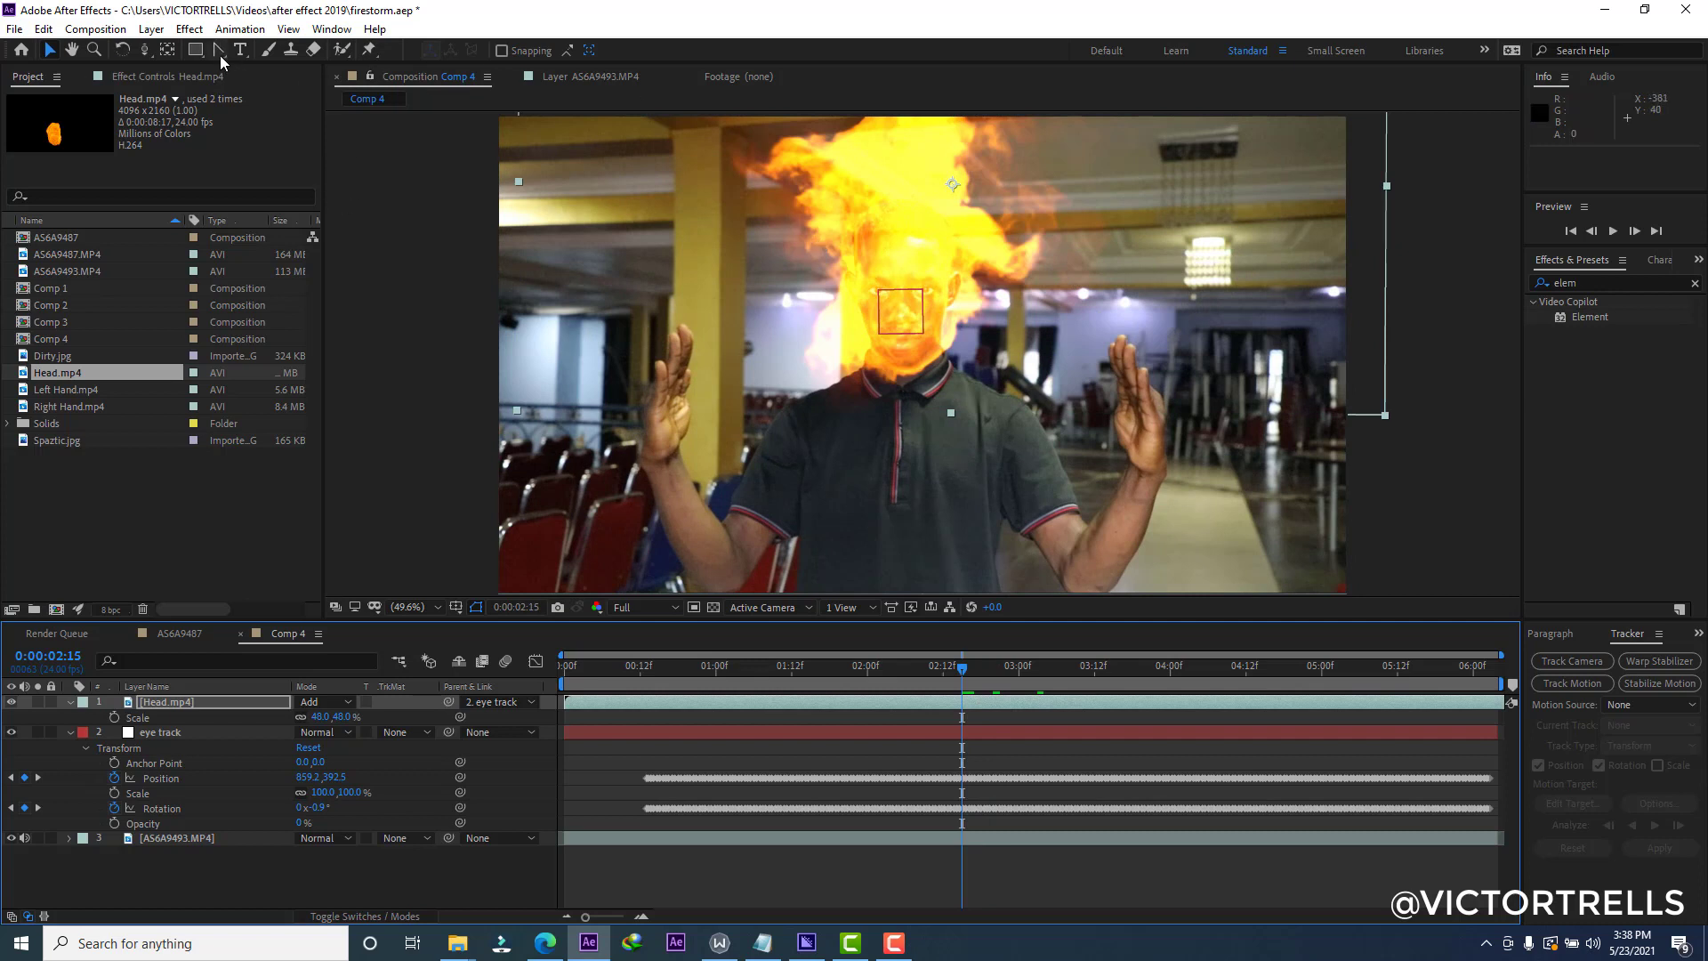
Draw a closed Pen tool mask on Head.mp4 around the man's face, from the forehead down to the chin.
drag(221, 55, 276, 58)
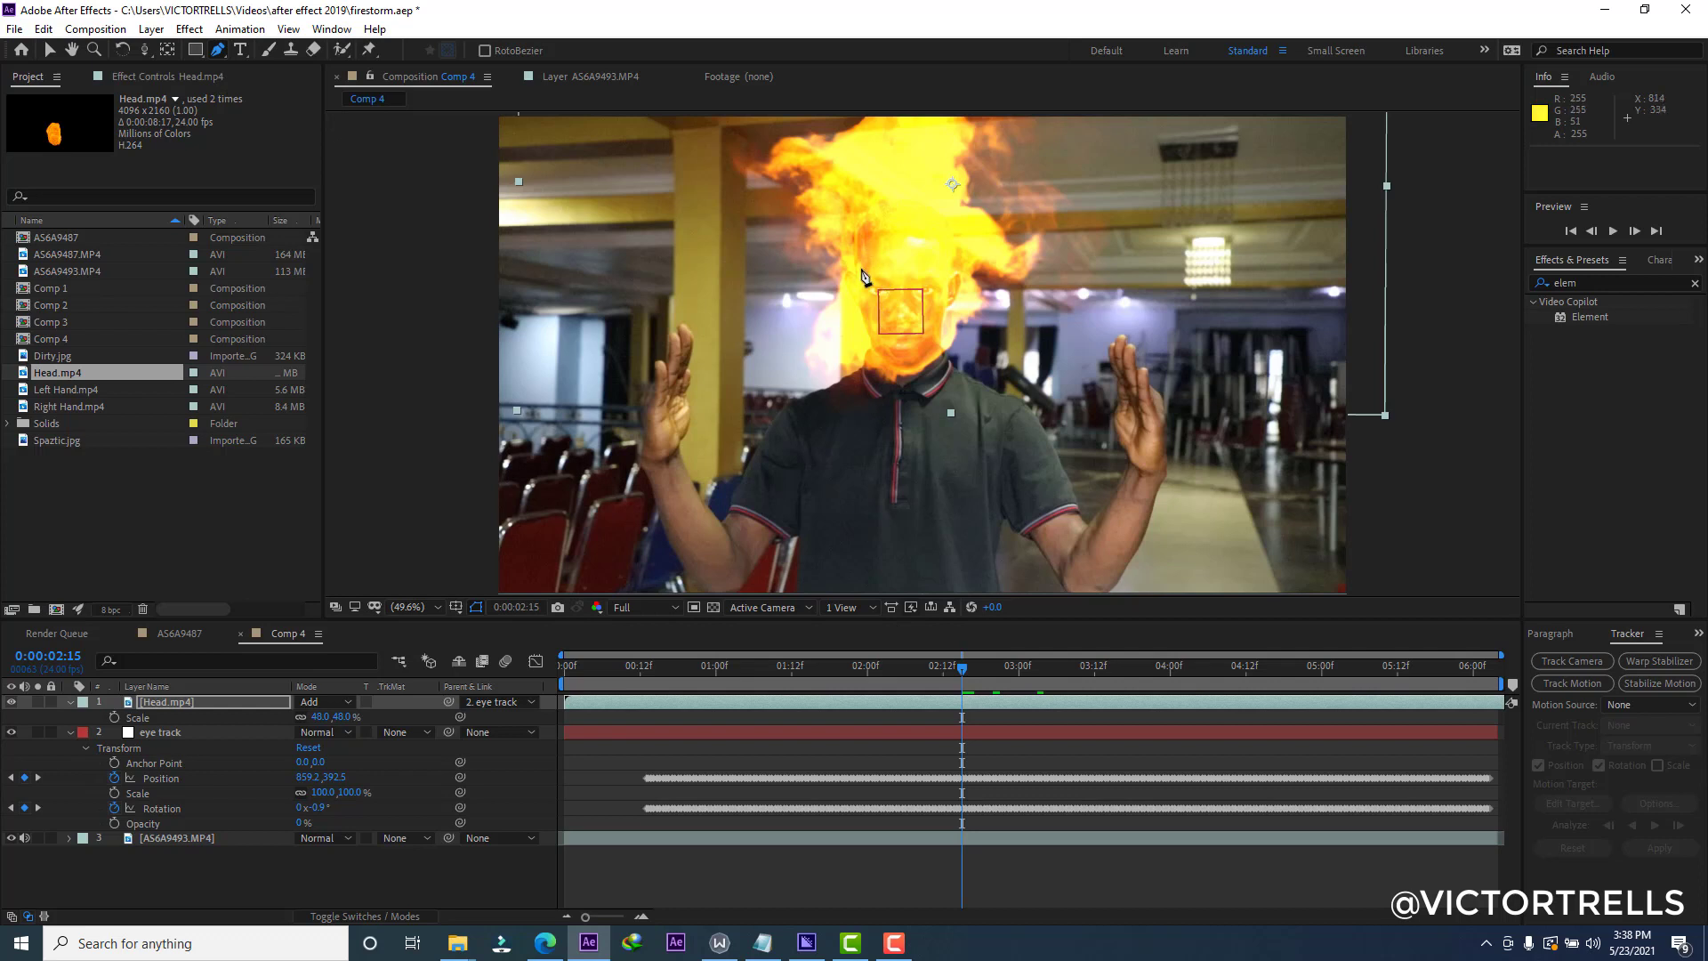
click(868, 238)
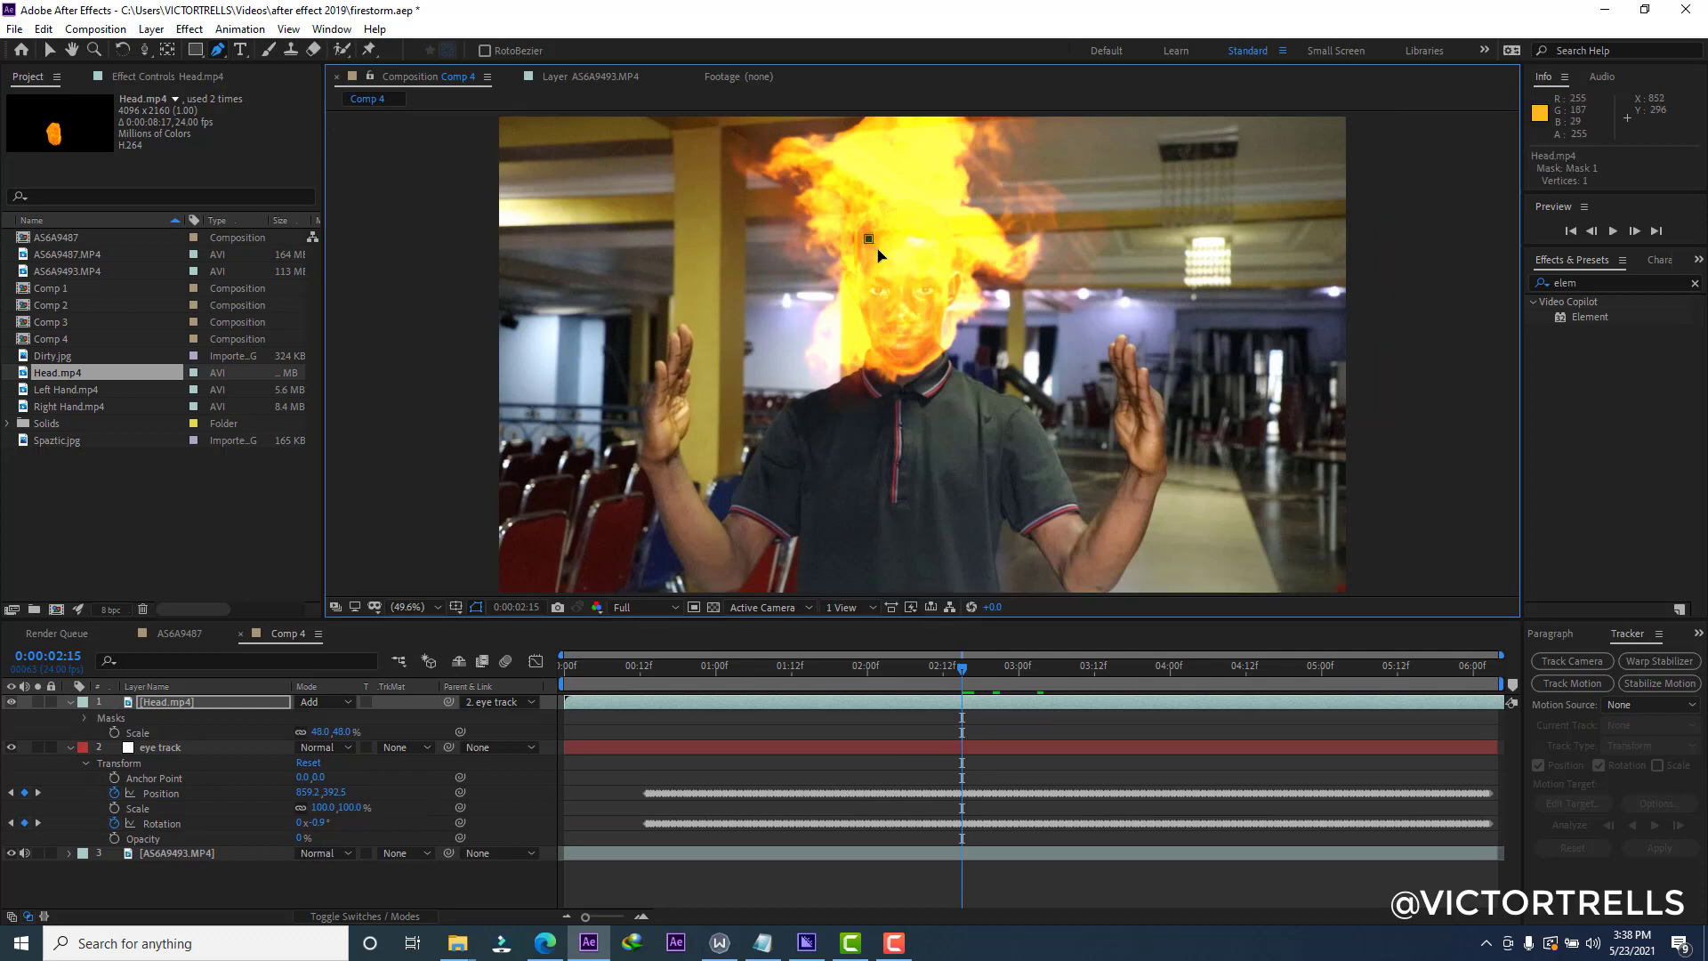
drag(887, 252, 905, 253)
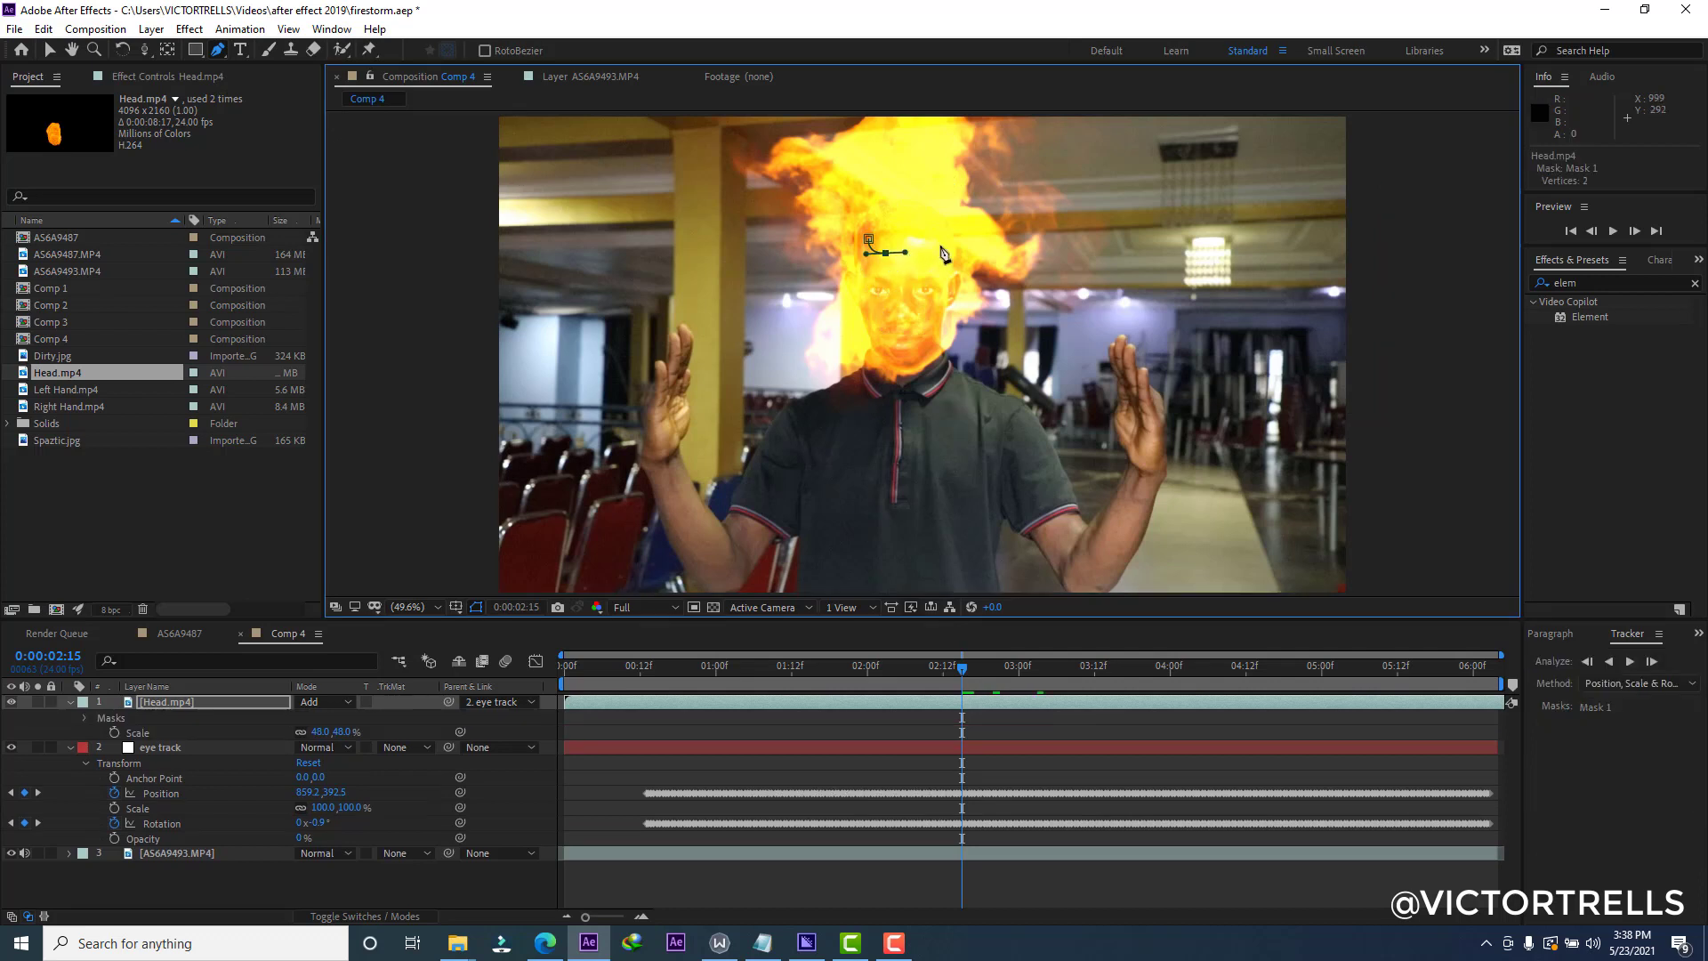
click(941, 246)
click(944, 273)
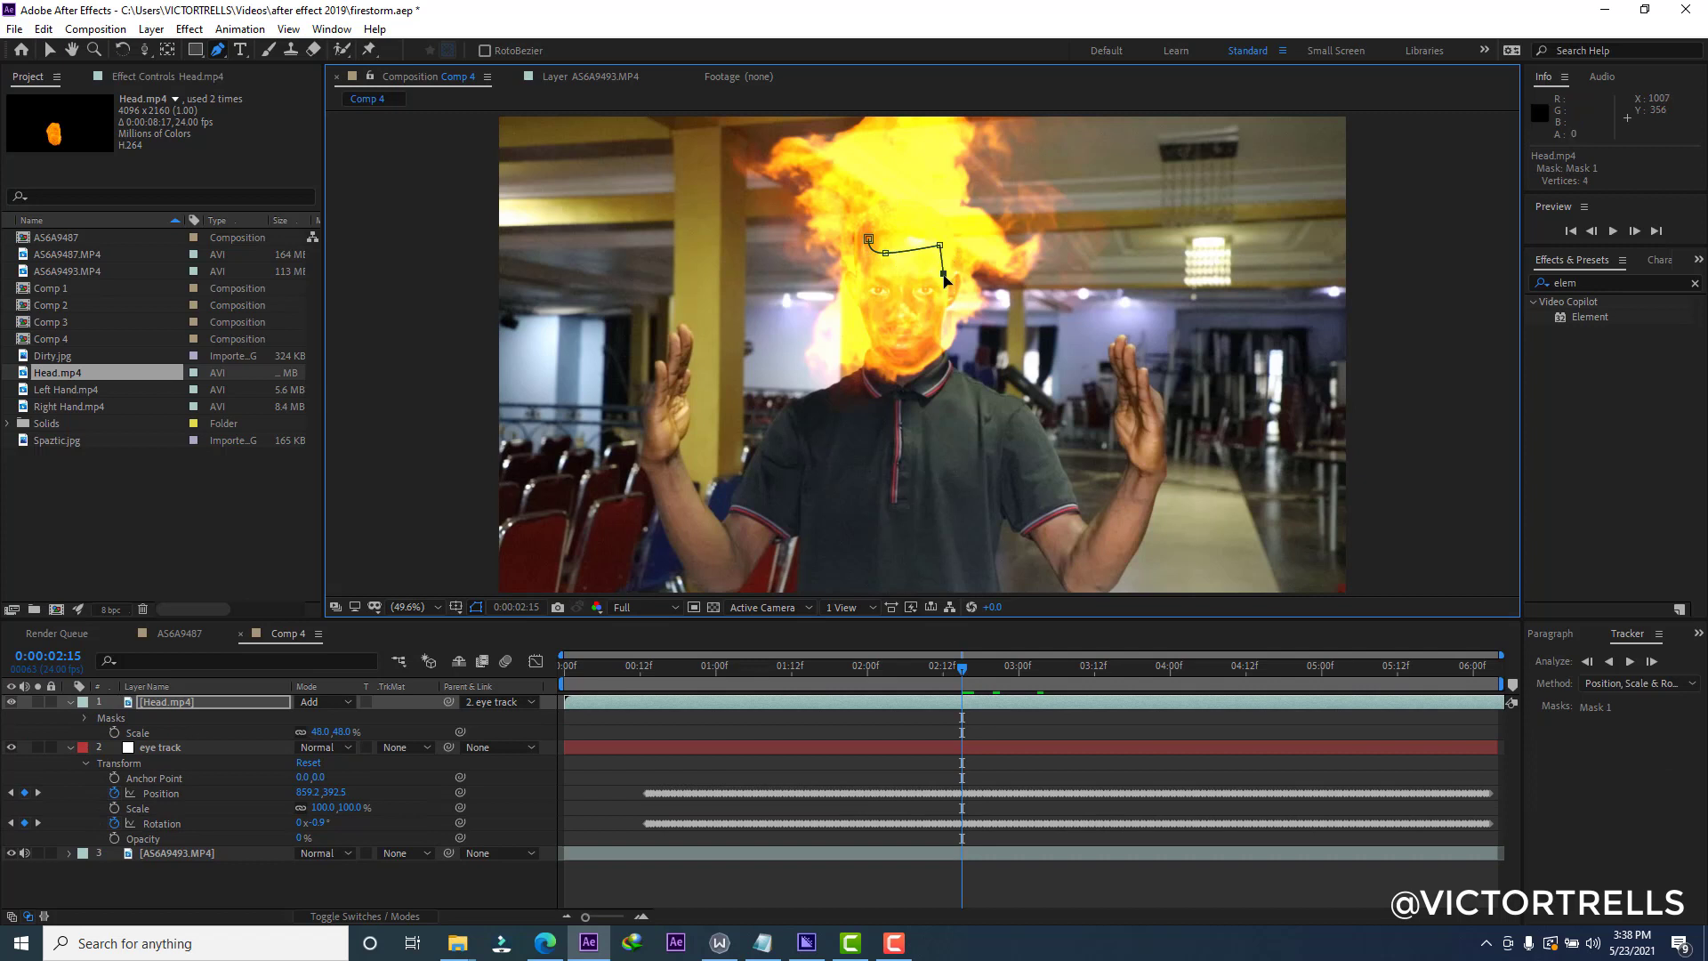
click(925, 348)
click(908, 368)
click(887, 365)
click(862, 317)
click(858, 270)
click(869, 241)
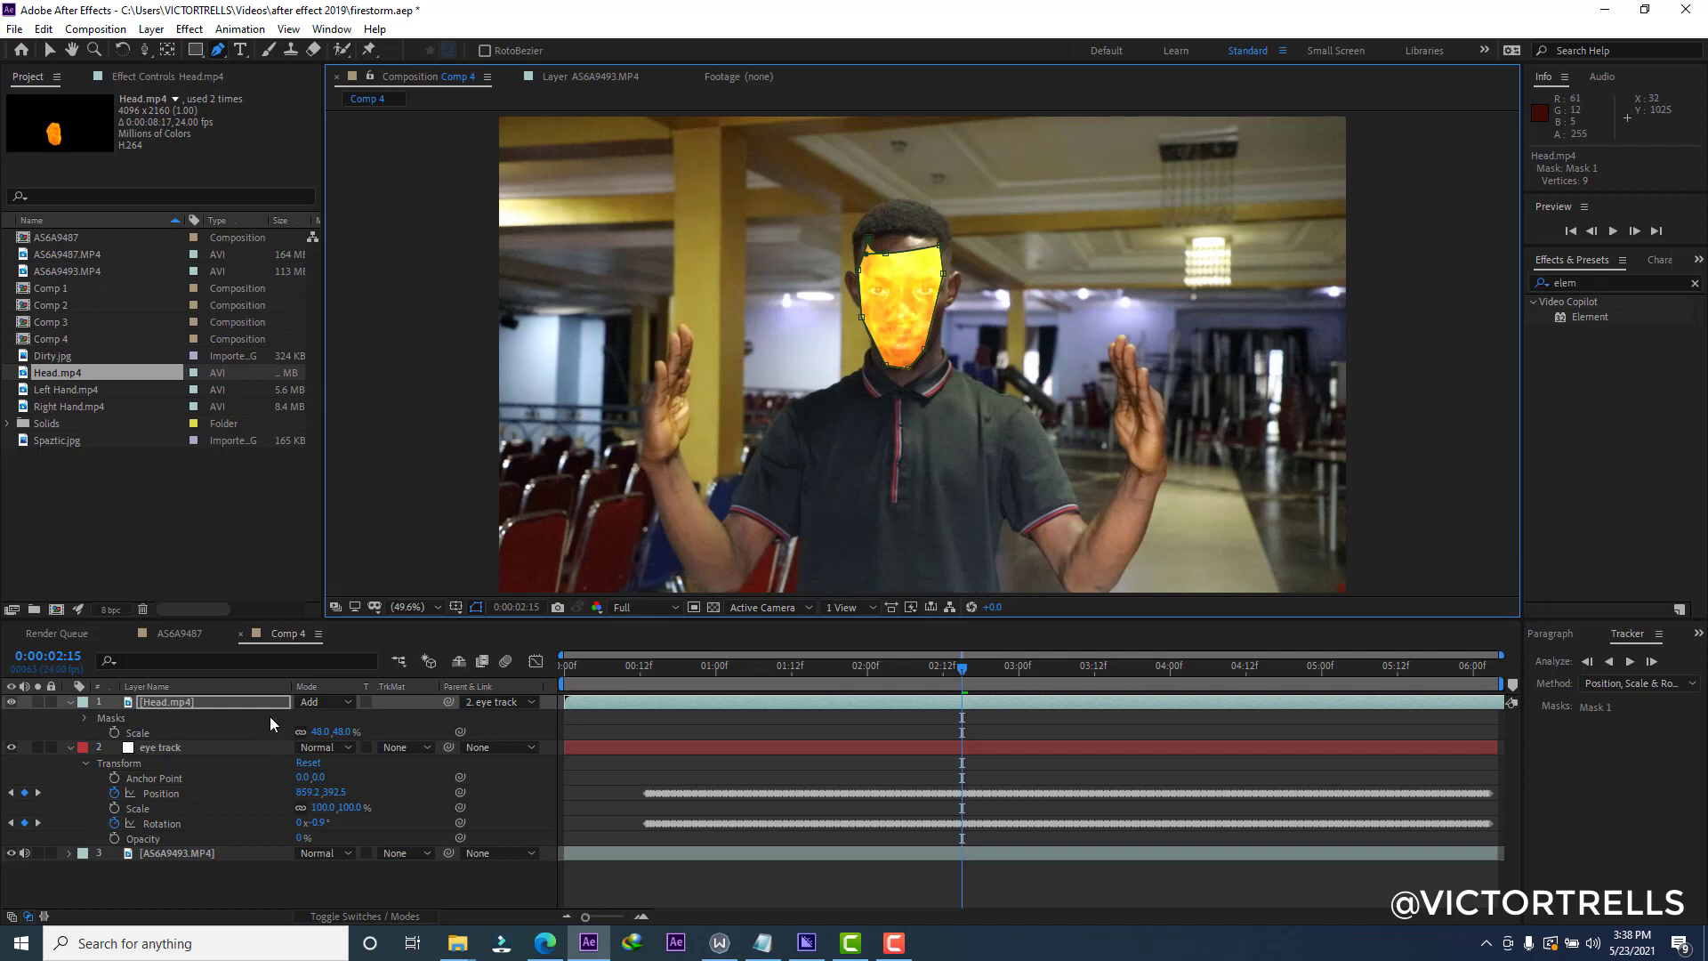
Reveal the face mask on Head.mp4 and set its mode to Subtract.
click(249, 703)
key(m)
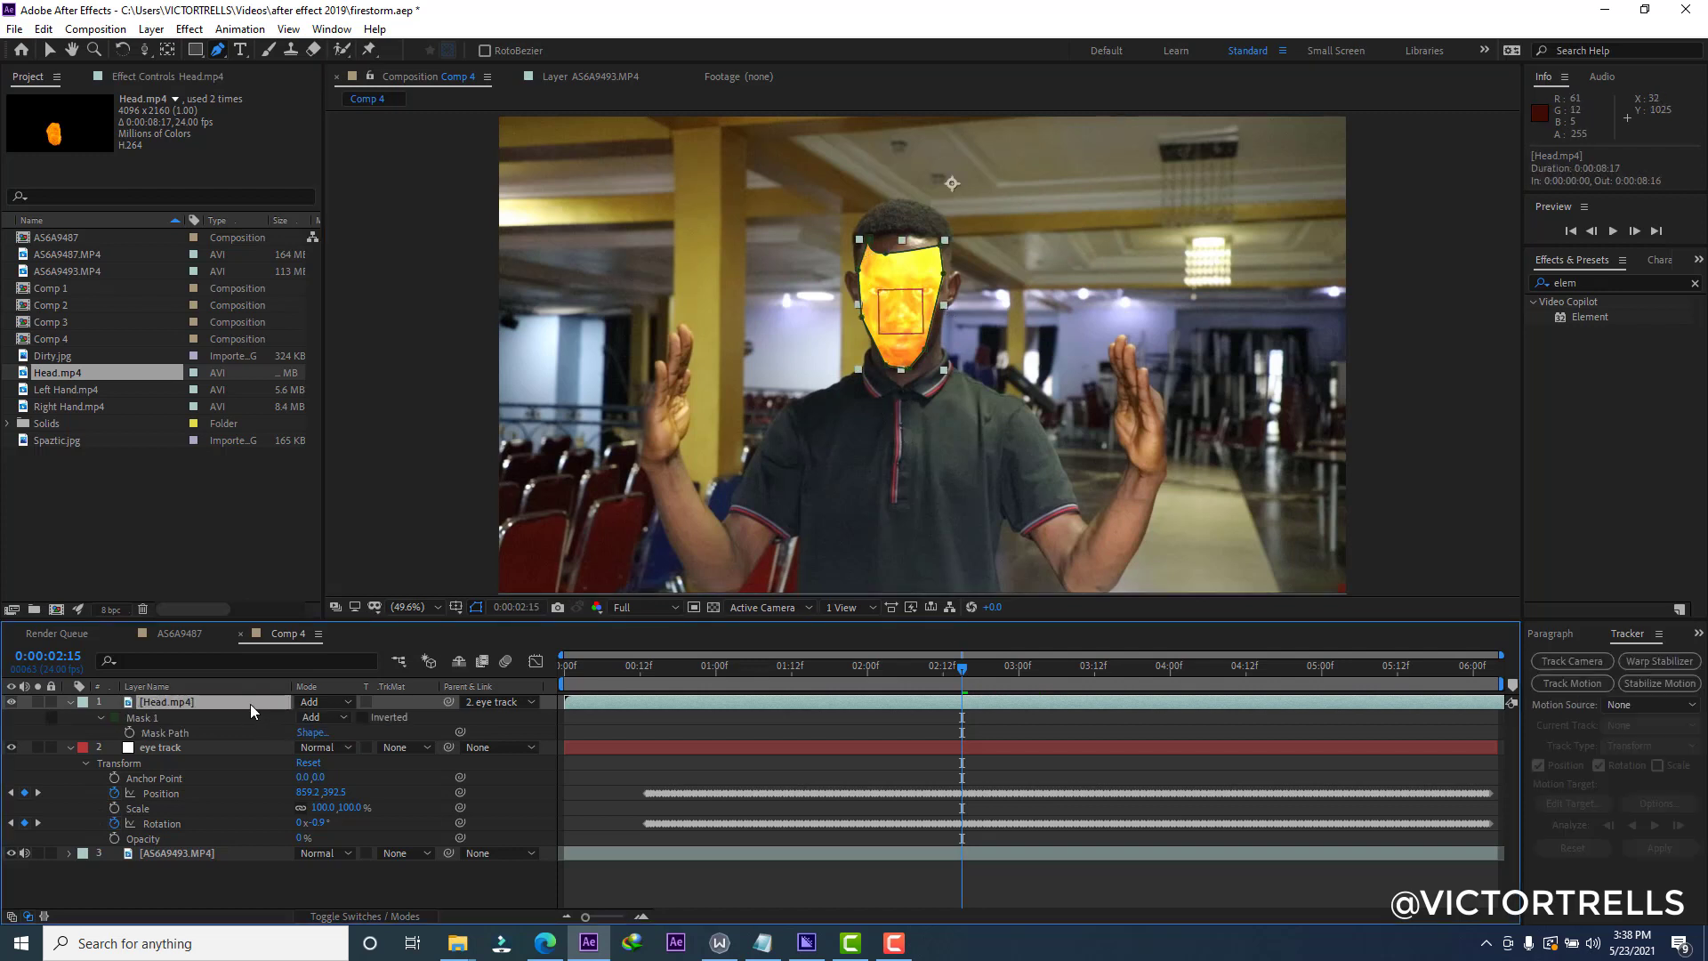
click(312, 718)
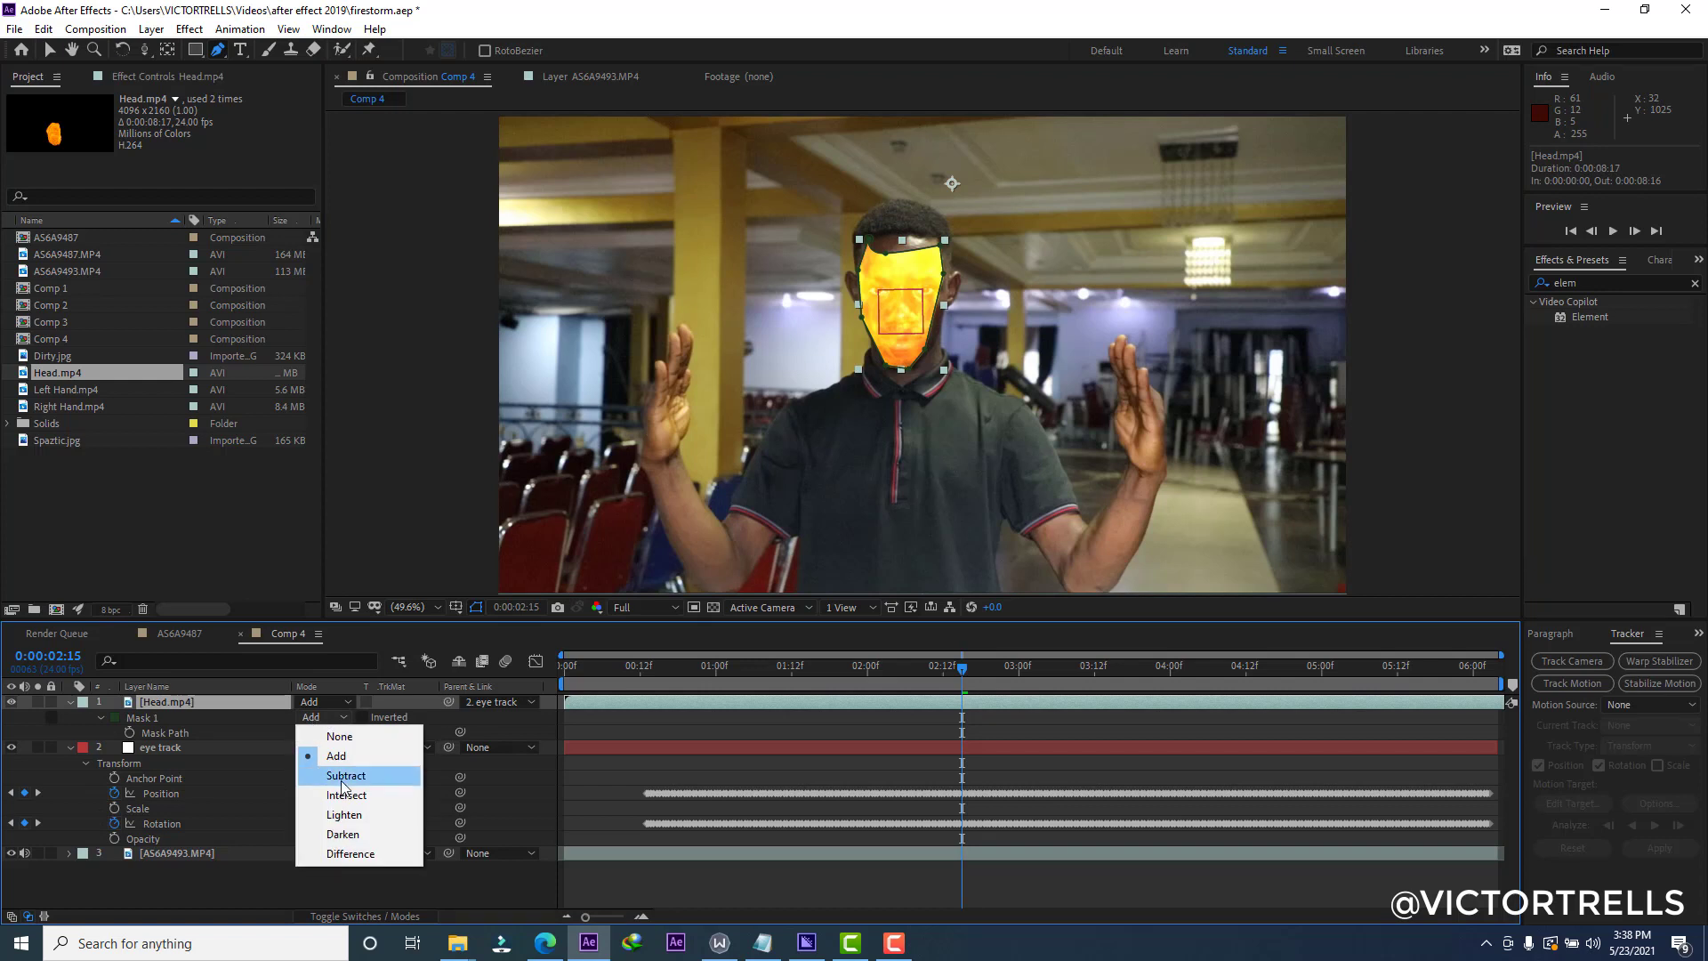
click(340, 775)
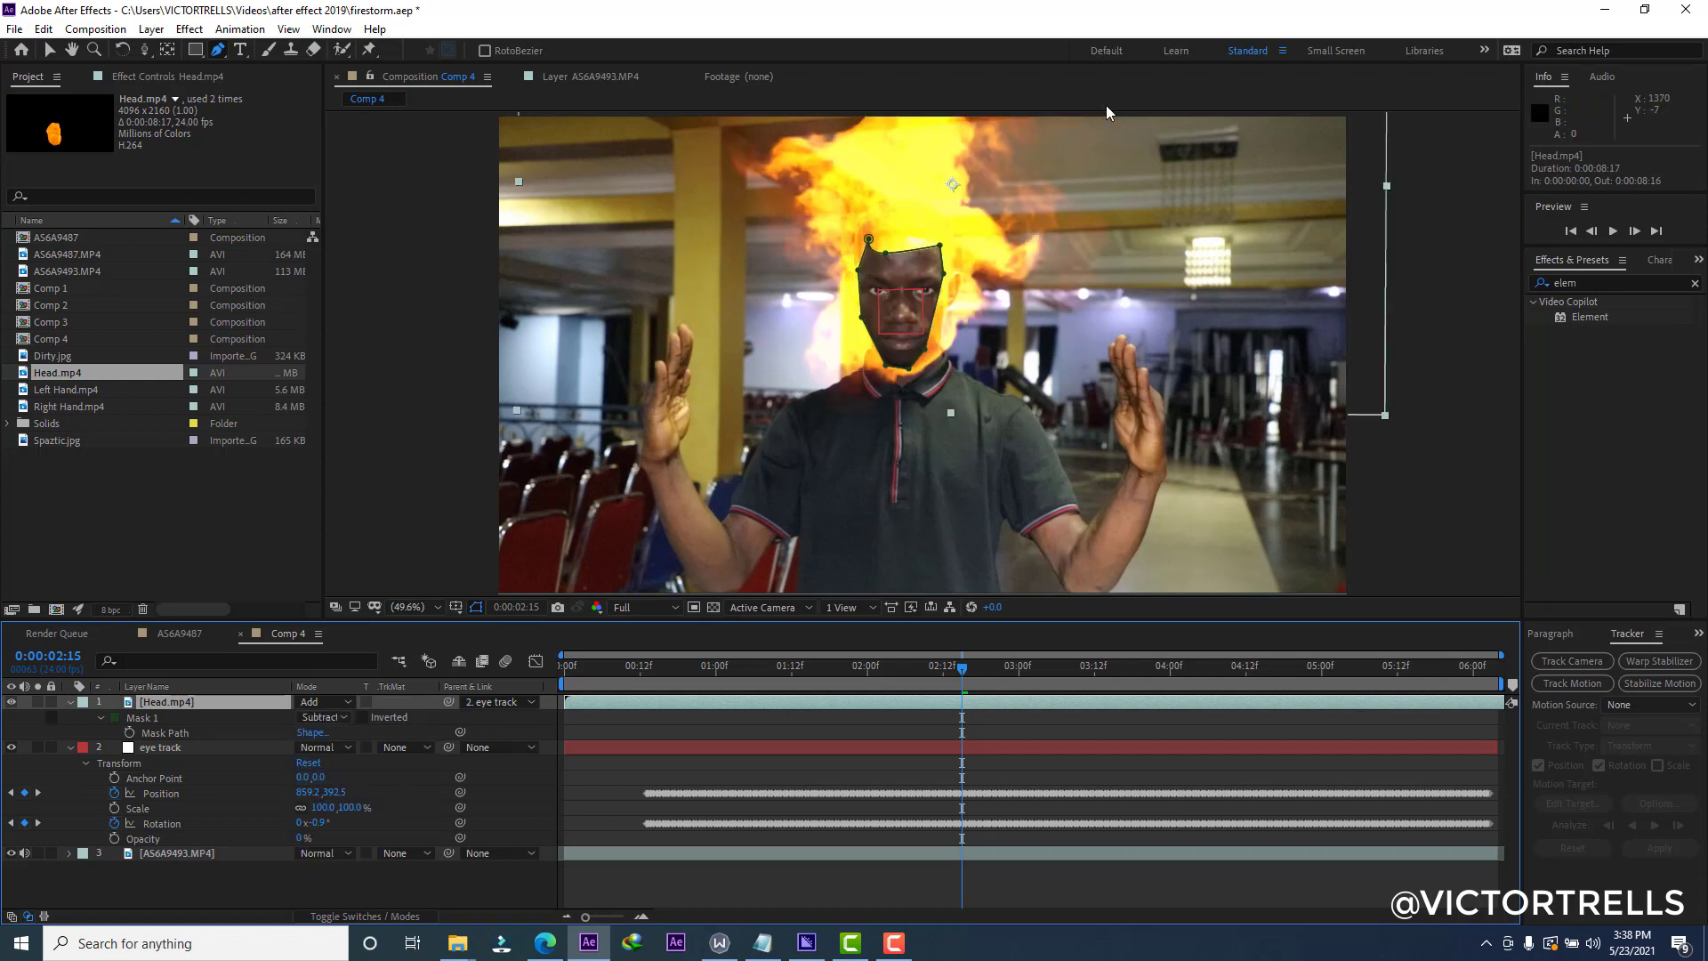
Select the face mask with the Selection tool and set its Mask Feather to 91 pixels.
key(v)
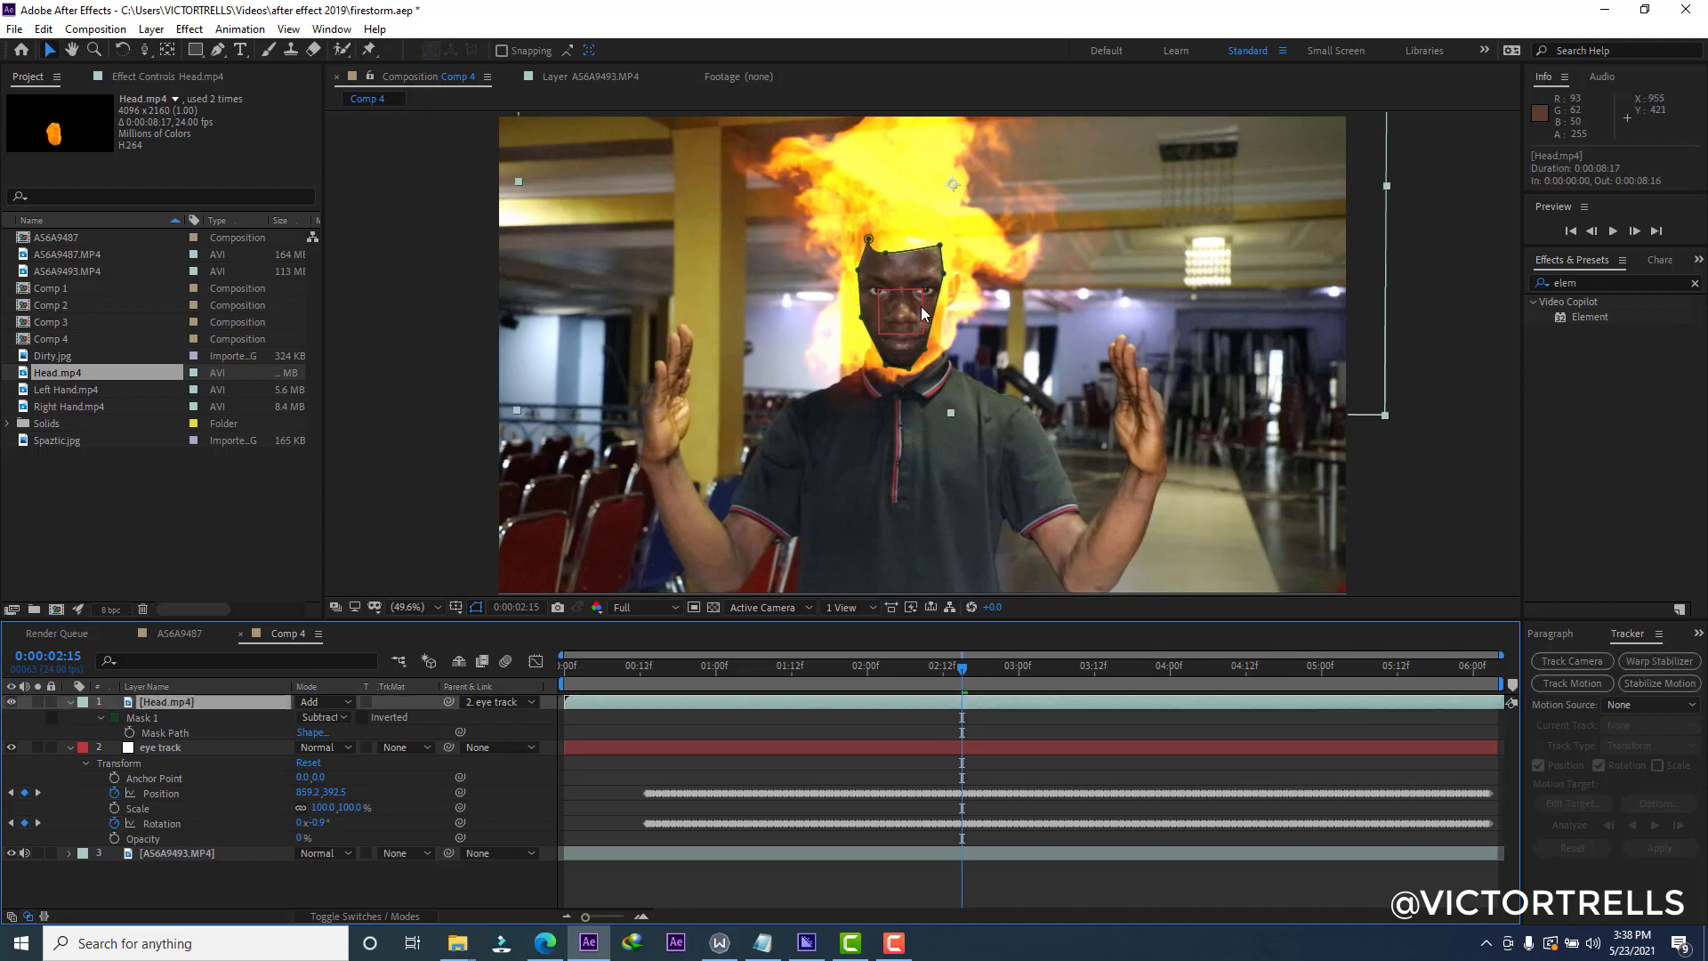
click(930, 351)
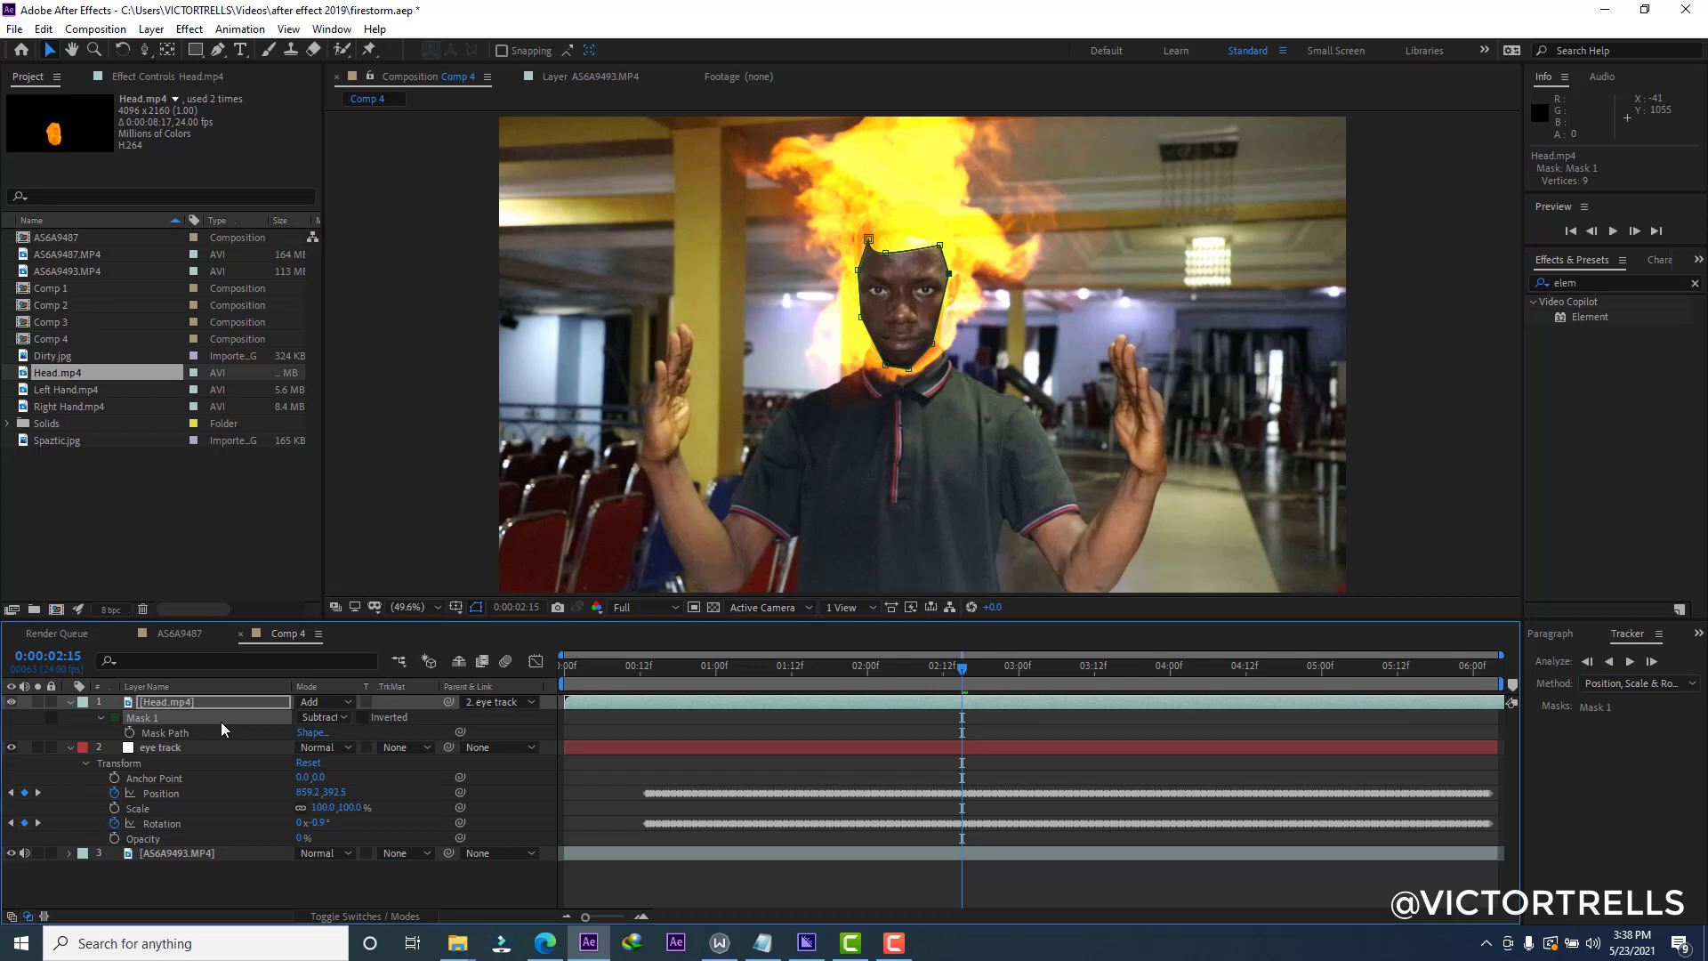
key(f)
drag(318, 733, 395, 728)
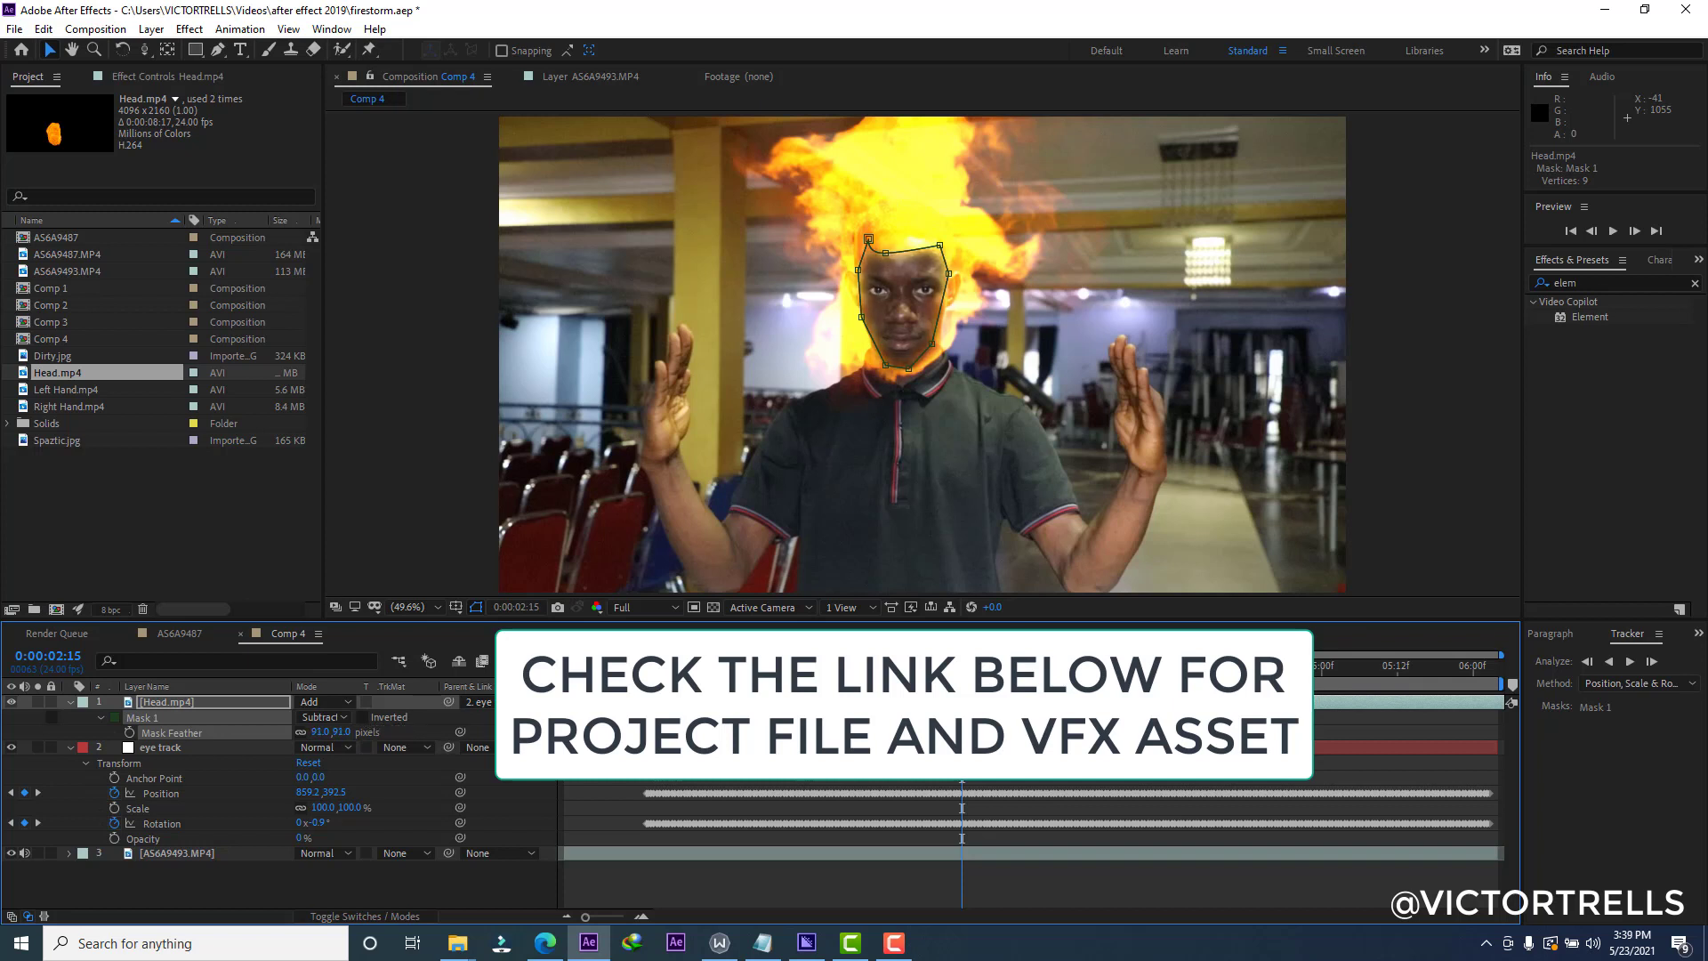
click(481, 582)
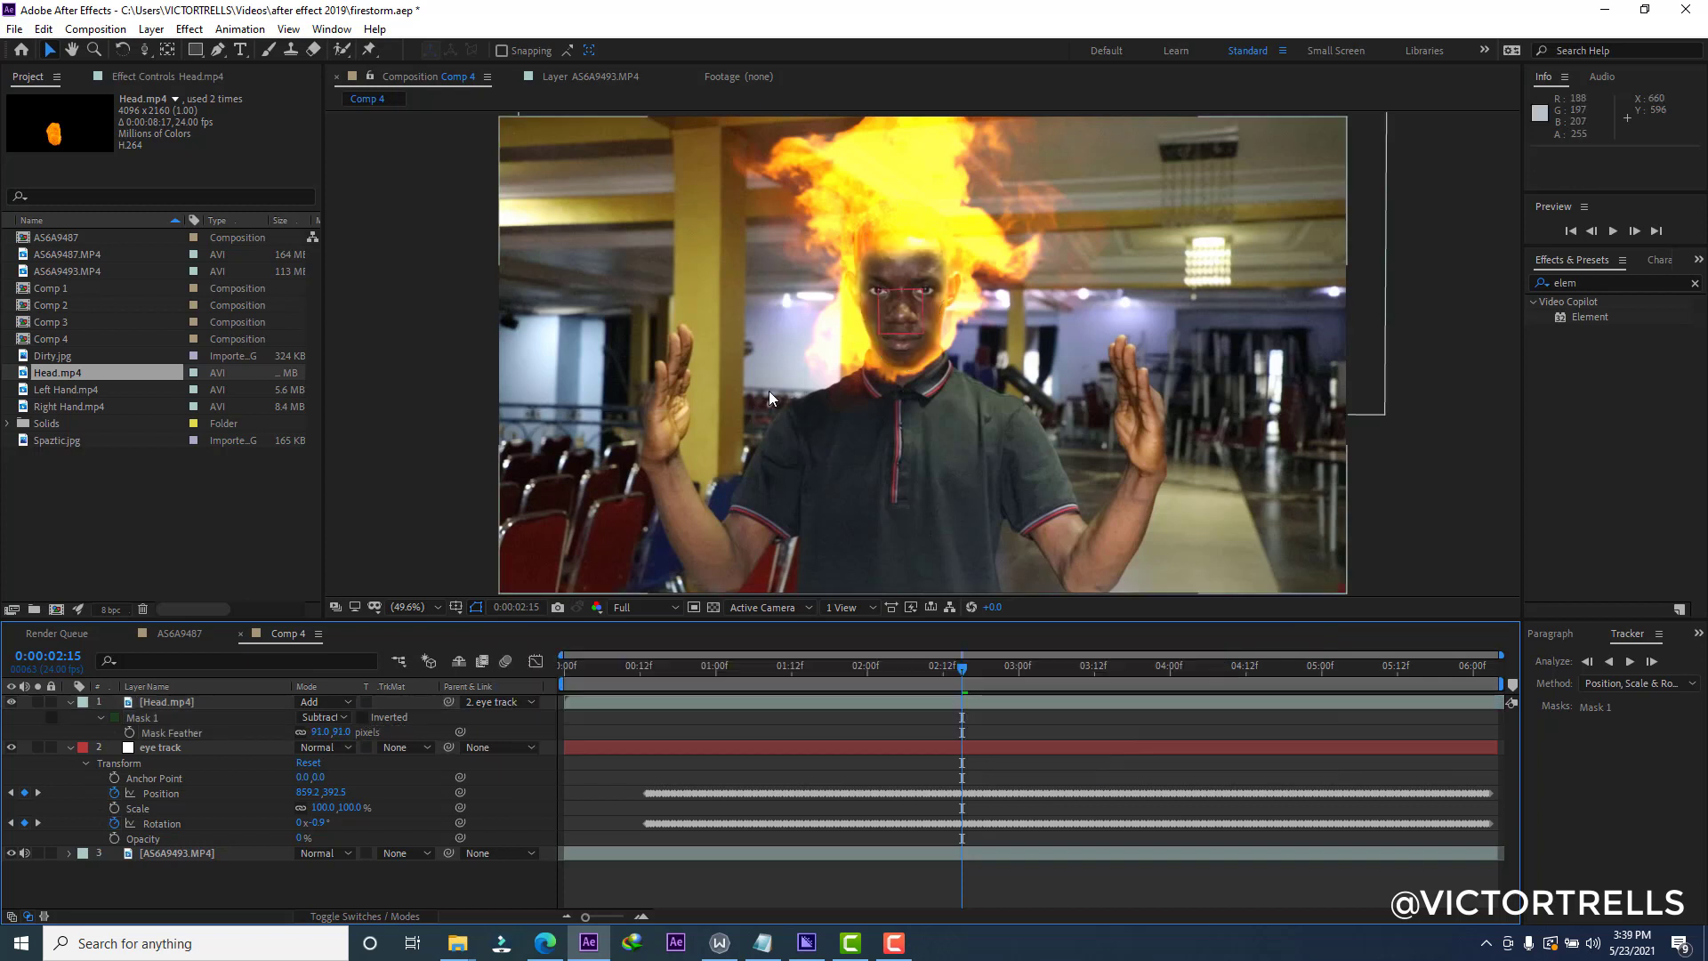
Pull the chin points of the face mask down to the shirt collar.
click(996, 703)
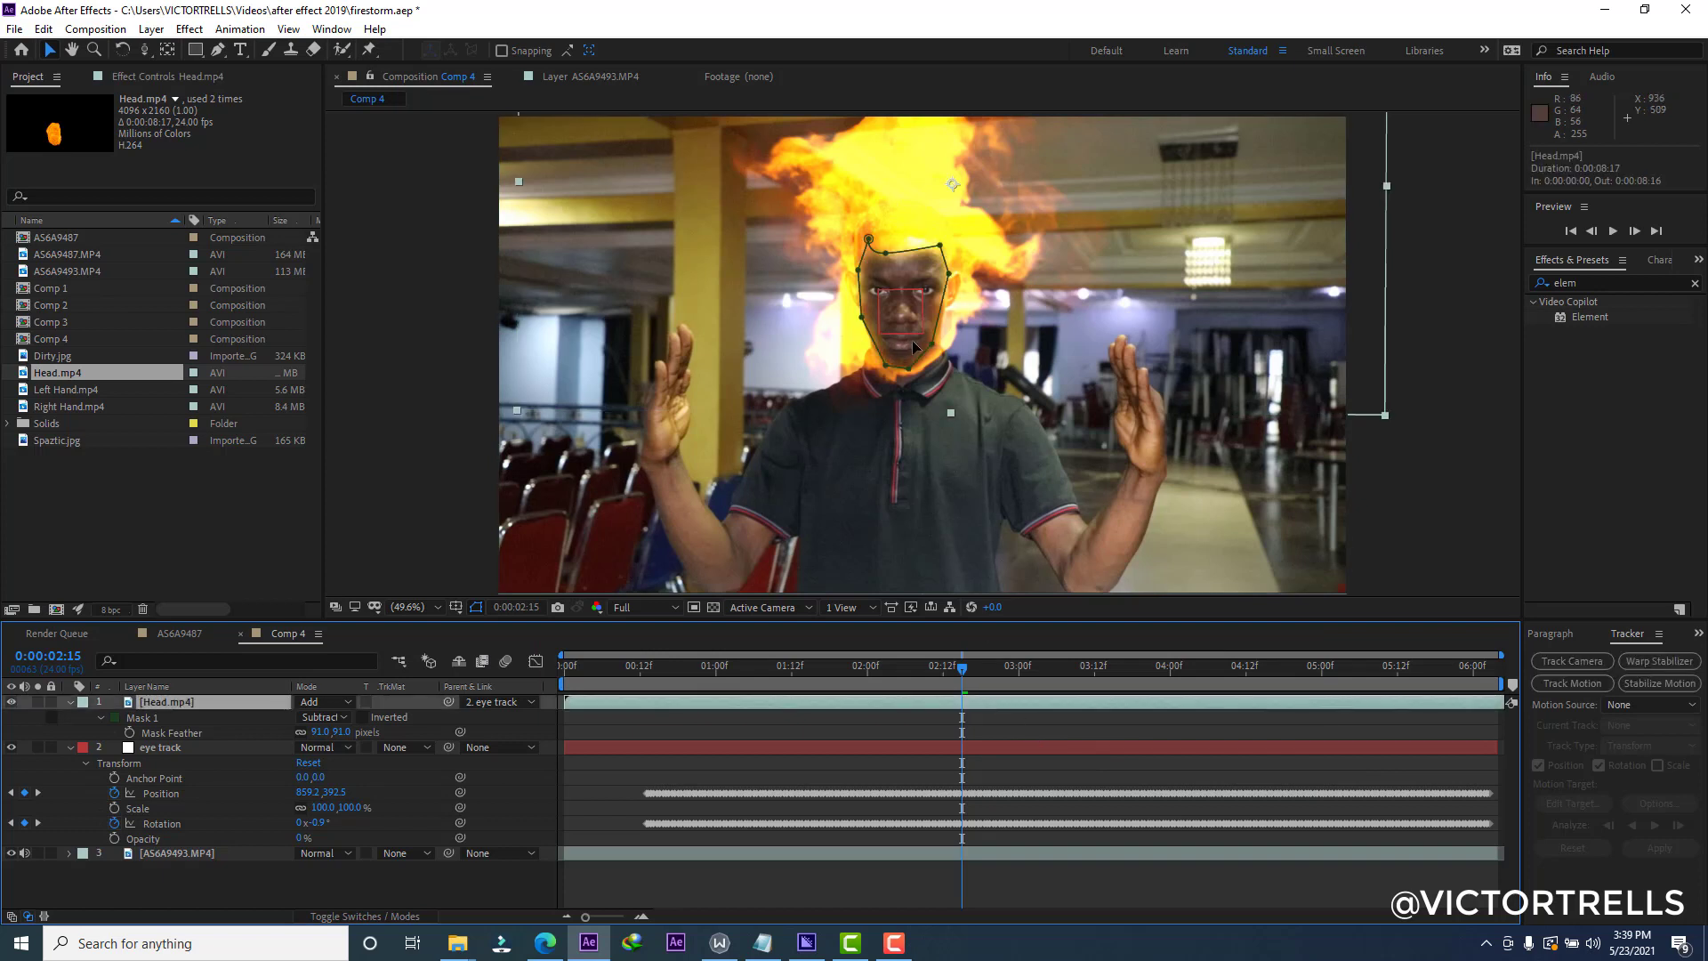
click(883, 391)
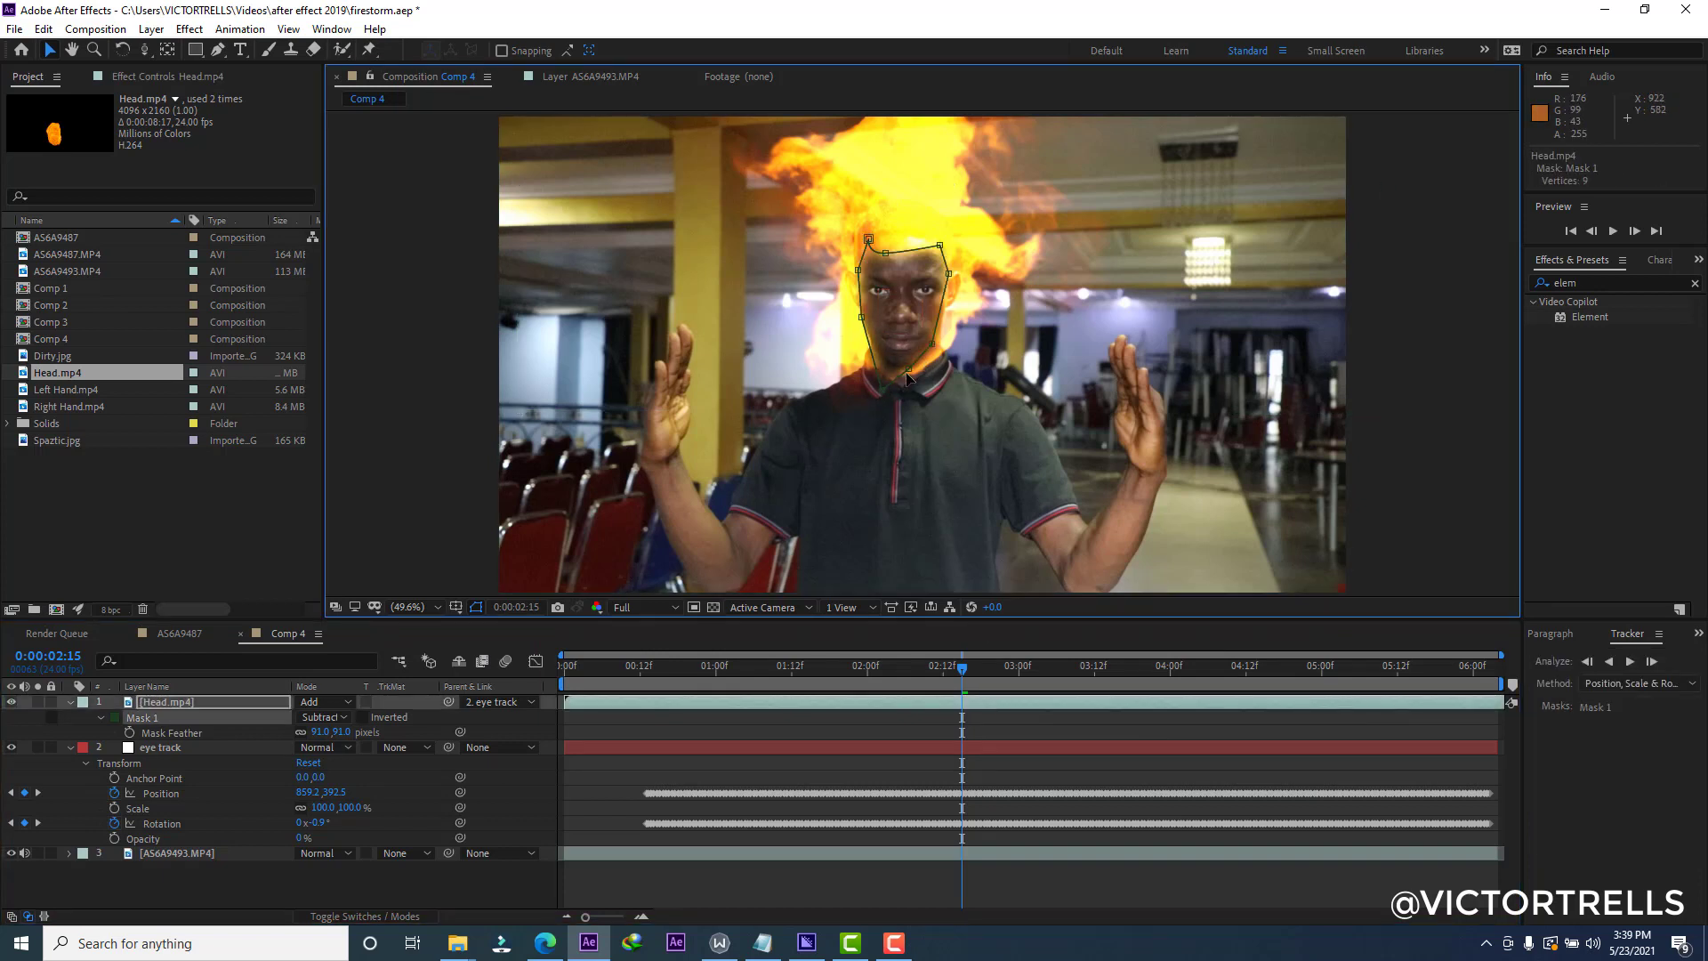
drag(921, 393, 902, 389)
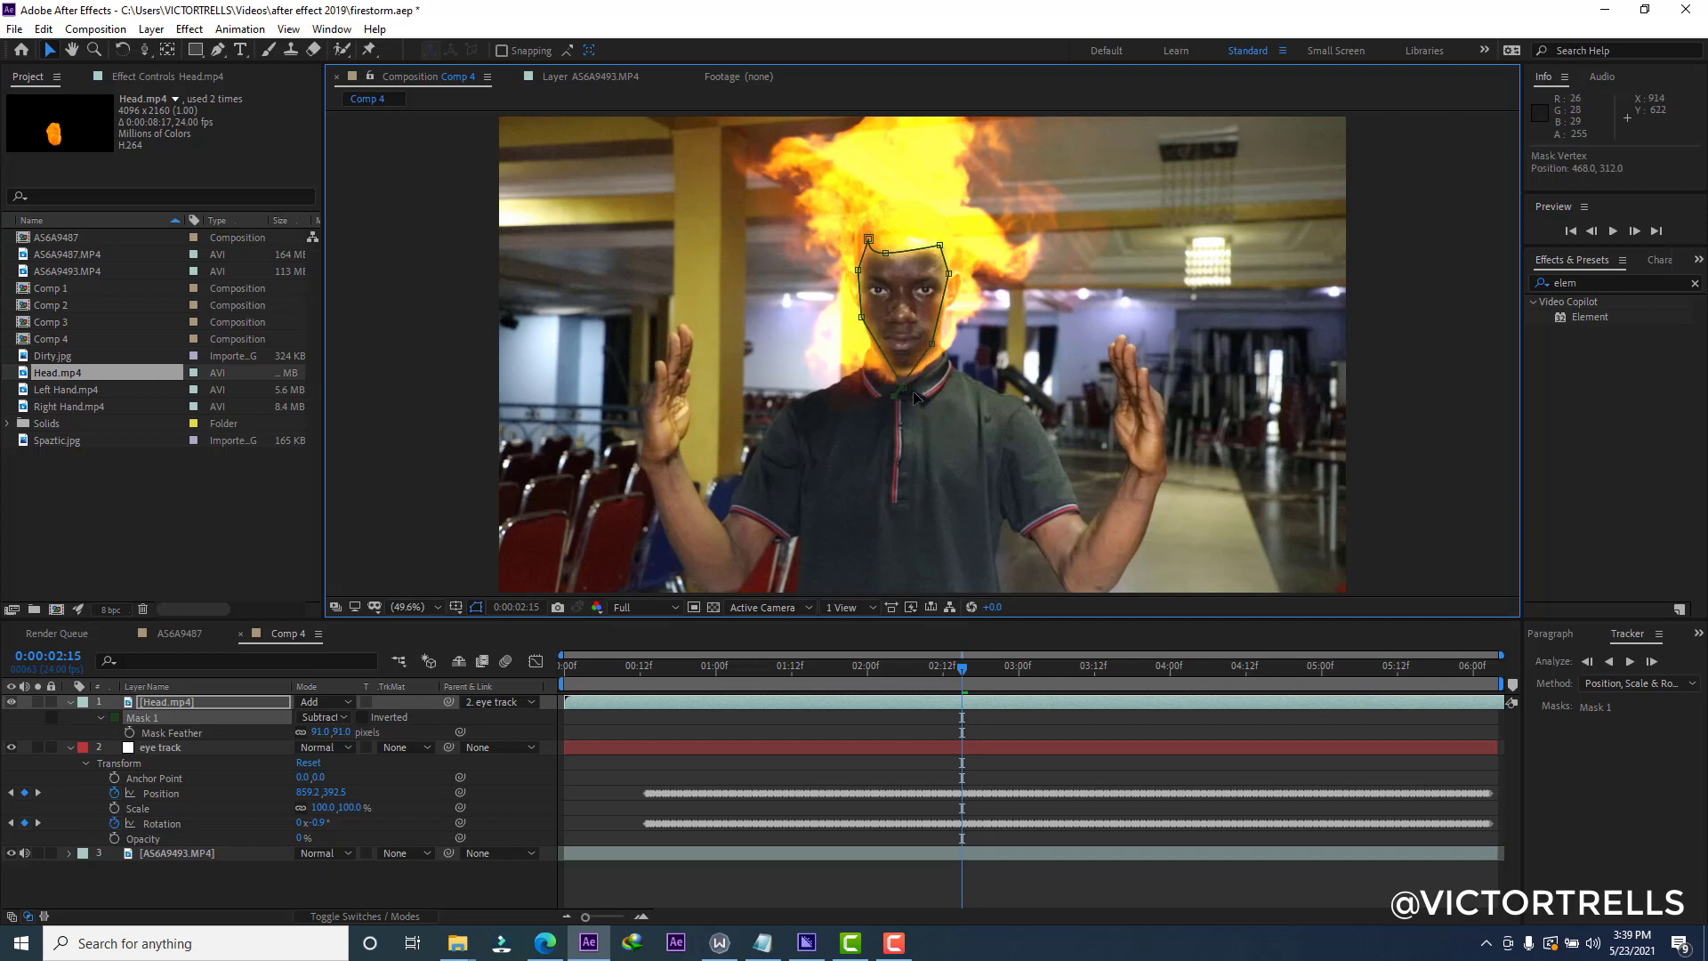
drag(892, 395, 896, 402)
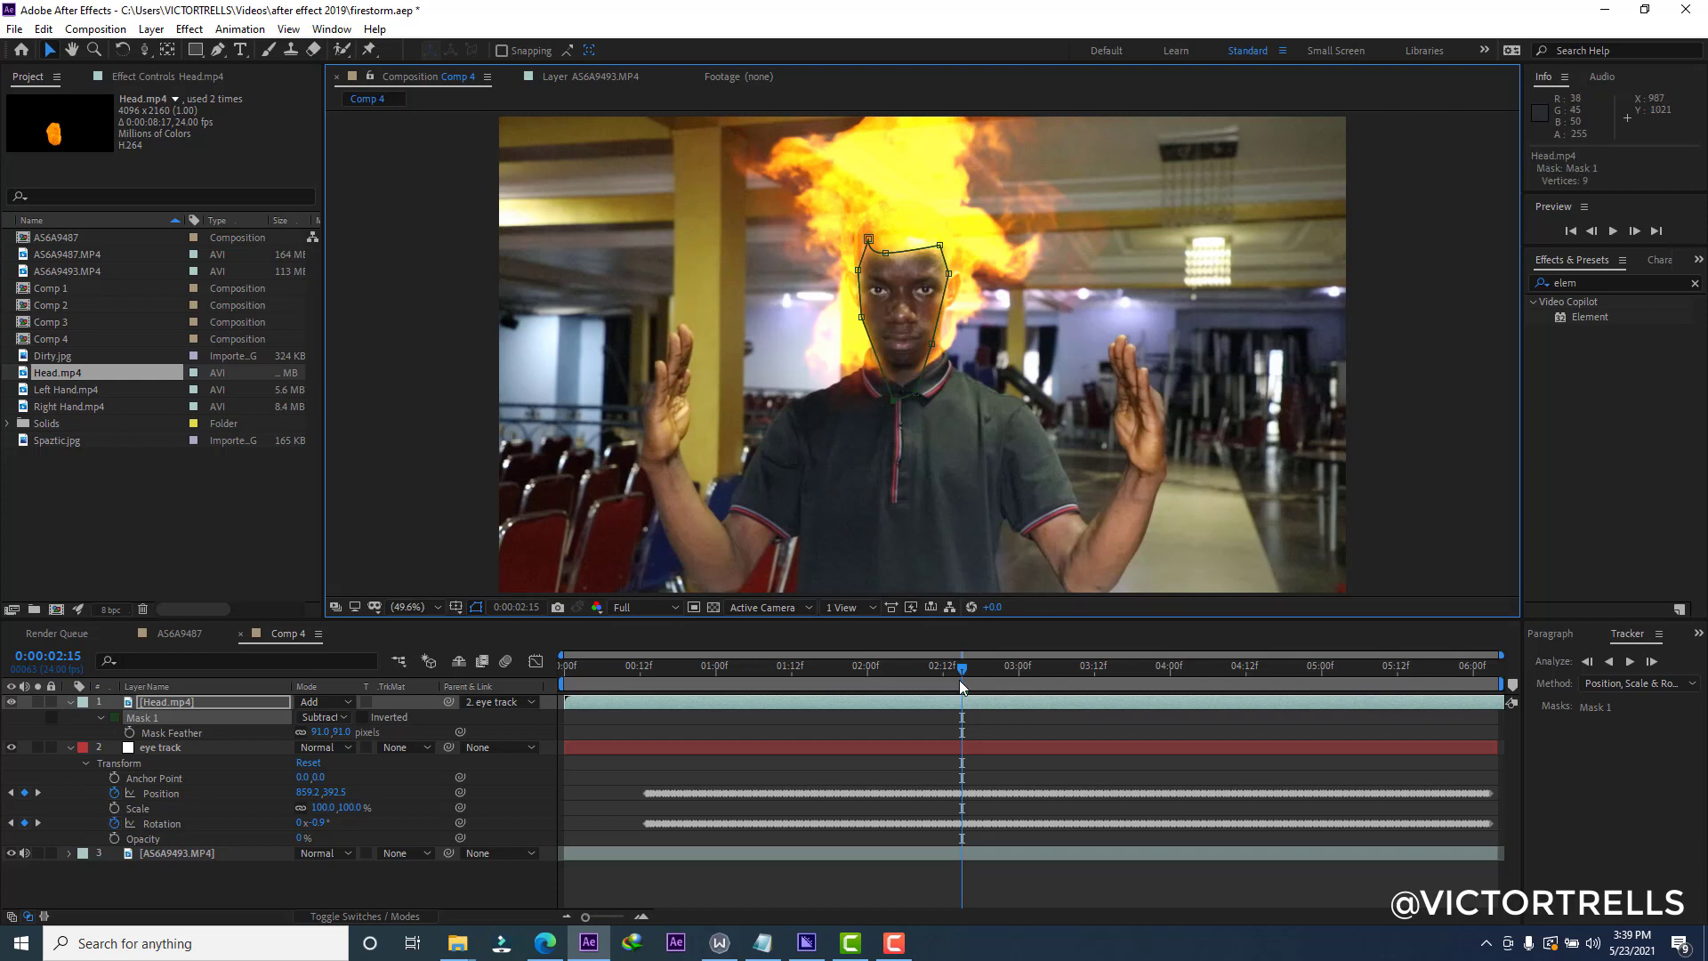
Play back the composition from about 2:12 to check the masked fire following the head.
drag(959, 680, 927, 680)
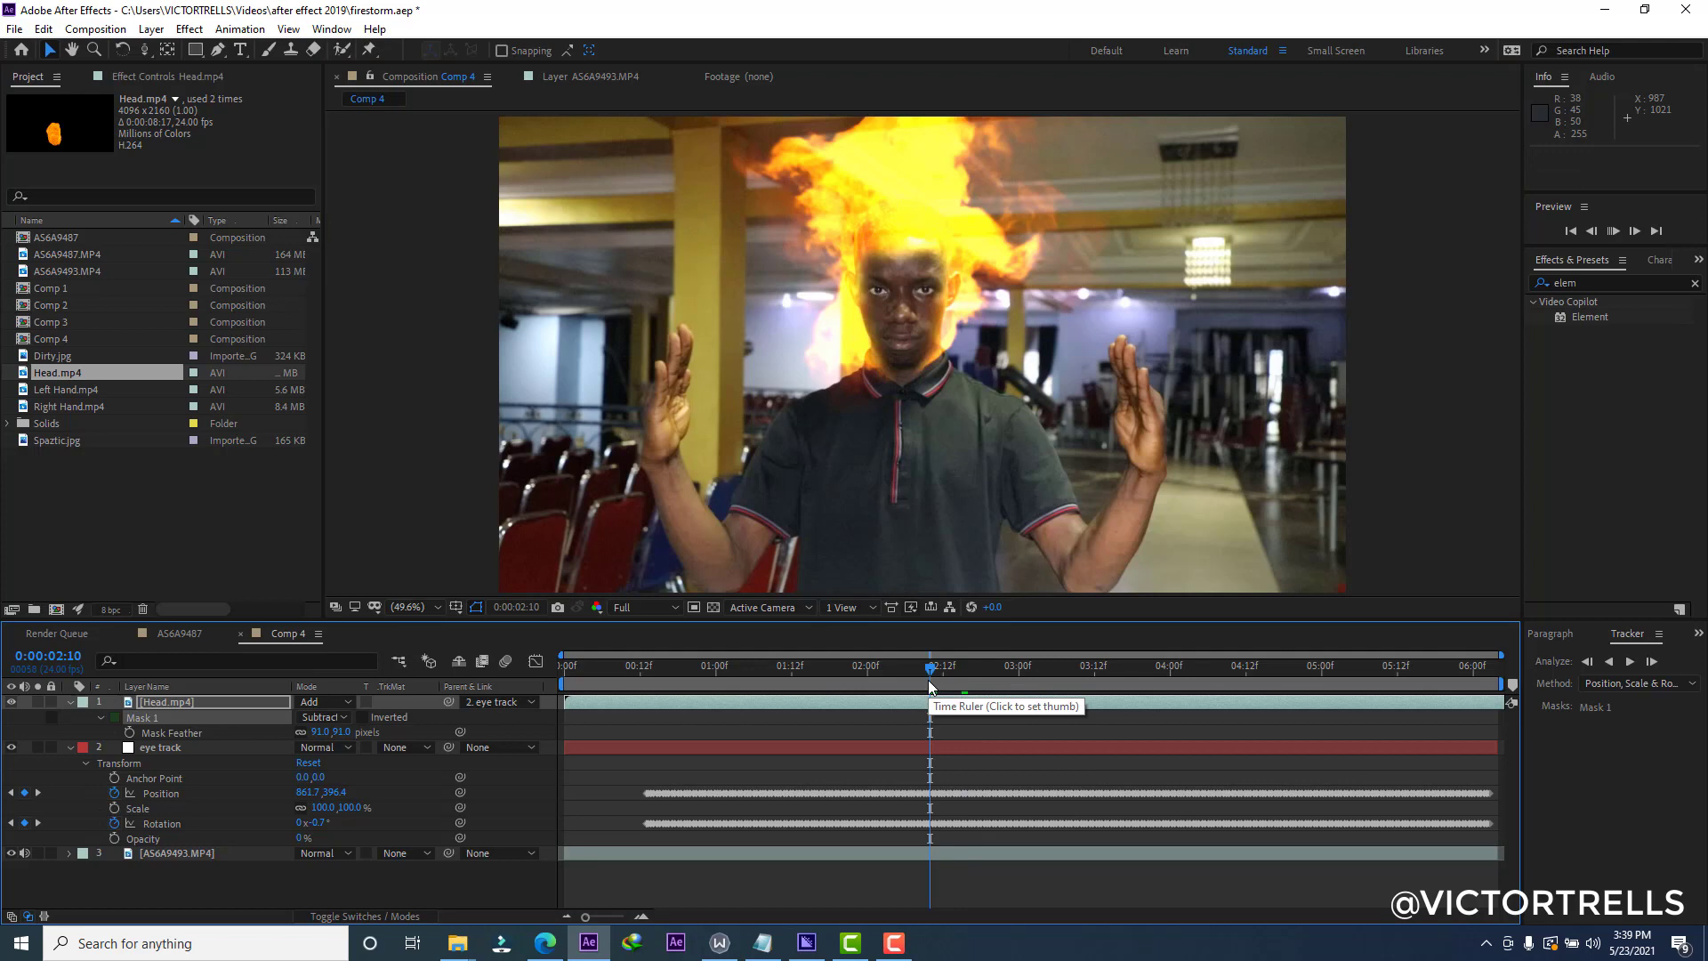
click(940, 673)
key(space)
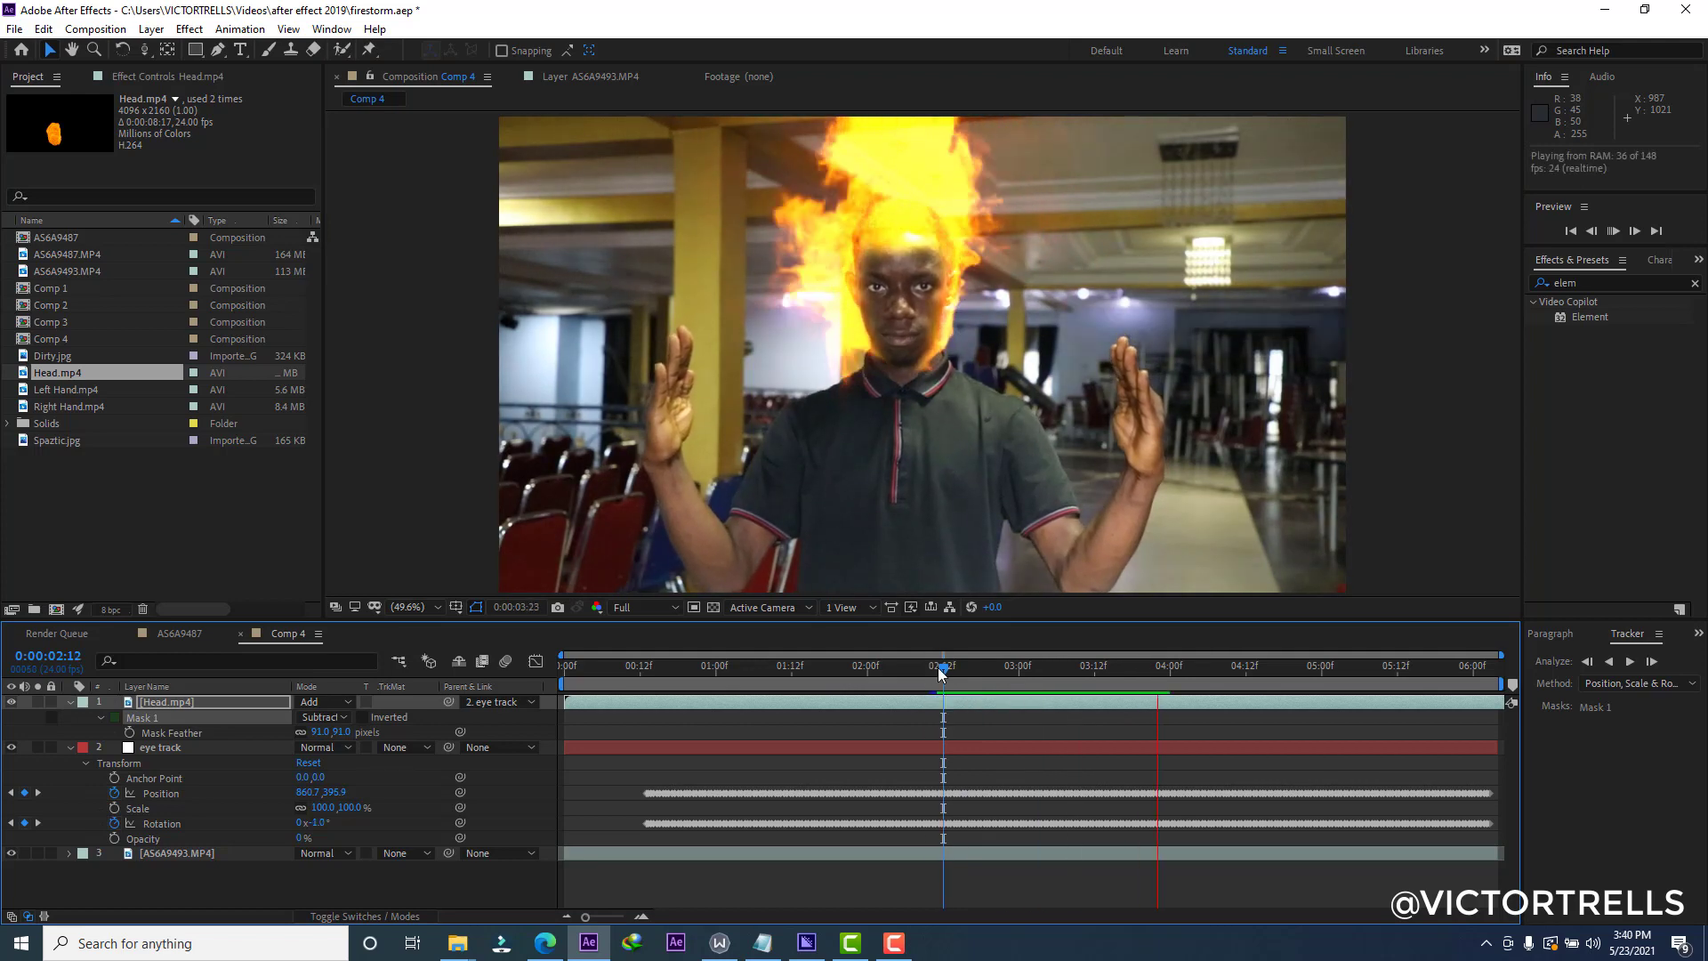
key(space)
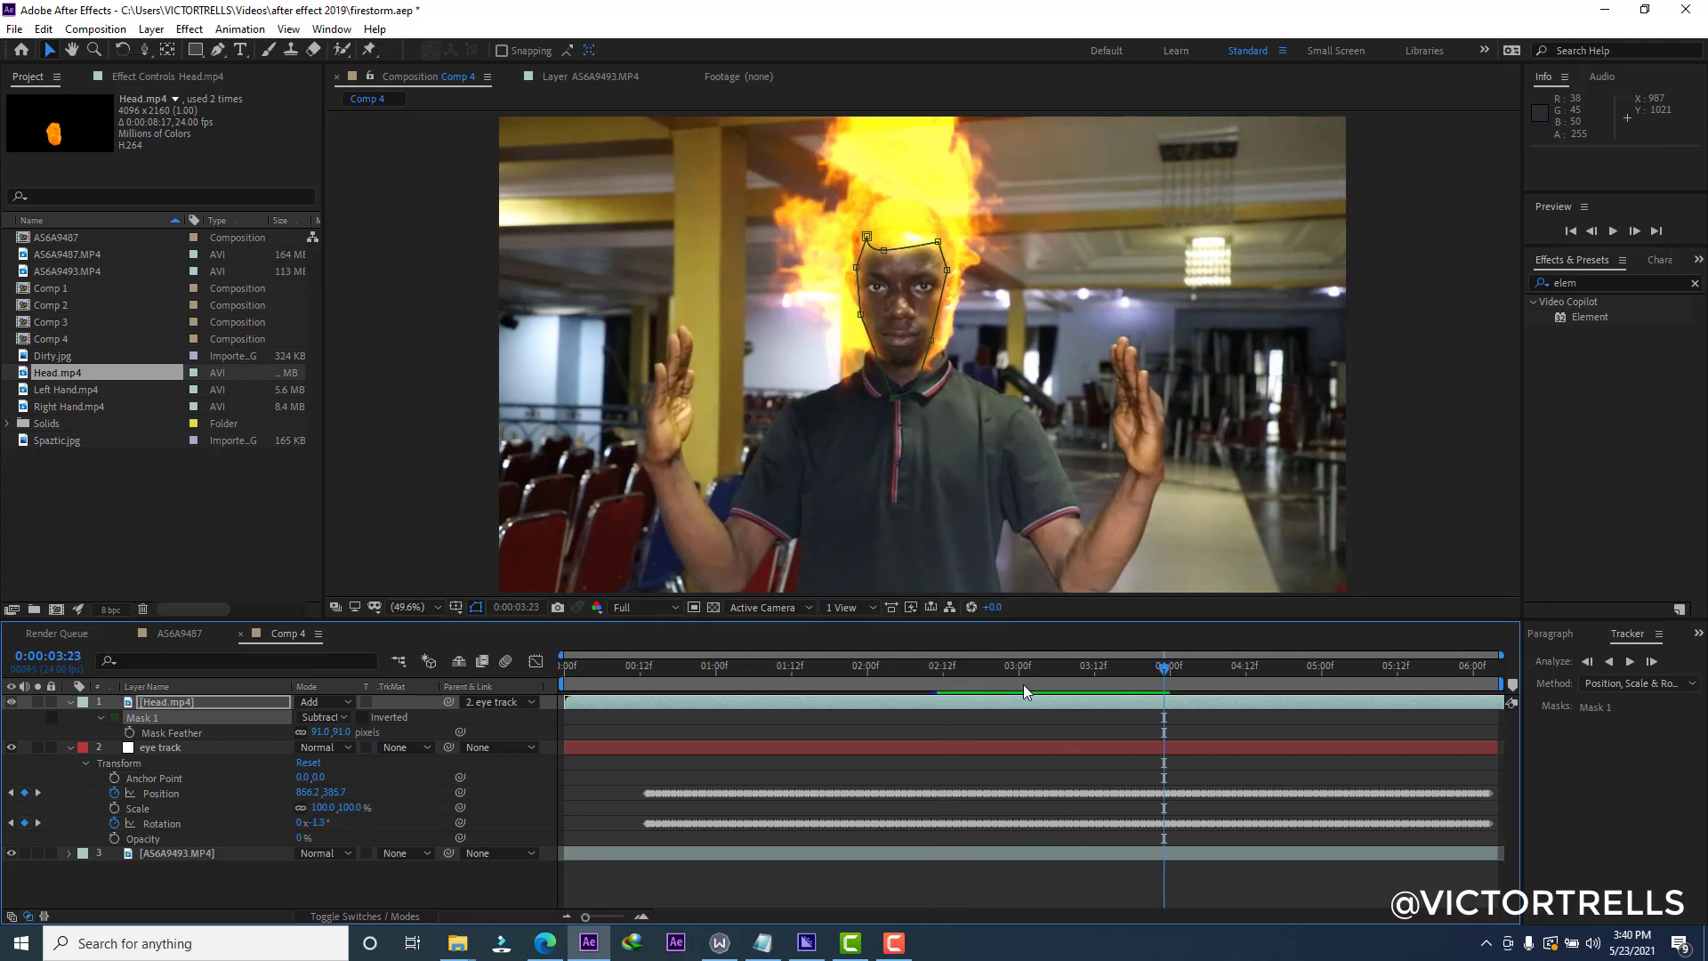
click(954, 676)
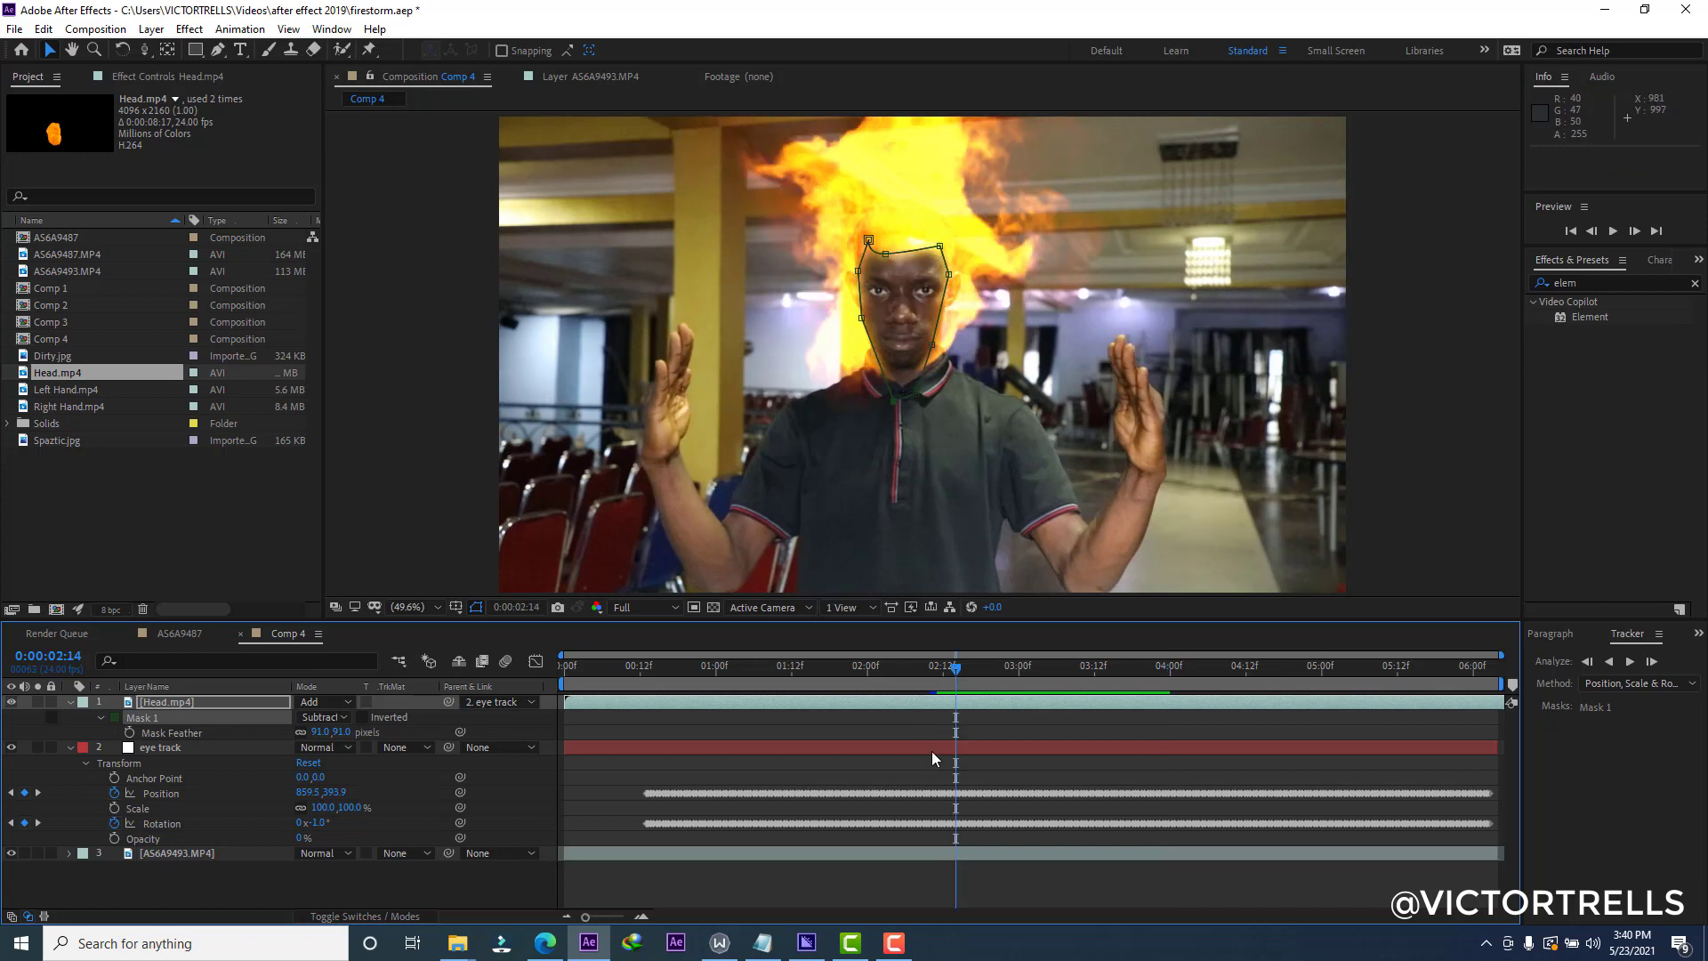
Add a new 1920 × 1080 px solid to the composition in orange F59C5A.
click(231, 888)
right_click(232, 888)
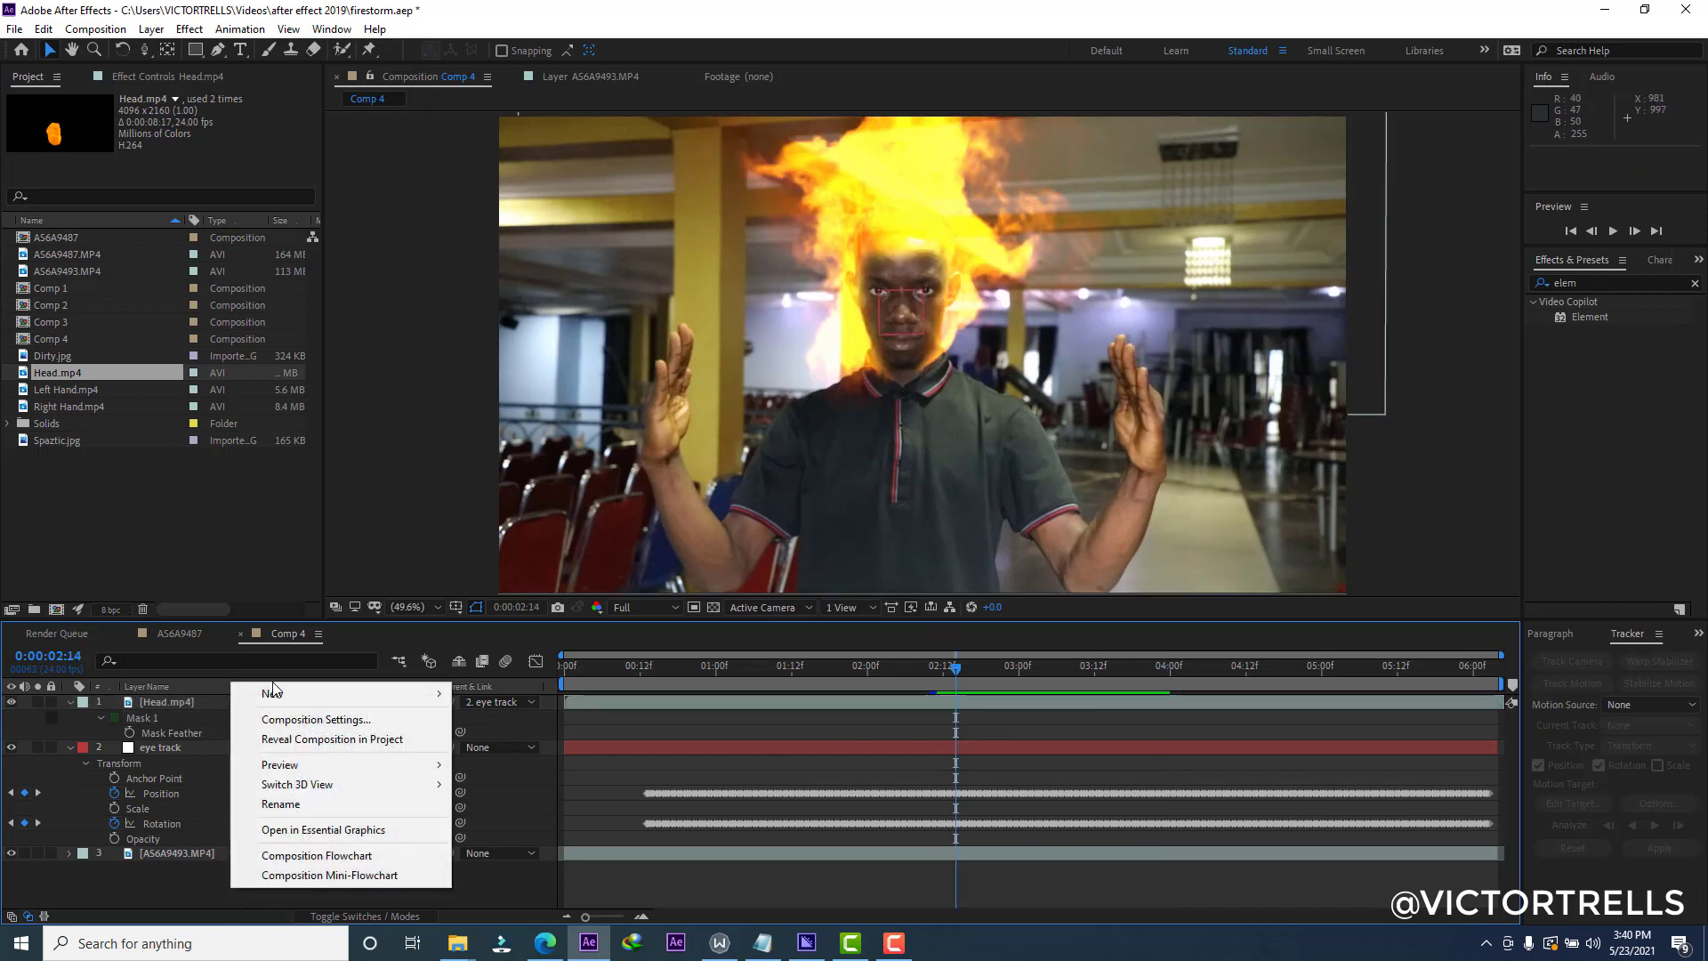
mouse_move(289, 692)
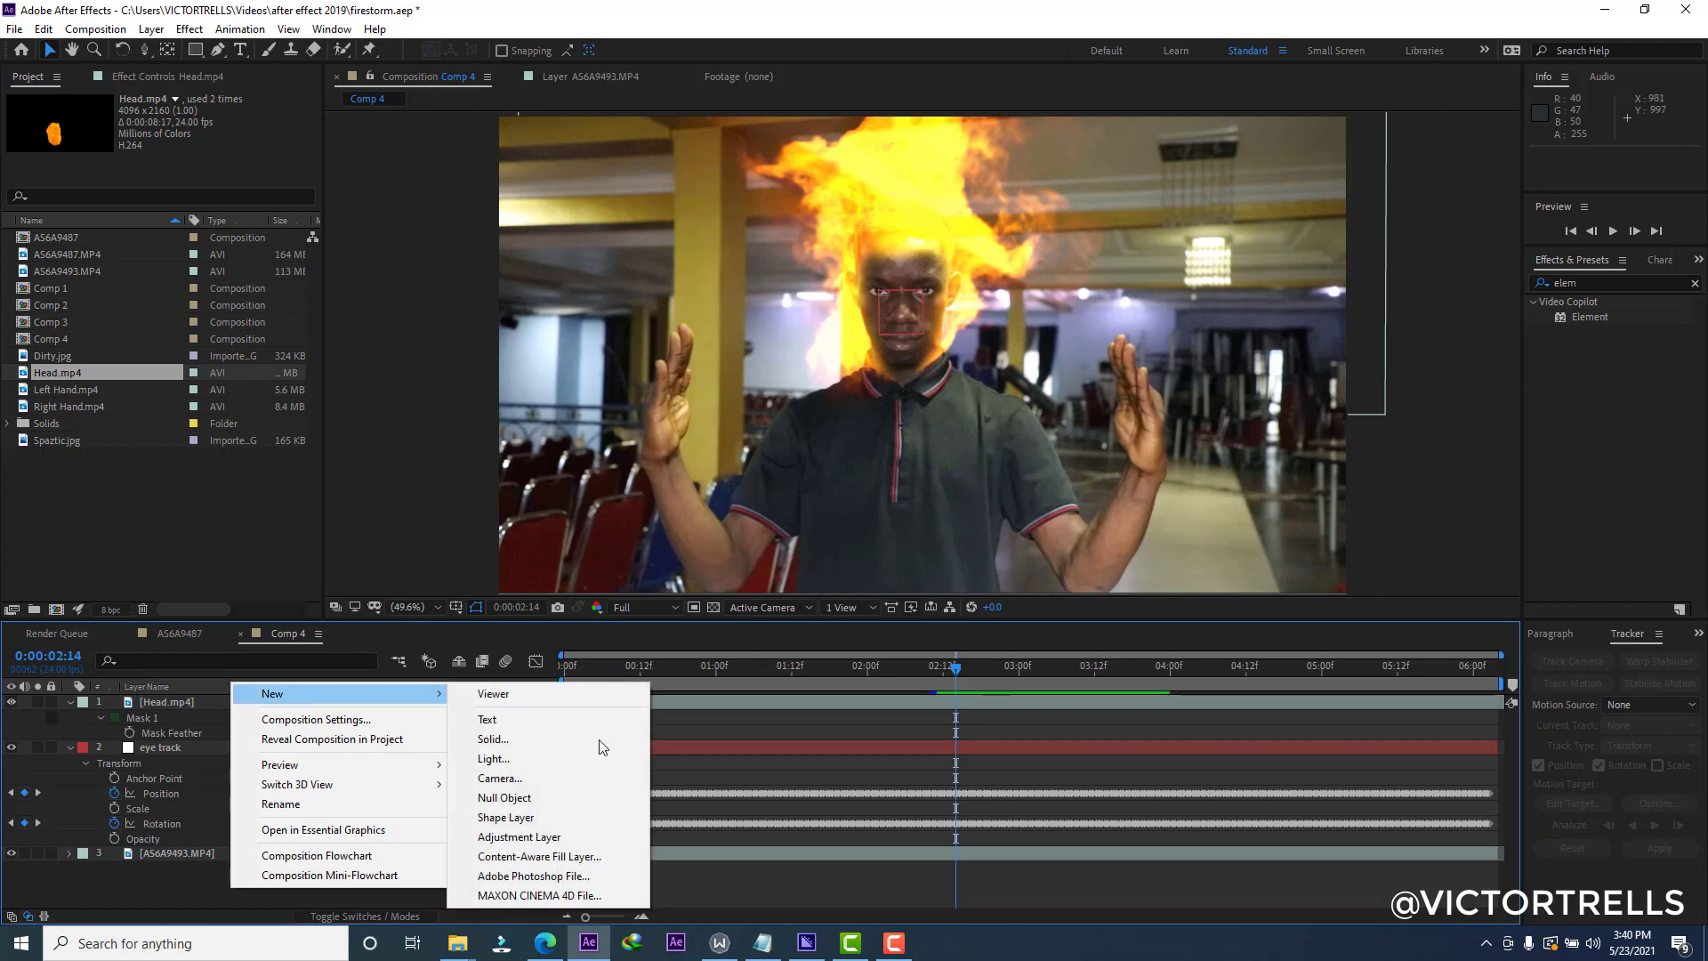
click(507, 737)
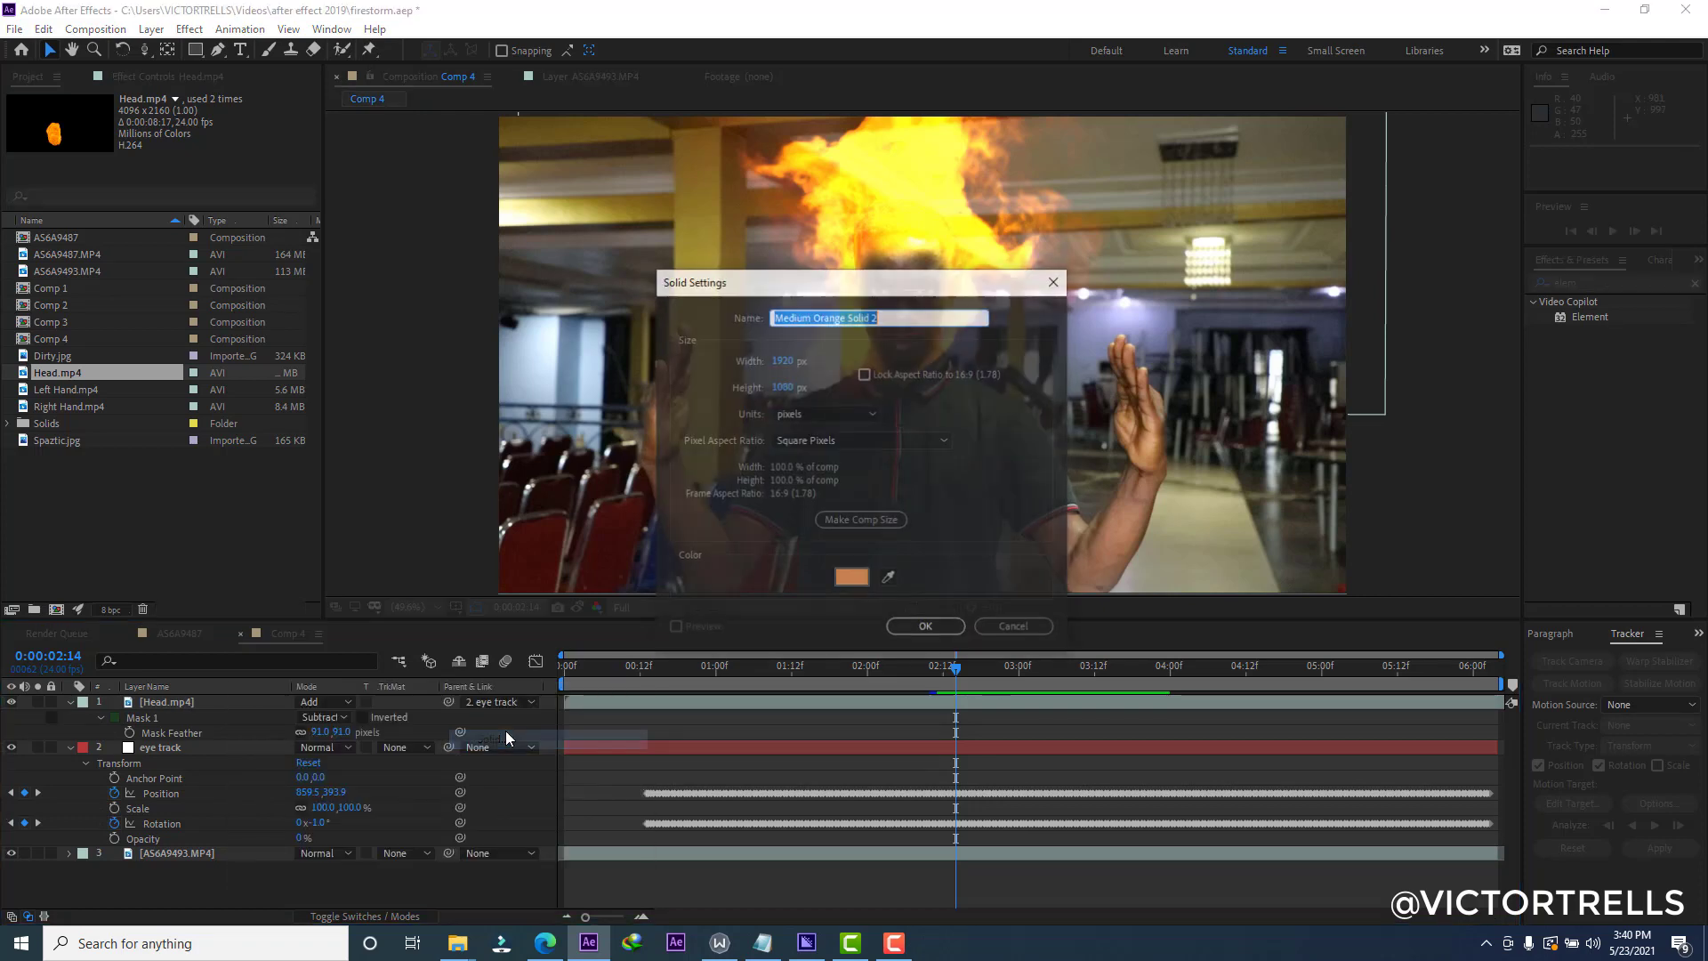
click(870, 586)
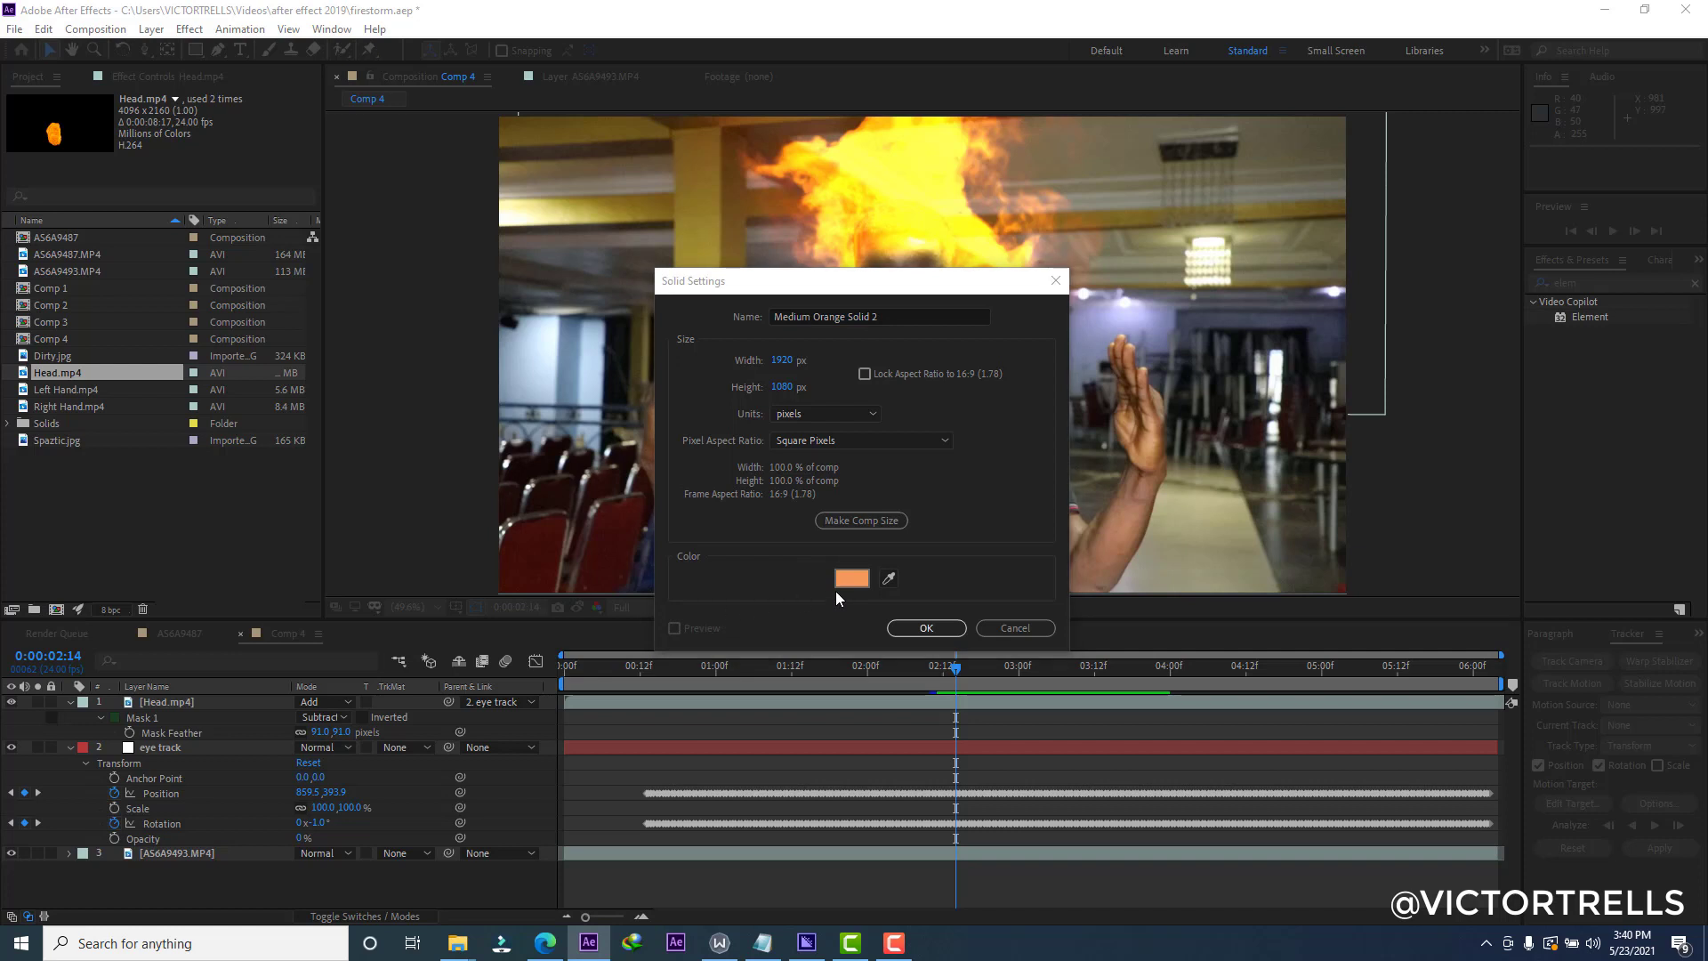
click(839, 583)
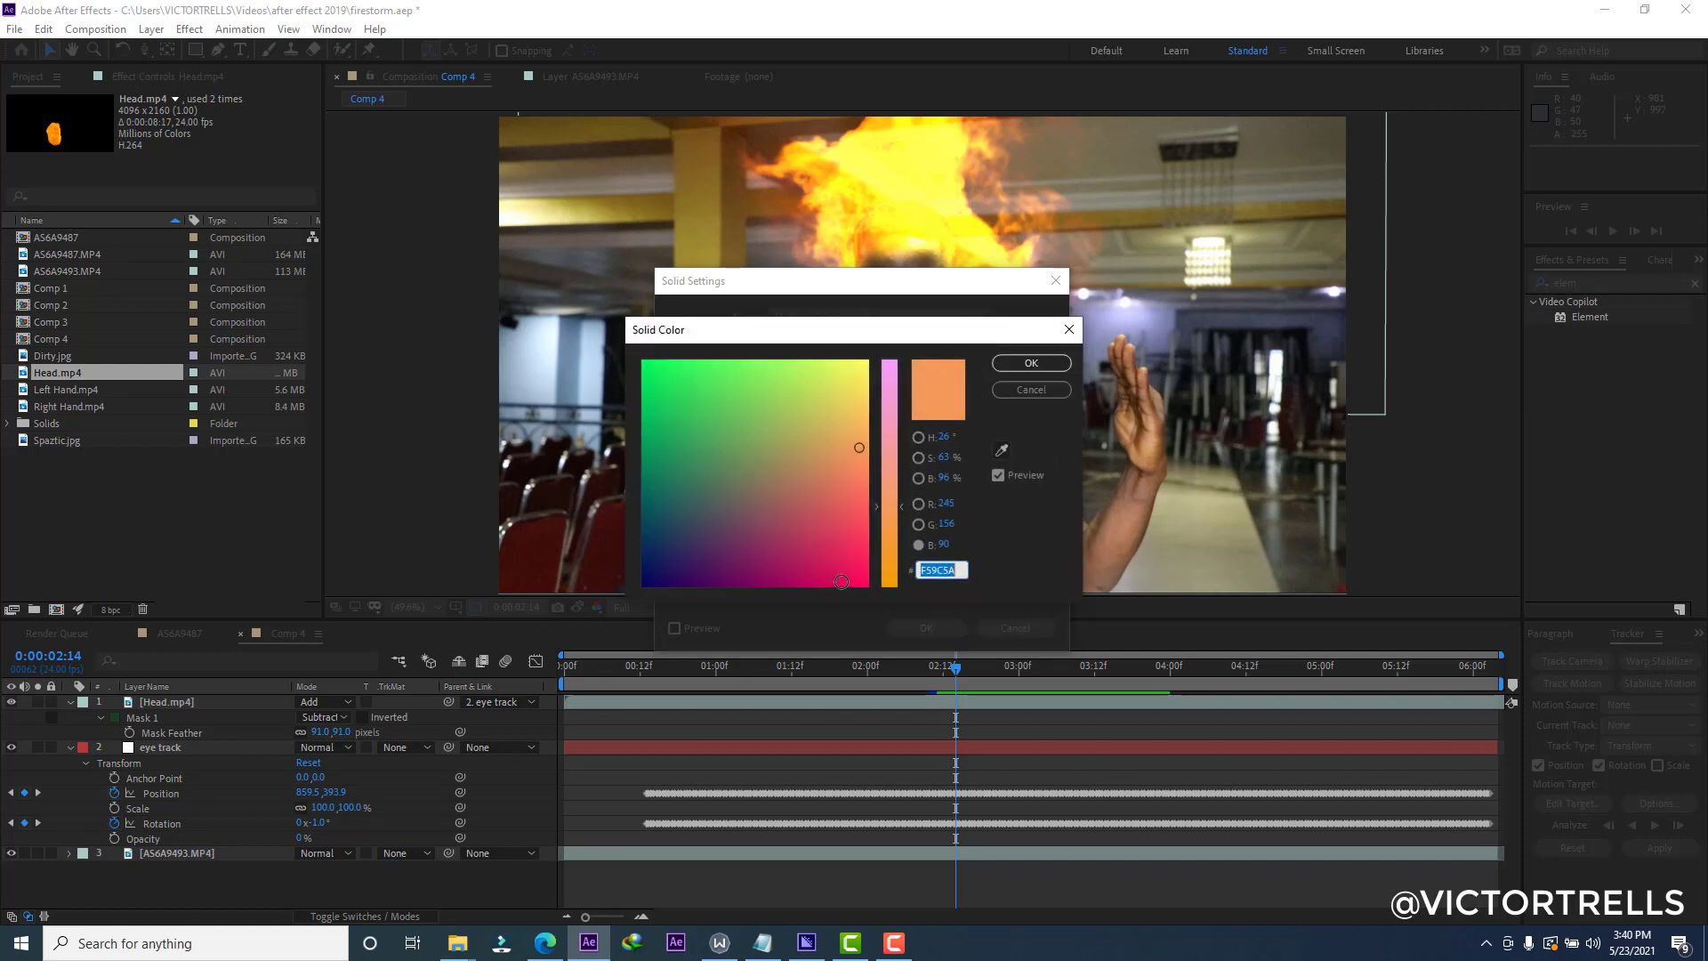
click(1035, 365)
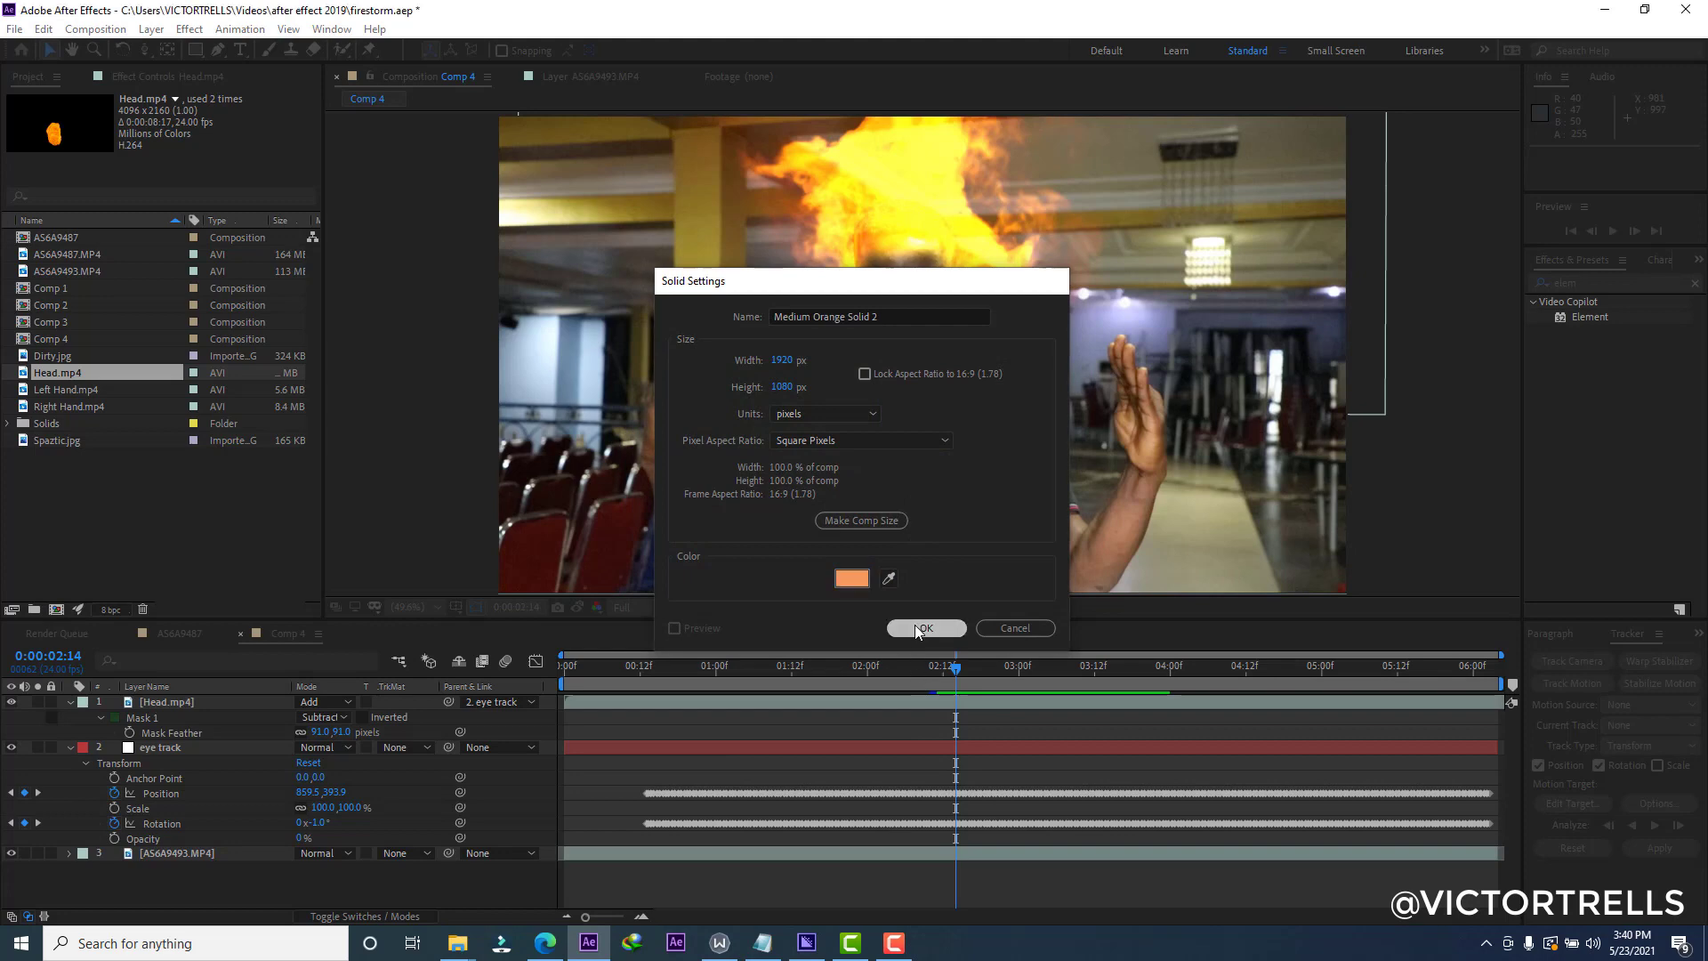
click(922, 628)
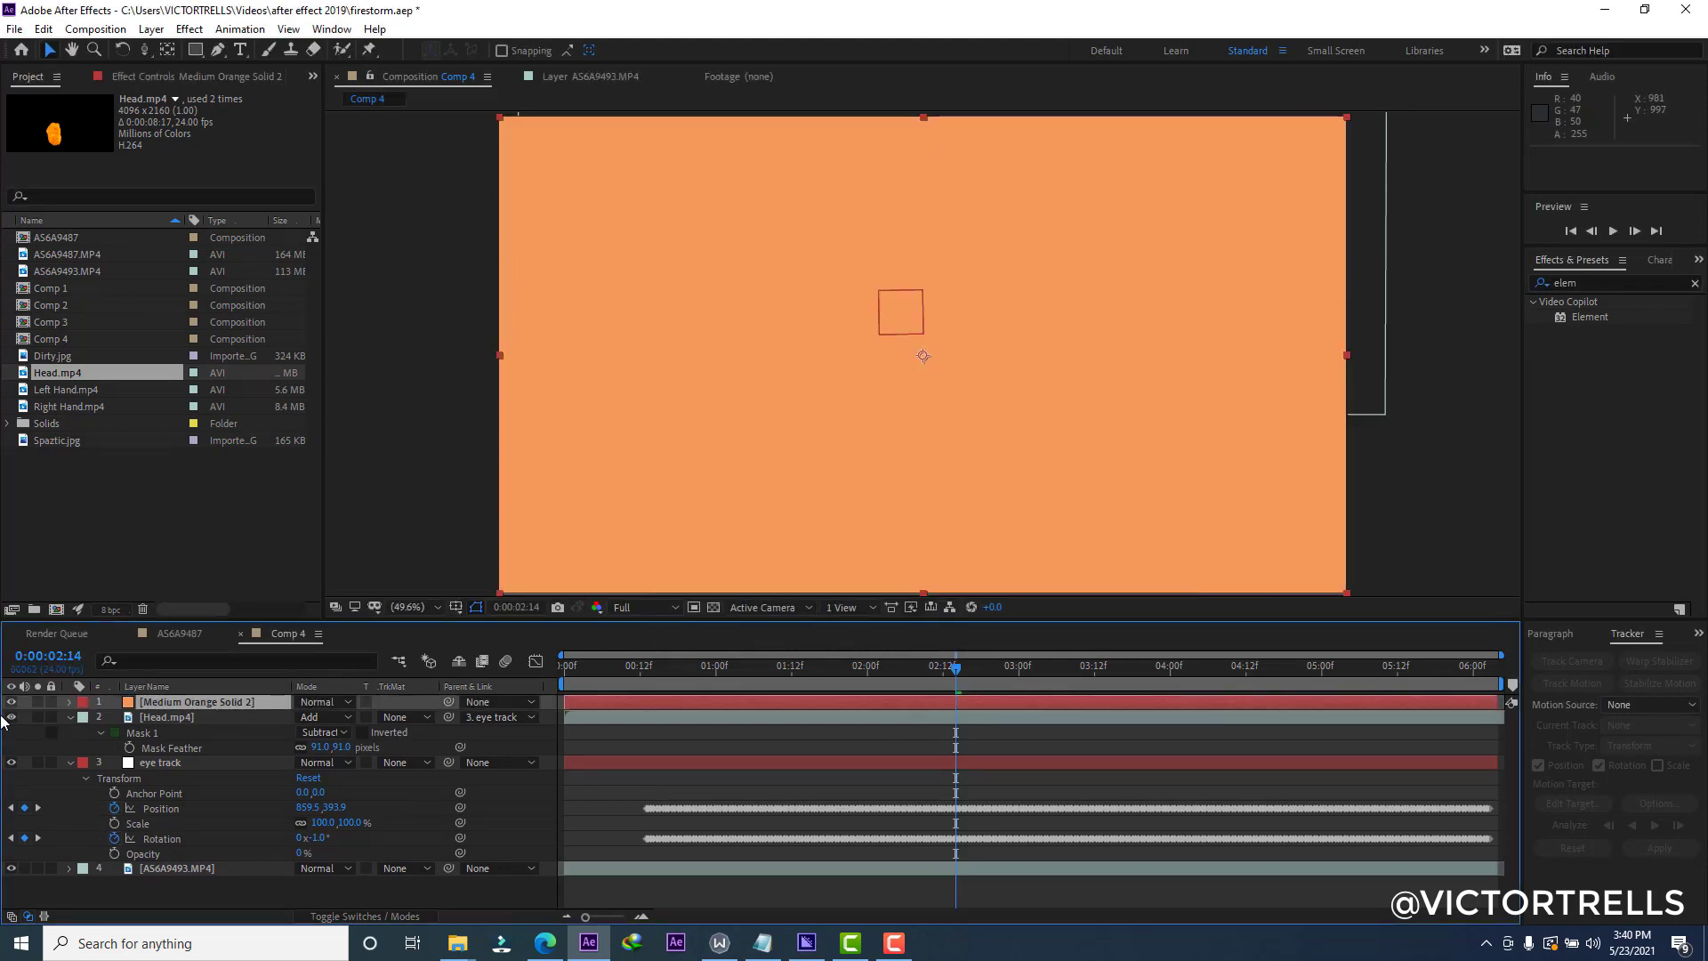
Hide the orange solid and draw a closed Pen mask on it around the man's eye nearer the frame's left edge.
click(11, 702)
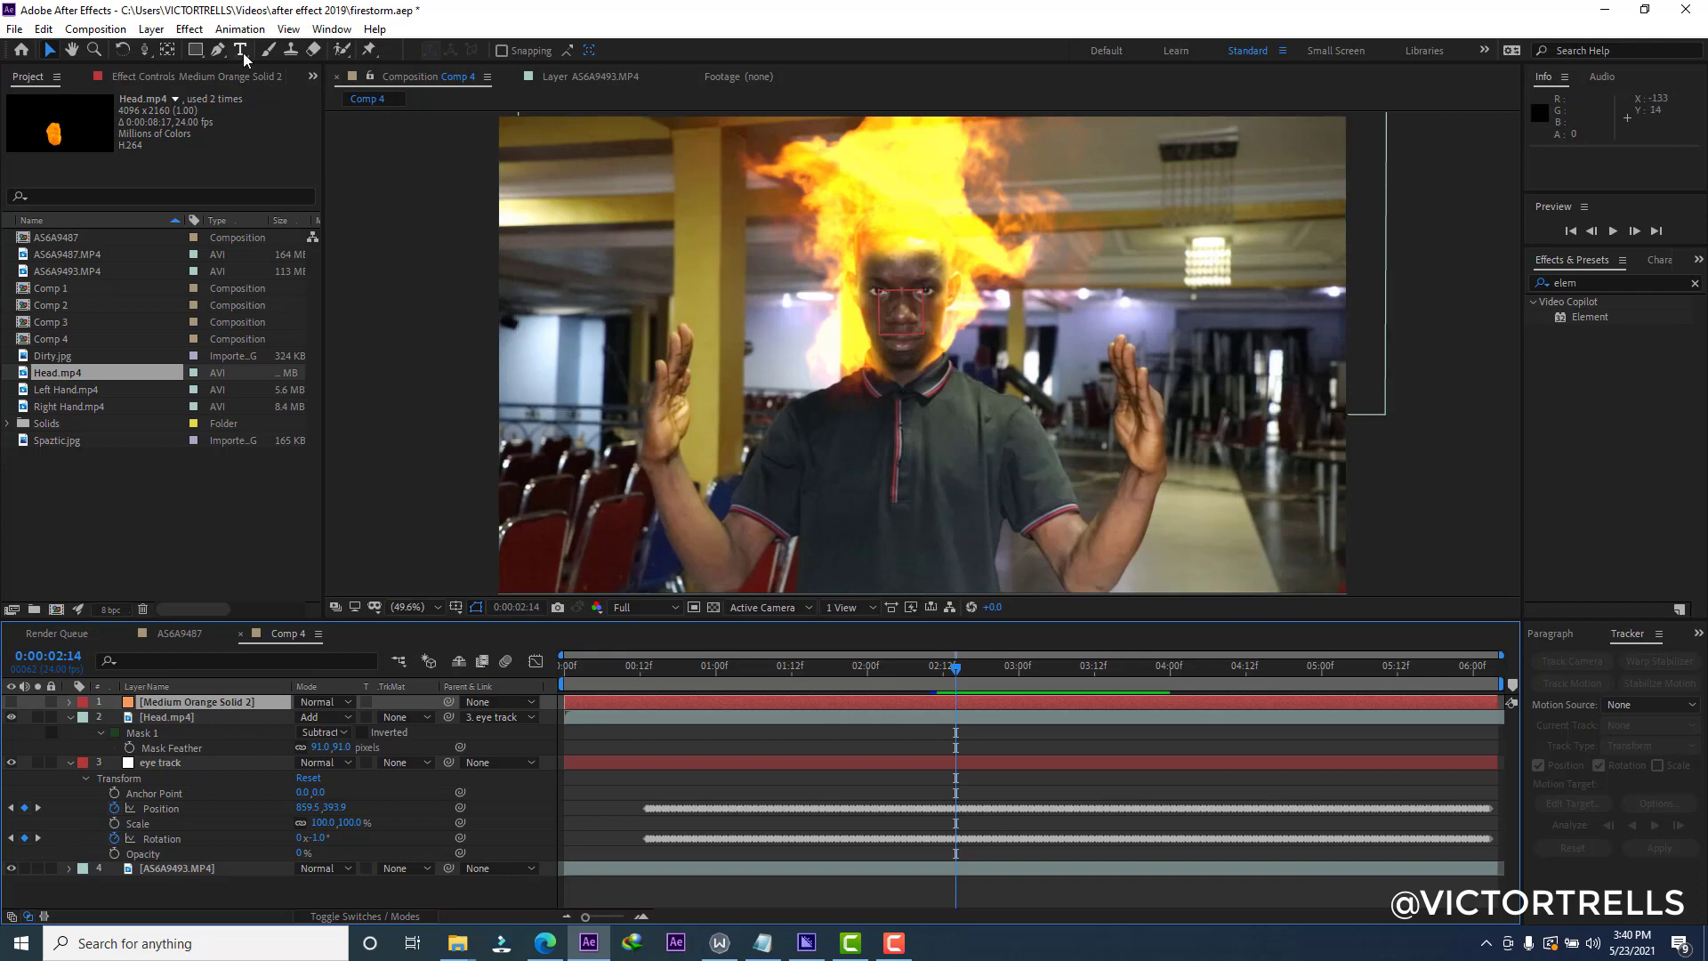
click(423, 607)
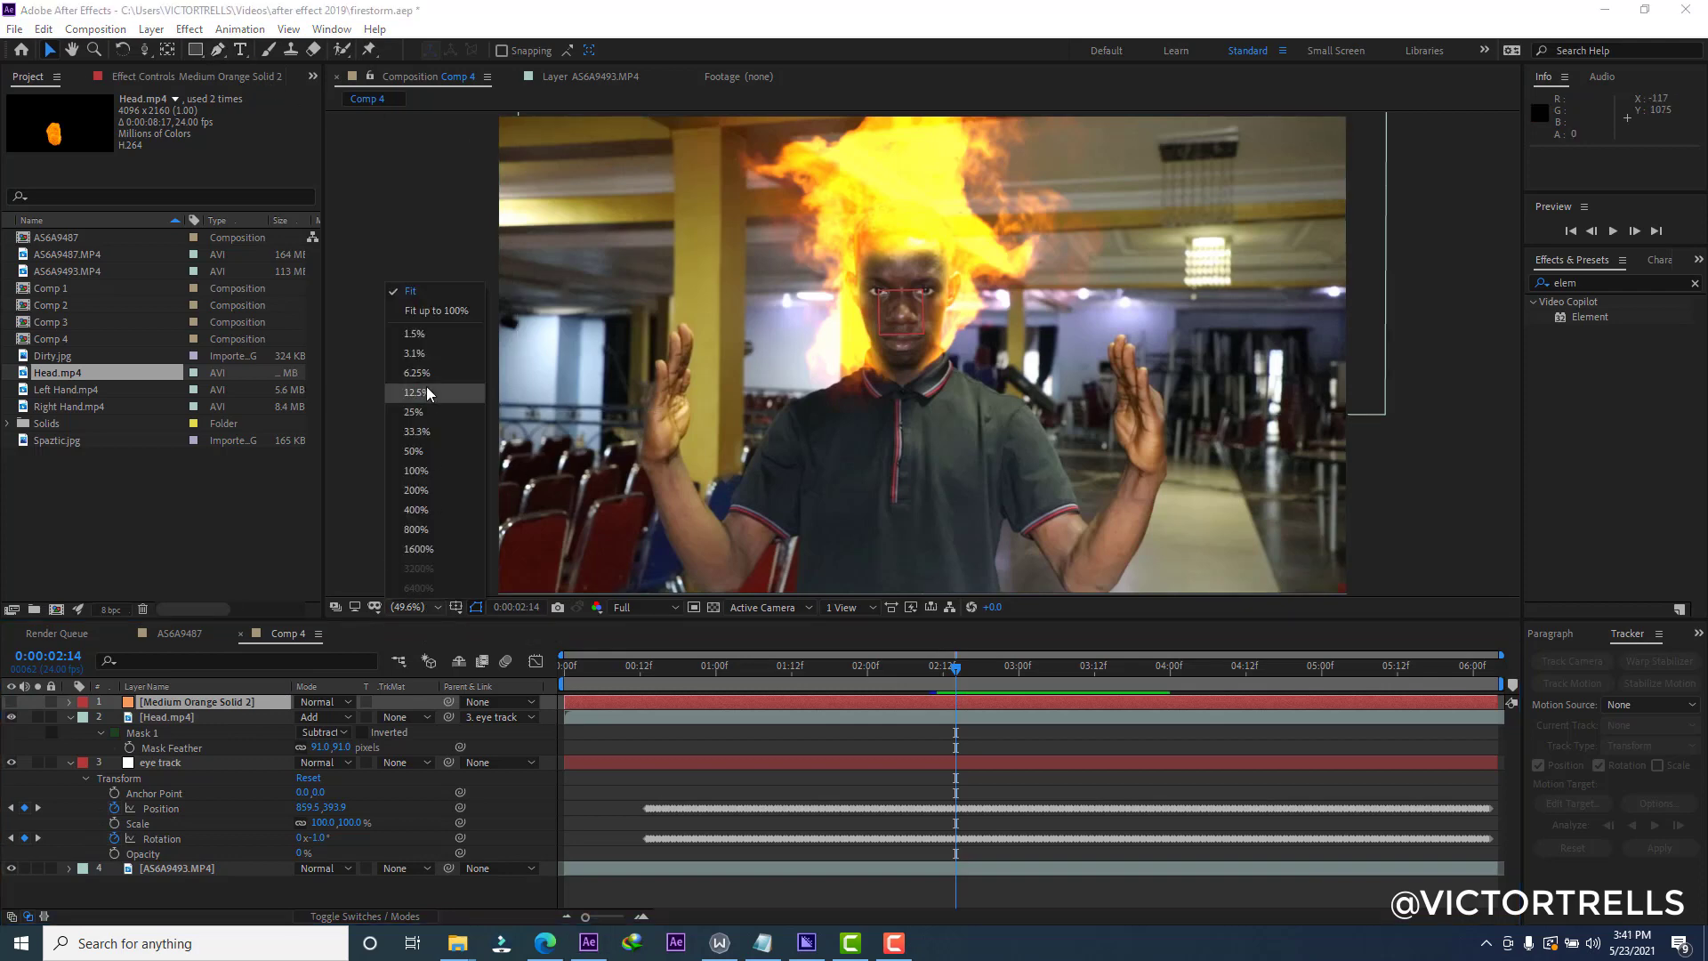
click(427, 473)
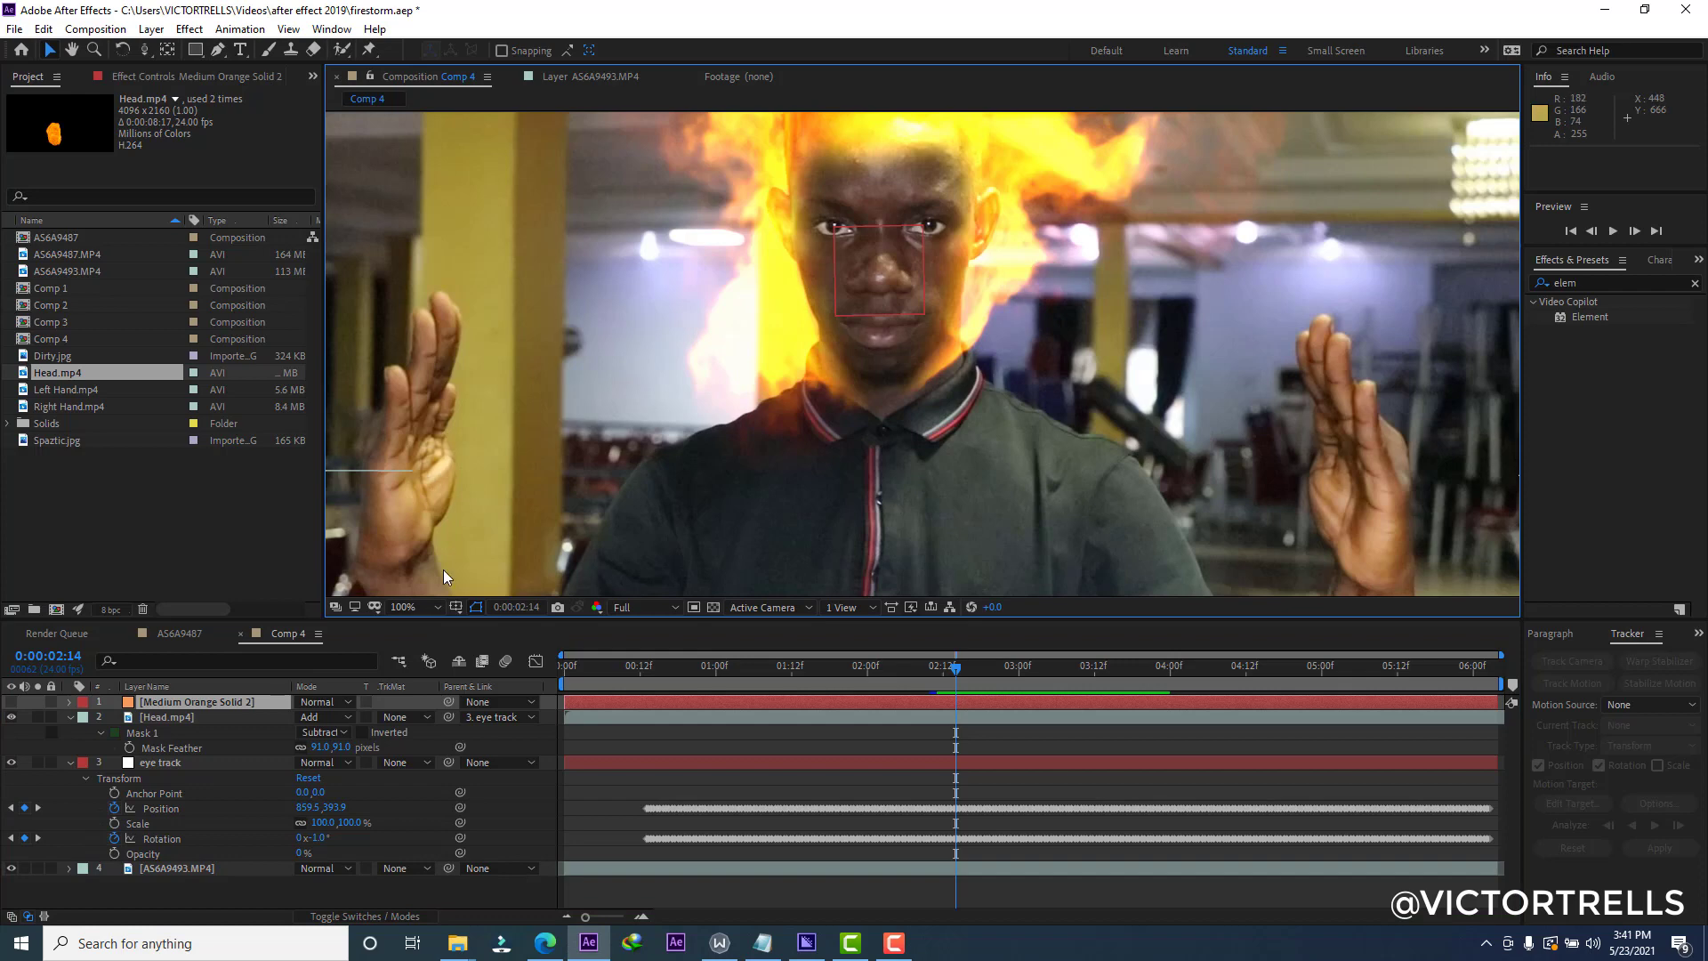
click(420, 601)
click(420, 491)
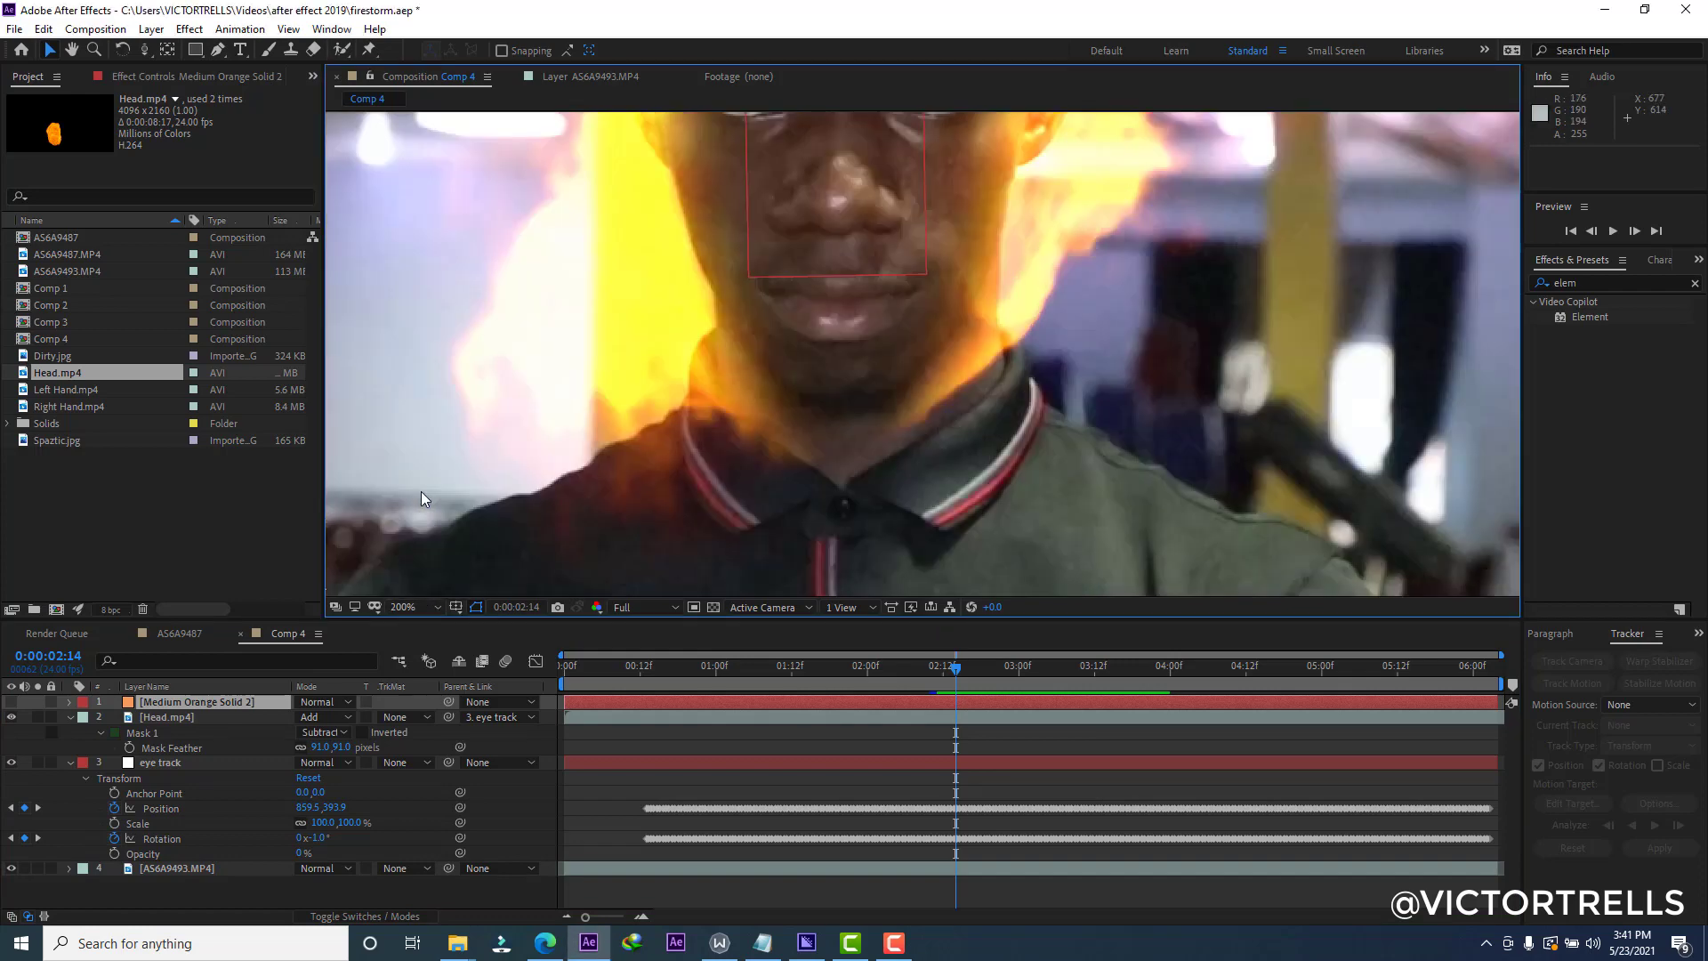
key(h)
drag(782, 172, 828, 371)
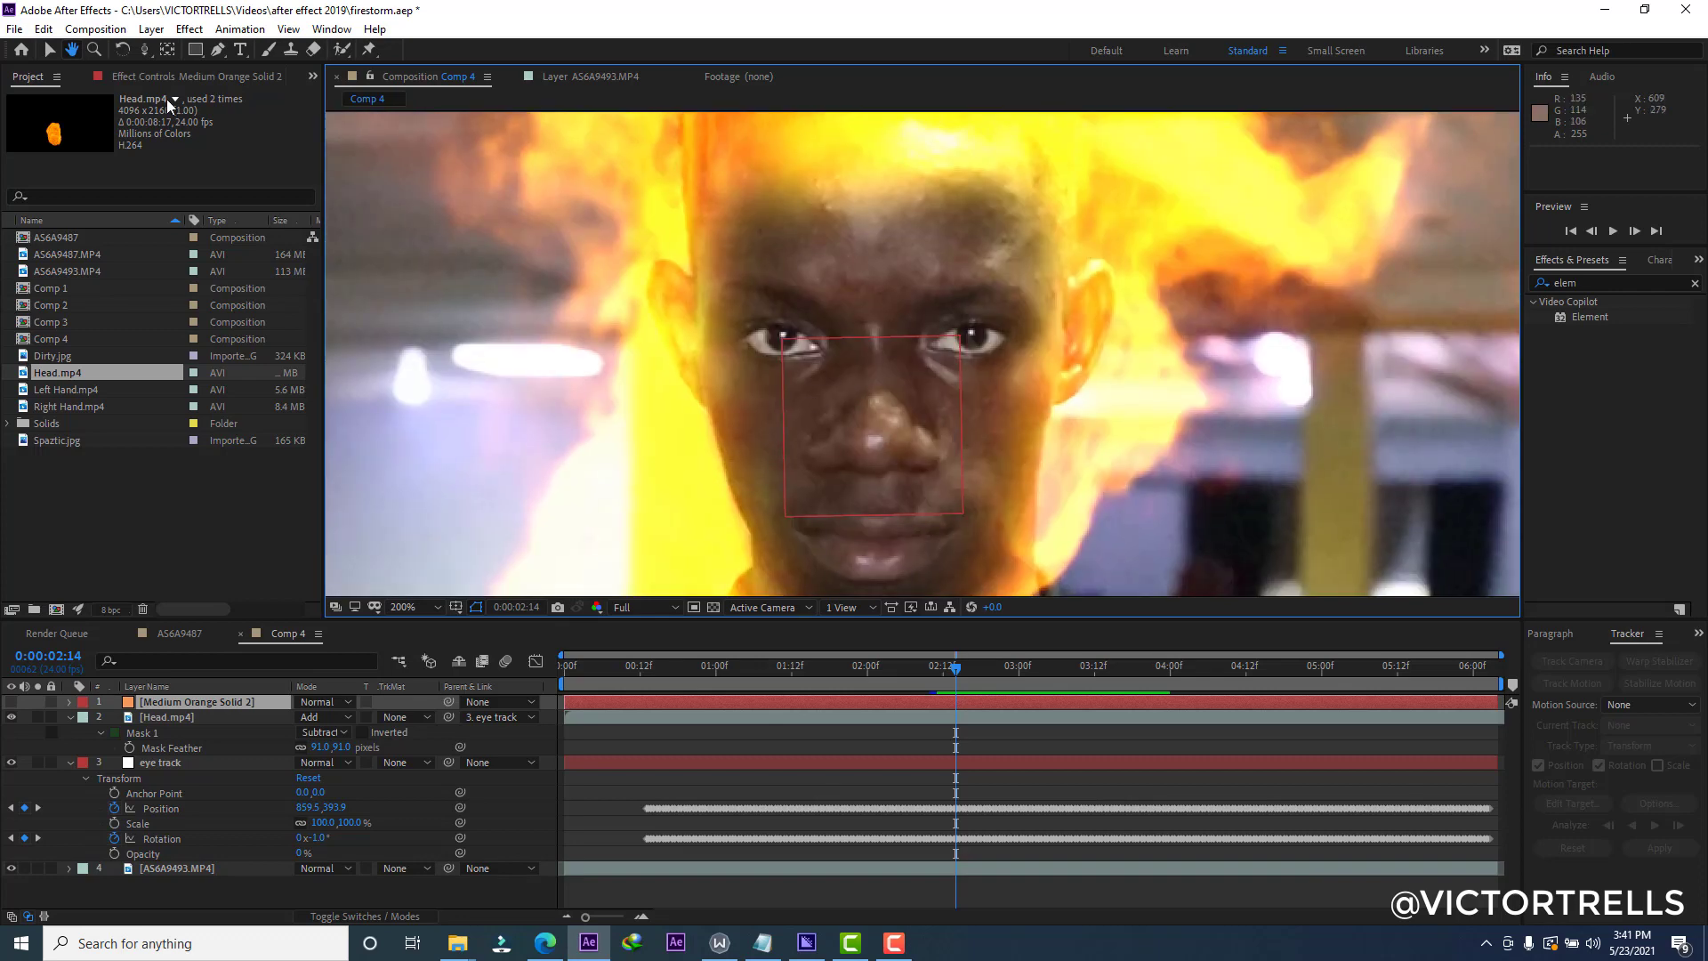
click(217, 50)
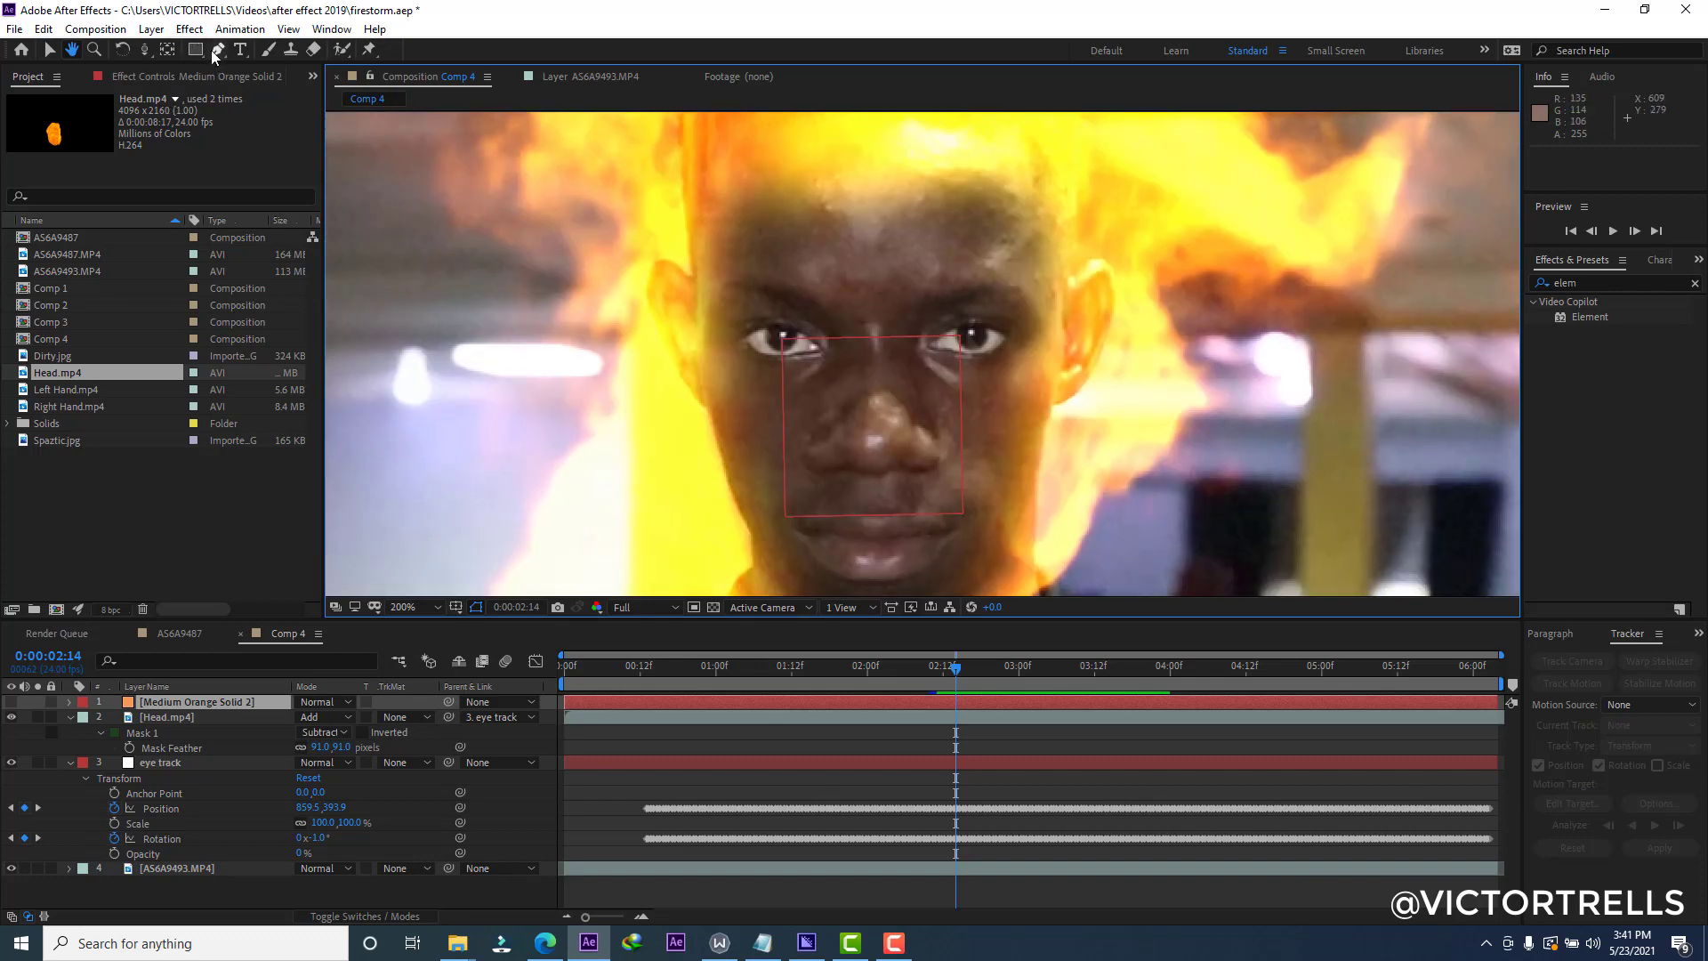
click(740, 333)
click(771, 322)
drag(817, 345, 825, 353)
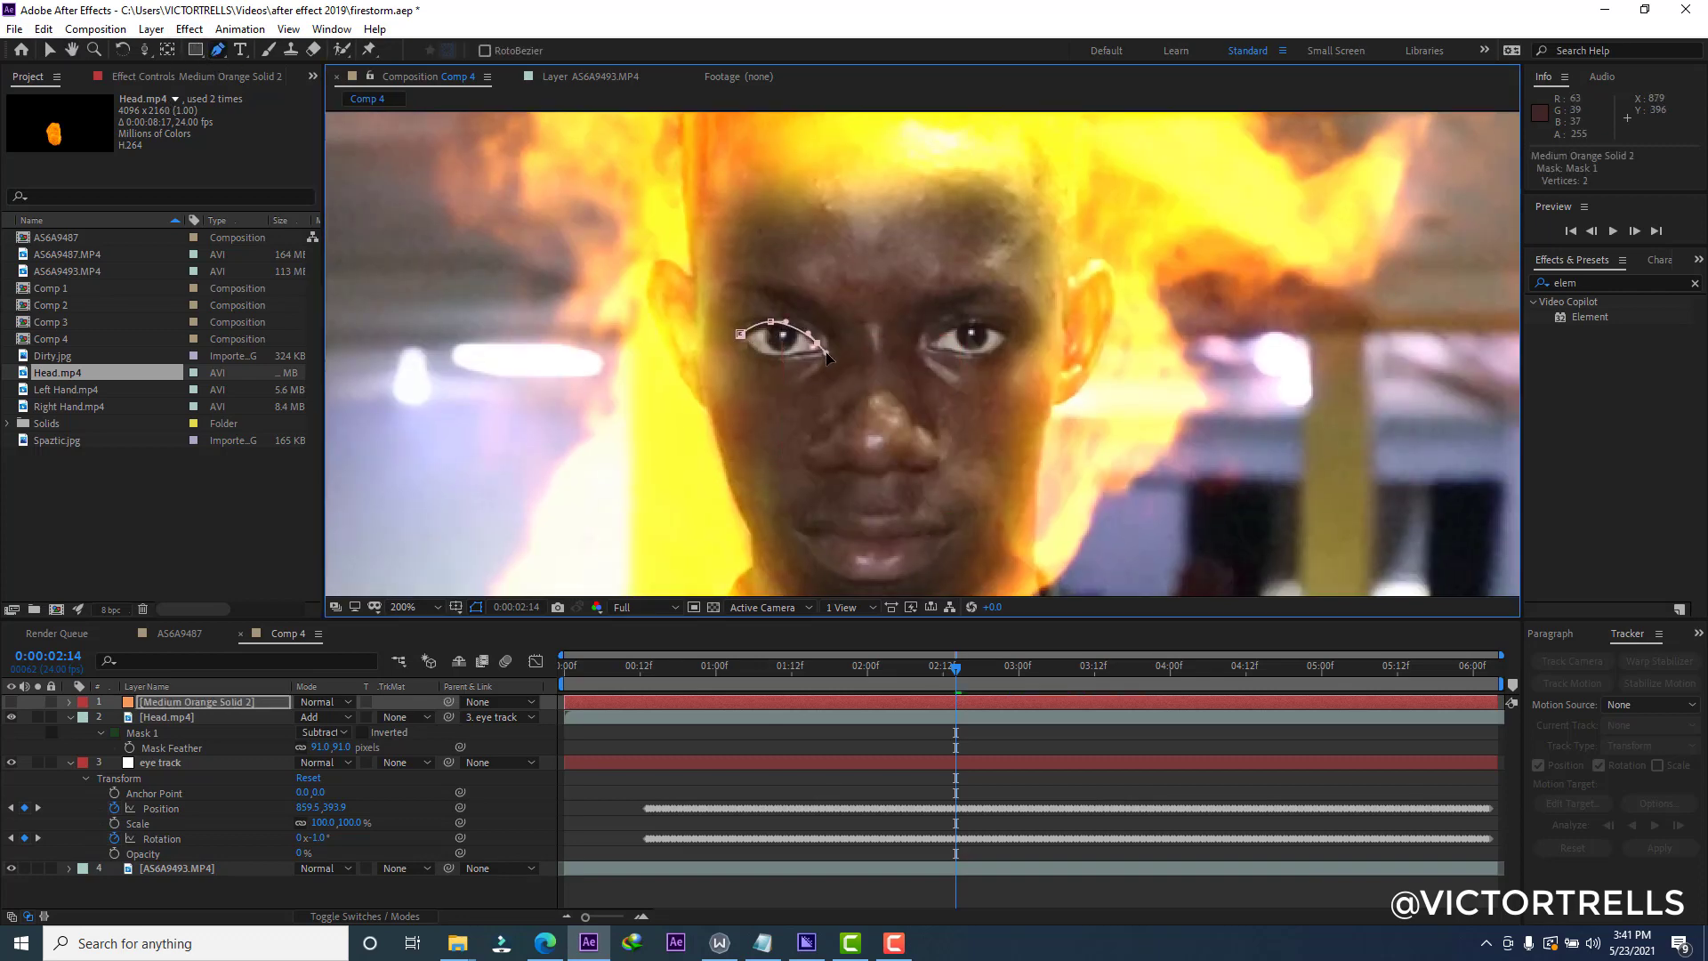
click(796, 354)
click(740, 334)
Draw a second Pen mask on the orange solid around the man's other eye and make the solid visible again.
click(928, 345)
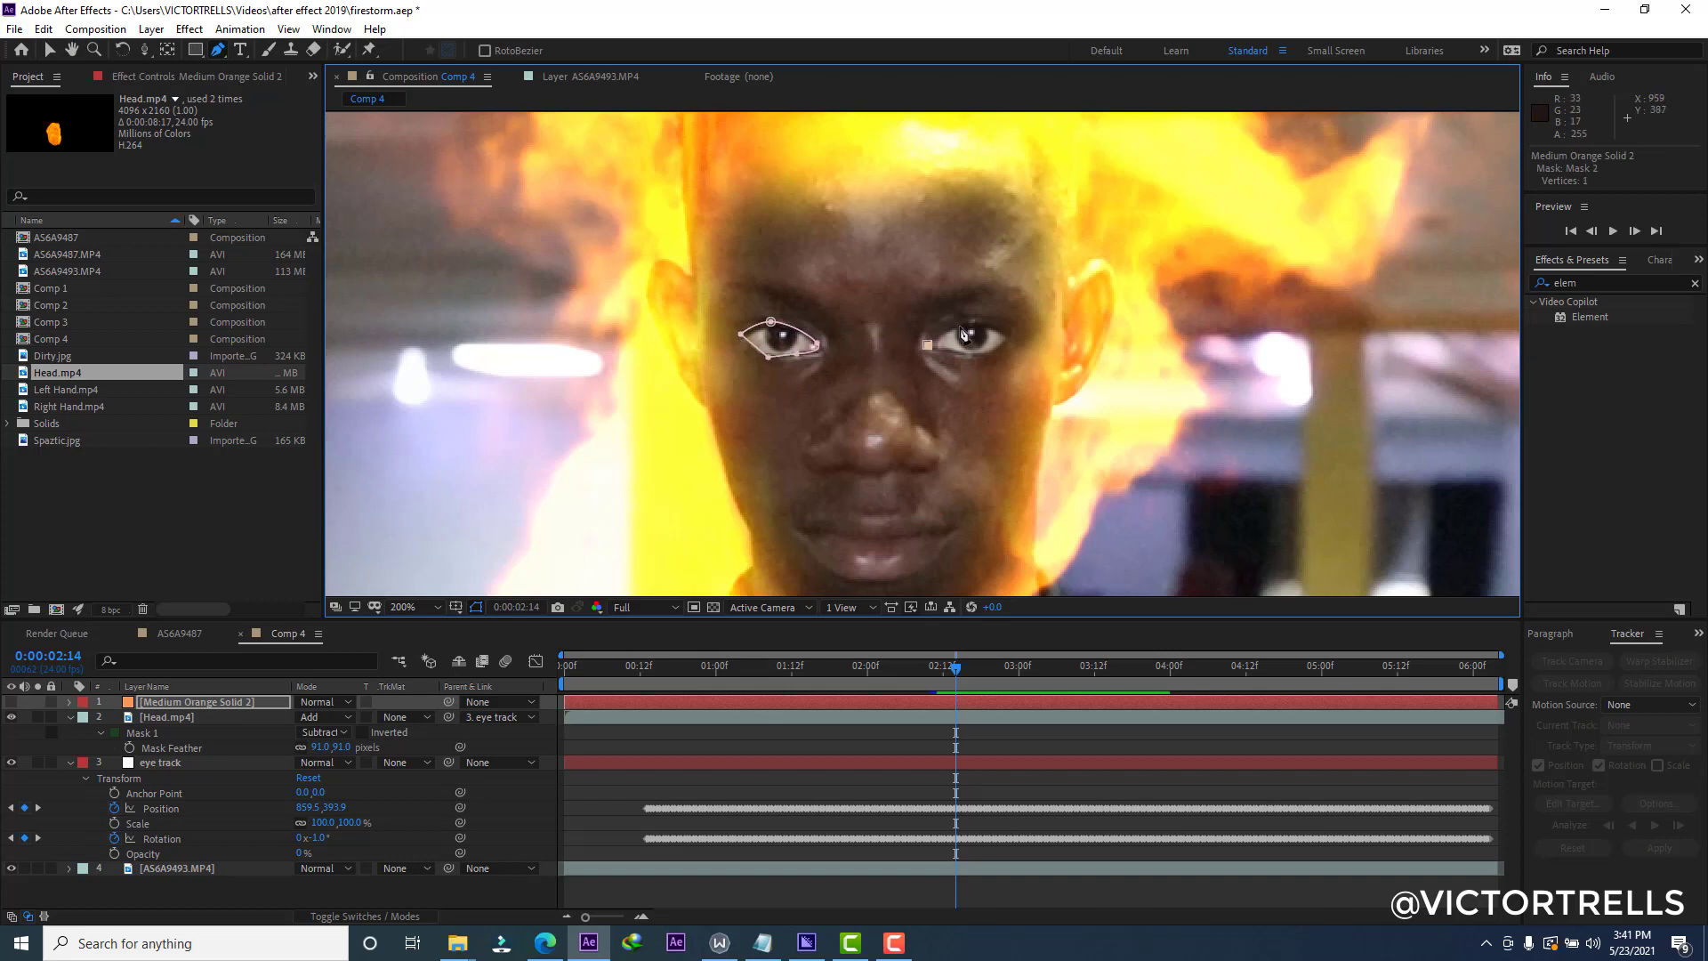
drag(962, 325, 979, 318)
click(1007, 337)
click(982, 354)
click(944, 360)
click(928, 344)
click(11, 703)
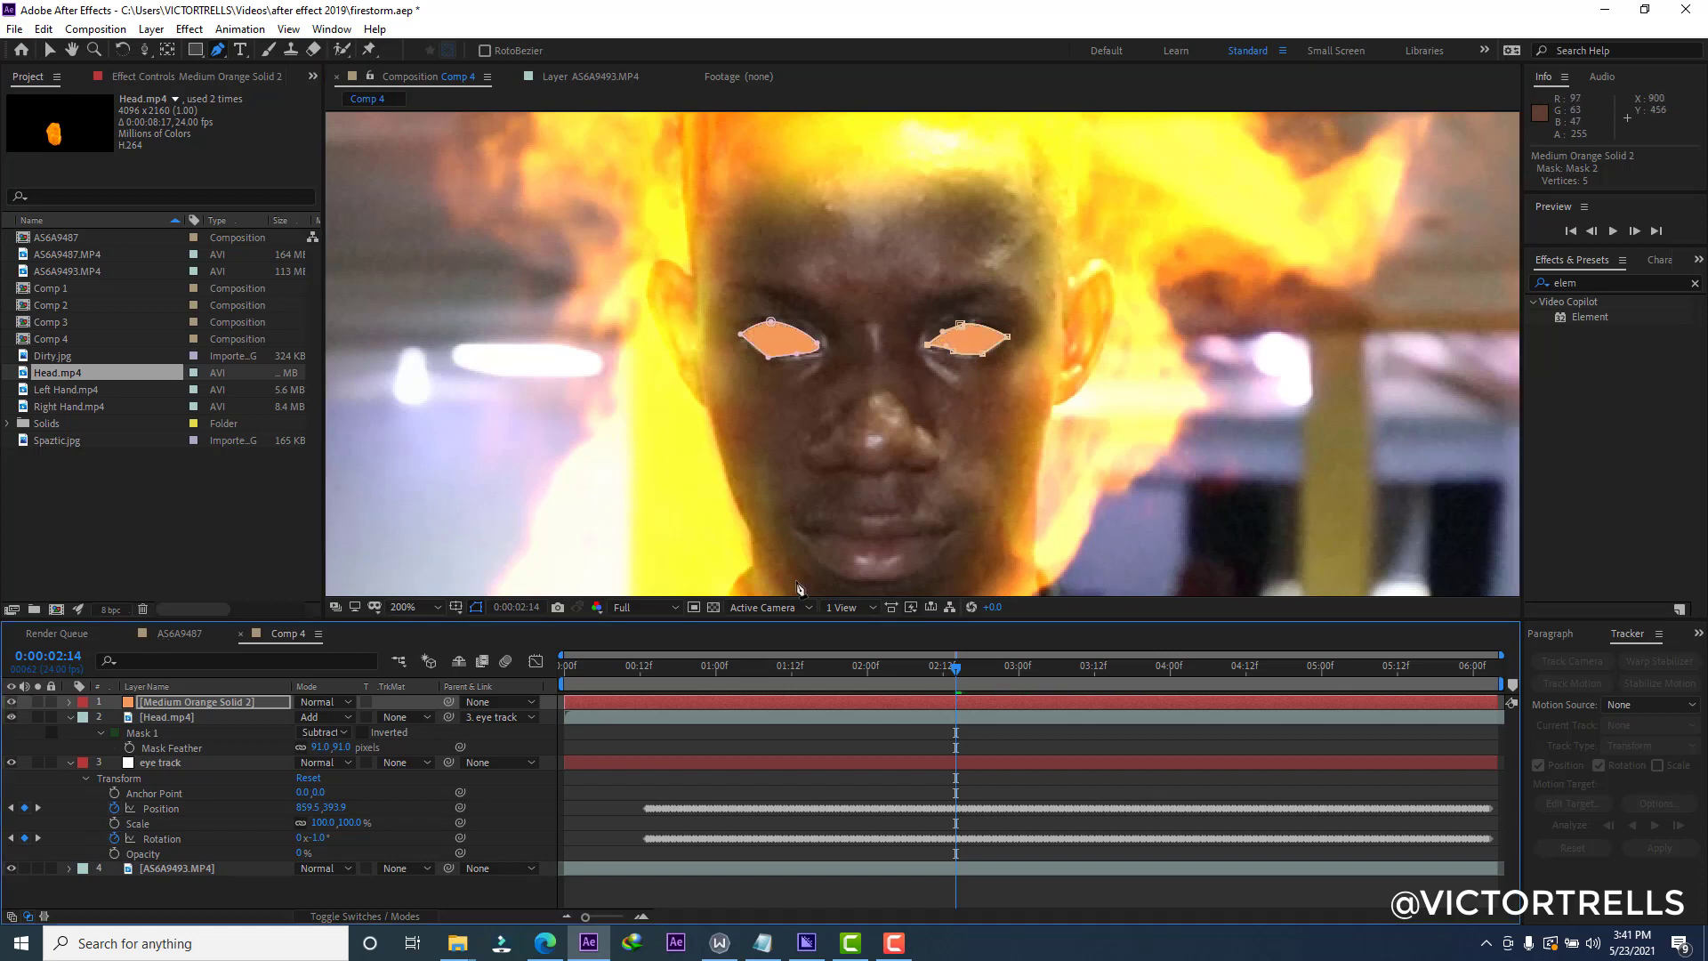
click(742, 341)
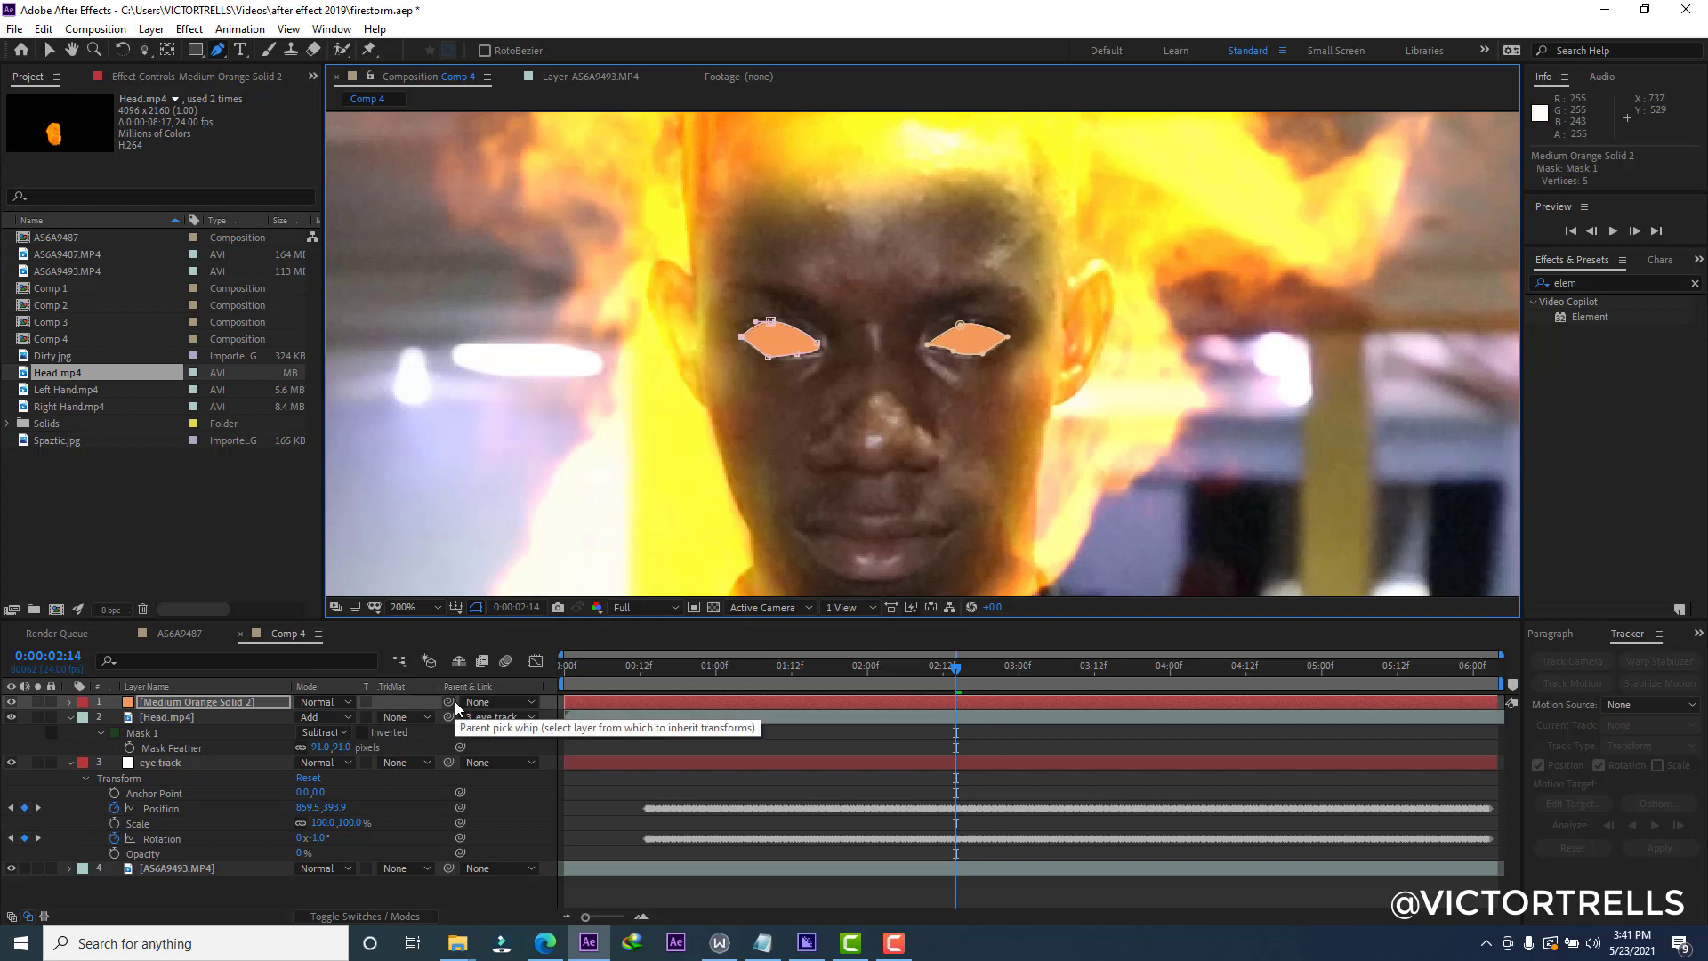
Parent the orange solid to the eye track null and scrub between 0:00:02:21 and 0:00:01:21 to check the tracking.
drag(449, 704, 192, 761)
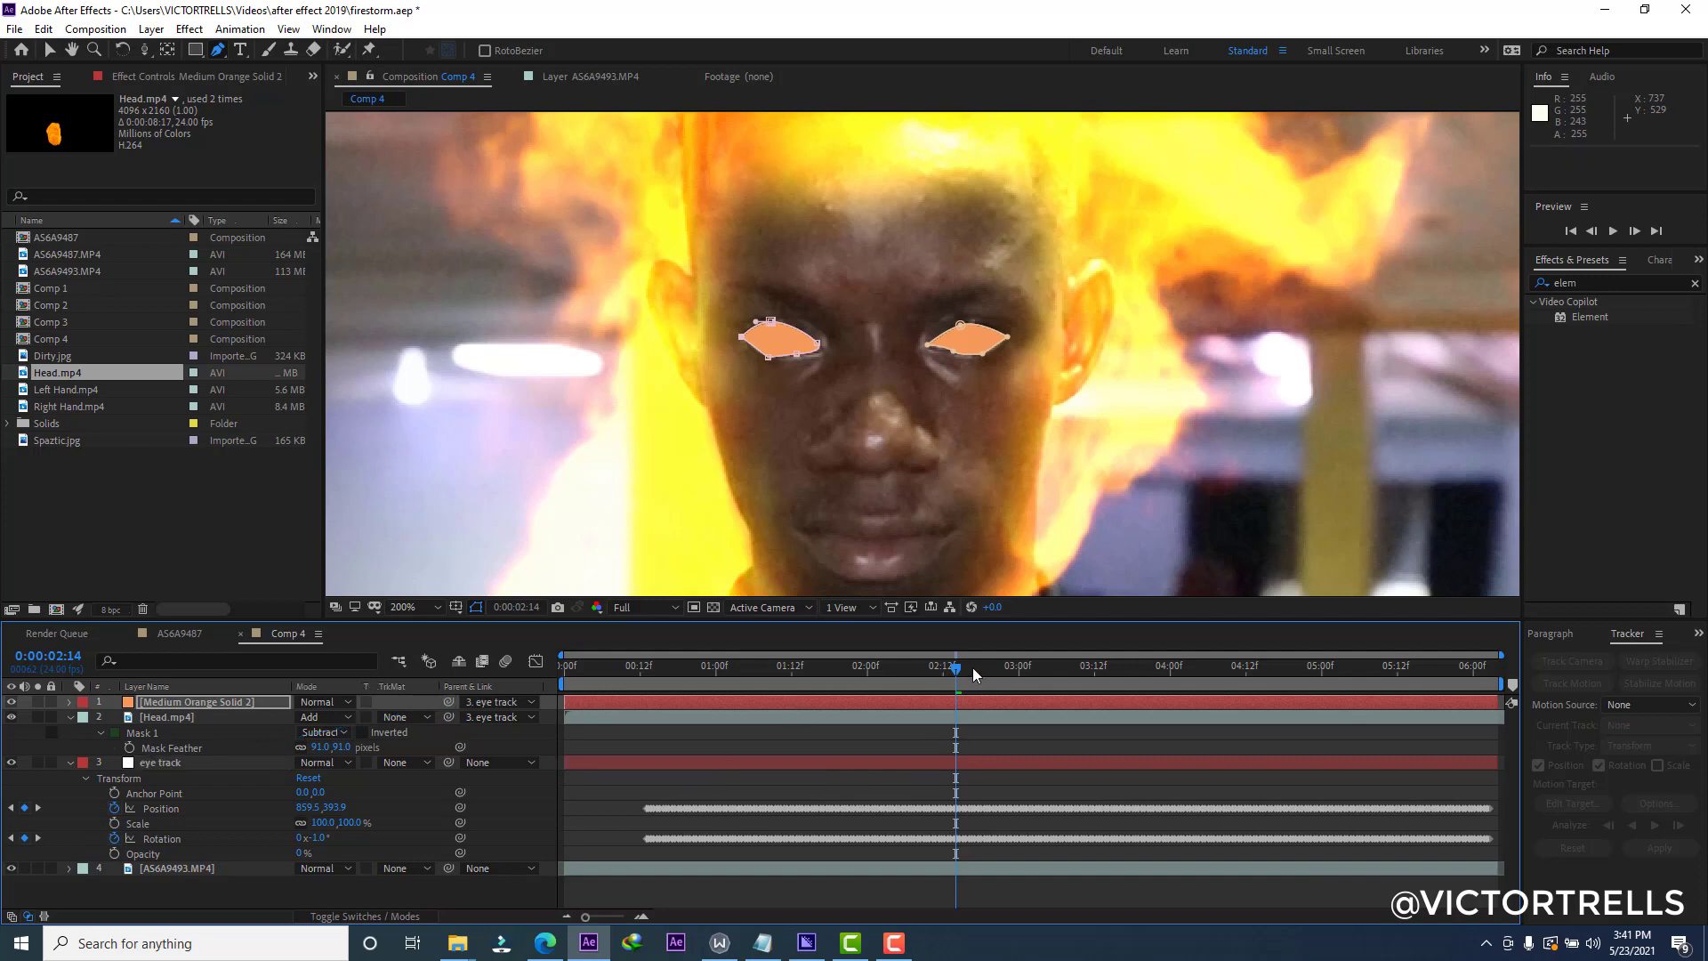
drag(958, 676, 1000, 669)
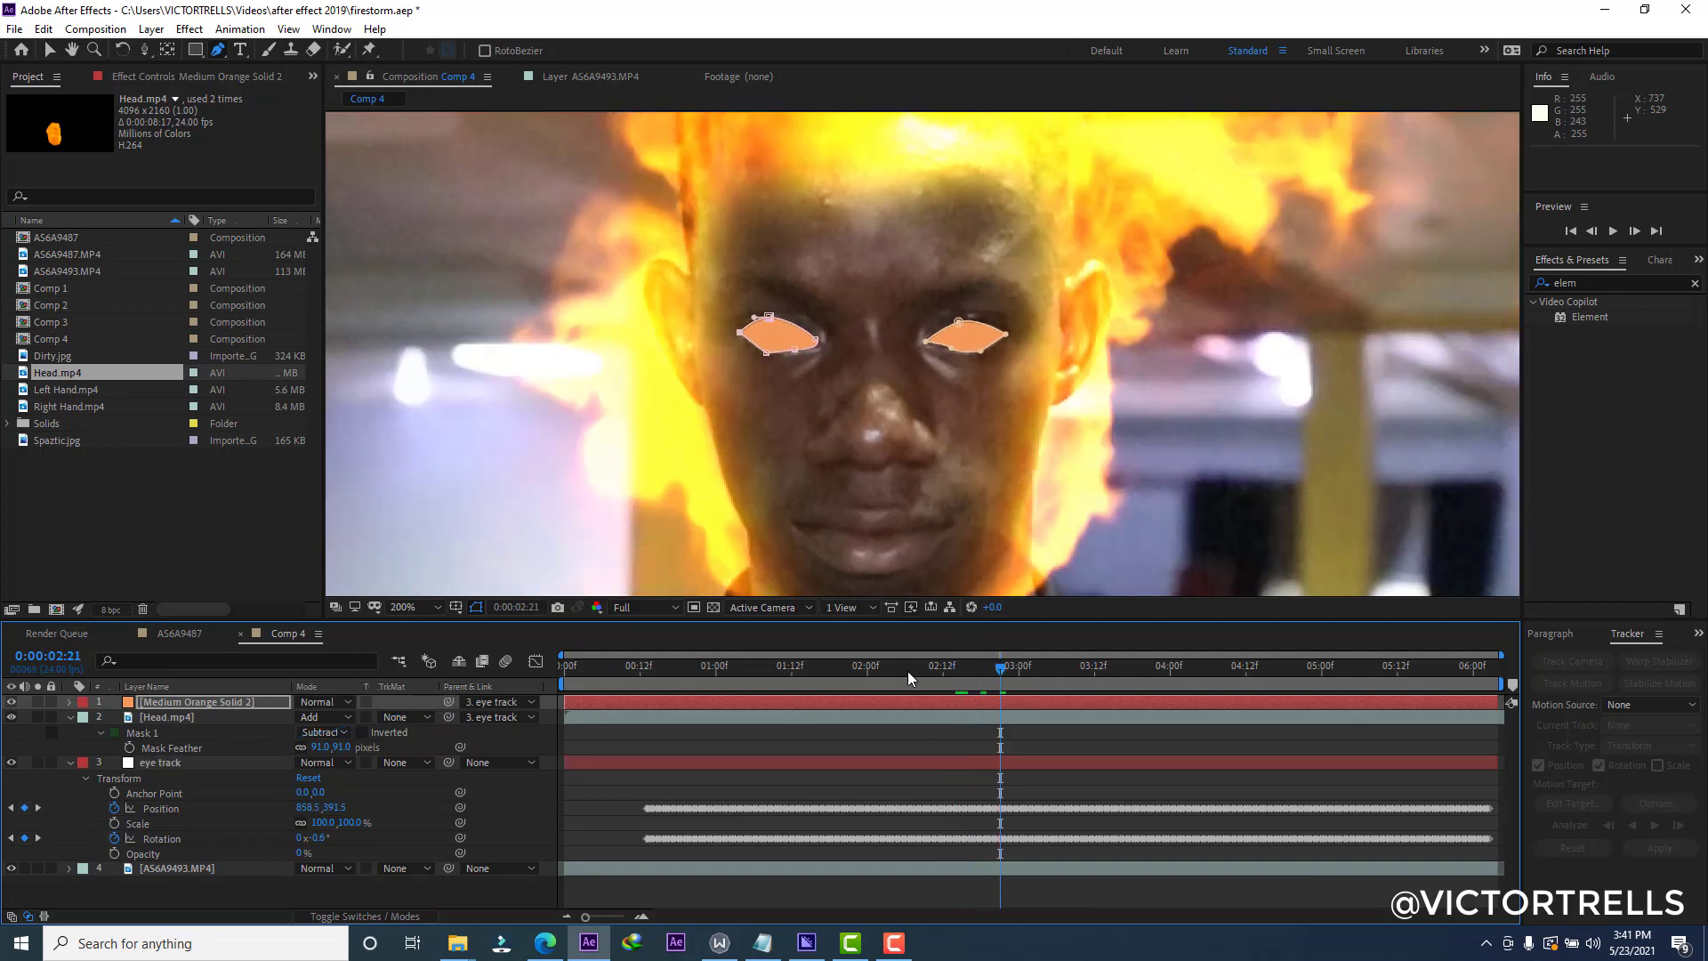
click(854, 669)
click(844, 667)
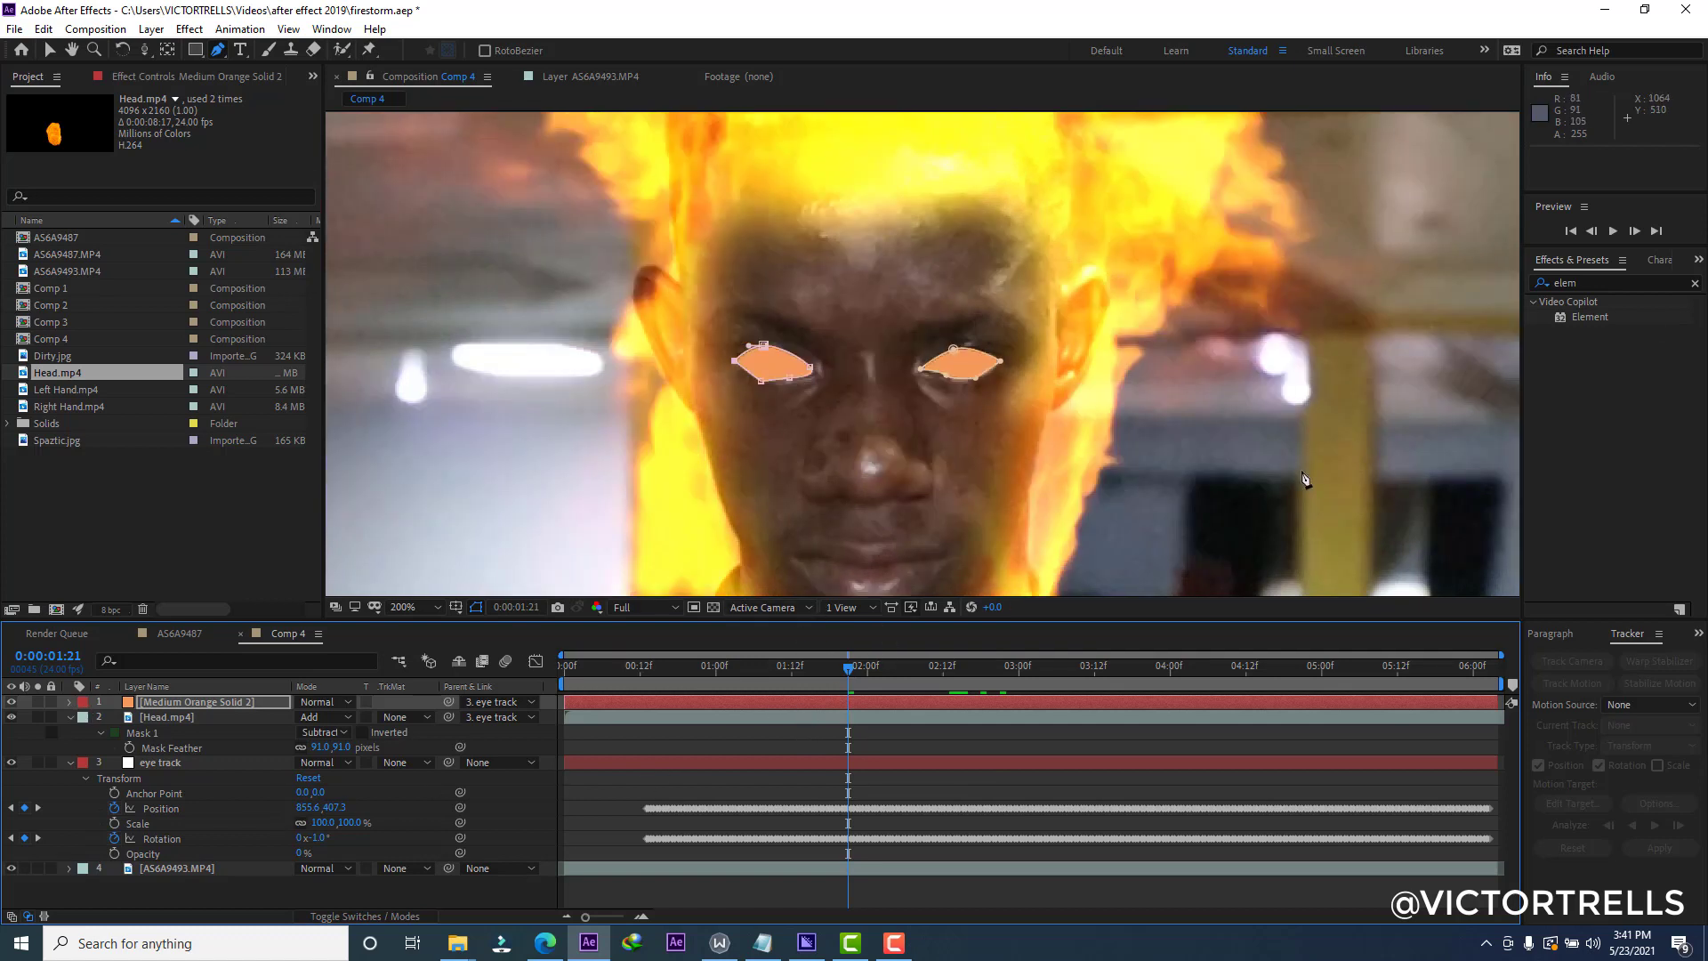
Search the effects for saber and apply the Saber effect to the orange solid.
double_click(1593, 282)
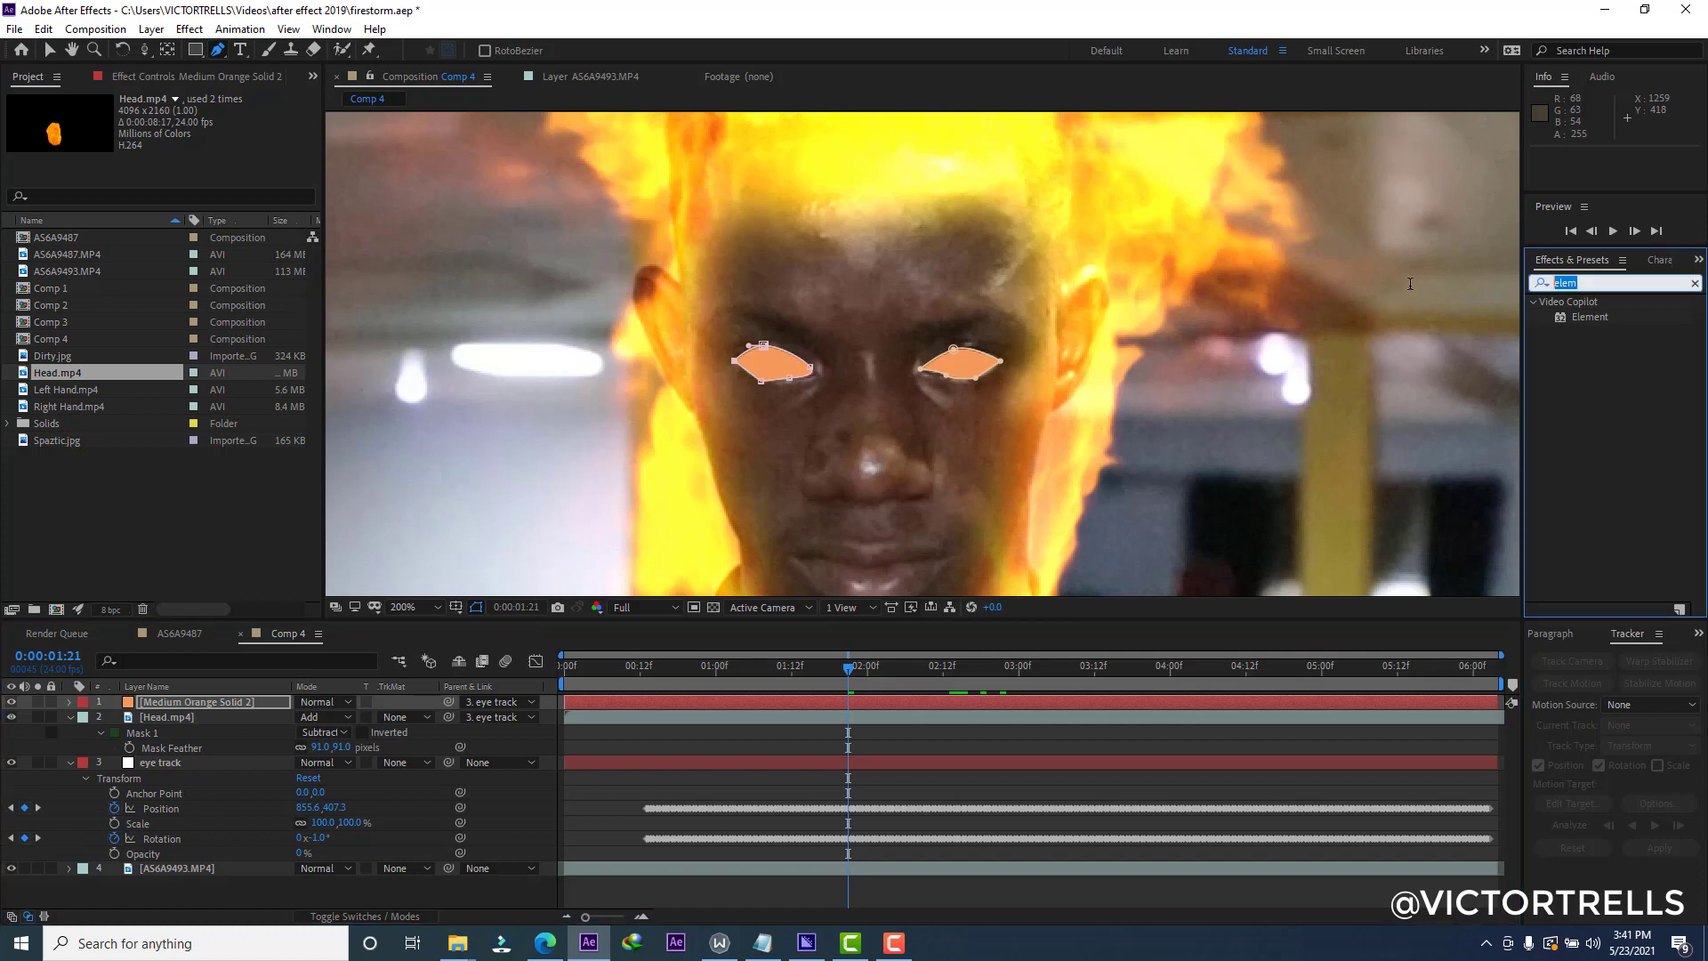
text(saber)
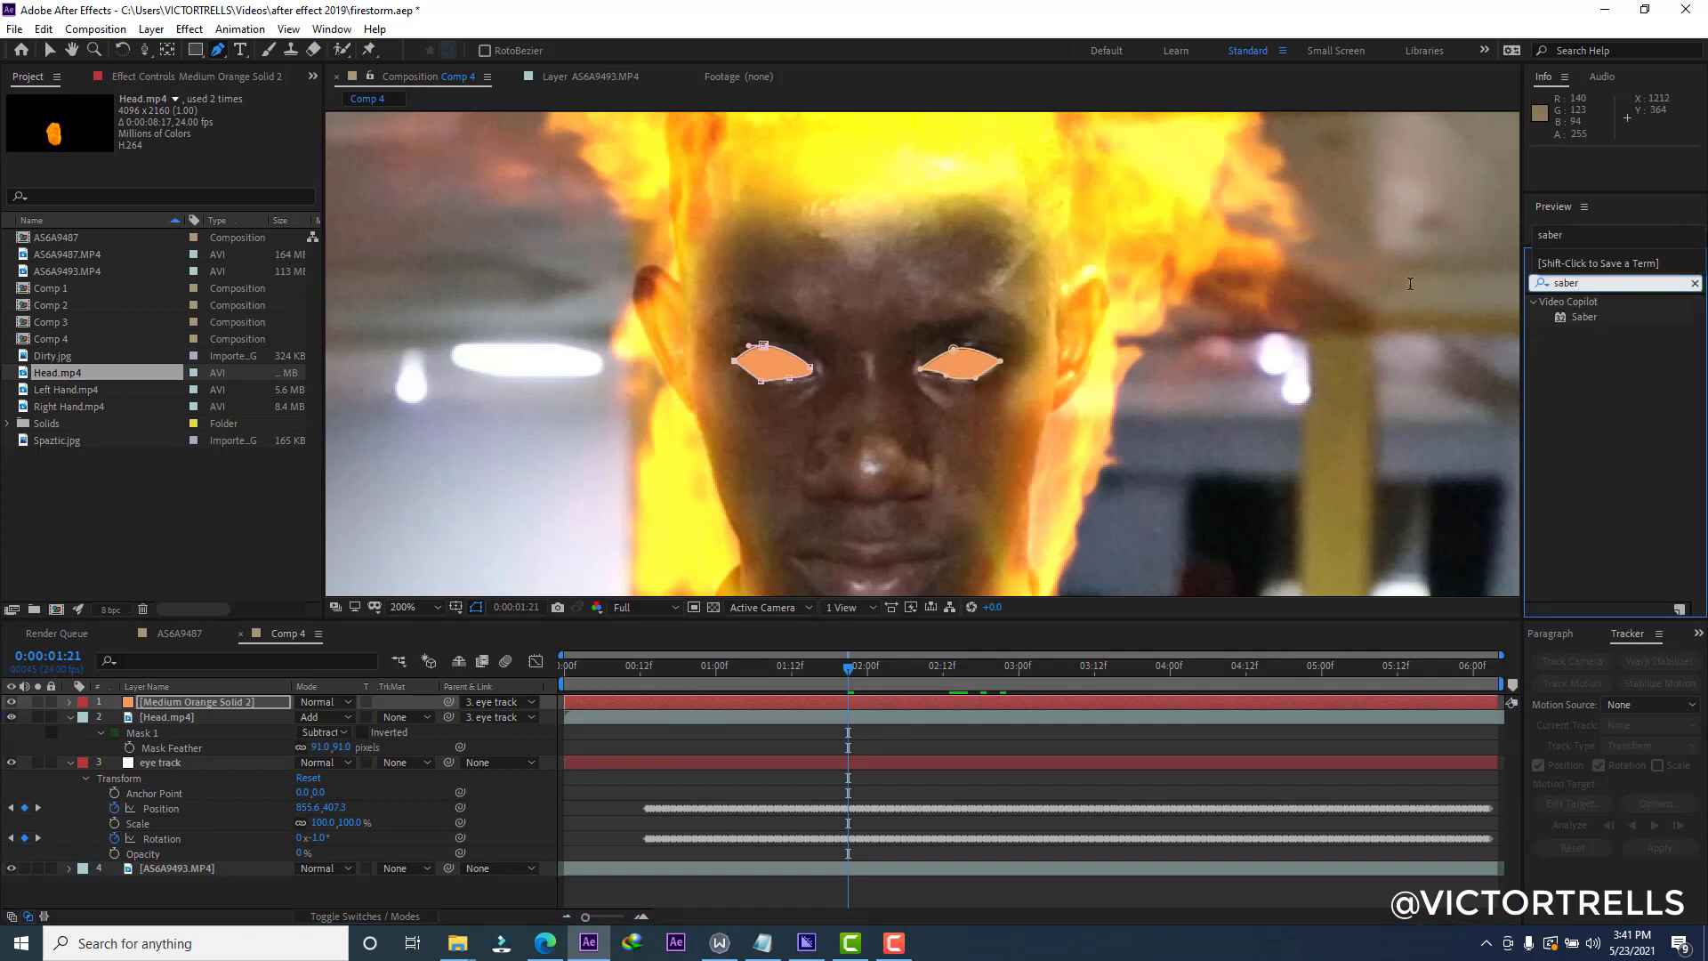
double_click(1590, 318)
key(v)
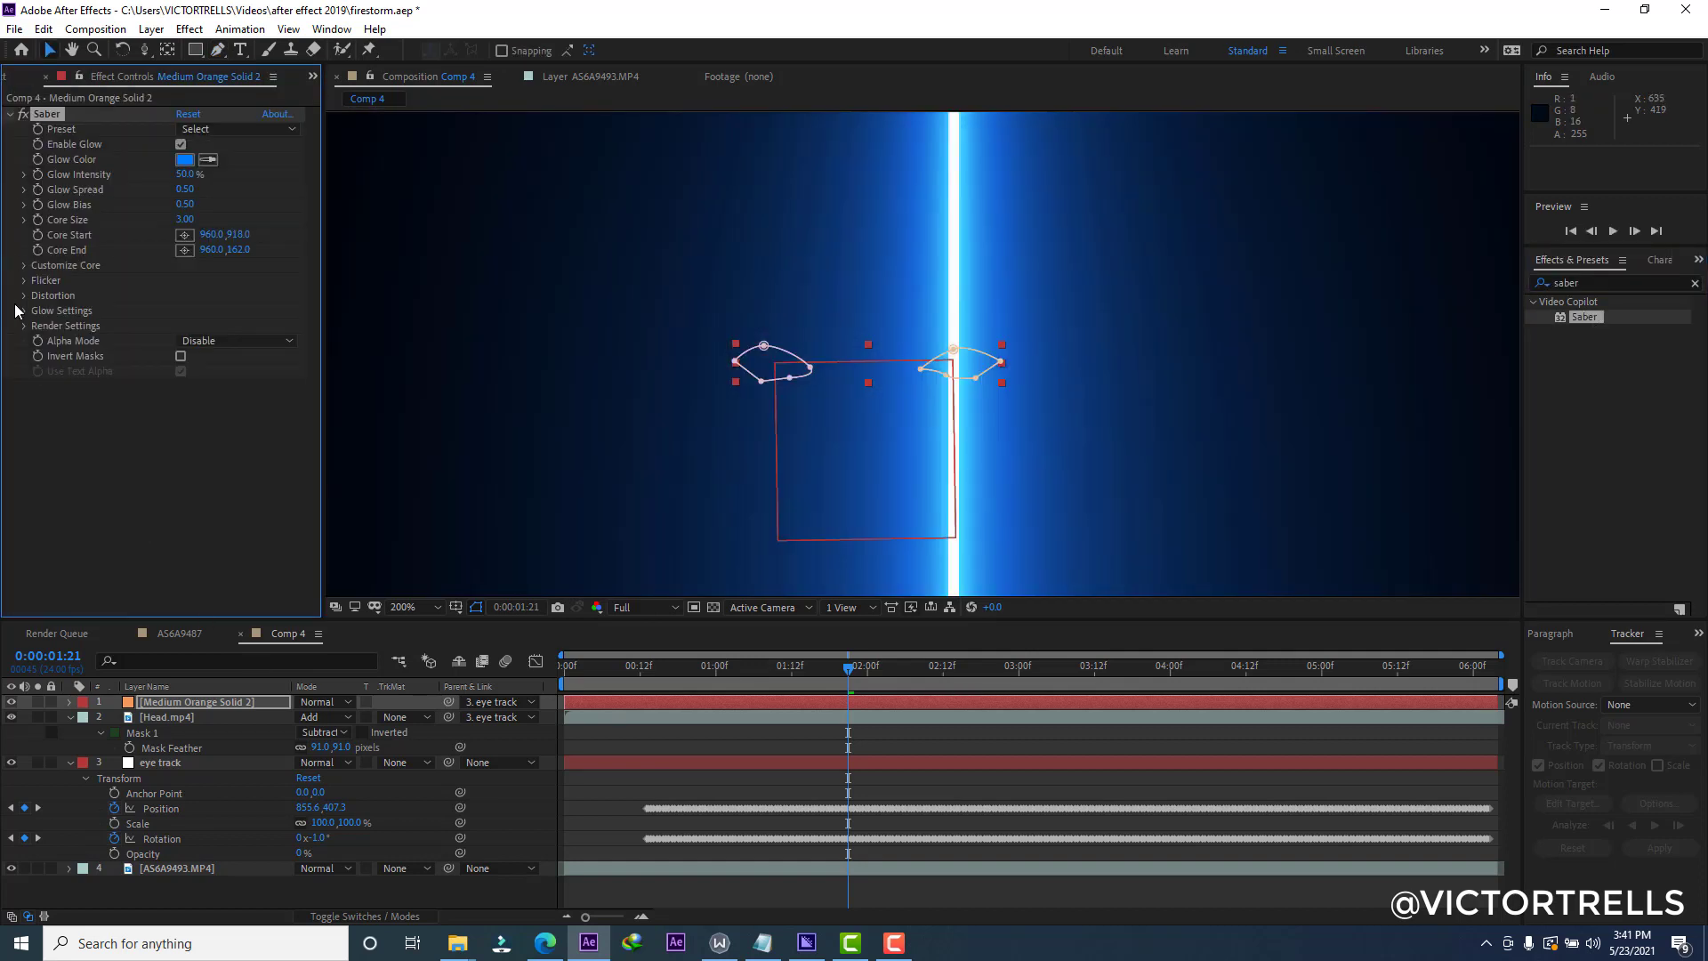
Set Saber's Core Type to Layer Masks in its core customization settings.
click(24, 266)
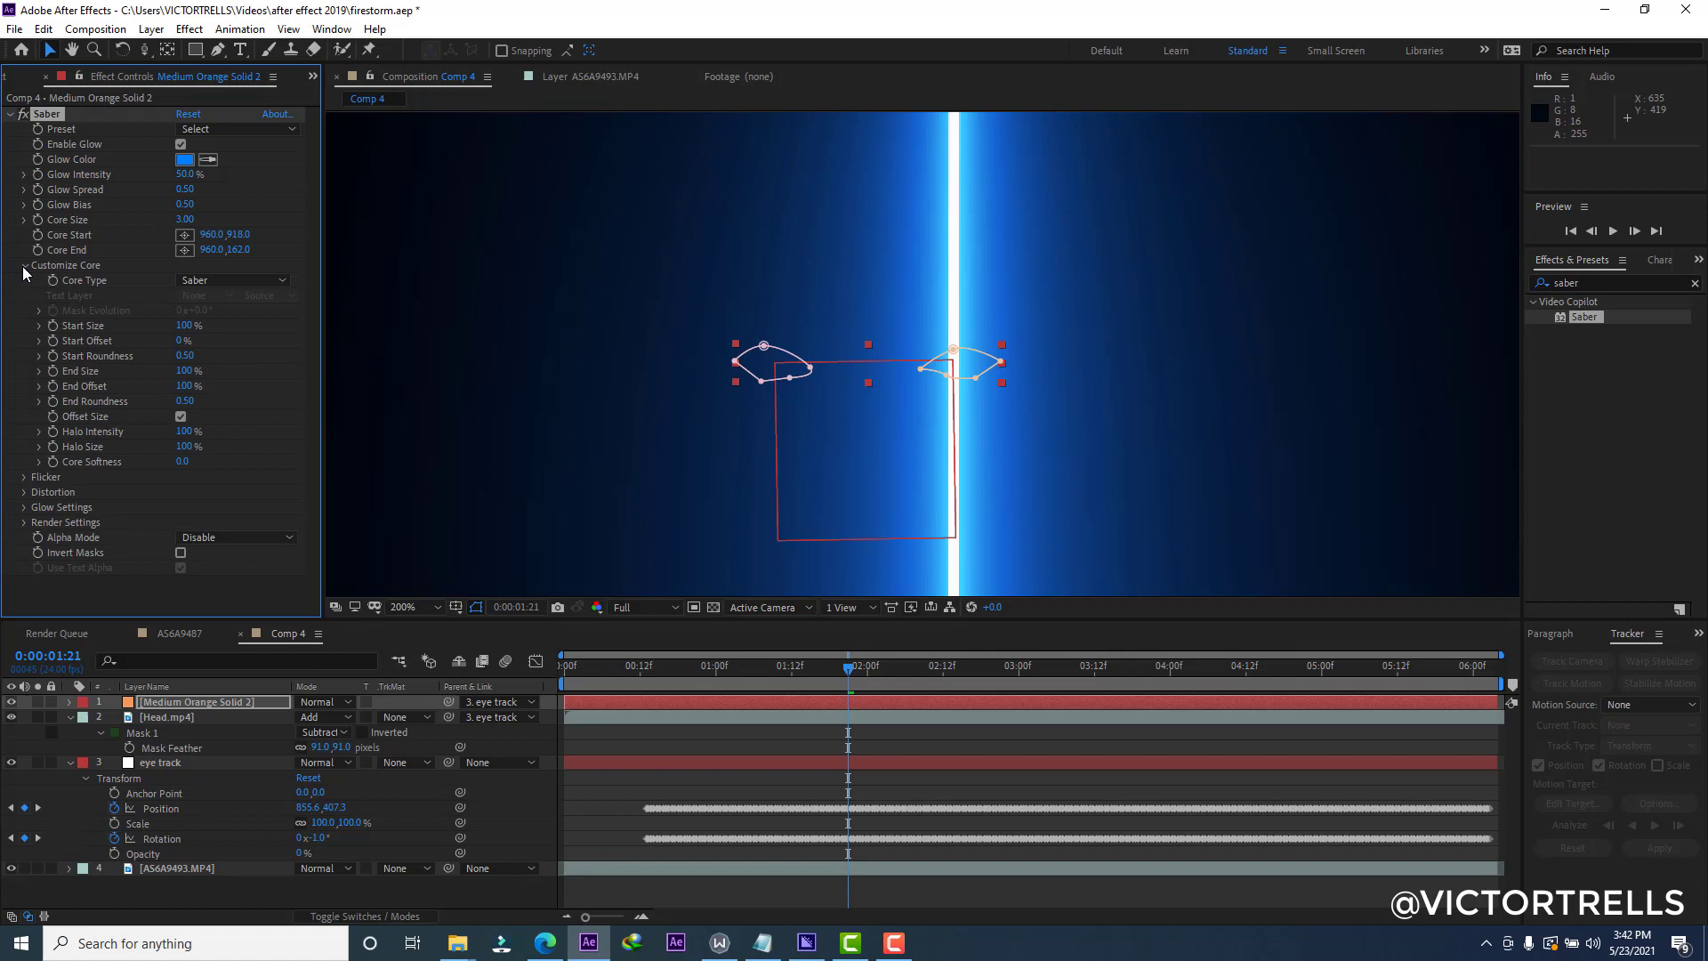
click(216, 282)
click(224, 320)
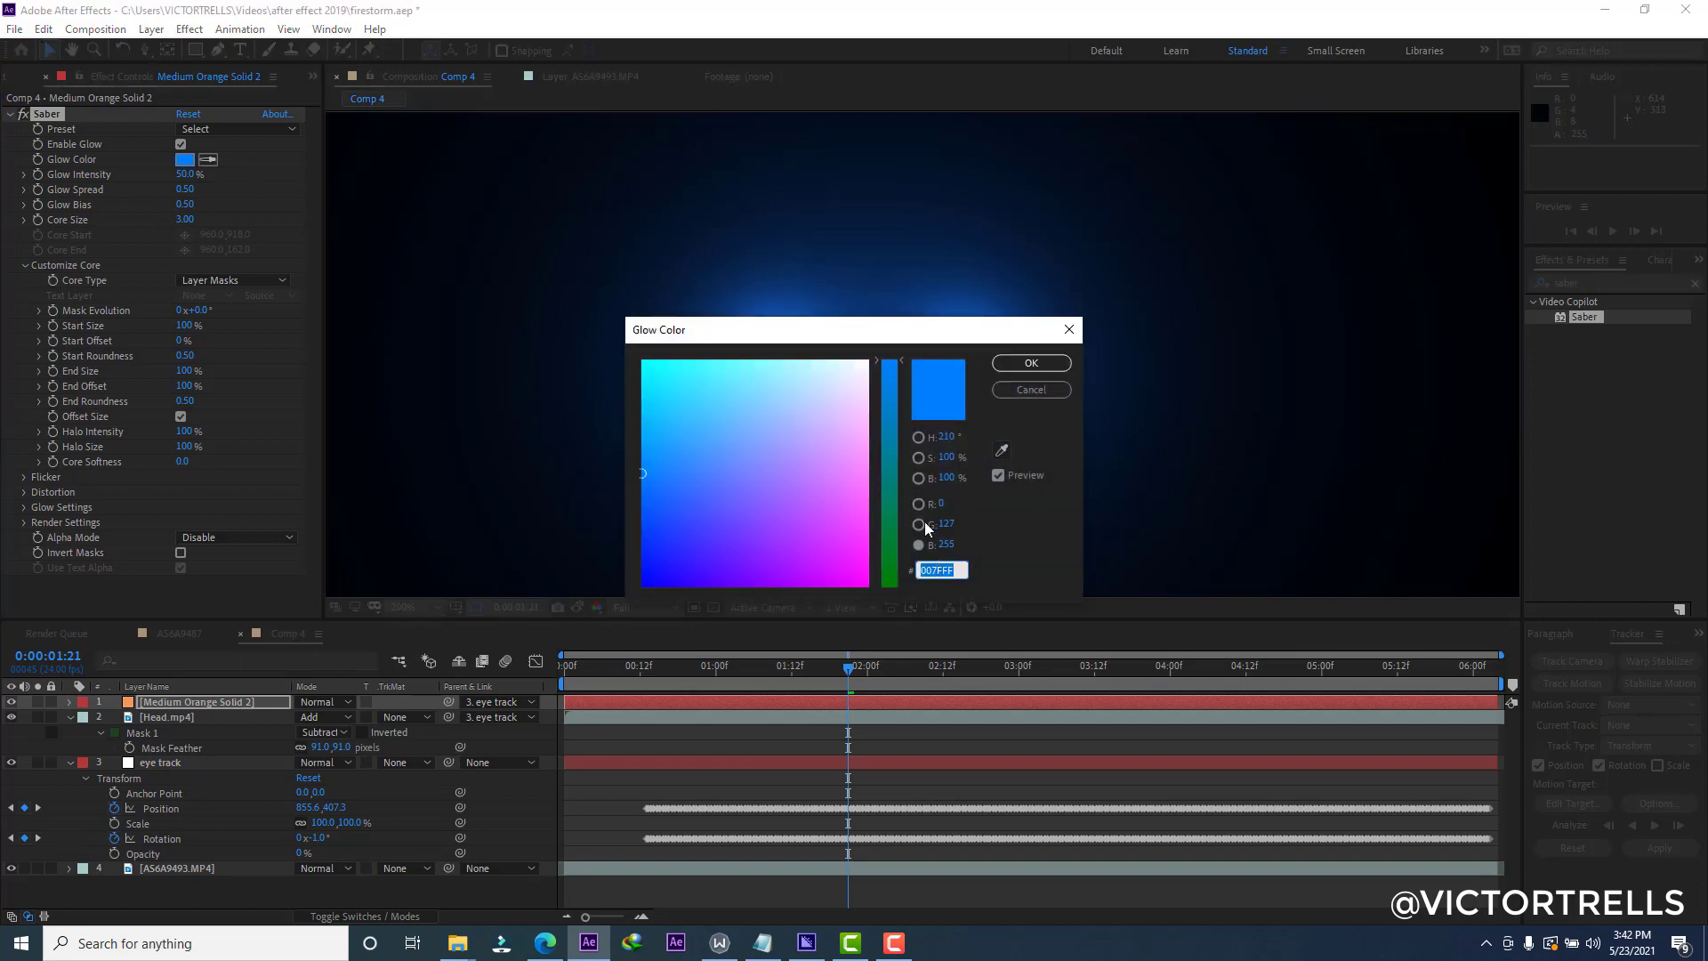
Set Saber's Glow Color to orange FF8300.
click(869, 580)
drag(886, 568, 907, 604)
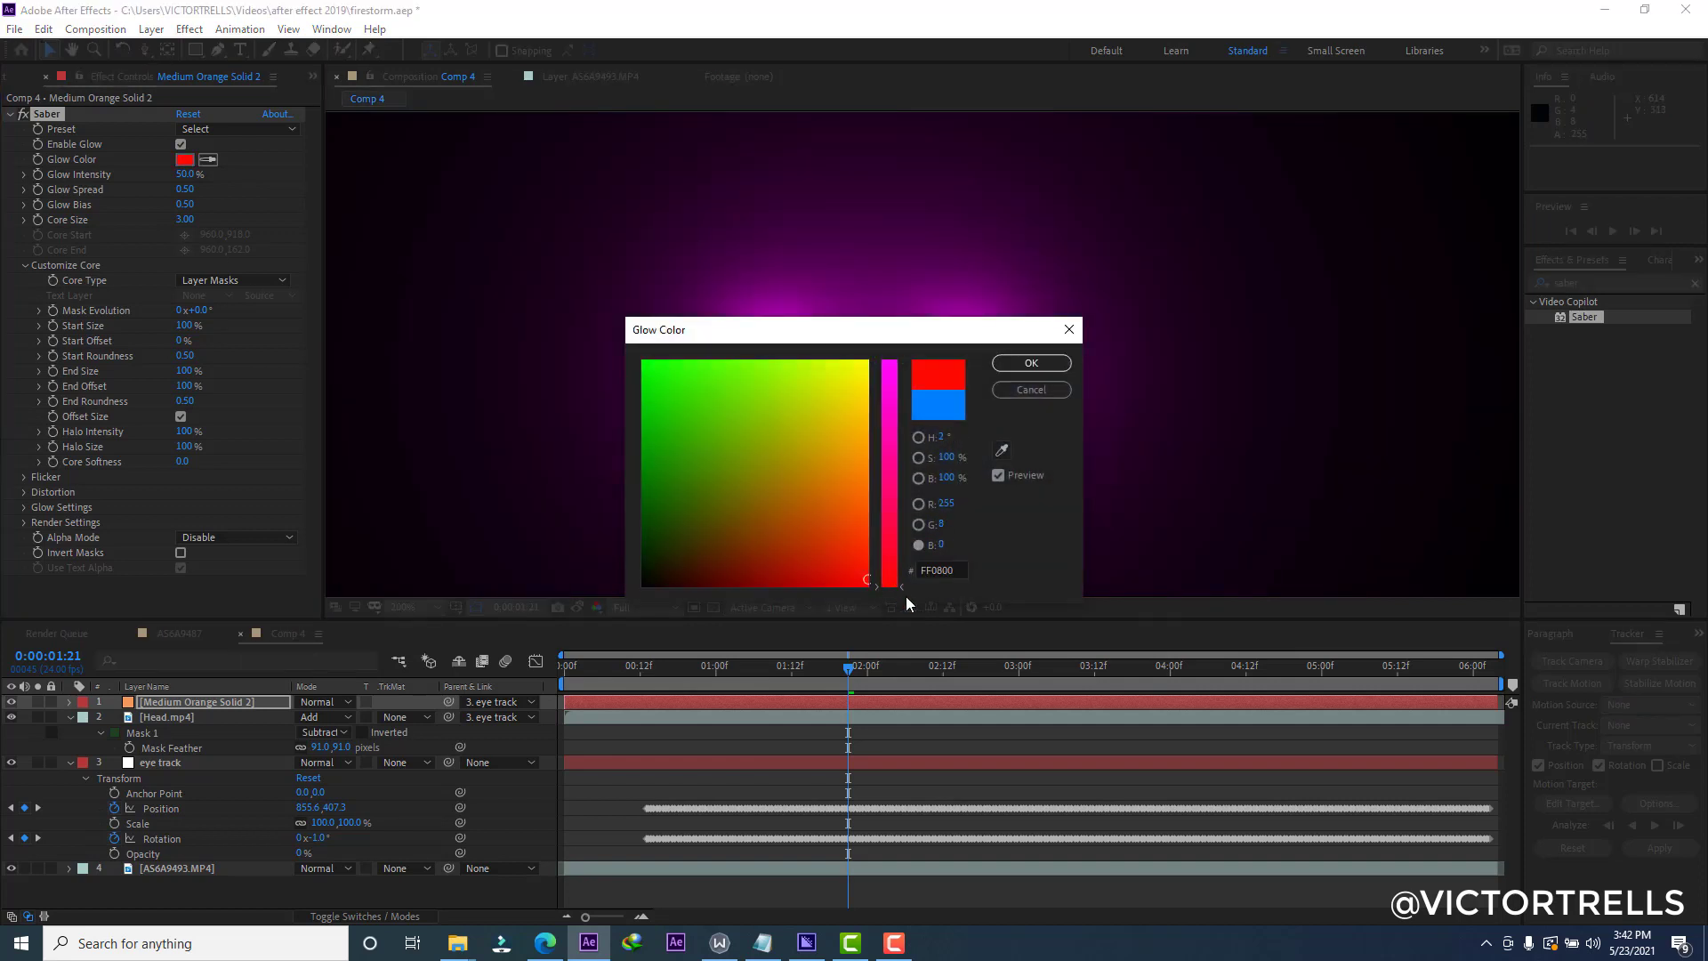
drag(917, 341, 1118, 445)
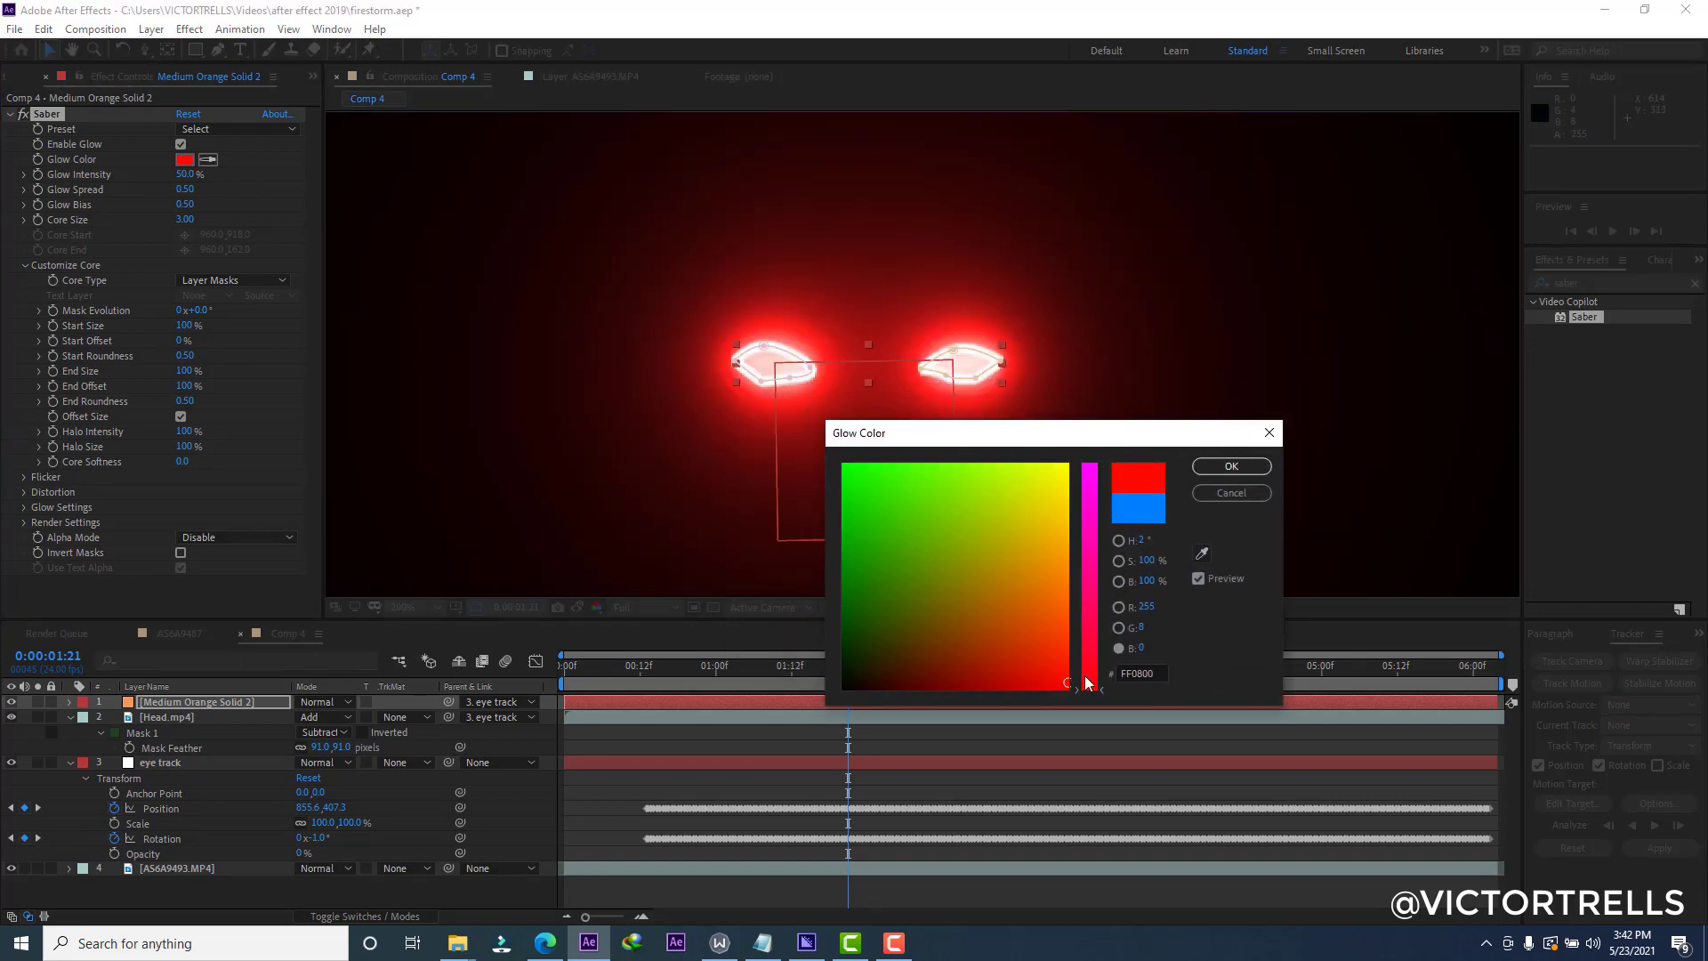
click(1070, 573)
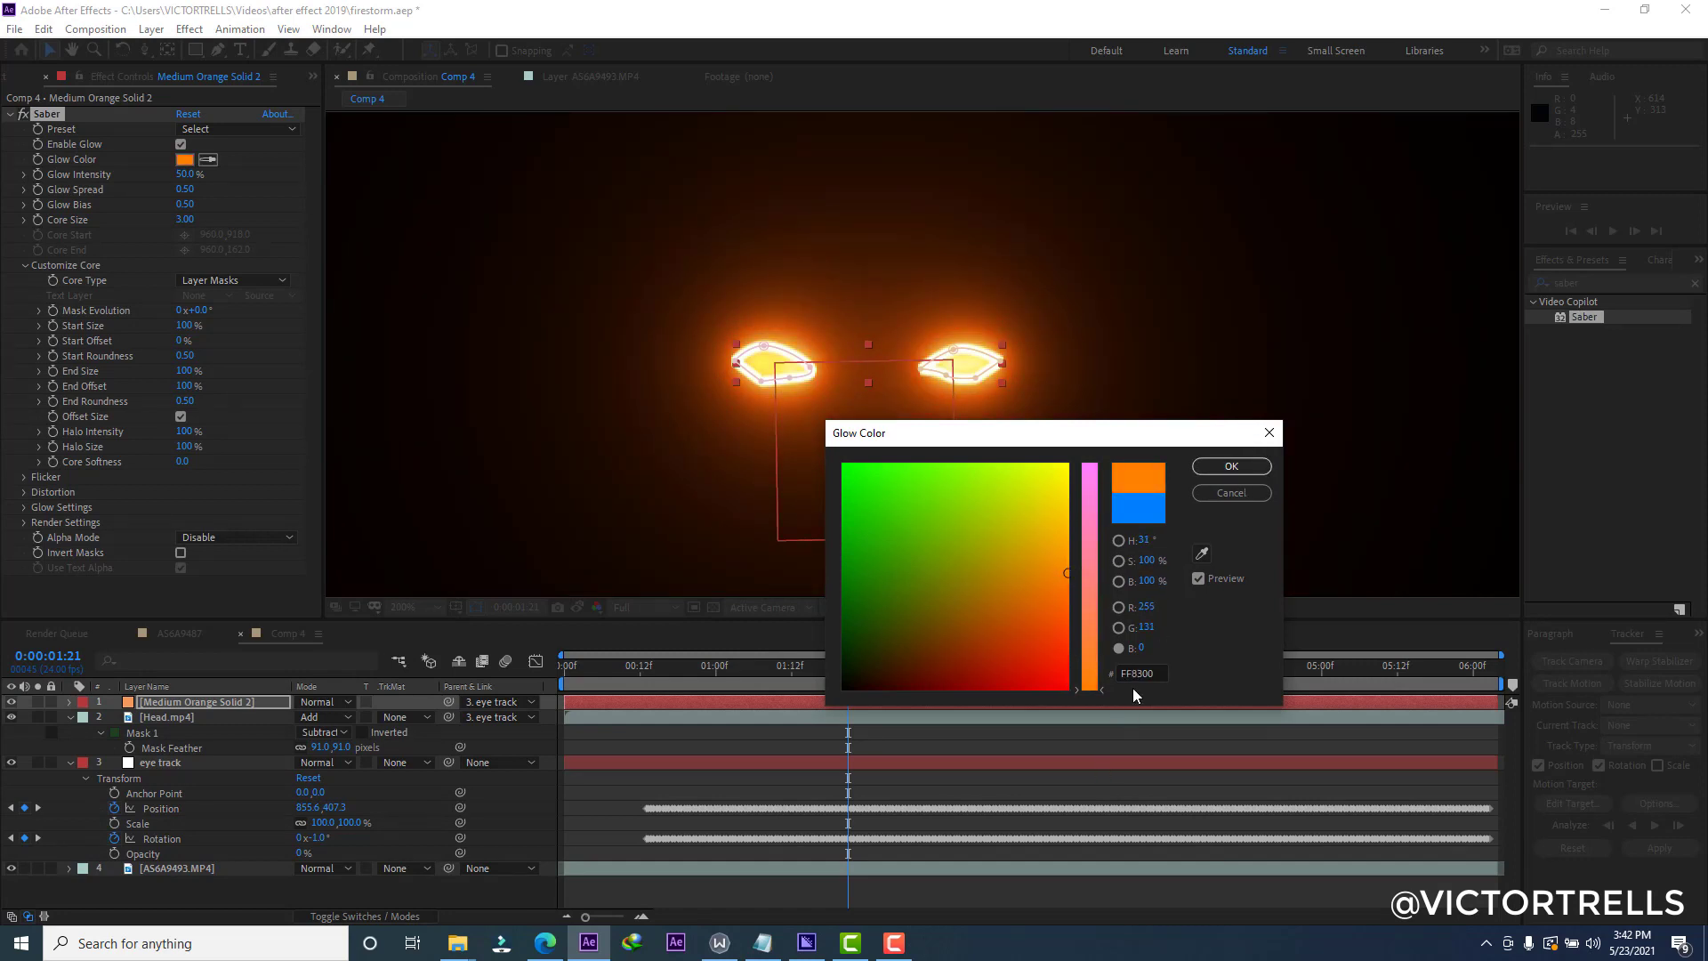
click(1231, 467)
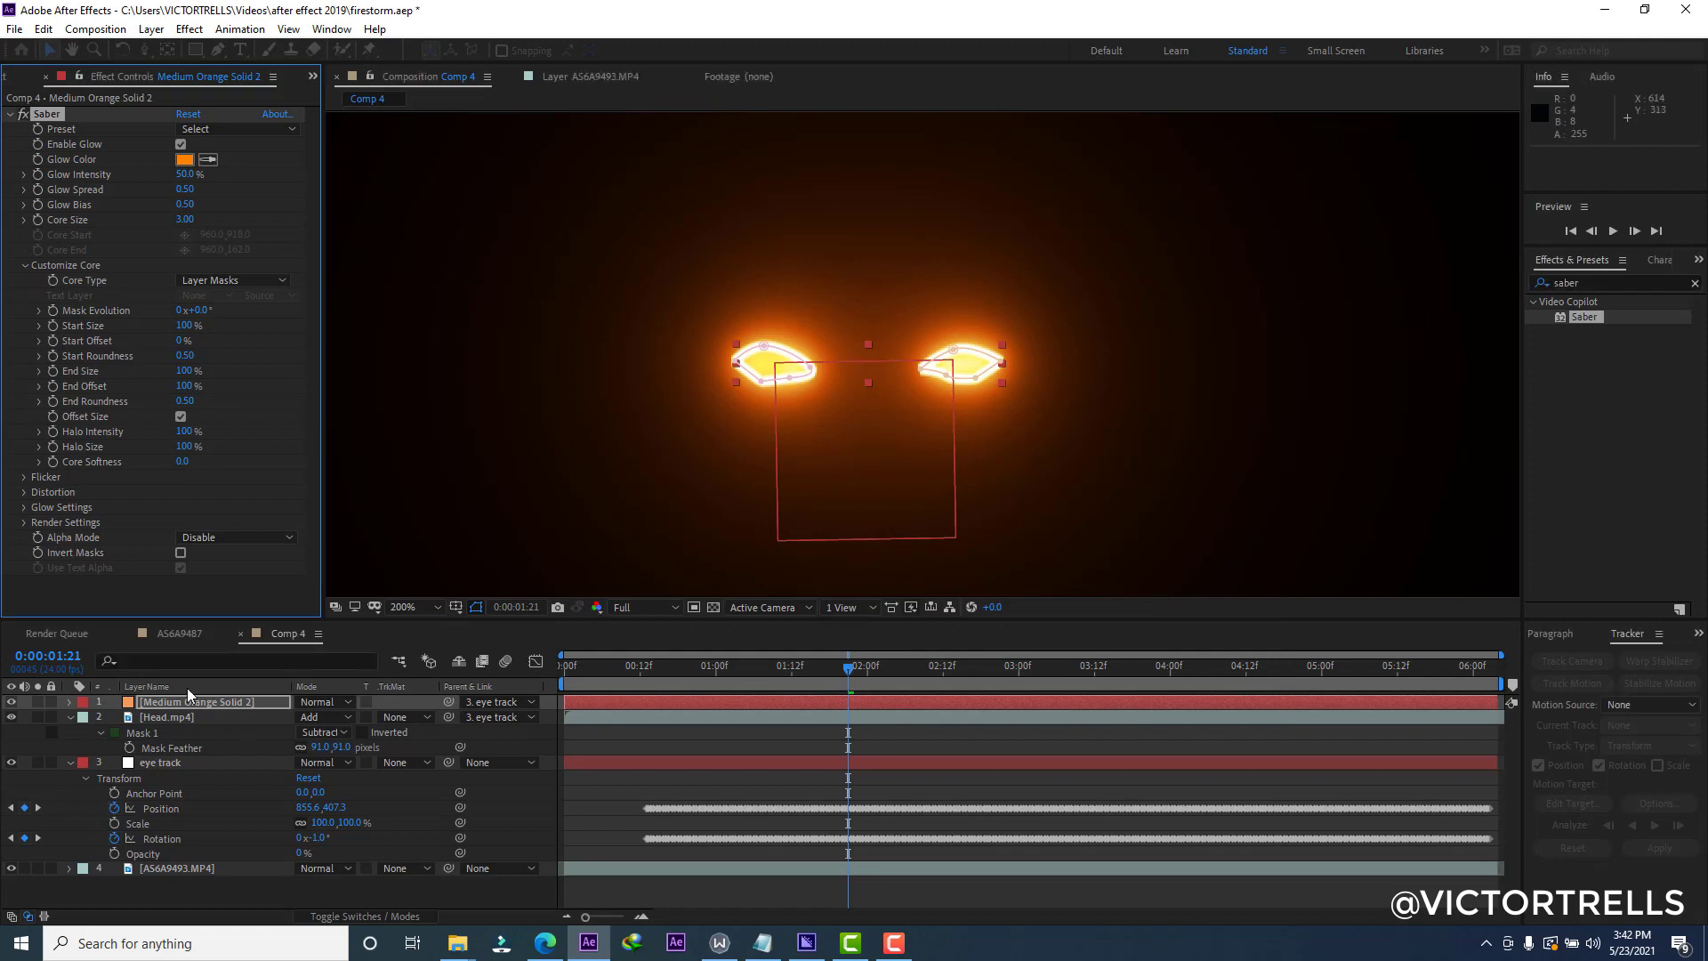
Set the orange solid's blending mode to Add and deselect it with the whole frame in view.
click(315, 703)
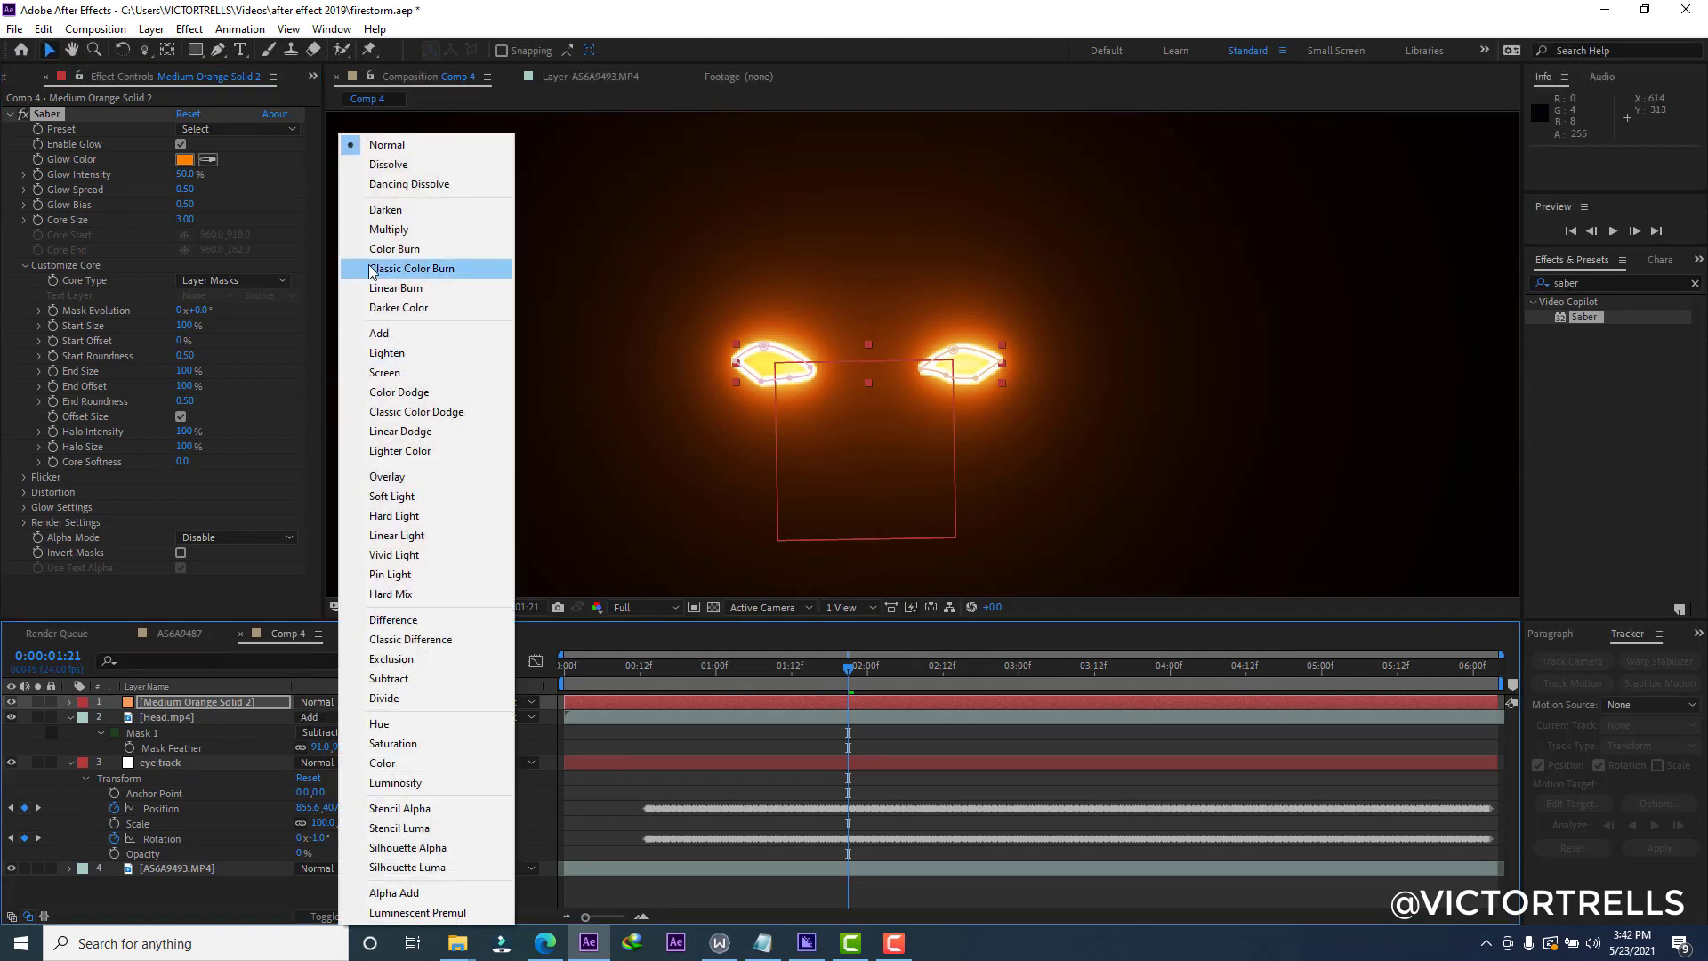
click(381, 332)
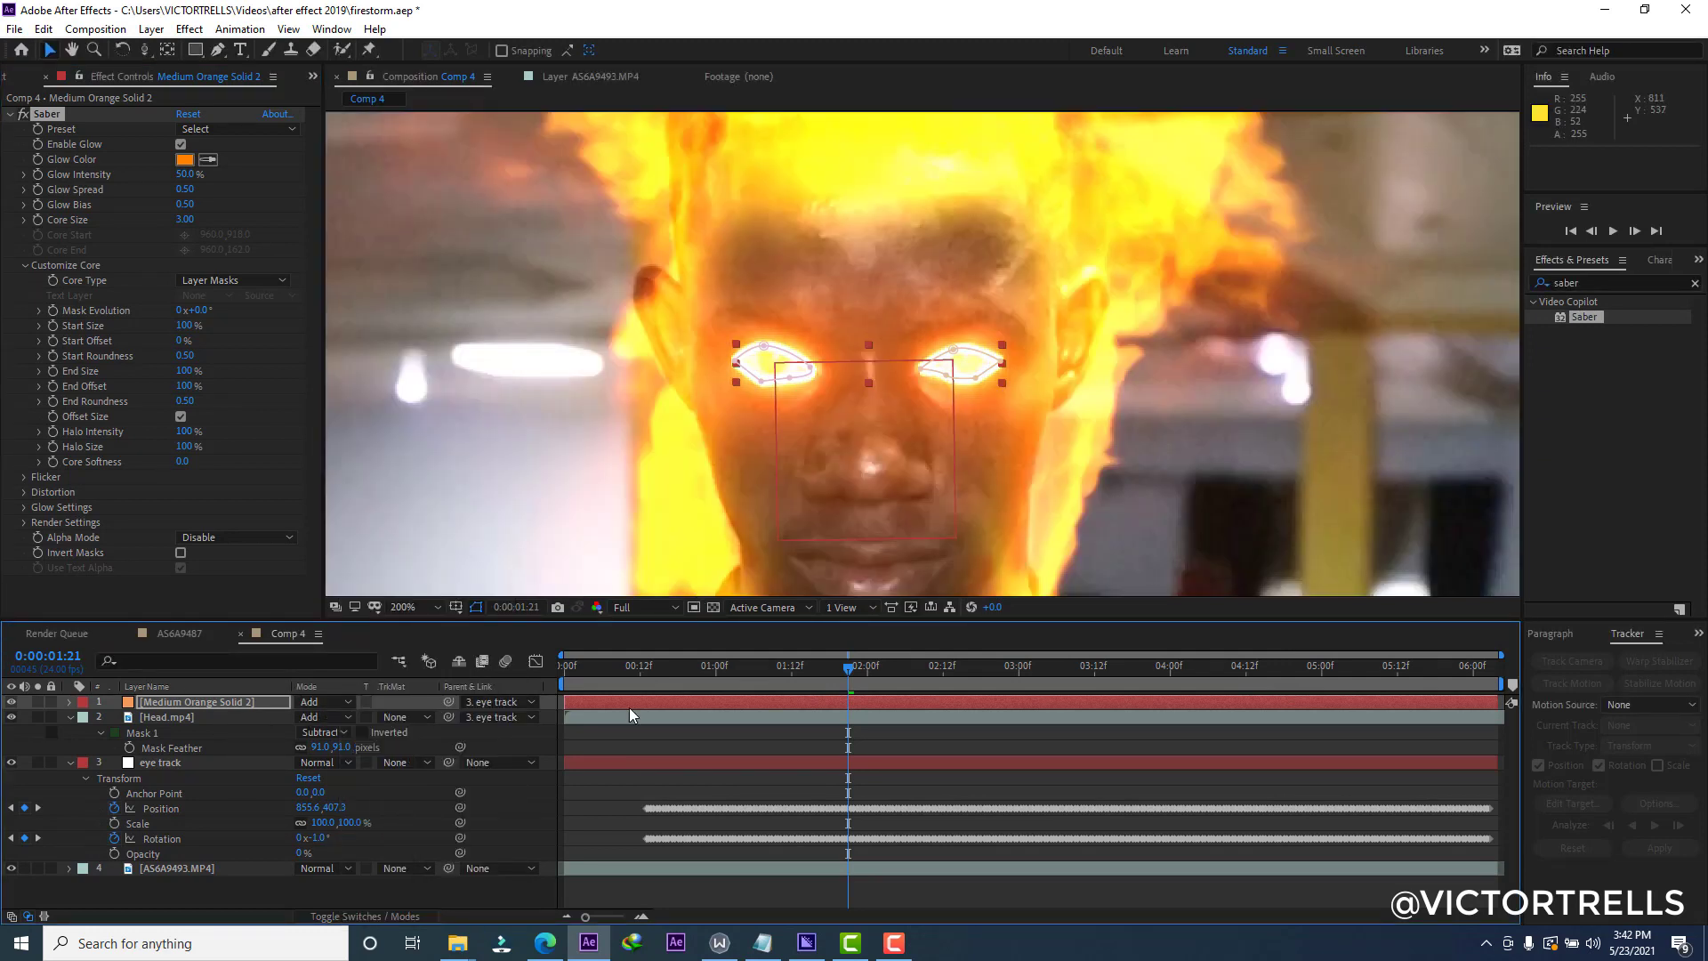
click(413, 610)
click(430, 318)
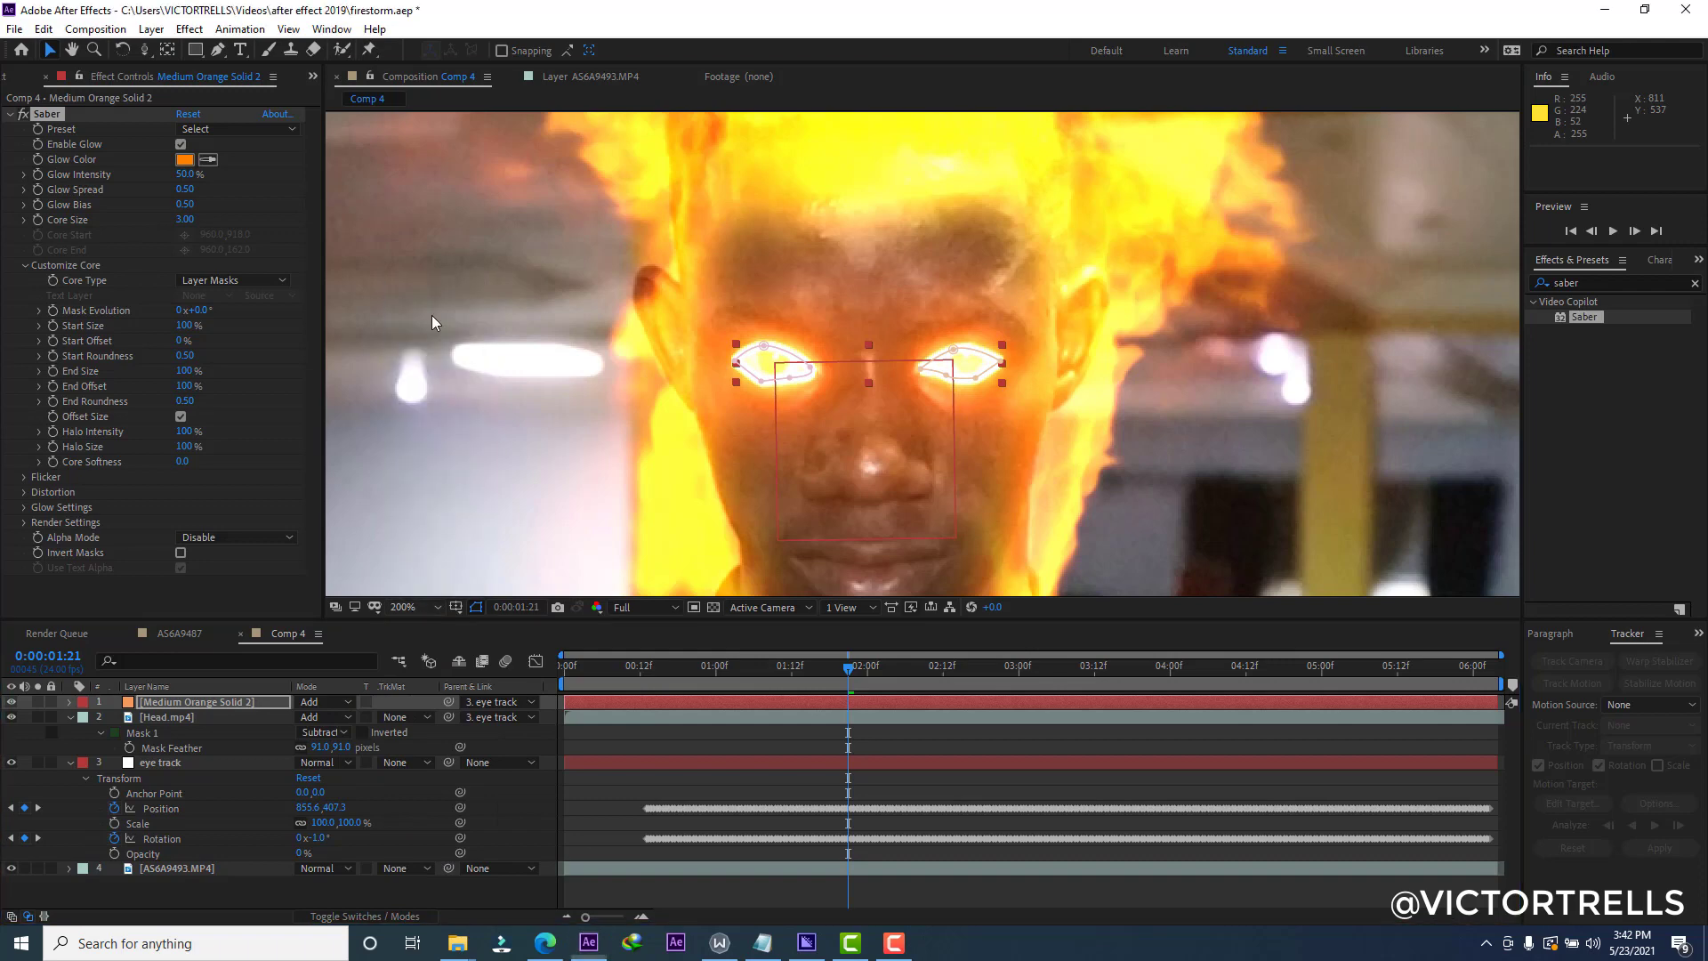
click(872, 776)
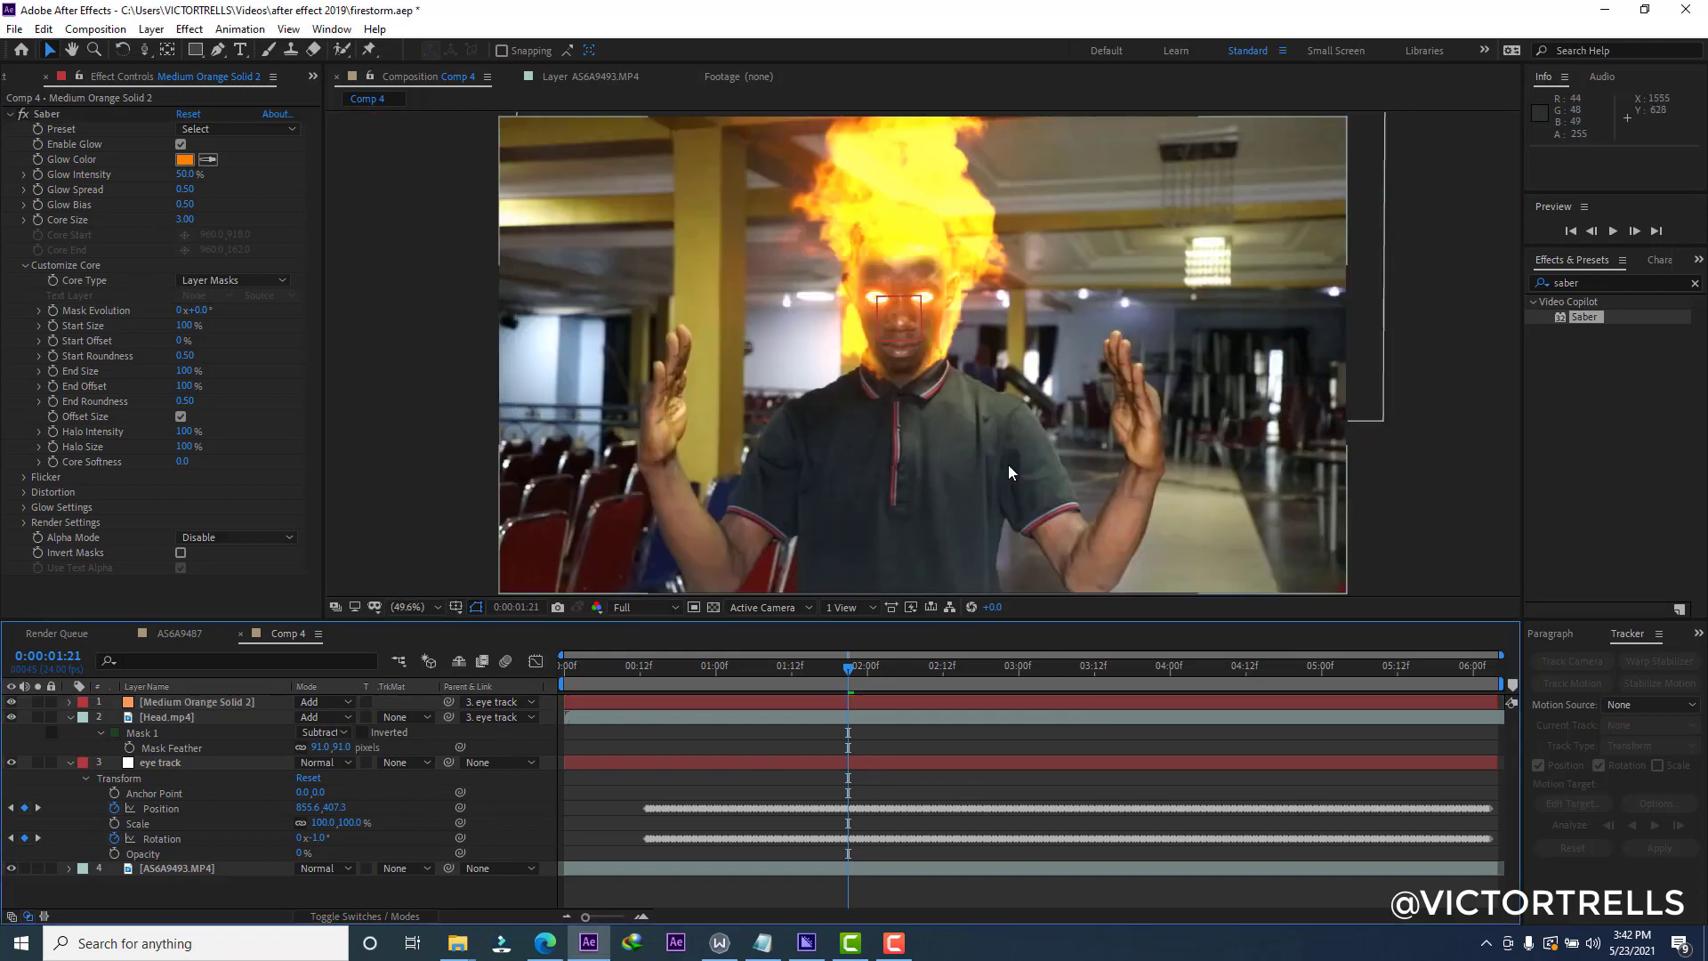
Preview the composition's opening at Quarter resolution and shift the Head.mp4 layer to start at 0:00:00:12.
key(space)
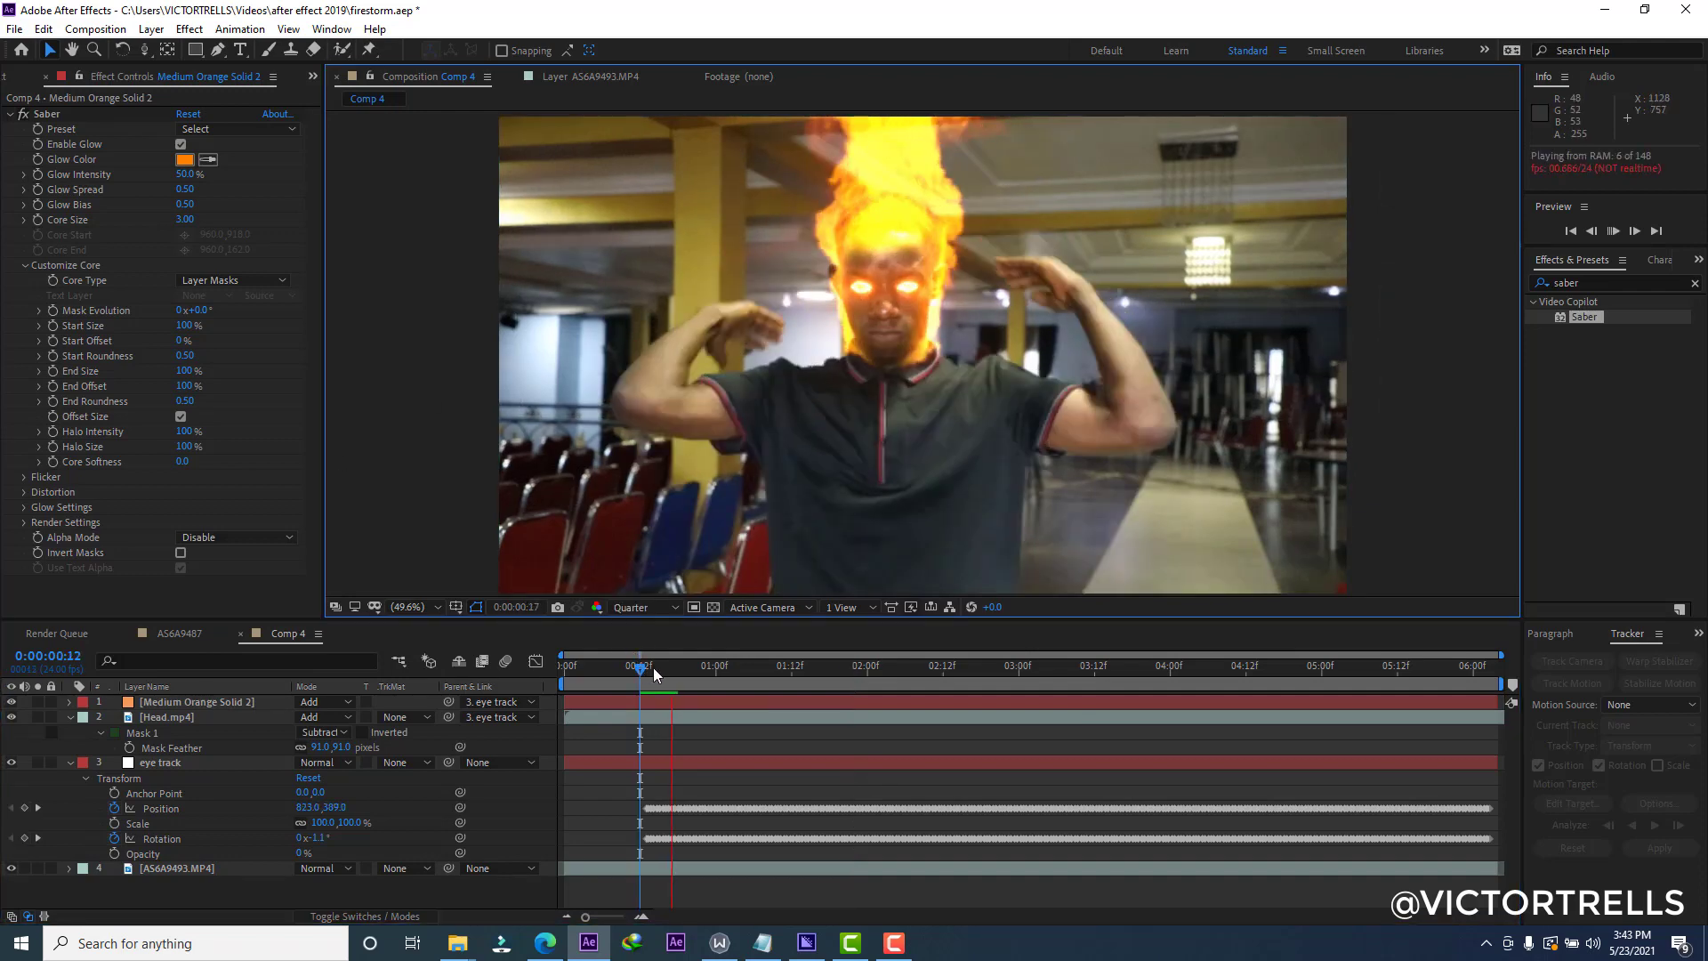
drag(653, 667, 691, 719)
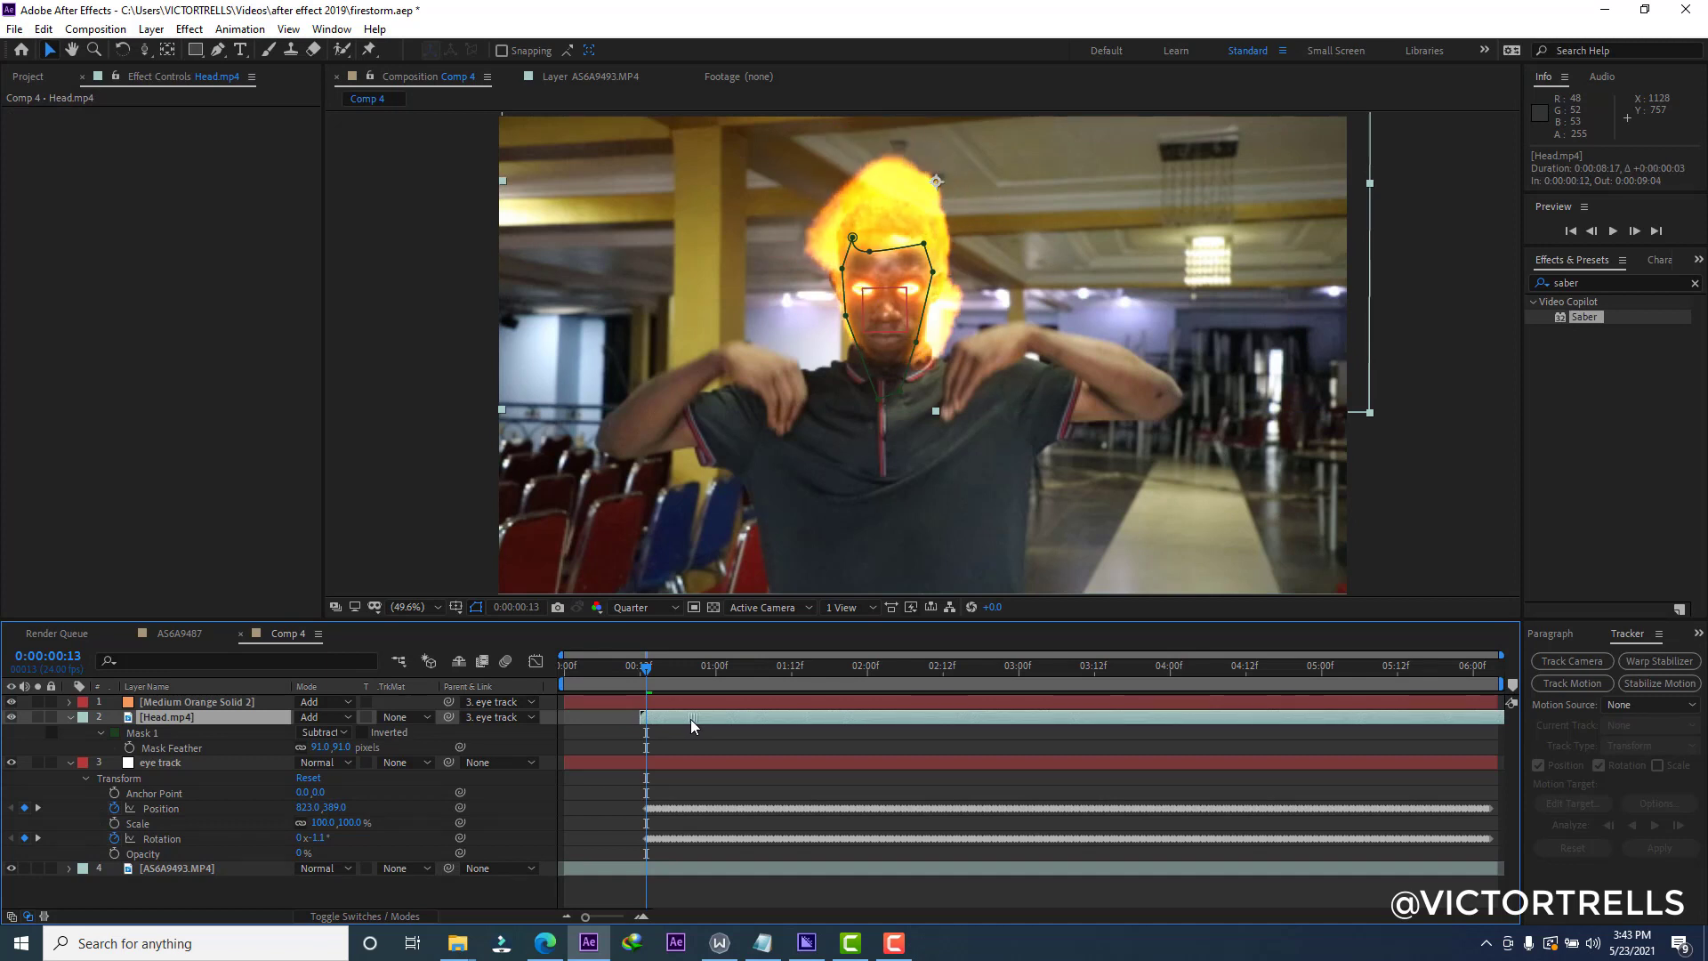
Shift the Head.mp4 layer to start at 0:00:00:17 and preview the onset of the head fire.
key(space)
click(632, 664)
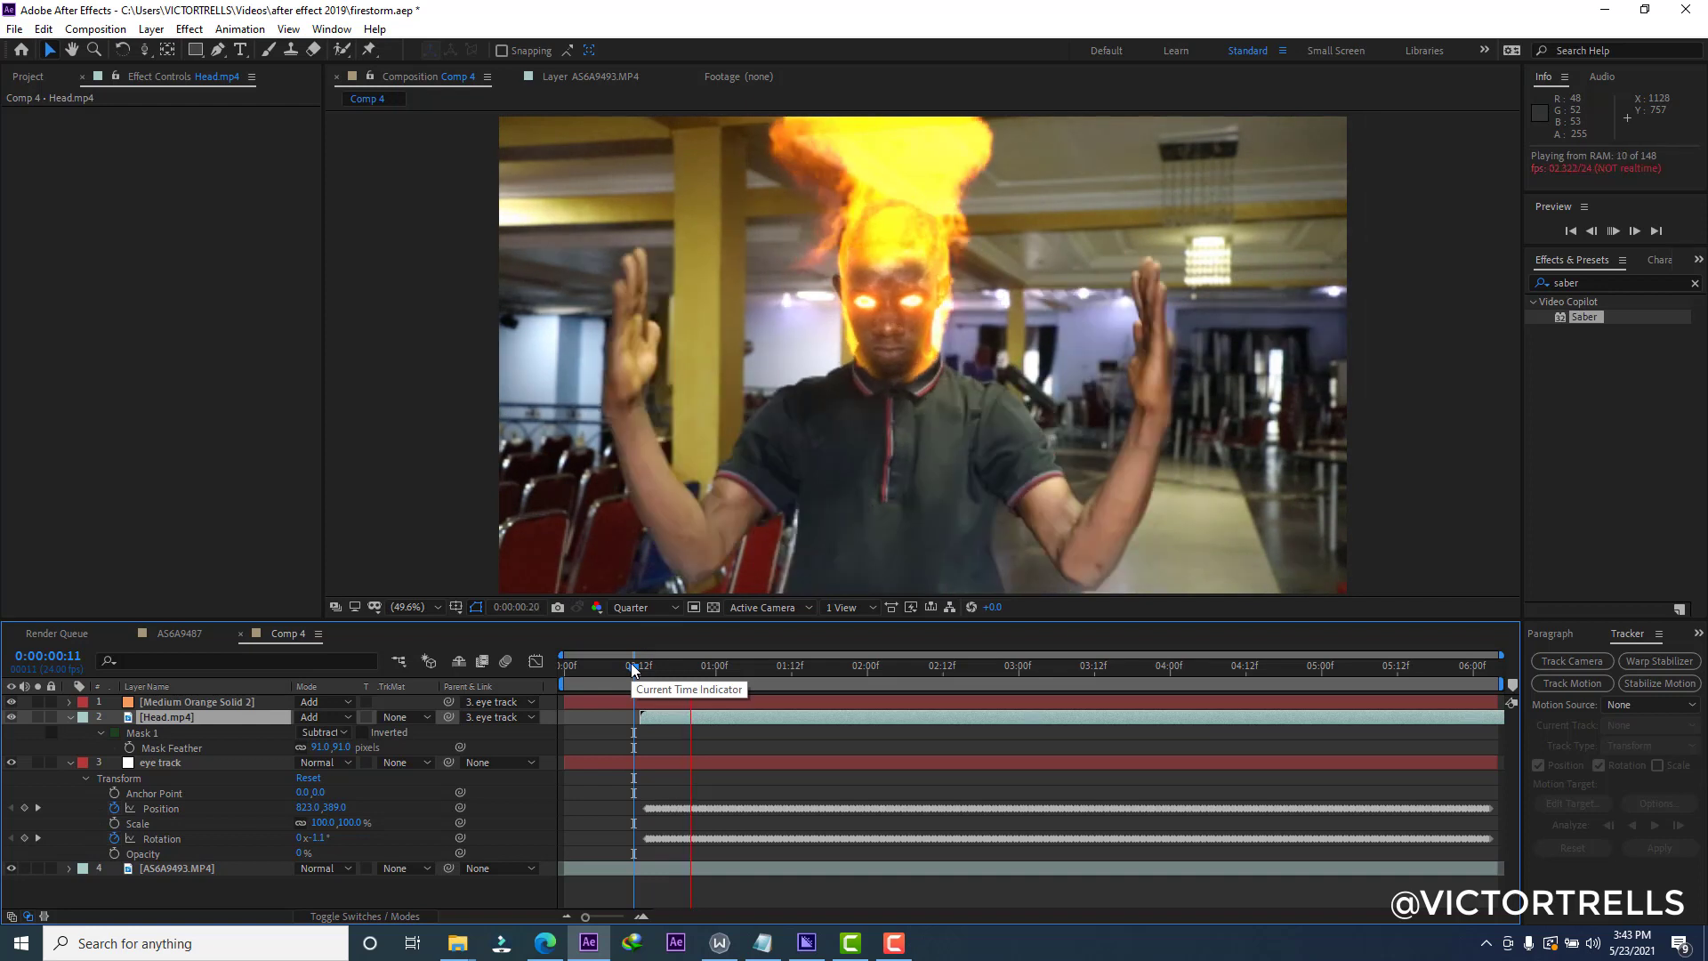
key(space)
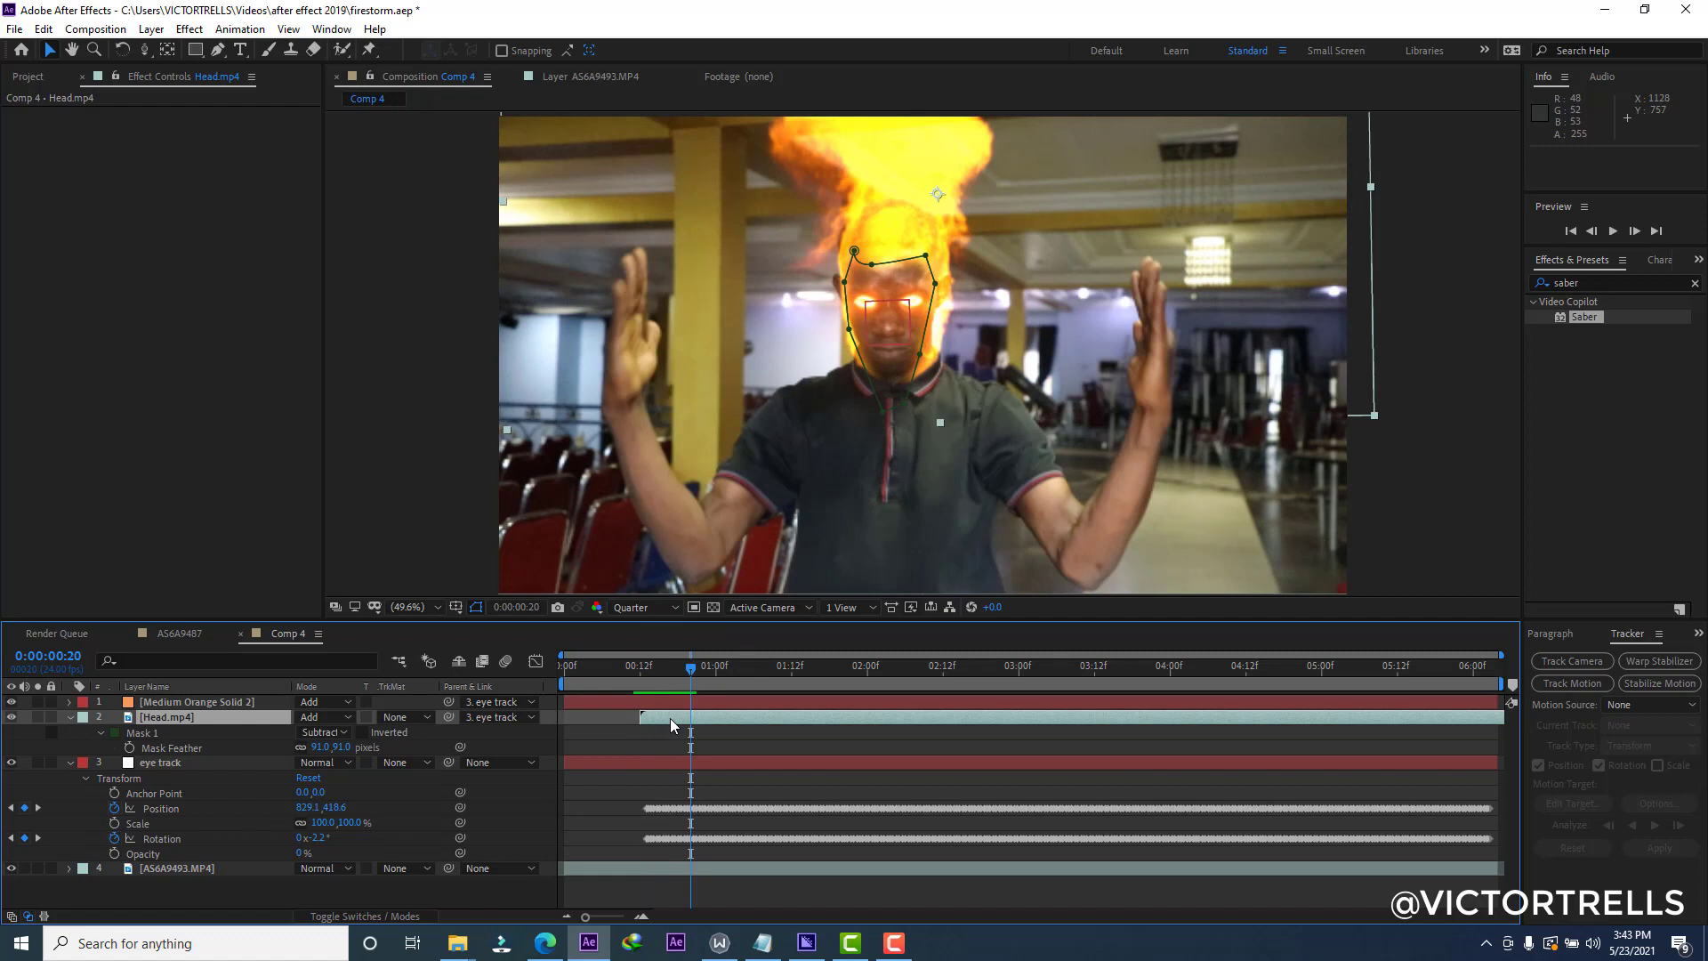
drag(671, 725, 702, 725)
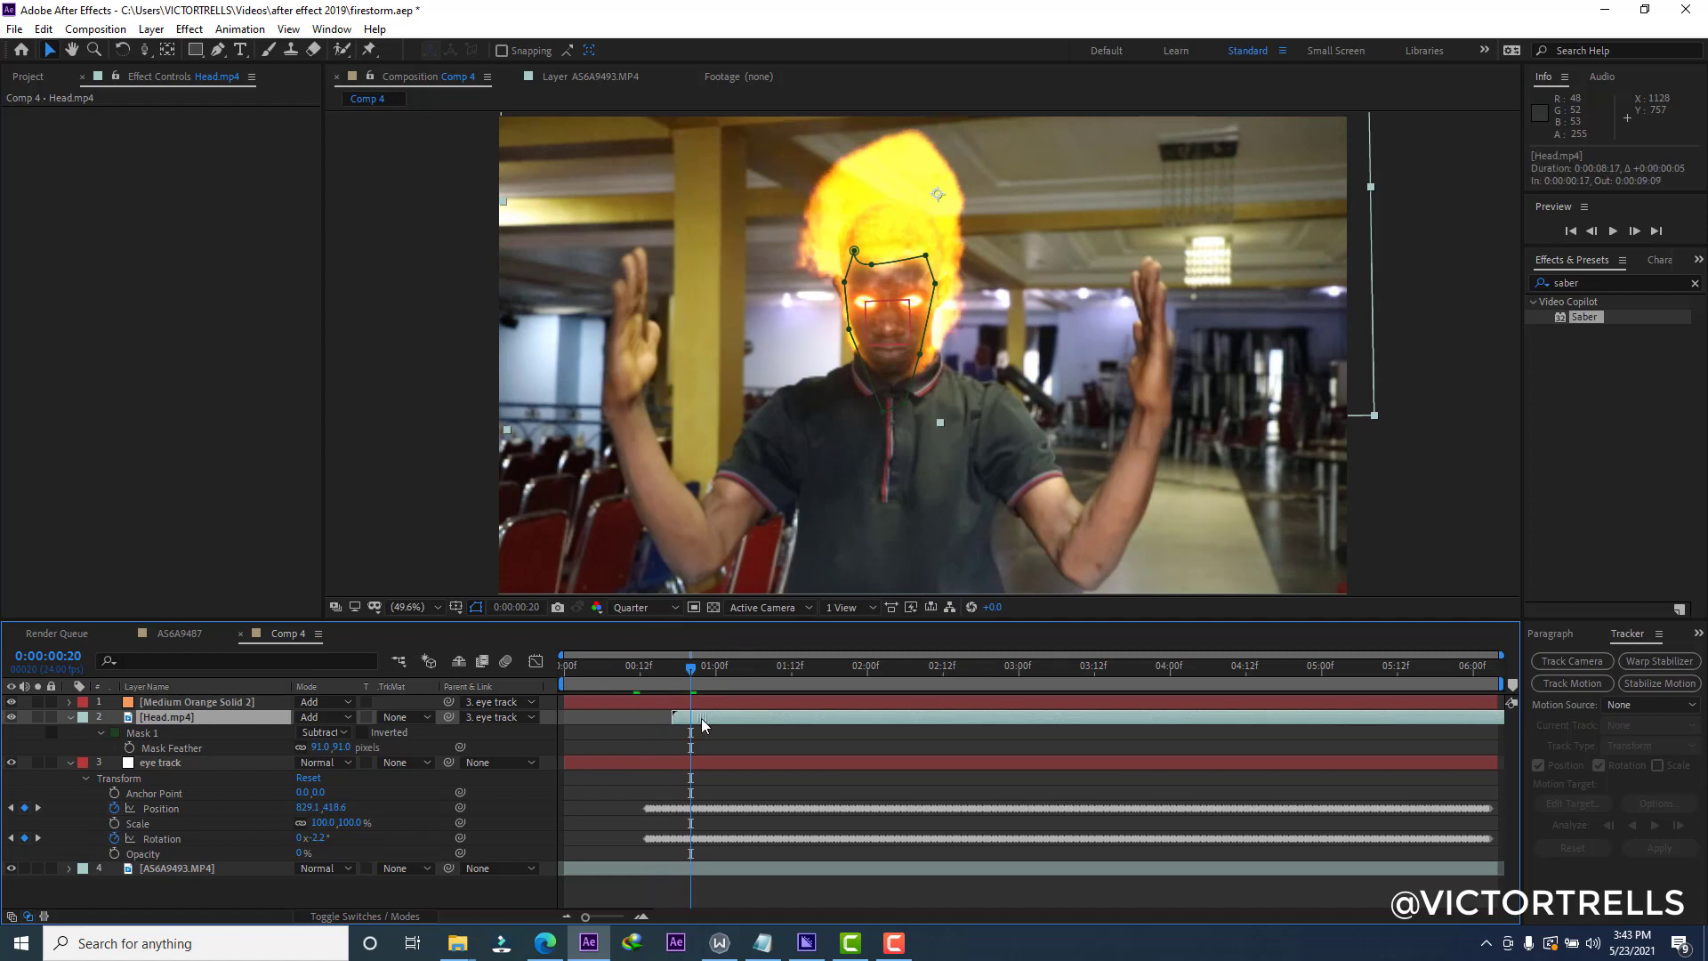
click(651, 667)
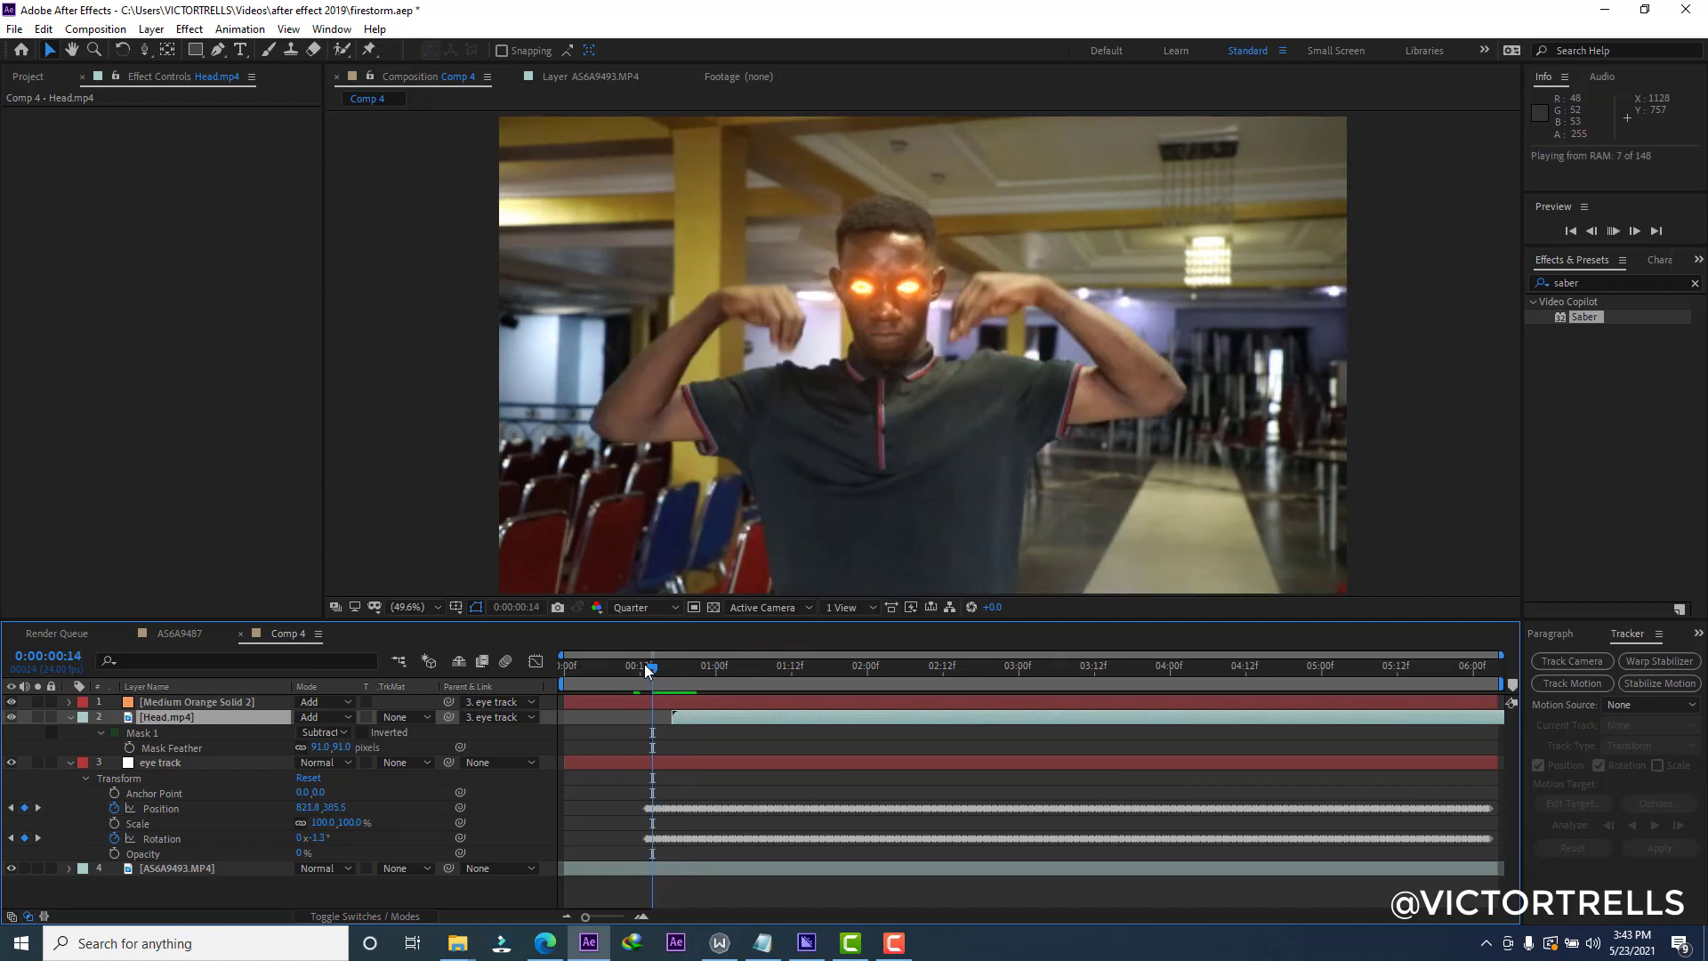
key(space)
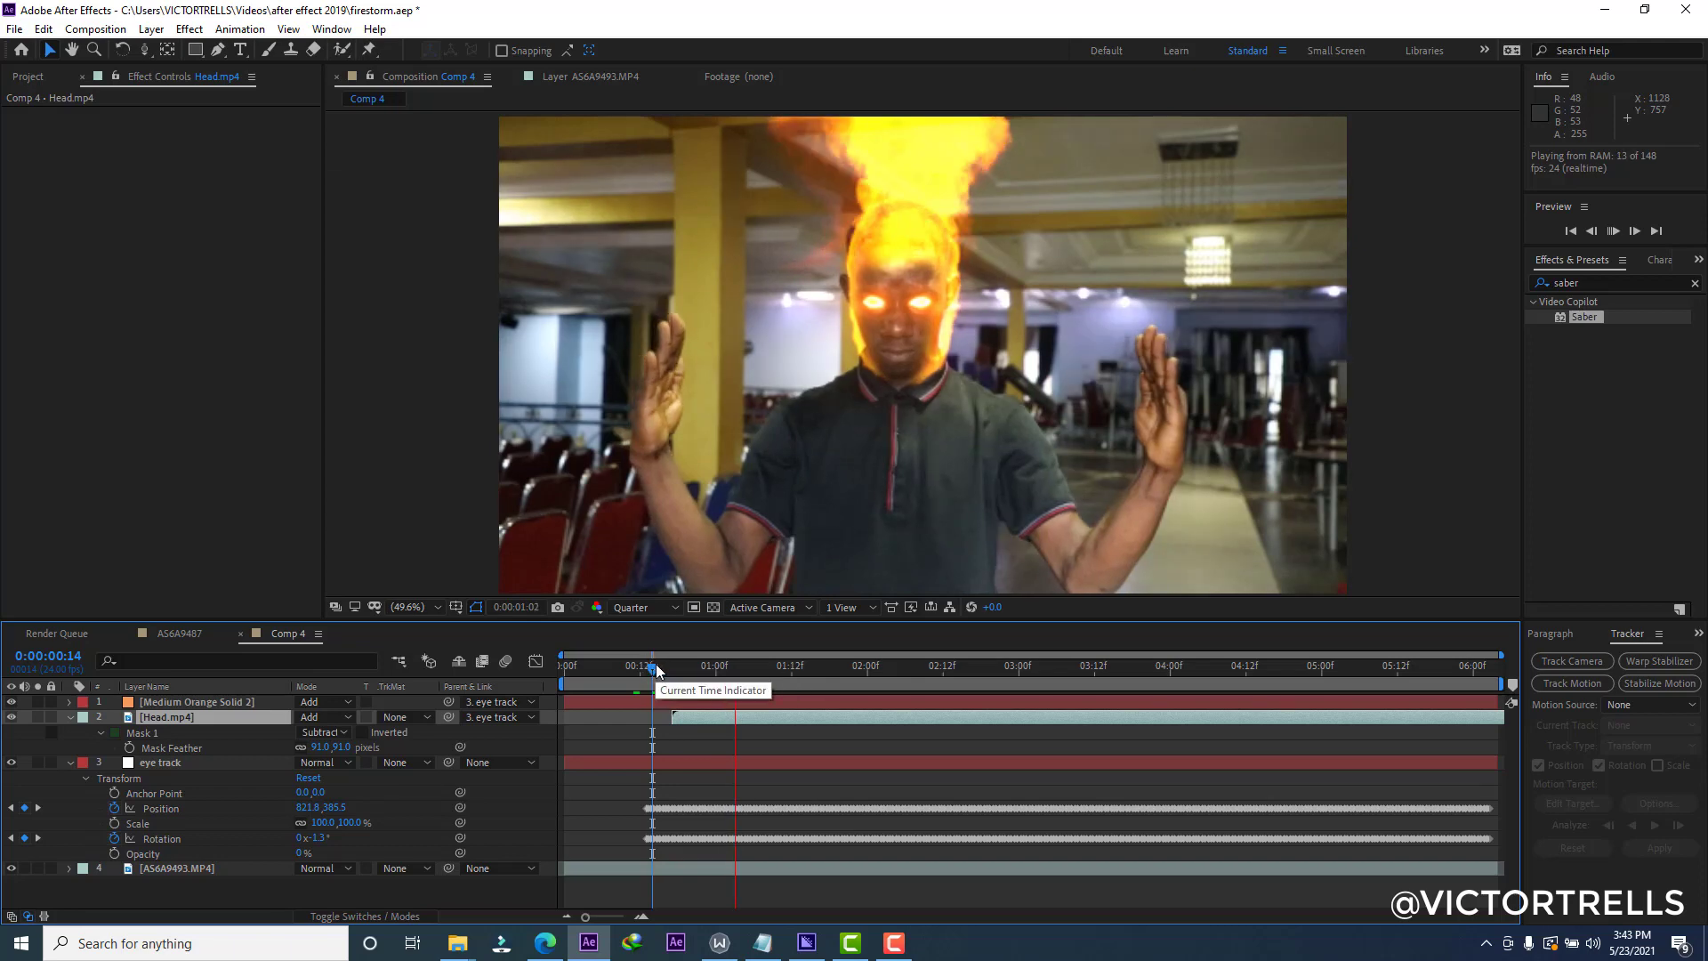
click(663, 672)
key(space)
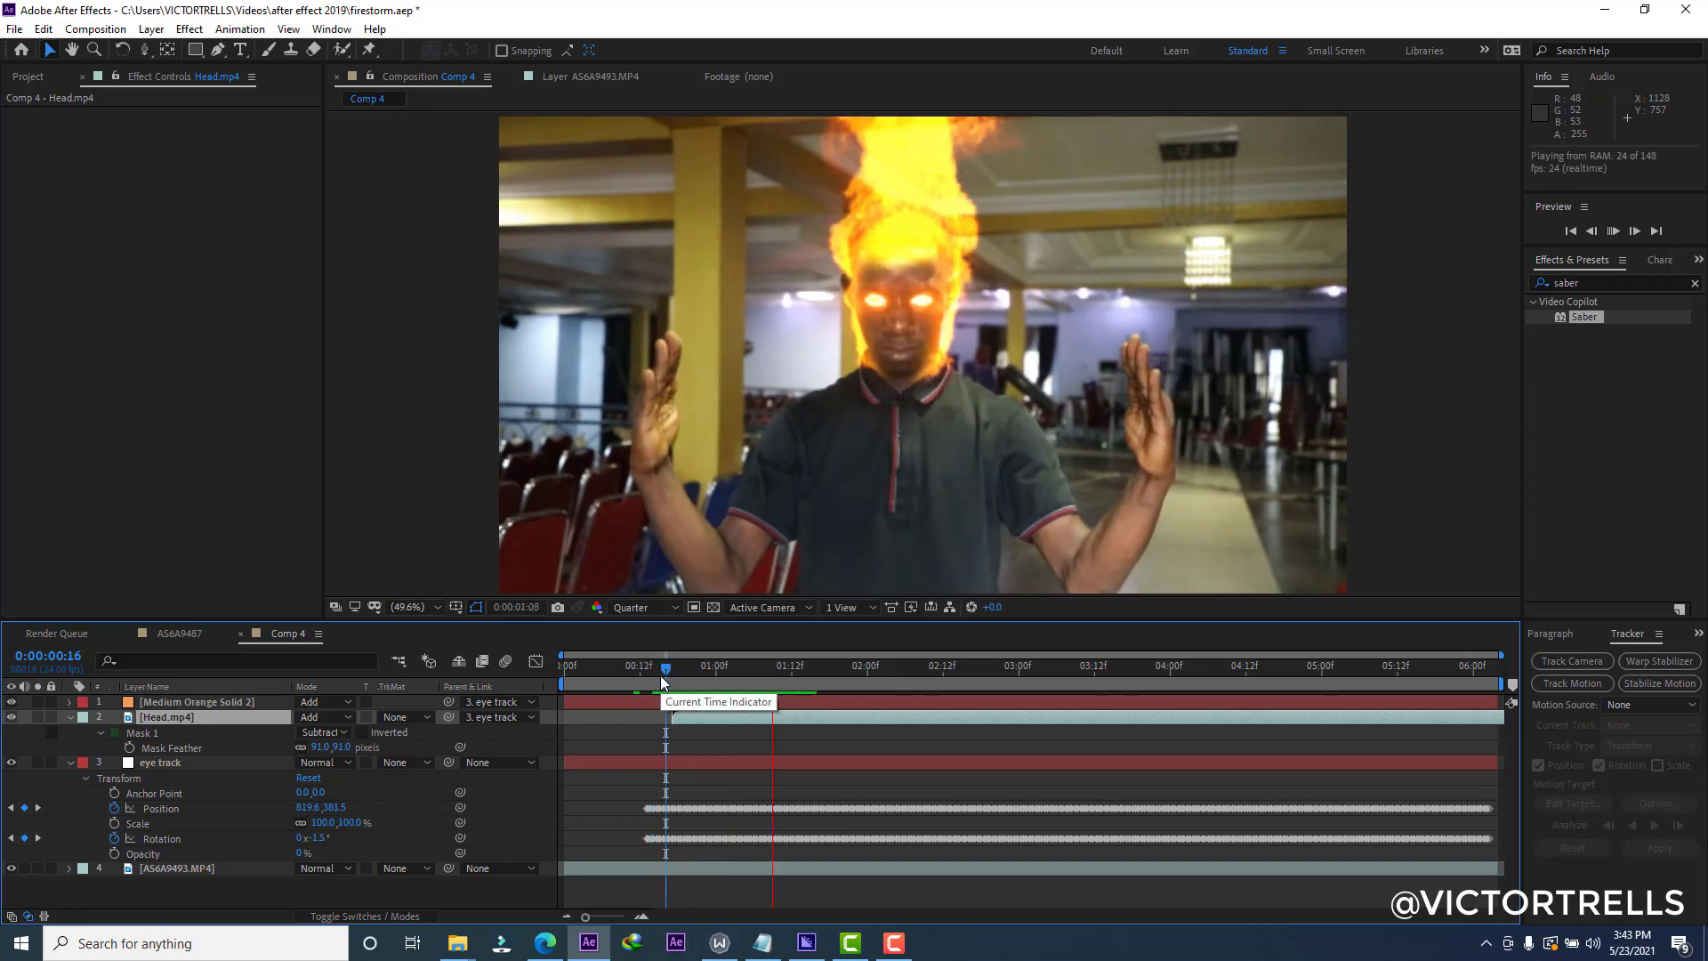
drag(663, 668, 771, 698)
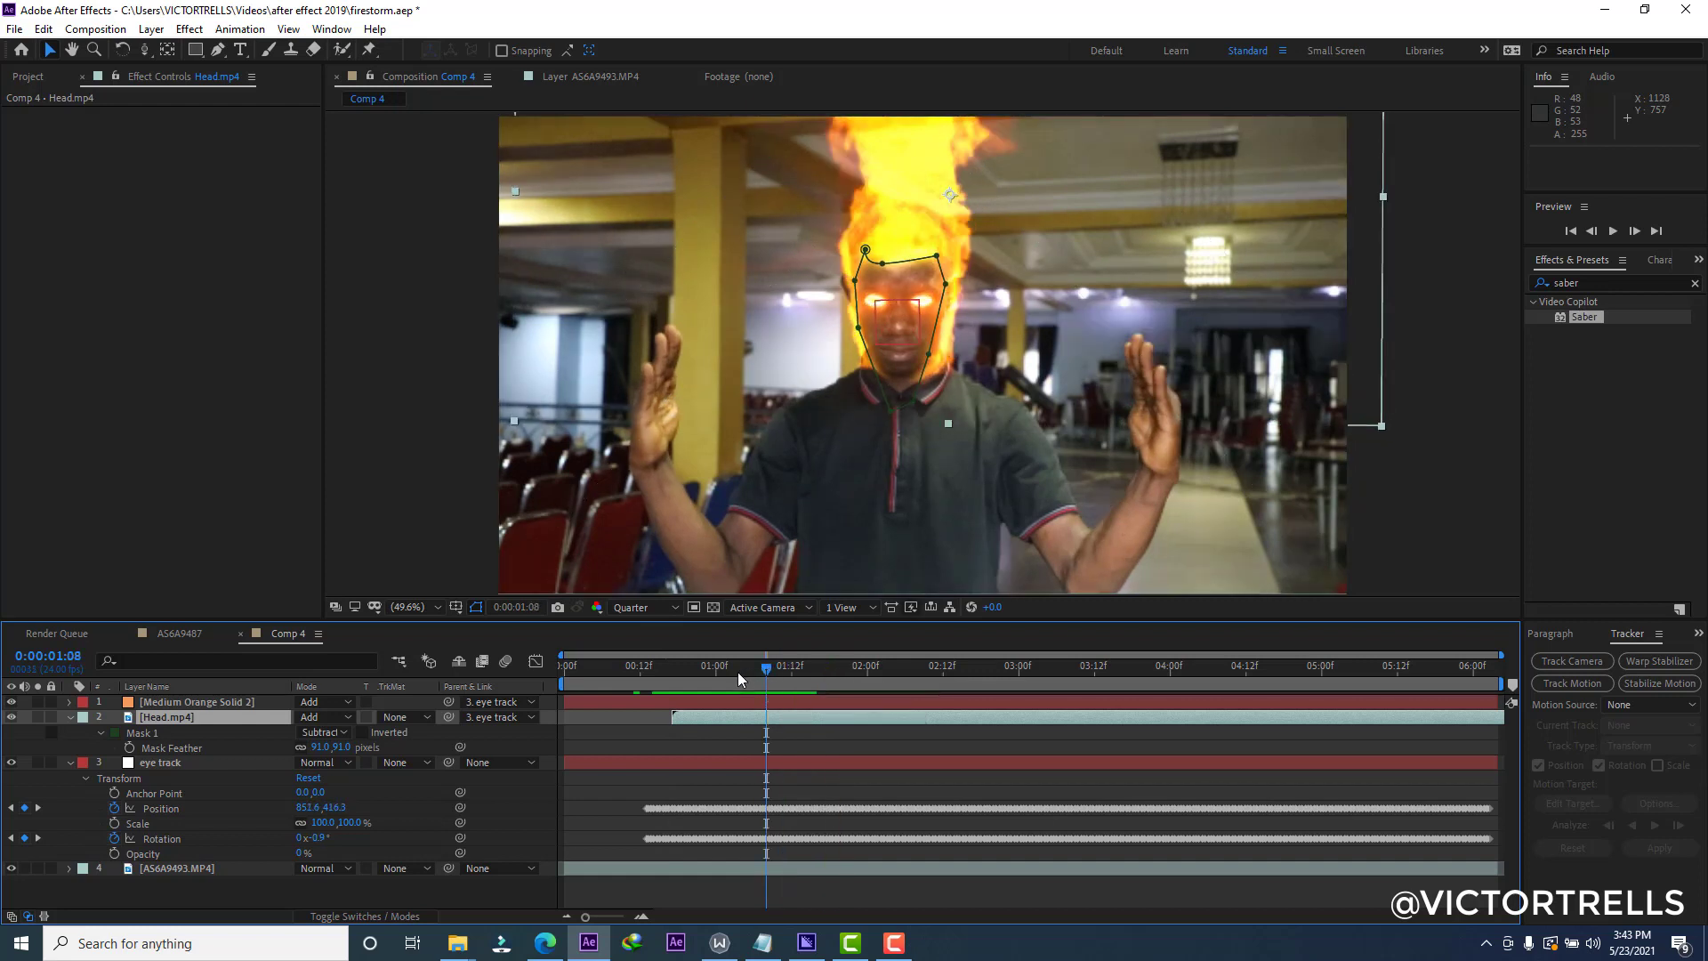
drag(741, 678, 775, 667)
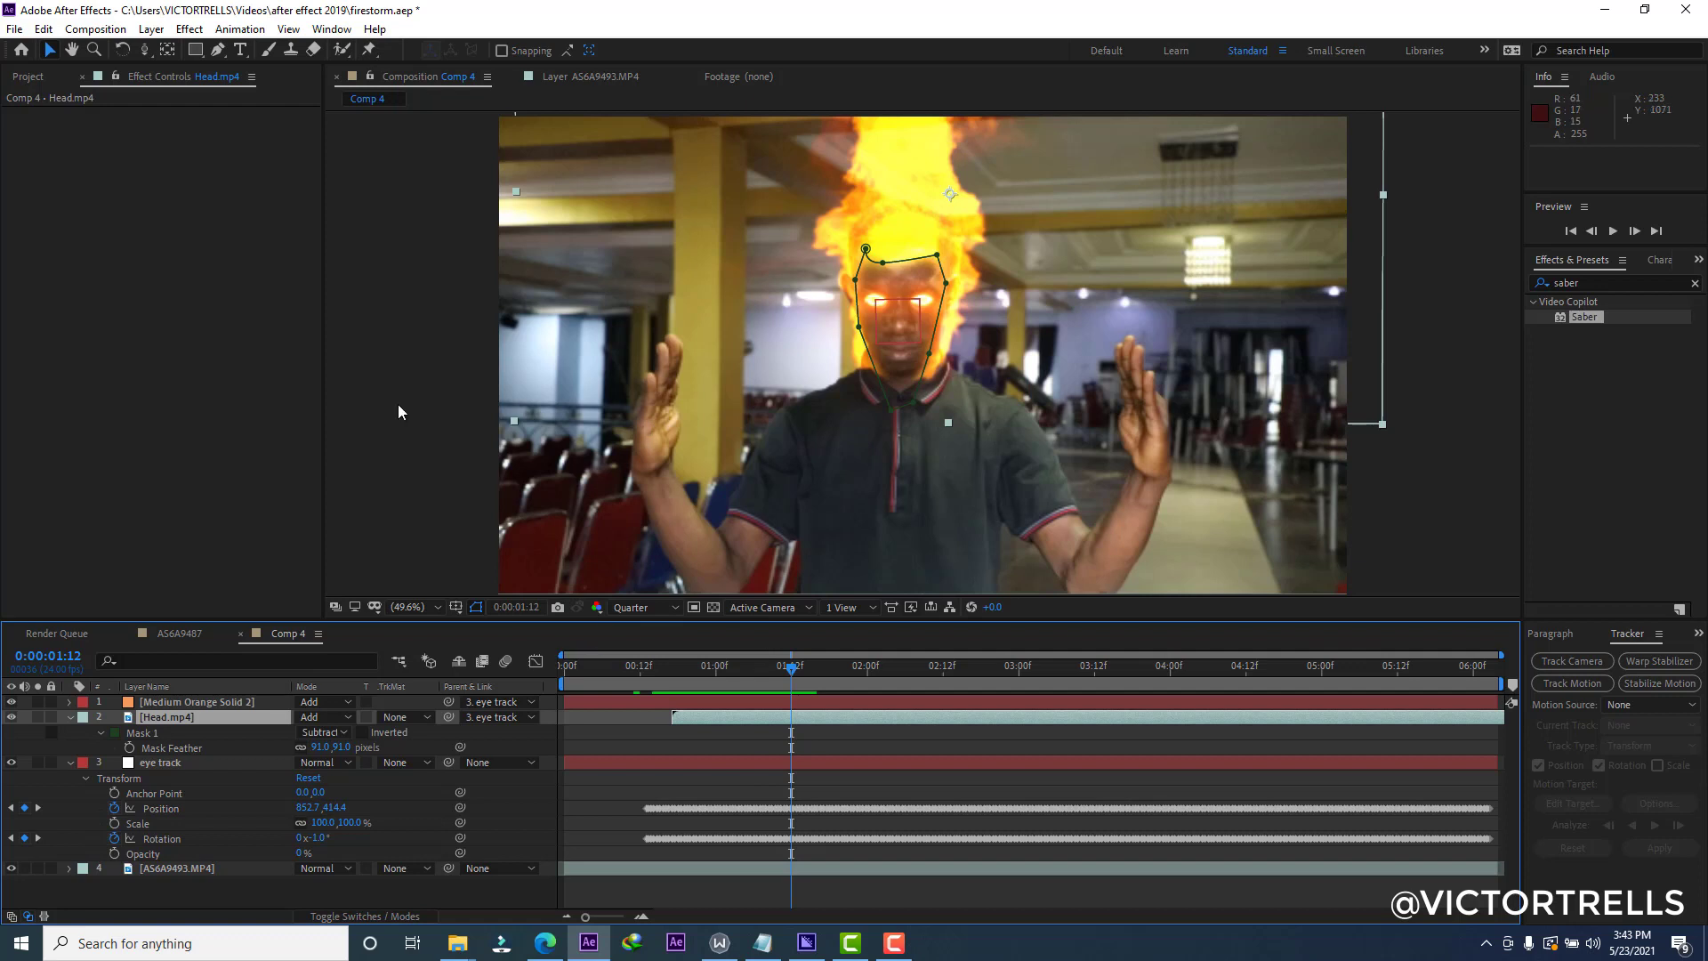
Add Right Hand.mp4 to Comp 4 as the uppermost layer and scale it to 39%.
click(28, 77)
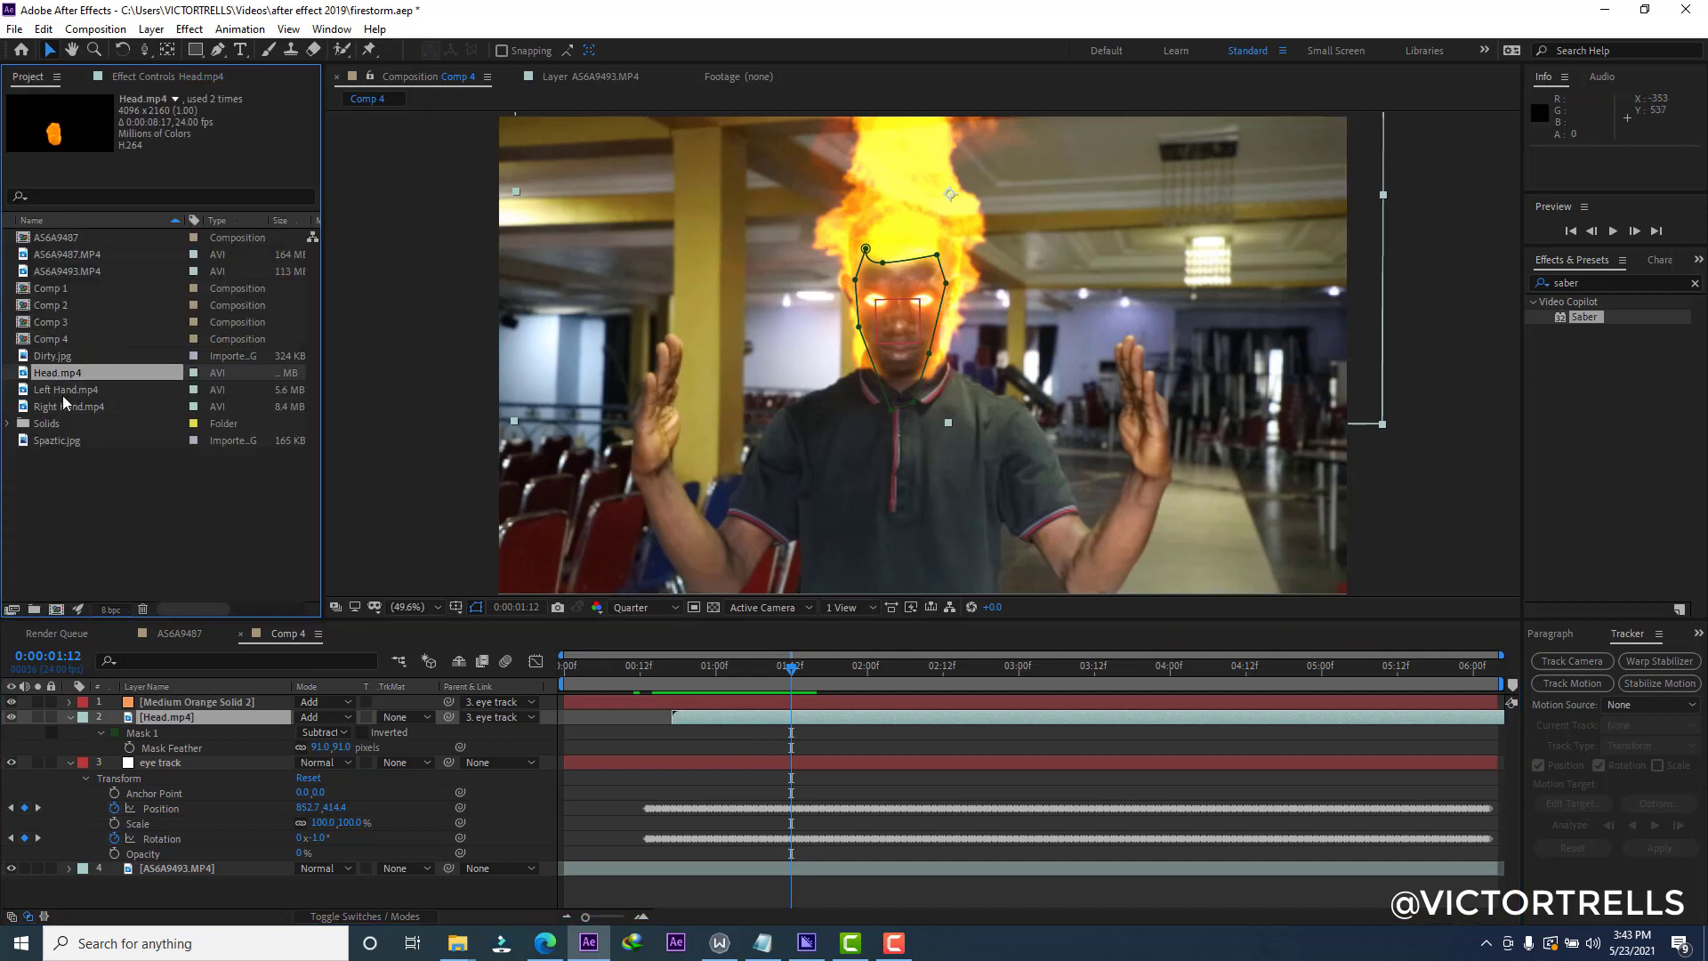
click(77, 391)
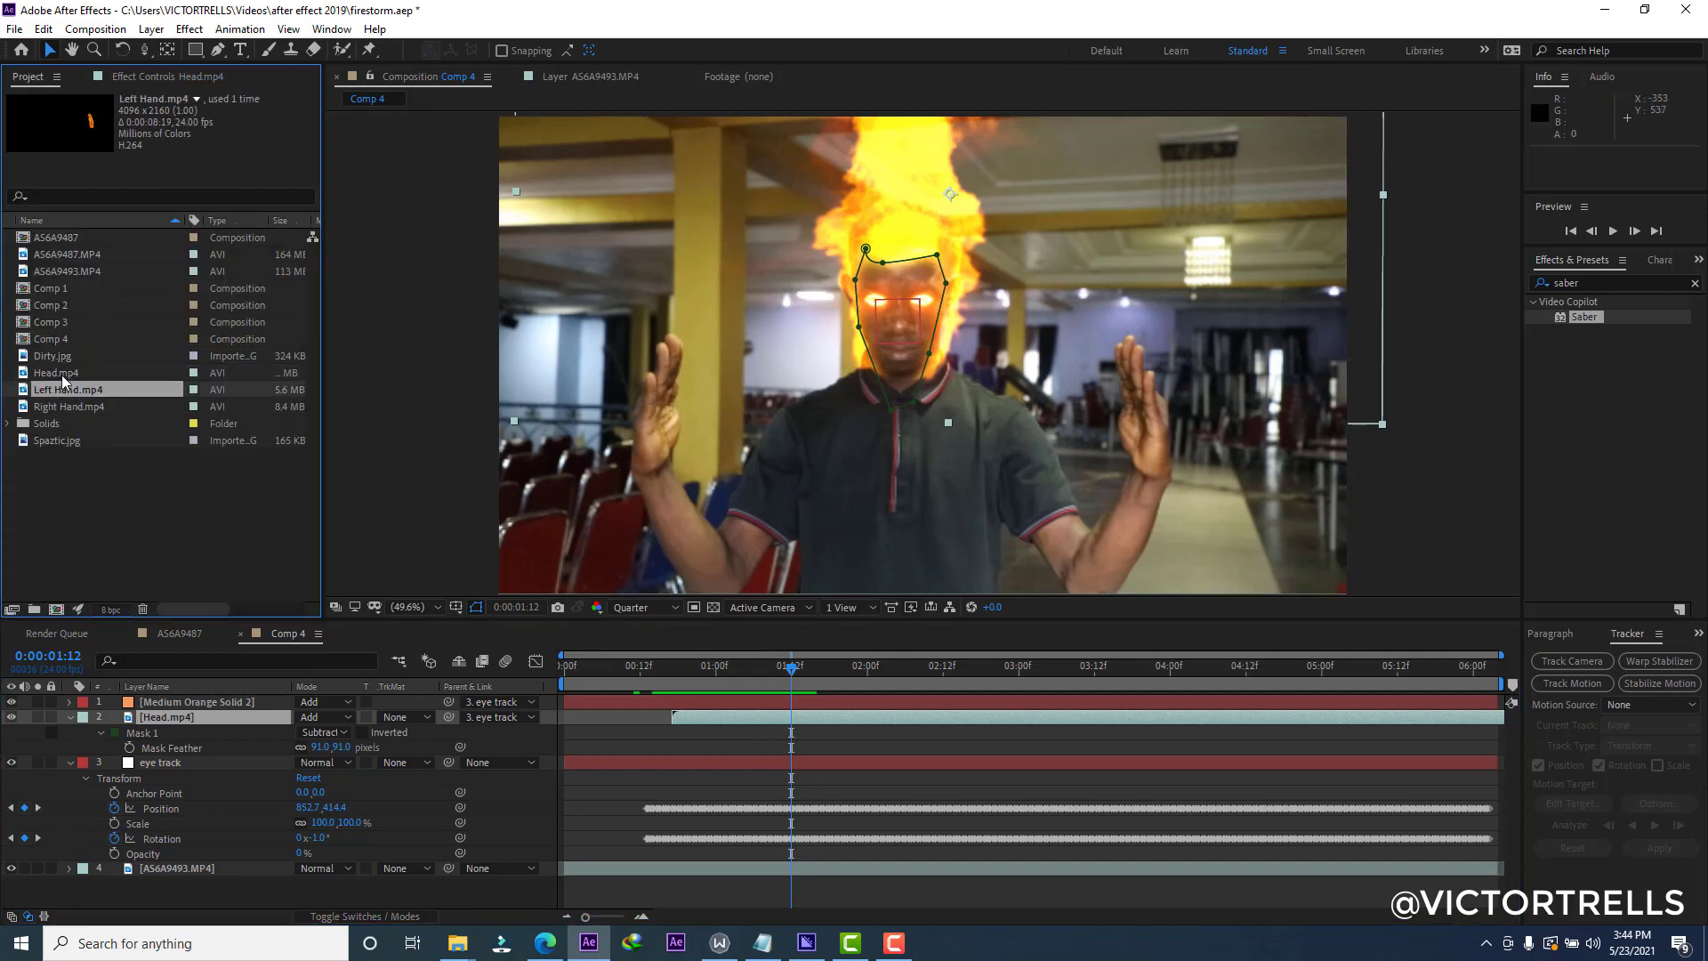
click(64, 373)
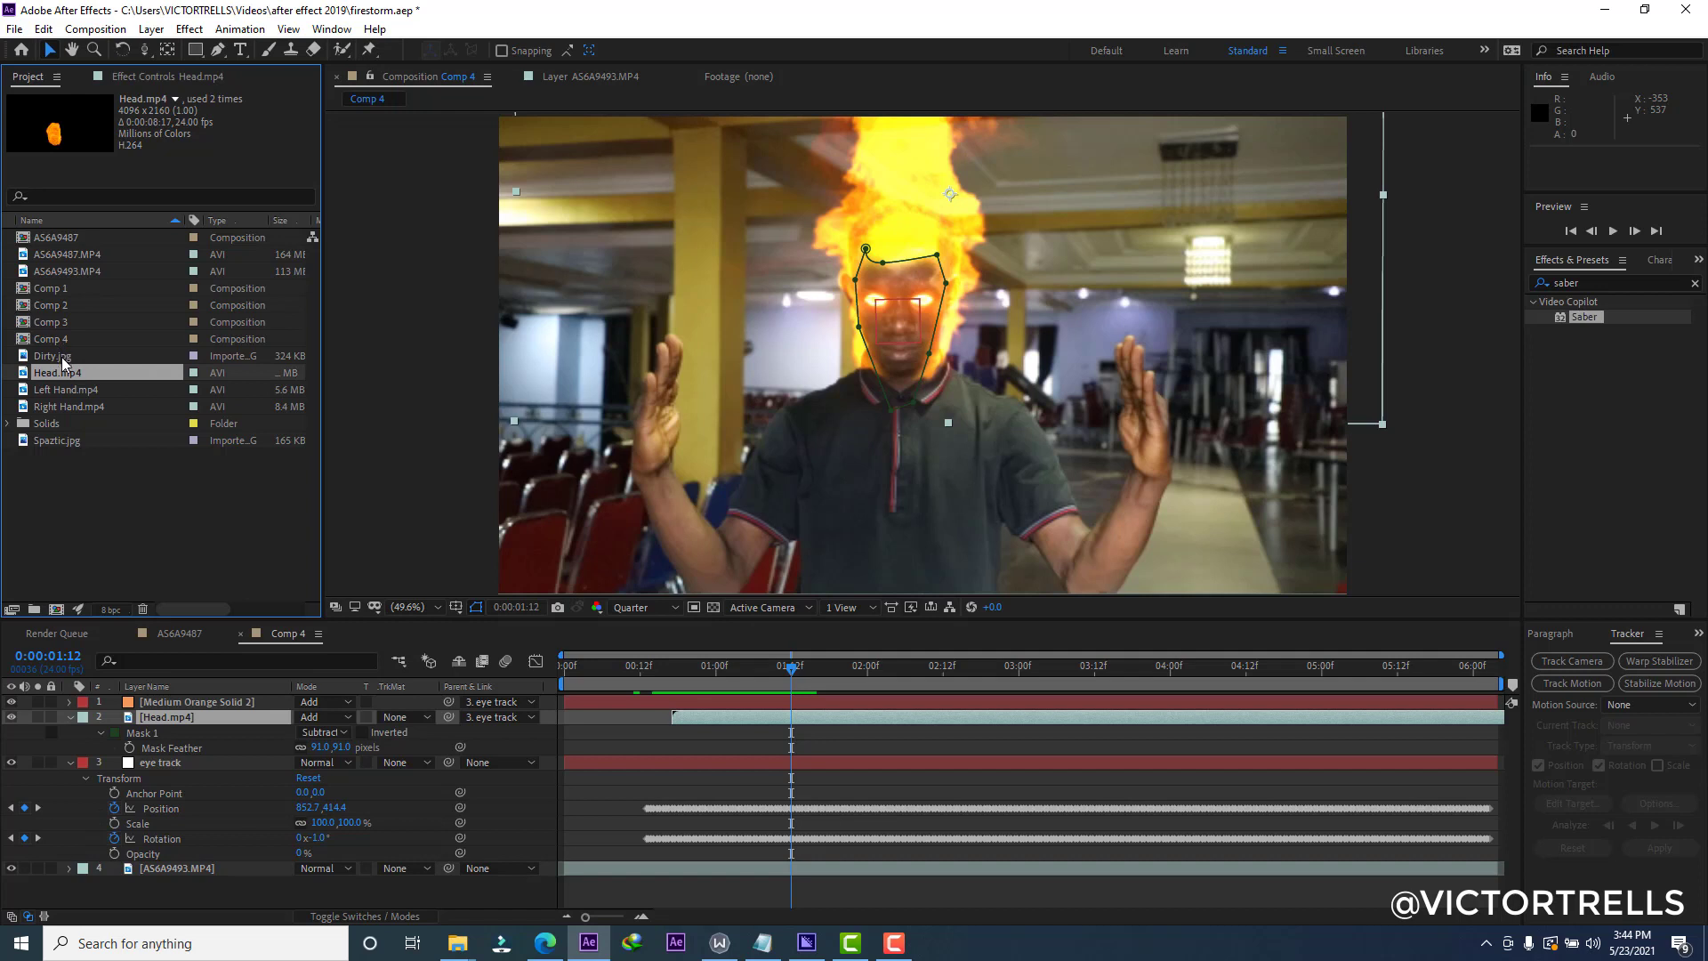
click(62, 406)
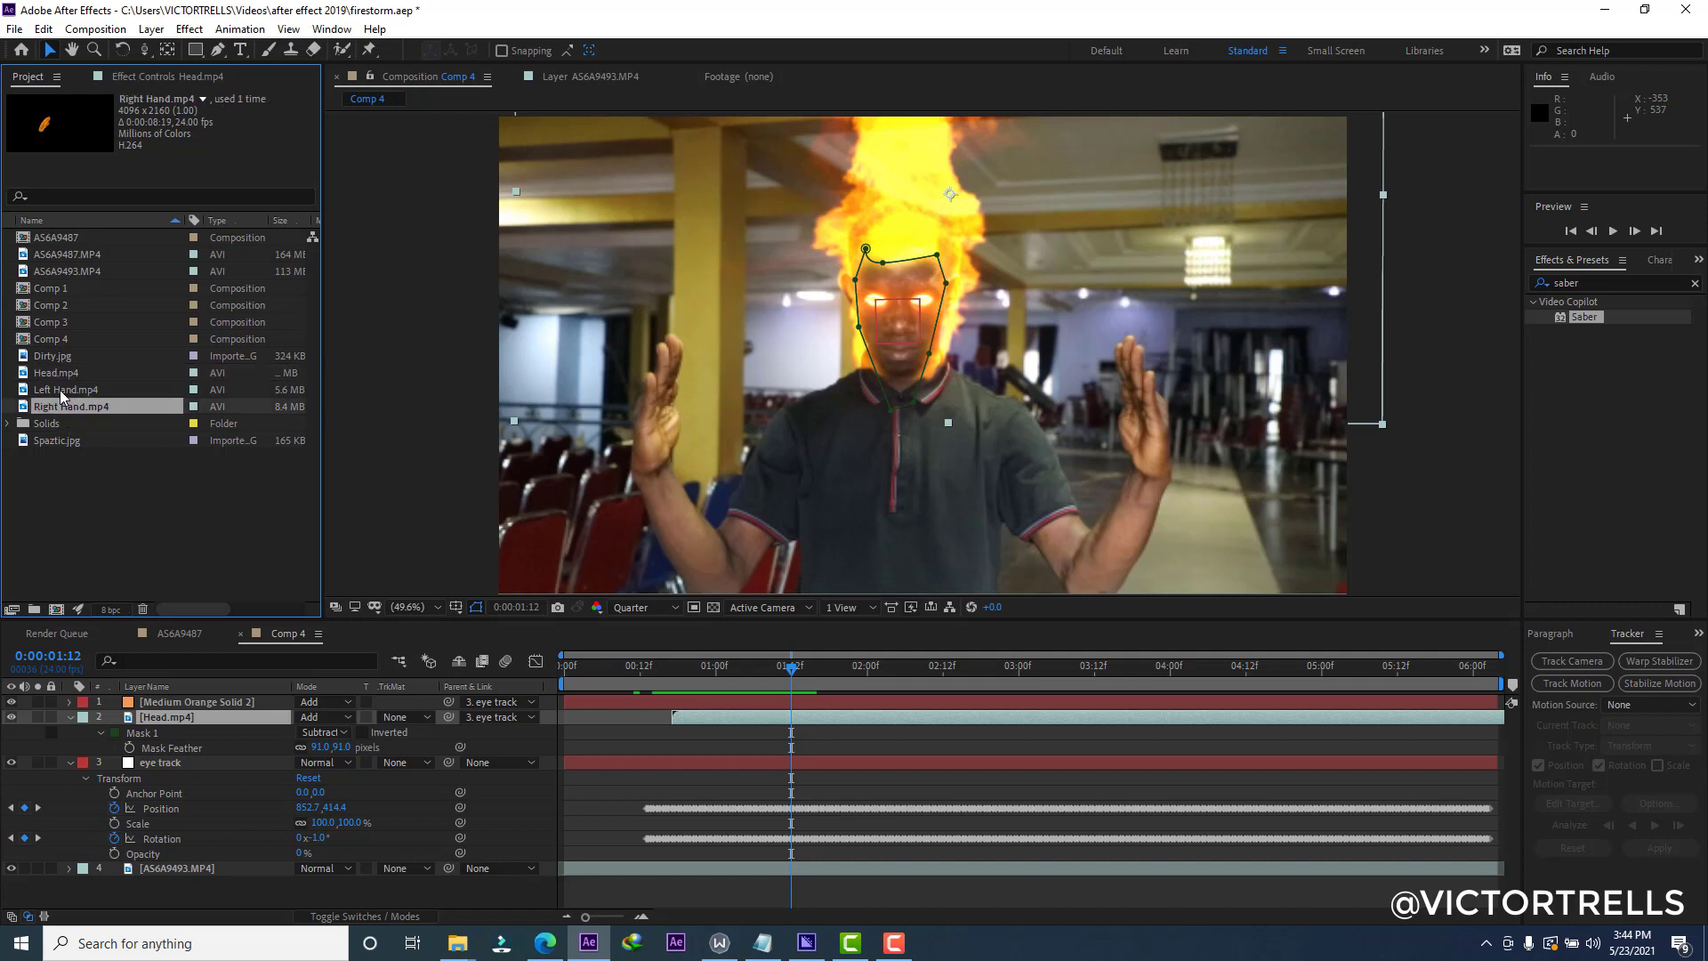
click(62, 391)
click(62, 407)
drag(62, 410, 169, 703)
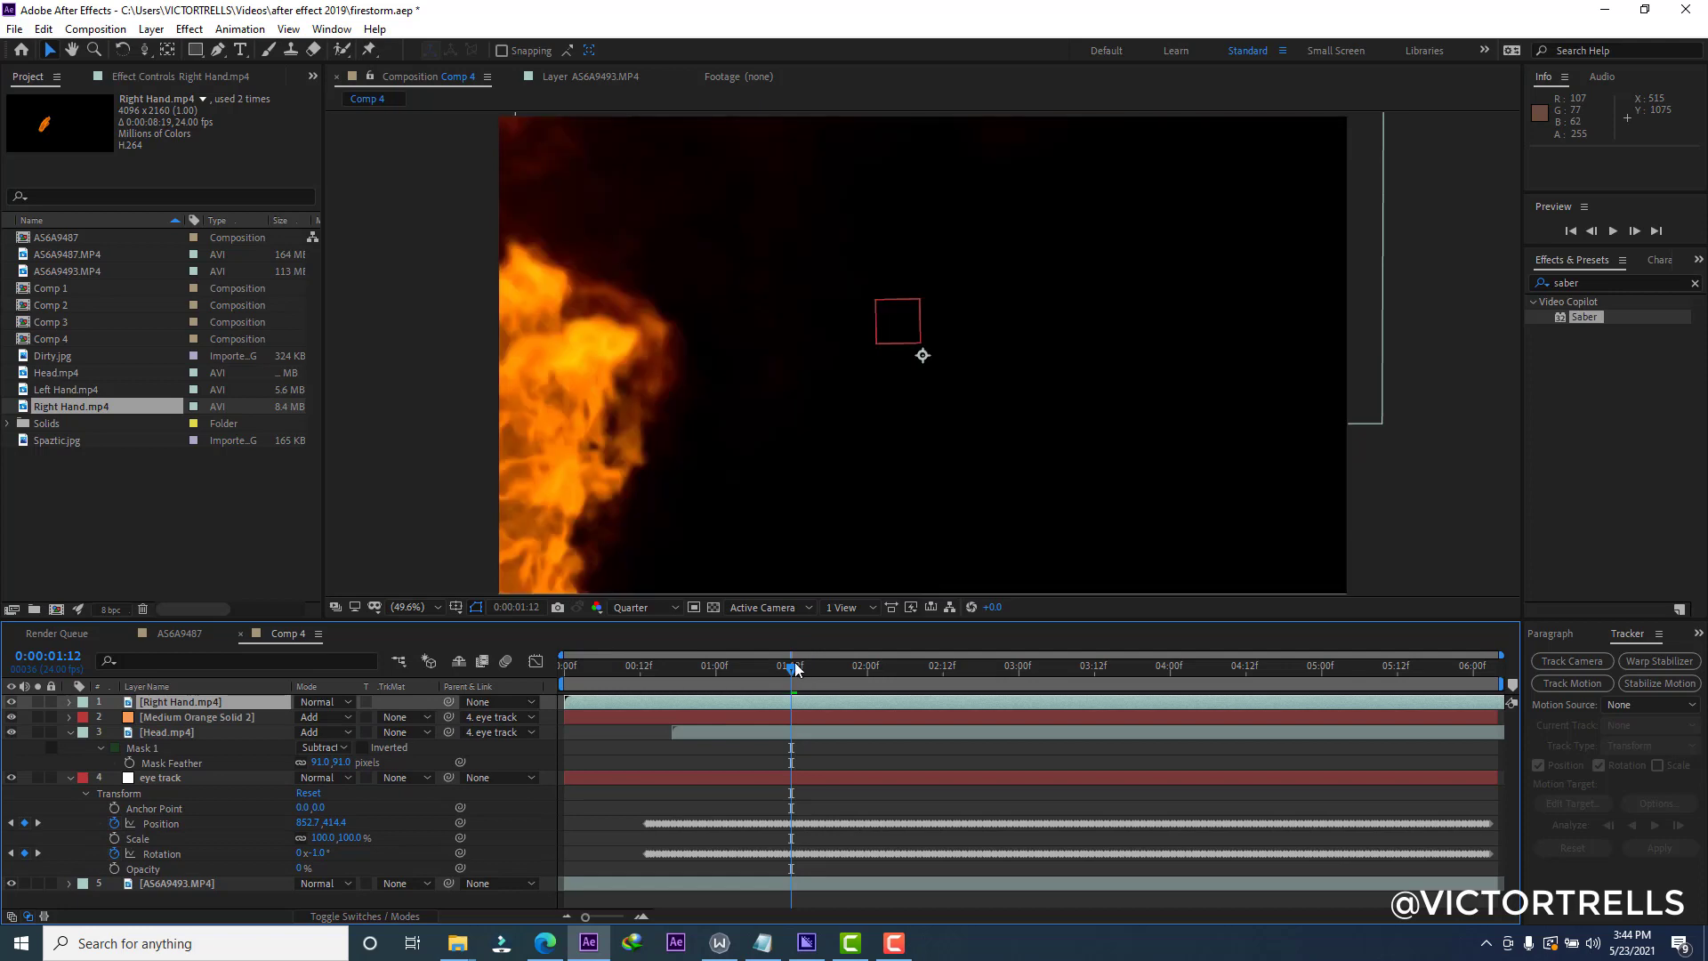
key(s)
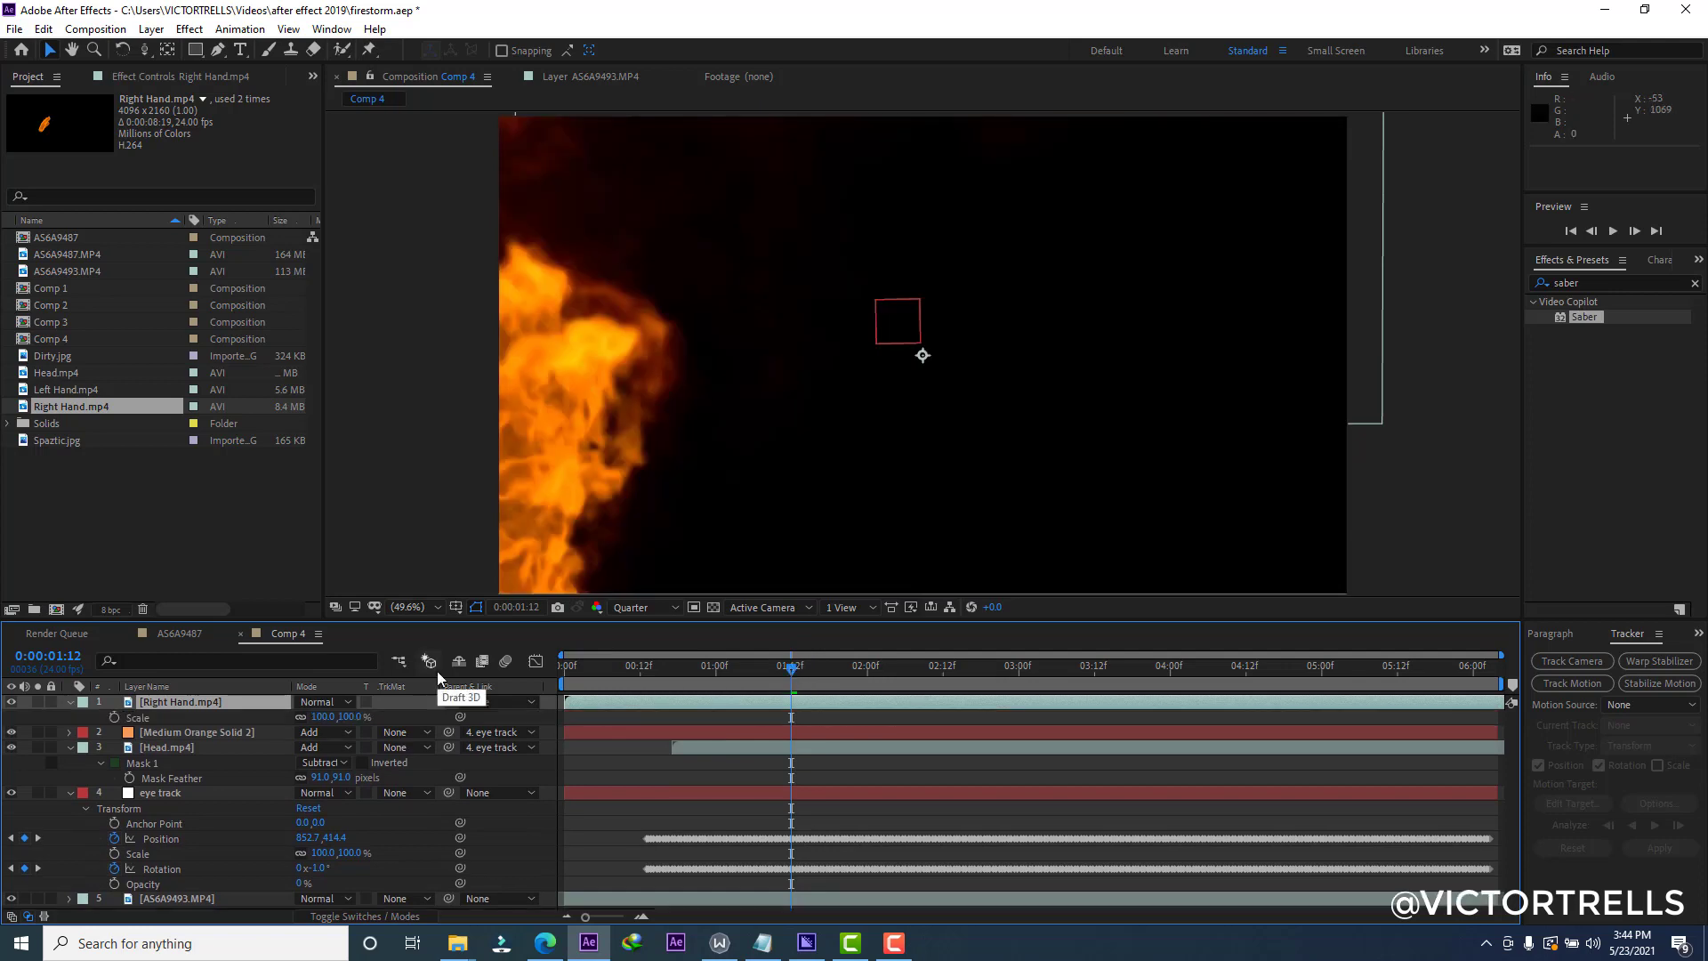
drag(323, 717, 263, 711)
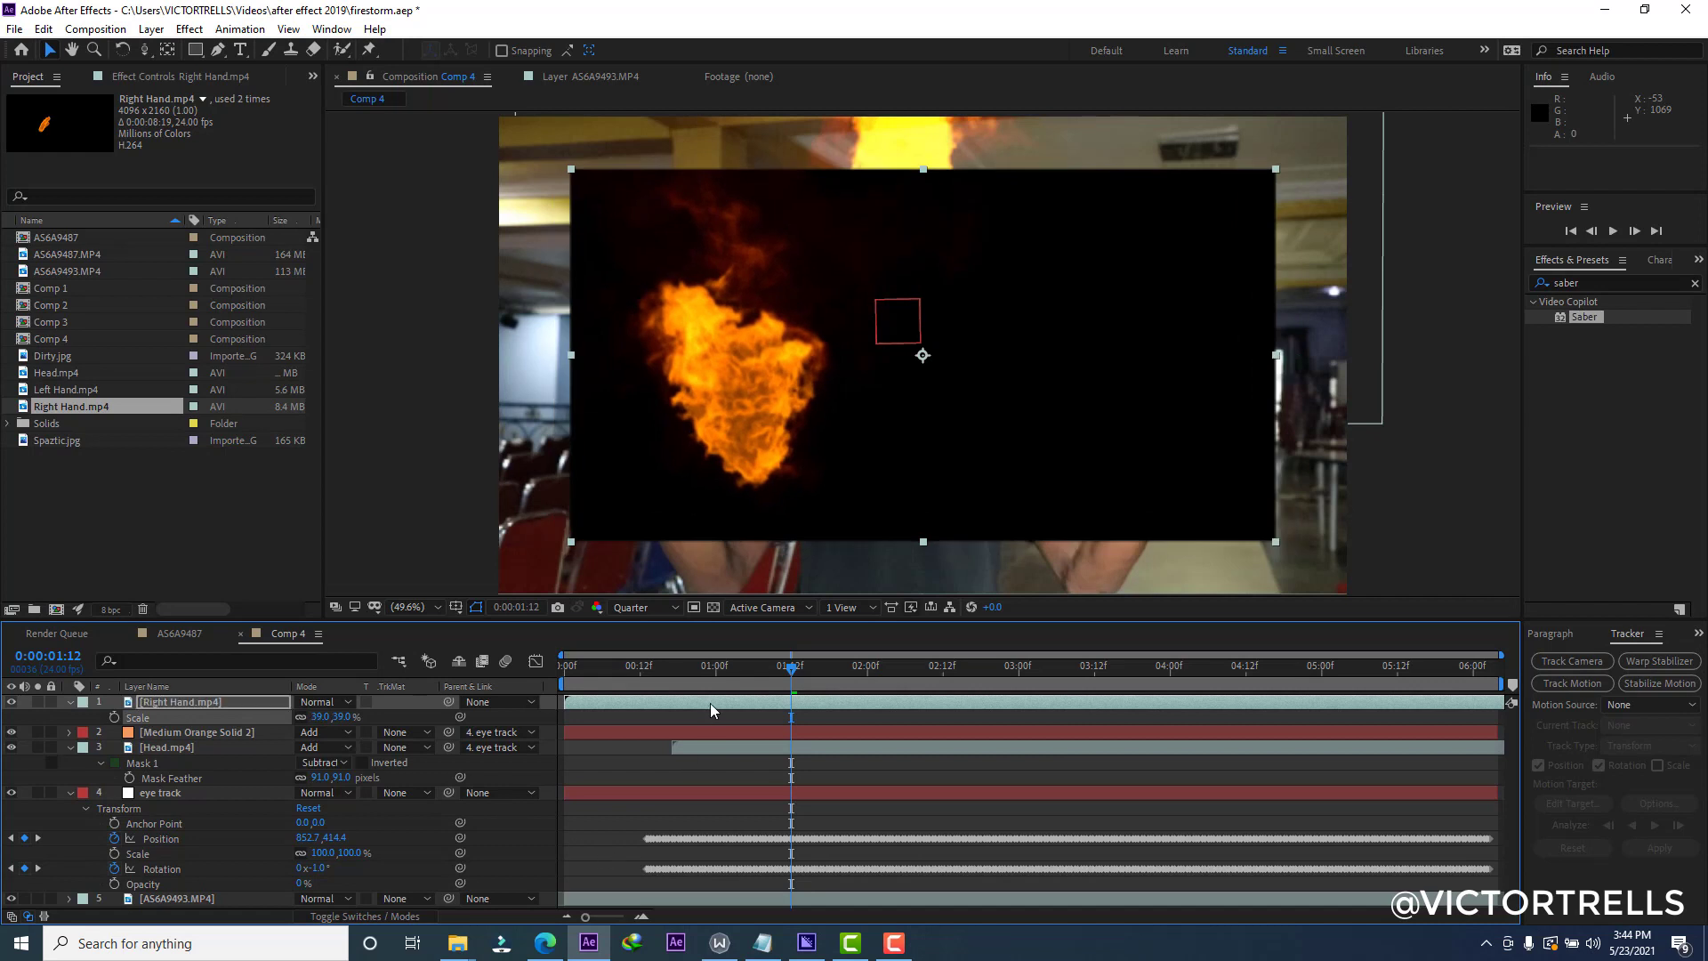
Shift the Right Hand.mp4 layer to start at 0:00:00:17 and set its blending mode to Add.
drag(719, 706, 839, 706)
click(697, 667)
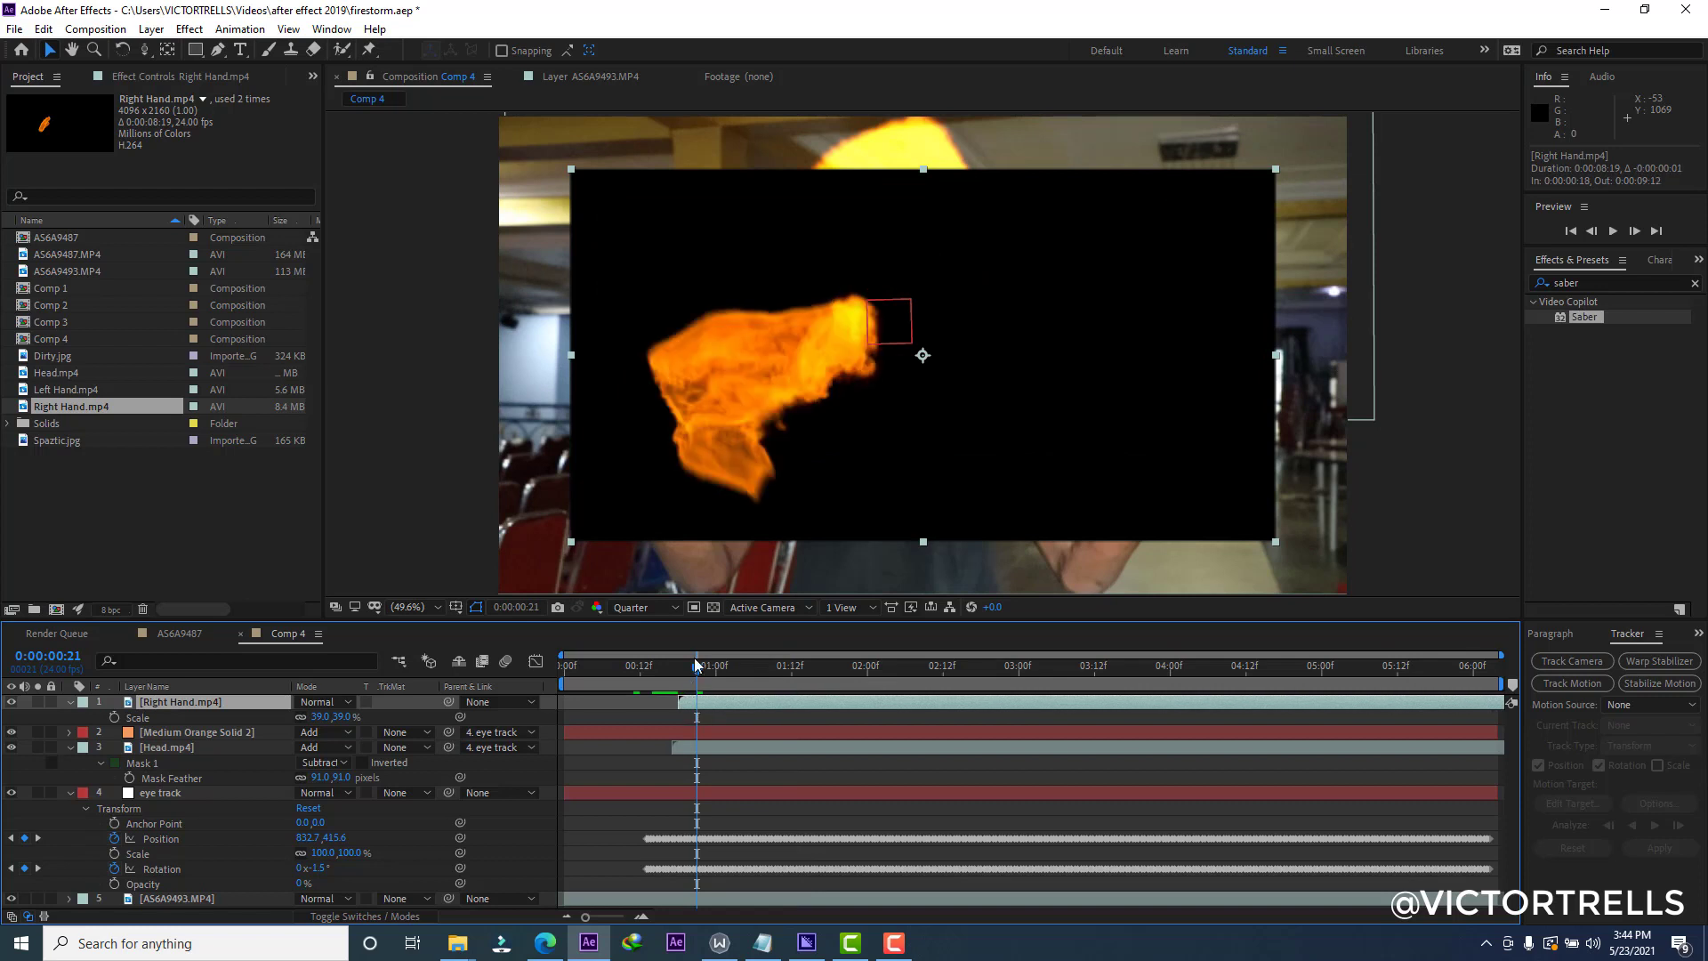
mouse_move(700, 676)
mouse_down()
mouse_move(748, 674)
mouse_move(688, 683)
mouse_move(690, 707)
mouse_up()
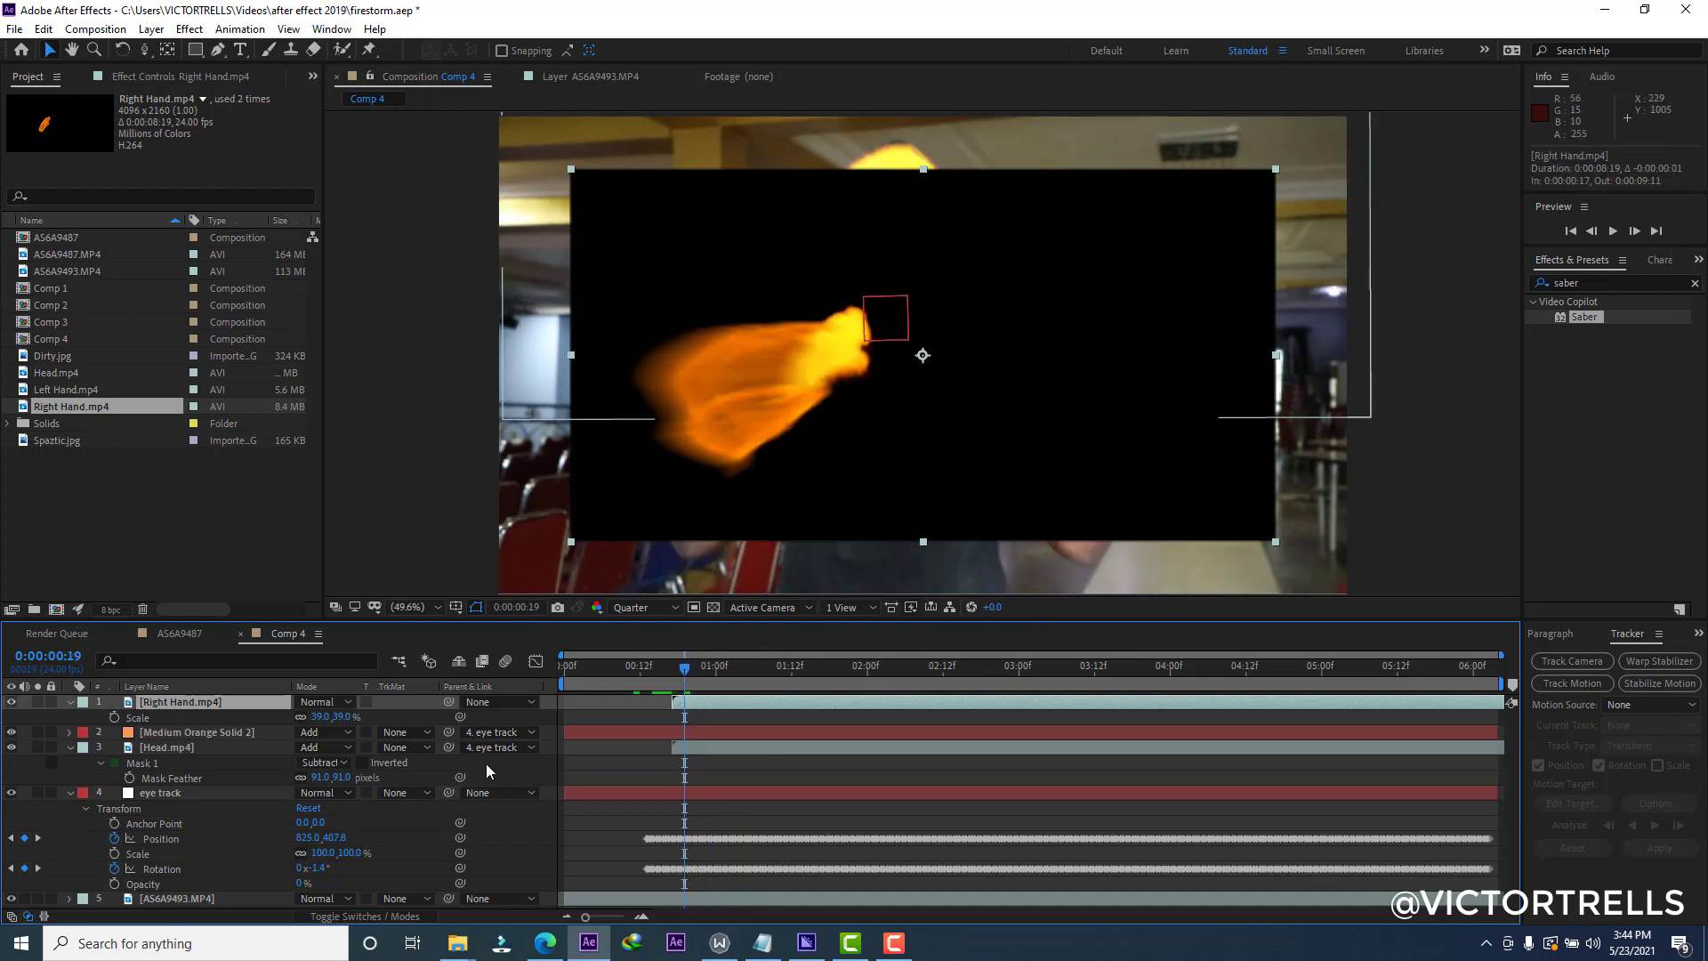
click(322, 702)
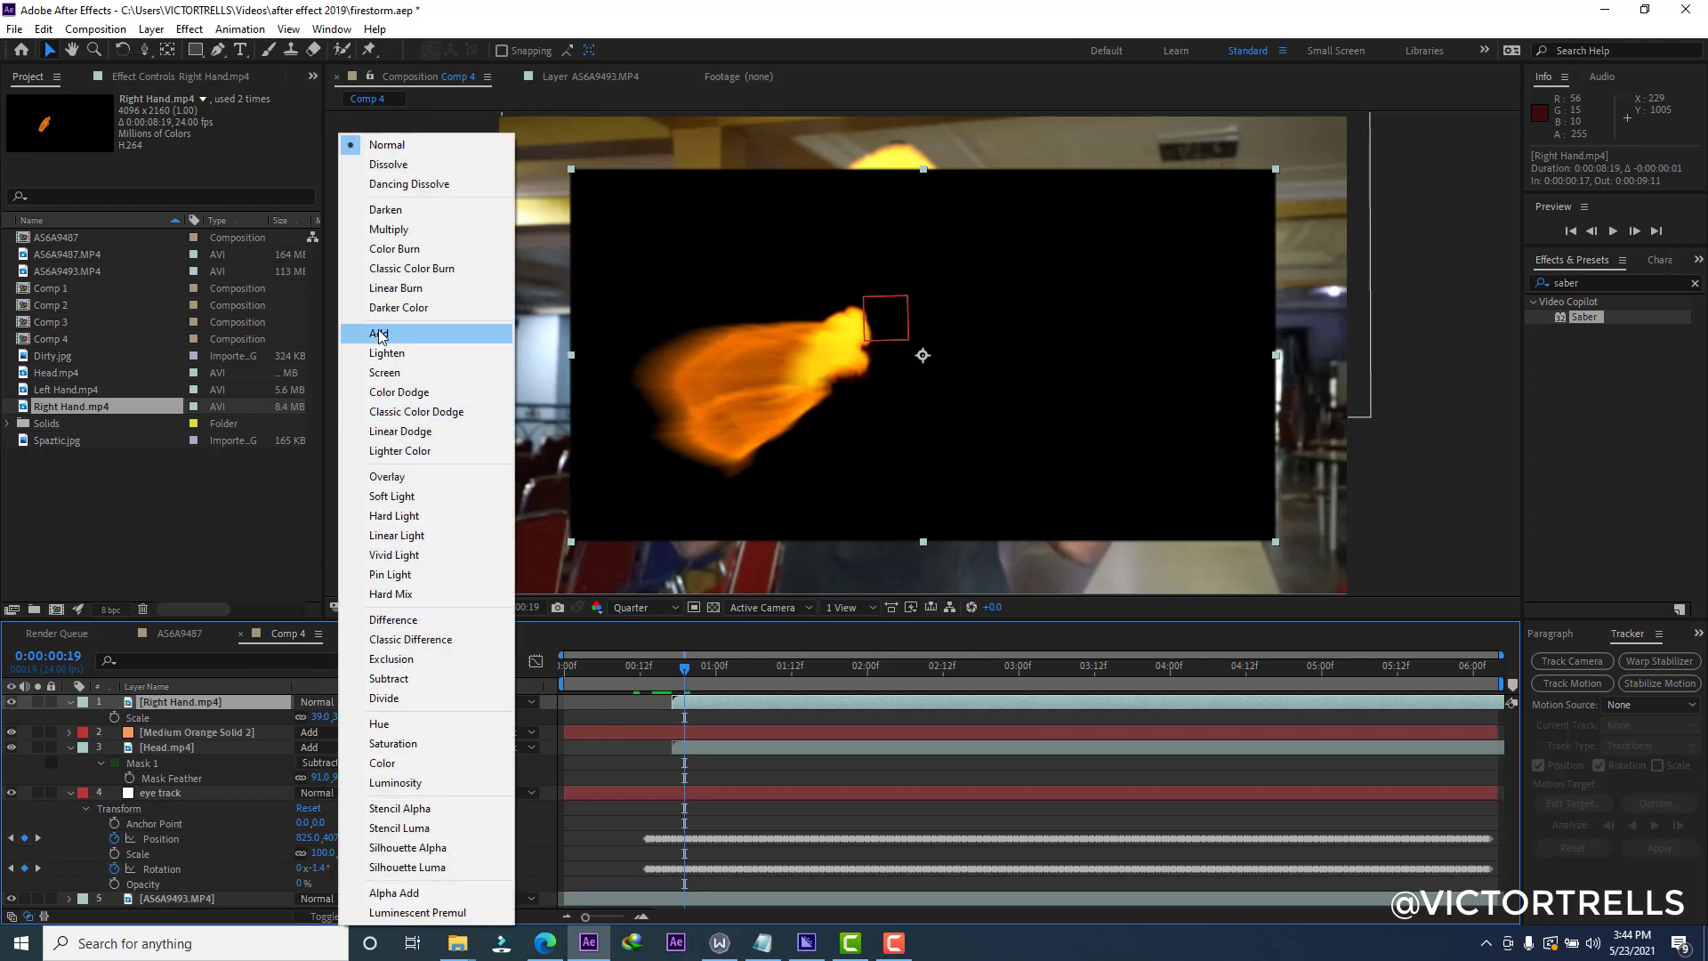
click(380, 332)
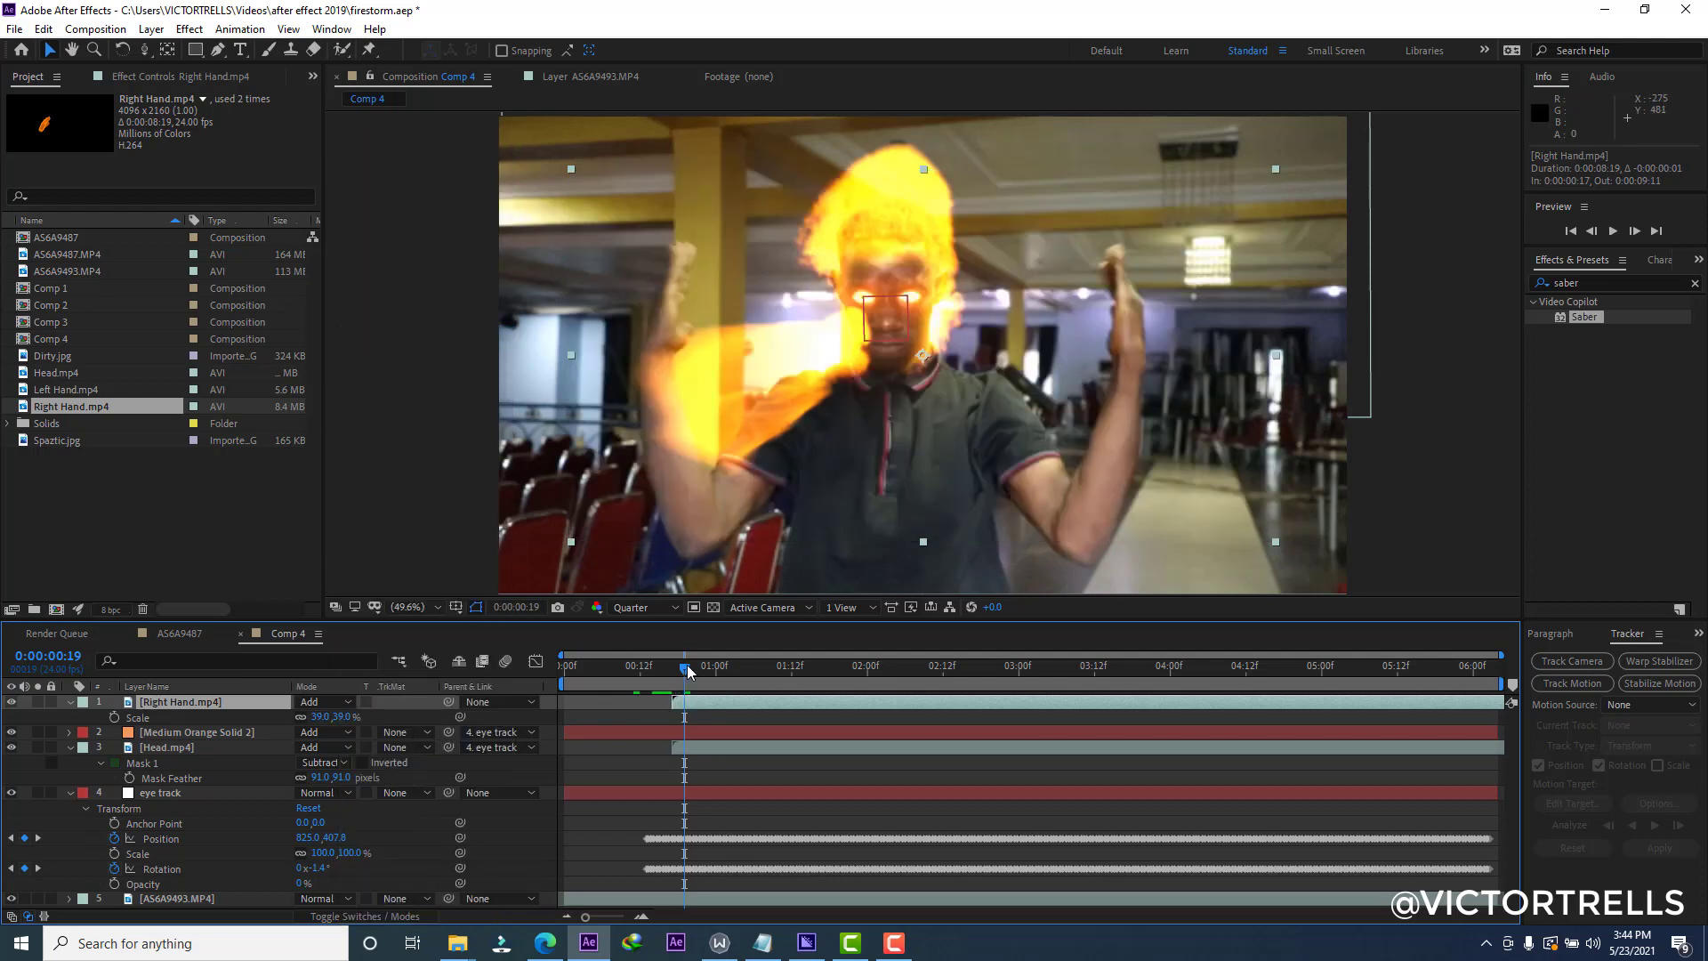
At 0:00:00:18, move the Right Hand.mp4 fire onto the man's raised right hand and keyframe its position.
mouse_move(686, 672)
mouse_down()
mouse_move(735, 671)
mouse_move(685, 676)
mouse_up()
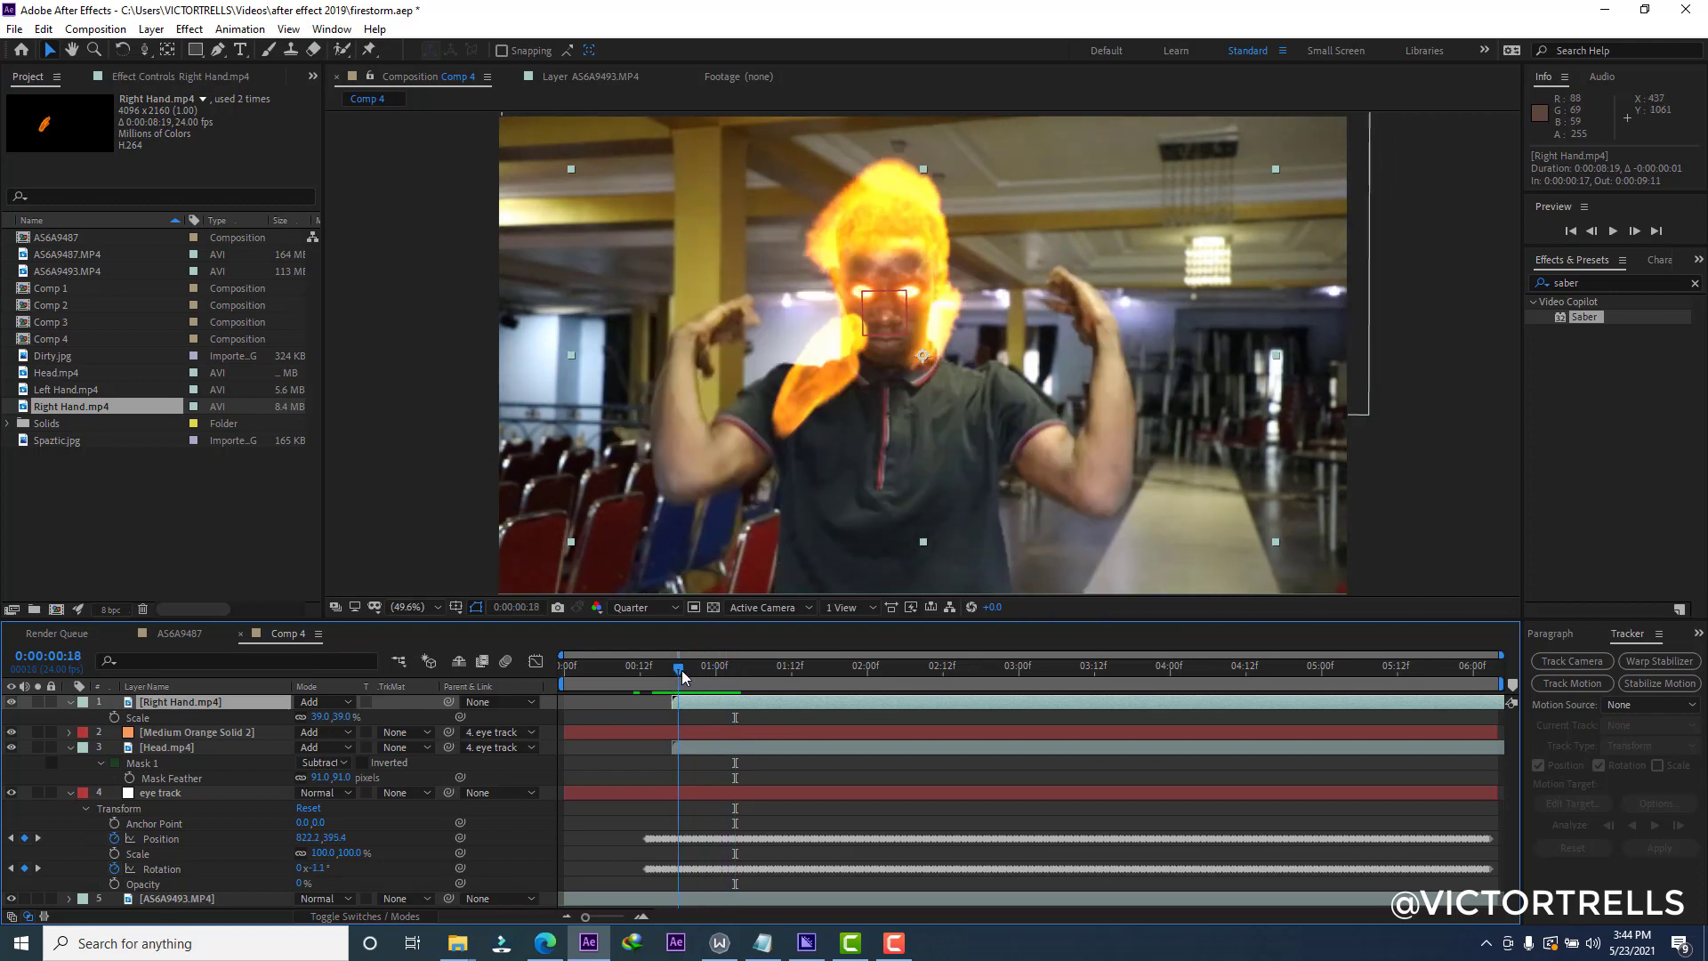
drag(815, 378, 714, 329)
drag(677, 672, 678, 672)
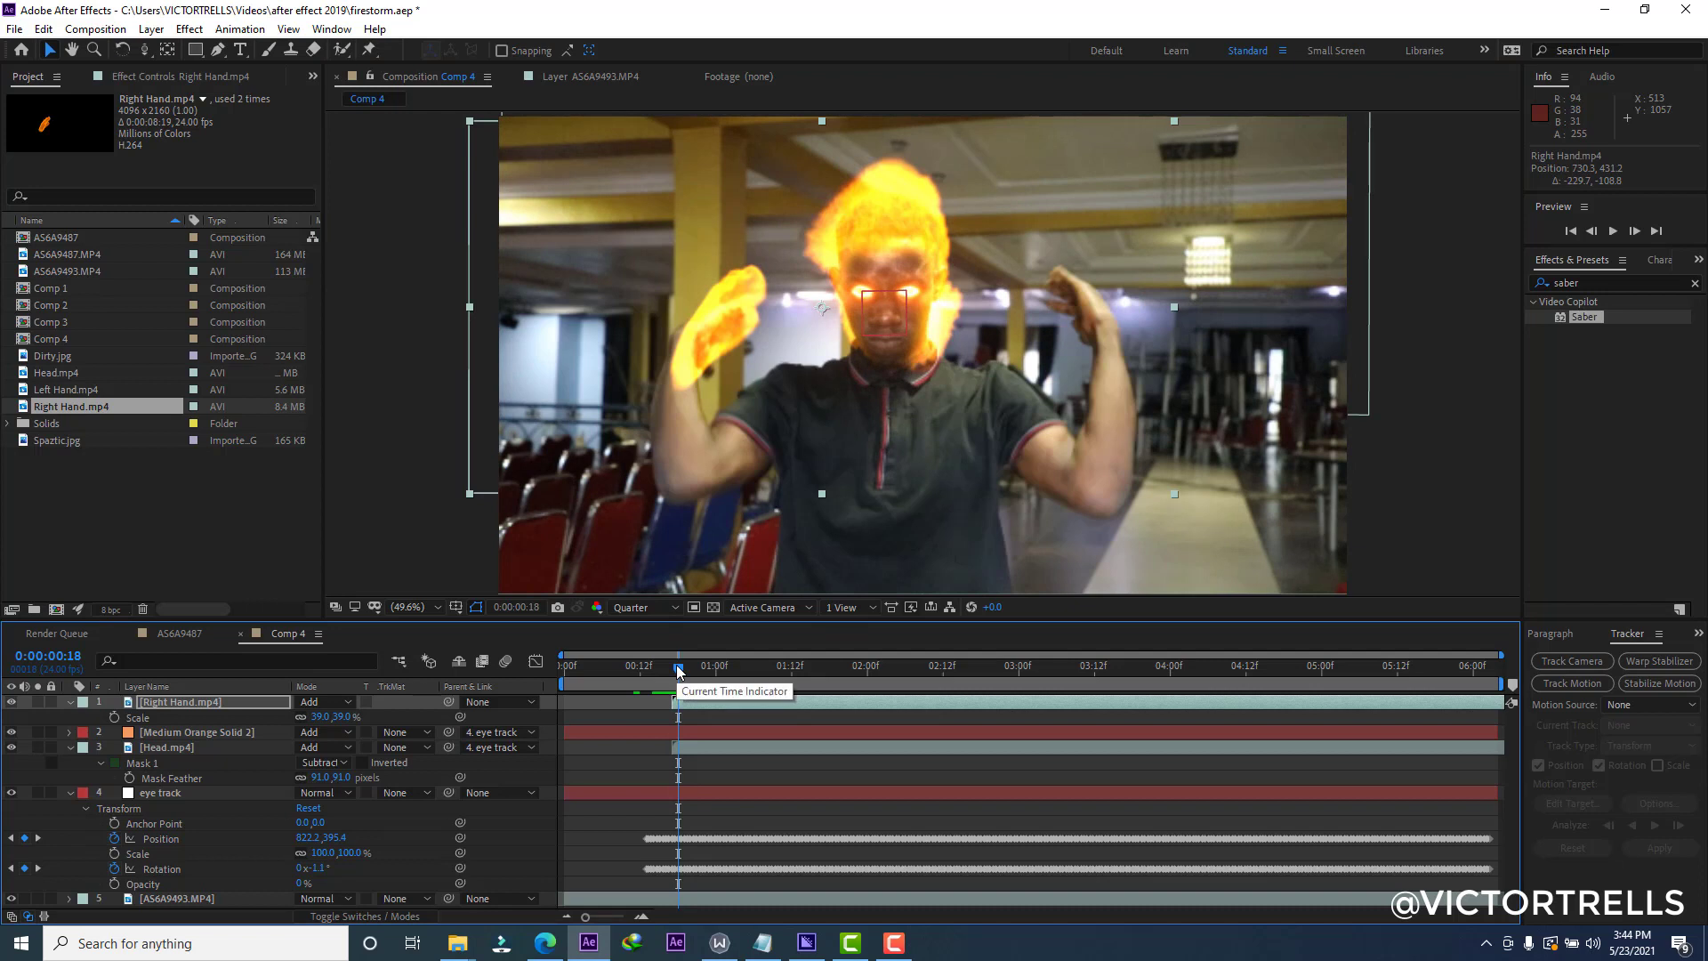
key(p)
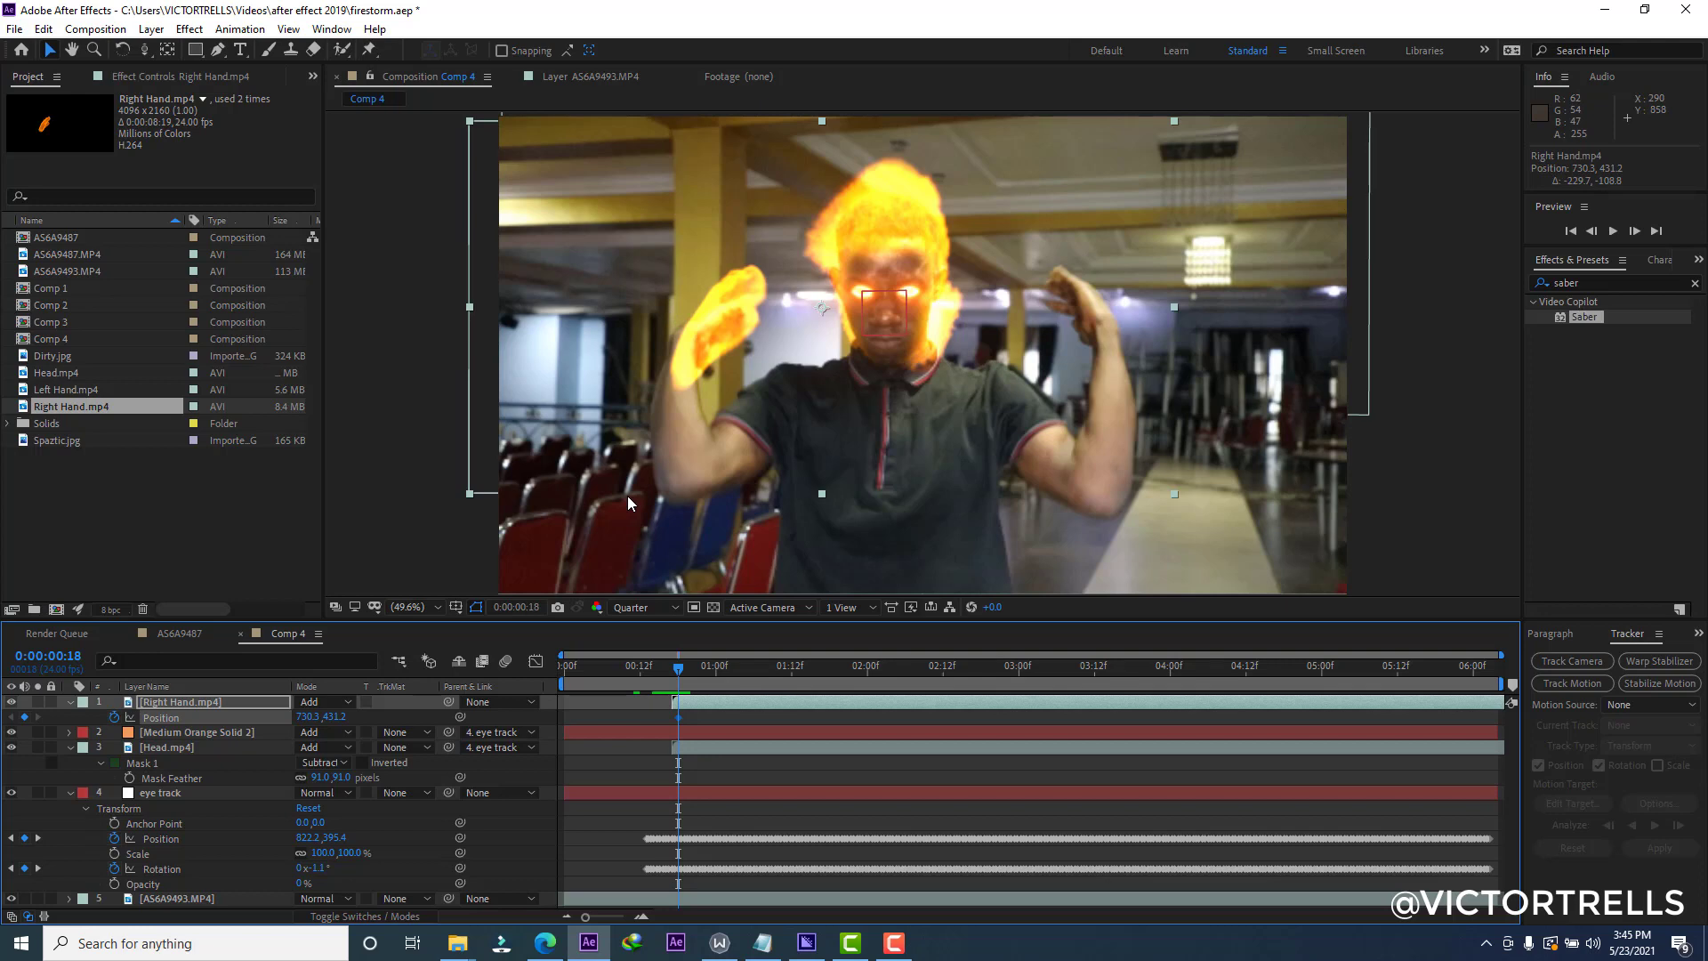
Keyframe the Right Hand.mp4 fire's position at 0:00:00:22 and 0:00:01:01 to follow the lowering hand.
key(Page_Down)
key(Page_Down)
click(632, 377)
key(Page_Down)
key(Page_Down)
key(Page_Down)
key(Page_Down)
drag(645, 366, 654, 424)
key(Page_Down)
key(Page_Down)
key(Page_Down)
key(Page_Down)
key(Page_Down)
key(Page_Down)
key(Page_Down)
key(Page_Down)
key(Page_Down)
key(Page_Down)
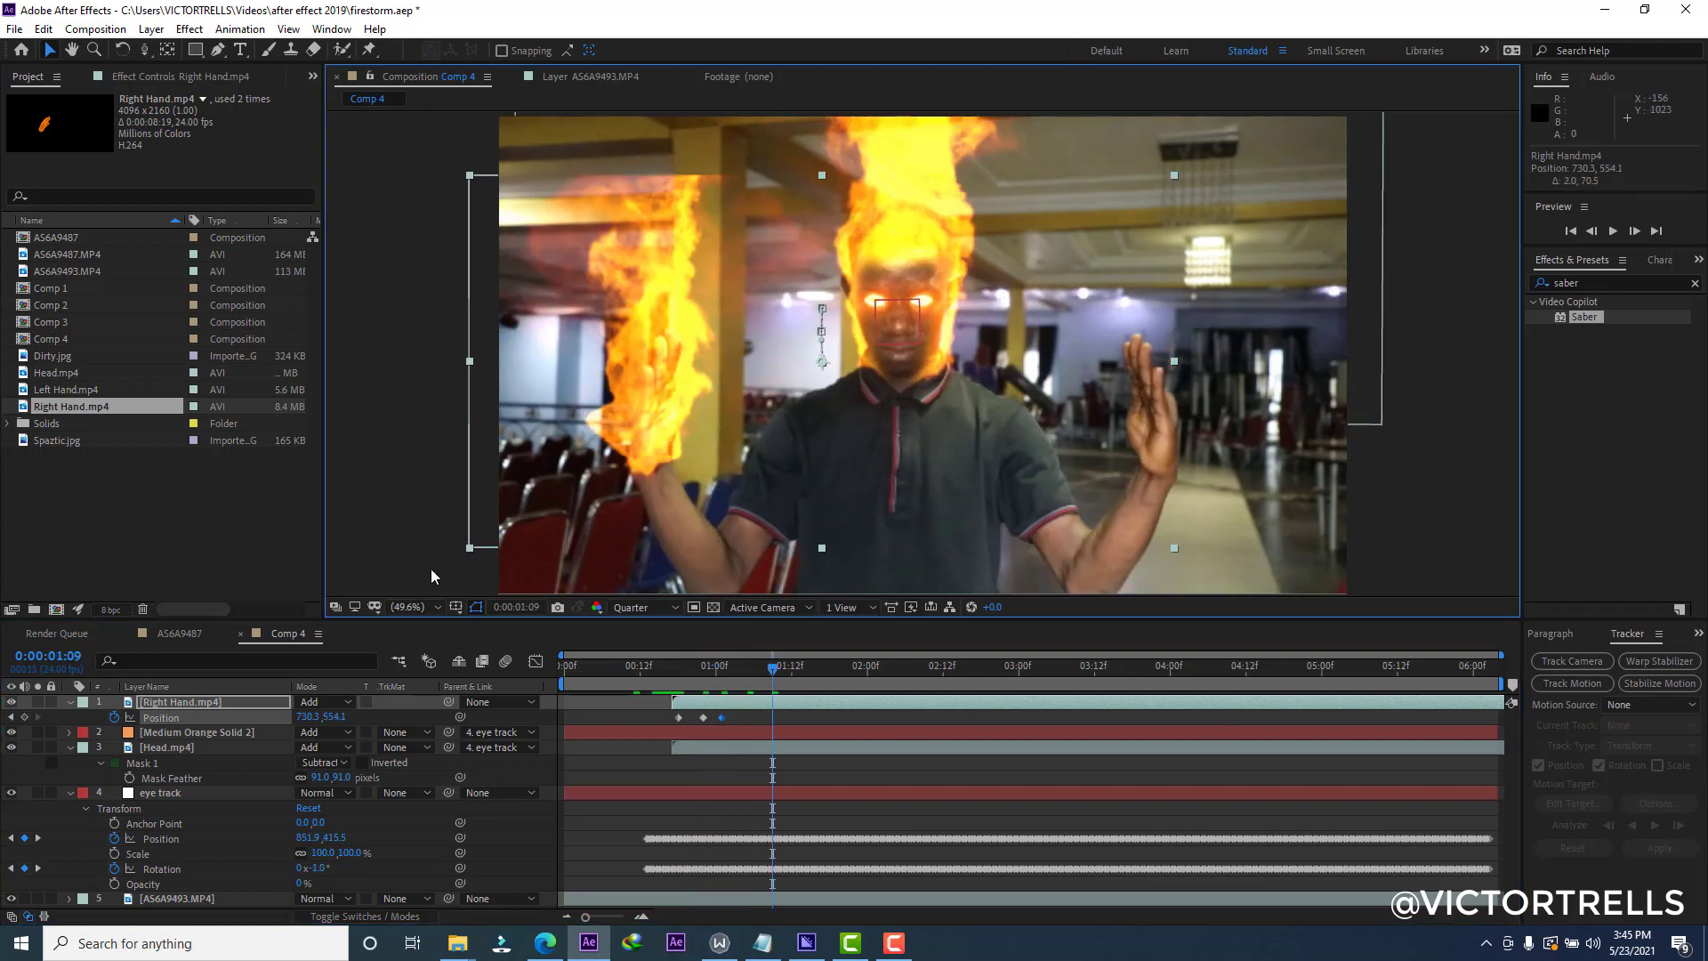
Scale Right Hand.mp4 to 50% and keyframe its position over the hand at 863.3, 529.9 at 0:00:01:09.
key(s)
drag(318, 717, 328, 718)
drag(629, 395, 687, 385)
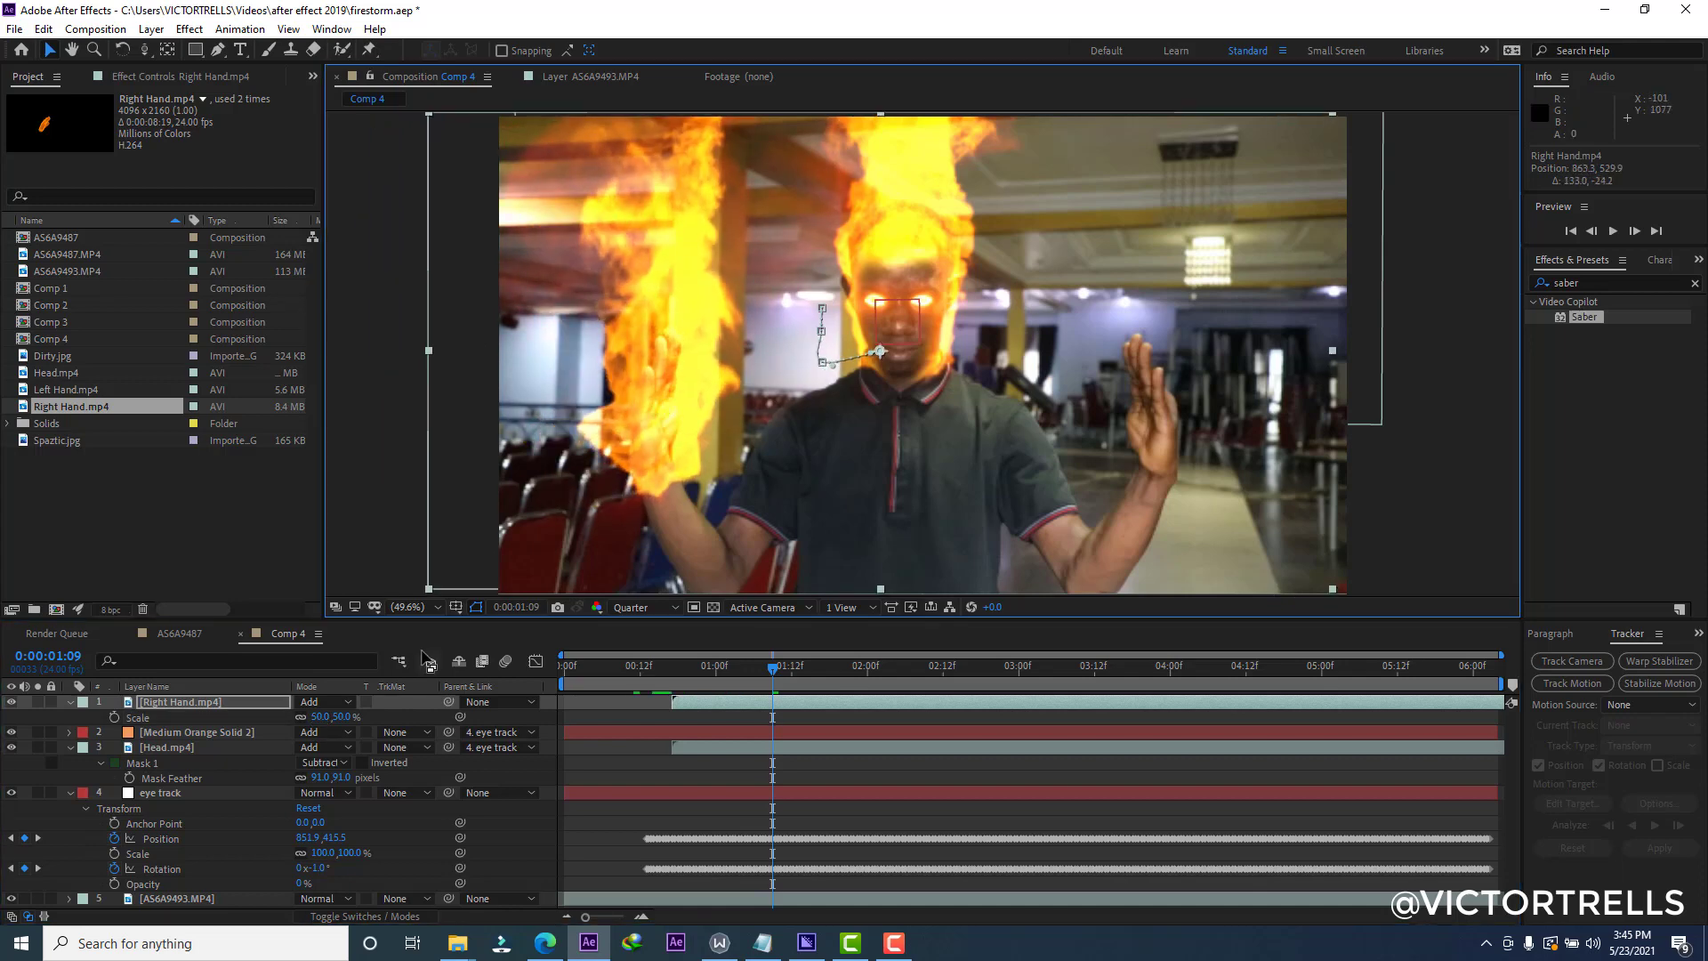
Realign the enlarged right-hand fire with the hand using position keyframes at 0:00:00:17 and 0:00:00:18, the latter at 827.0, 358.7.
drag(703, 671, 673, 671)
key(p)
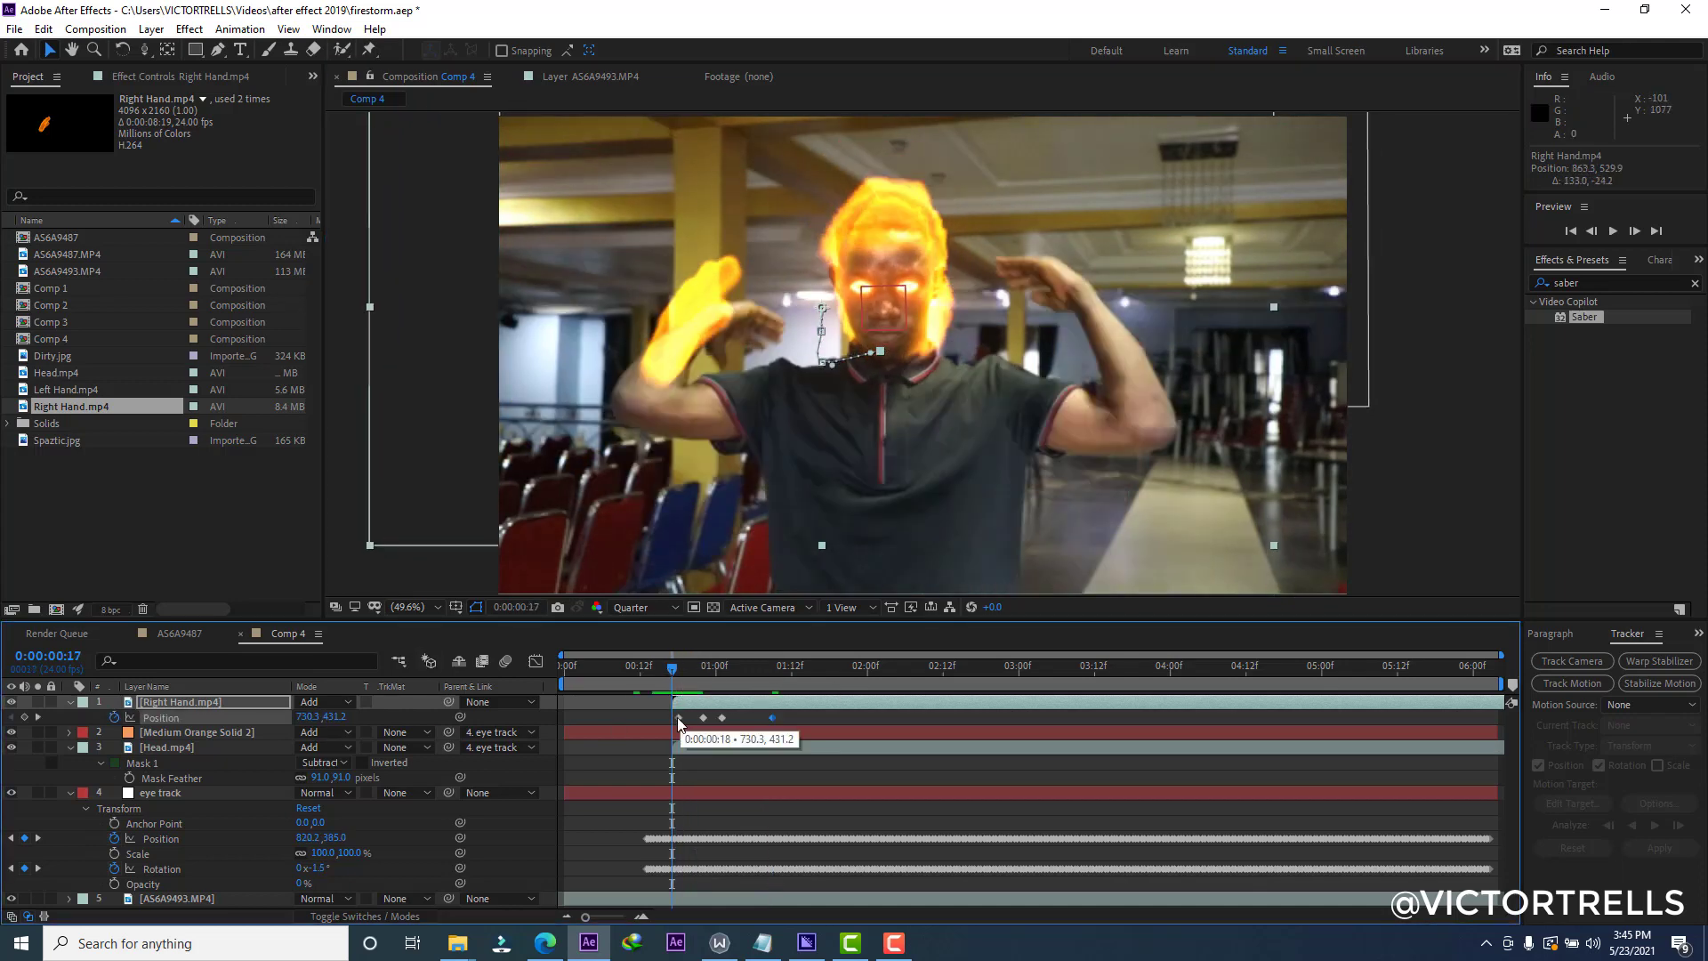
mouse_move(693, 285)
mouse_down()
mouse_move(734, 260)
mouse_move(713, 311)
mouse_up()
key(Page_Down)
key(Page_Down)
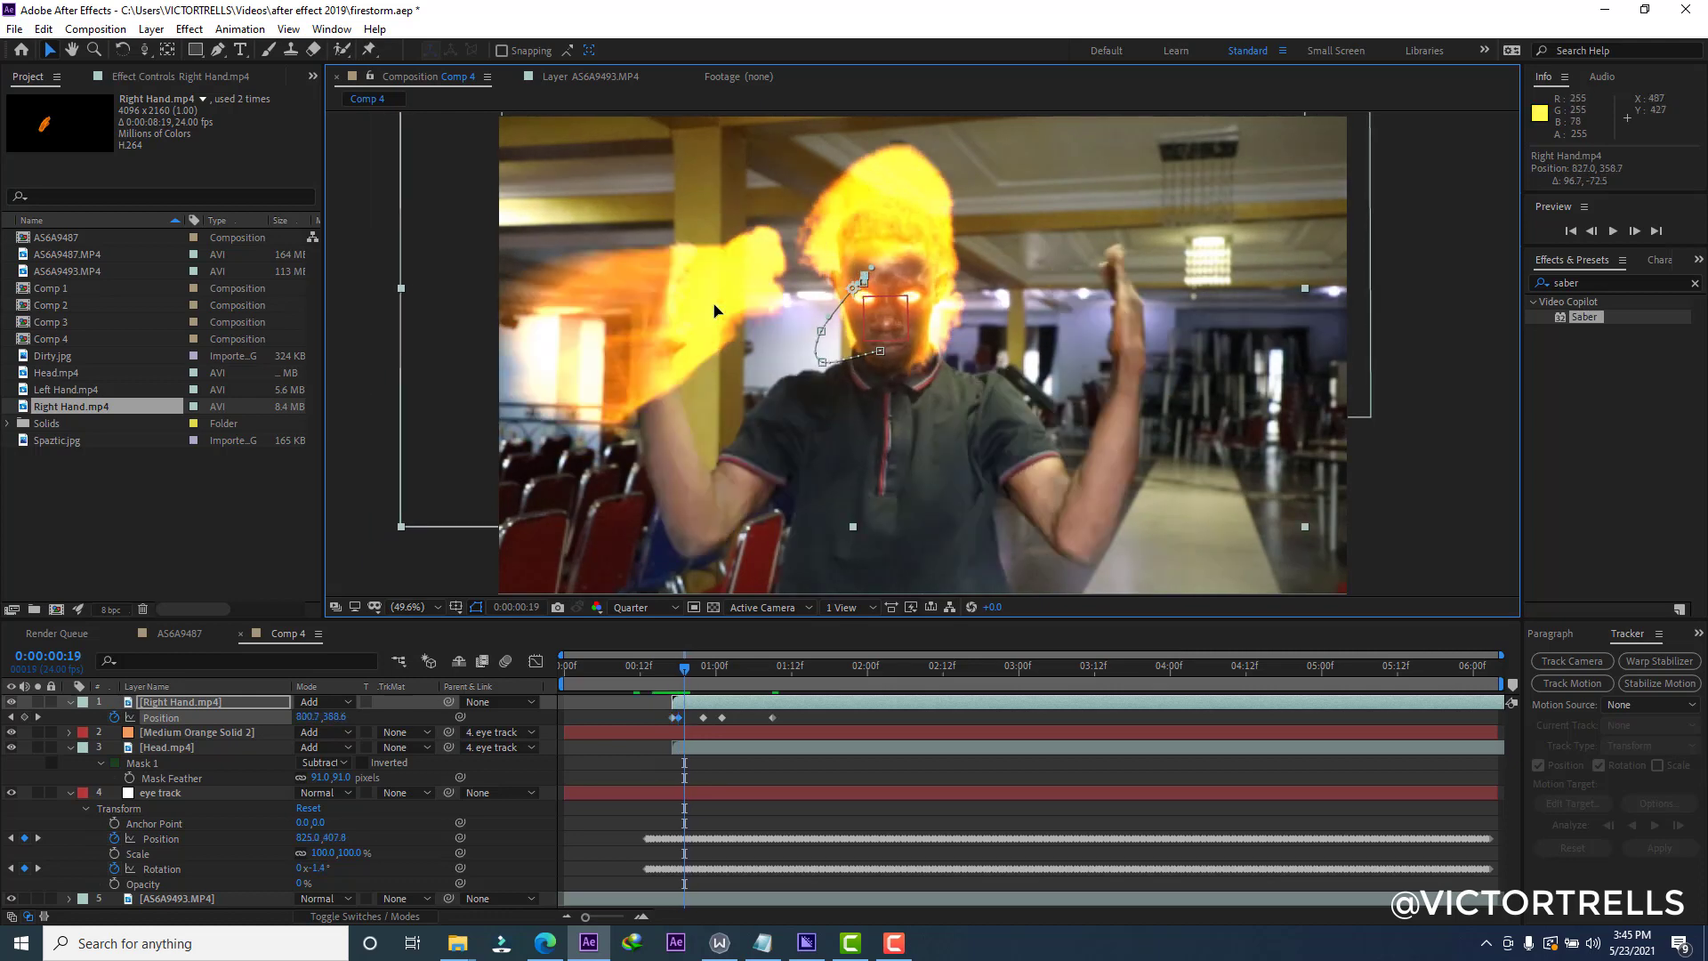
Reposition the right-hand fire at its 0:00:00:22 keyframe to 853.2, 445.3.
key(Page_Down)
key(Page_Down)
key(Page_Down)
key(Page_Down)
key(Page_Down)
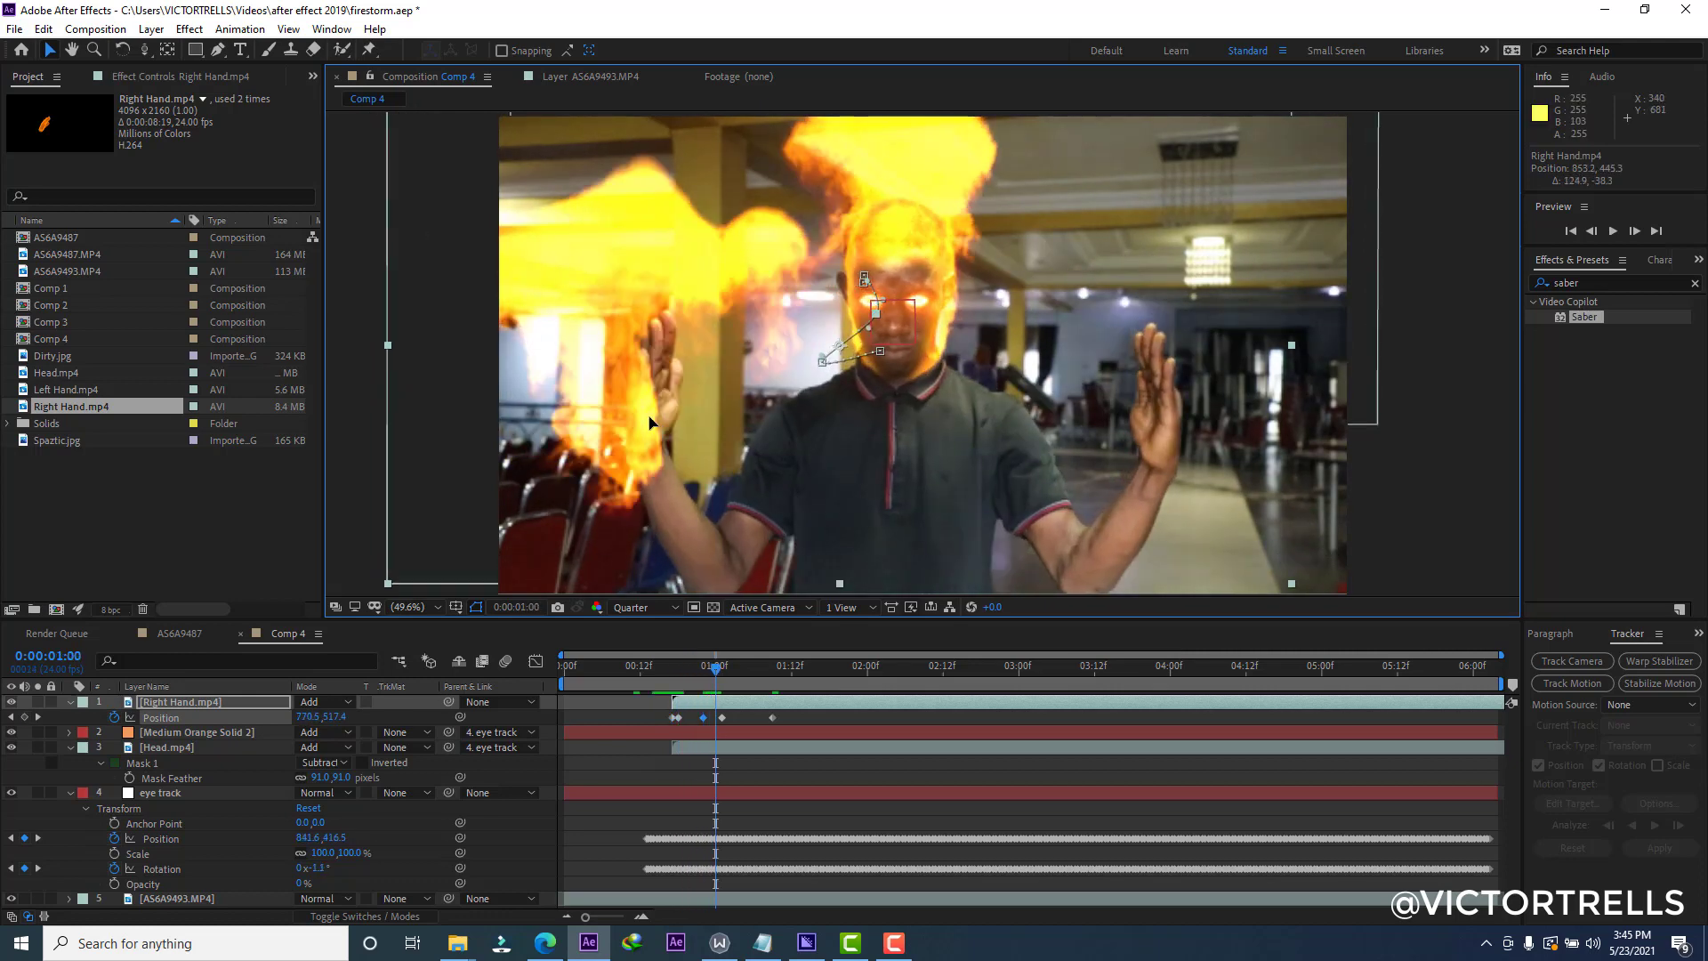
Delete the Right Hand.mp4 position keyframes at 0:00:00:22 and 0:00:01:01.
key(Page_Down)
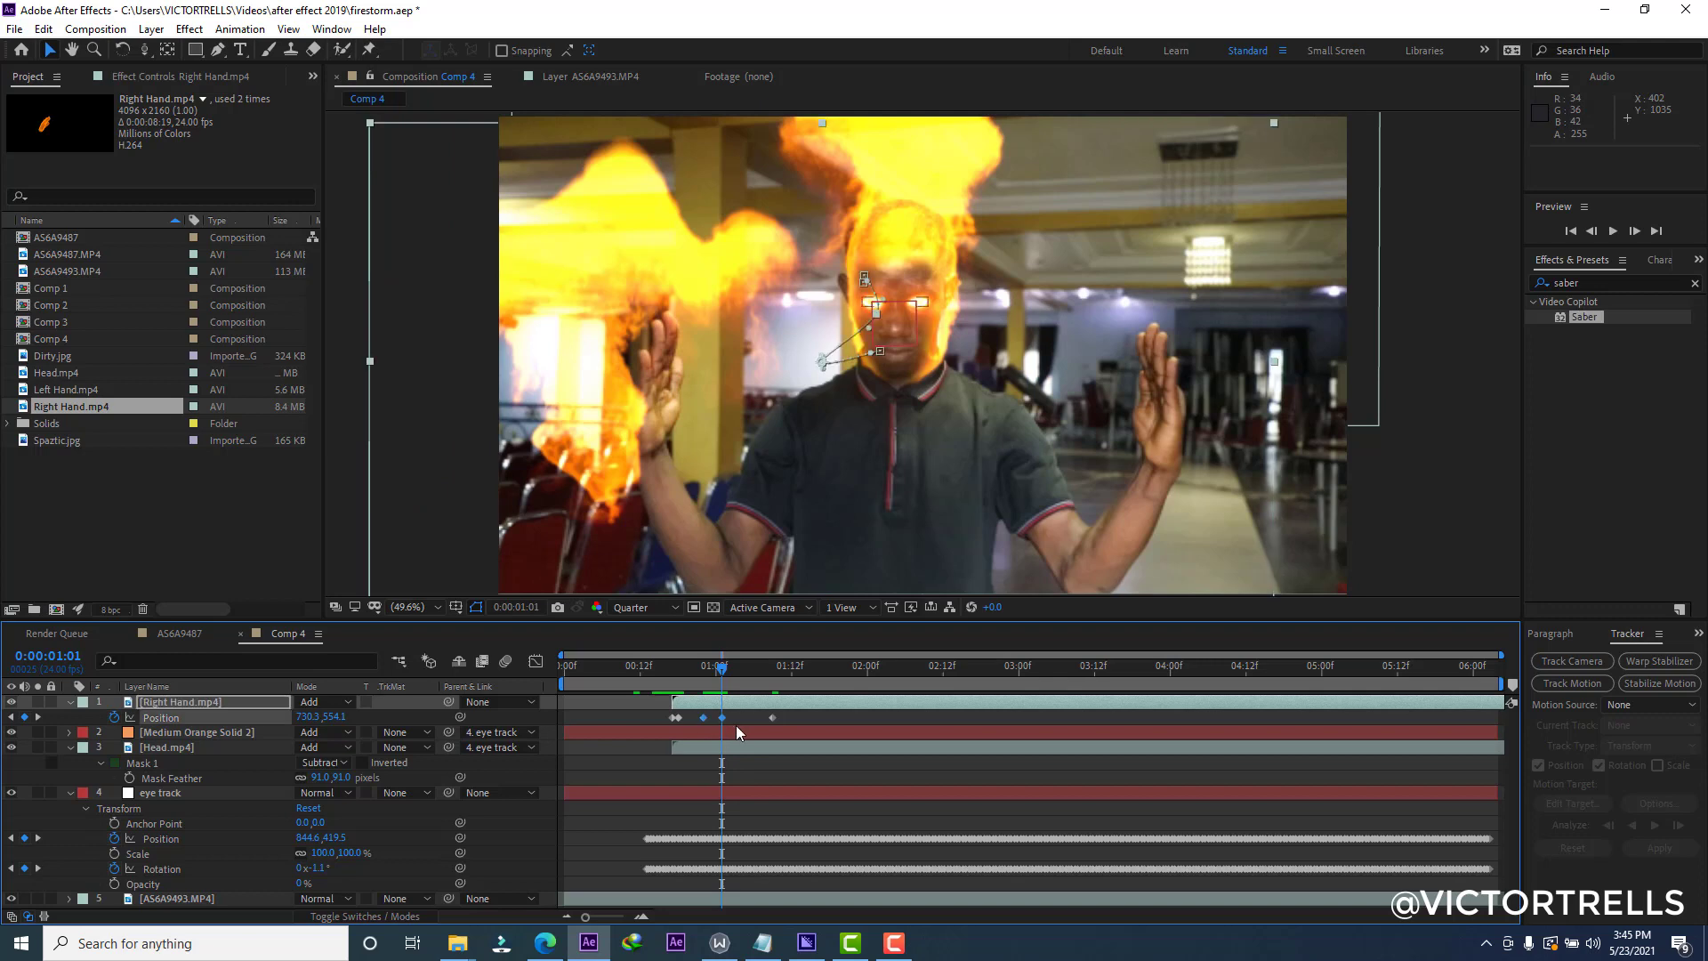
key(Page_Up)
key(Page_Up)
key(Page_Up)
key(Page_Up)
key(Page_Up)
key(Page_Up)
key(Page_Up)
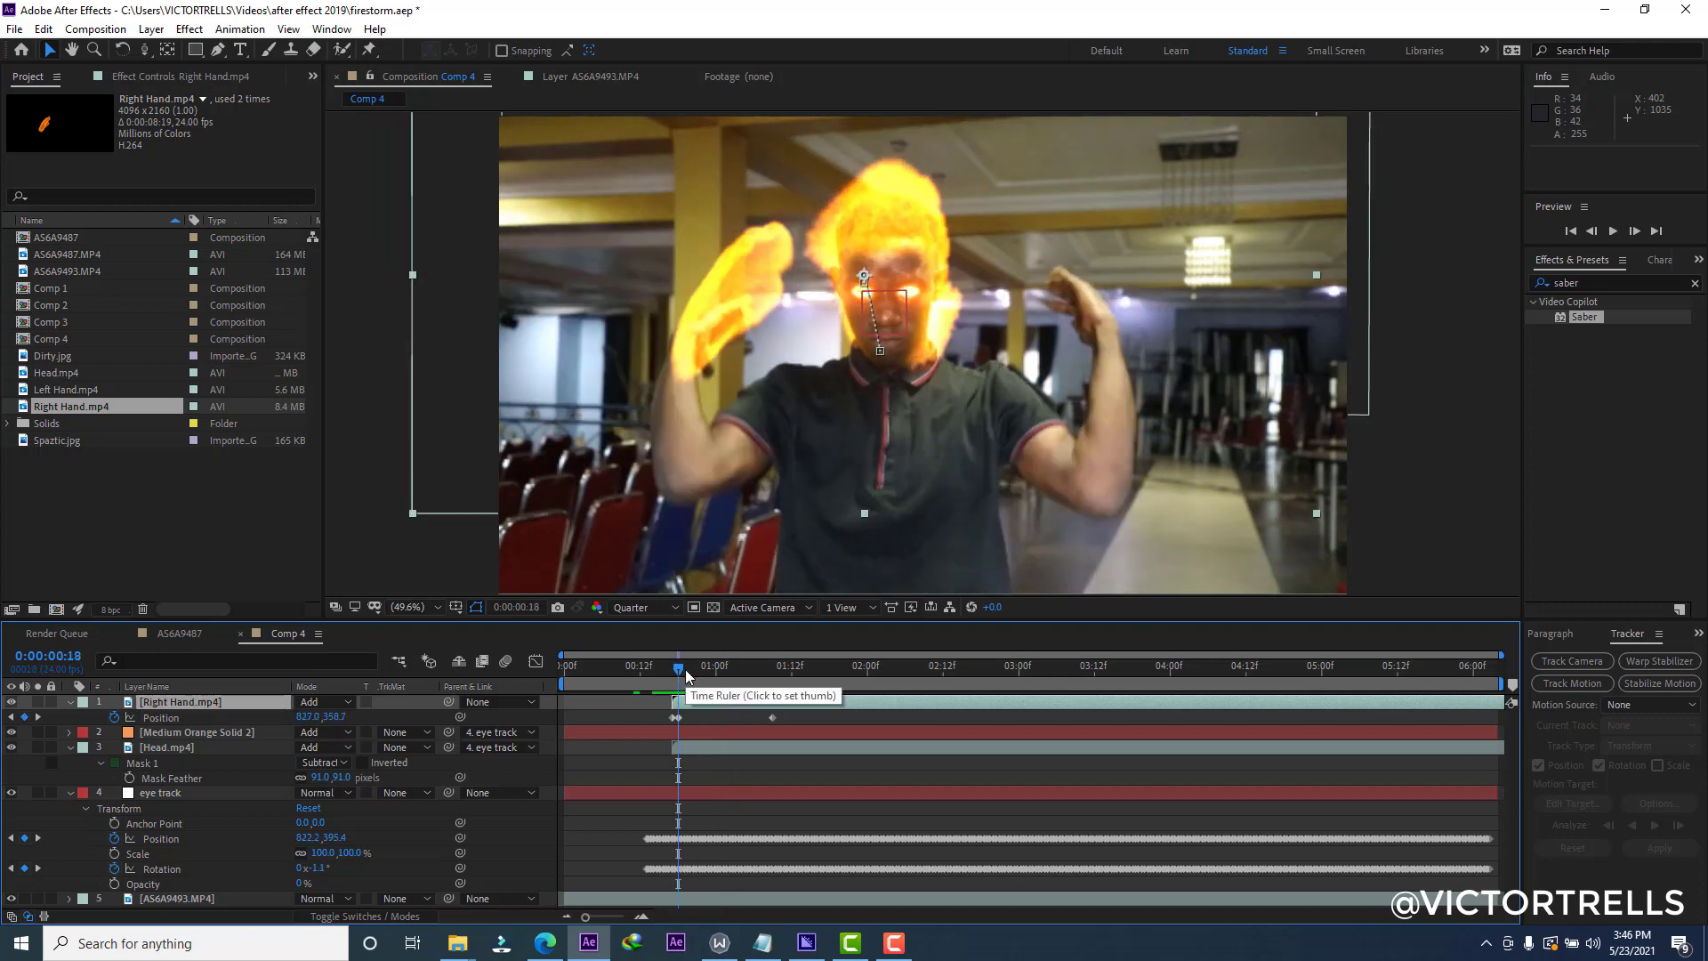
Preview the right-hand fire's movement from its onset past the 0:00:01:09 keyframe.
key(Page_Down)
key(Page_Down)
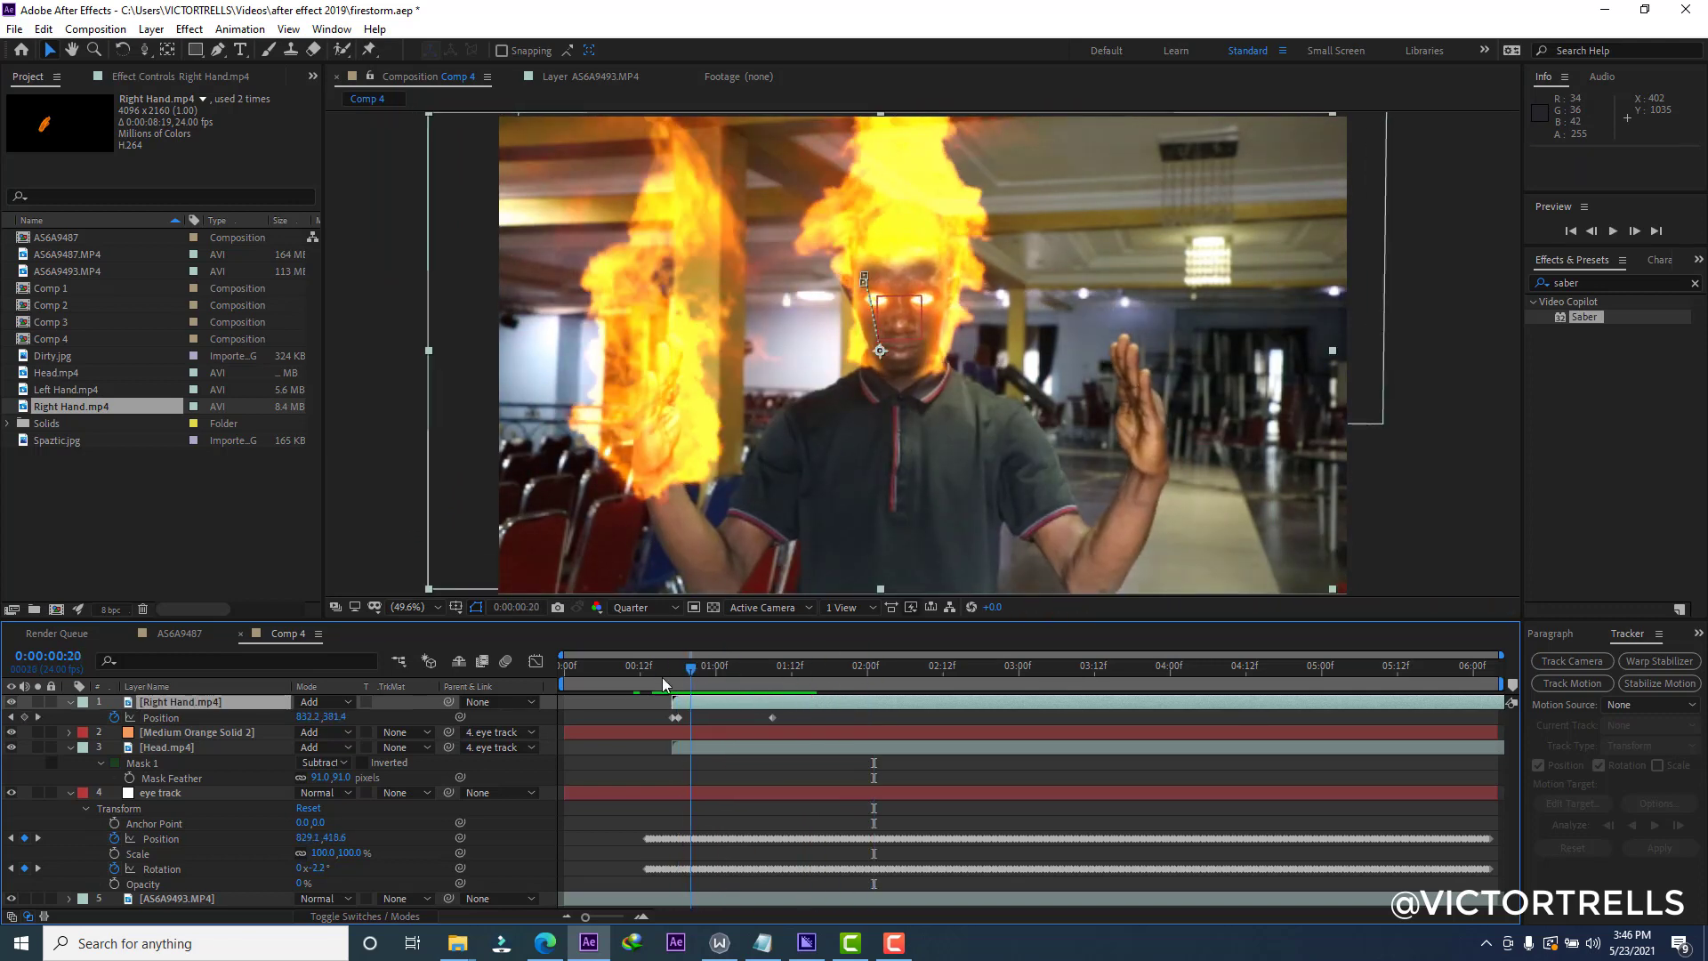
key(space)
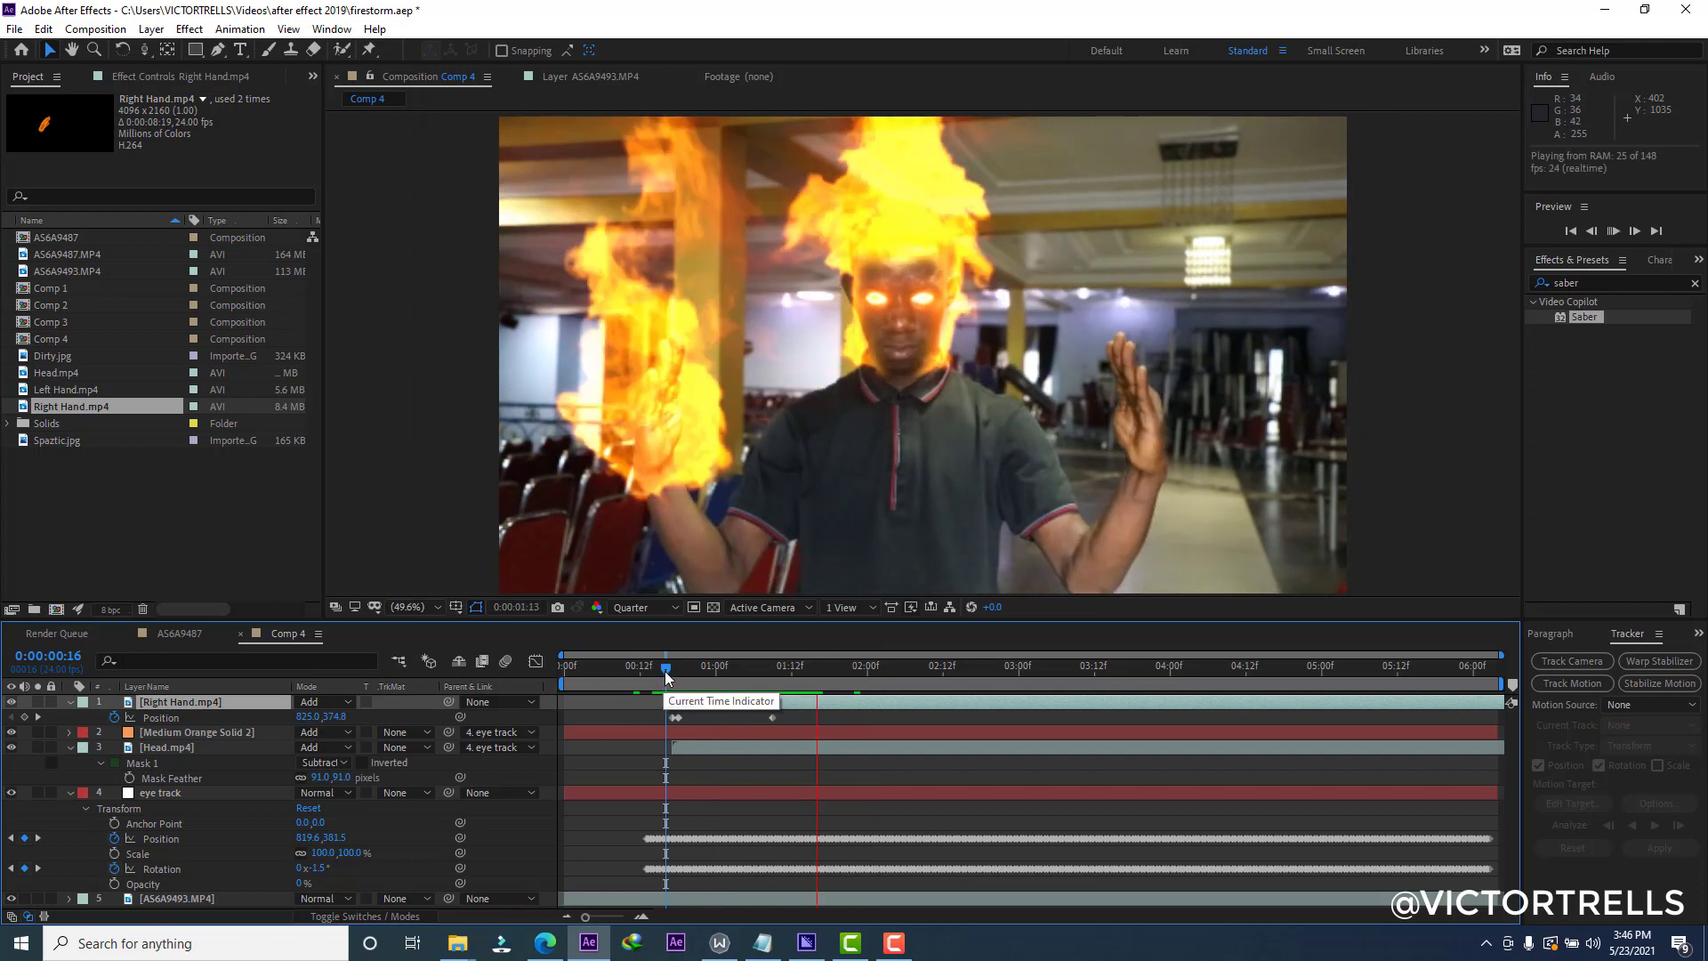
drag(665, 671, 776, 674)
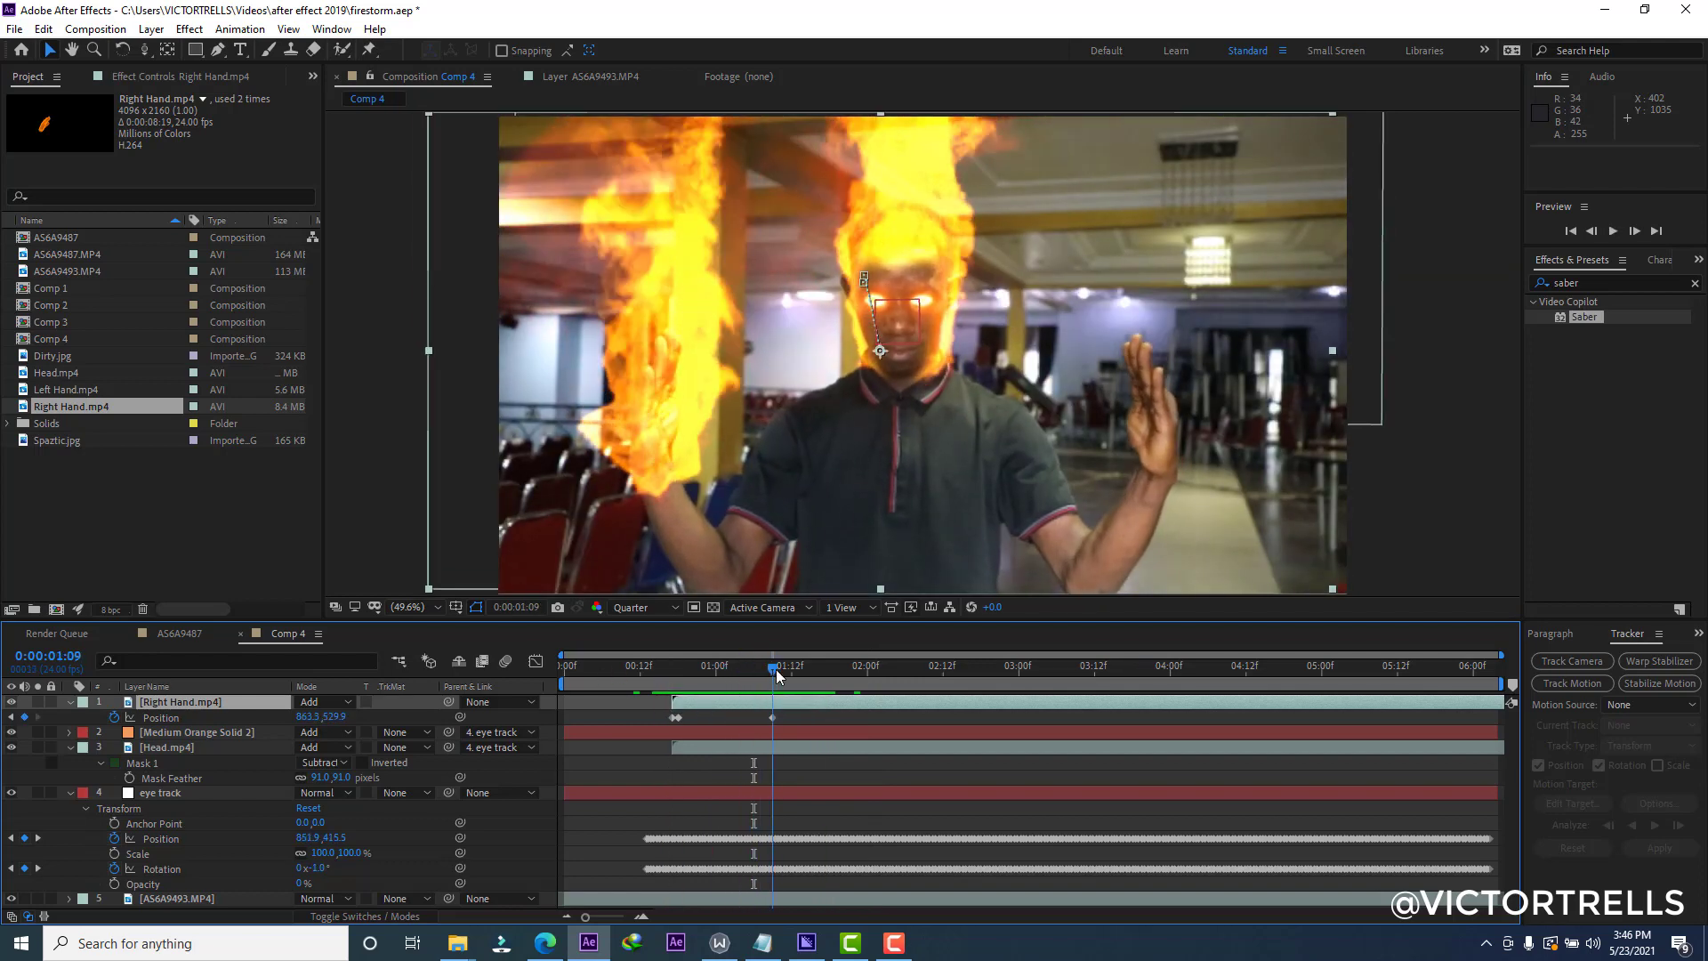
key(space)
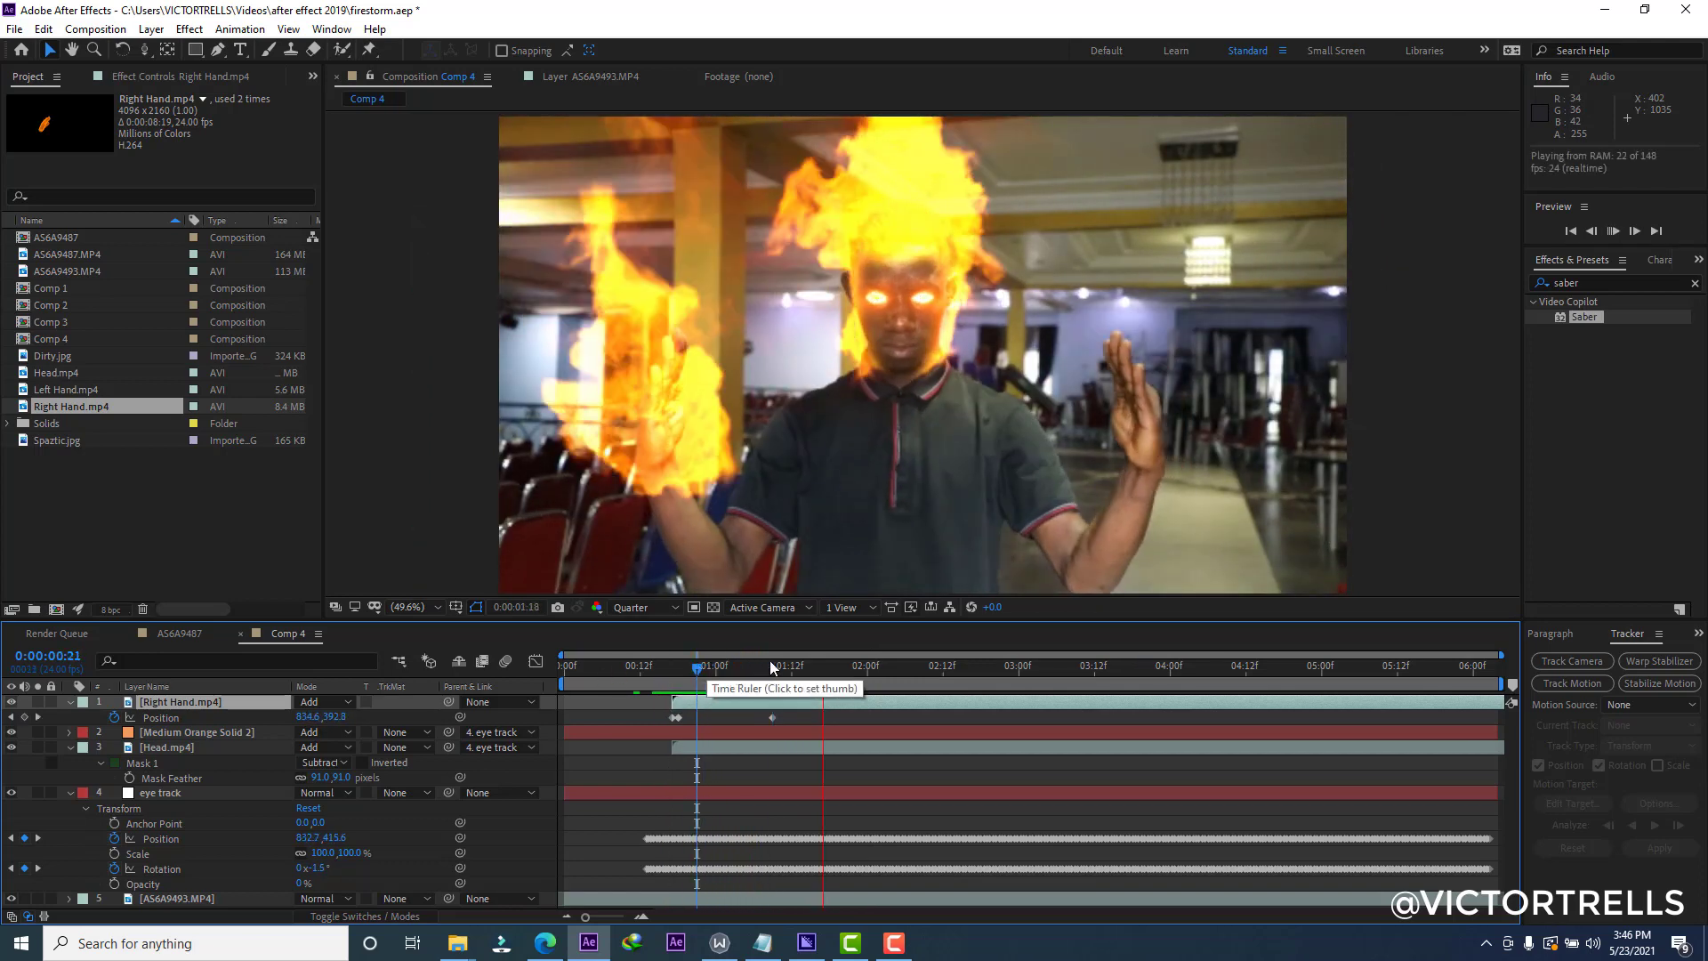
At 0:00:02:09, nudge the Right Hand.mp4 fire upward to position 863.3, 517.8 as a new keyframe.
drag(697, 666, 925, 667)
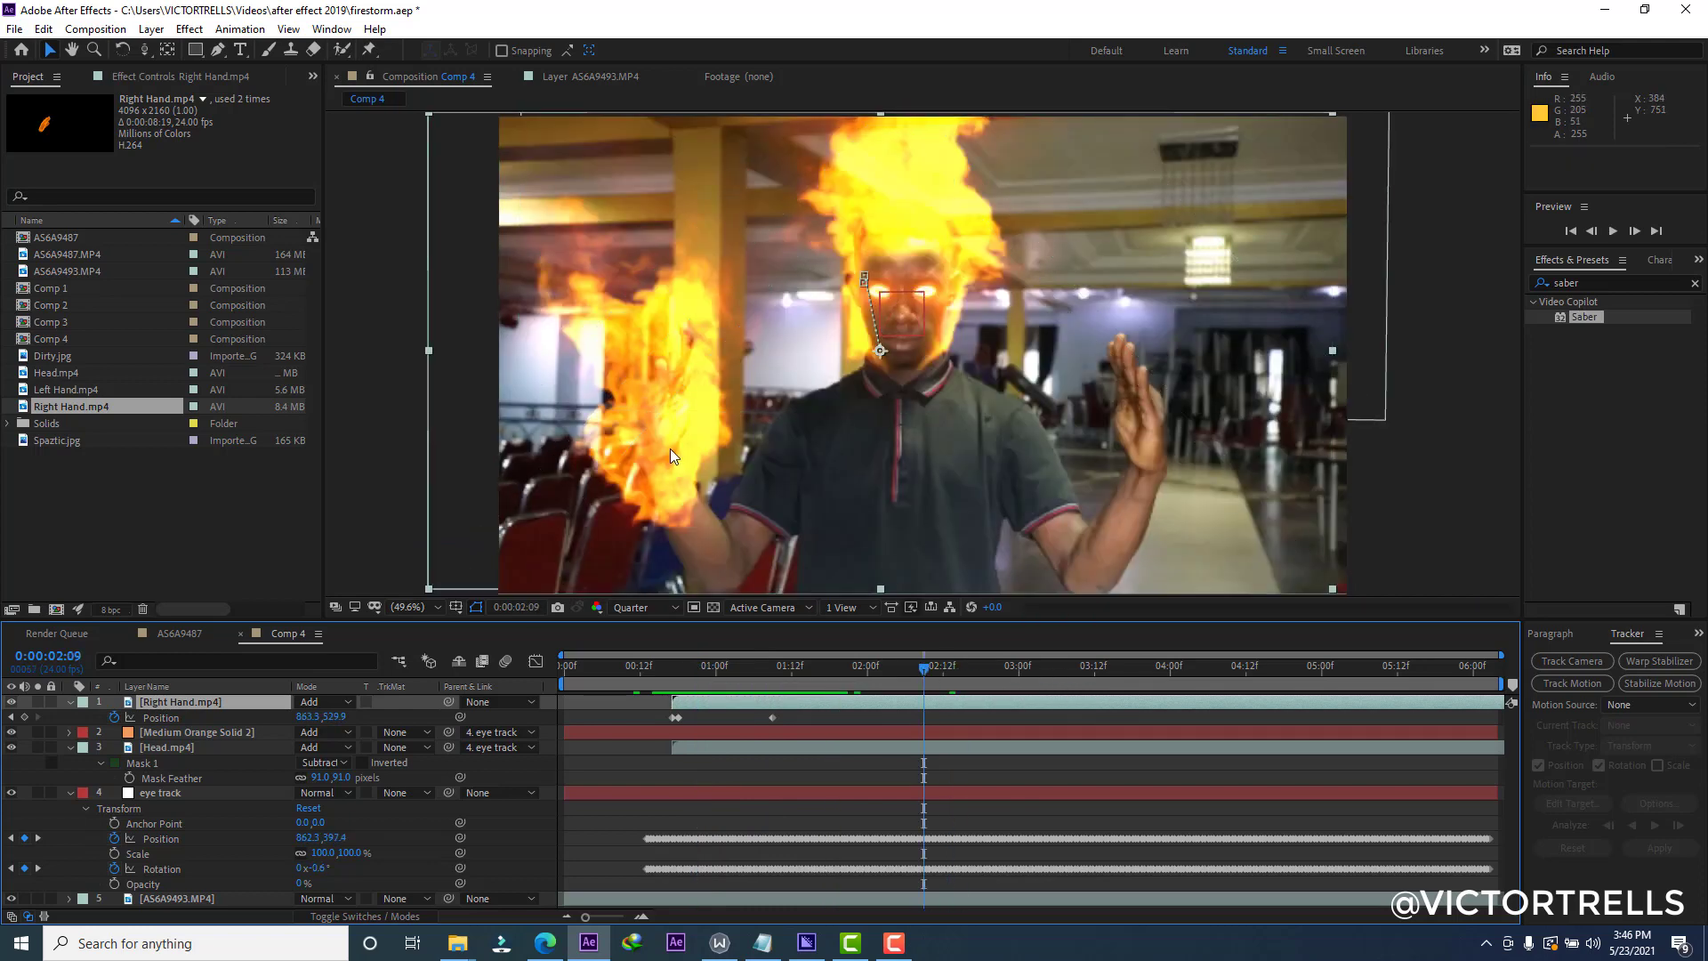
drag(670, 450, 670, 444)
drag(925, 668, 1113, 670)
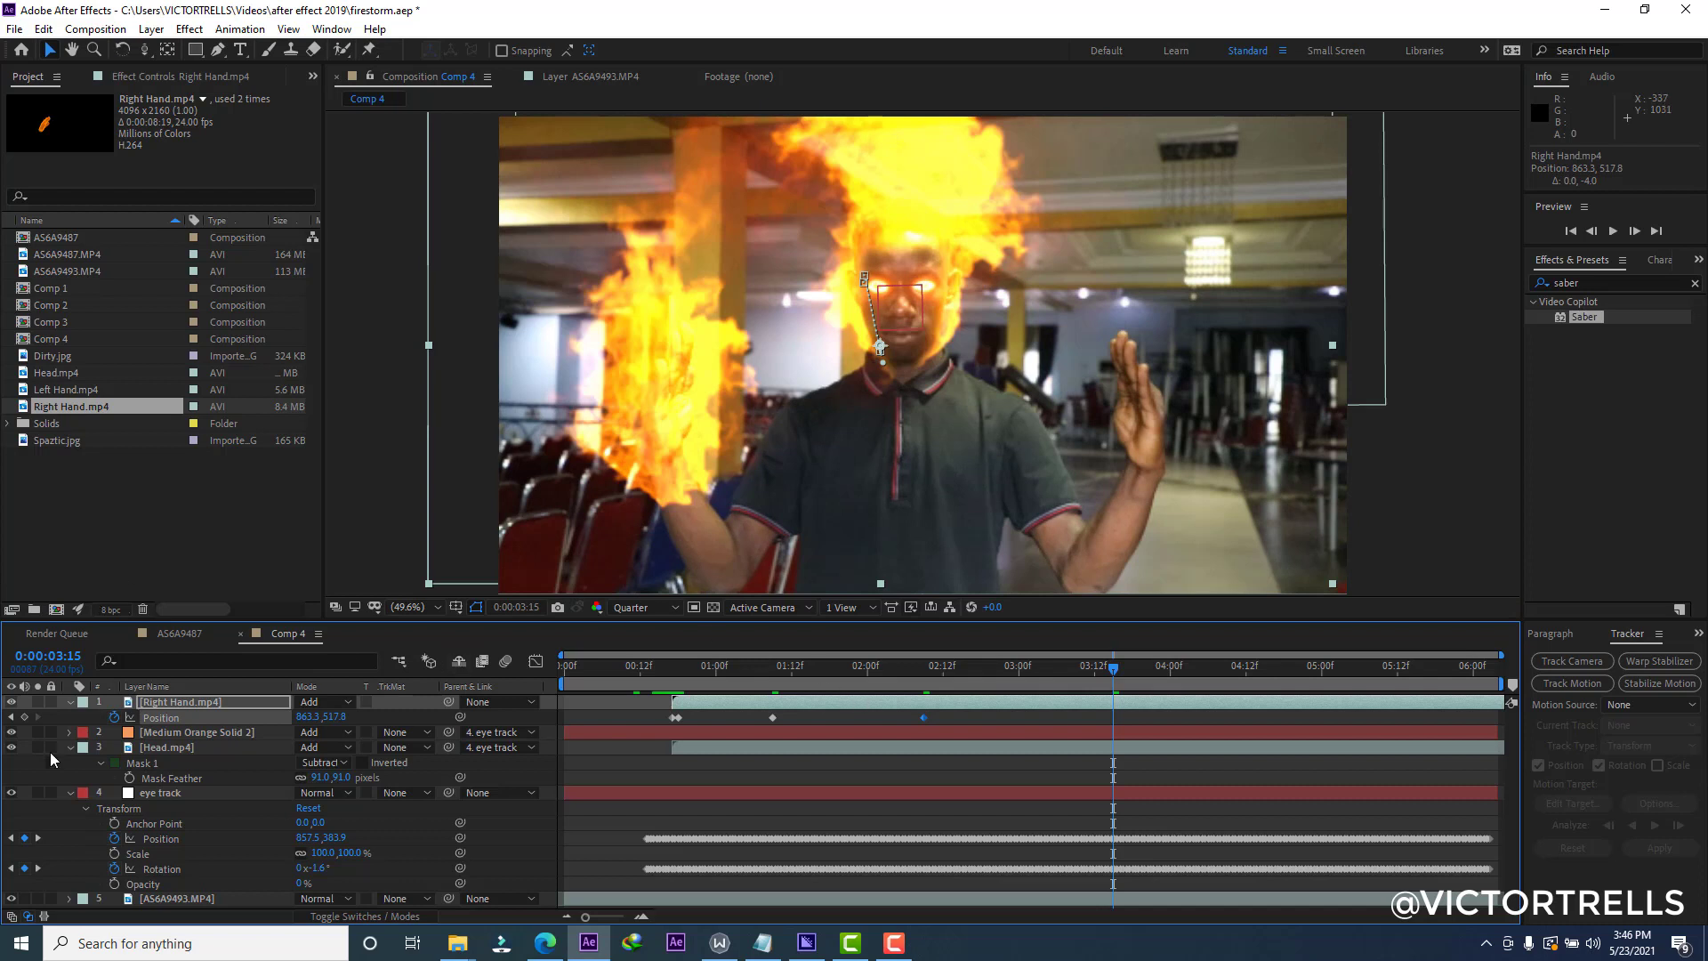
Add Left Hand.mp4 as the top layer of Comp 4 and shift its start to line up with the other fire clips.
click(67, 391)
drag(67, 392, 211, 703)
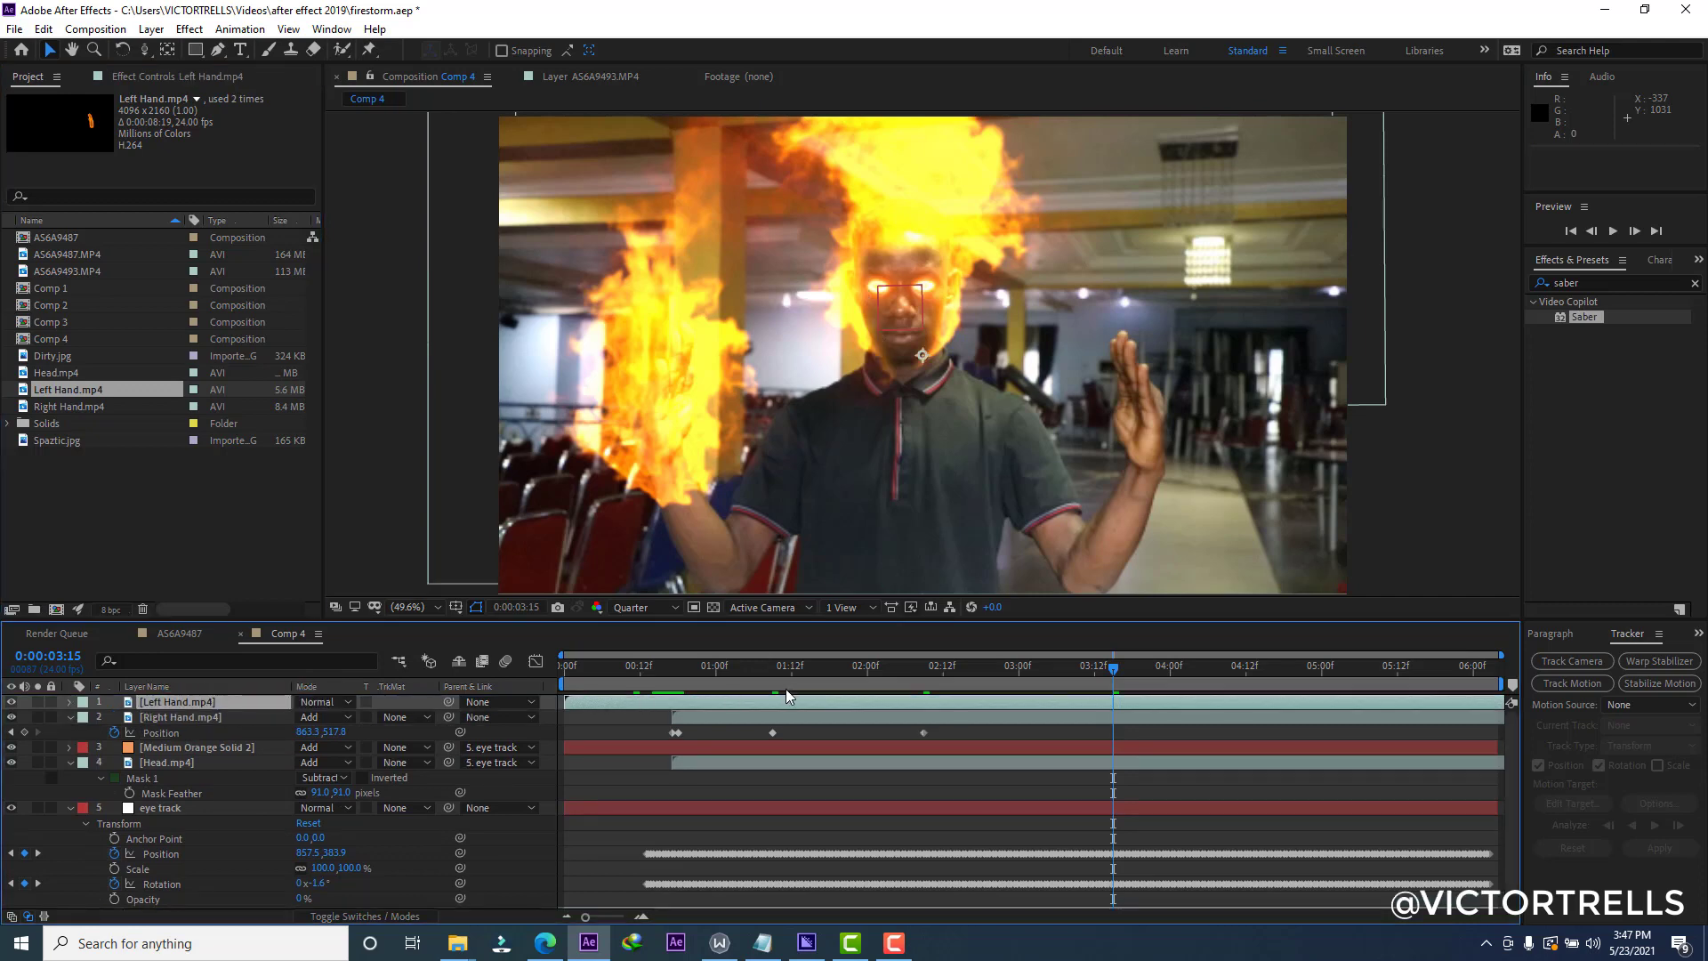
drag(713, 709, 838, 704)
Scale the Left Hand.mp4 layer to 50%, matching Right Hand.mp4, and blend it in Add mode.
key(s)
drag(321, 717, 286, 717)
click(178, 734)
key(s)
click(321, 717)
text(50)
key(Return)
click(178, 702)
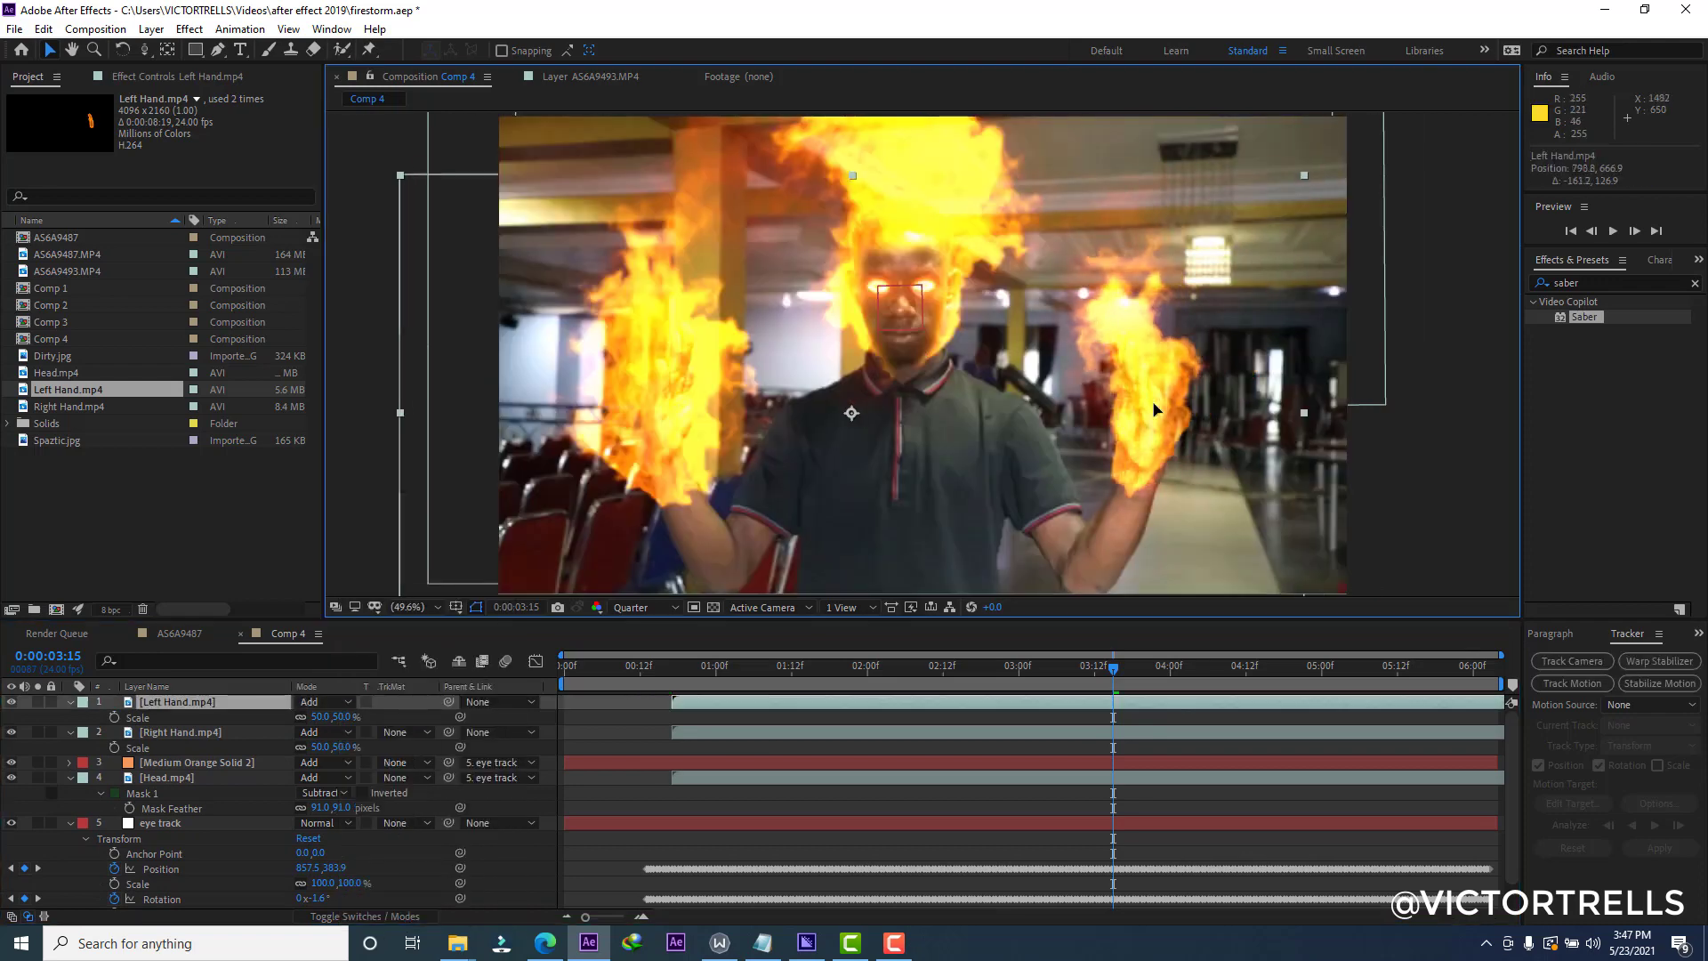
Place the Left Hand.mp4 fire over the bare hand, move its first position keyframe past two seconds and add another before one second.
drag(1155, 405, 1160, 403)
click(671, 667)
key(alt+shift+p)
drag(672, 717, 898, 717)
drag(678, 669, 710, 667)
click(24, 717)
Keyframe the left-hand fire's position backward along the hand's motion, ending at 710.1, 382.8 at 0:00:00:17.
click(697, 667)
drag(1165, 454, 1087, 355)
key(Page_Up)
key(Page_Up)
key(Page_Up)
key(Page_Up)
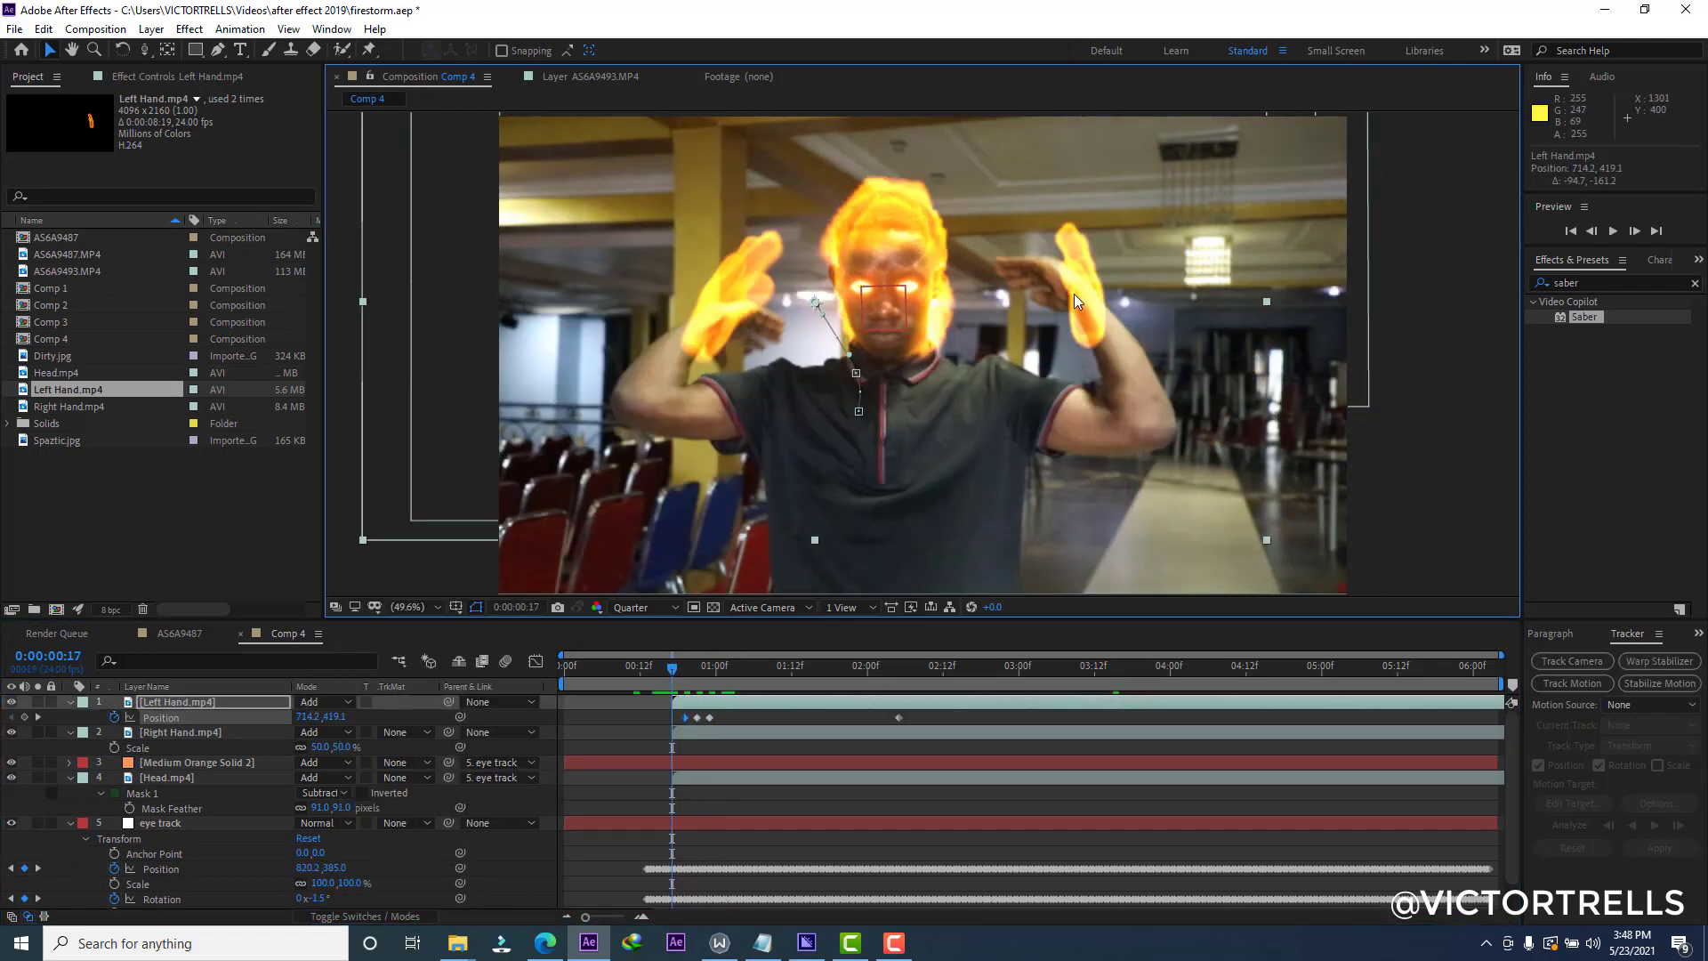
drag(1075, 294, 1073, 277)
Keyframe Left Hand.mp4 rotation as 0° at 0:00:00:19 and -46° at 0:00:00:17, and realign the fire to the hand.
key(r)
key(shift+p)
drag(672, 669, 684, 671)
key(alt+shift+r)
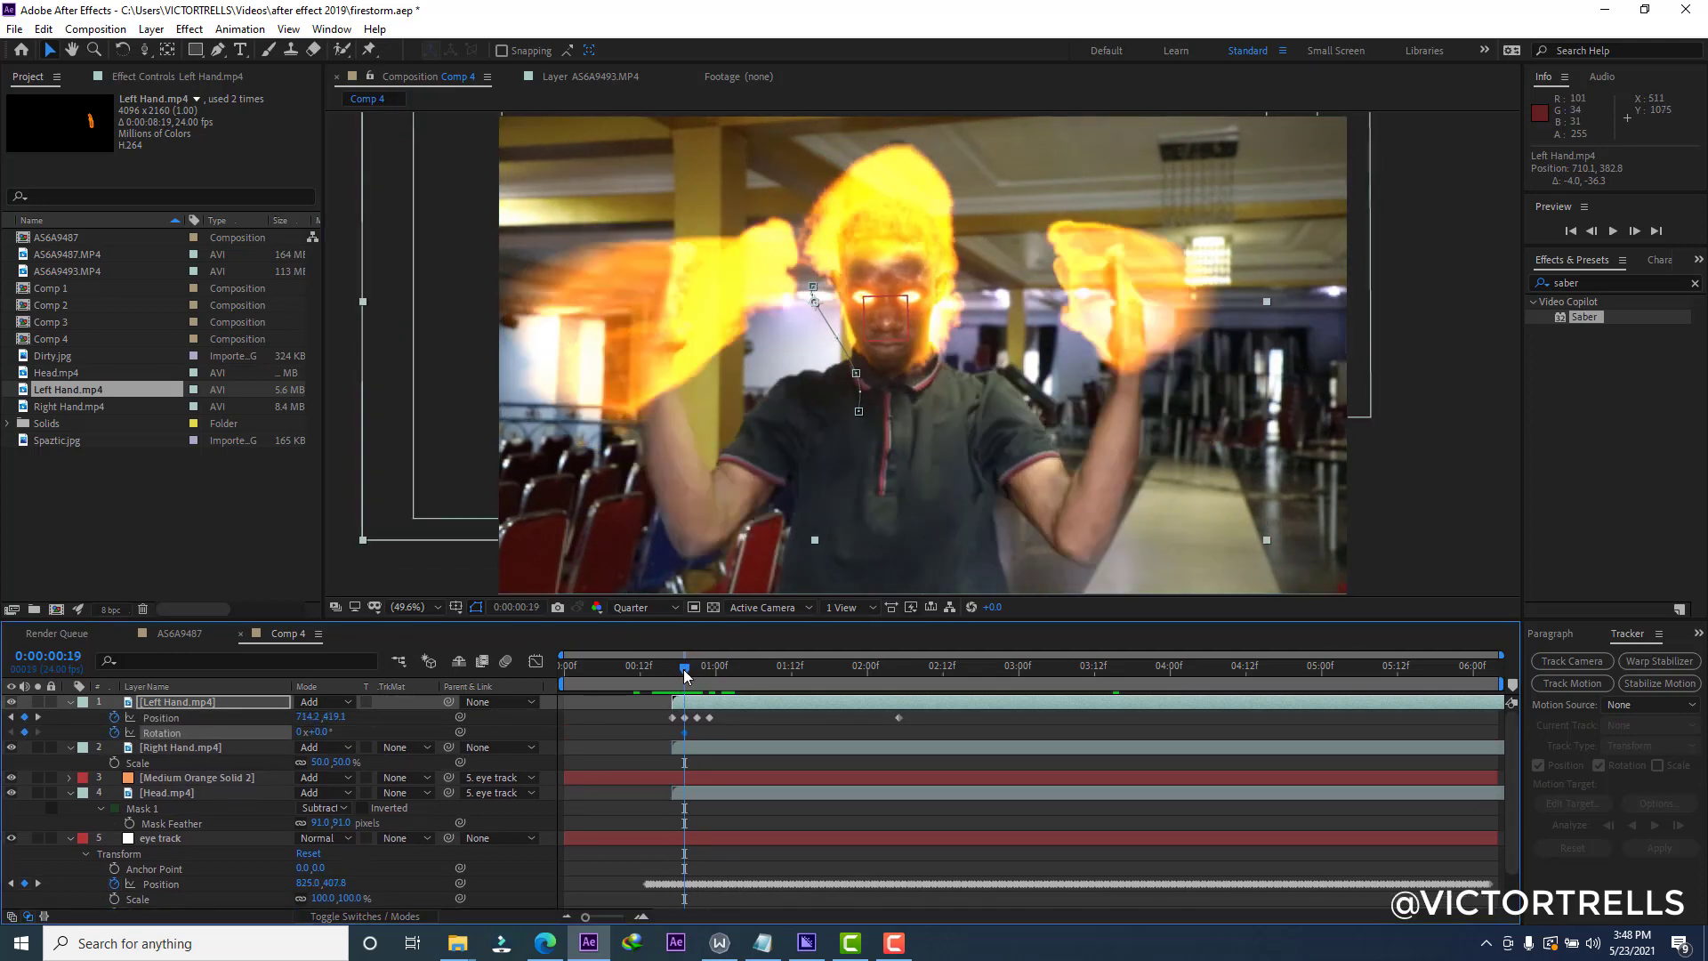
click(672, 669)
drag(322, 732, 287, 732)
drag(1008, 133, 1046, 296)
Match the left-hand fire's position and rotation to the hand at 0:00:01:01, and reposition it ten frames further on.
drag(671, 669, 722, 689)
drag(1164, 452, 1160, 452)
drag(314, 732, 310, 732)
drag(1186, 378, 1186, 398)
key(shift+Page_Down)
drag(1186, 397, 1186, 419)
Enlarge Left Hand.mp4 to 57% scale and realign the fire to the hand at its opening position keyframes.
key(s)
drag(315, 717, 322, 717)
key(p)
drag(785, 665, 701, 657)
click(697, 664)
drag(1188, 374, 1116, 328)
click(685, 664)
click(671, 664)
drag(1048, 251, 1015, 282)
Preview the left-hand fire, nudge it sideways on the hand and delete its last position keyframes.
key(space)
drag(1184, 400, 1197, 400)
drag(778, 722, 912, 714)
key(Delete)
At 0:00:01:15, adjust the left-hand fire's rotation and reposition it to 711.9, 777.1.
drag(772, 667, 810, 669)
drag(1157, 410, 1129, 405)
key(shift+r)
drag(315, 733, 316, 739)
drag(1134, 367, 1135, 403)
Slightly enlarge the Left Hand.mp4 scale and nudge the fire upward on the hand at 0:00:01:15.
key(s)
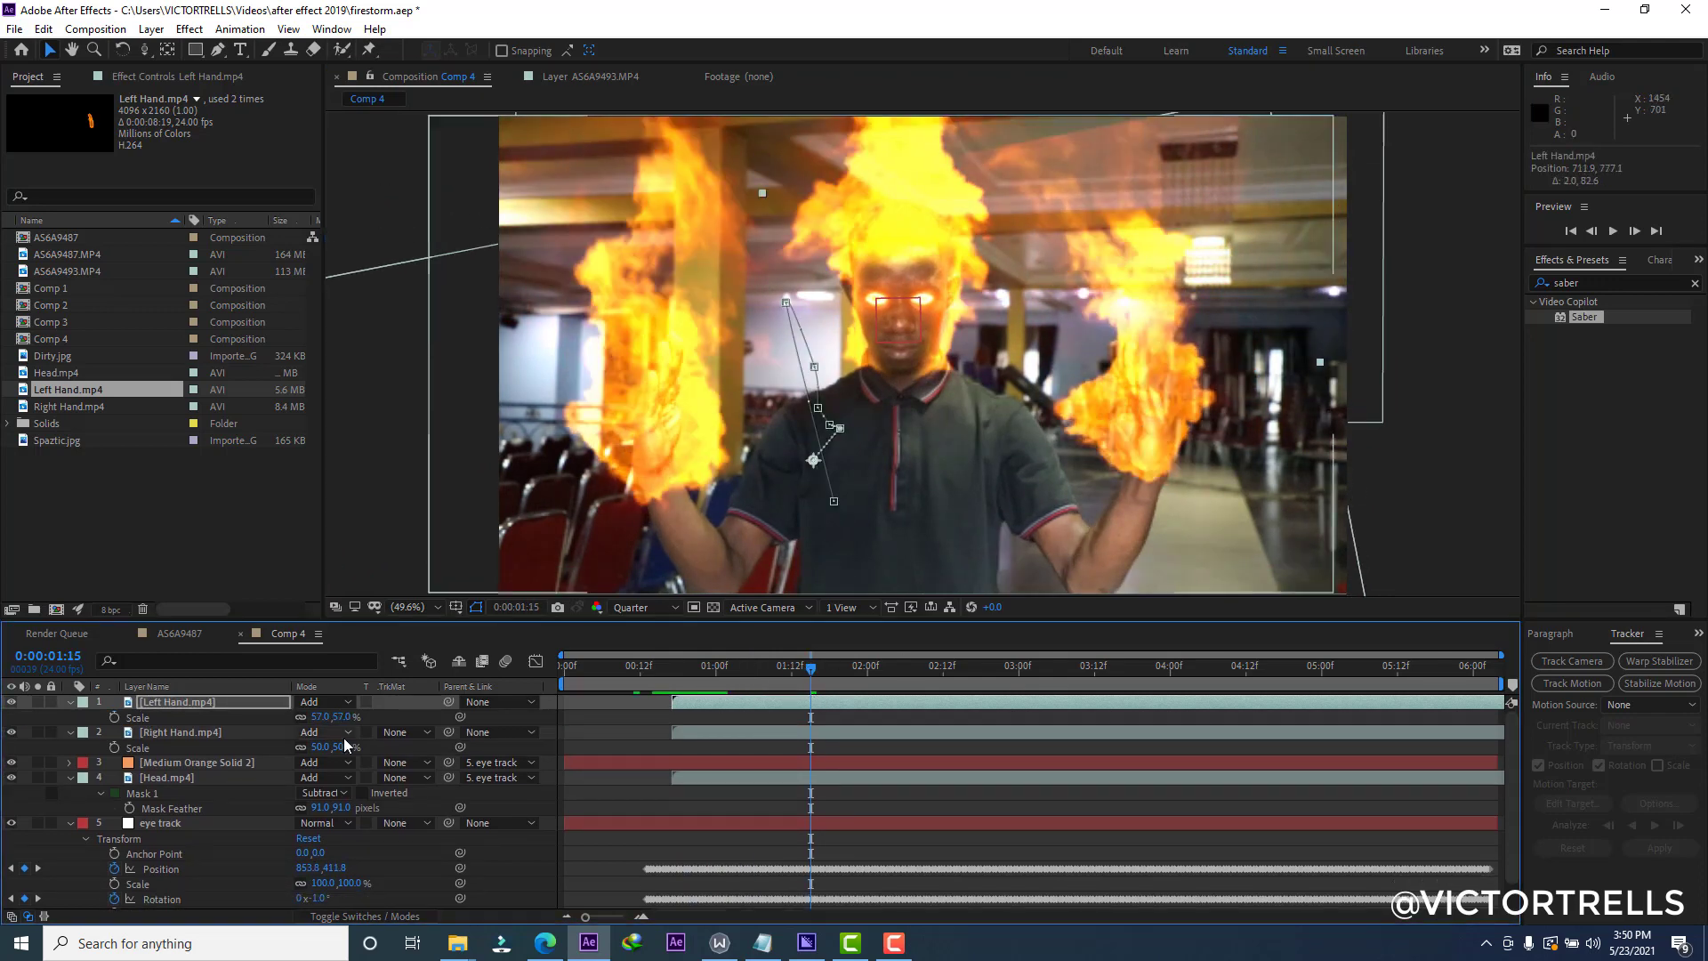
drag(322, 717, 327, 717)
mouse_move(1168, 400)
mouse_down()
mouse_move(1129, 398)
mouse_move(1168, 392)
mouse_up()
Adjust the left-hand fire's rotation and position to fit the hand at 0:00:01:05.
key(u)
click(747, 667)
drag(320, 733, 315, 735)
drag(1168, 391, 1116, 353)
Realign the left-hand fire at its early position keyframes, with 557.0, 423.1 at 0:00:00:19 and 700.1, 920.8 at 0:00:00:17.
click(722, 667)
click(709, 668)
click(698, 669)
click(684, 667)
click(671, 667)
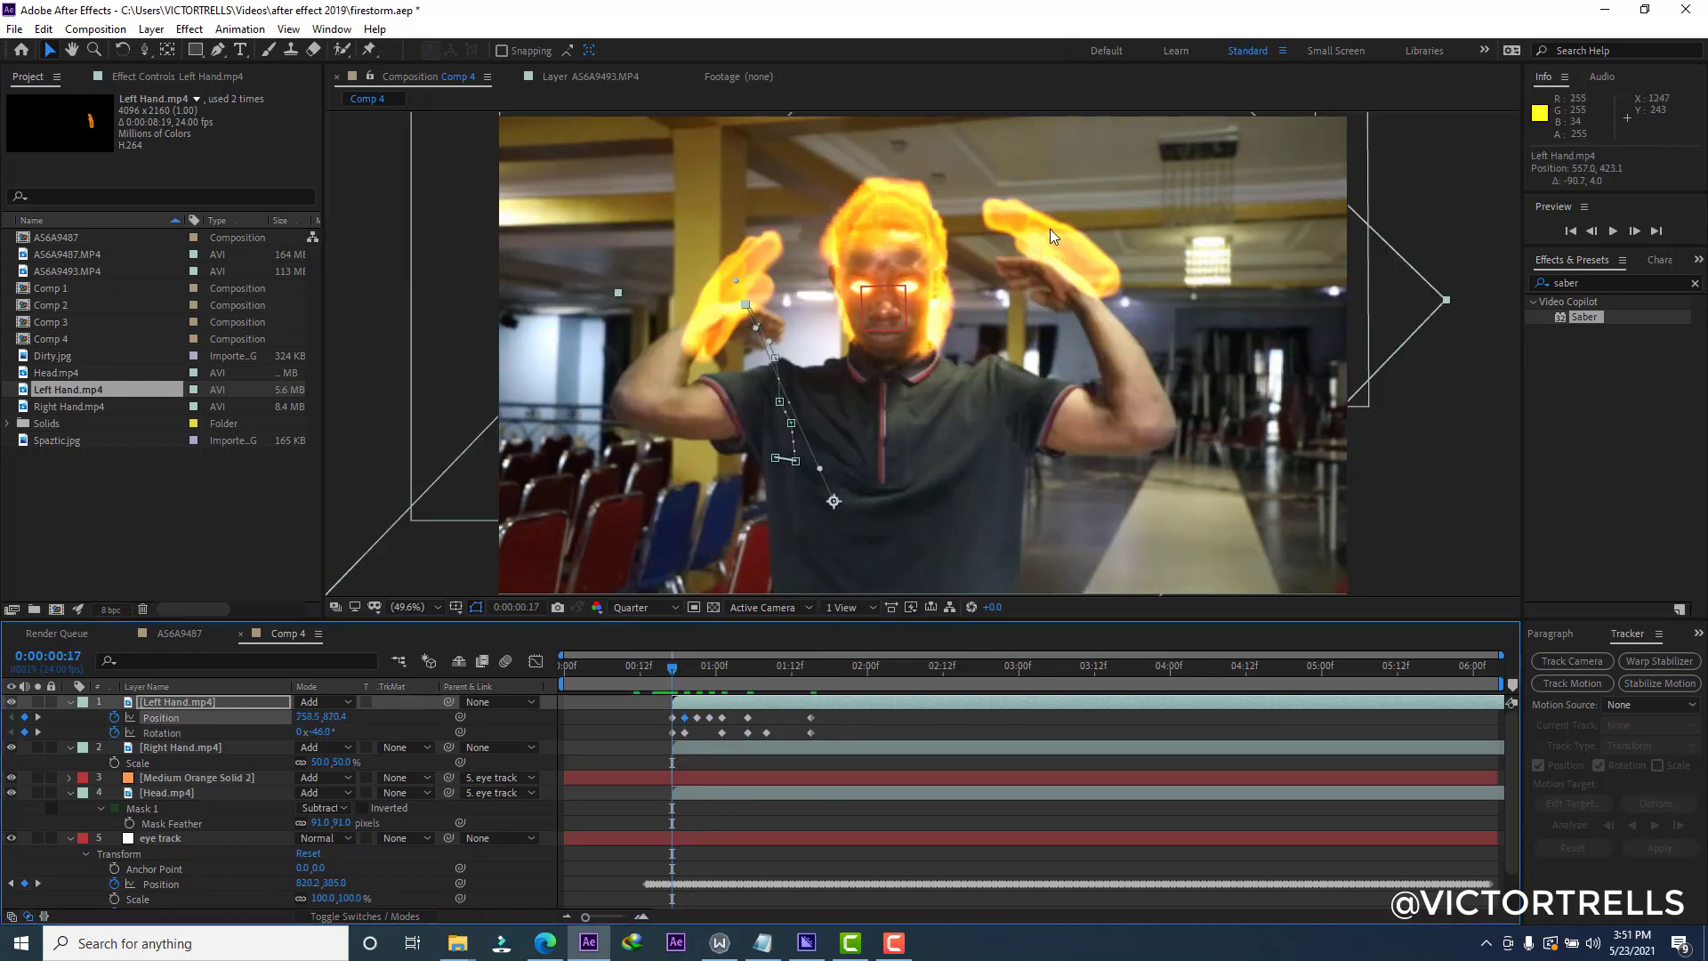
drag(1050, 228, 1024, 250)
Extend the left-hand fire's position keyframes beyond one second, ending at 657.5, 771.0 at 0:00:03:05.
key(space)
click(753, 669)
drag(750, 669, 766, 675)
drag(1149, 426, 1156, 401)
drag(752, 673, 1048, 680)
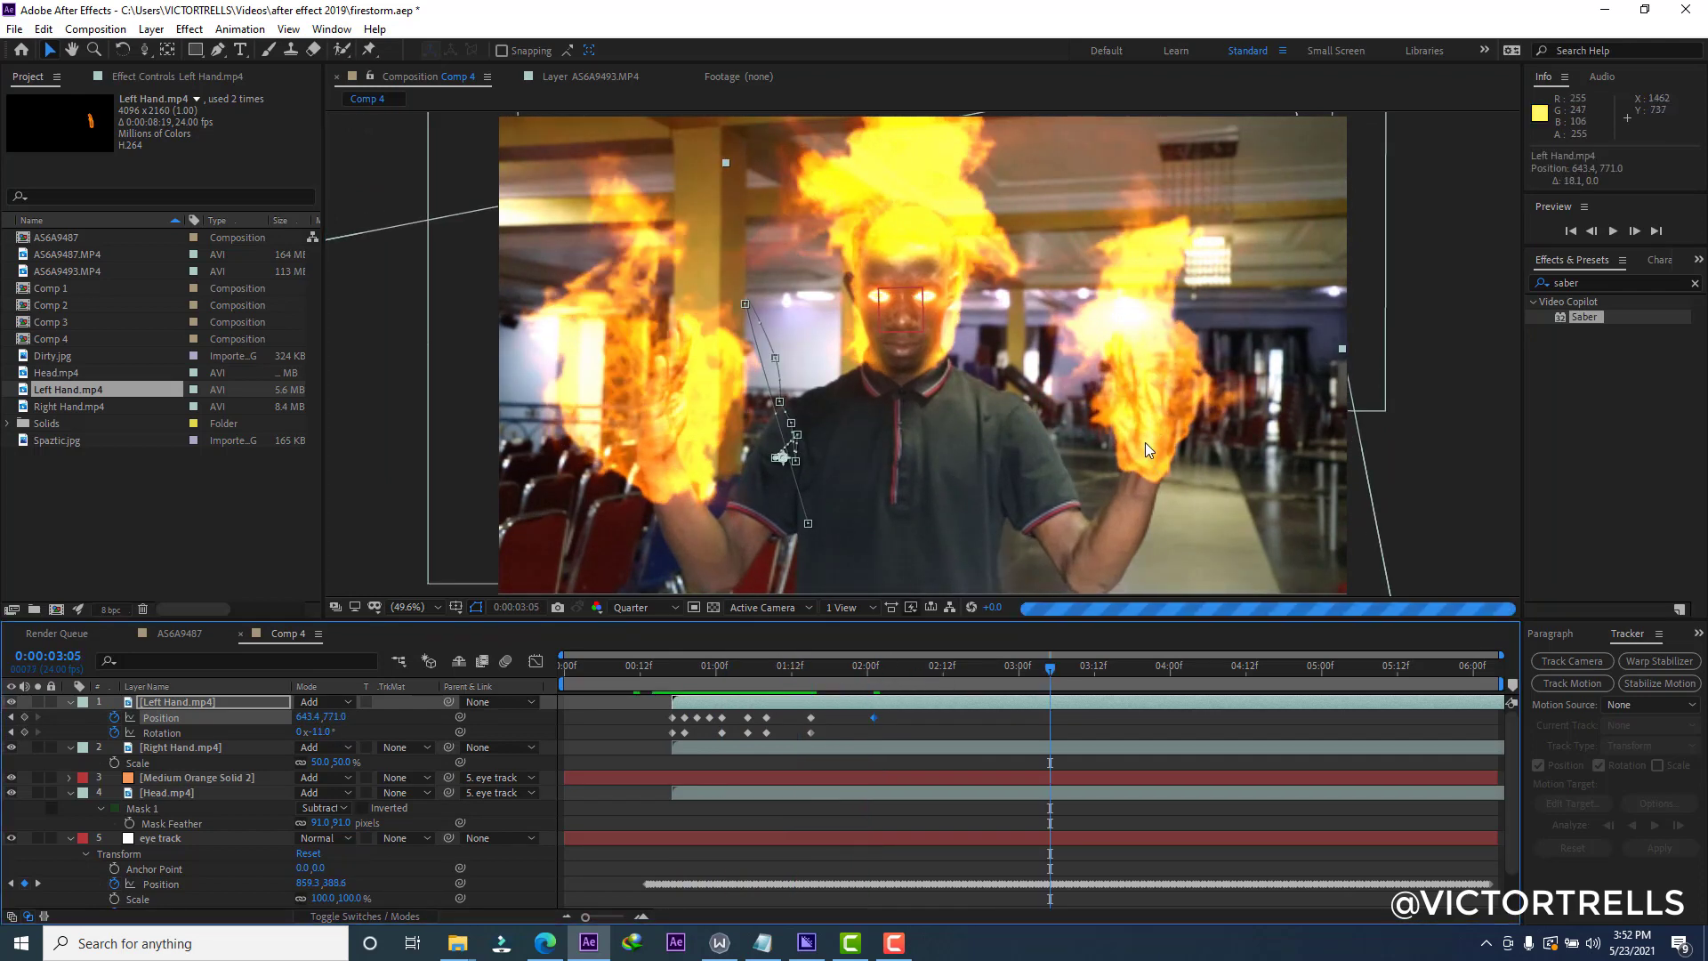
drag(1145, 441, 1151, 441)
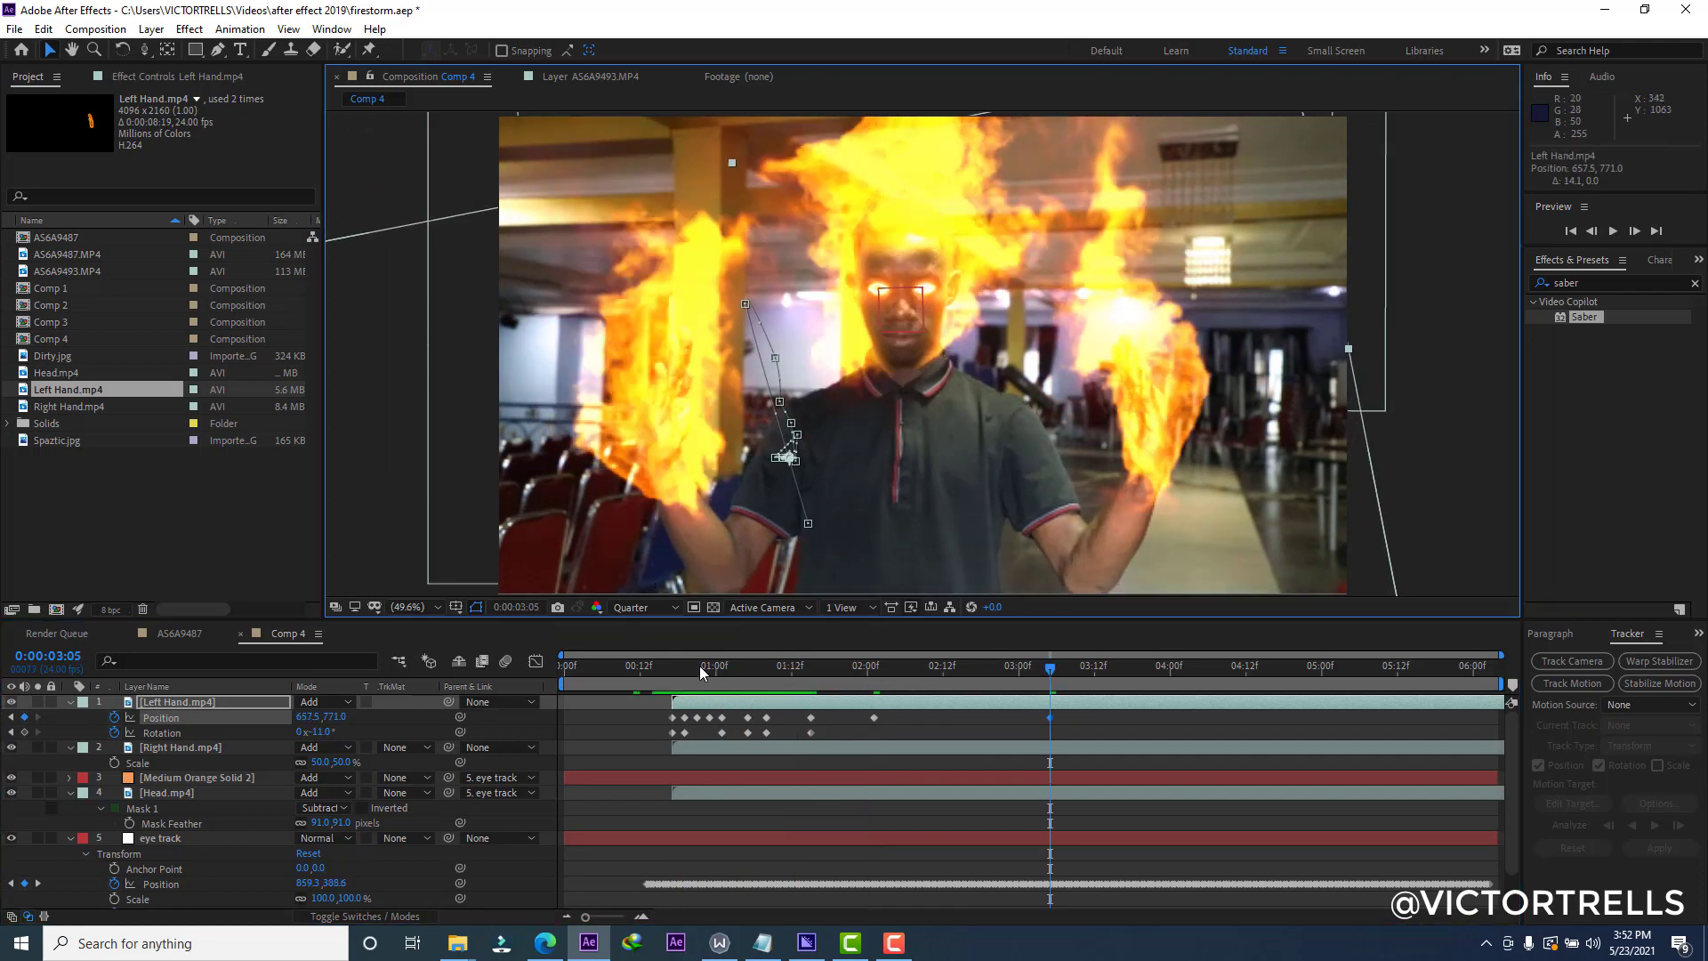
Preview the fire animation from just before its onset and check how the left-hand fire follows the hand.
drag(702, 672, 649, 675)
key(space)
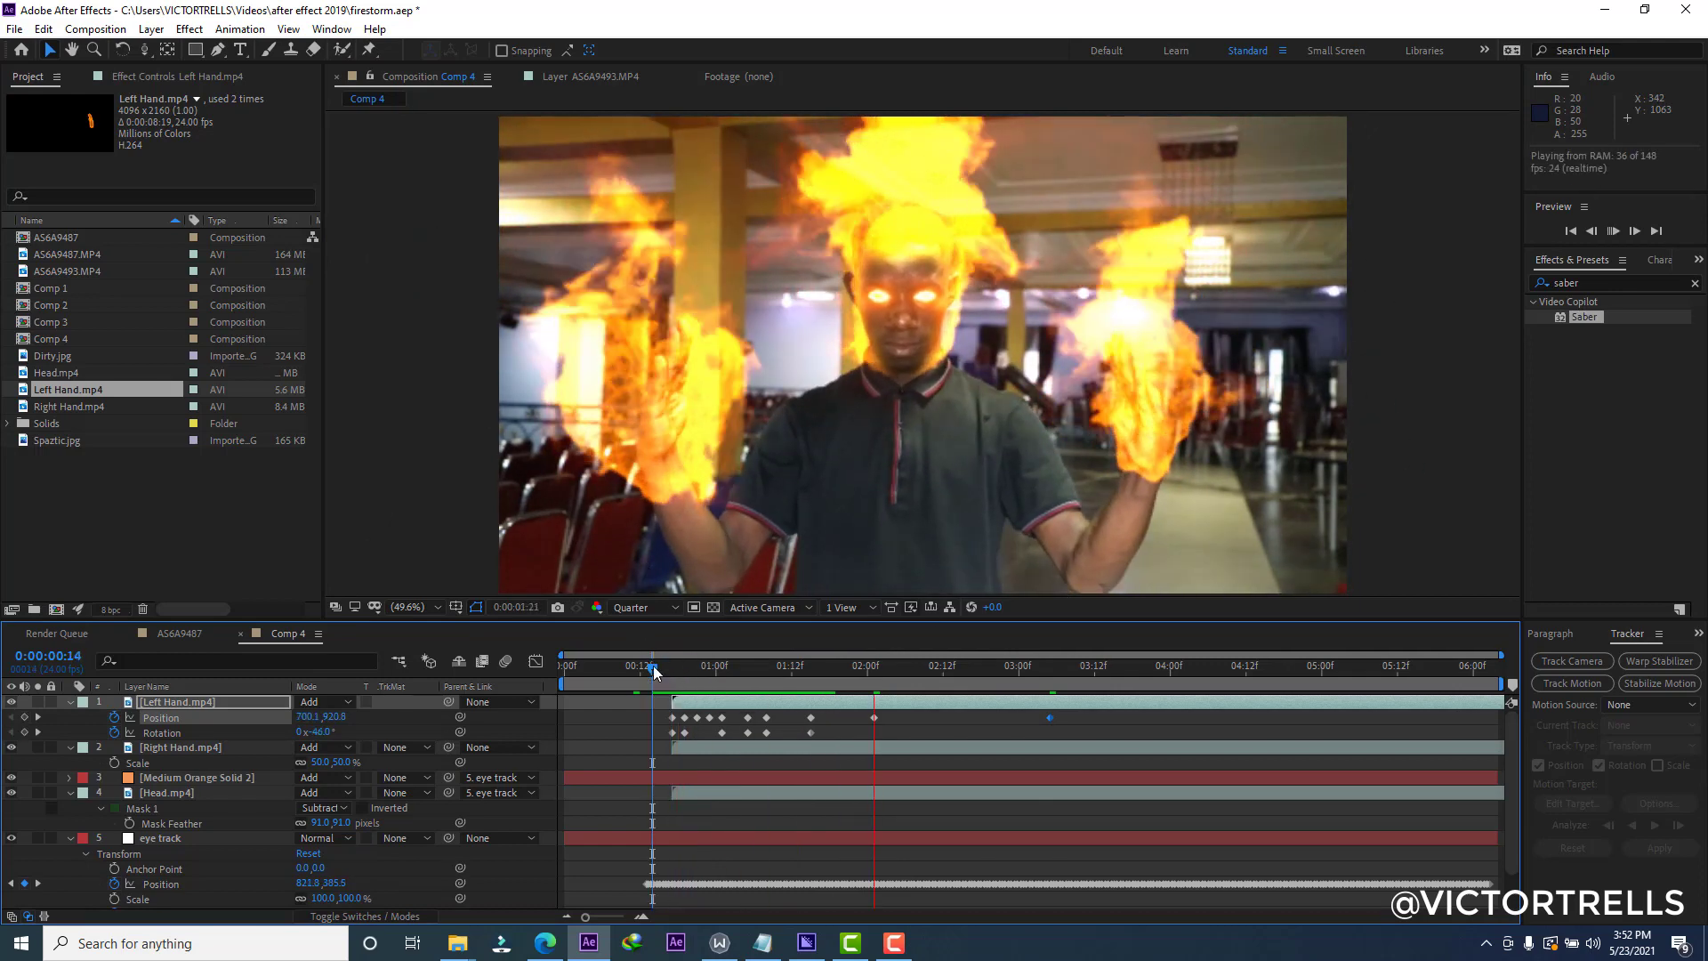
click(734, 672)
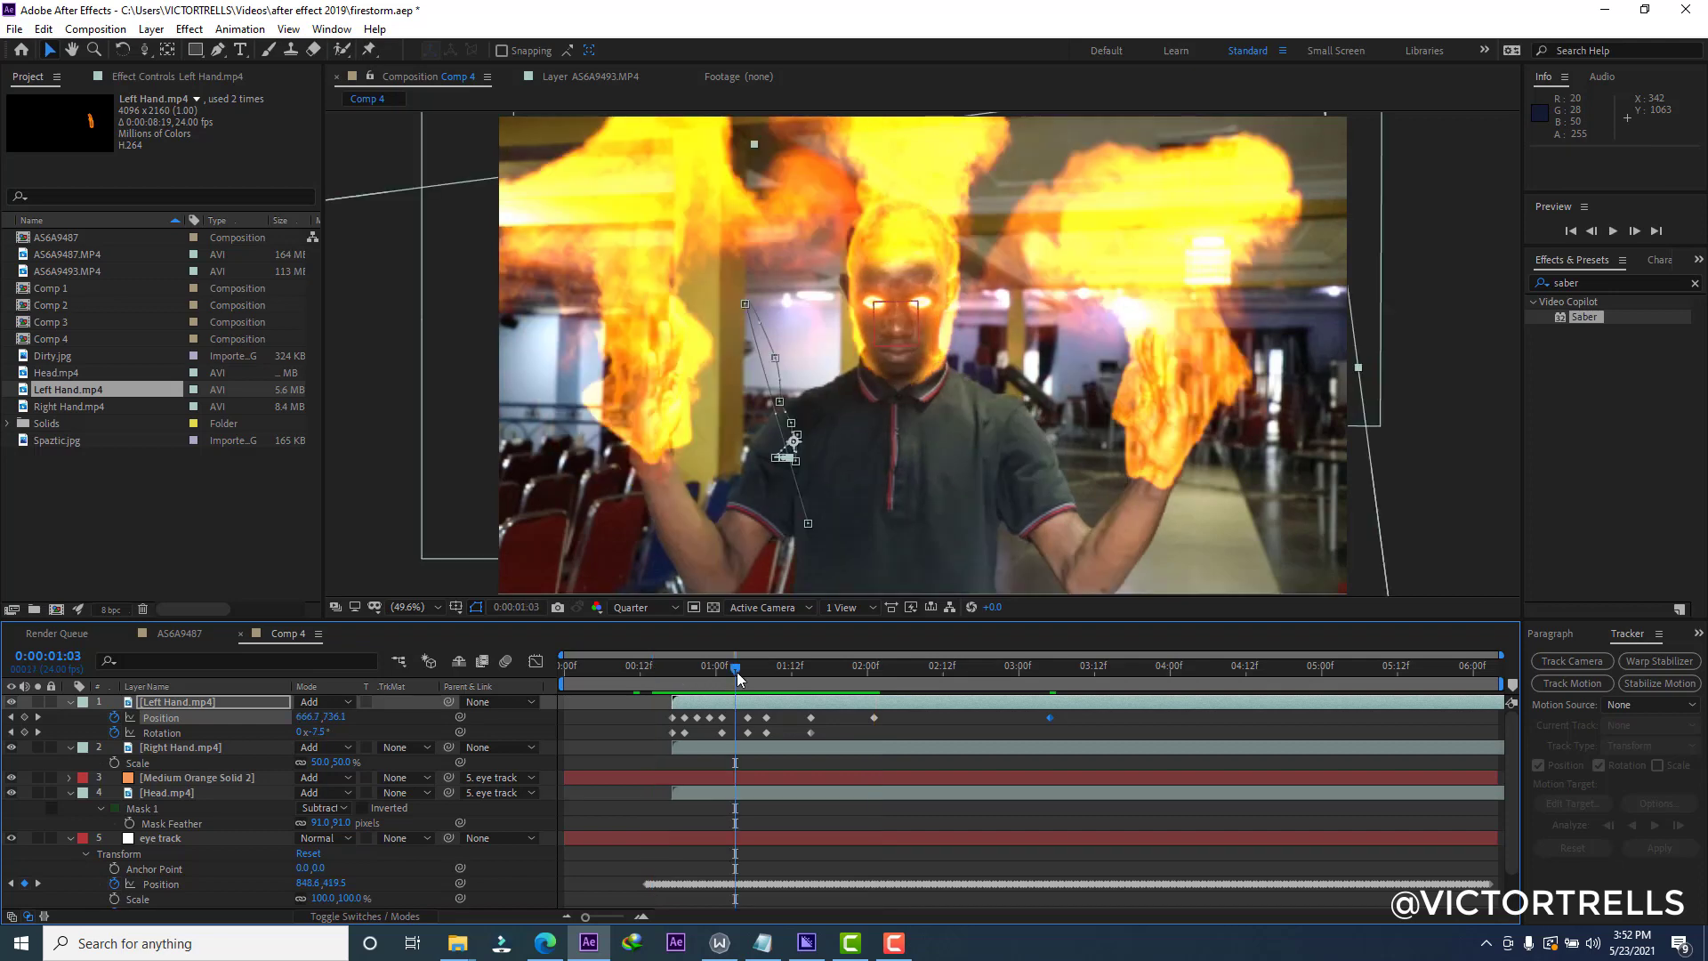
mouse_move(675, 677)
mouse_down()
mouse_move(767, 663)
mouse_move(673, 676)
mouse_move(687, 669)
mouse_up()
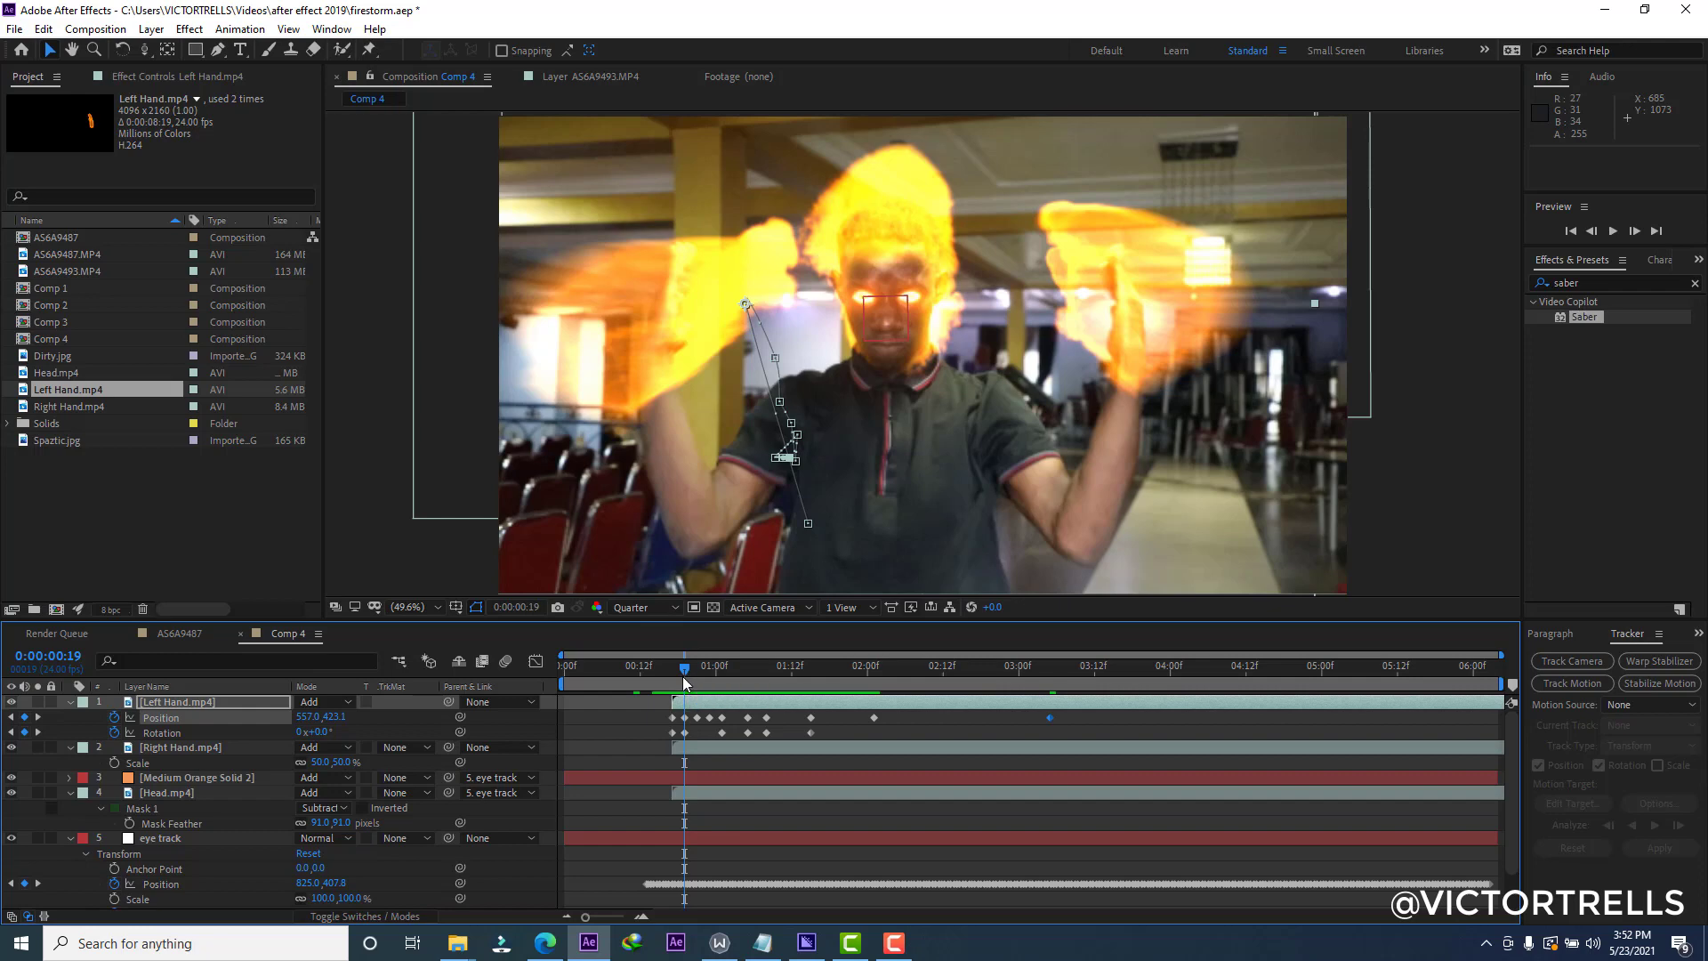
mouse_move(682, 676)
mouse_down()
mouse_move(664, 680)
mouse_move(703, 676)
mouse_move(672, 672)
mouse_up()
key(space)
click(673, 671)
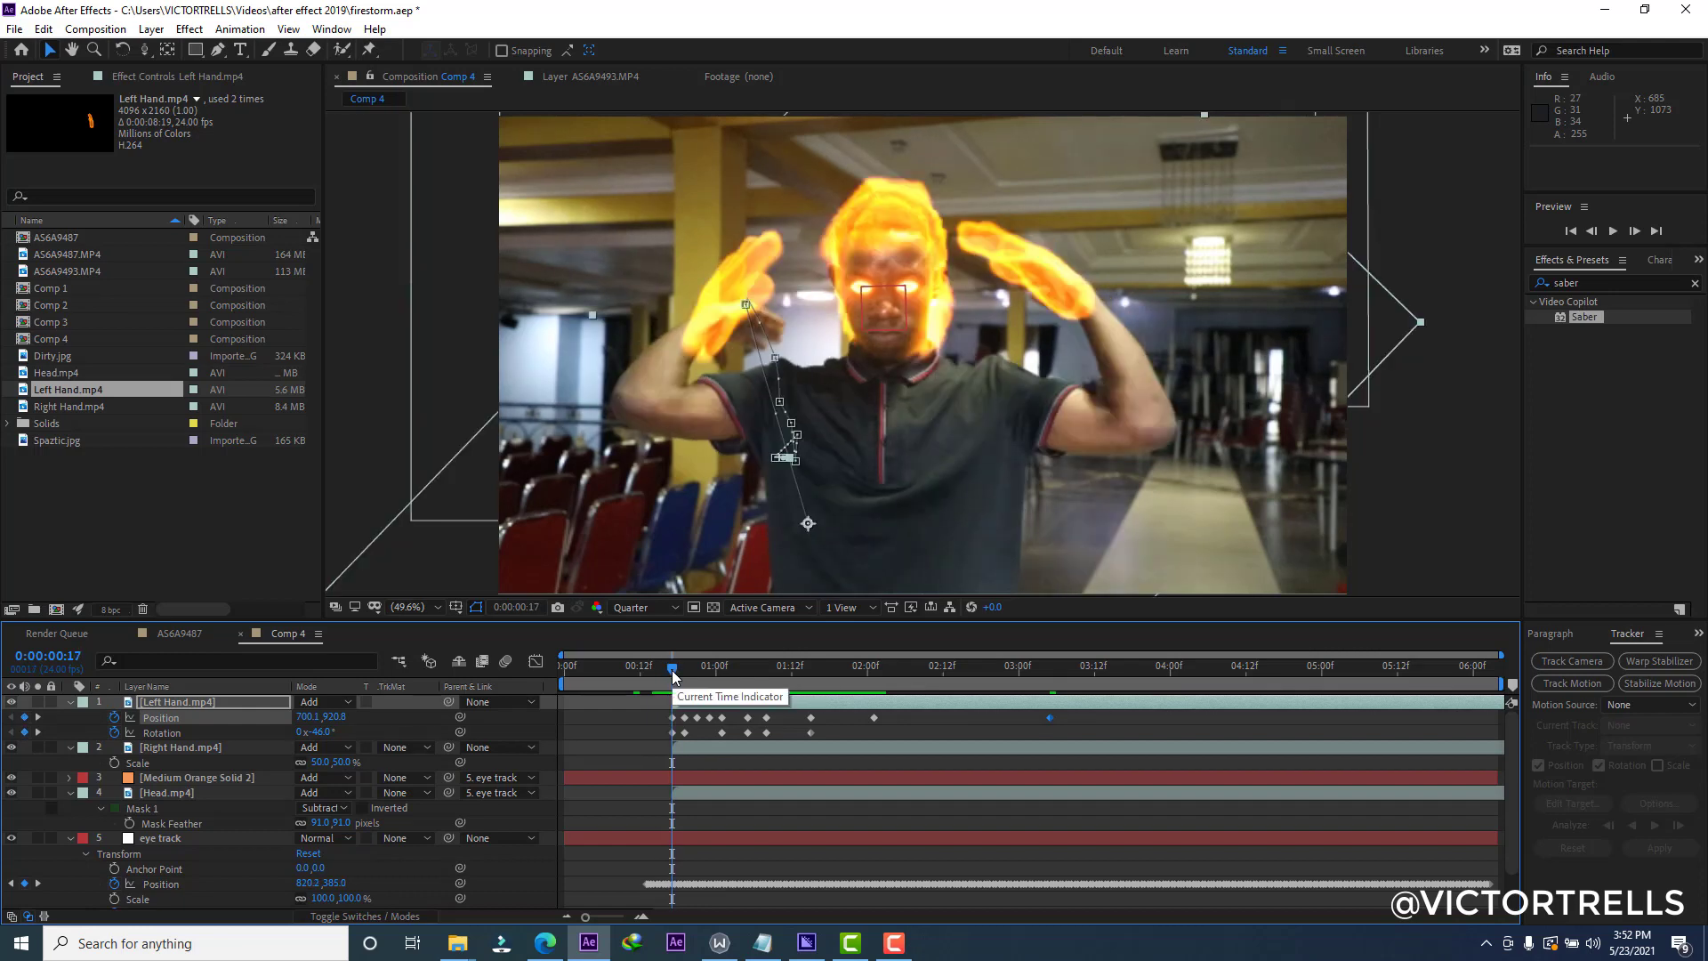
Go to 0:00:00:20 and collapse the properties of the Left Hand.mp4, Right Hand.mp4 and Head.mp4 layers.
key(Page_Down)
key(Page_Down)
key(Page_Down)
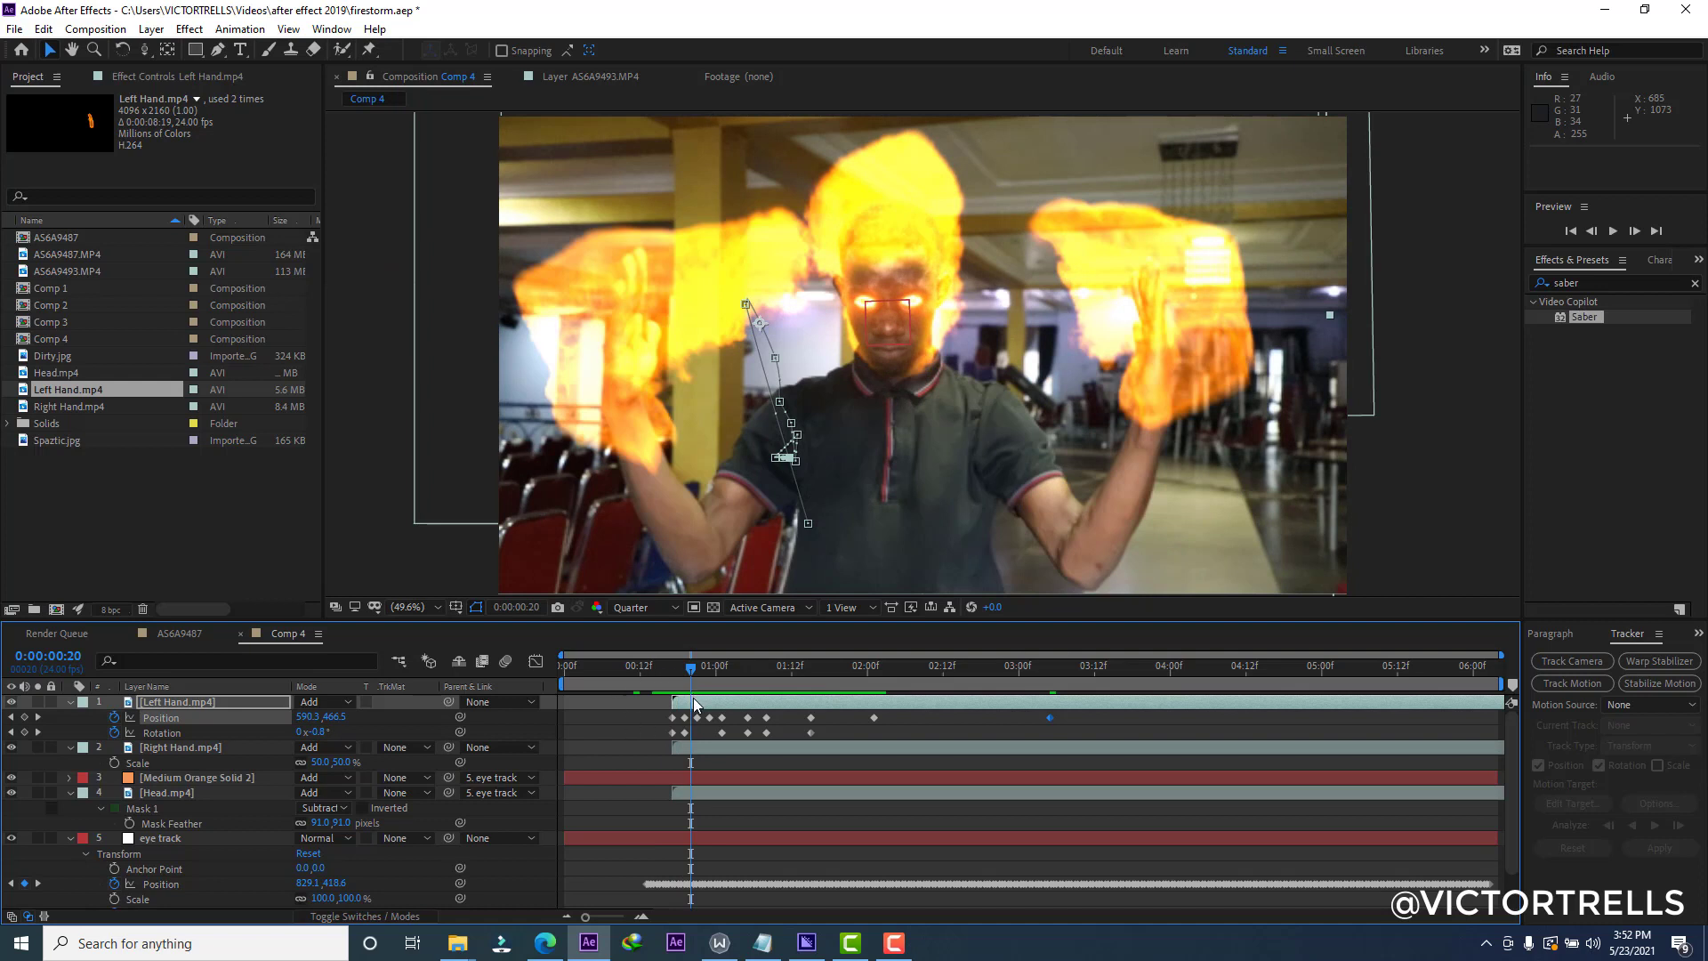
click(696, 707)
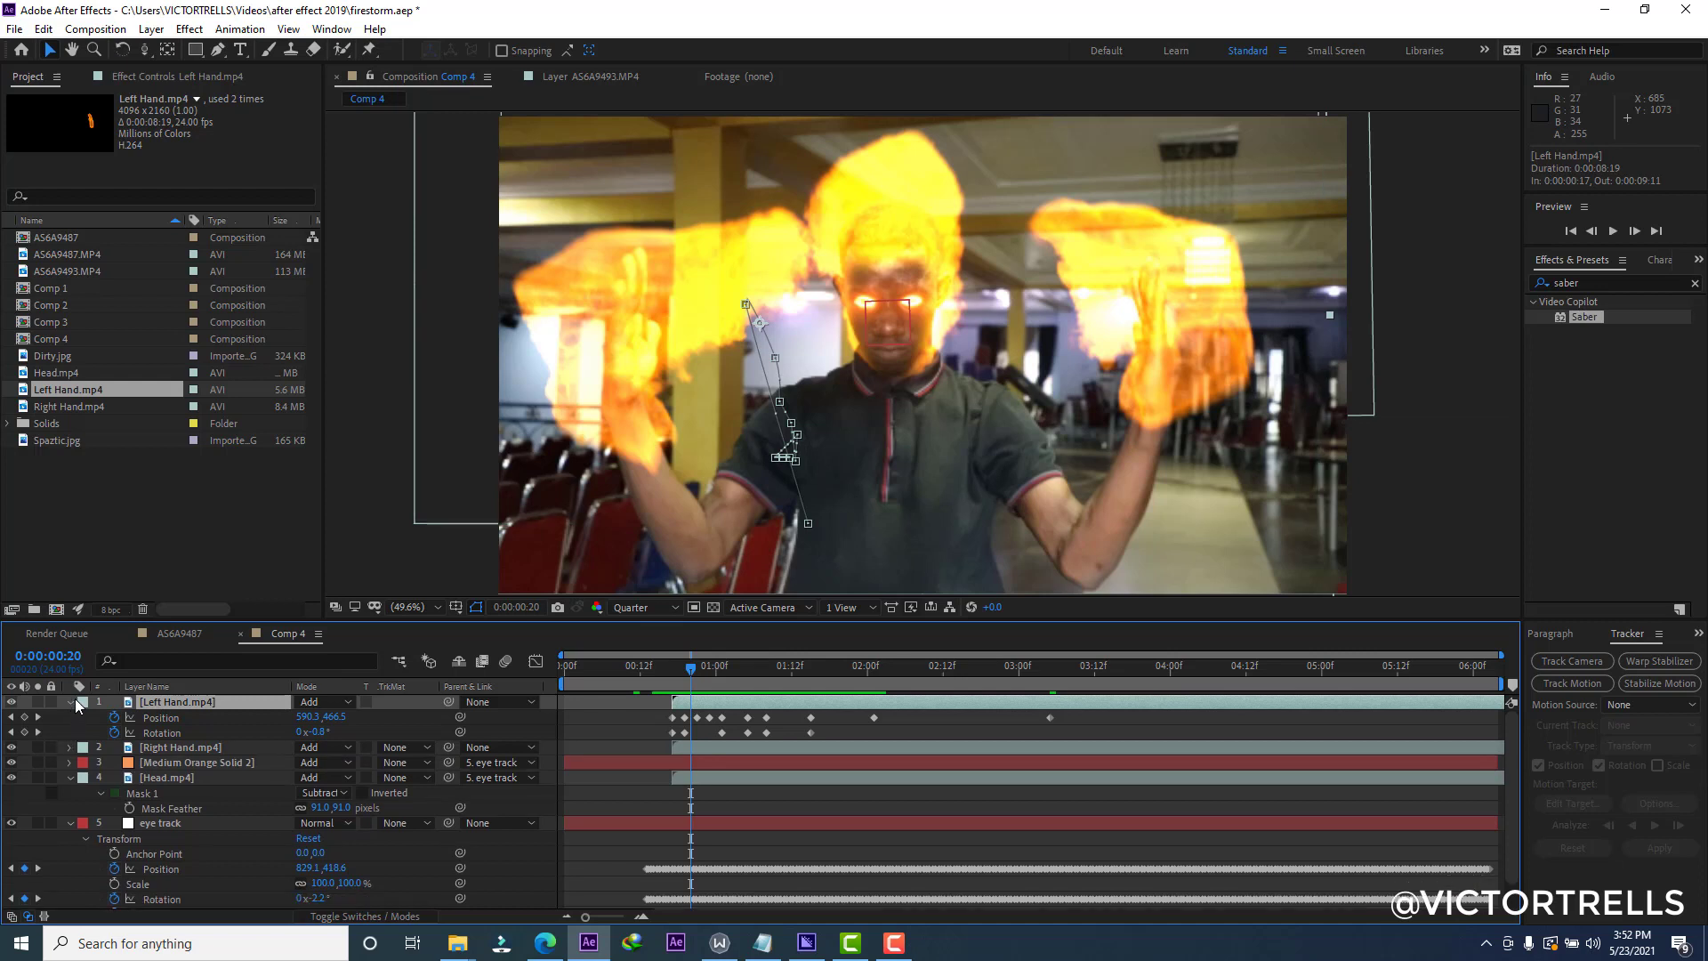
click(76, 701)
click(71, 703)
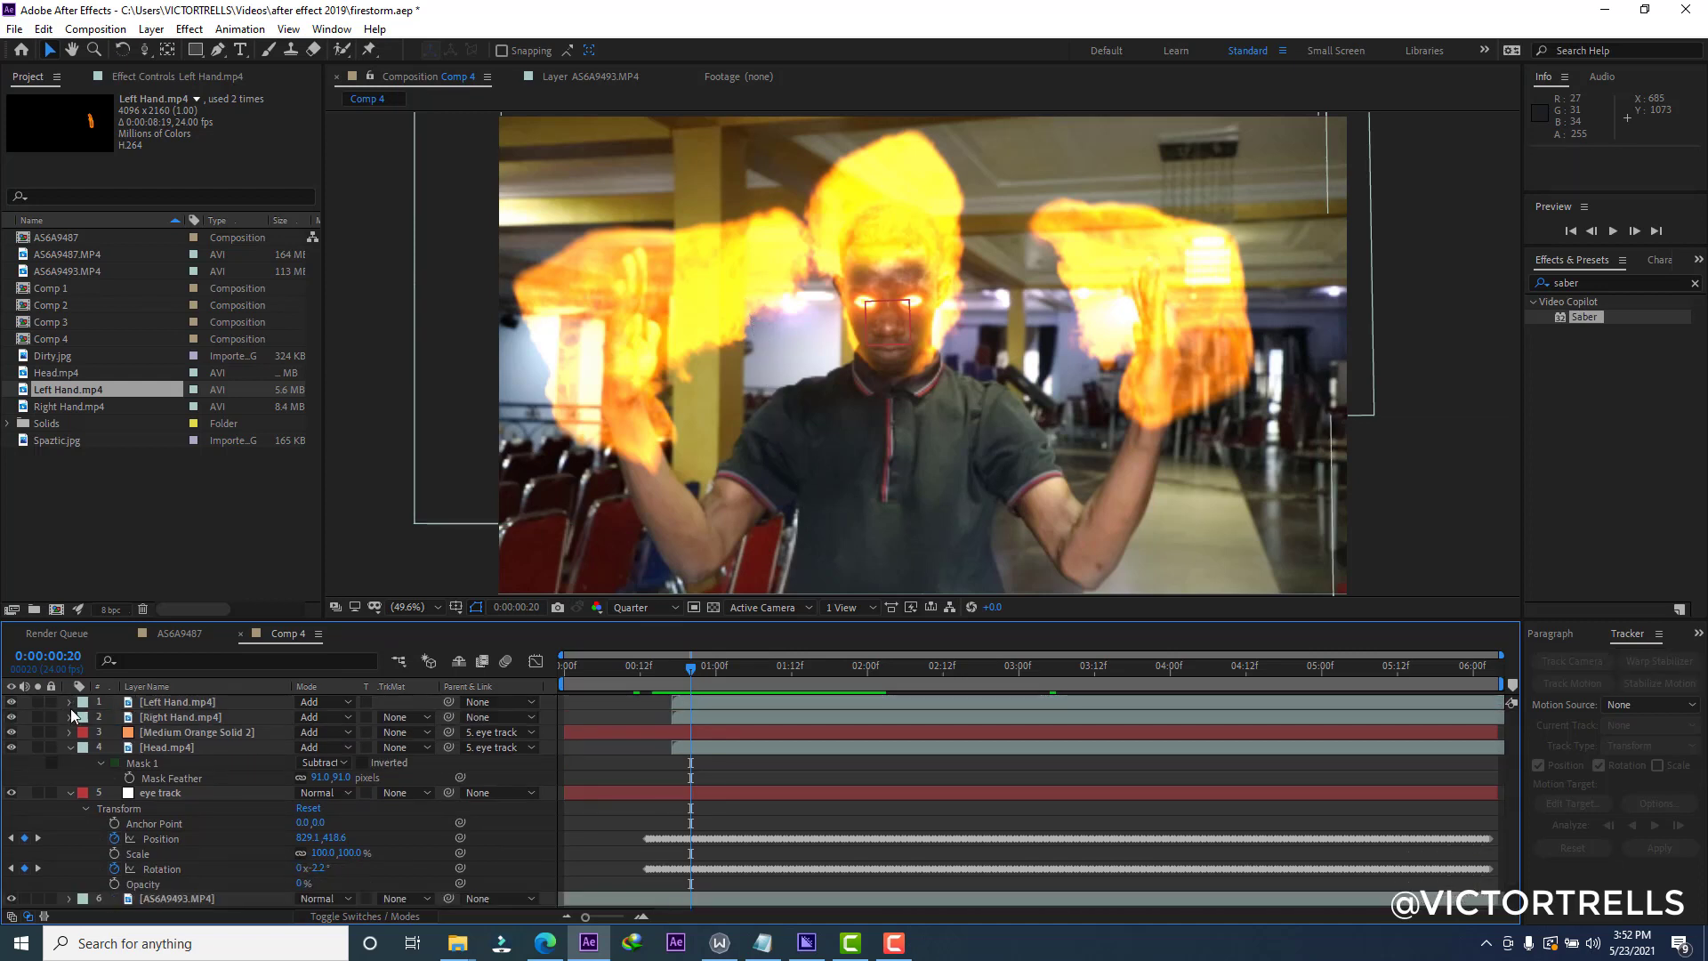
click(71, 749)
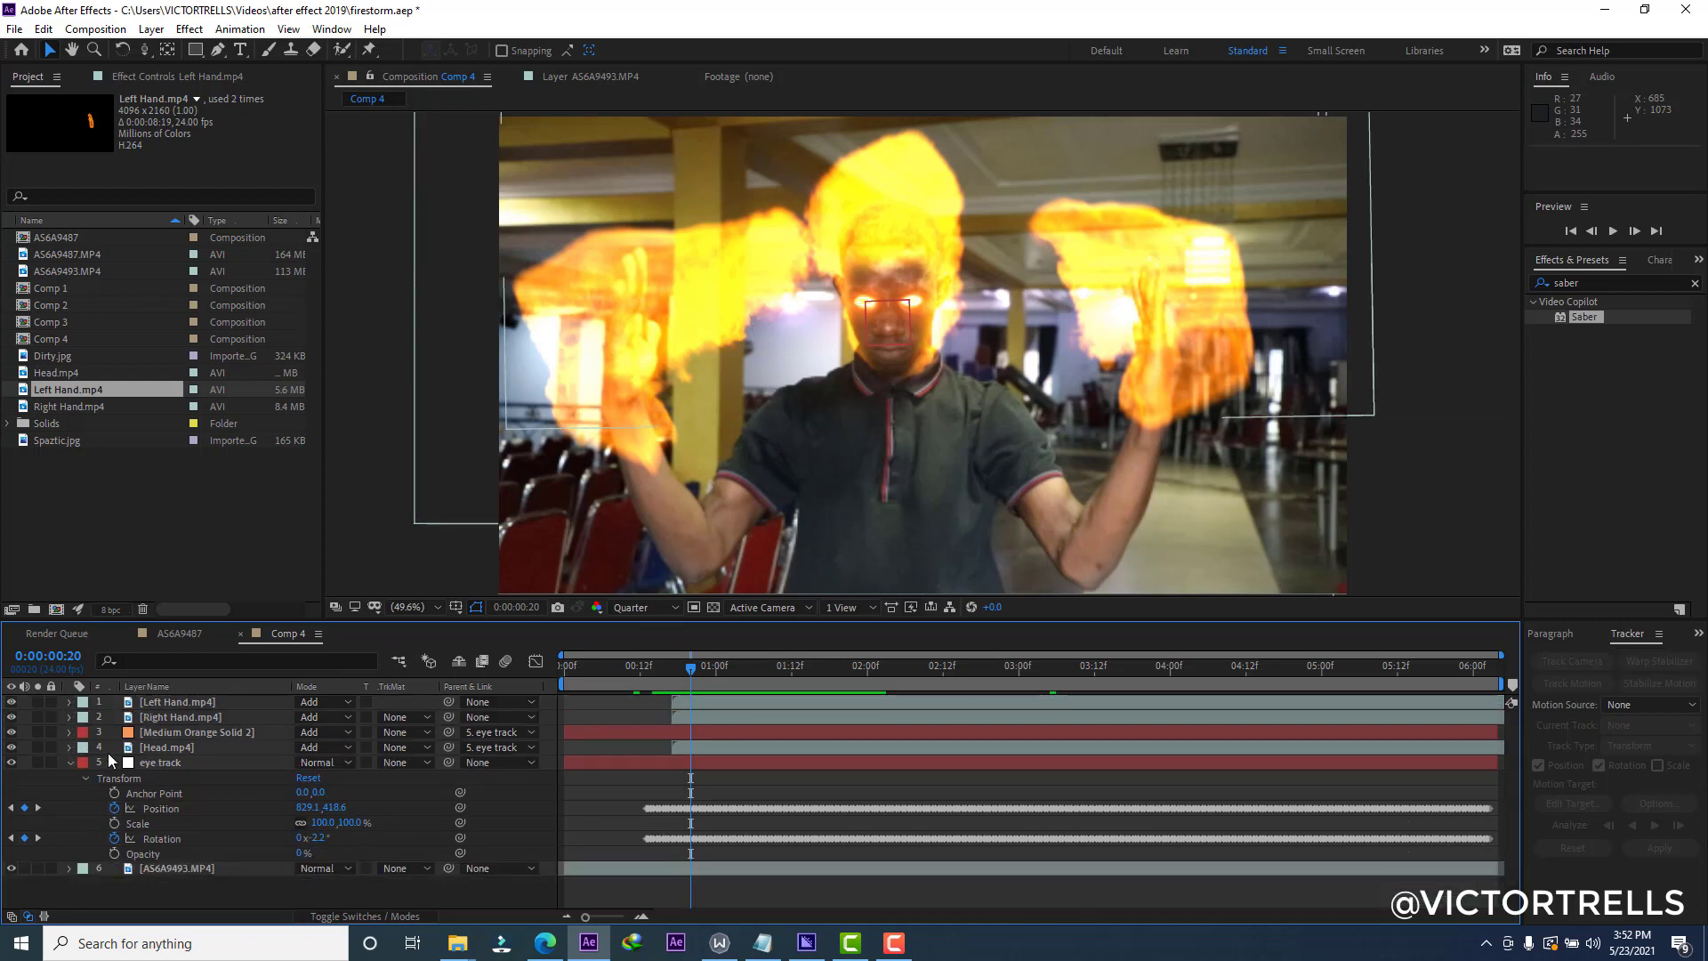
Keyframe 100% opacity at 0:00:00:20 on the Head.mp4, Medium Orange Solid 2, Right Hand.mp4 and Left Hand.mp4 layers.
click(173, 749)
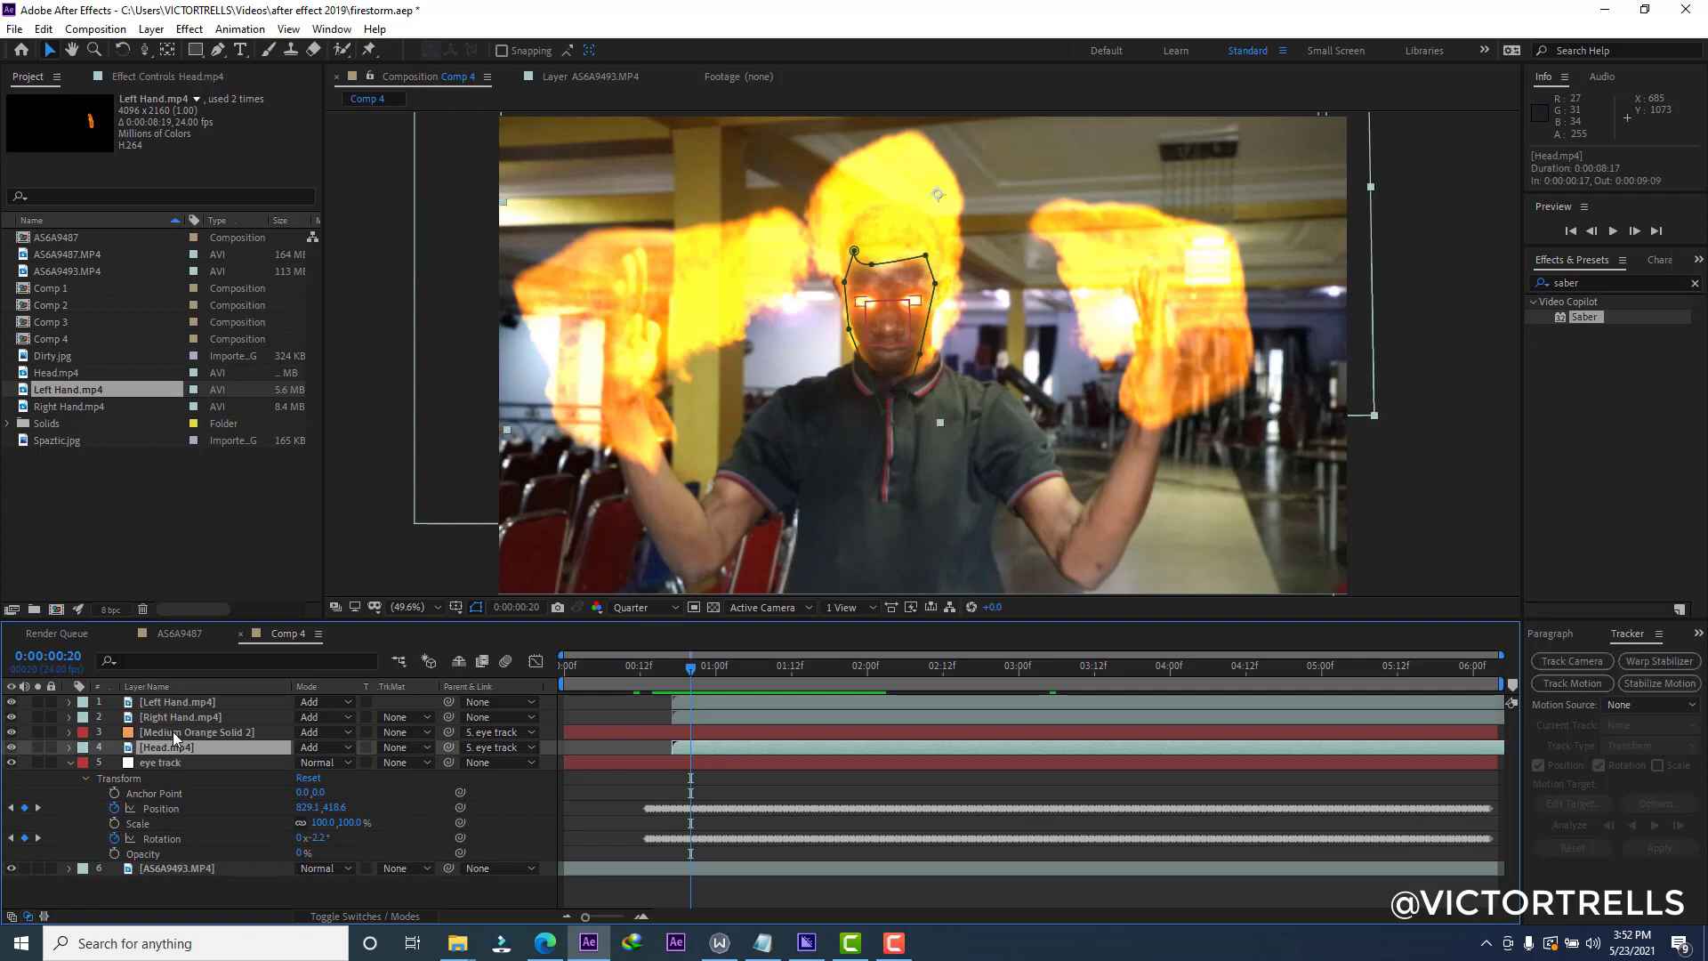
shift+click(172, 731)
shift+click(176, 714)
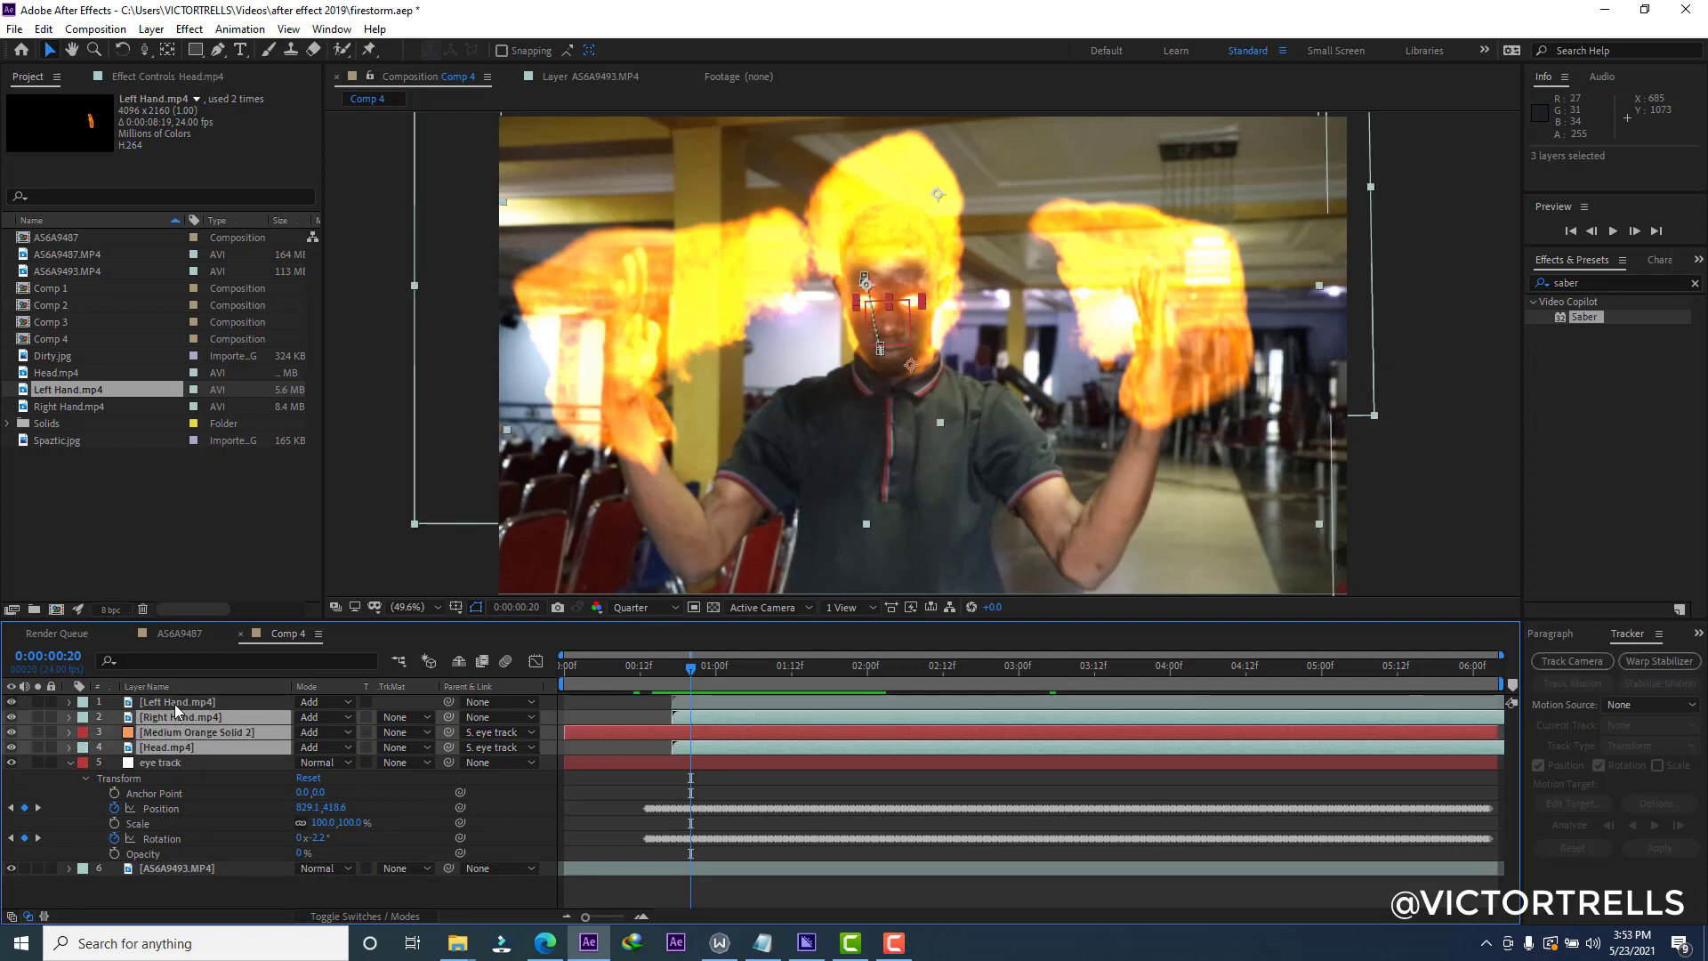
shift+click(178, 705)
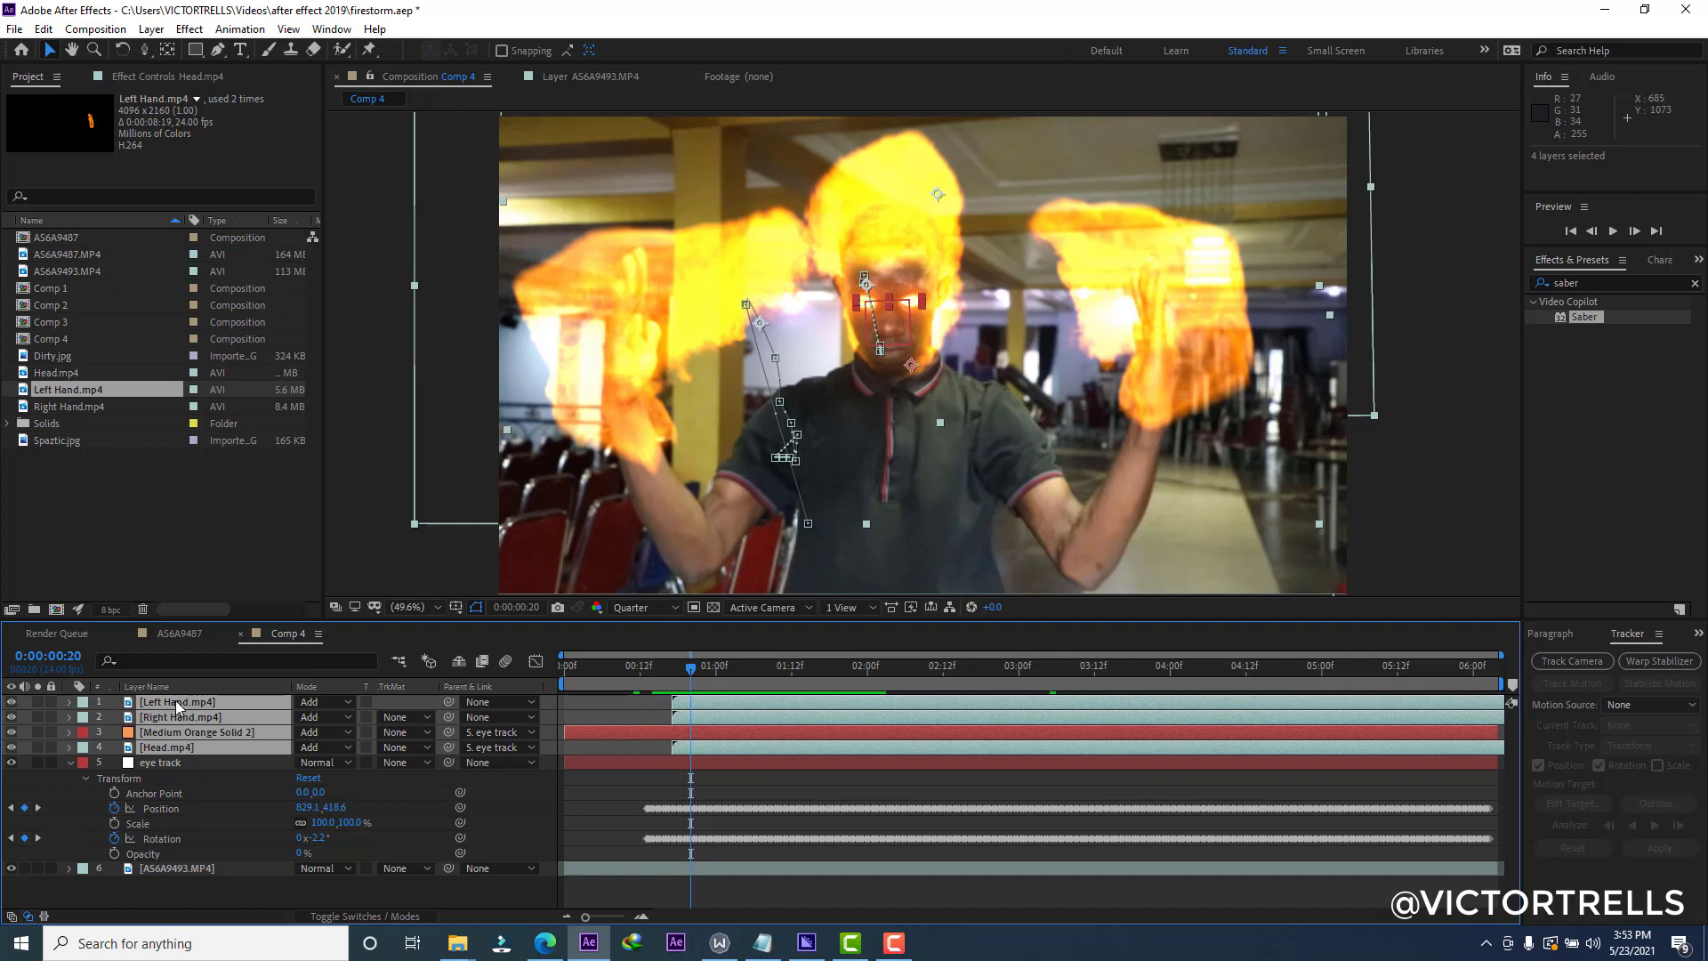
key(t)
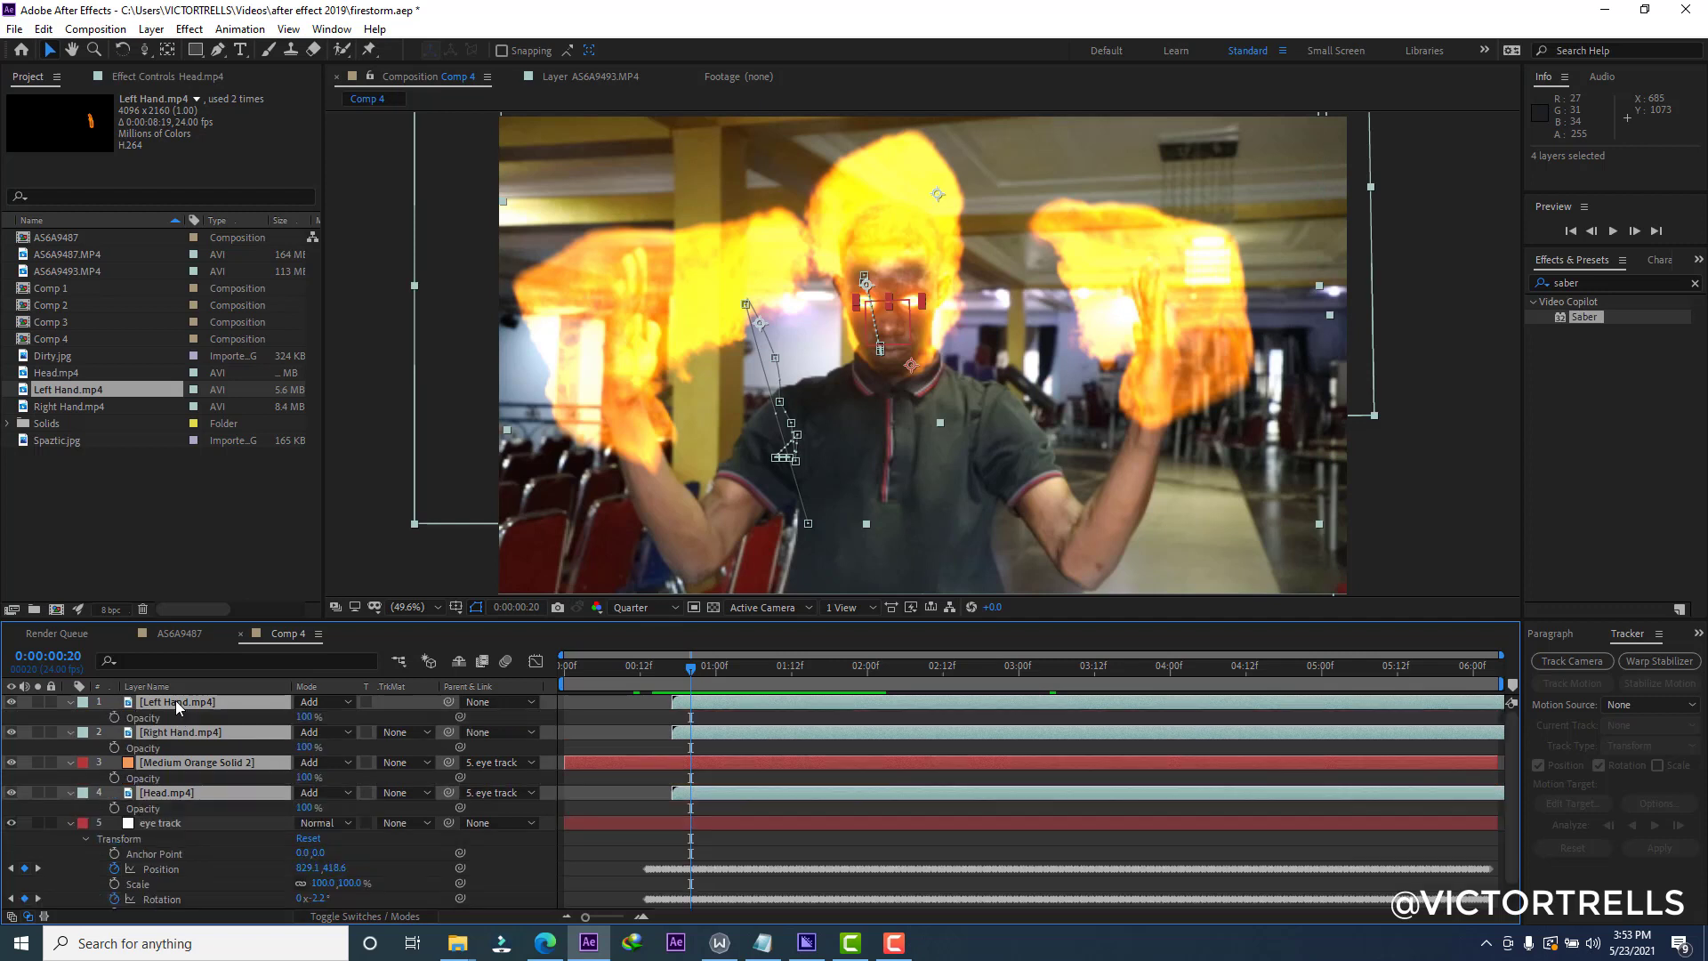
click(113, 719)
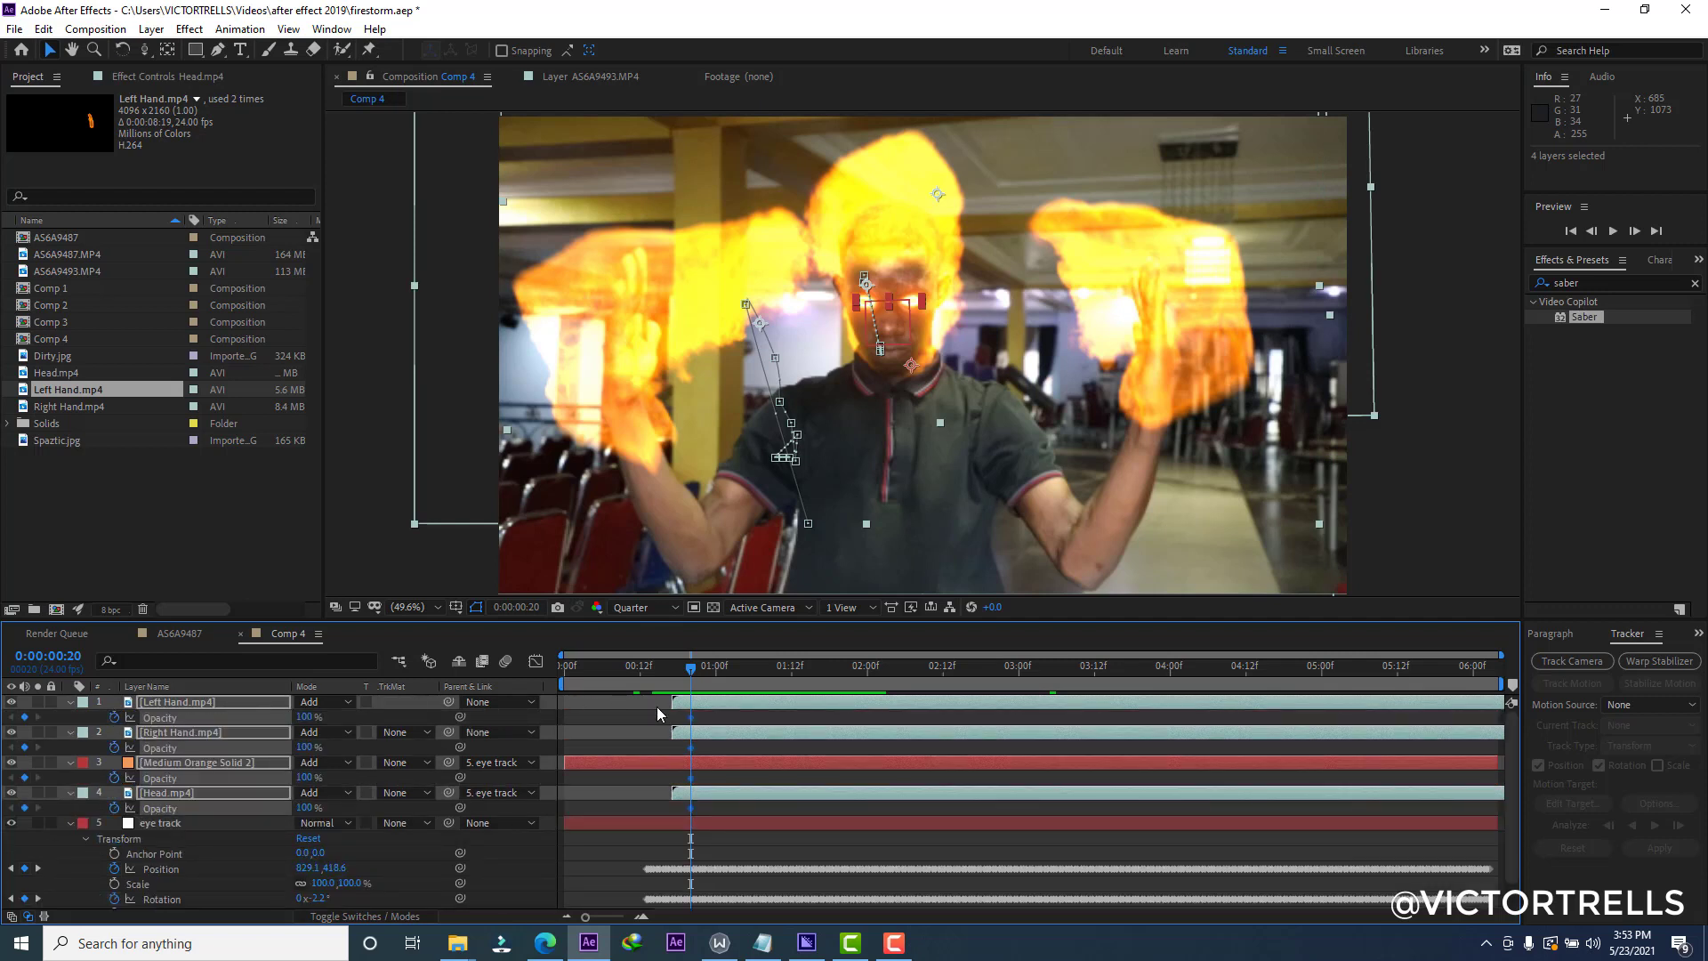
Set the four selected layers' opacity to 0% at 0:00:00:17 and preview the fade-in.
drag(690, 674, 674, 673)
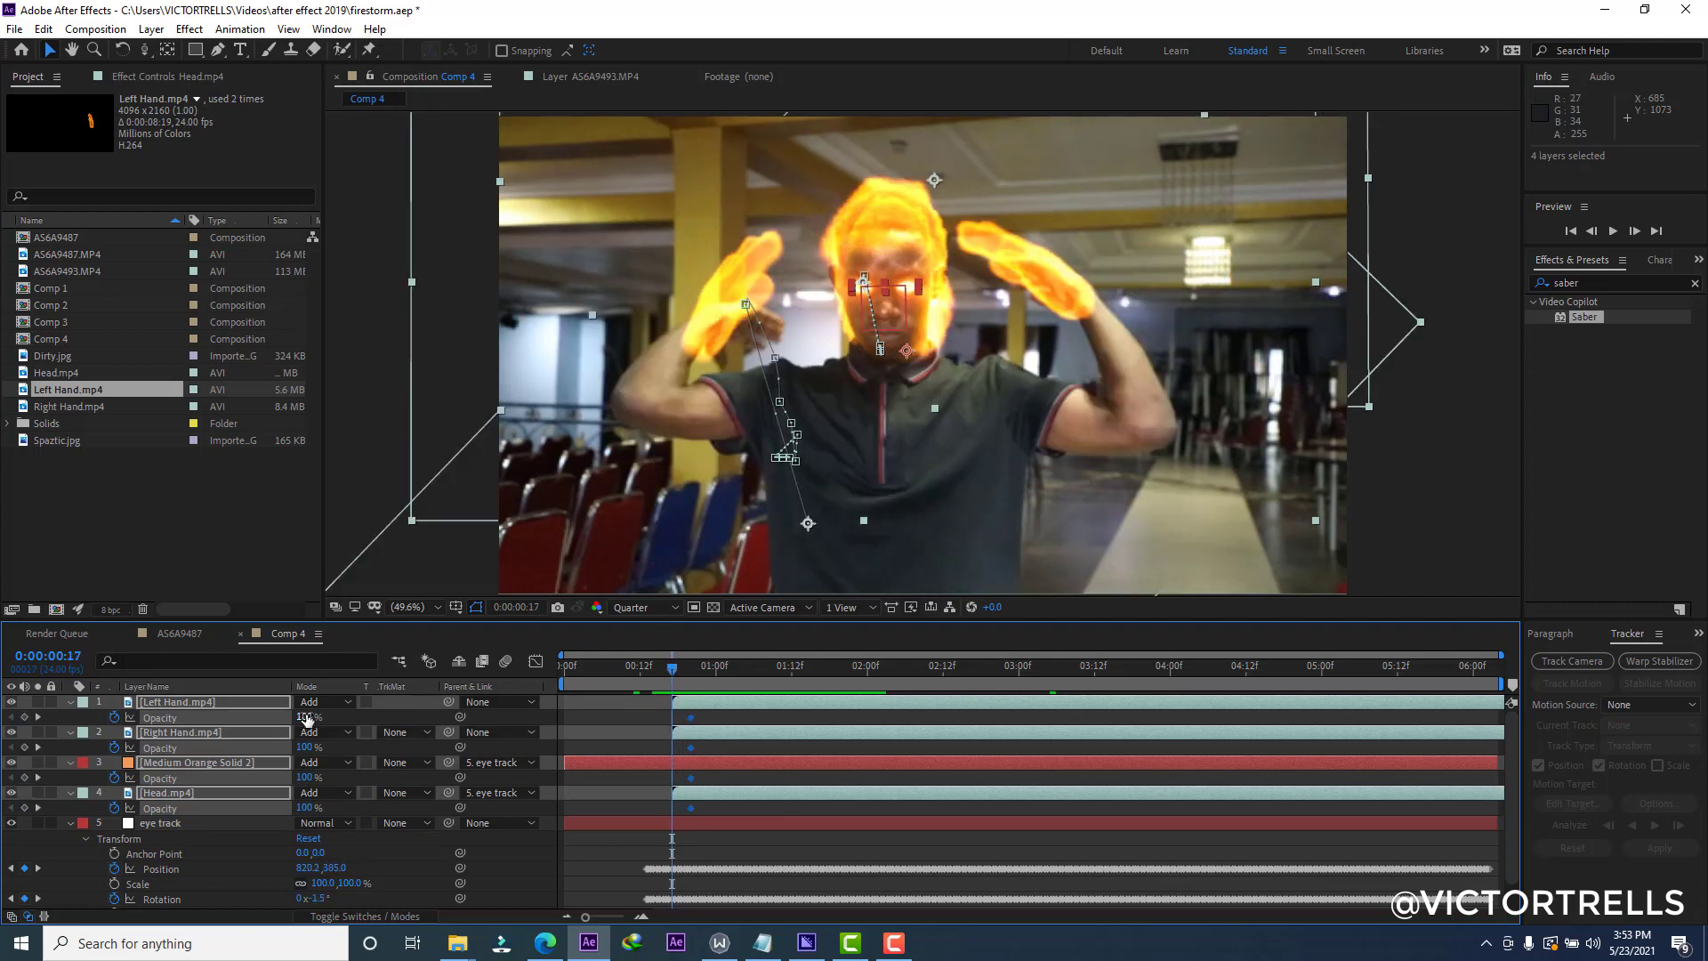
drag(300, 717, 140, 715)
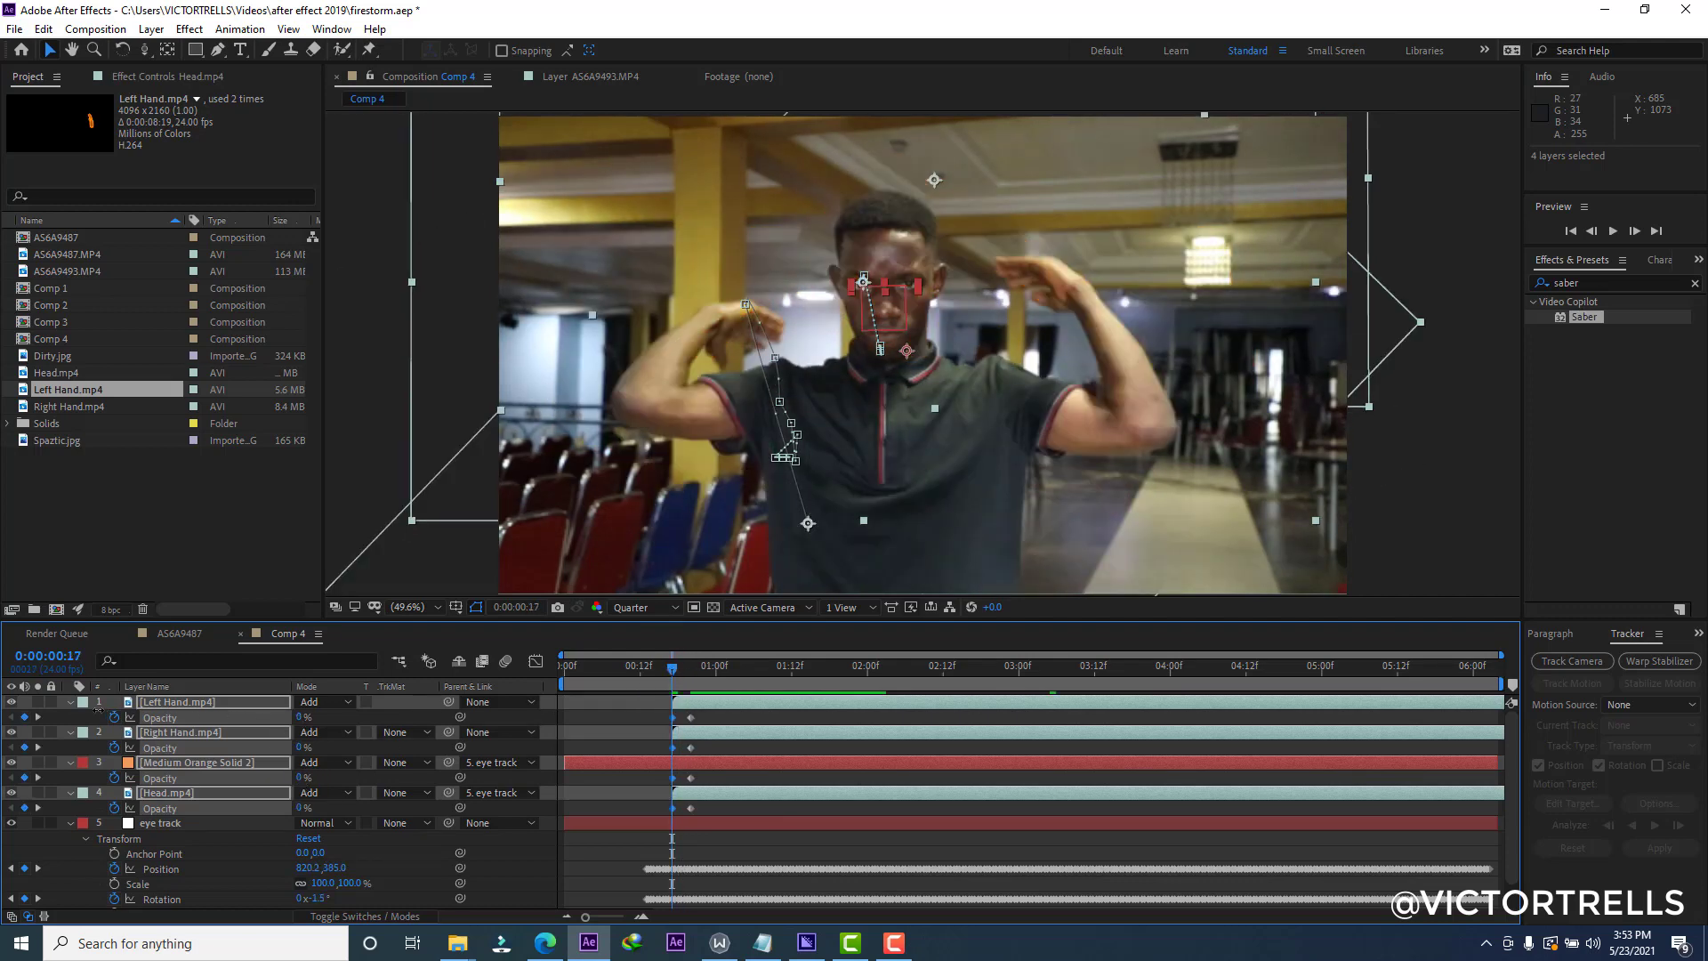
key(space)
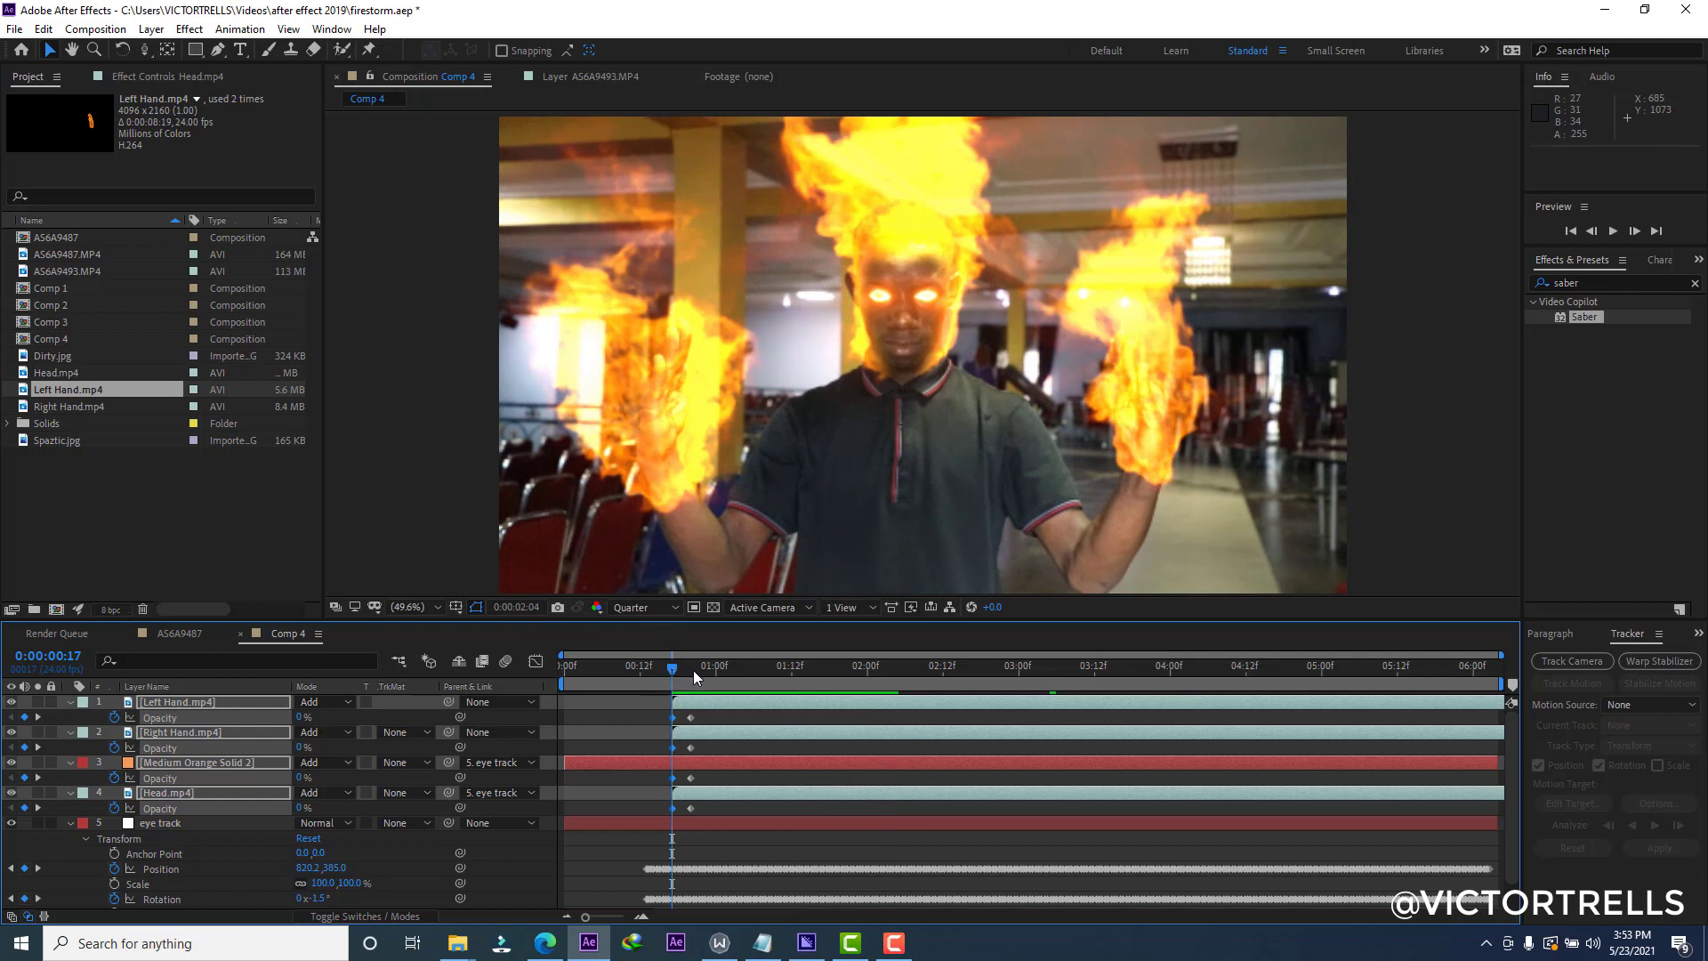
key(space)
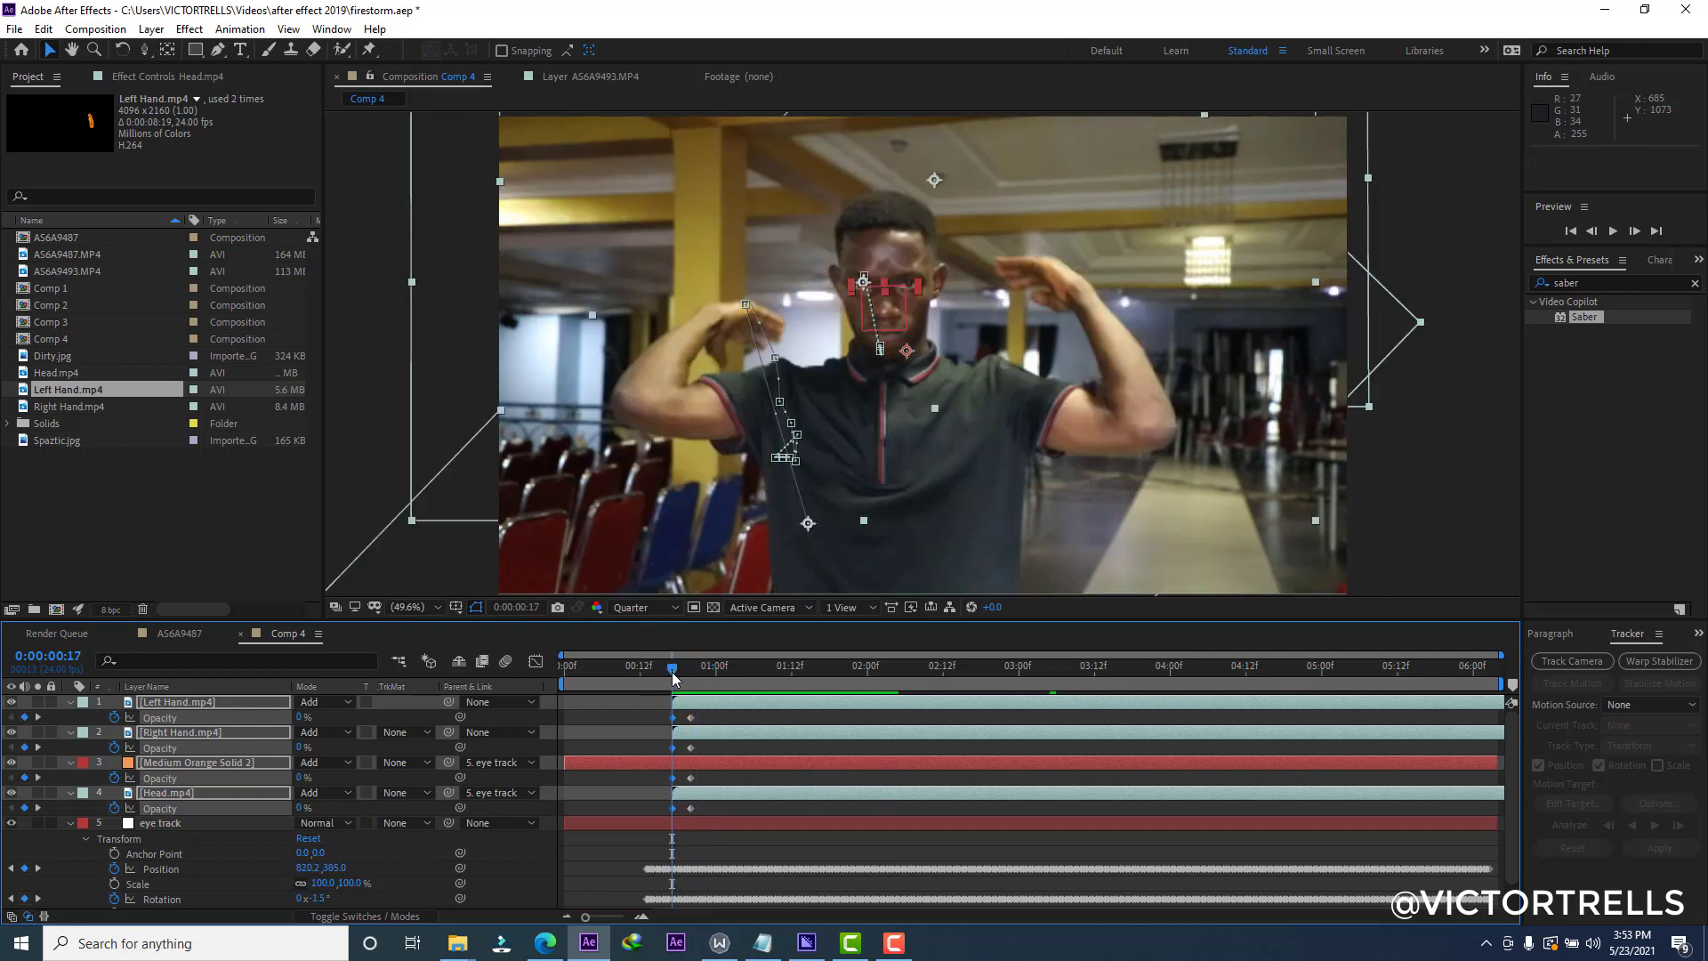
drag(670, 672, 678, 672)
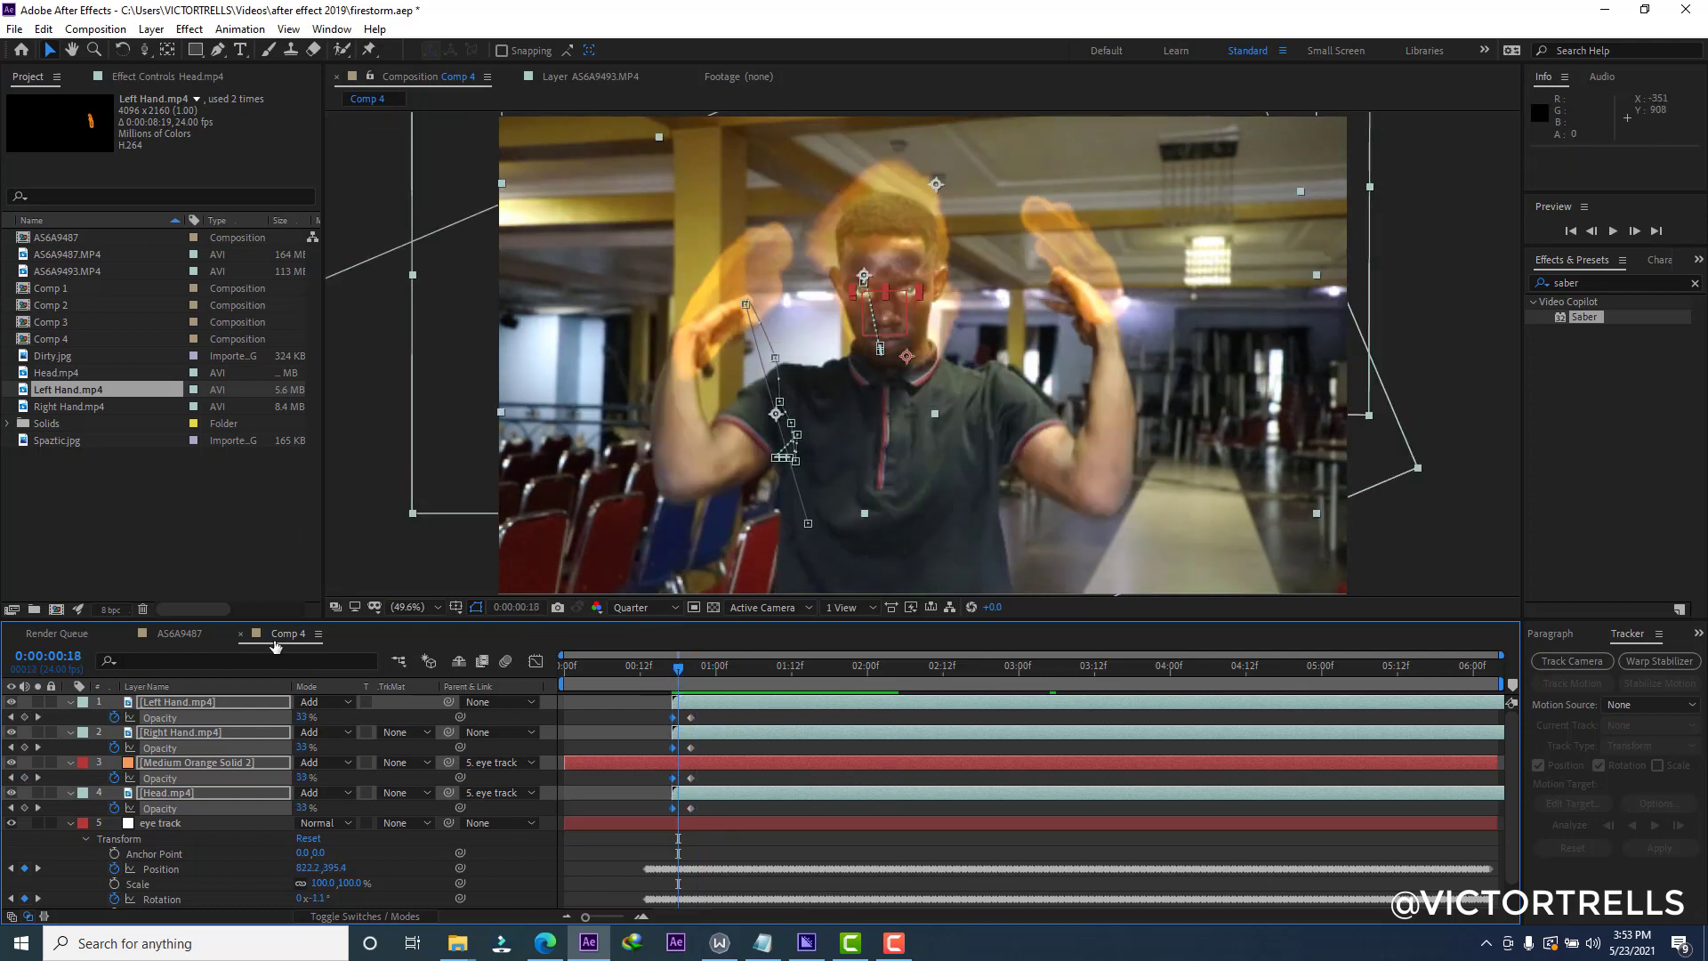
Collapse the expanded layers and create a 1920 × 1080 px solid in orange F59C5A.
click(70, 792)
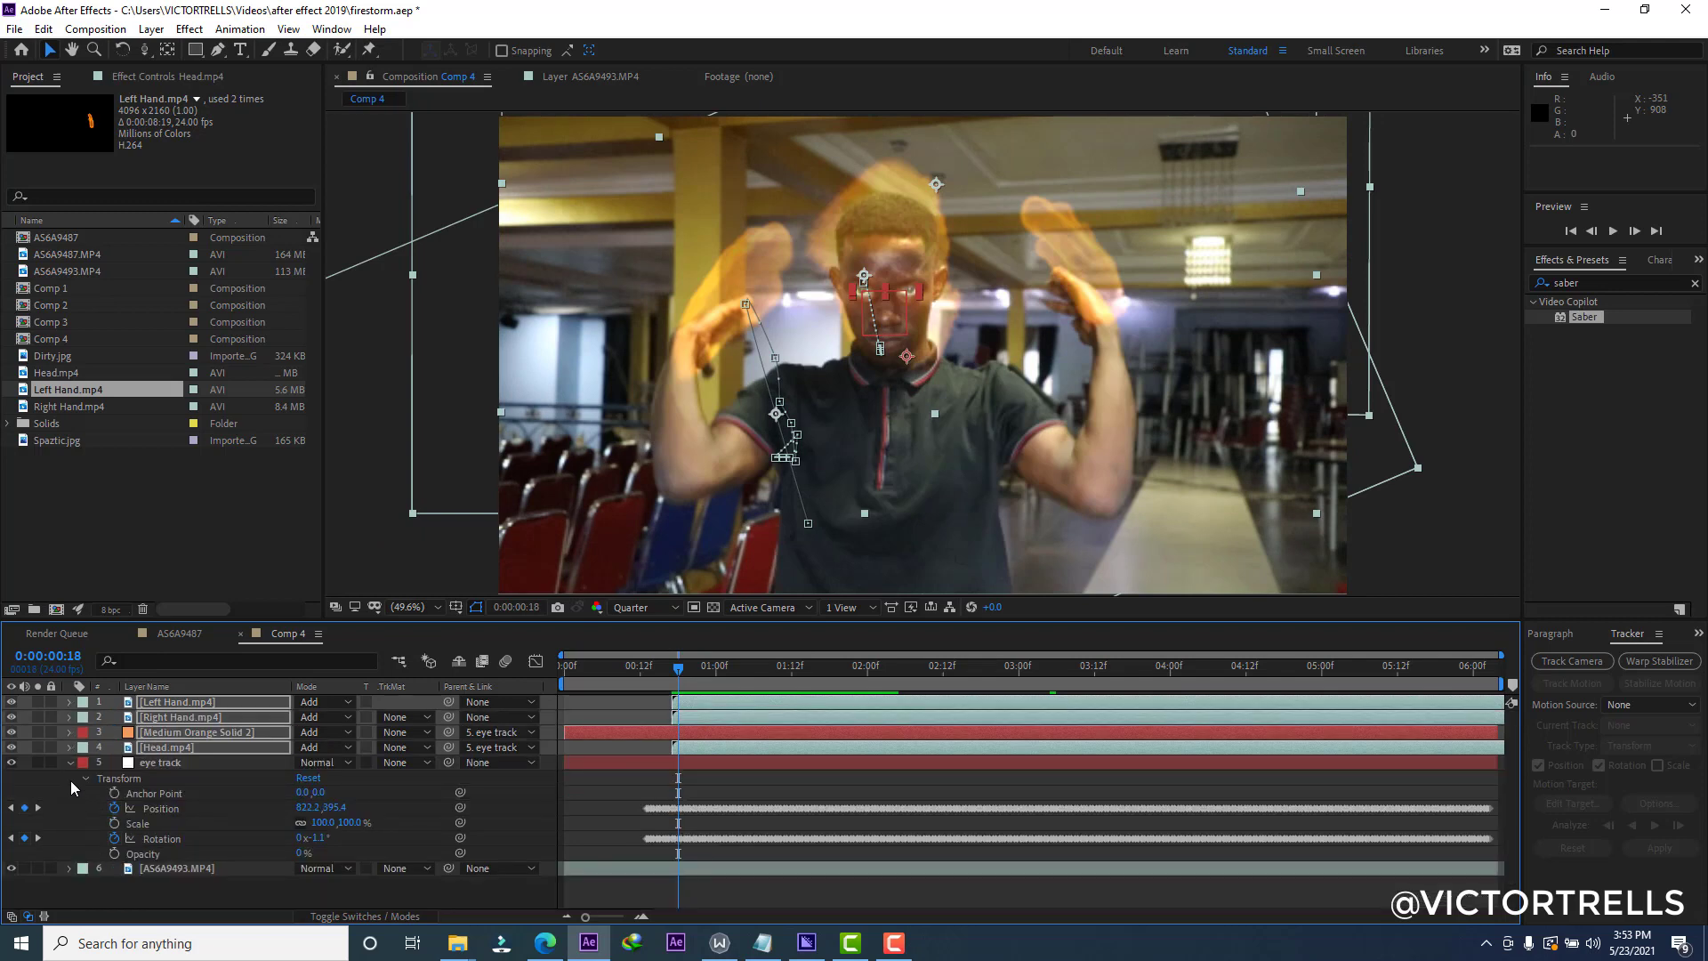
click(69, 762)
right_click(163, 852)
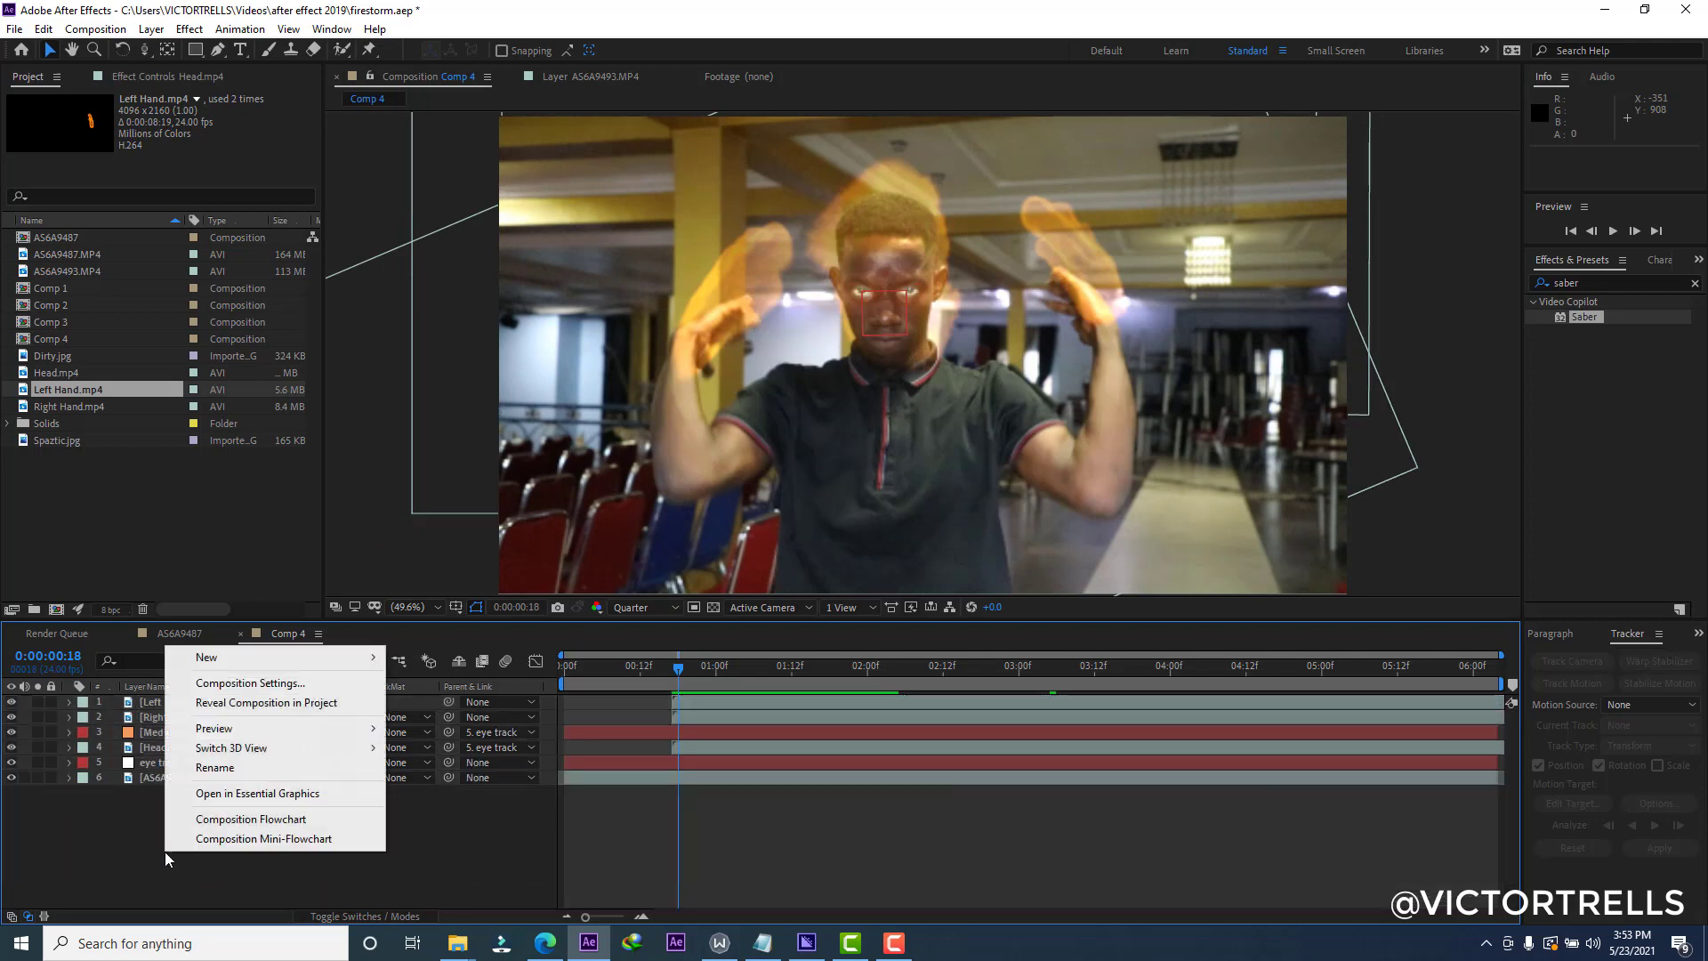
mouse_move(275, 658)
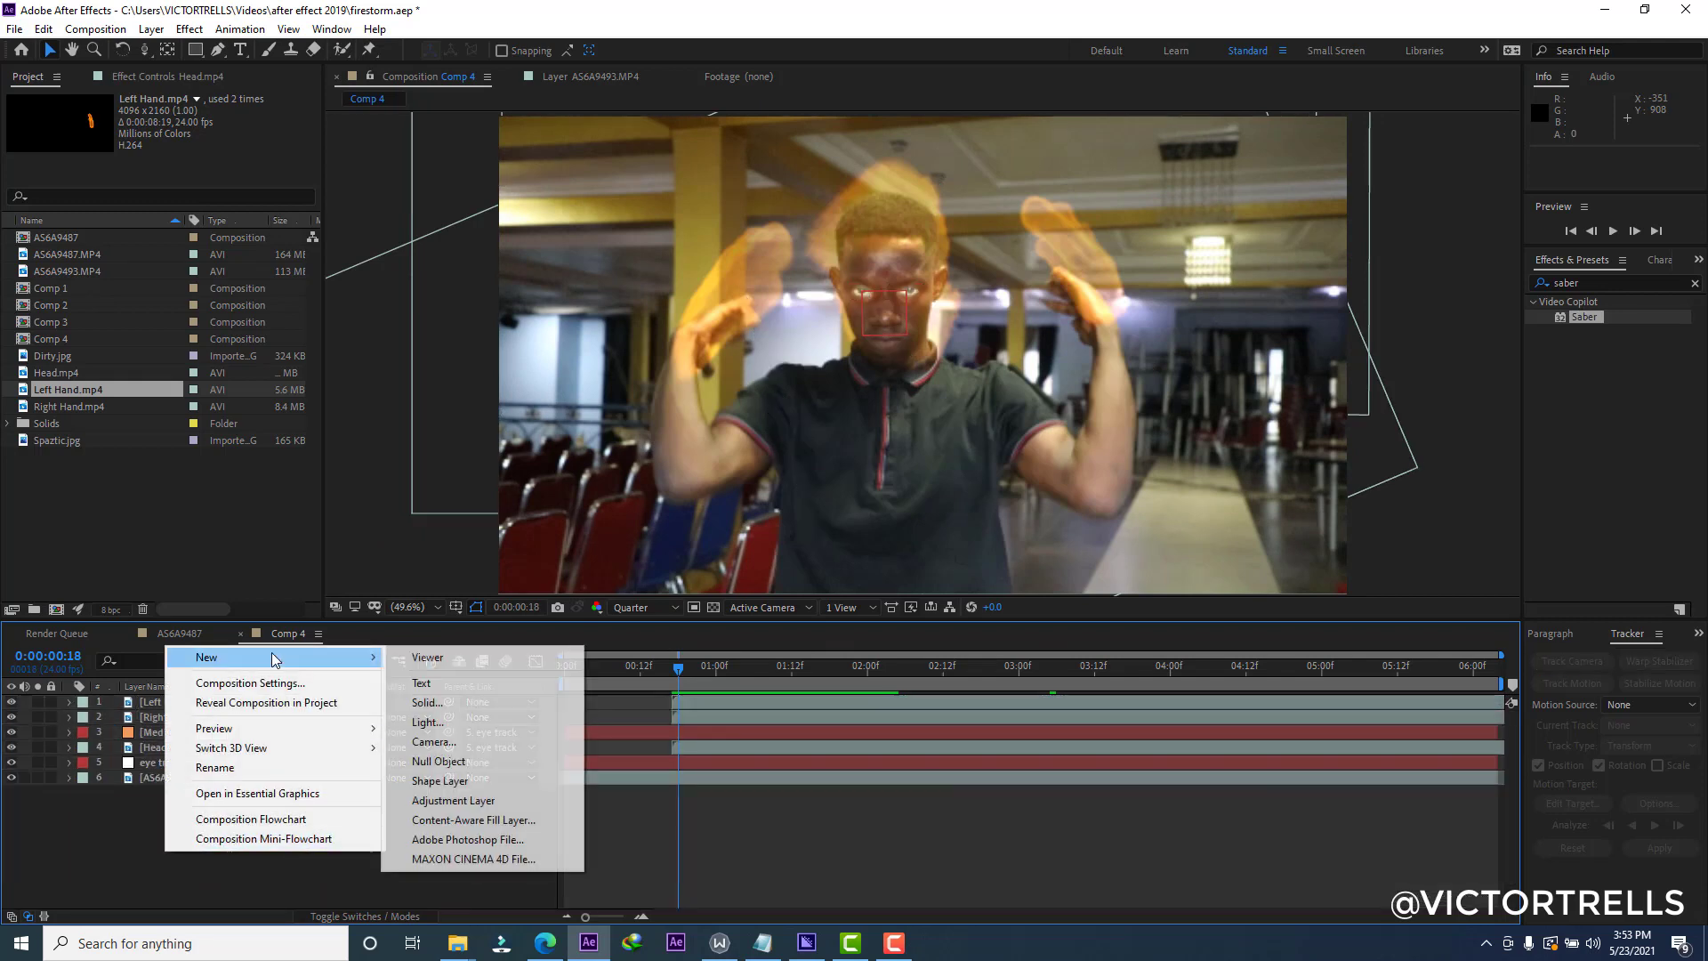
click(462, 702)
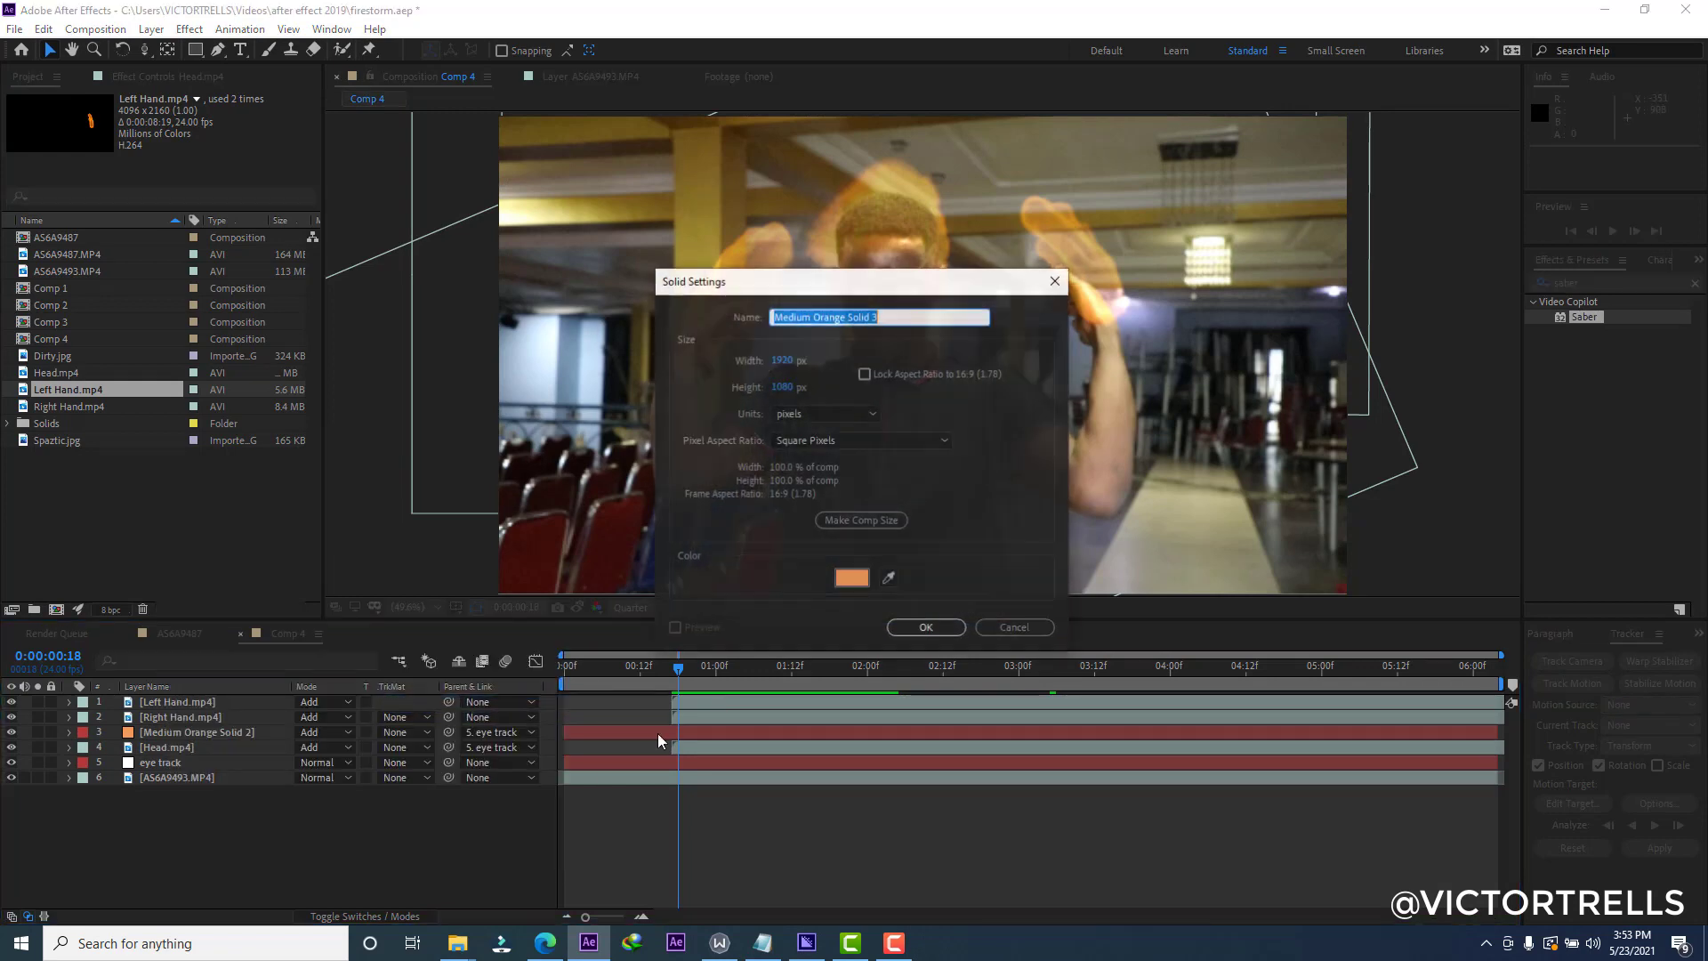
click(852, 579)
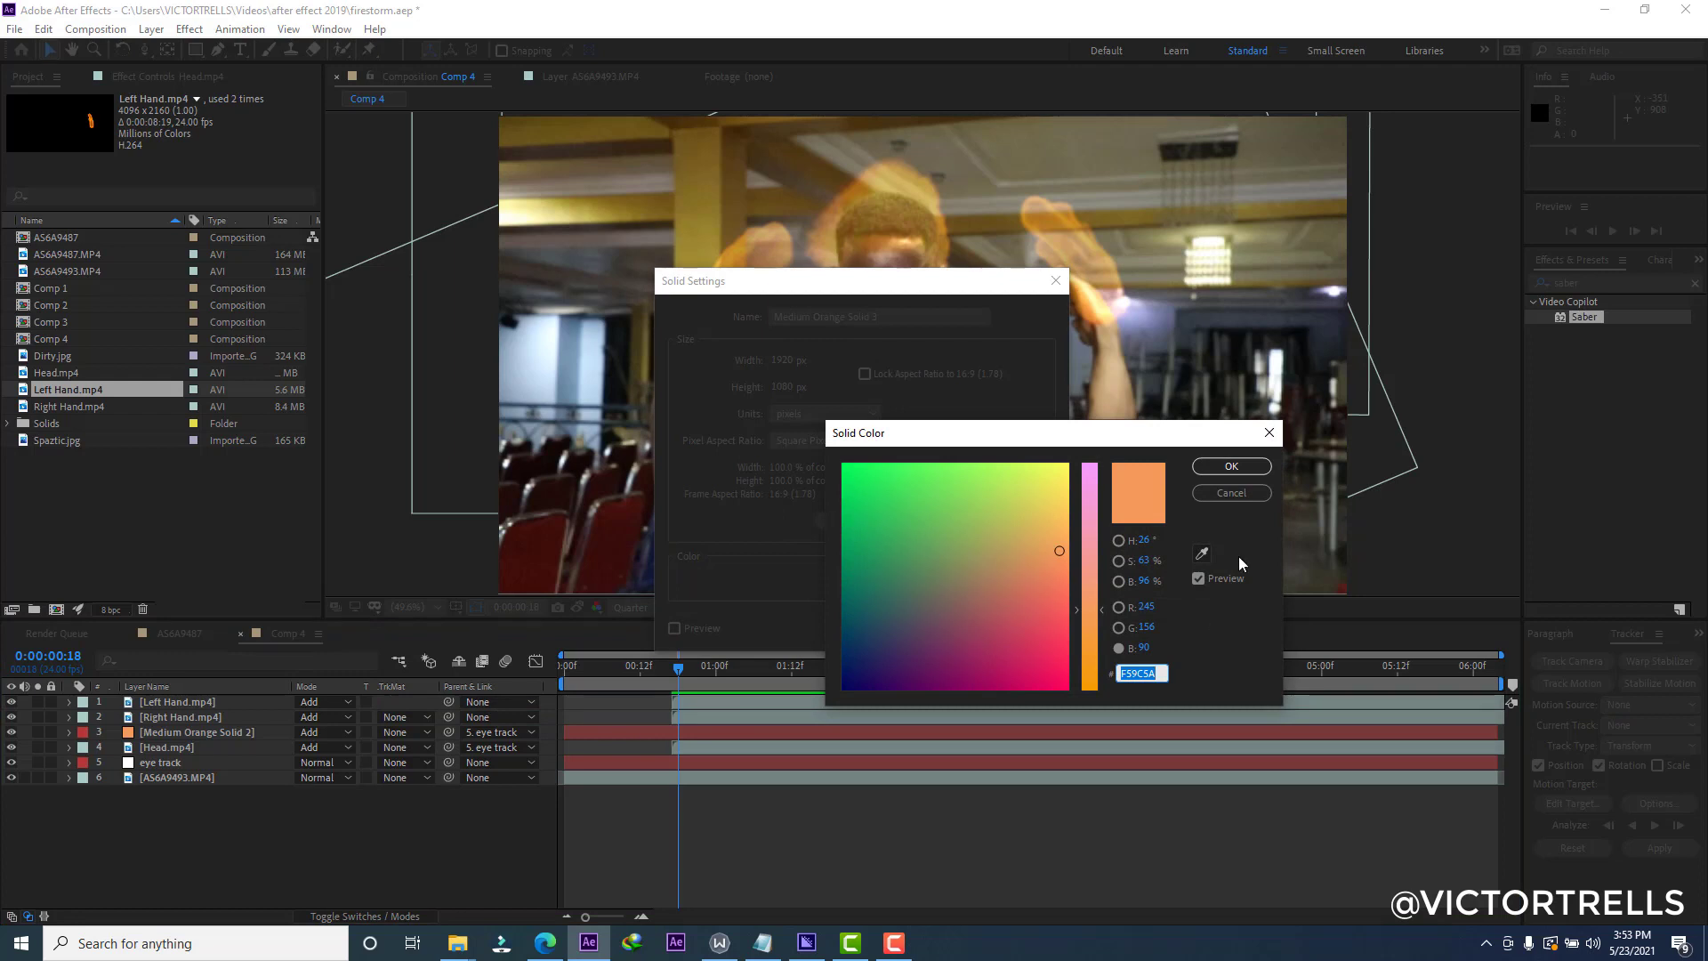
click(1233, 468)
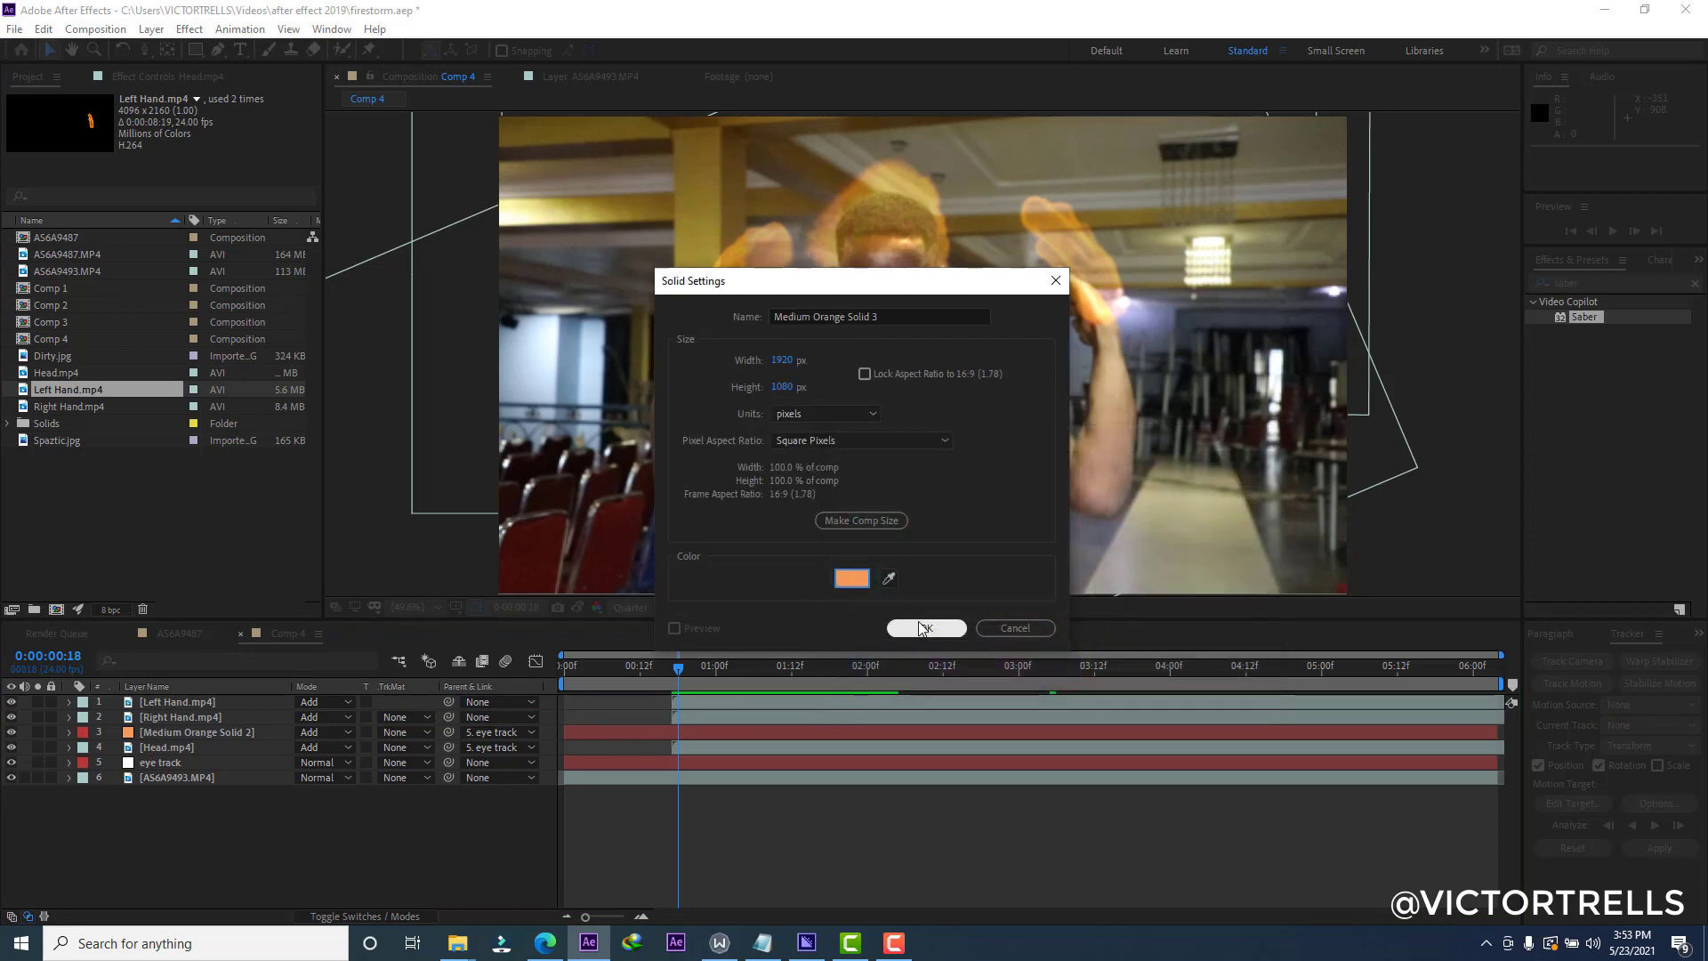
click(924, 628)
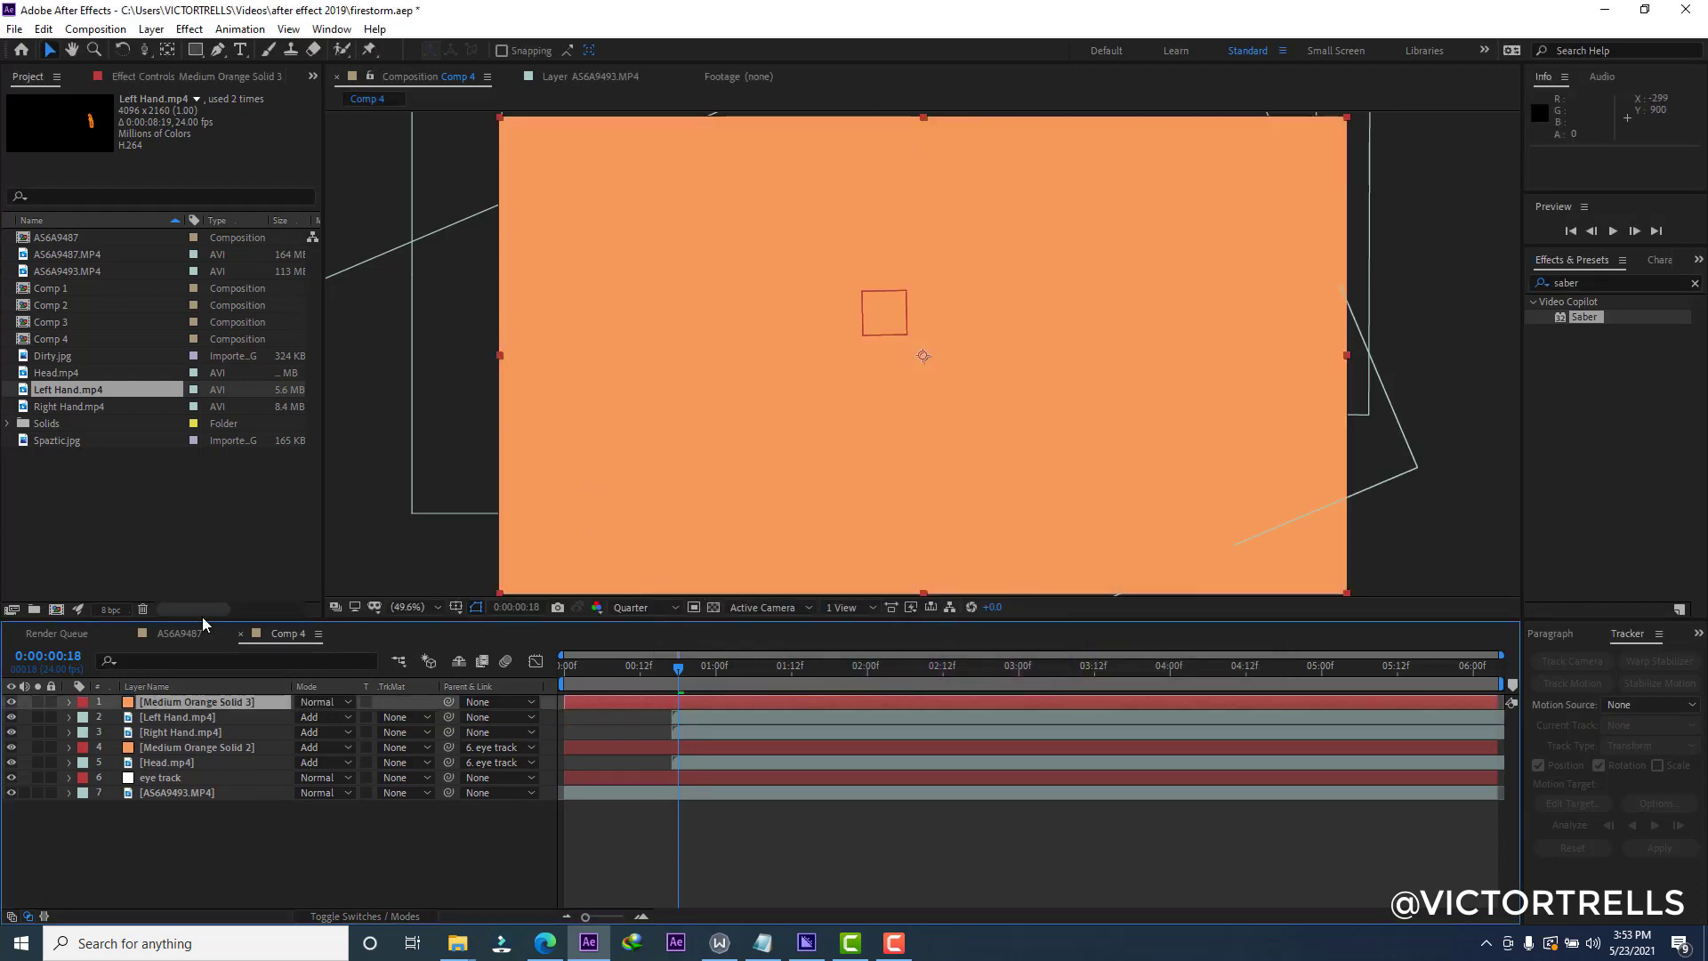
Hide Medium Orange Solid 3 and draw an elliptical mask about 1332 × 780 px on it around the man's head and hands.
click(12, 702)
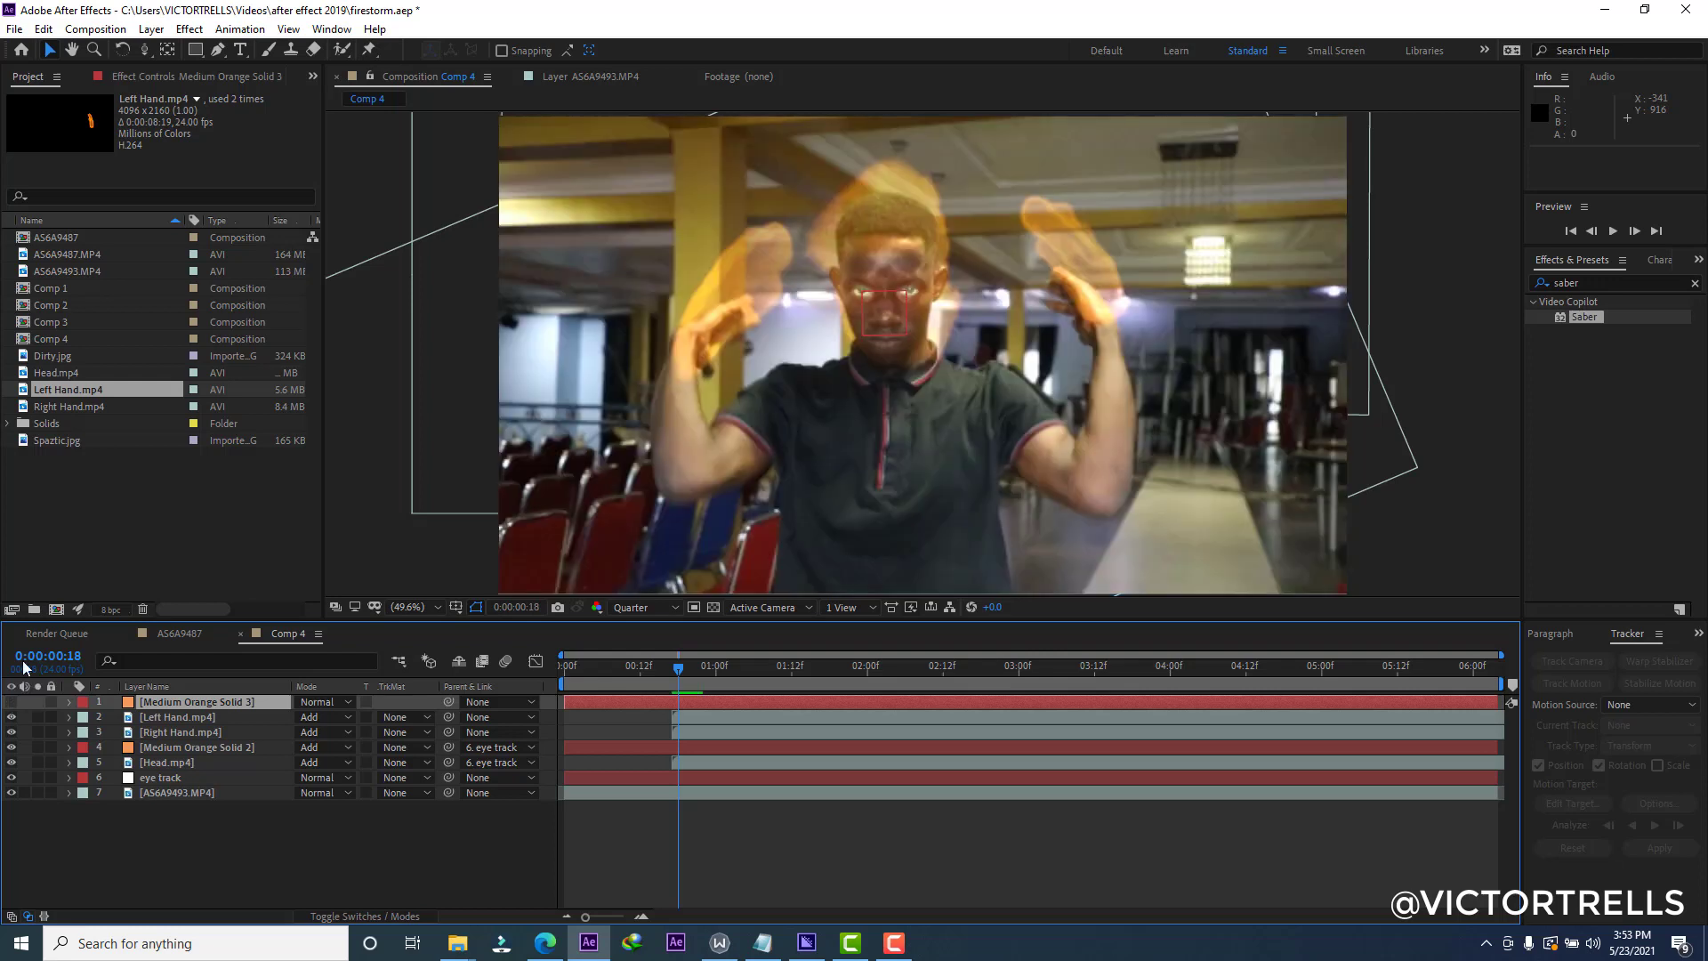
click(193, 49)
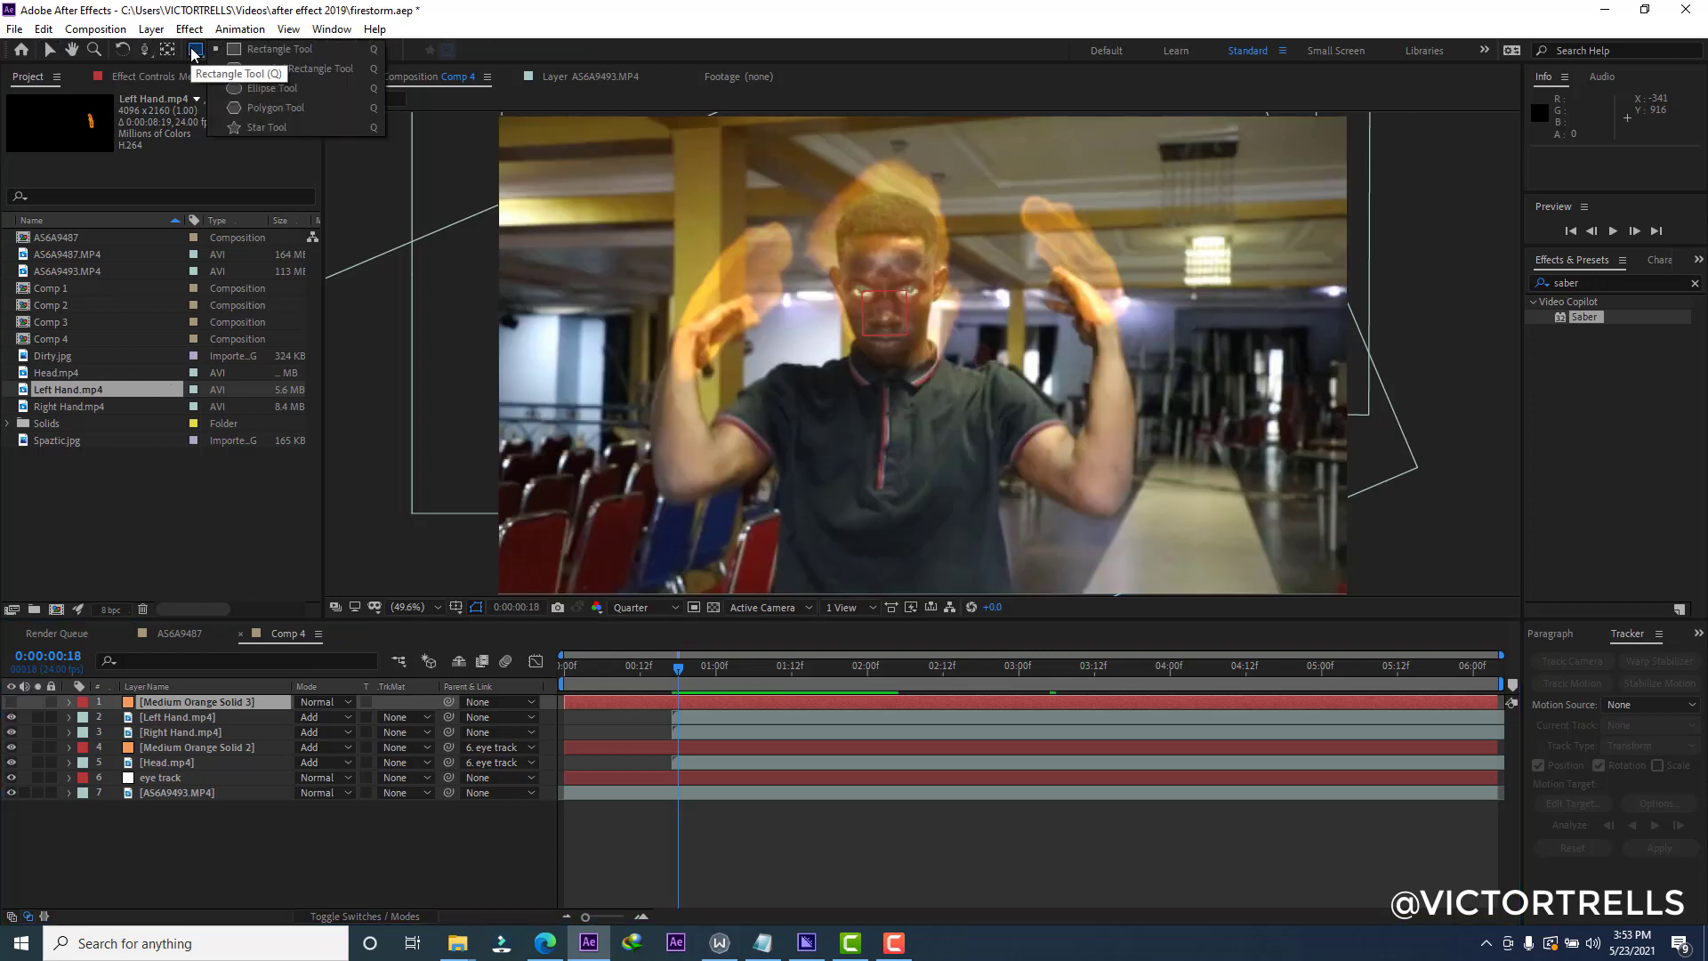
click(251, 87)
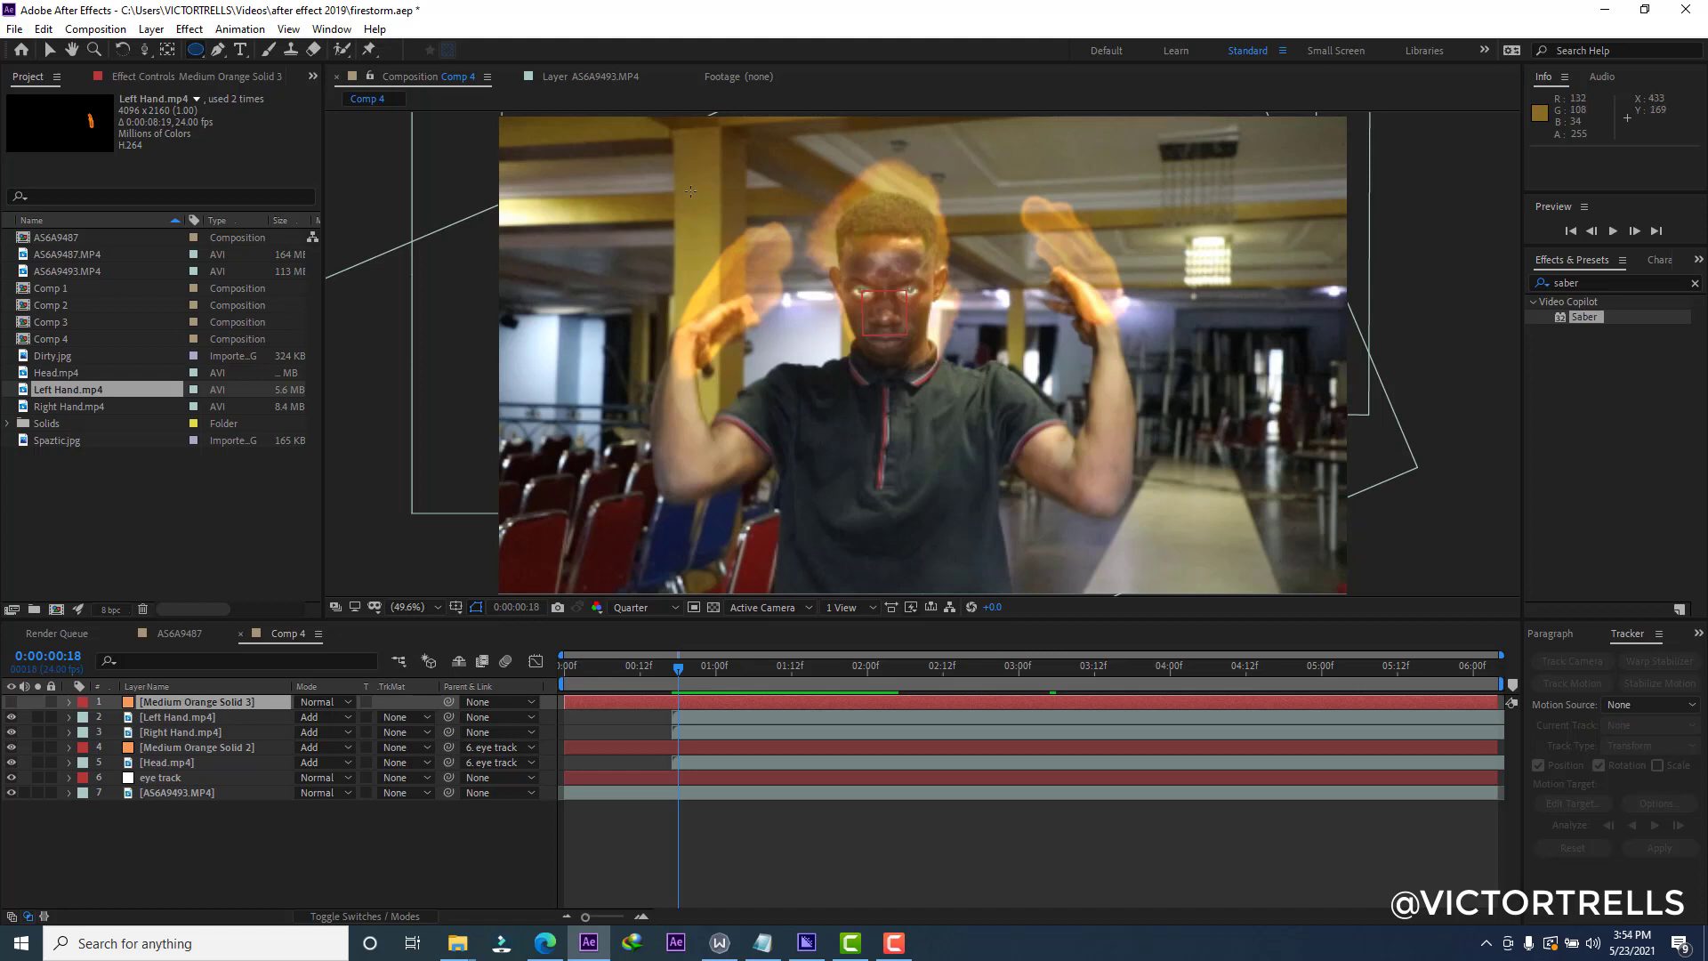
mouse_move(654, 173)
mouse_down()
mouse_move(1122, 433)
mouse_move(1183, 517)
mouse_move(1243, 517)
mouse_up()
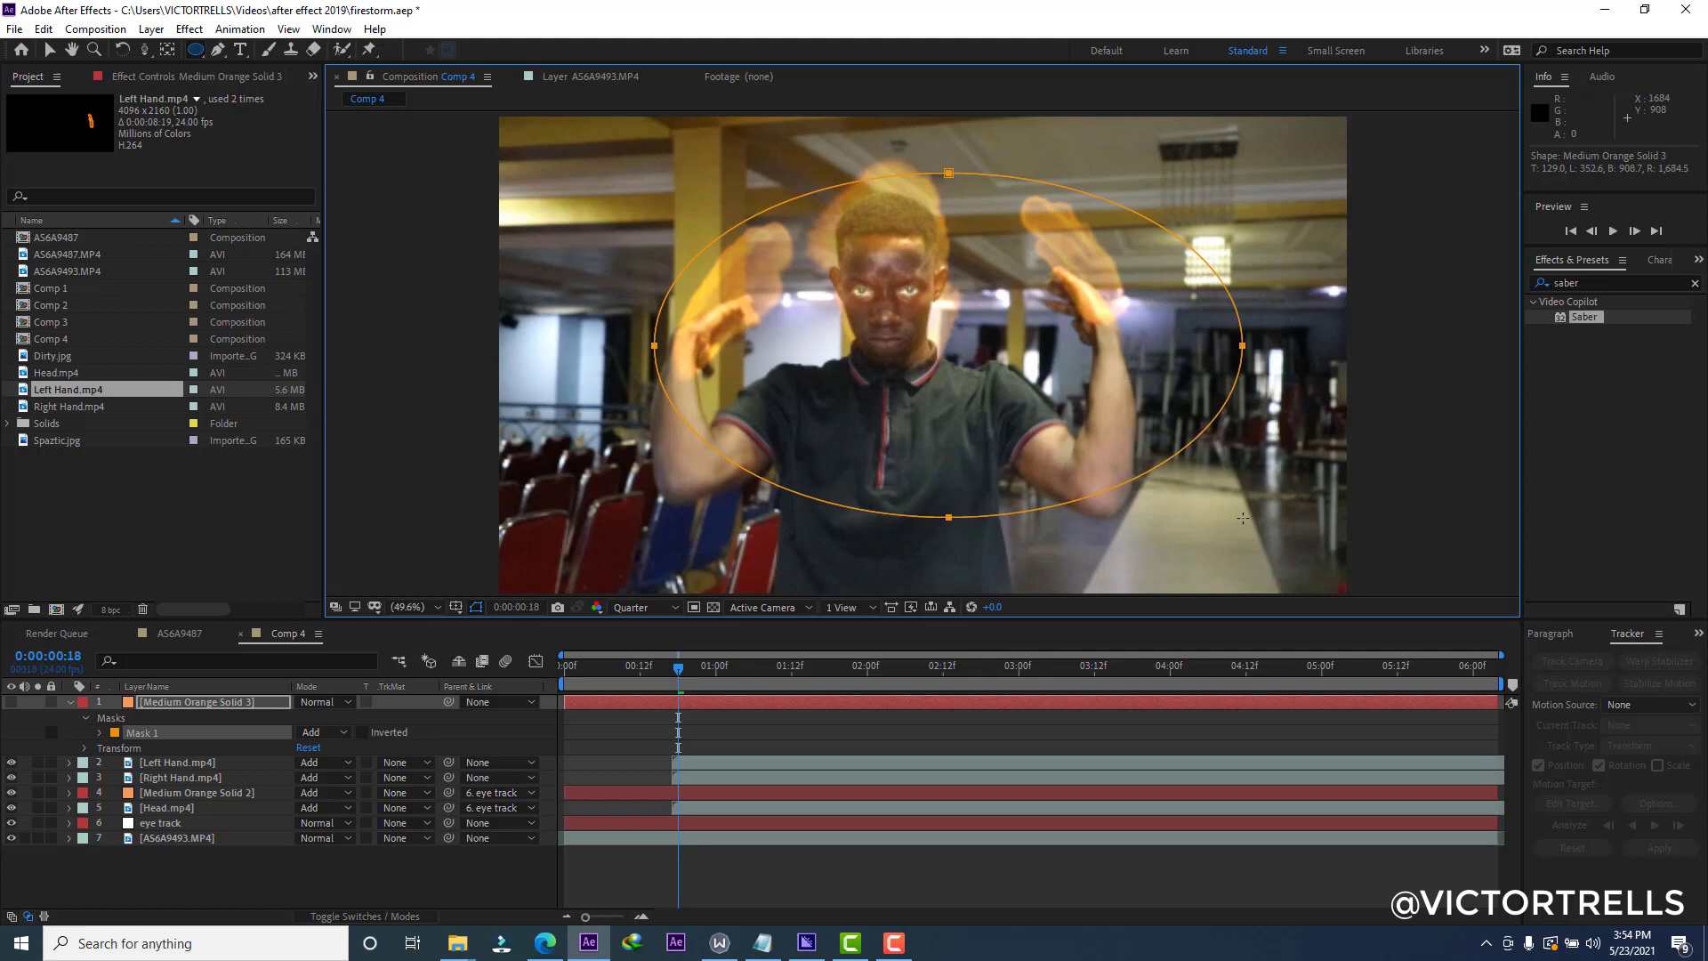
Move the elliptical mask about 151 px left and 28 px up to center it on the man, and unhide the solid.
key(v)
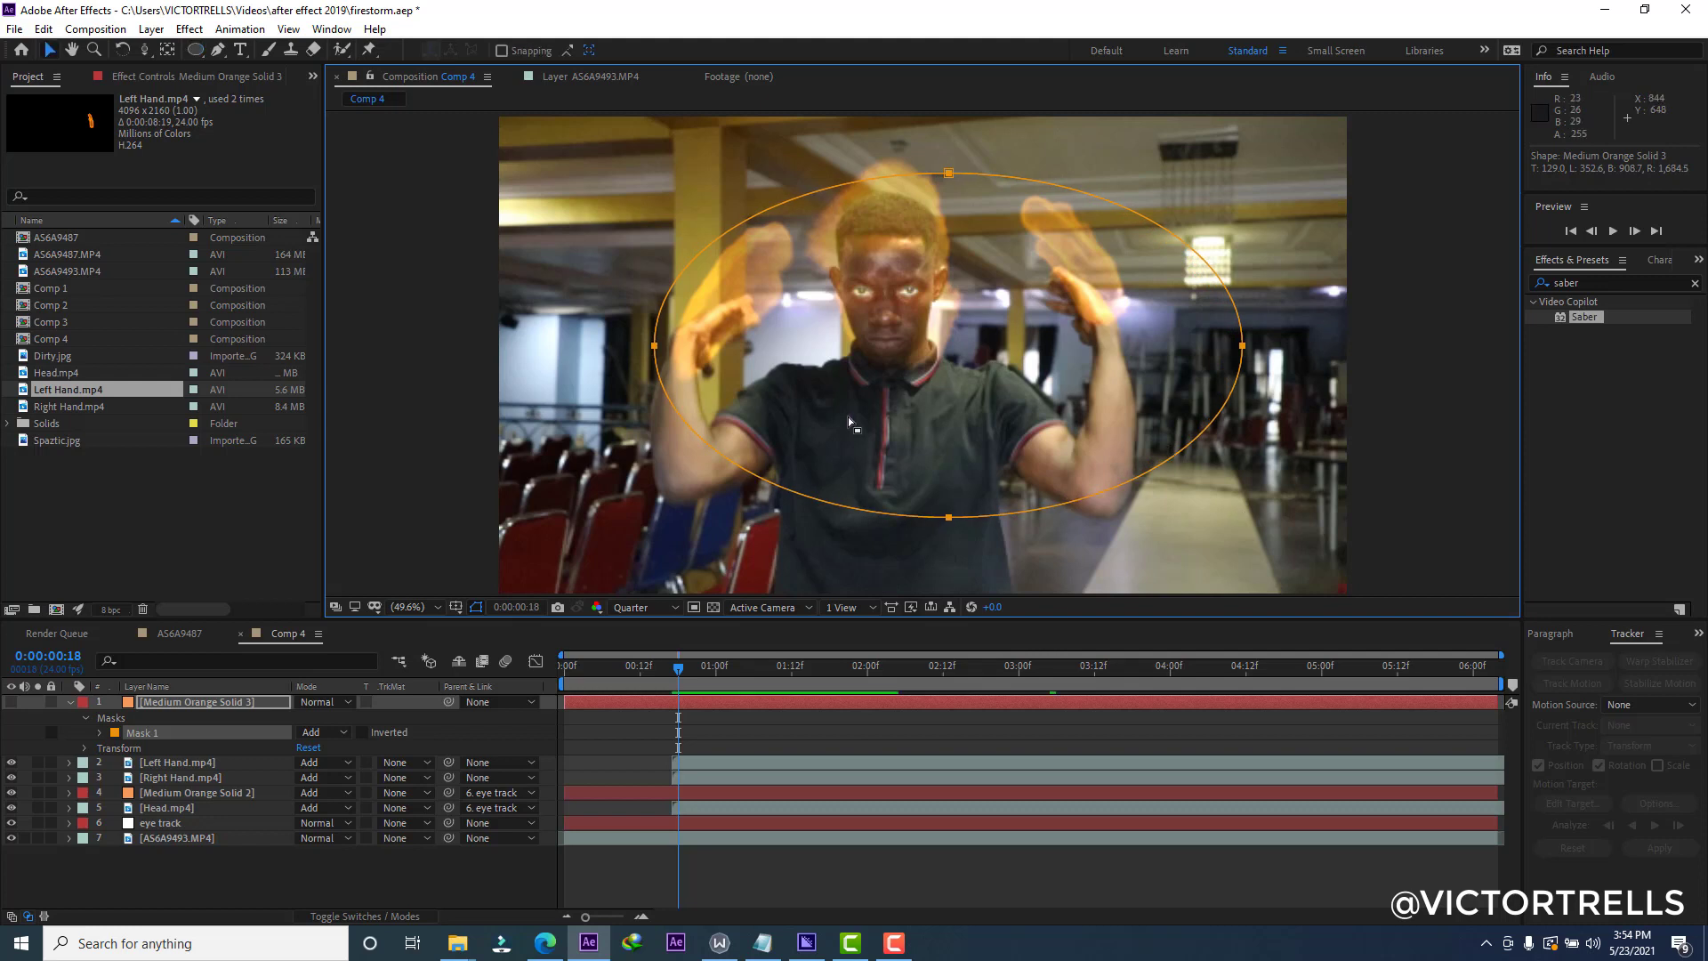
key(ctrl+t)
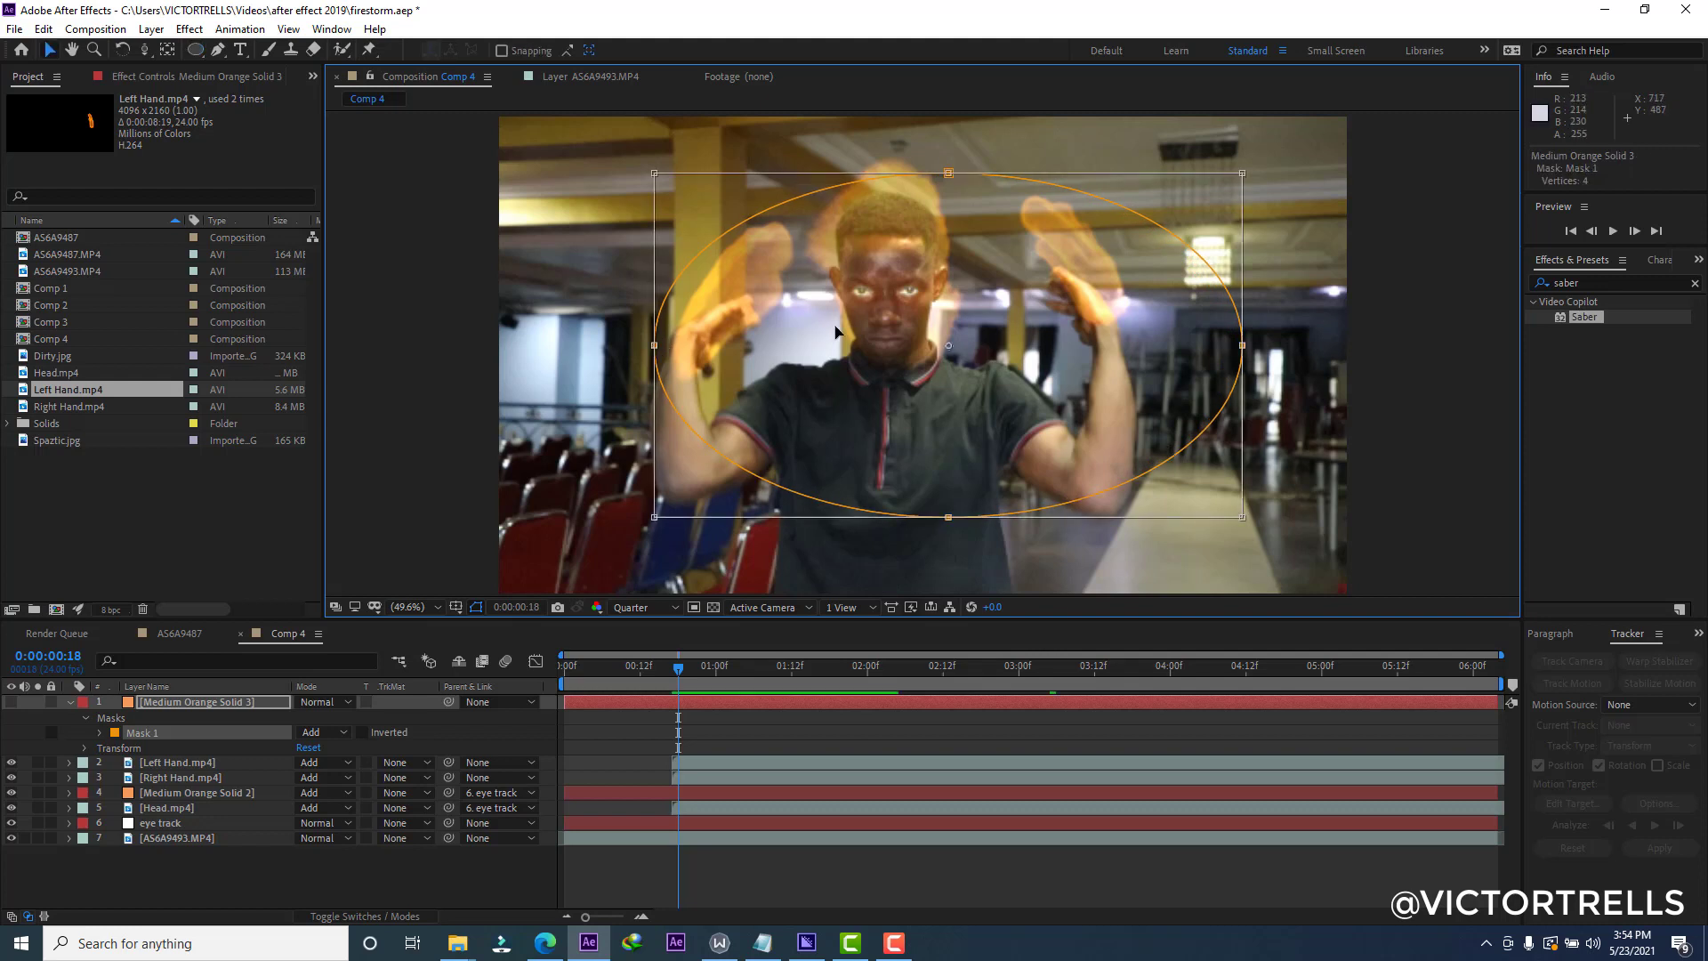
drag(841, 333, 771, 320)
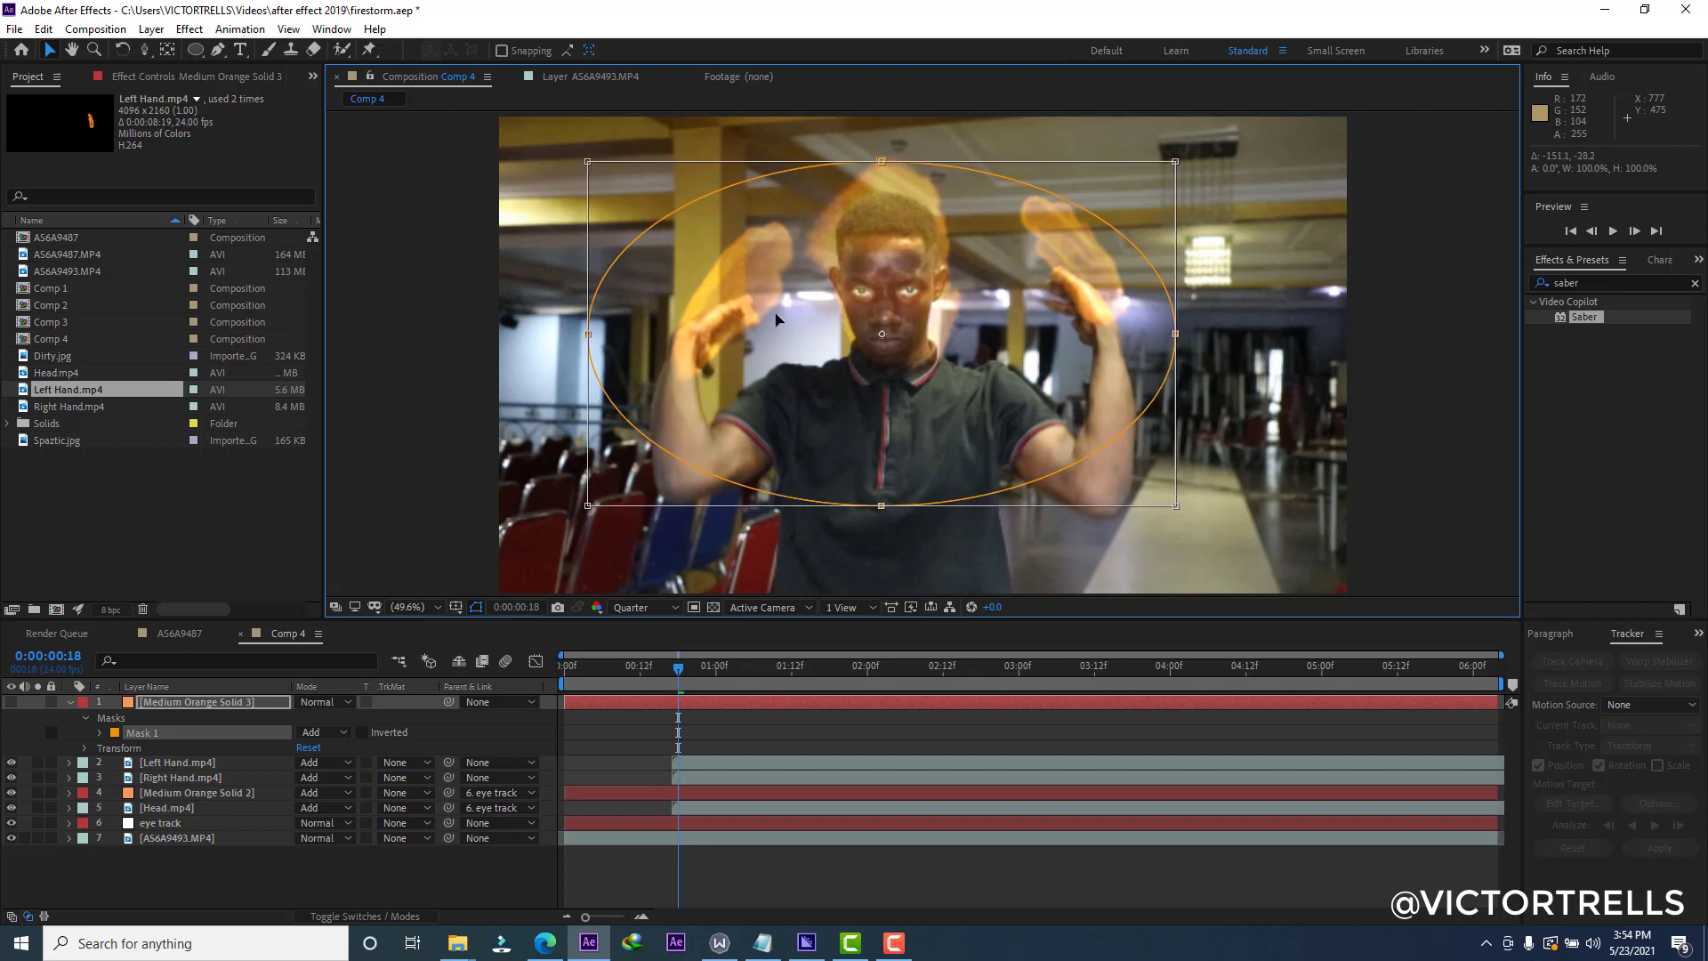
click(11, 702)
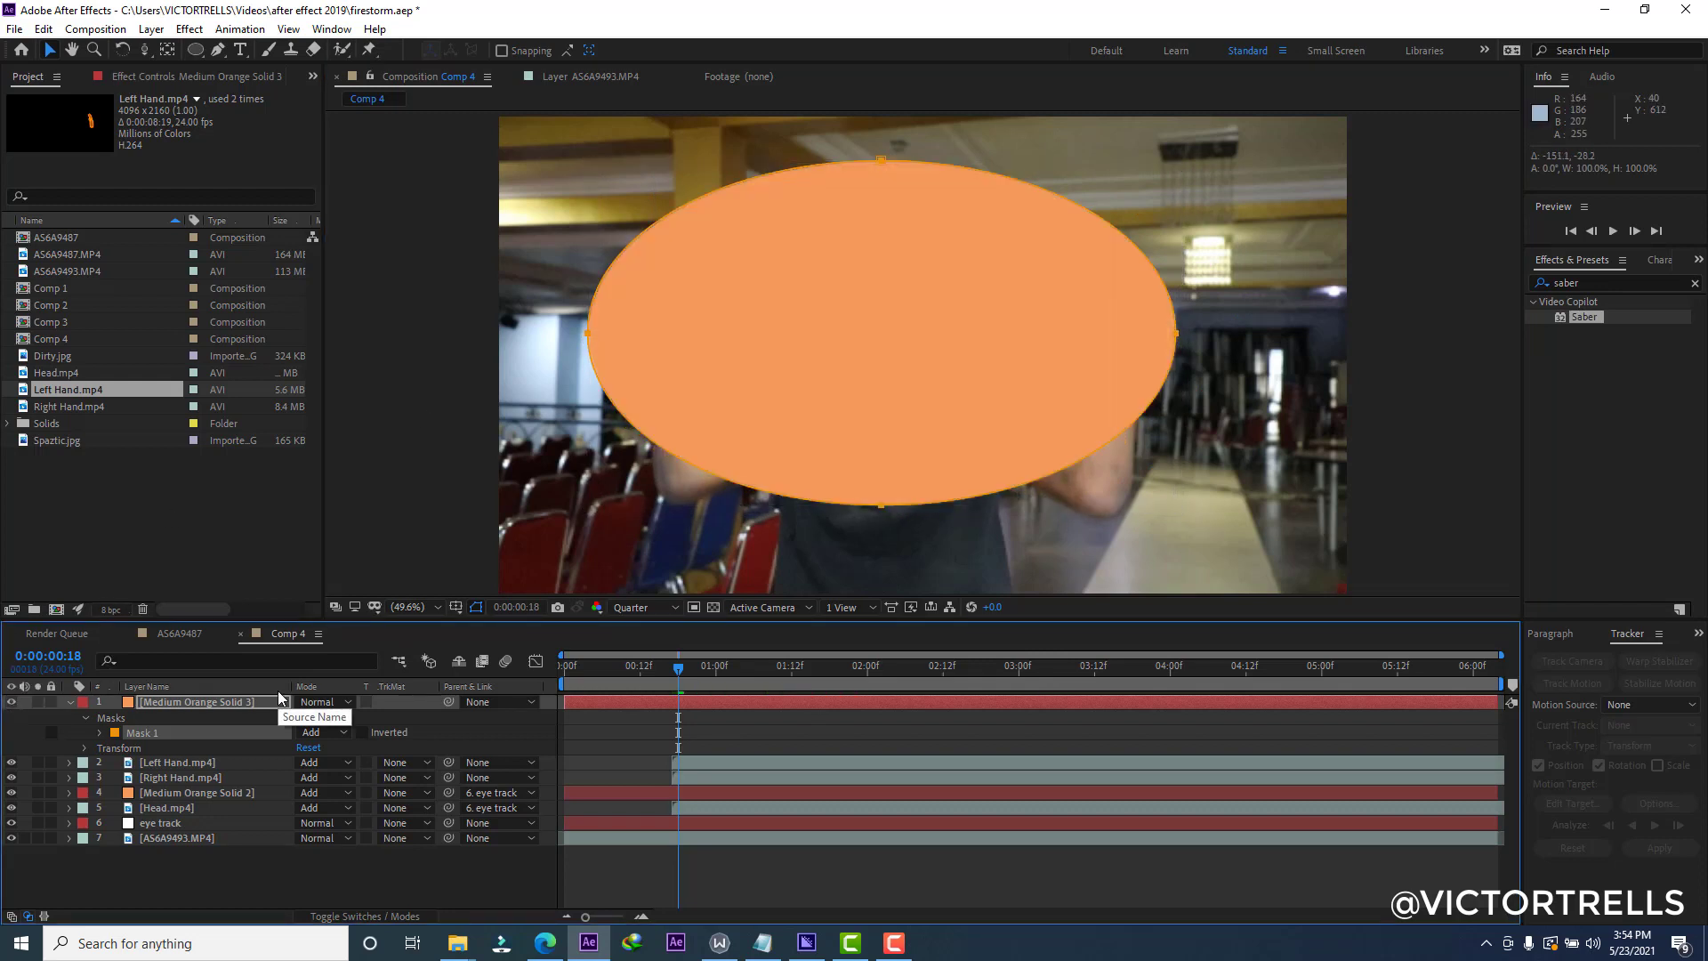
Set the mask feather of Medium Orange Solid 3 to 1037 pixels.
key(f)
drag(322, 732, 505, 723)
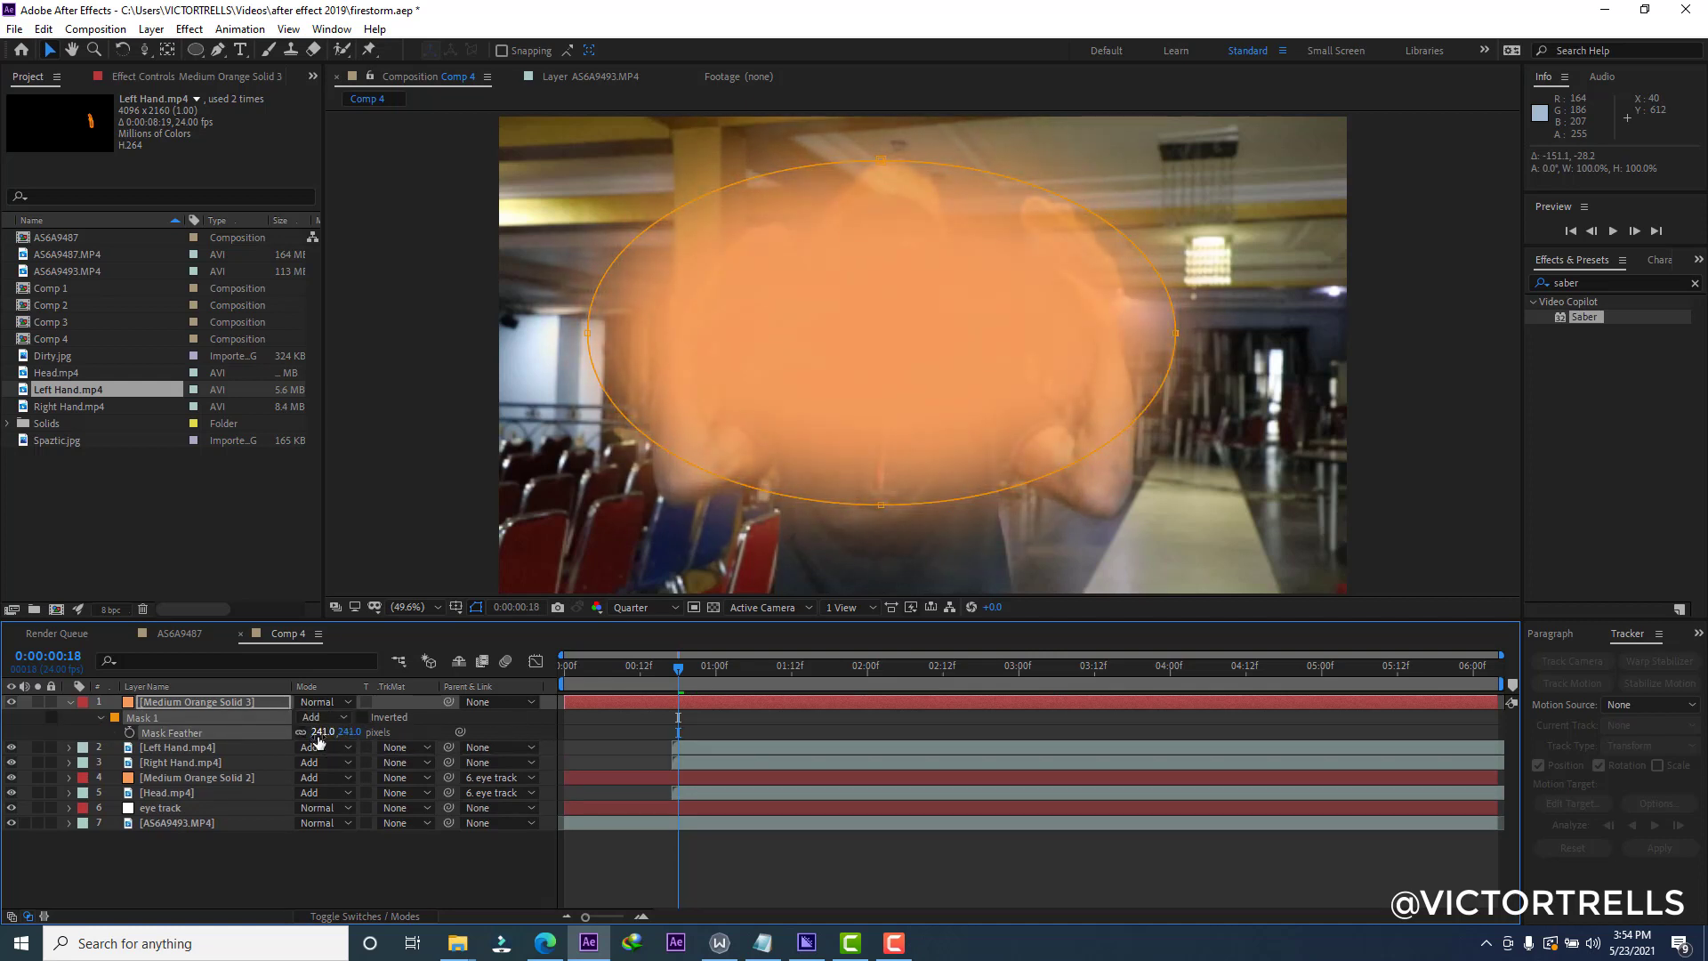
drag(331, 731, 769, 698)
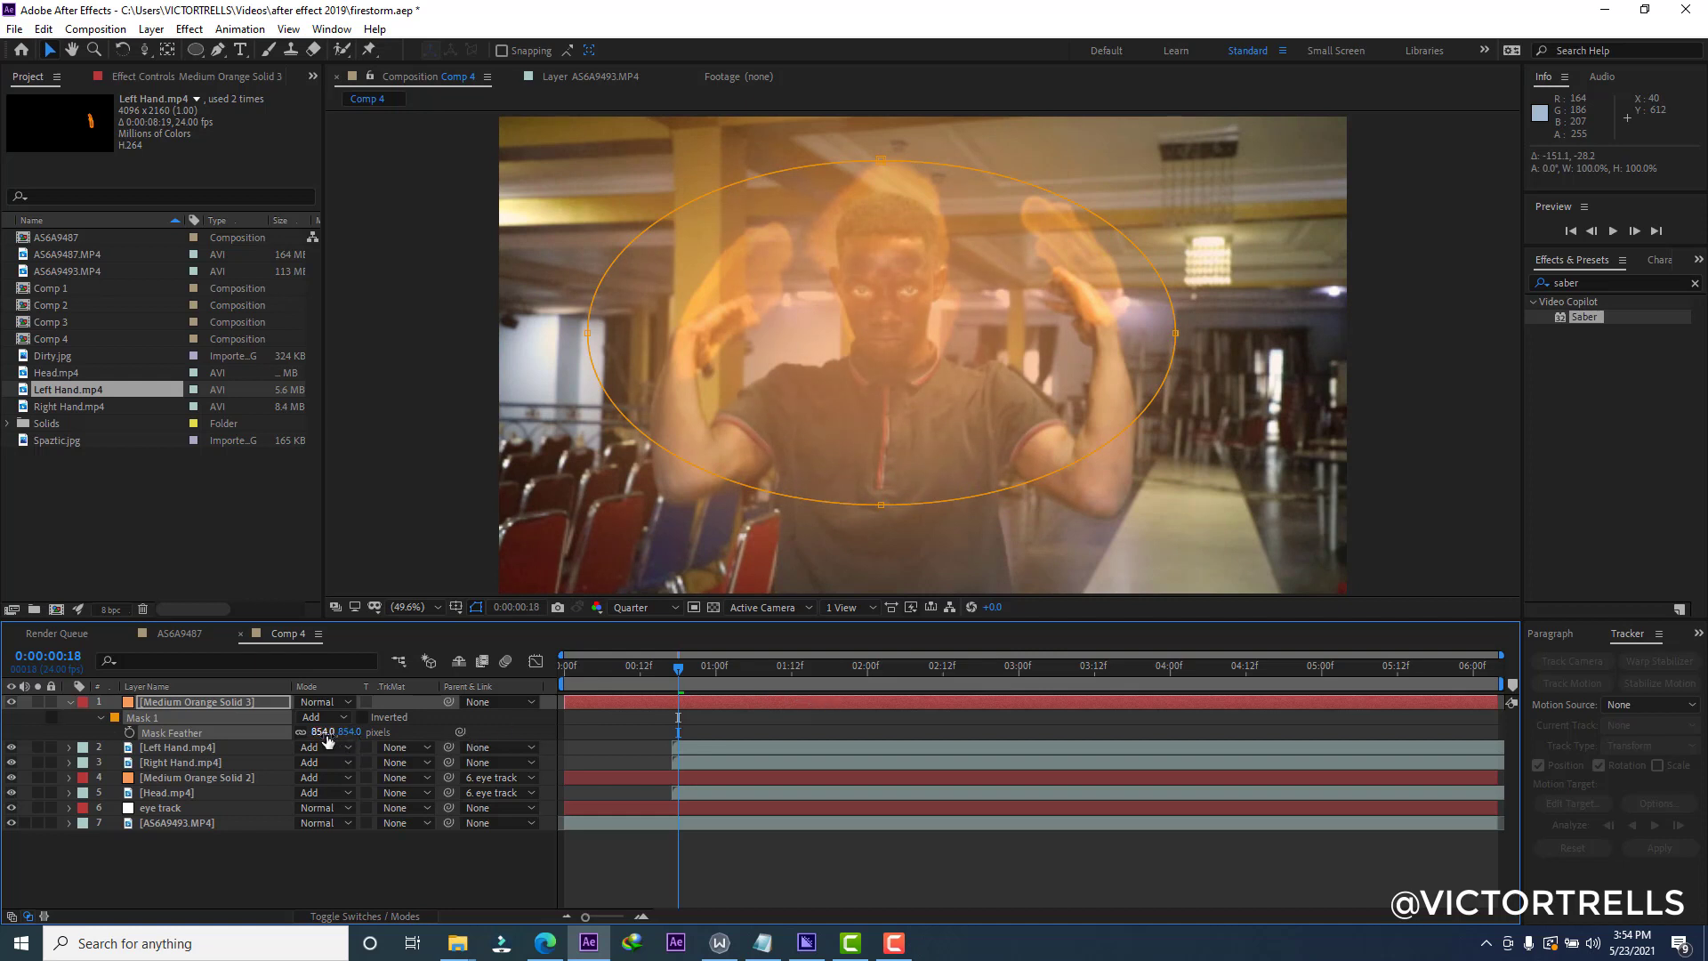
drag(323, 734, 454, 726)
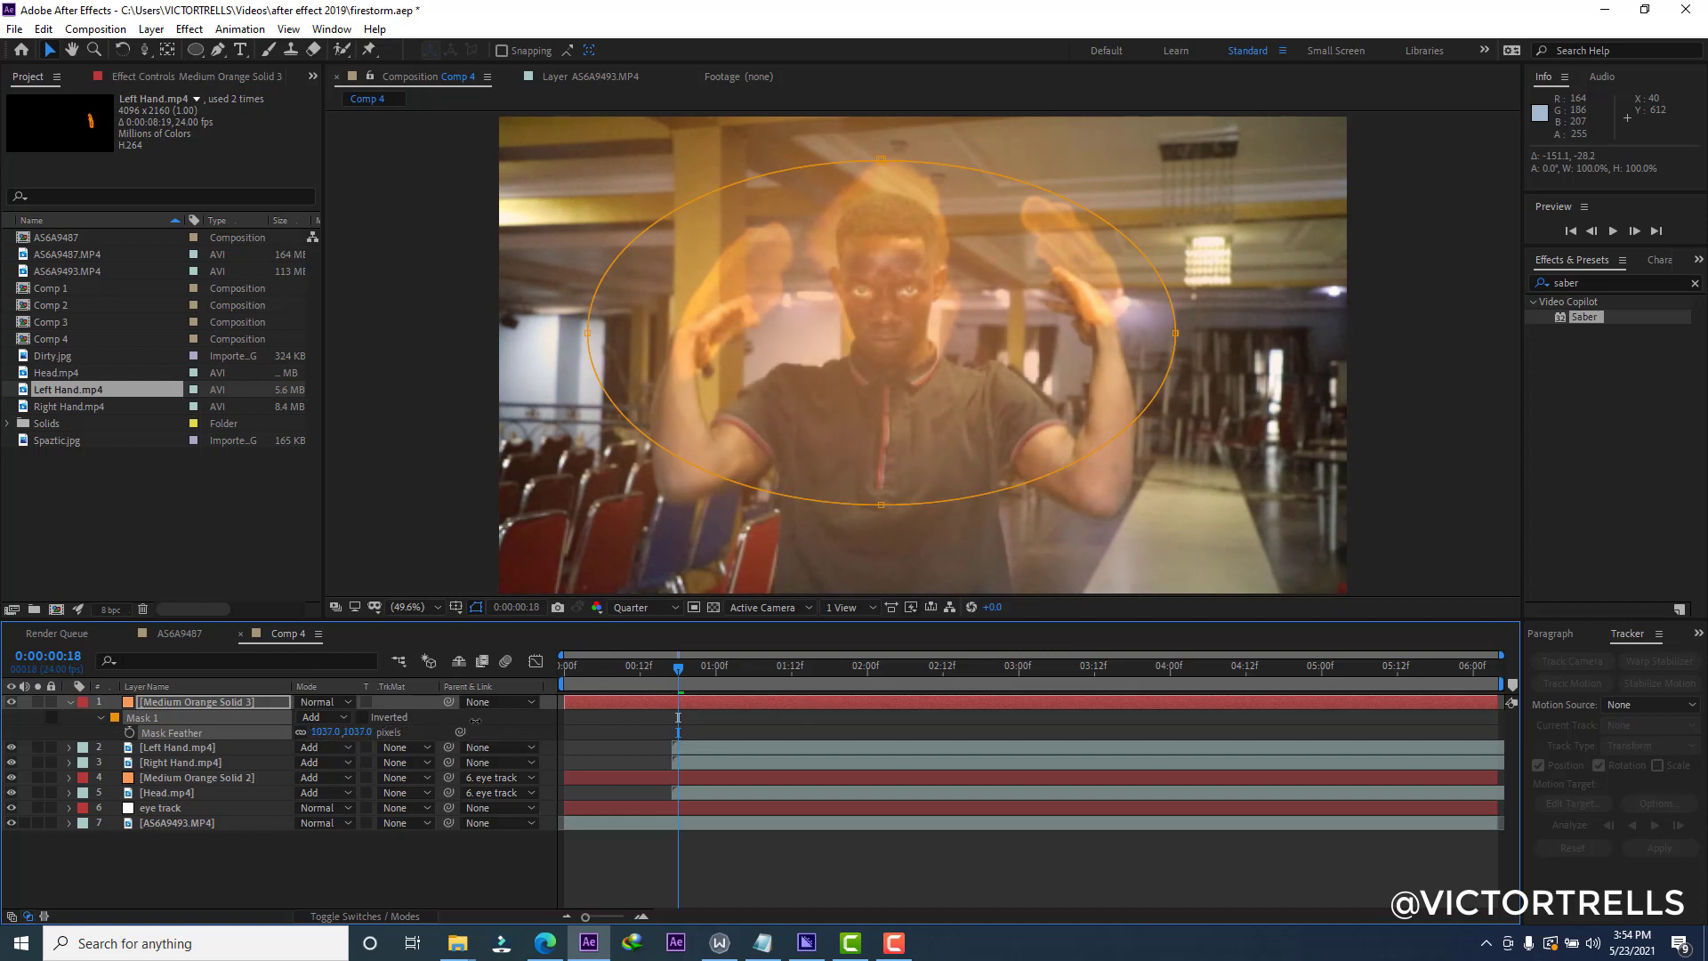
Lower the opacity of Medium Orange Solid 3 to 64% and move its mask about 22 px to the right.
key(t)
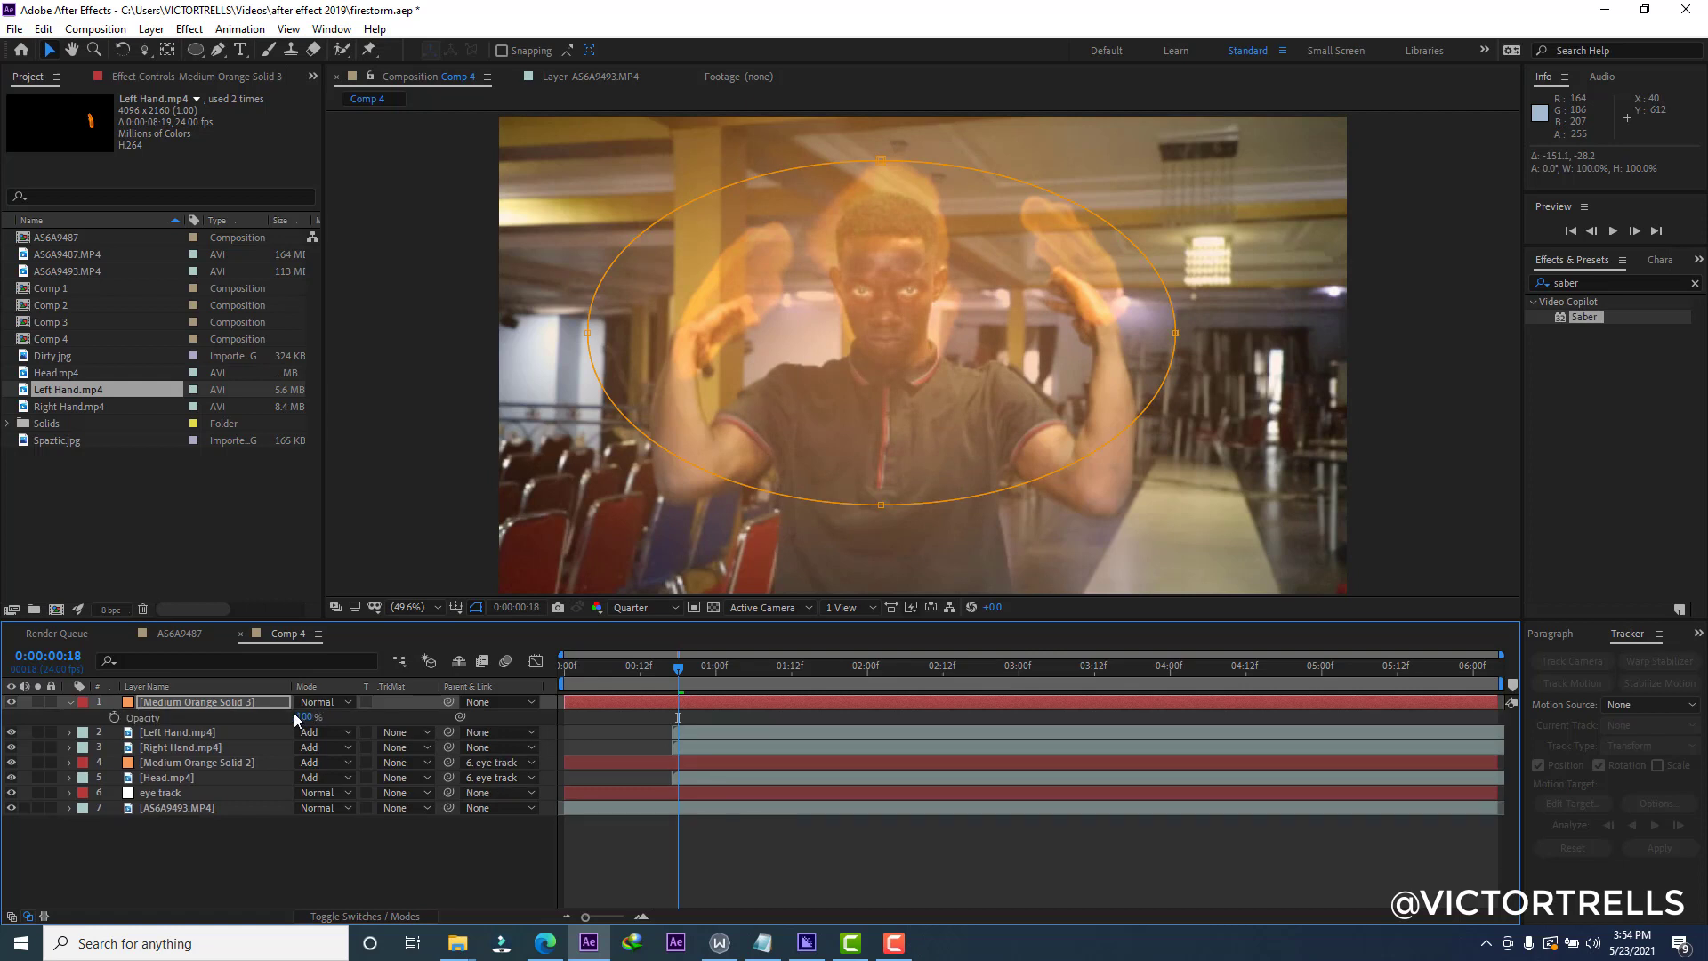
drag(305, 718, 283, 717)
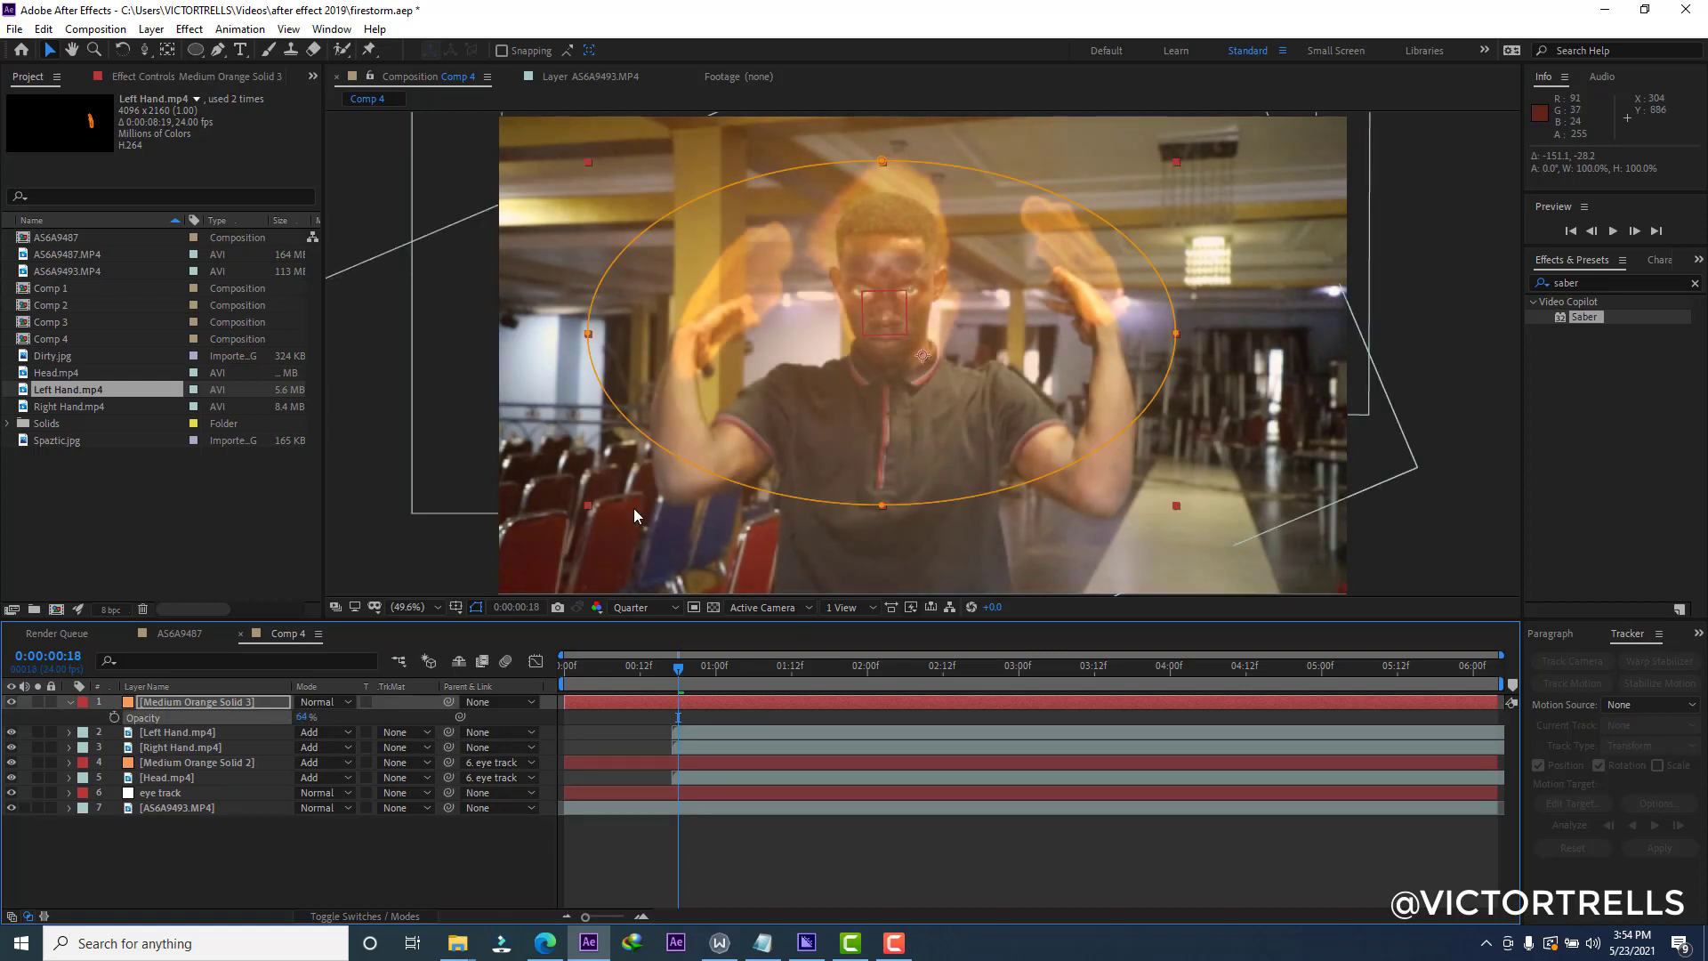
double_click(585, 333)
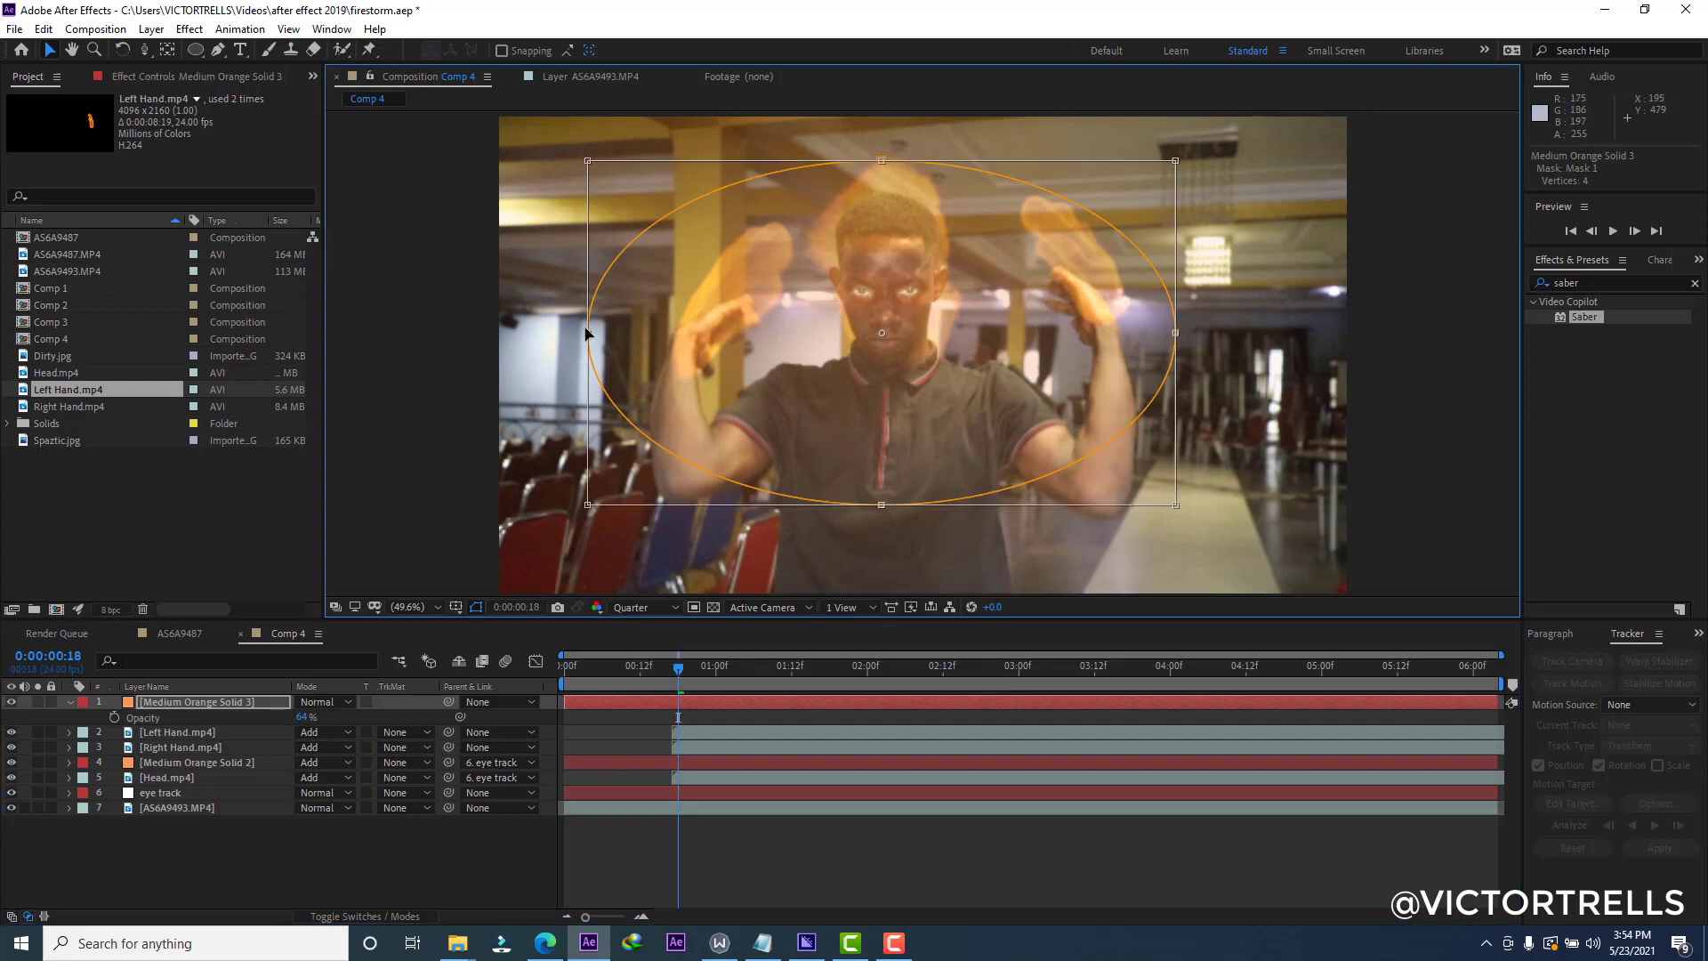
drag(821, 351, 831, 350)
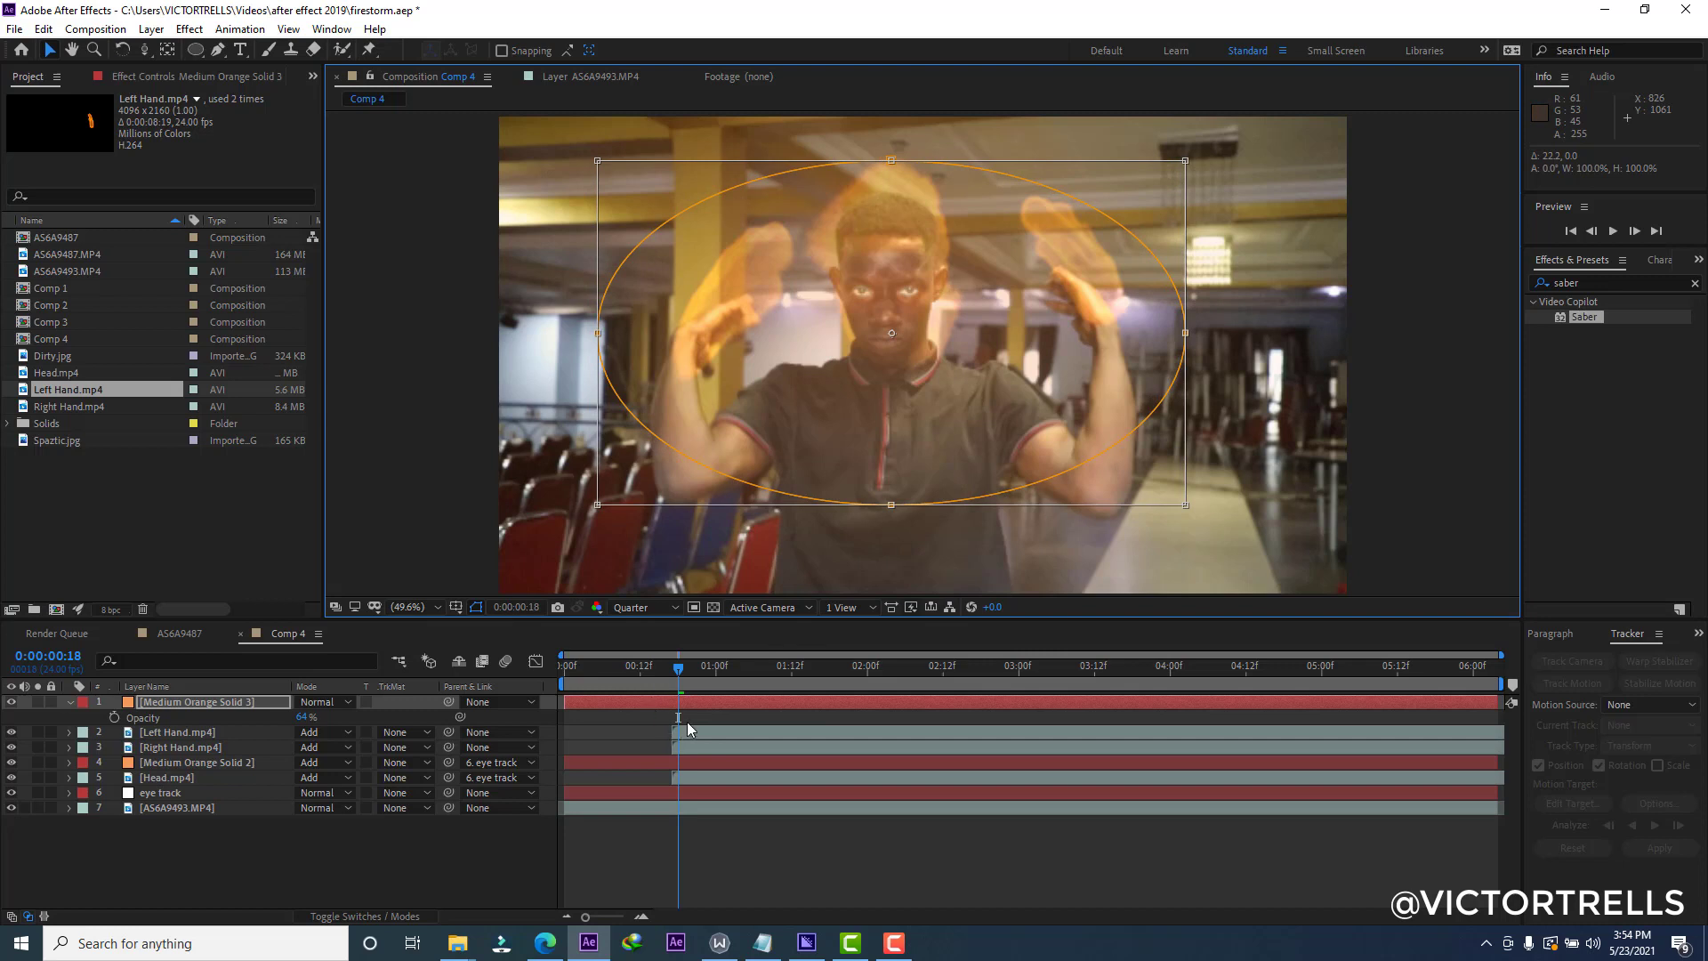
Show the opacity keyframes of Left Hand.mp4 and keyframe the opacity of Medium Orange Solid 3 at 0:00:00:20.
click(689, 729)
key(t)
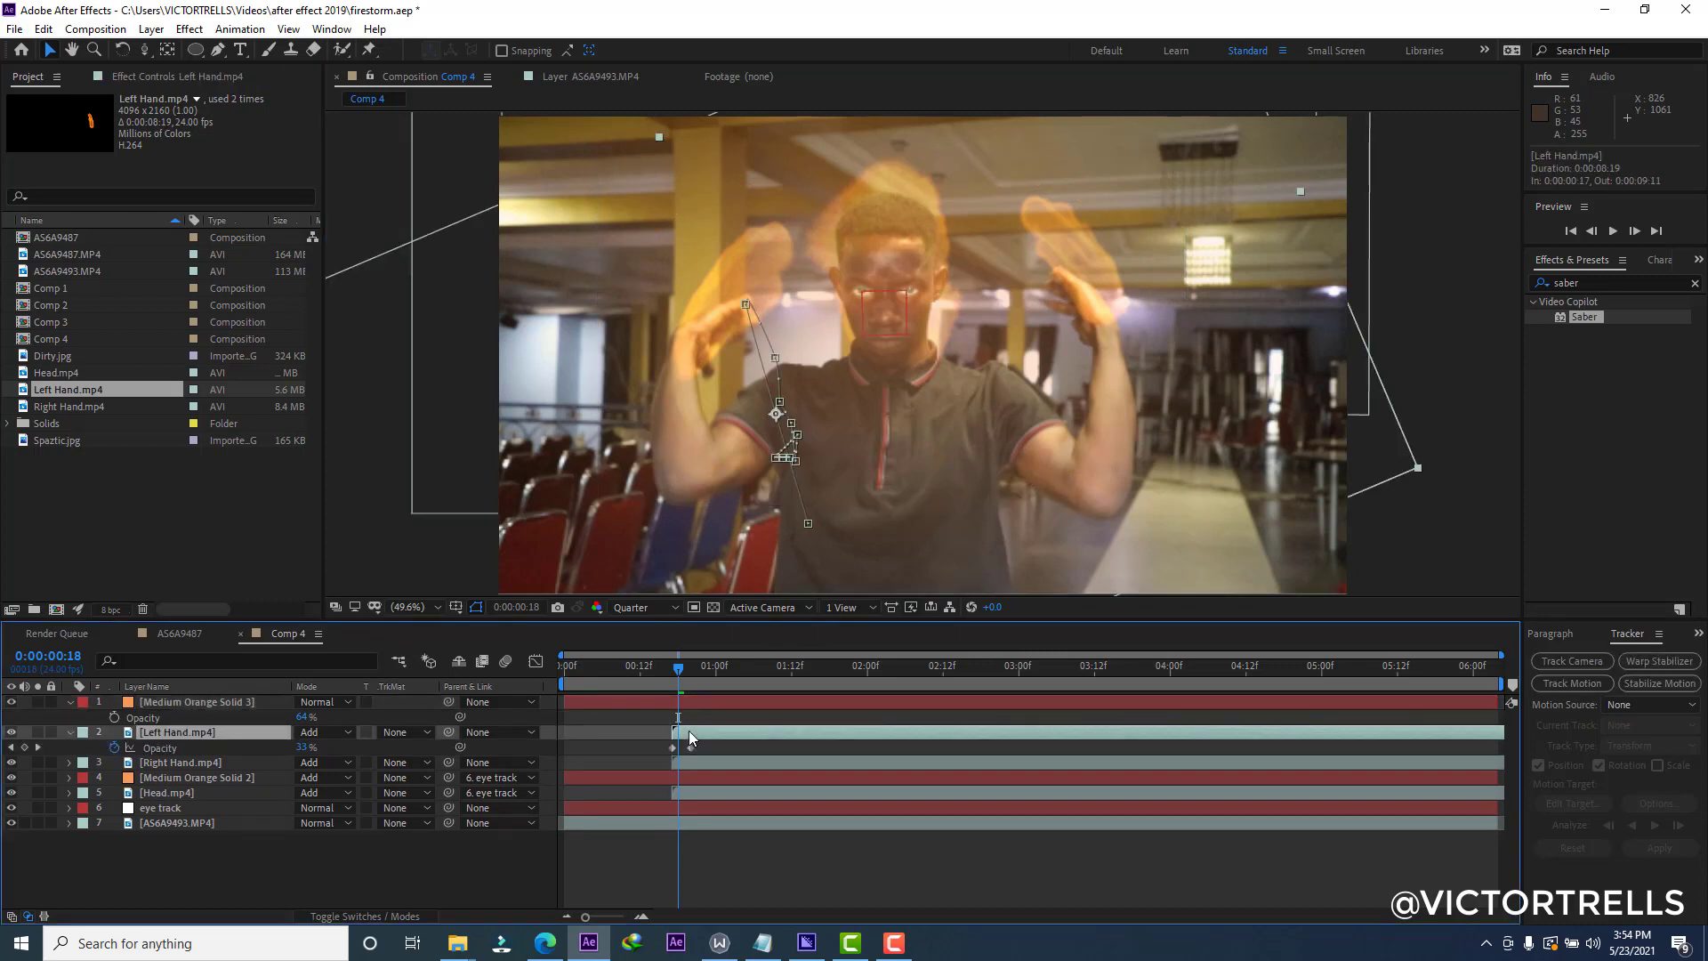
drag(679, 669, 692, 674)
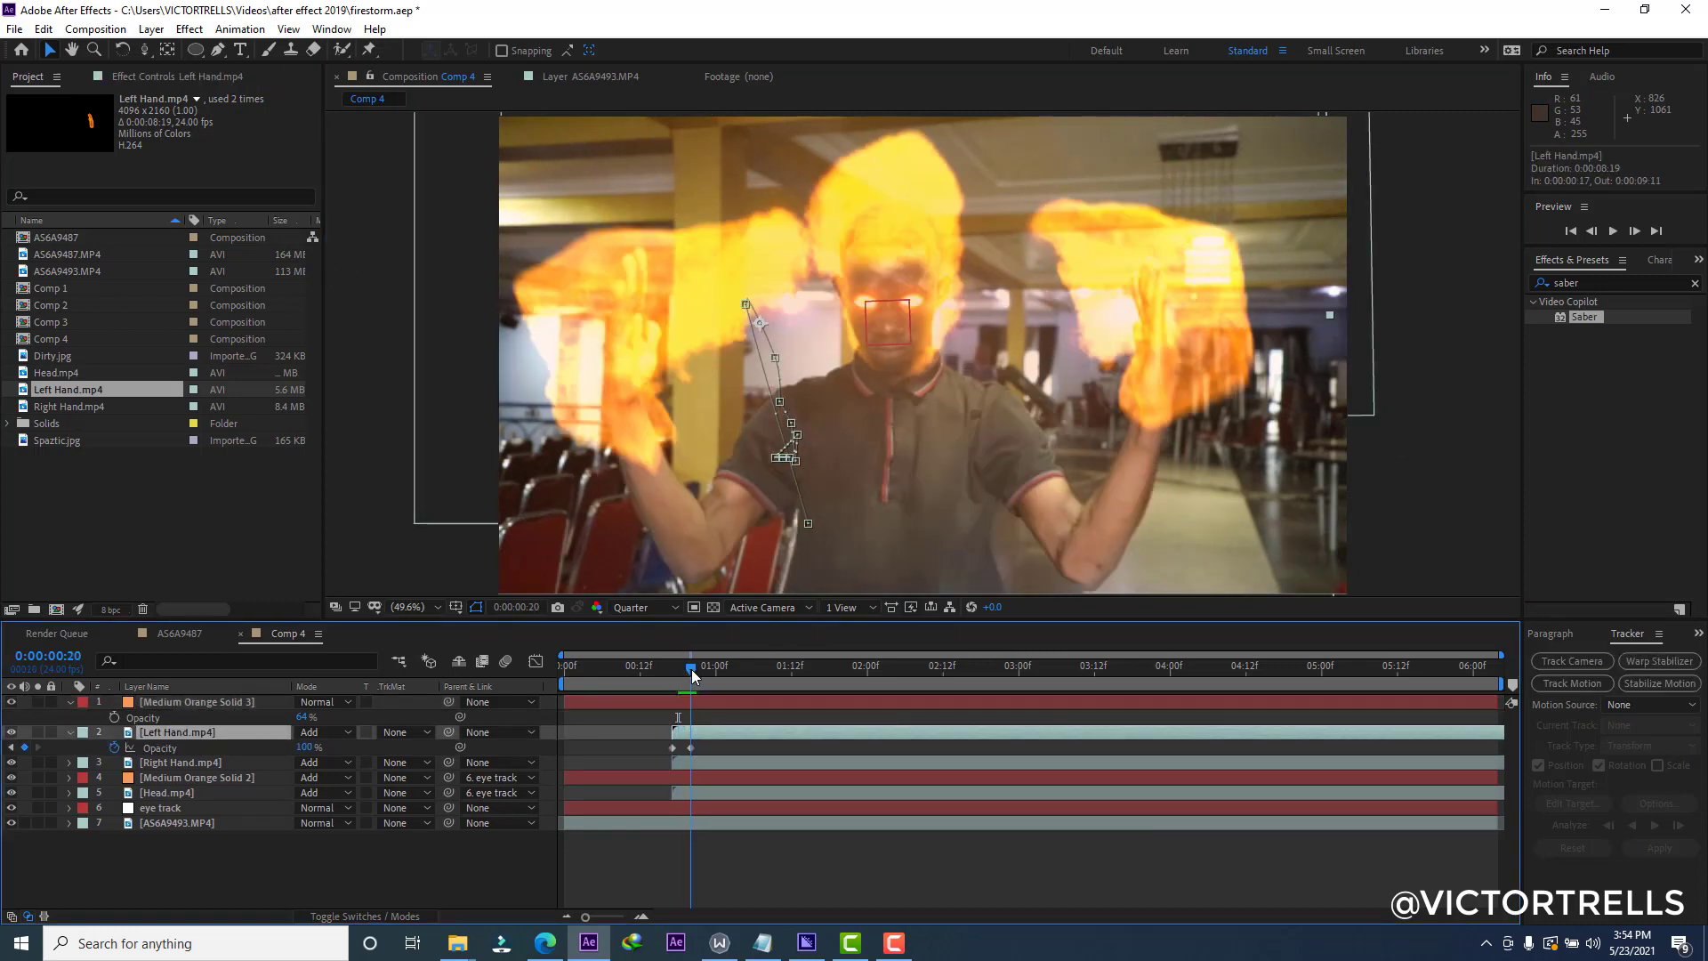
click(694, 707)
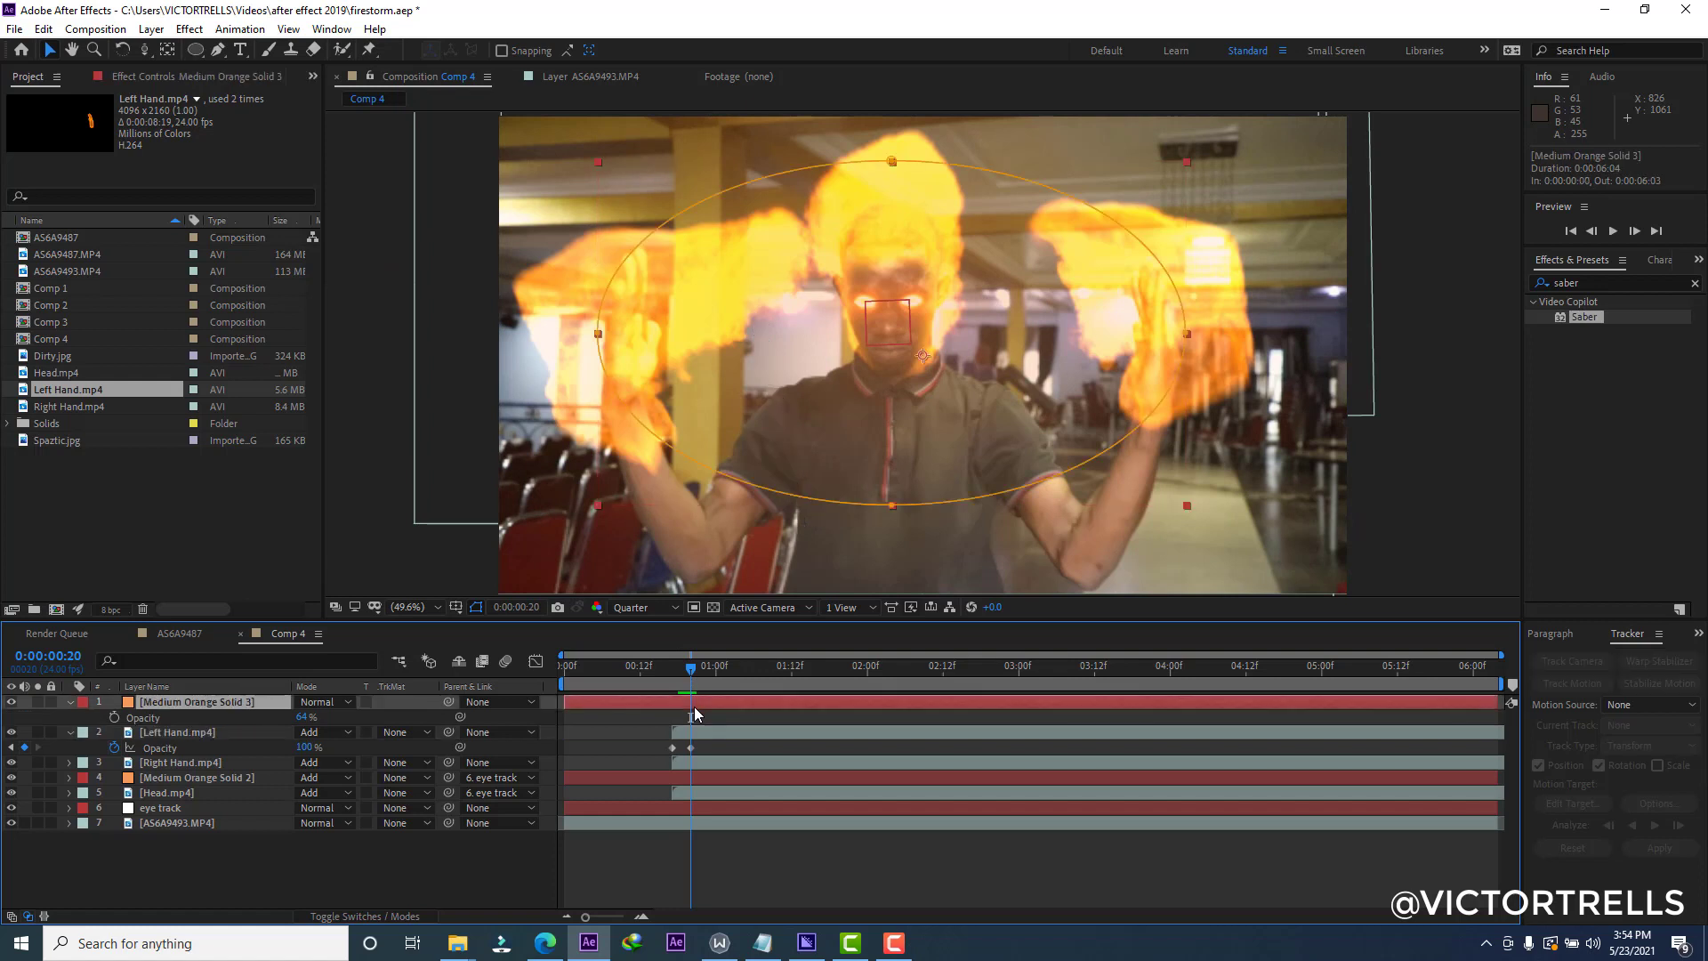
click(115, 718)
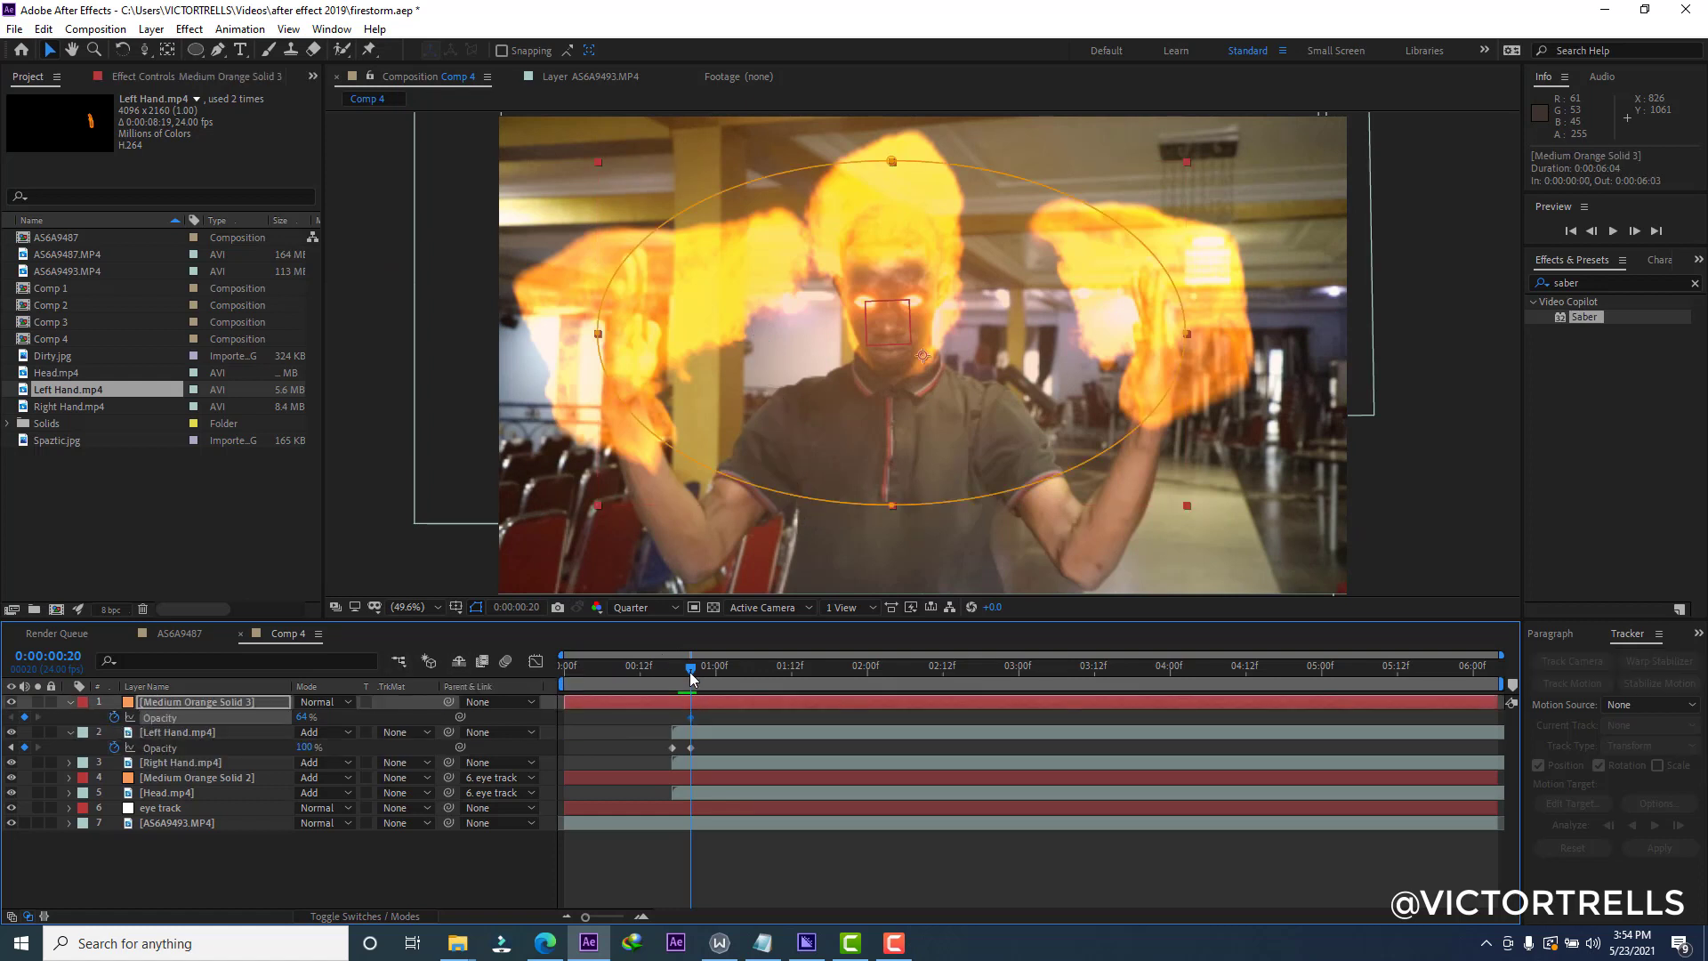
Set the opacity of Medium Orange Solid 3 to 0% at 0:00:00:17 and preview the glow's fade-in.
drag(691, 676, 673, 678)
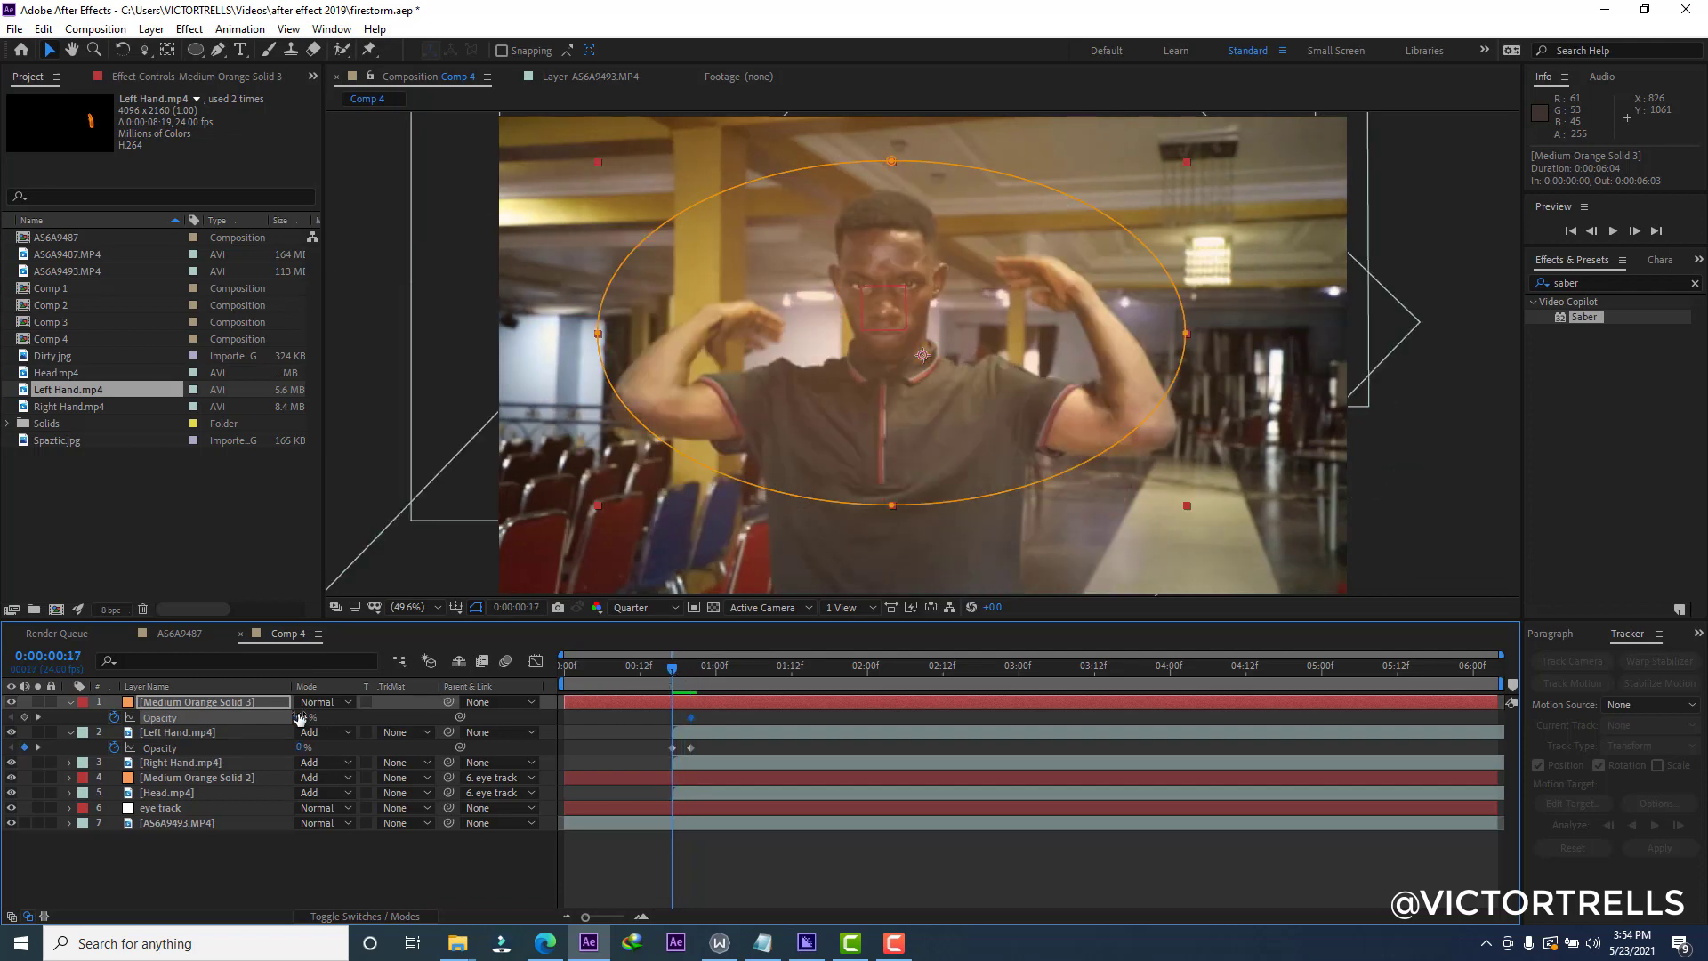
drag(304, 717, 155, 713)
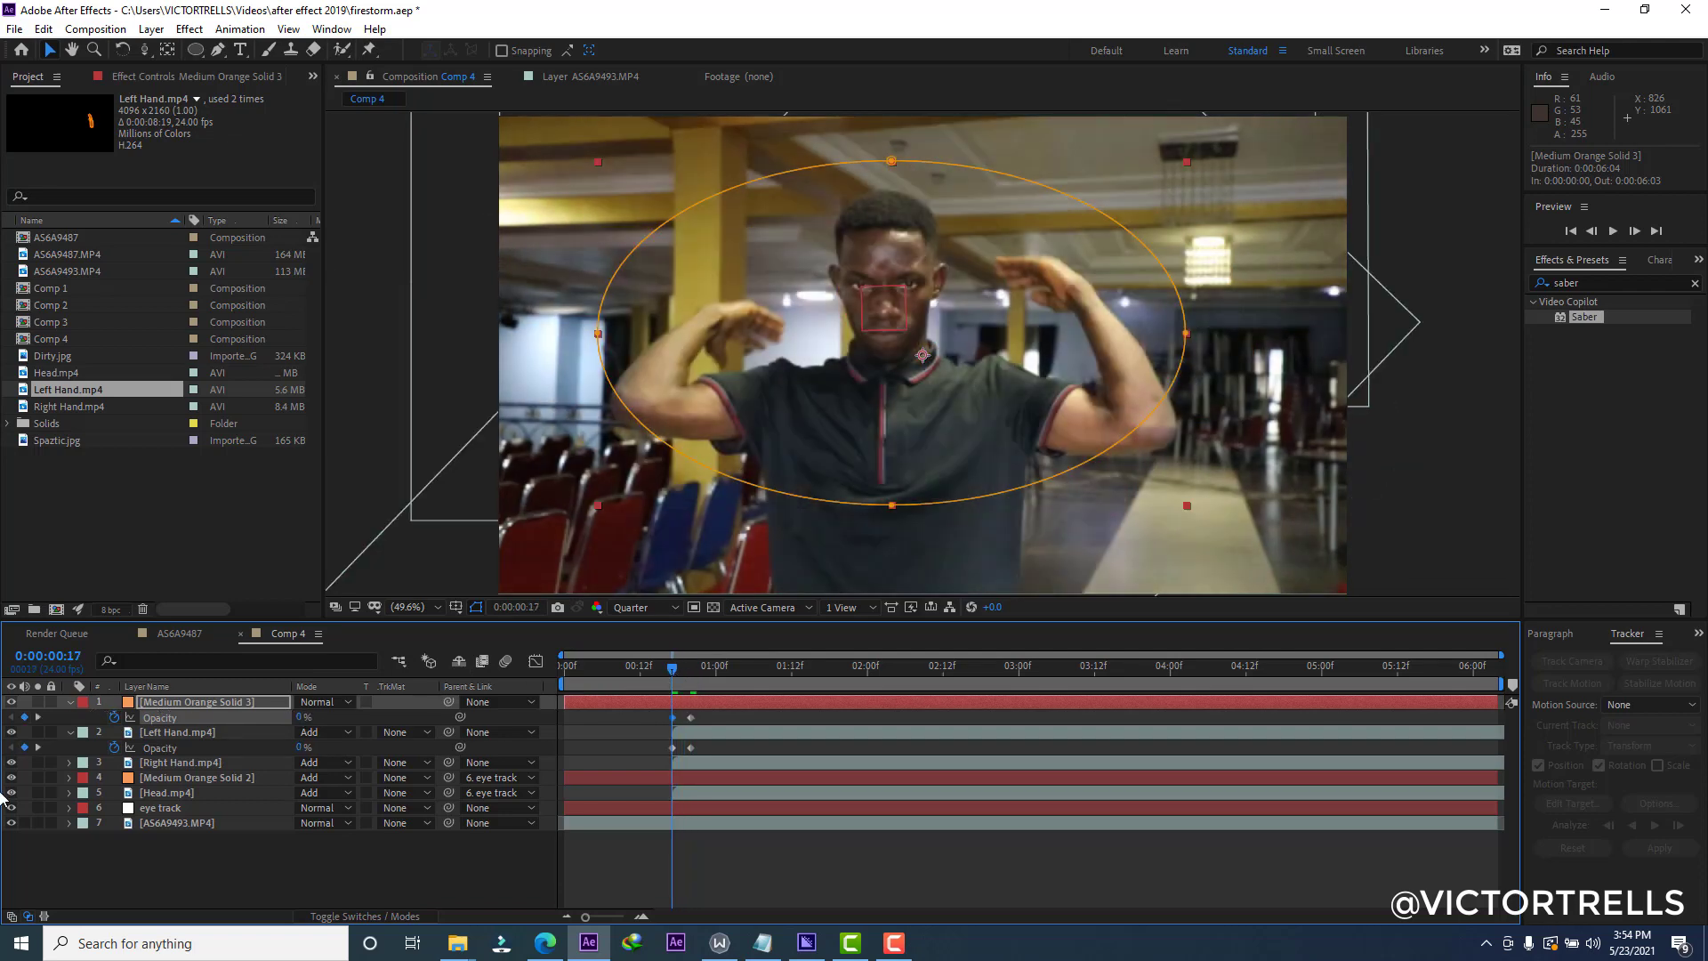
key(space)
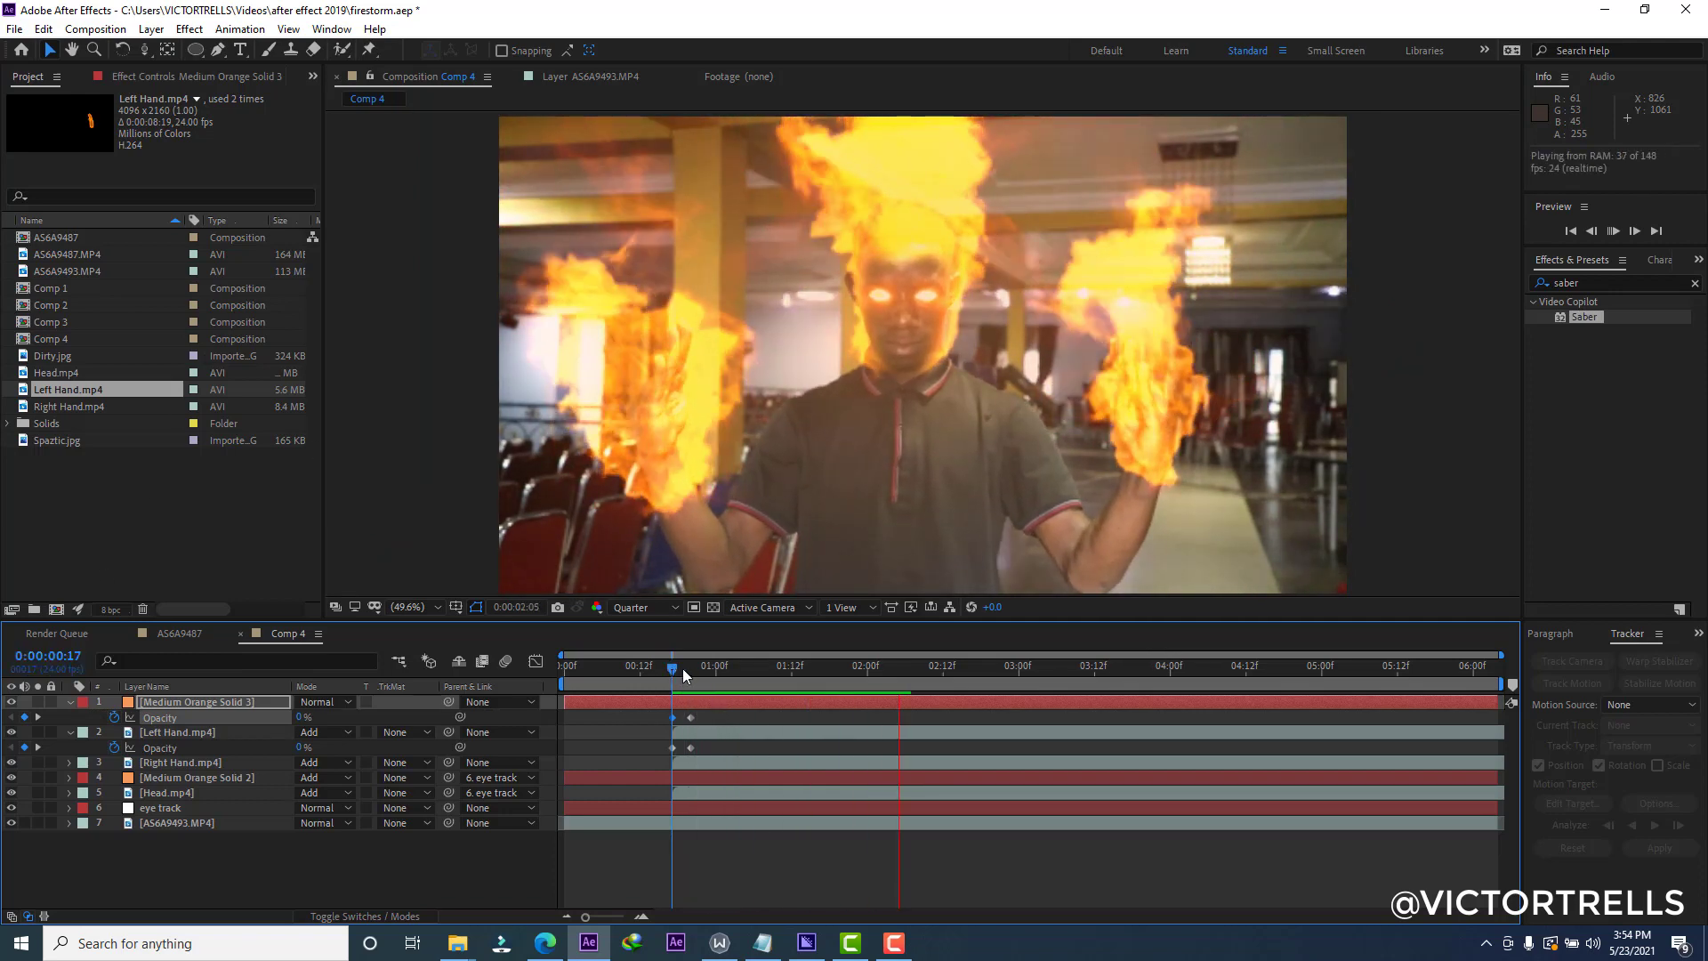
Change the opacity keyframe of Medium Orange Solid 3 at 0:00:00:20 to 50%.
drag(681, 669, 691, 665)
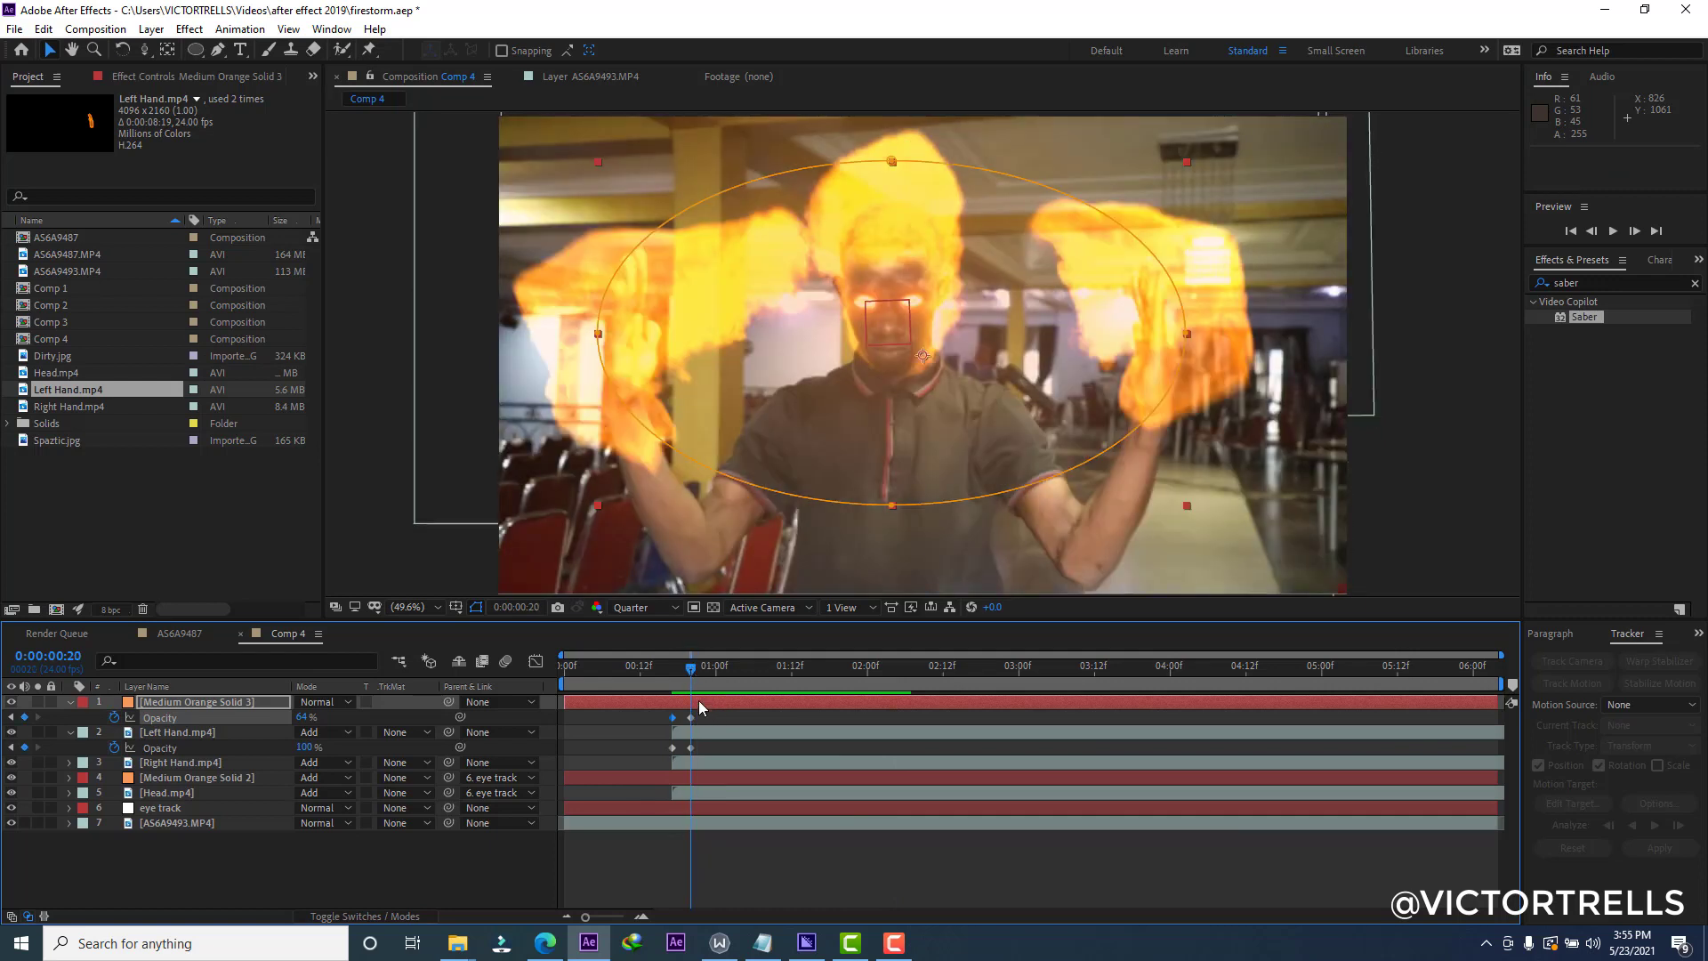
click(699, 702)
drag(302, 719, 292, 717)
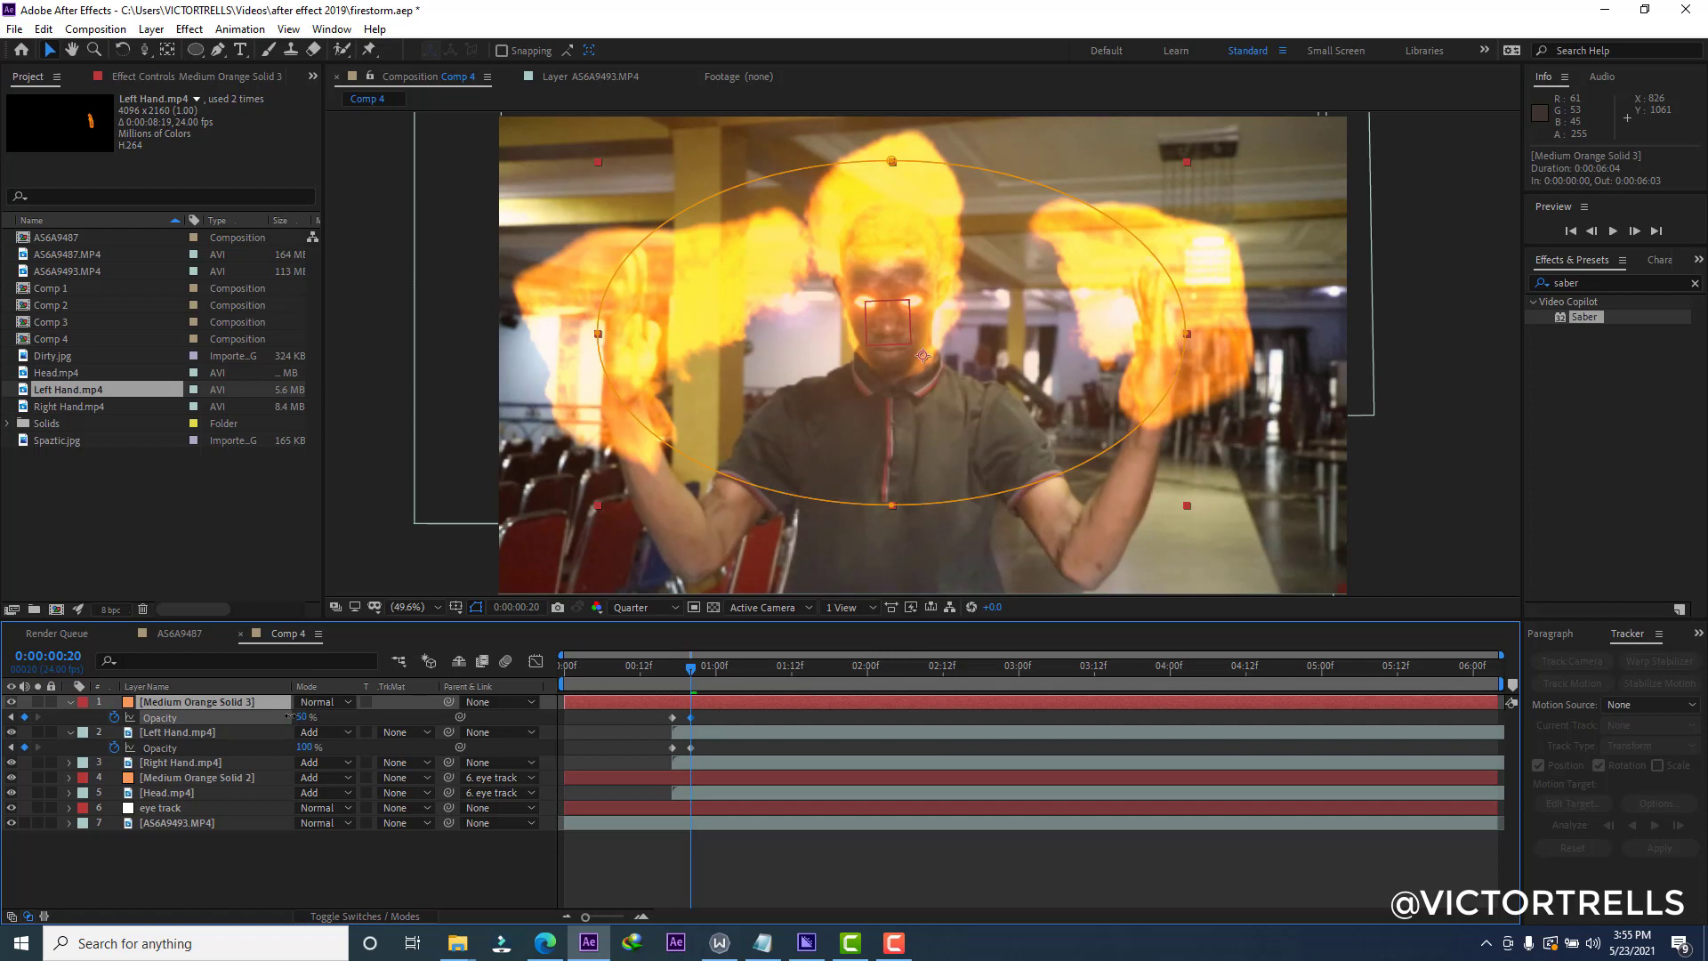
click(703, 702)
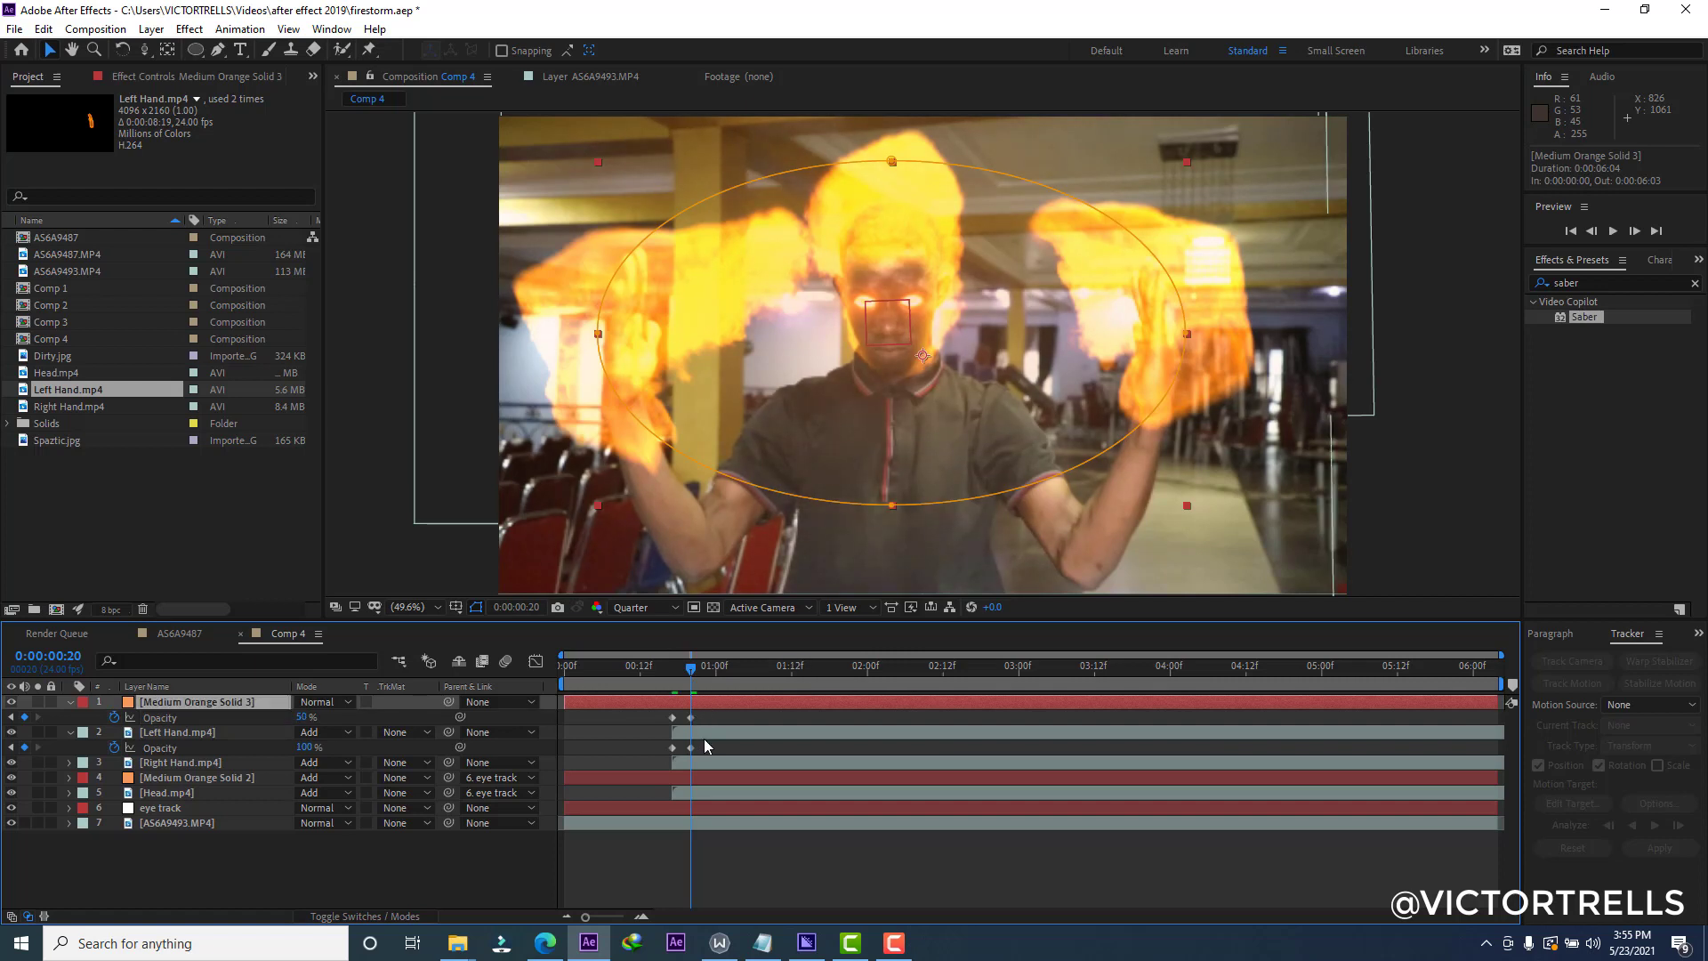
Select the Left Hand.mp4 layer and show its effect controls.
click(704, 738)
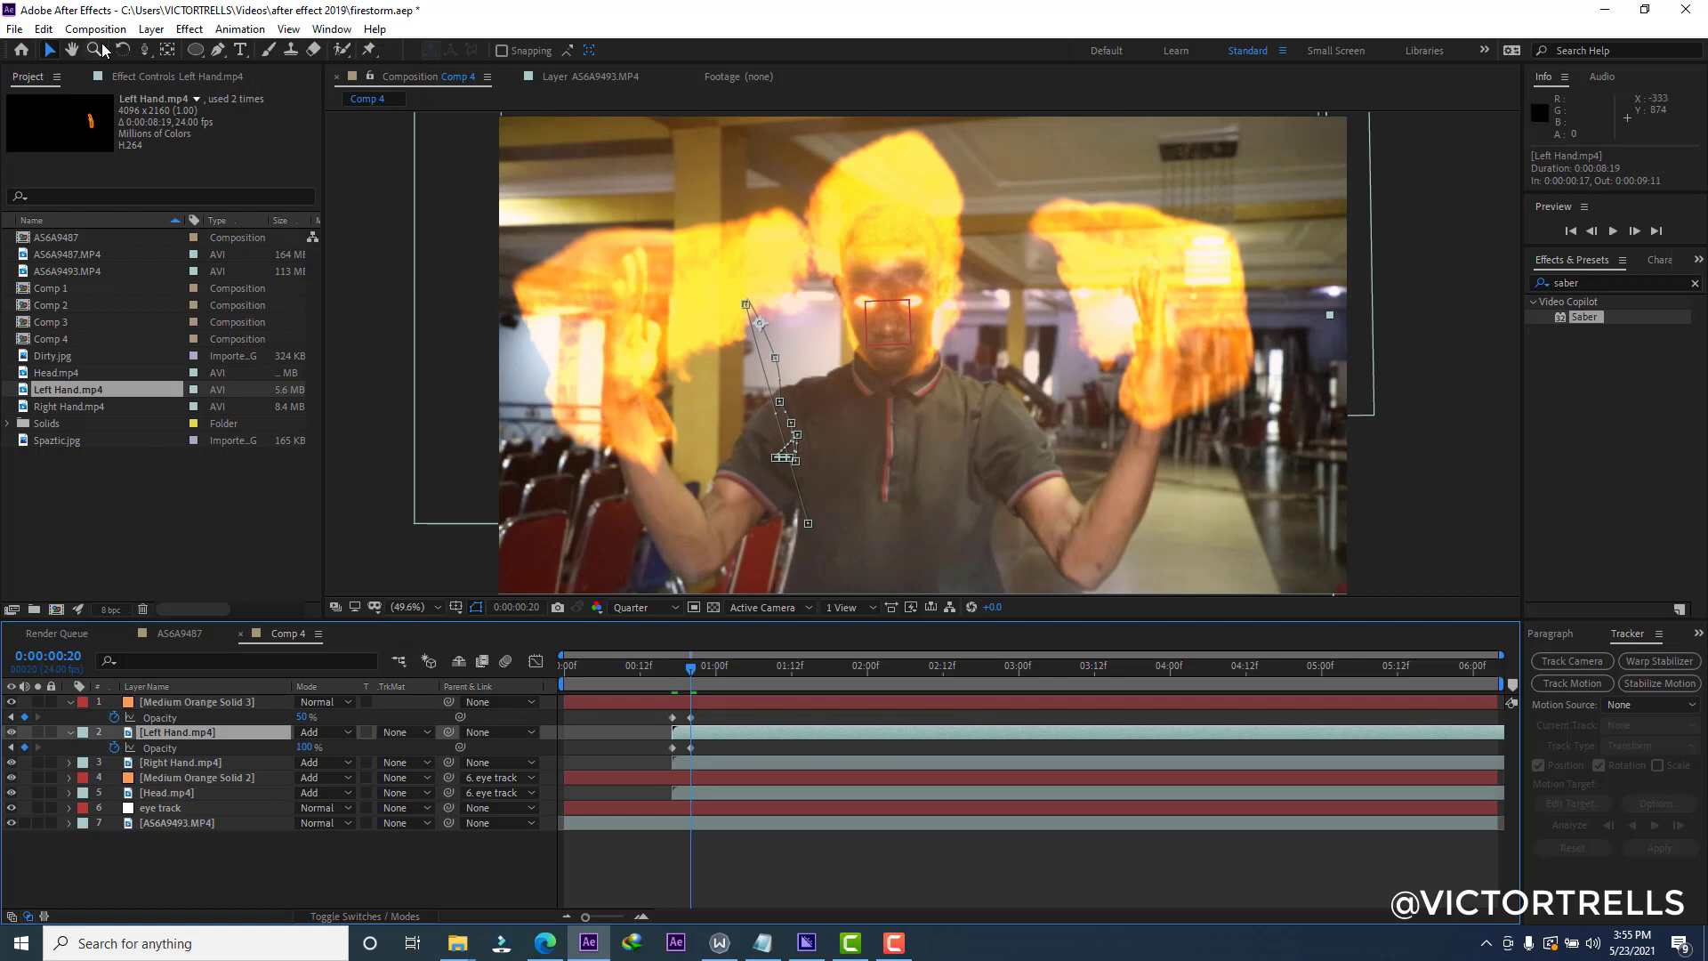
click(149, 76)
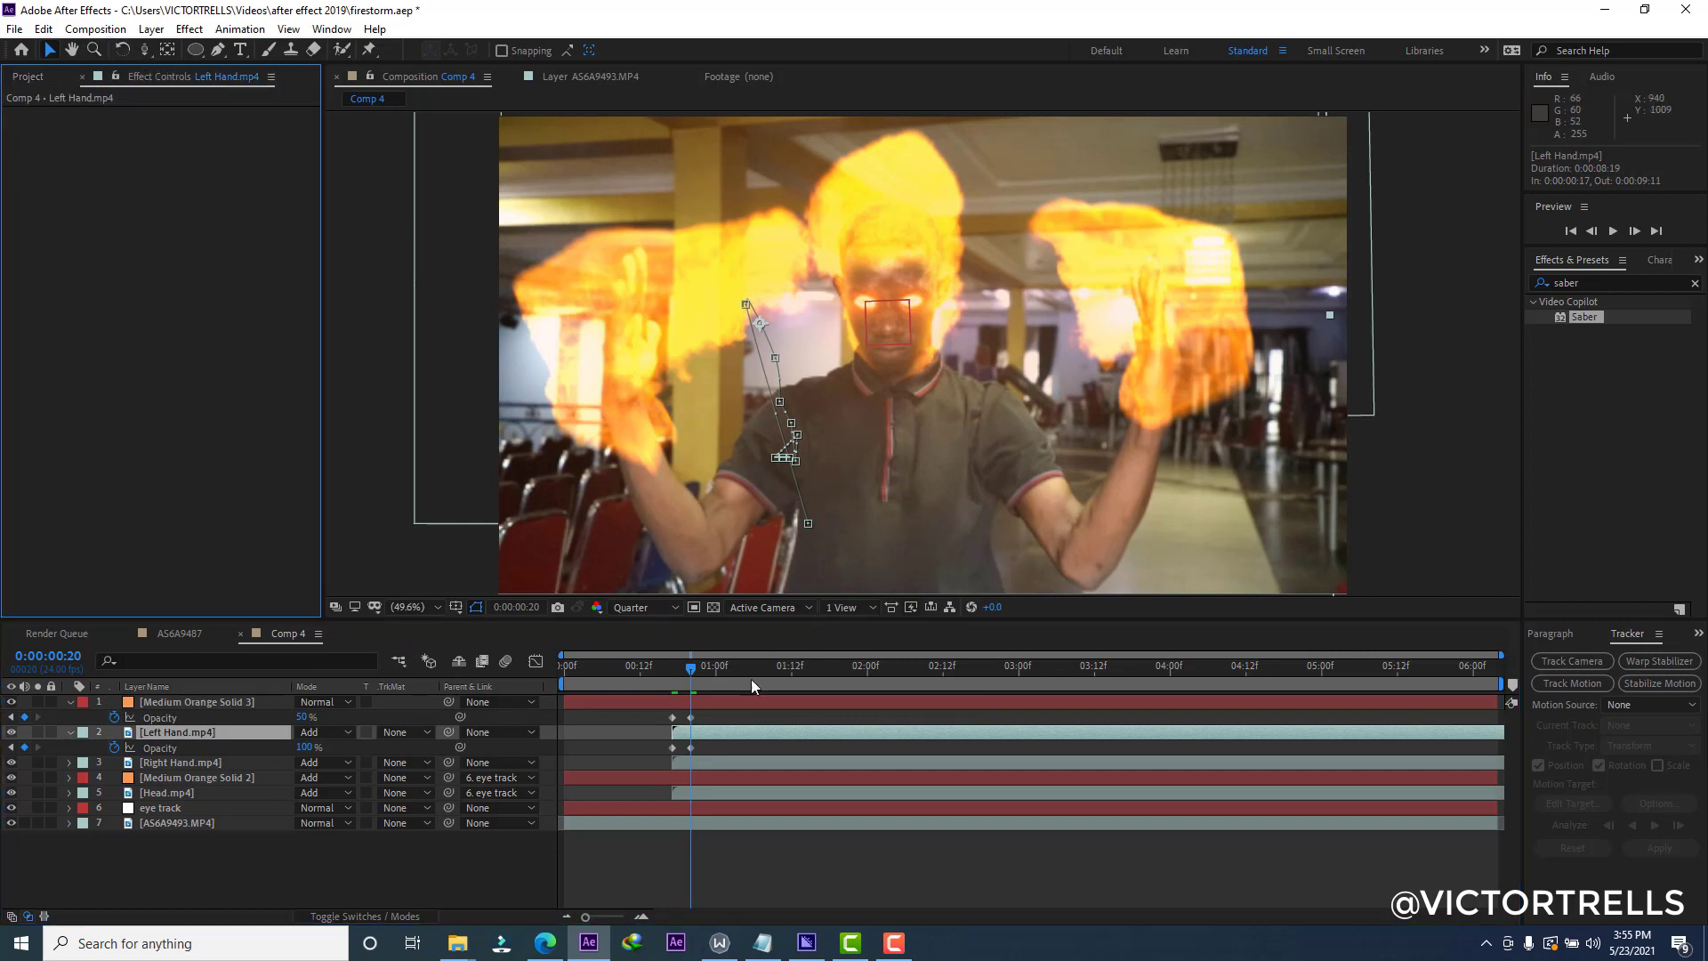
click(708, 739)
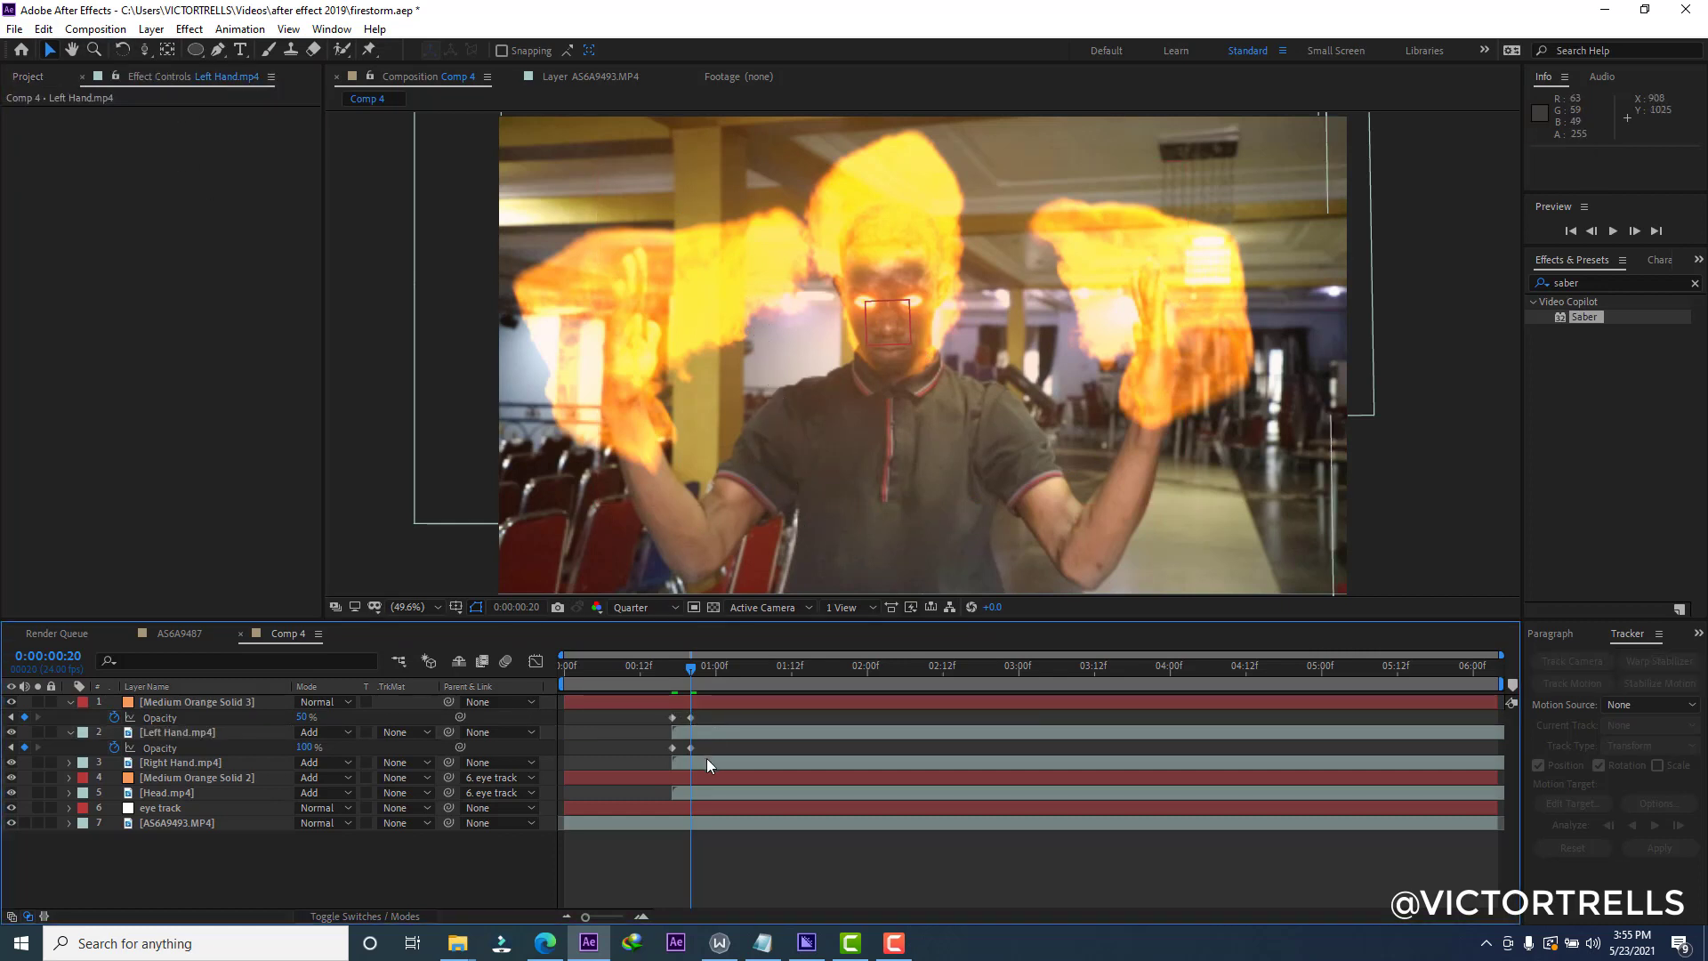
click(706, 762)
click(693, 732)
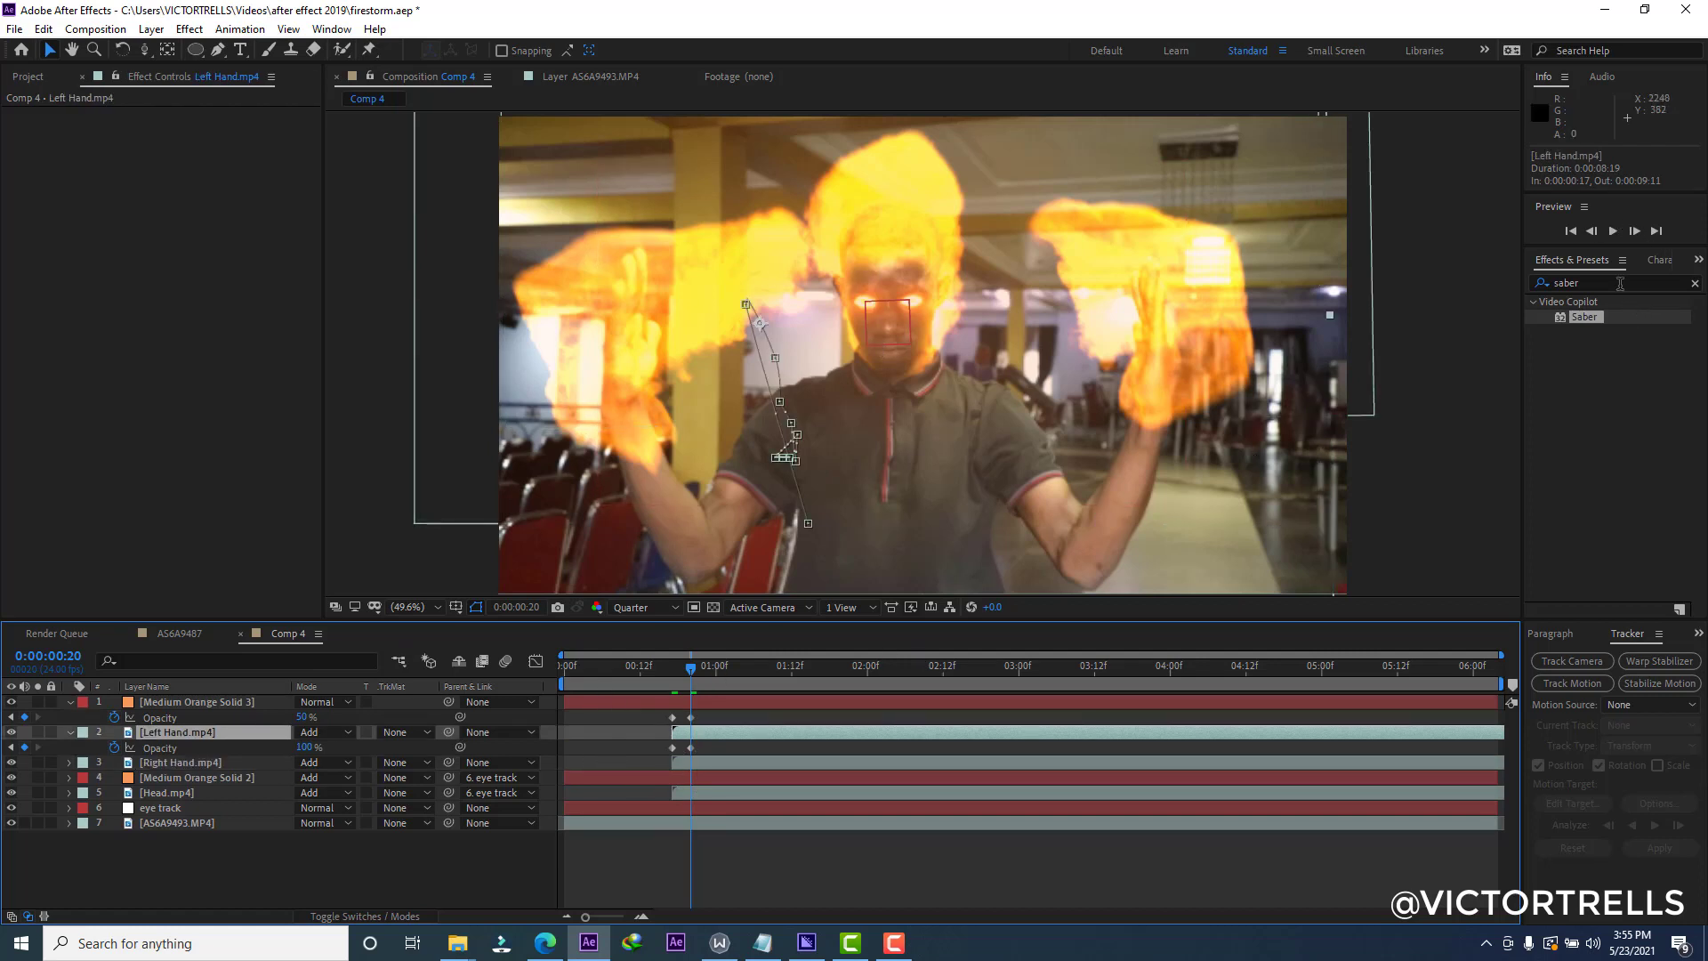
Search the effects for "vc" and apply VC Color Vibrance to the Left Hand.mp4 layer.
click(1581, 282)
text(head)
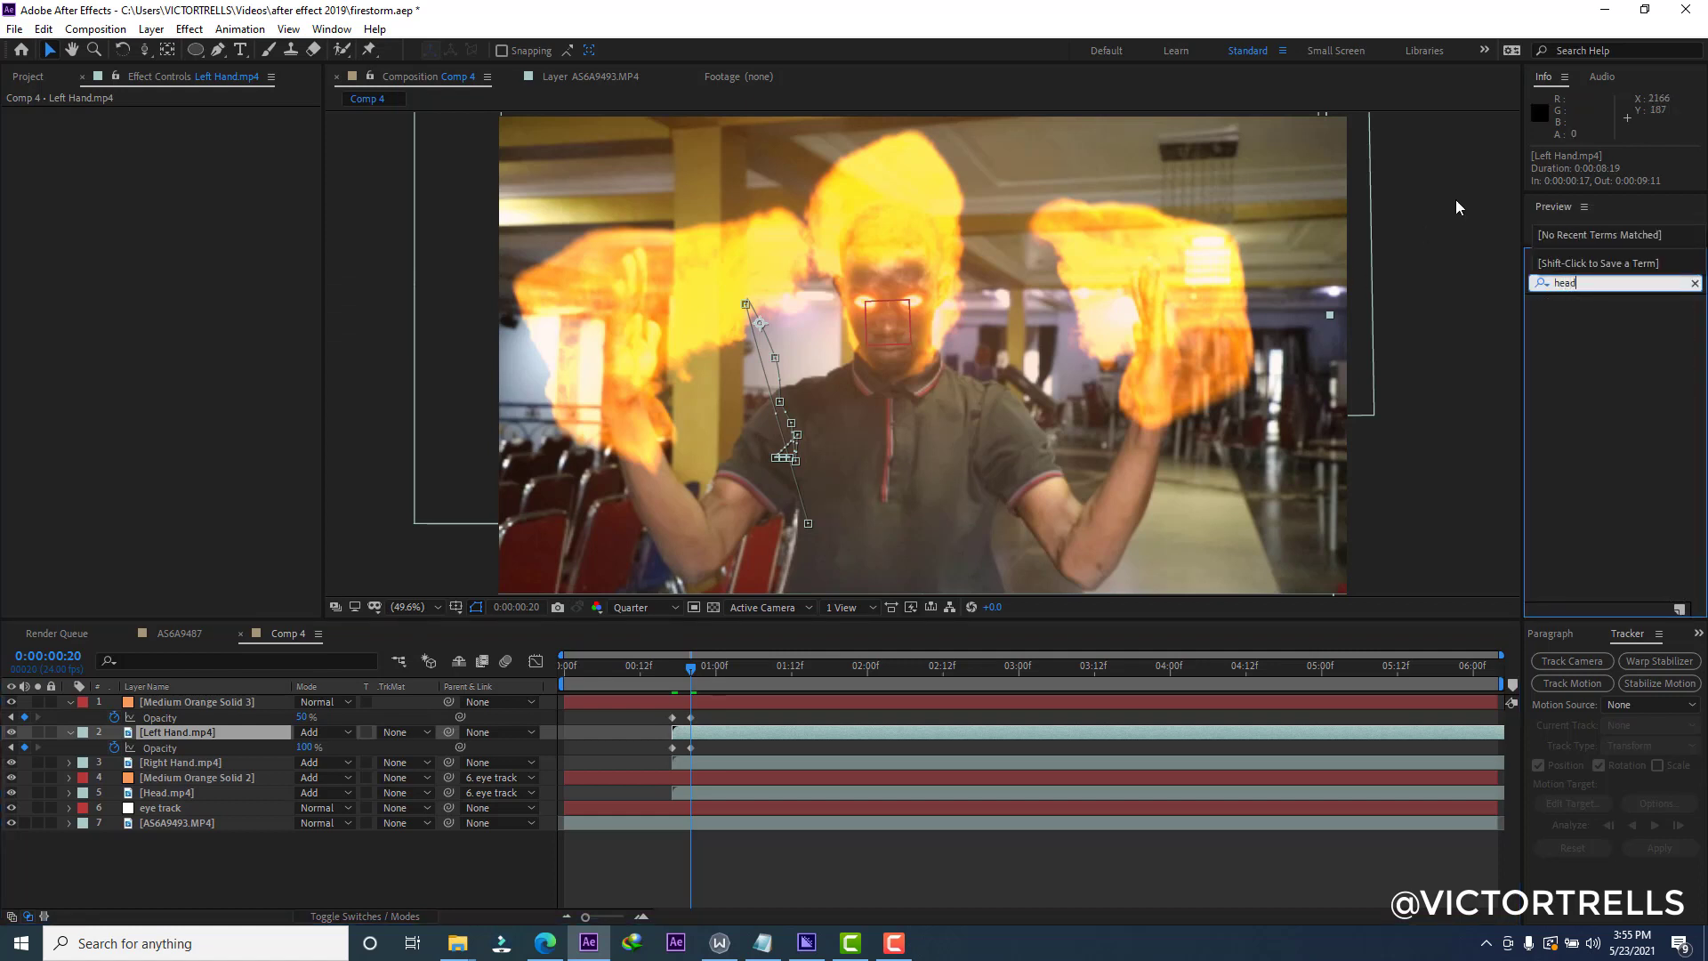
key(BackSpace)
key(BackSpace)
key(BackSpace)
key(BackSpace)
text(vc)
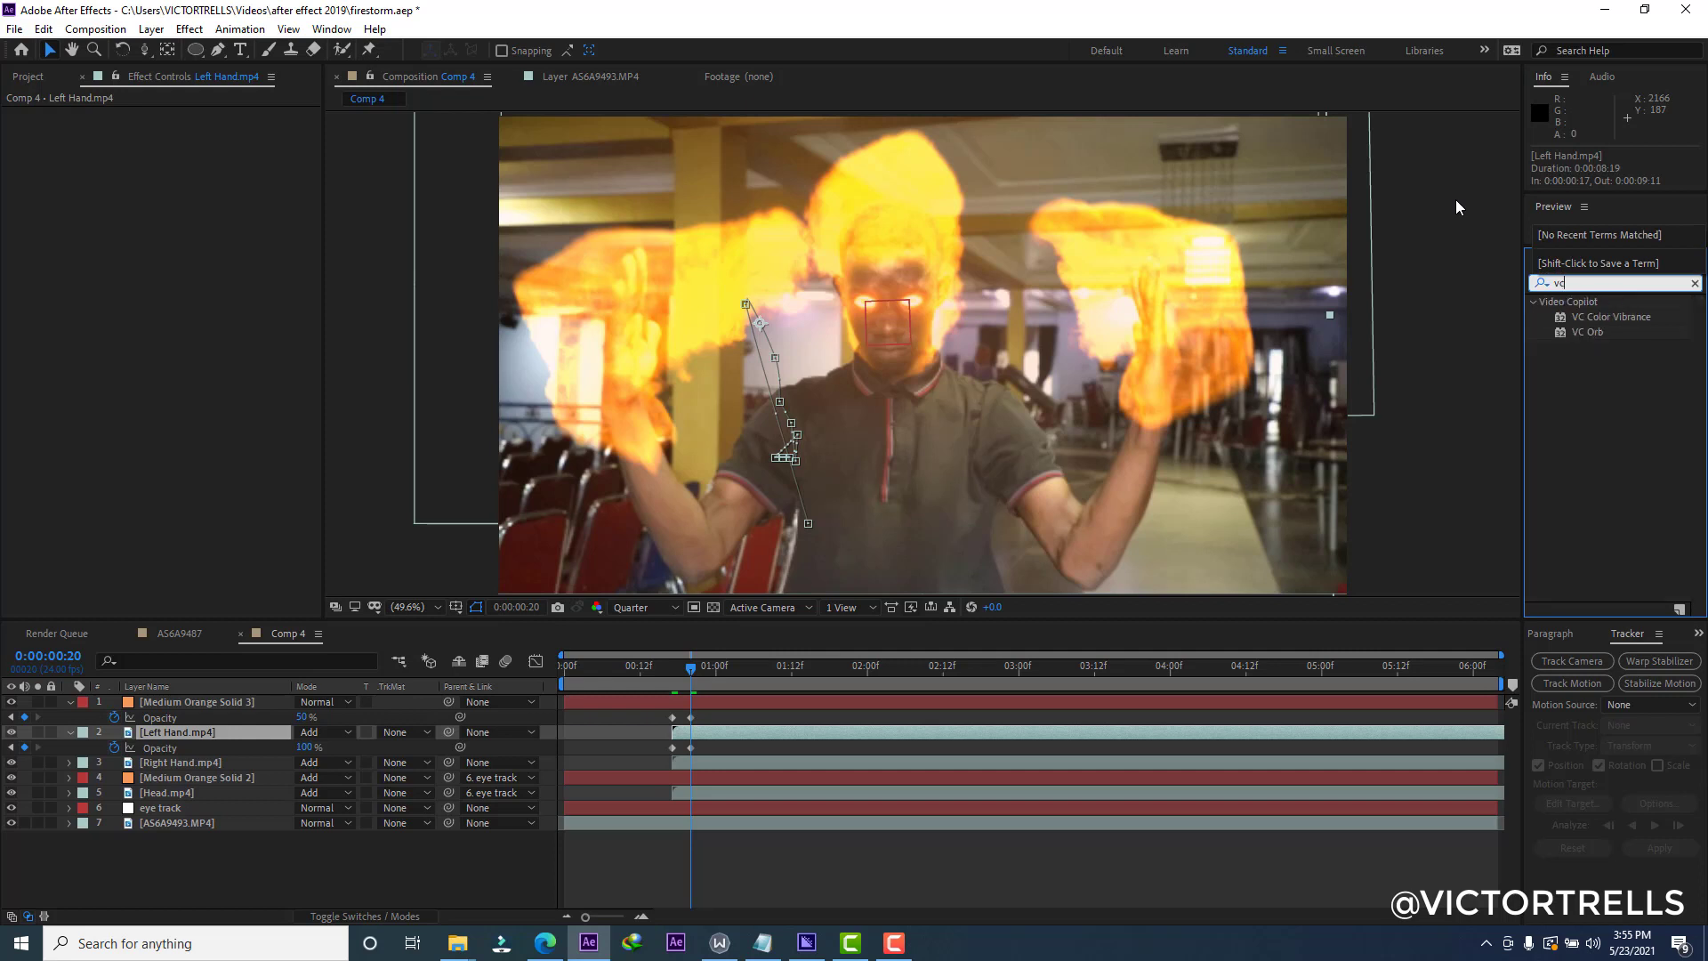
double_click(1594, 319)
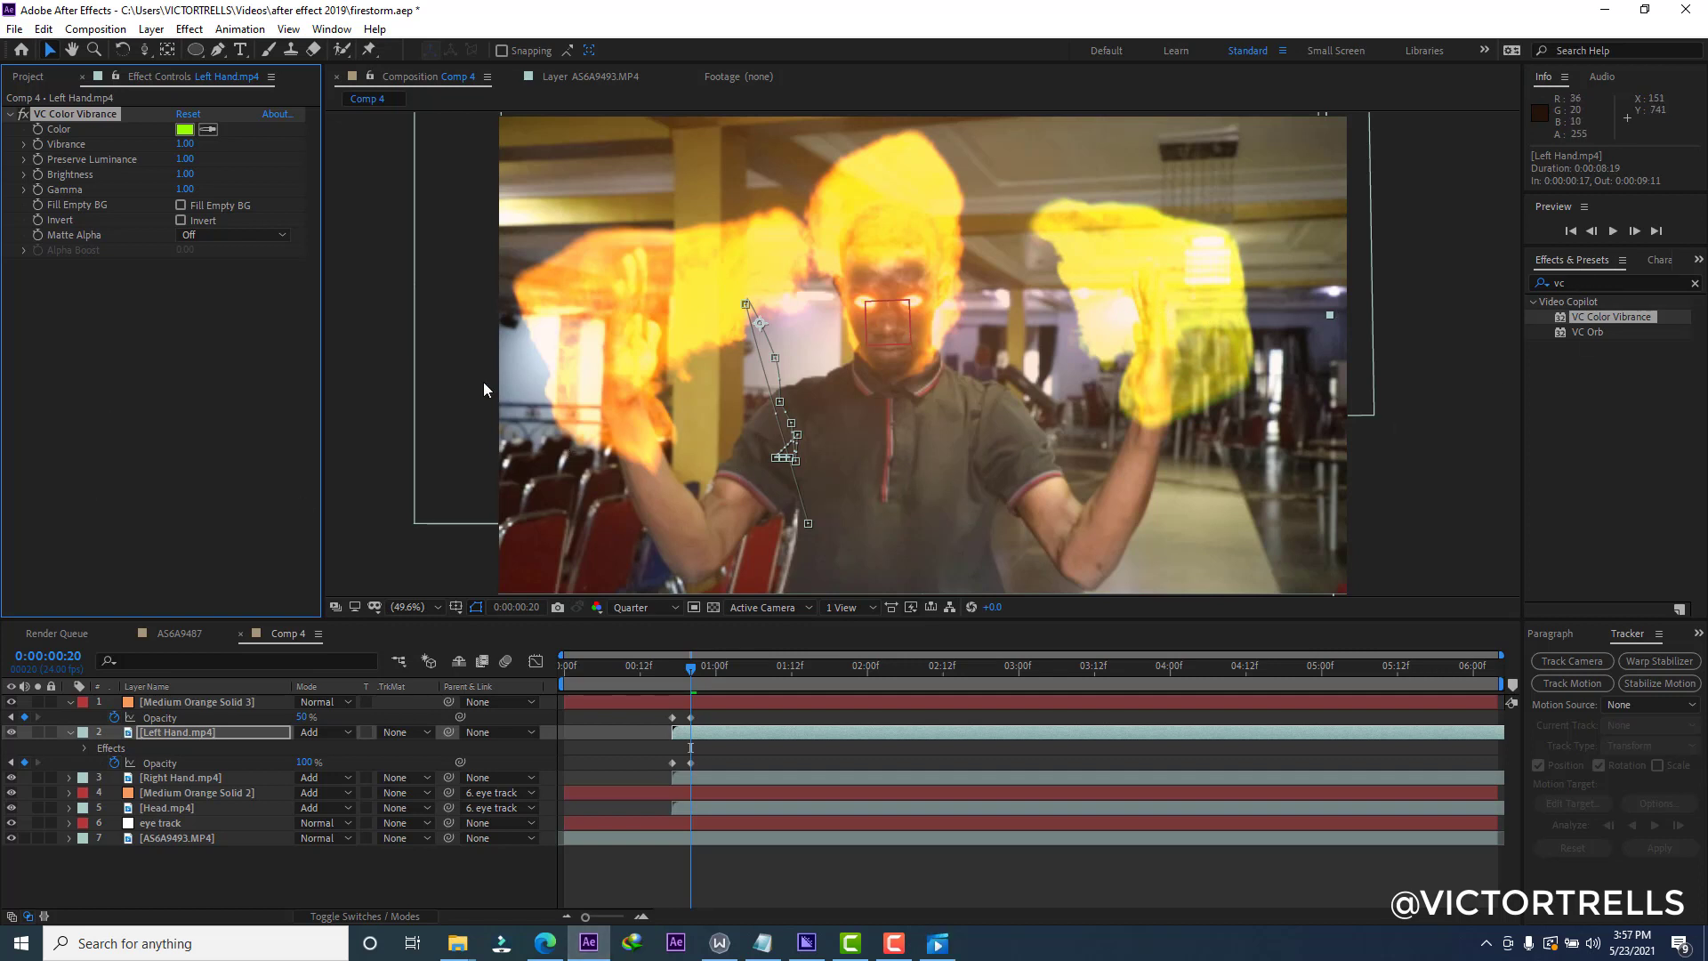
Set Preserve Luminance to 0.62 and Brightness to 1.16 in the VC Color Vibrance effect on Left Hand.mp4.
click(184, 158)
key(Return)
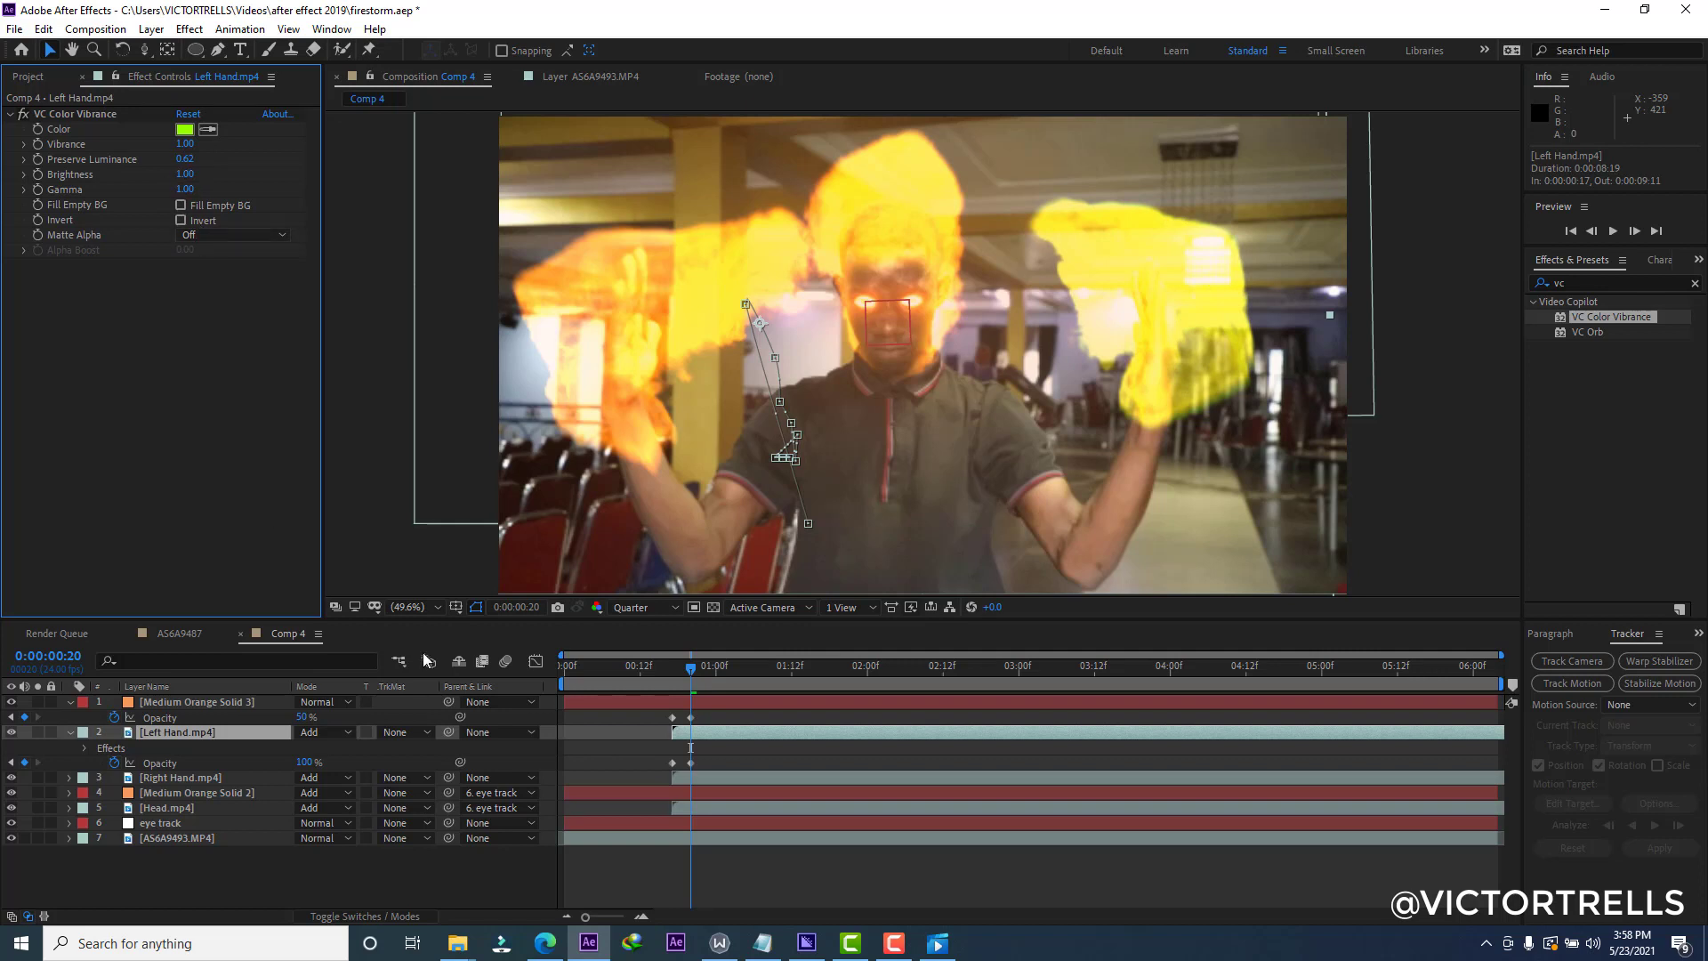
click(183, 175)
click(205, 324)
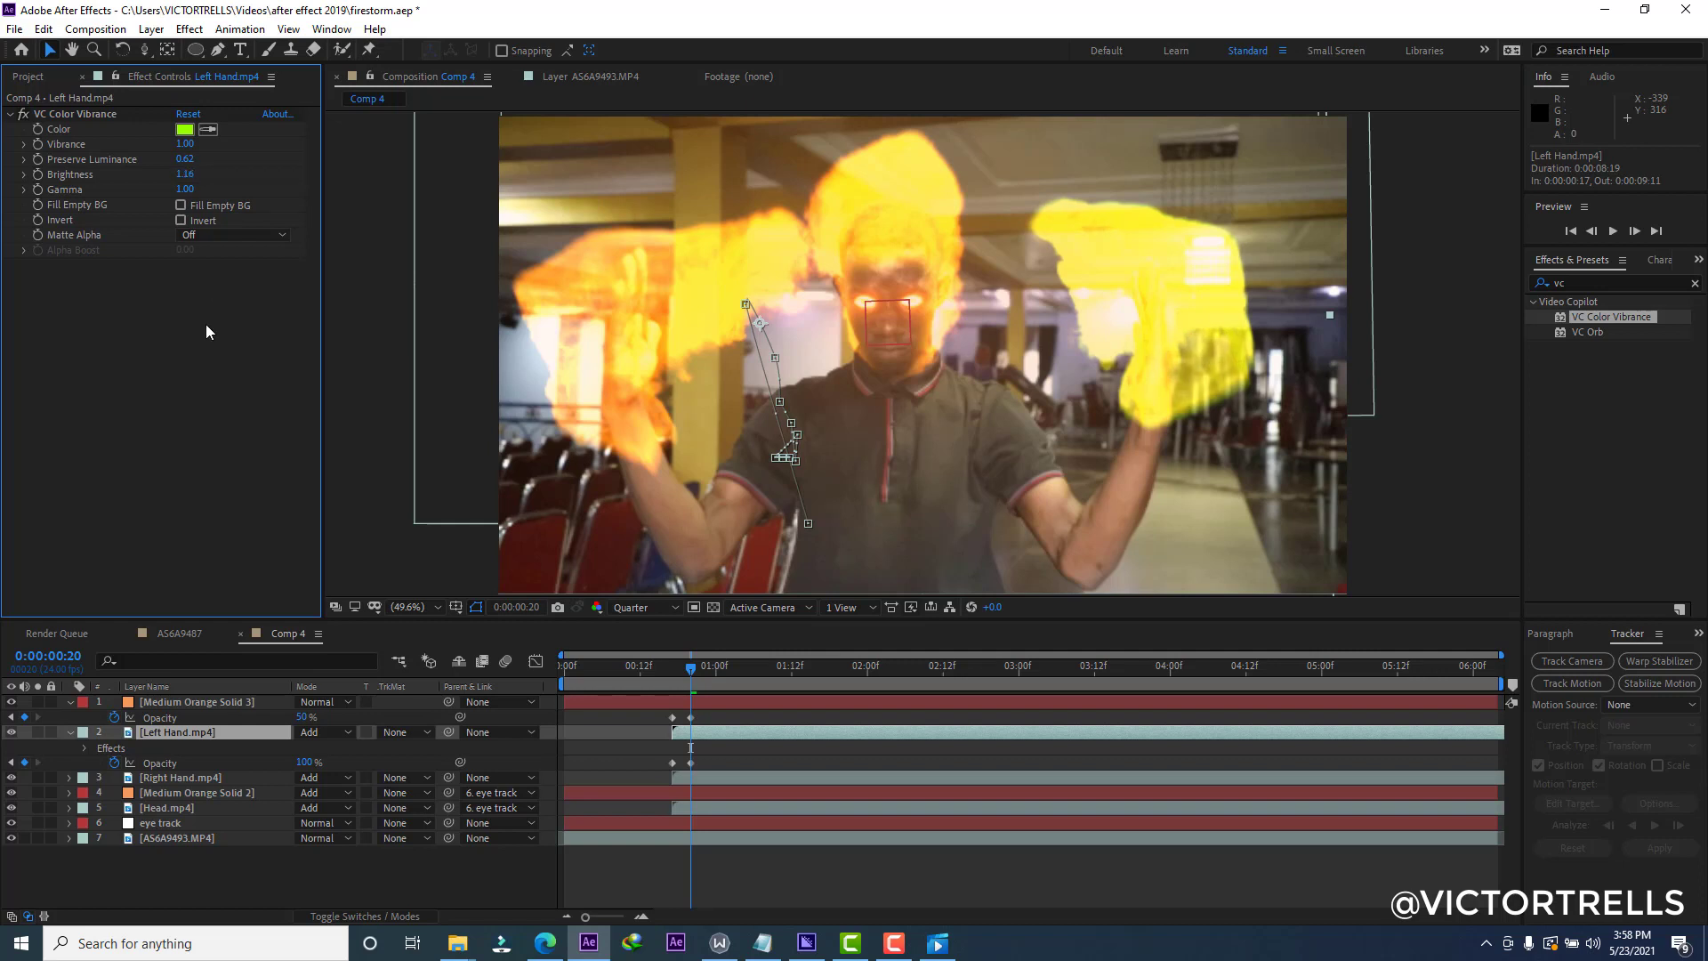
Set the VC Color Vibrance color on Left Hand.mp4 to orange FFA23E.
click(184, 130)
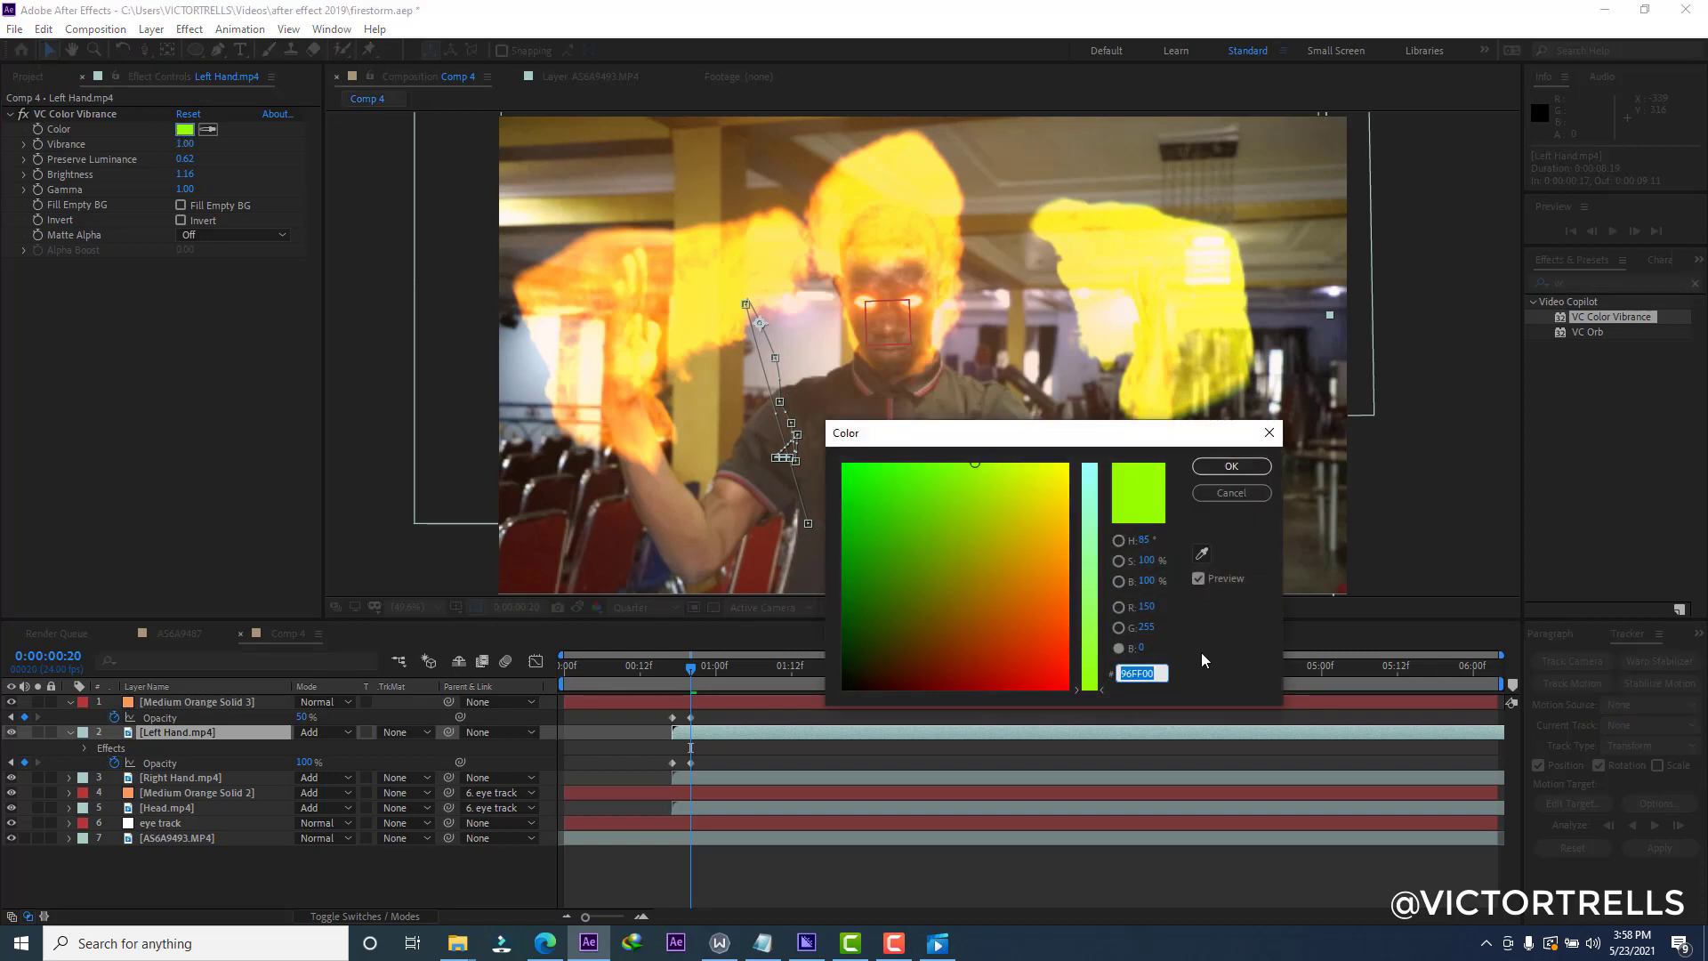
mouse_move(1030, 570)
mouse_down()
mouse_move(1081, 594)
mouse_move(1056, 566)
mouse_up()
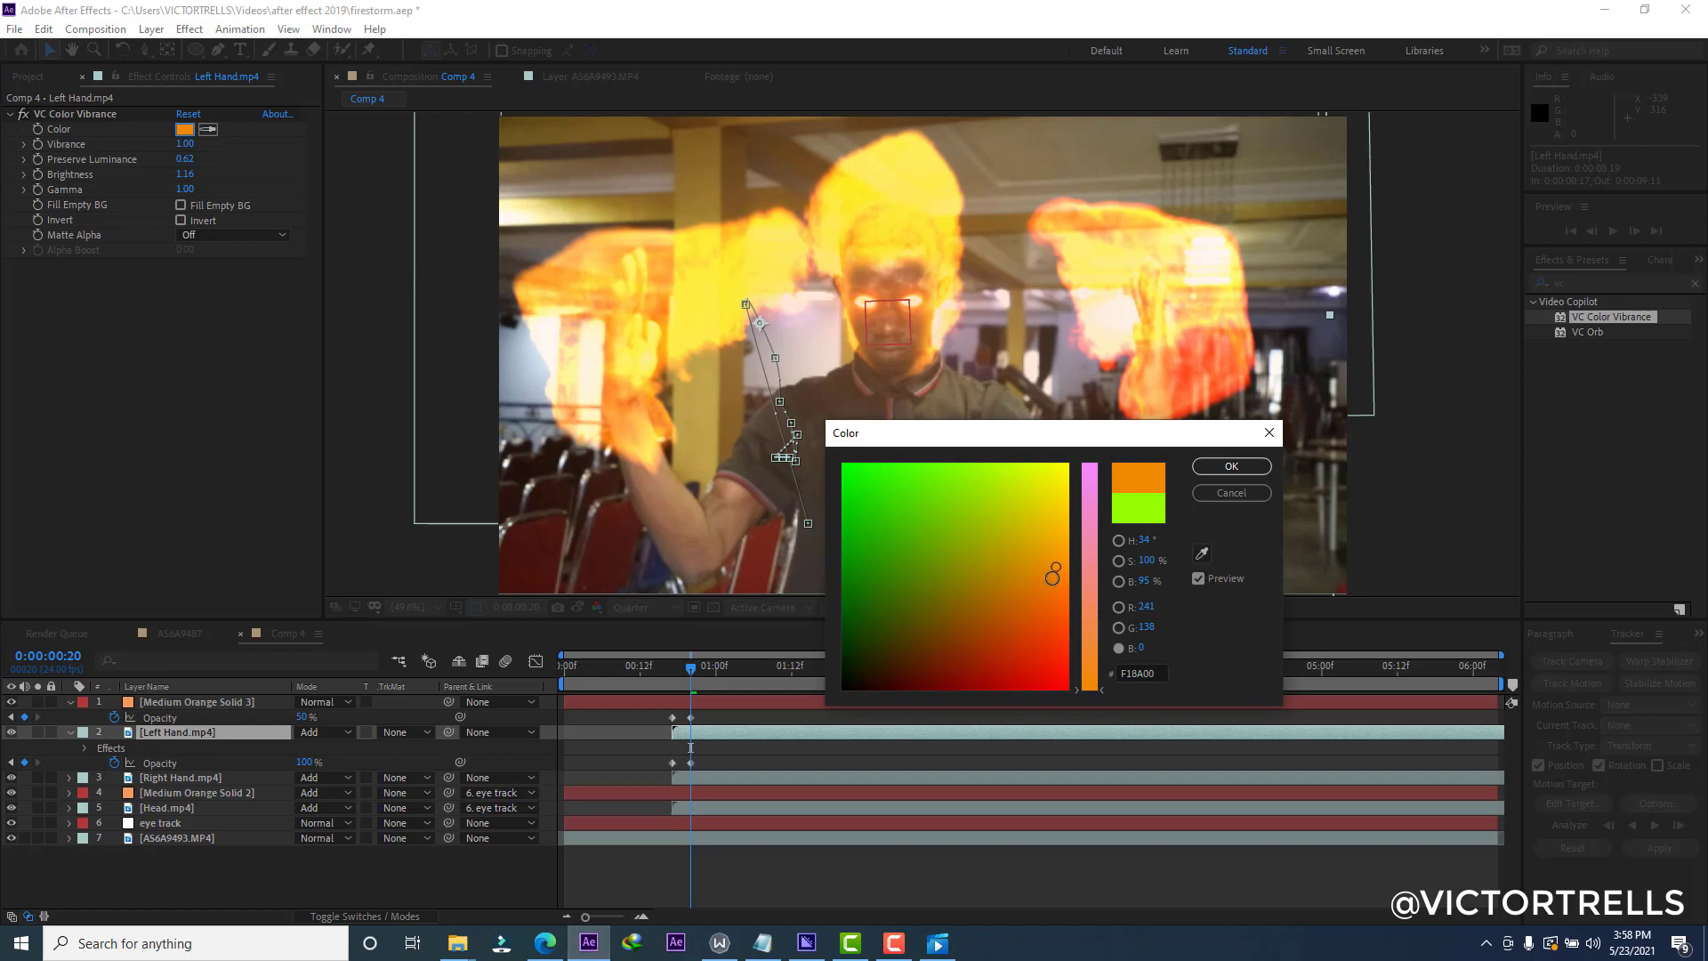
drag(1056, 568, 1064, 567)
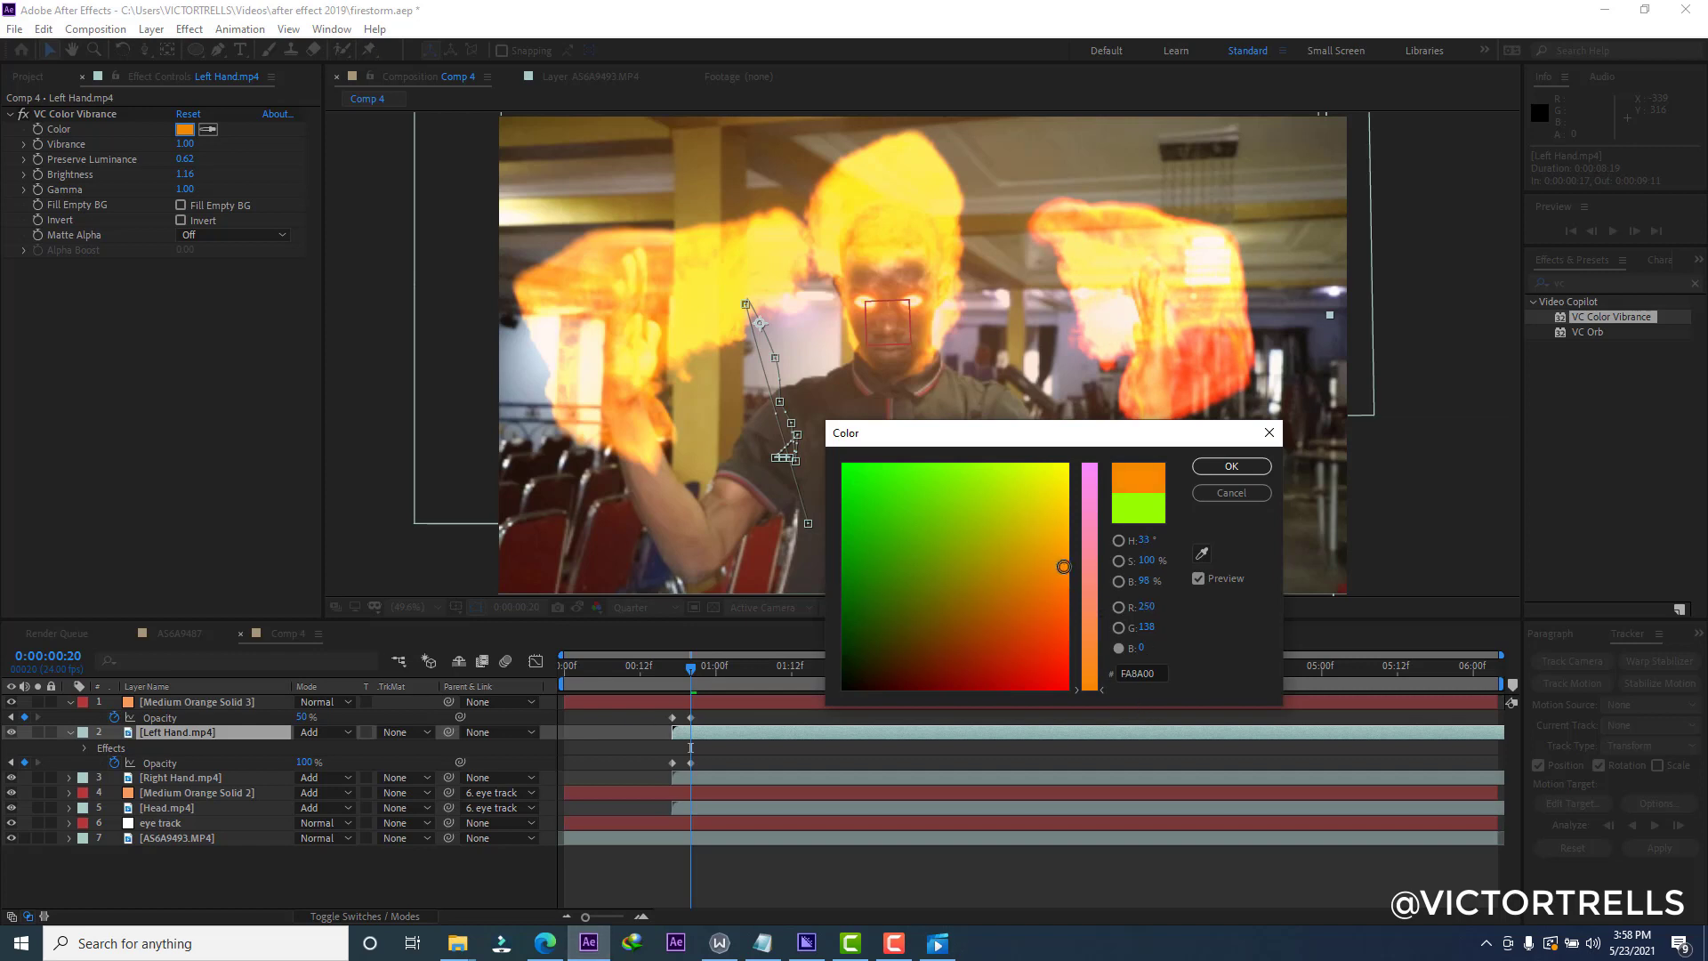
click(1158, 672)
text(FFA2)
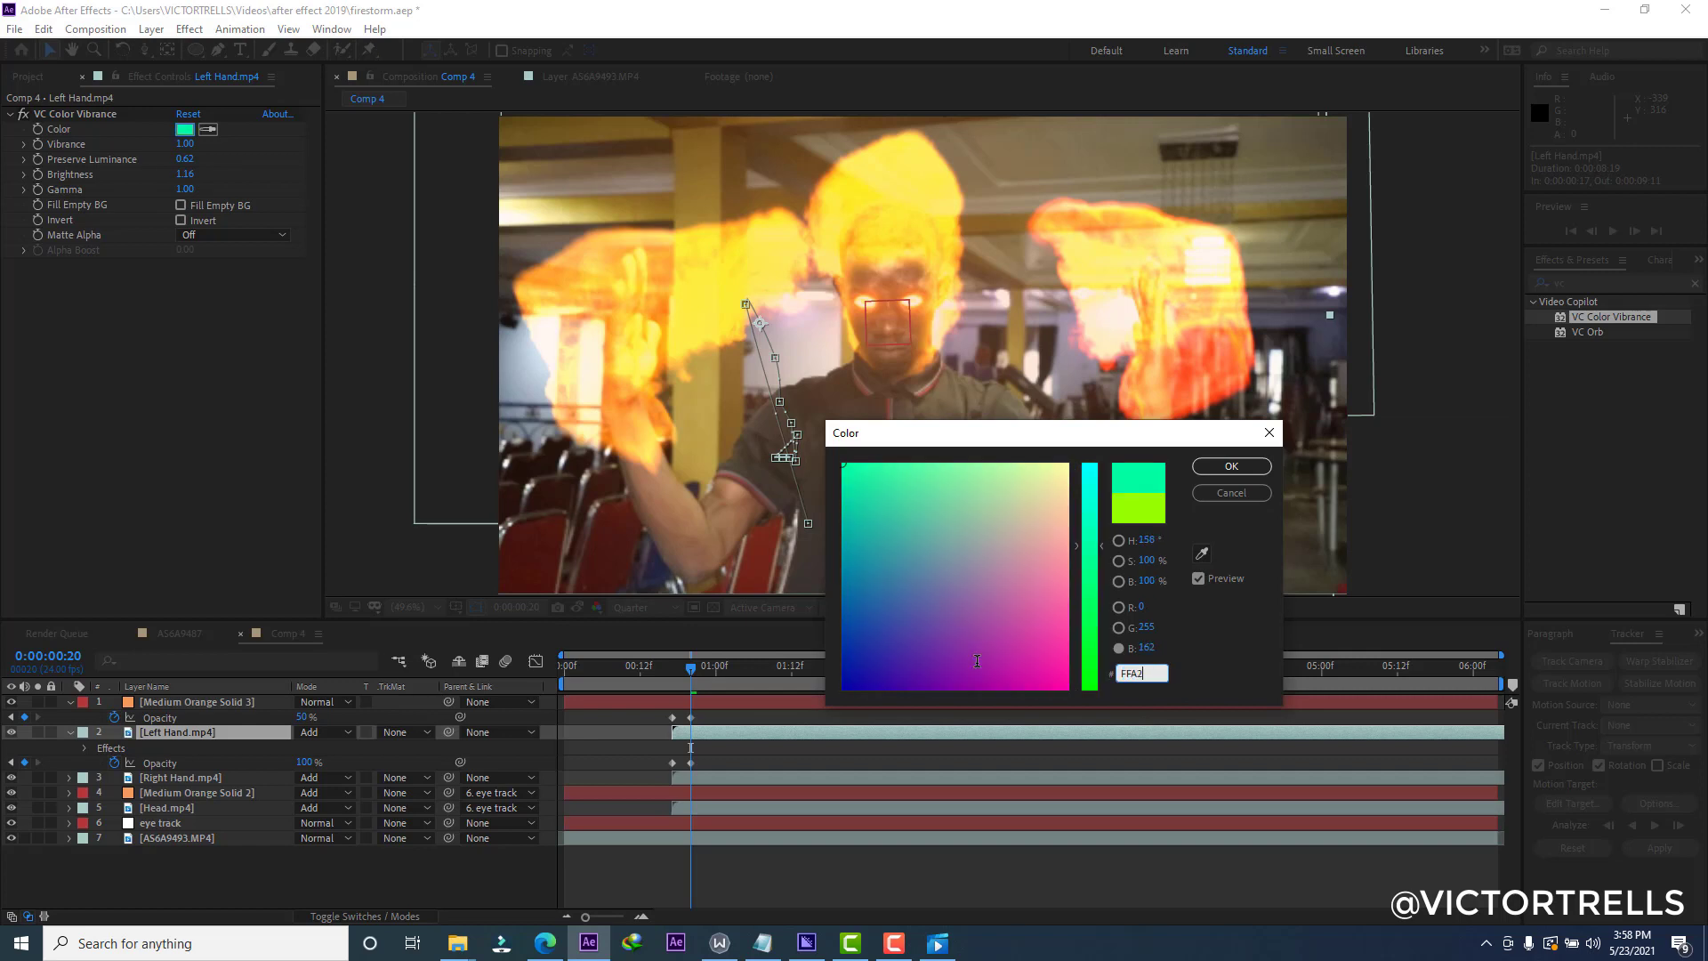
text(3E)
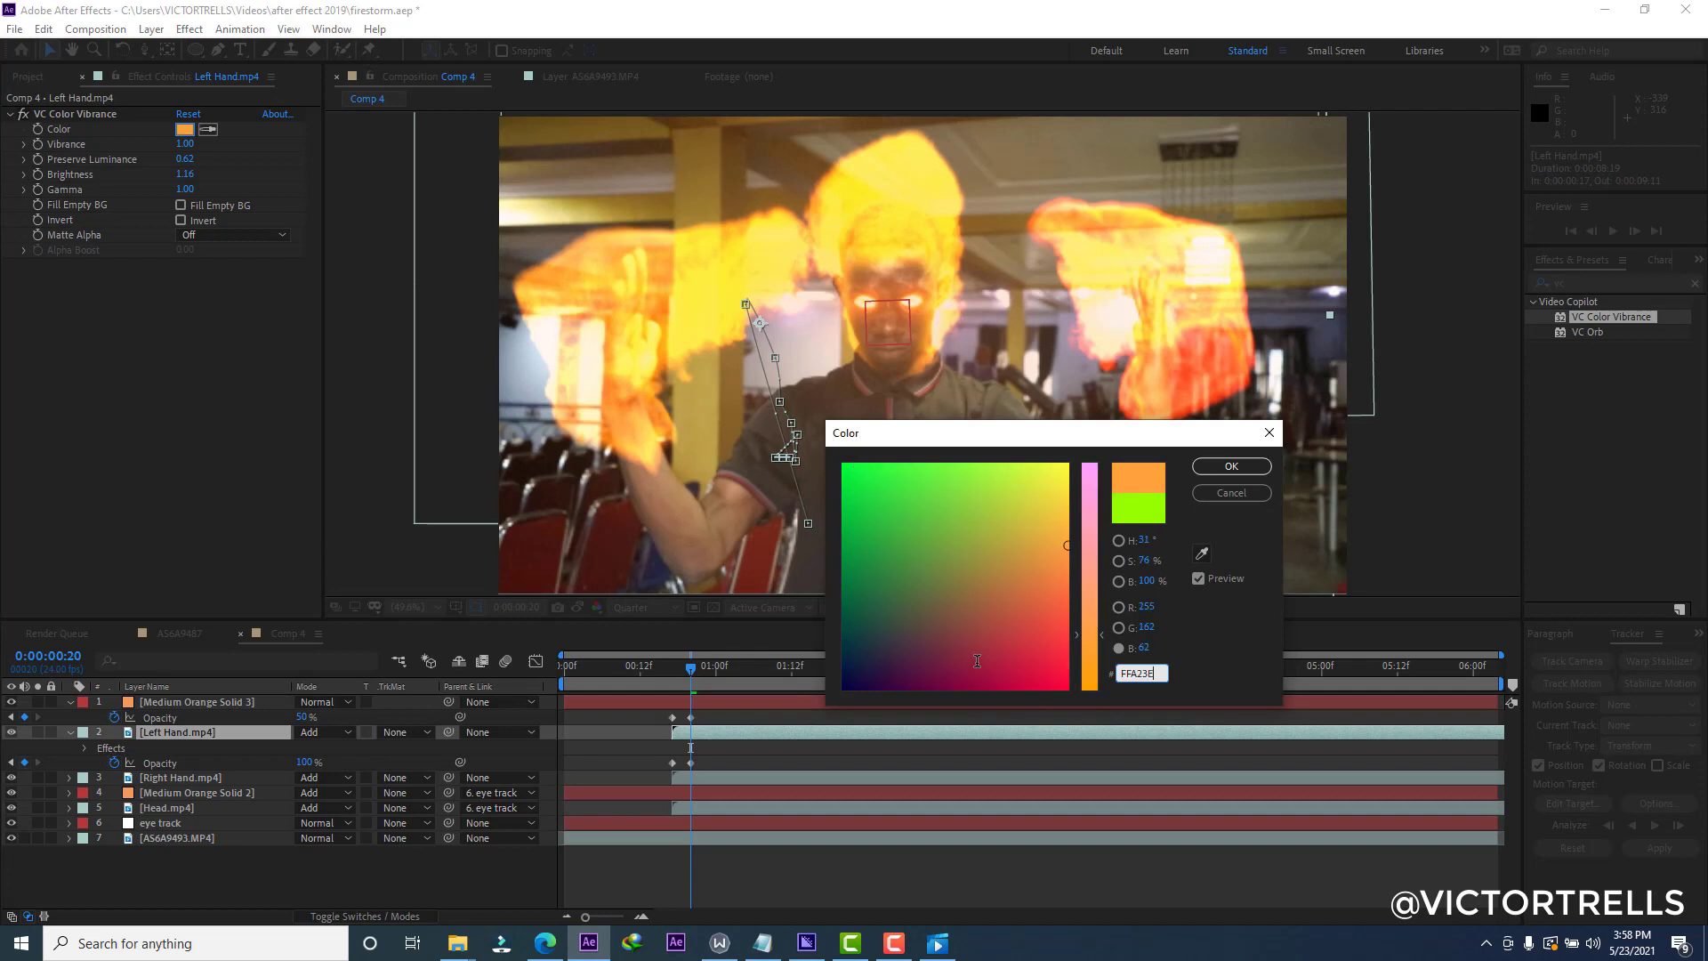
click(1230, 470)
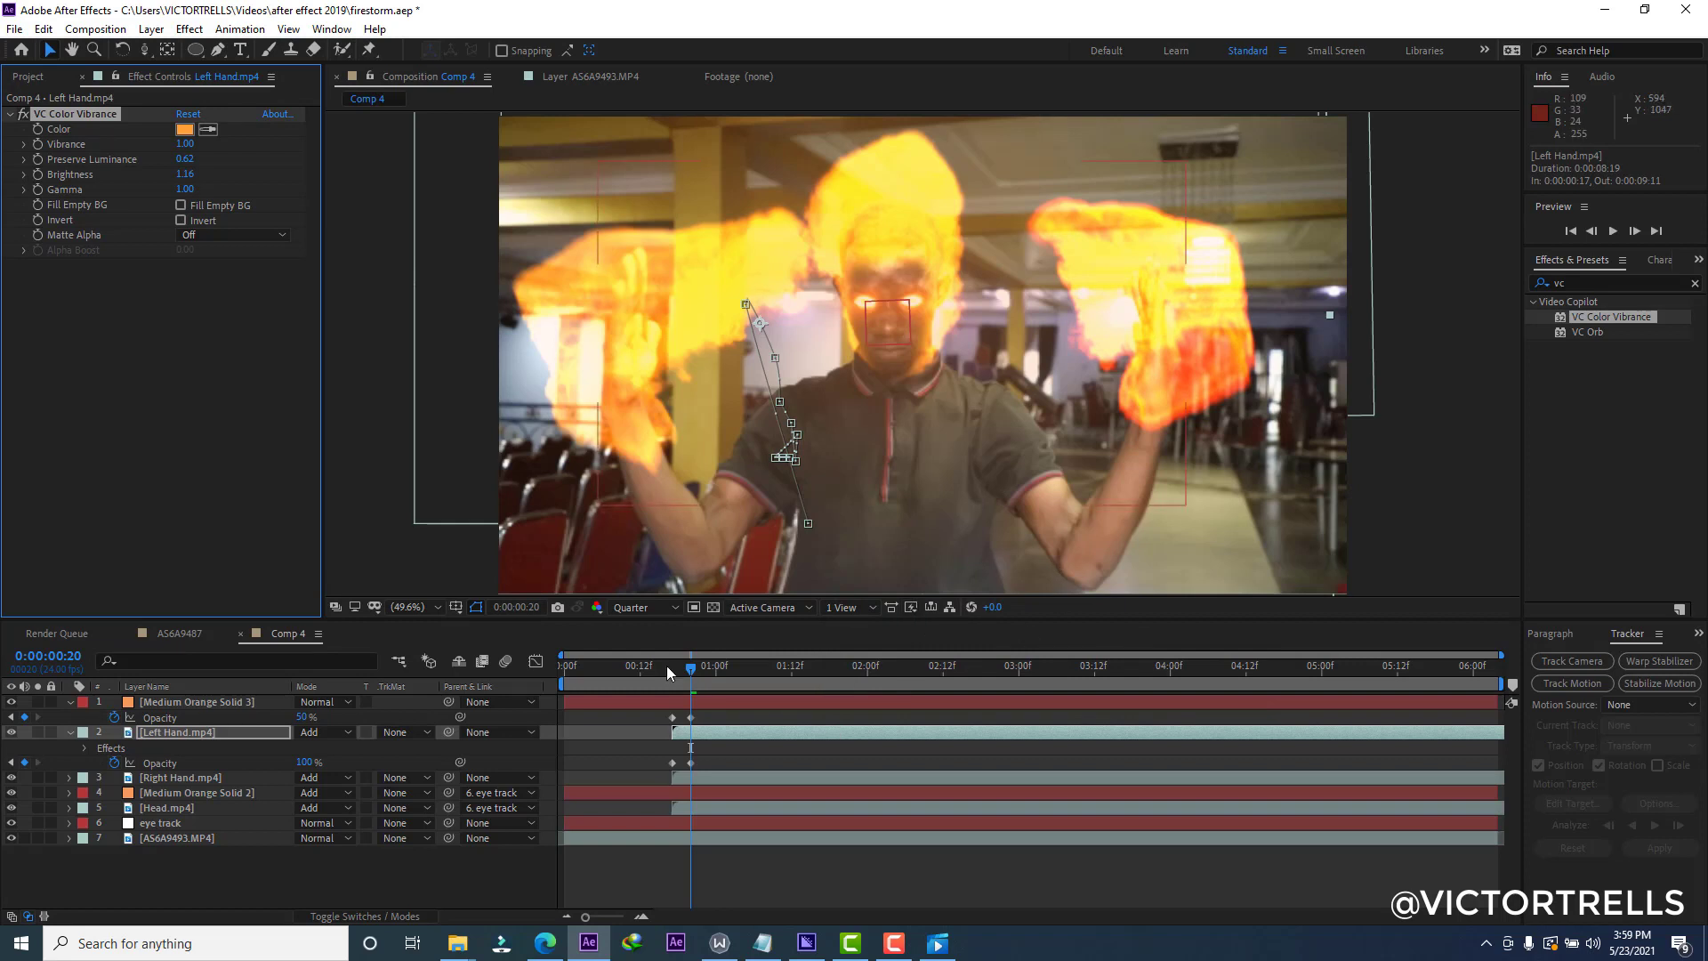
Apply the Tint effect to Left Hand.mp4, place it above VC Color Vibrance, and preview the result from 0:00:00:17.
click(1580, 282)
text(tint)
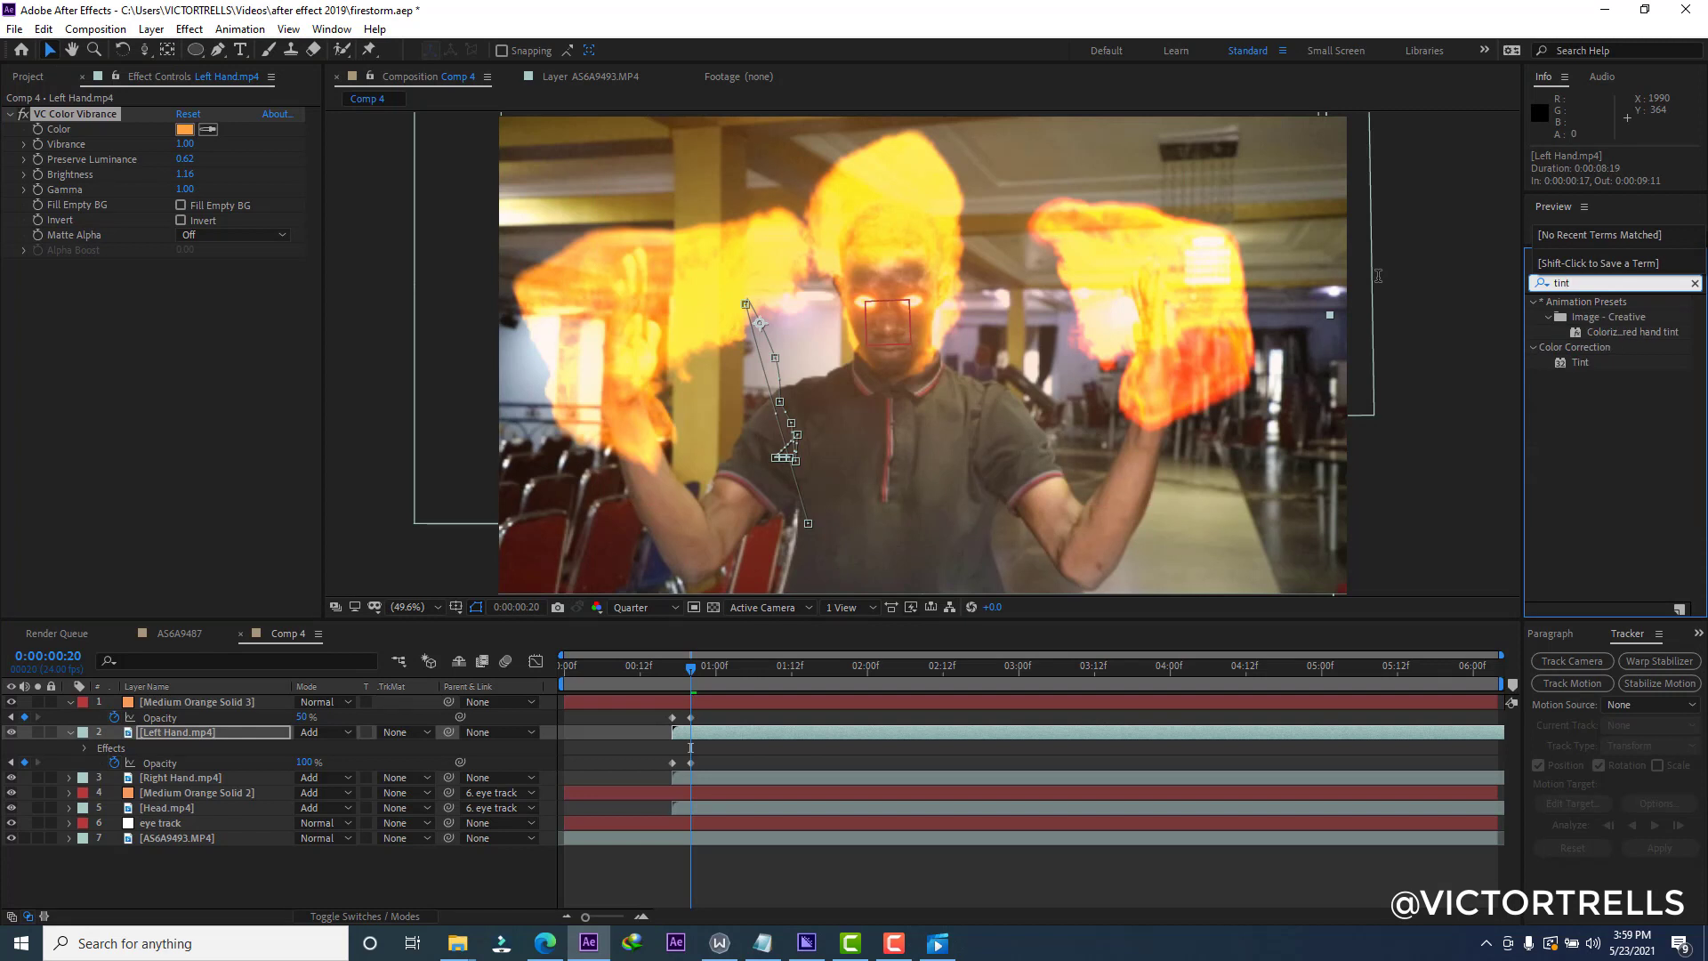
double_click(1575, 362)
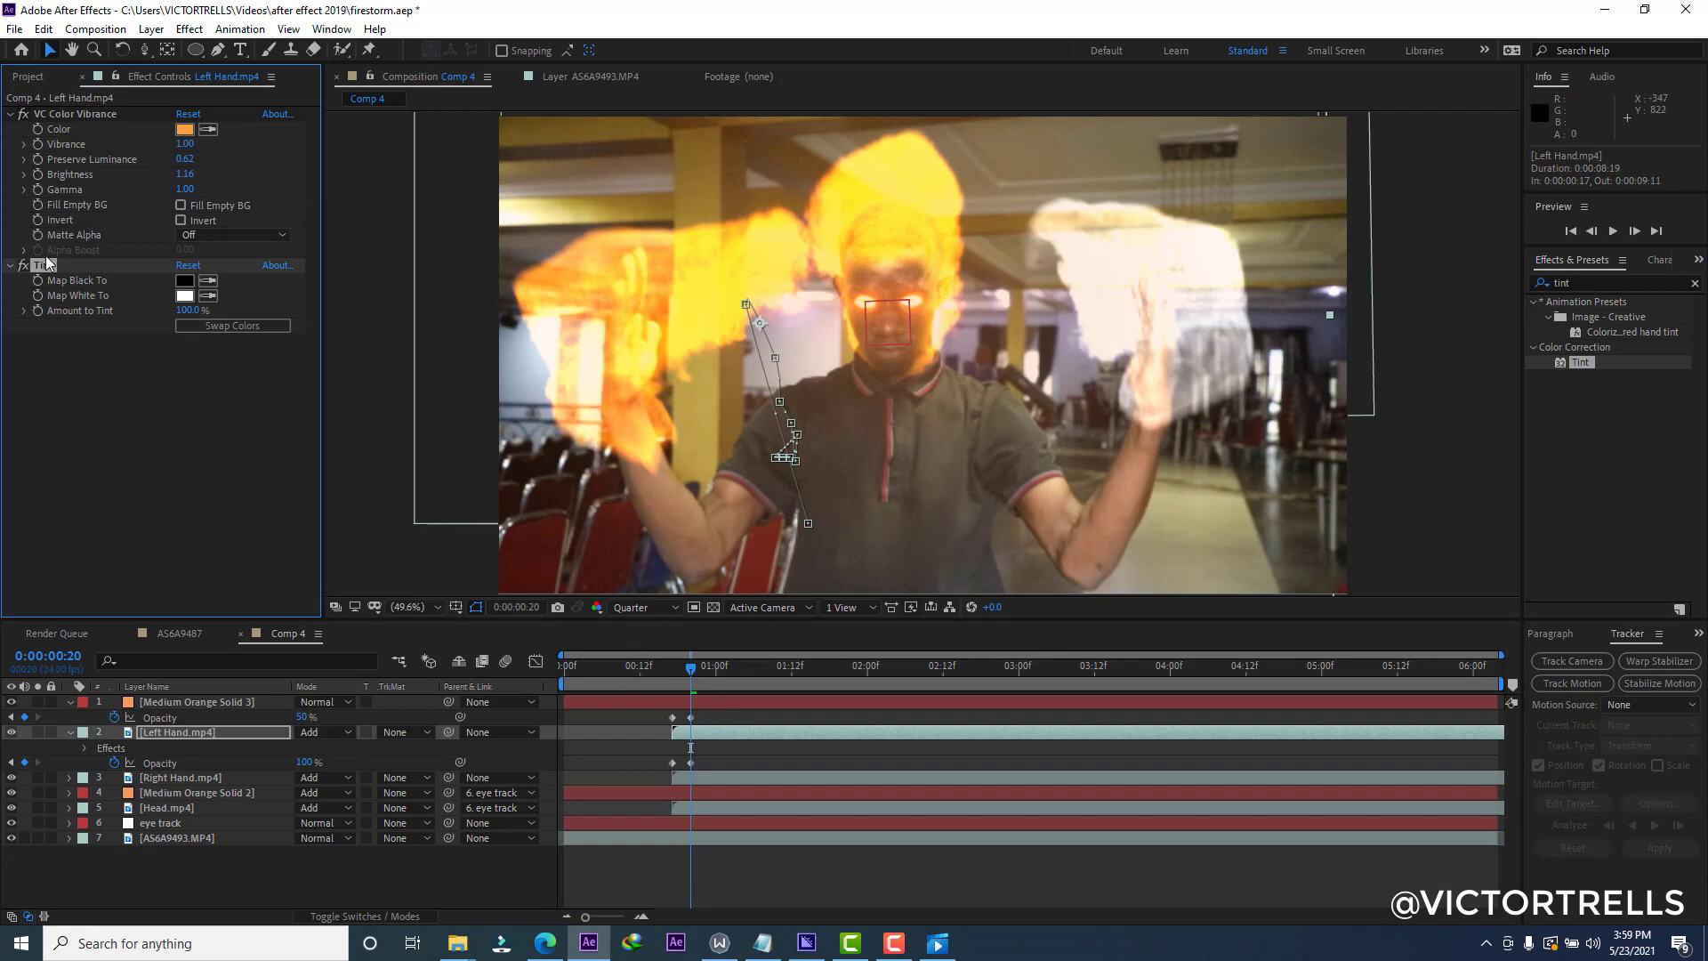
drag(42, 263, 41, 116)
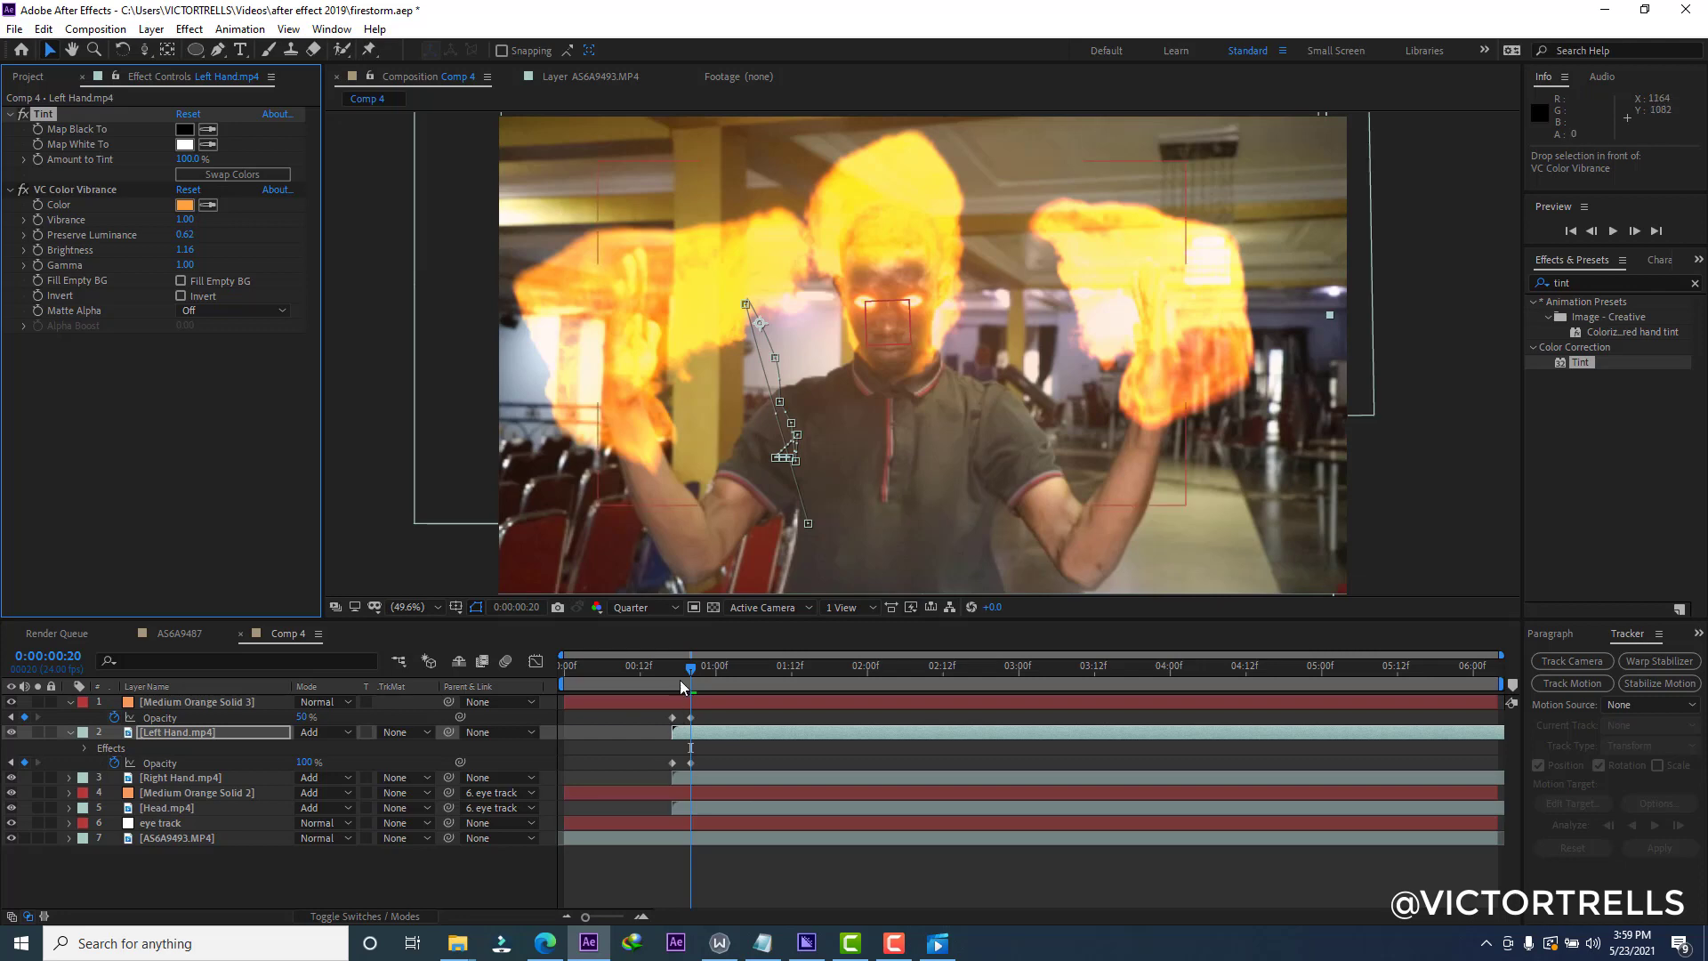
drag(687, 678, 671, 683)
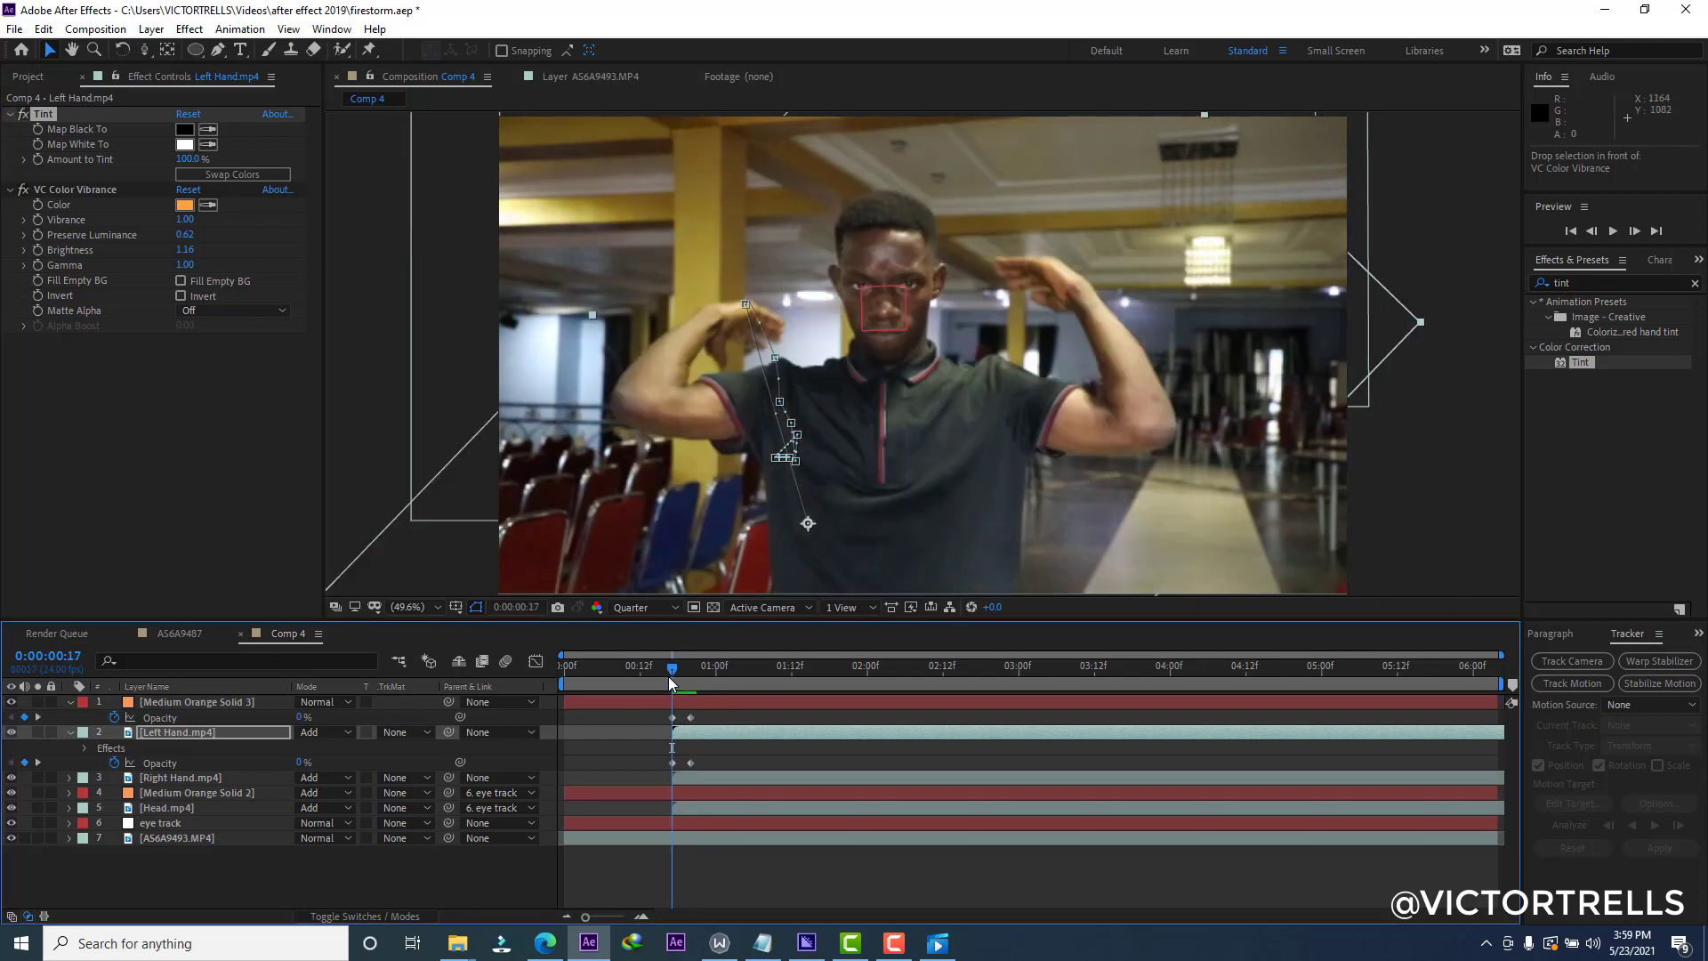
key(space)
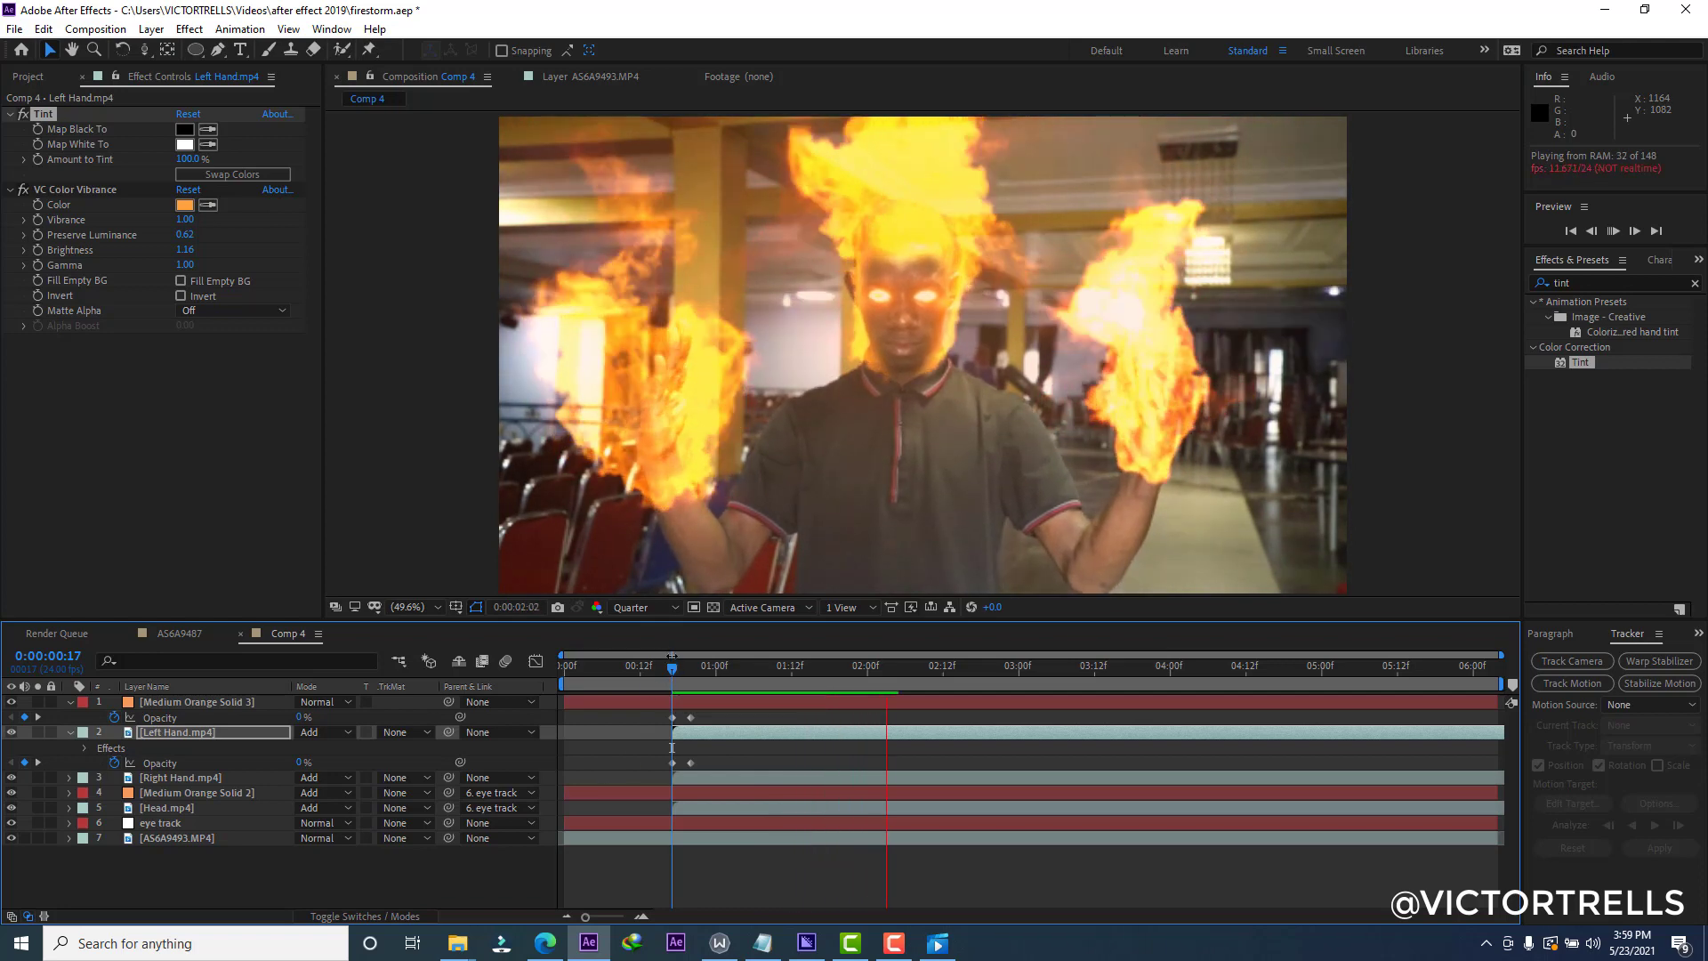
Copy the Tint and VC Color Vibrance effects from Left Hand.mp4 to the Right Hand.mp4 and Head.mp4 layers.
click(691, 668)
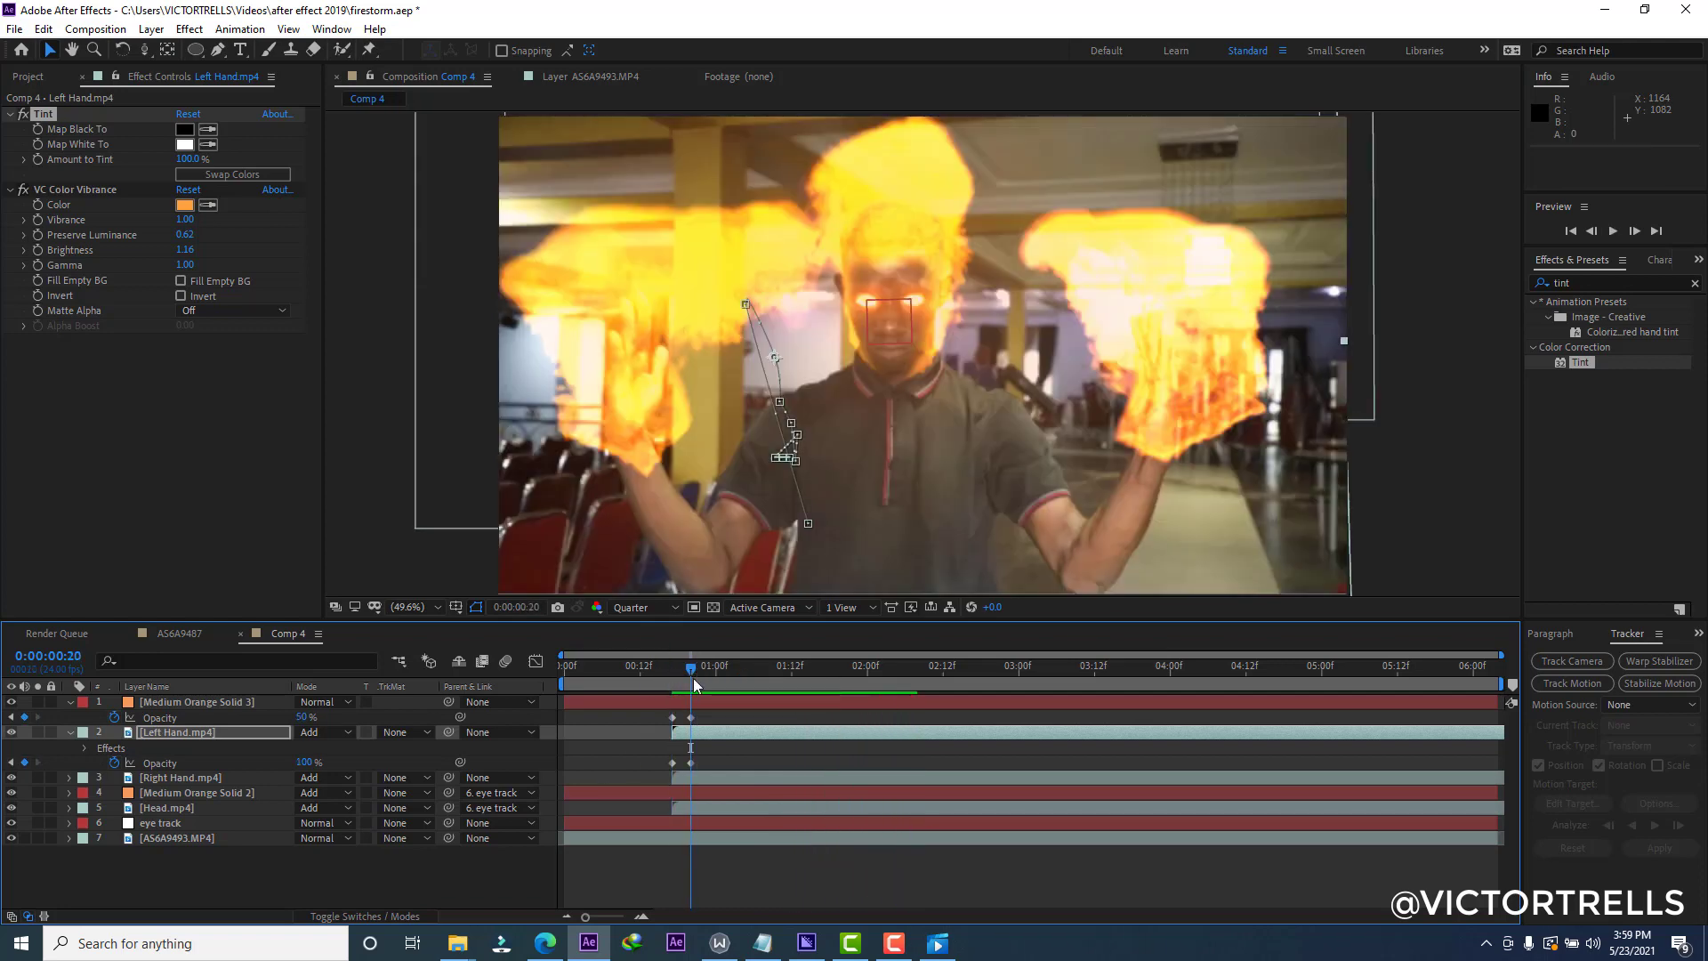
click(693, 731)
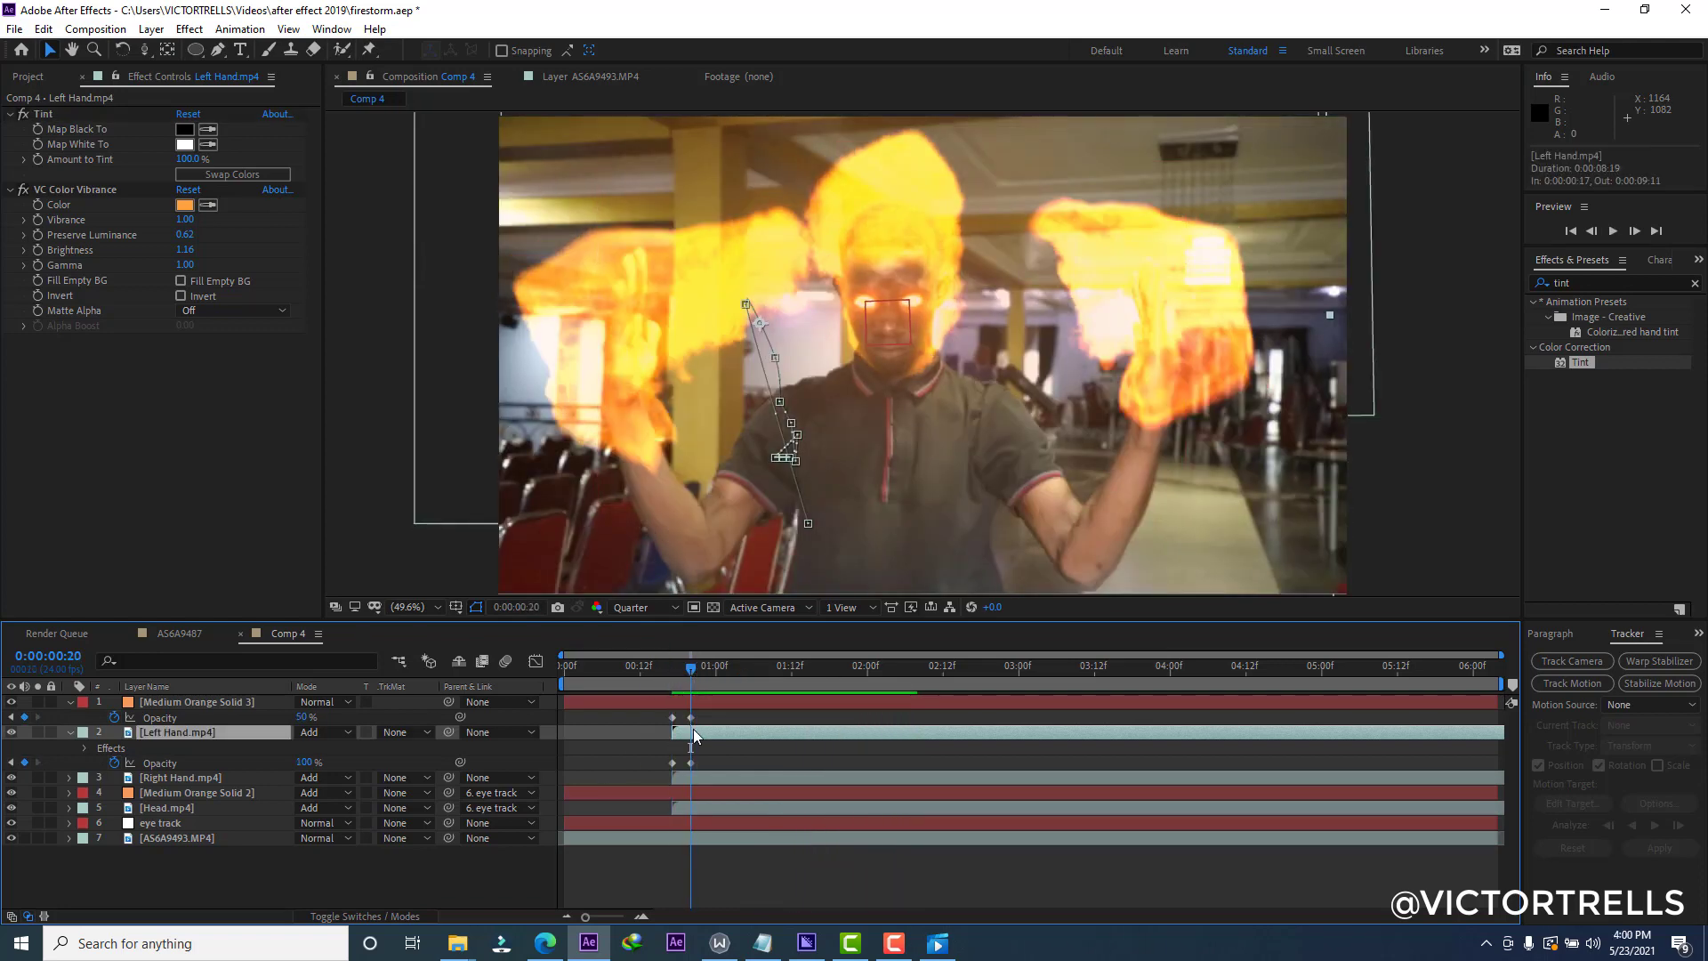
click(55, 111)
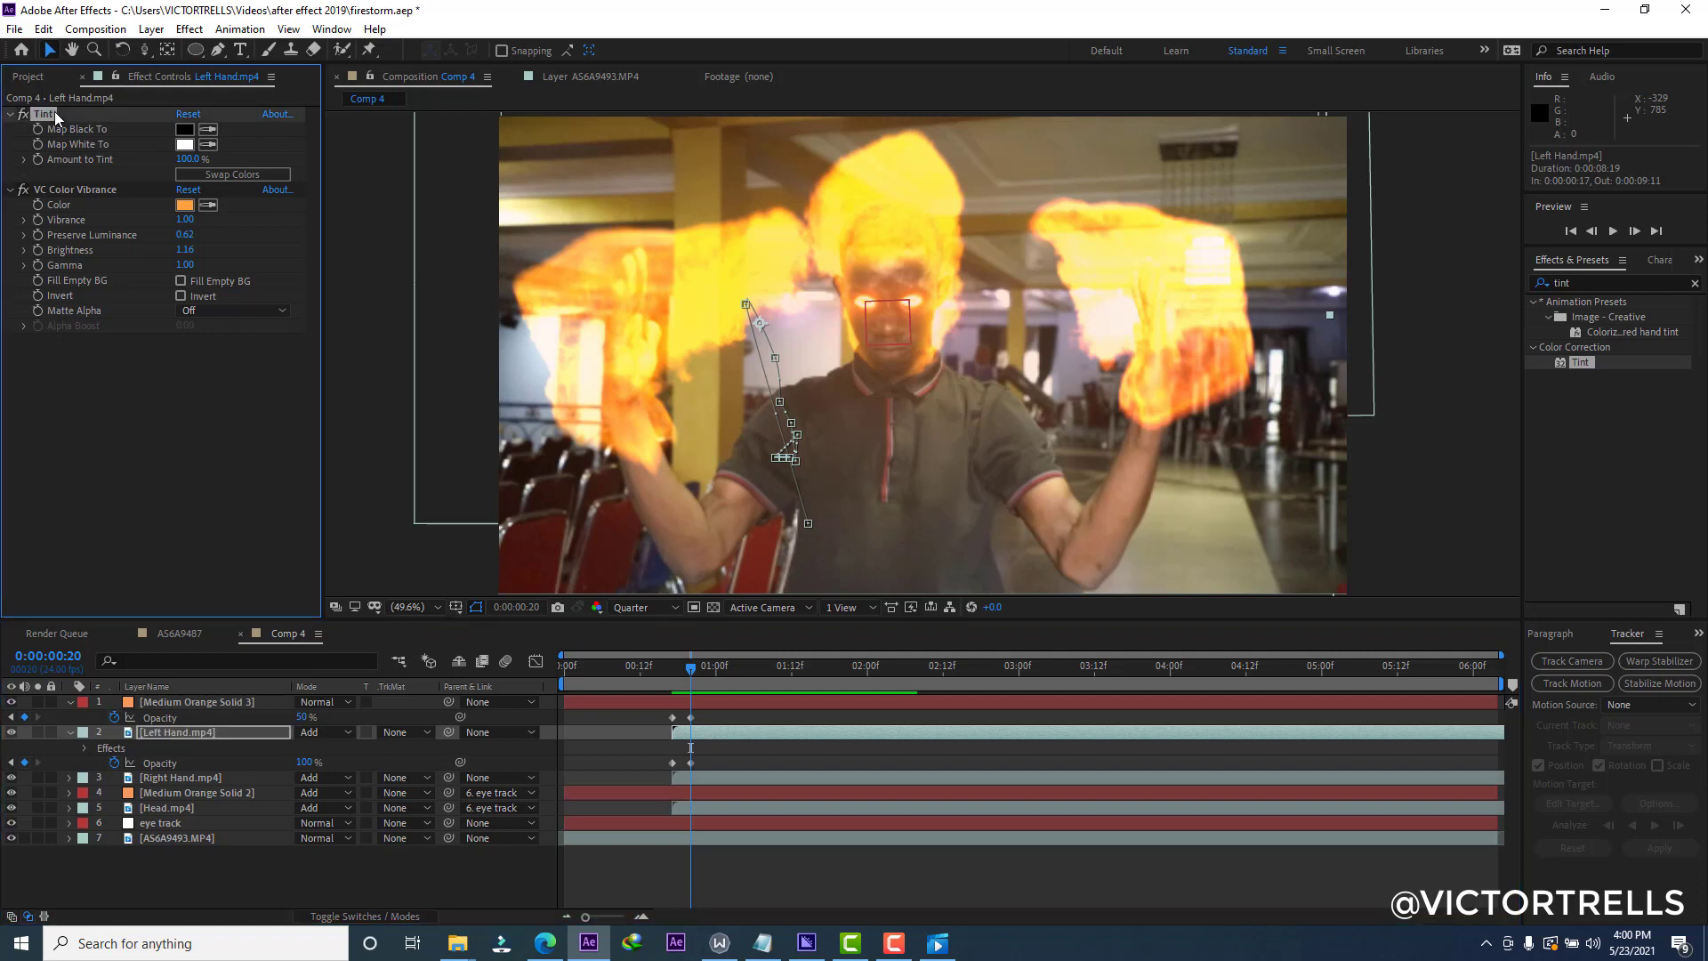
ctrl+click(71, 189)
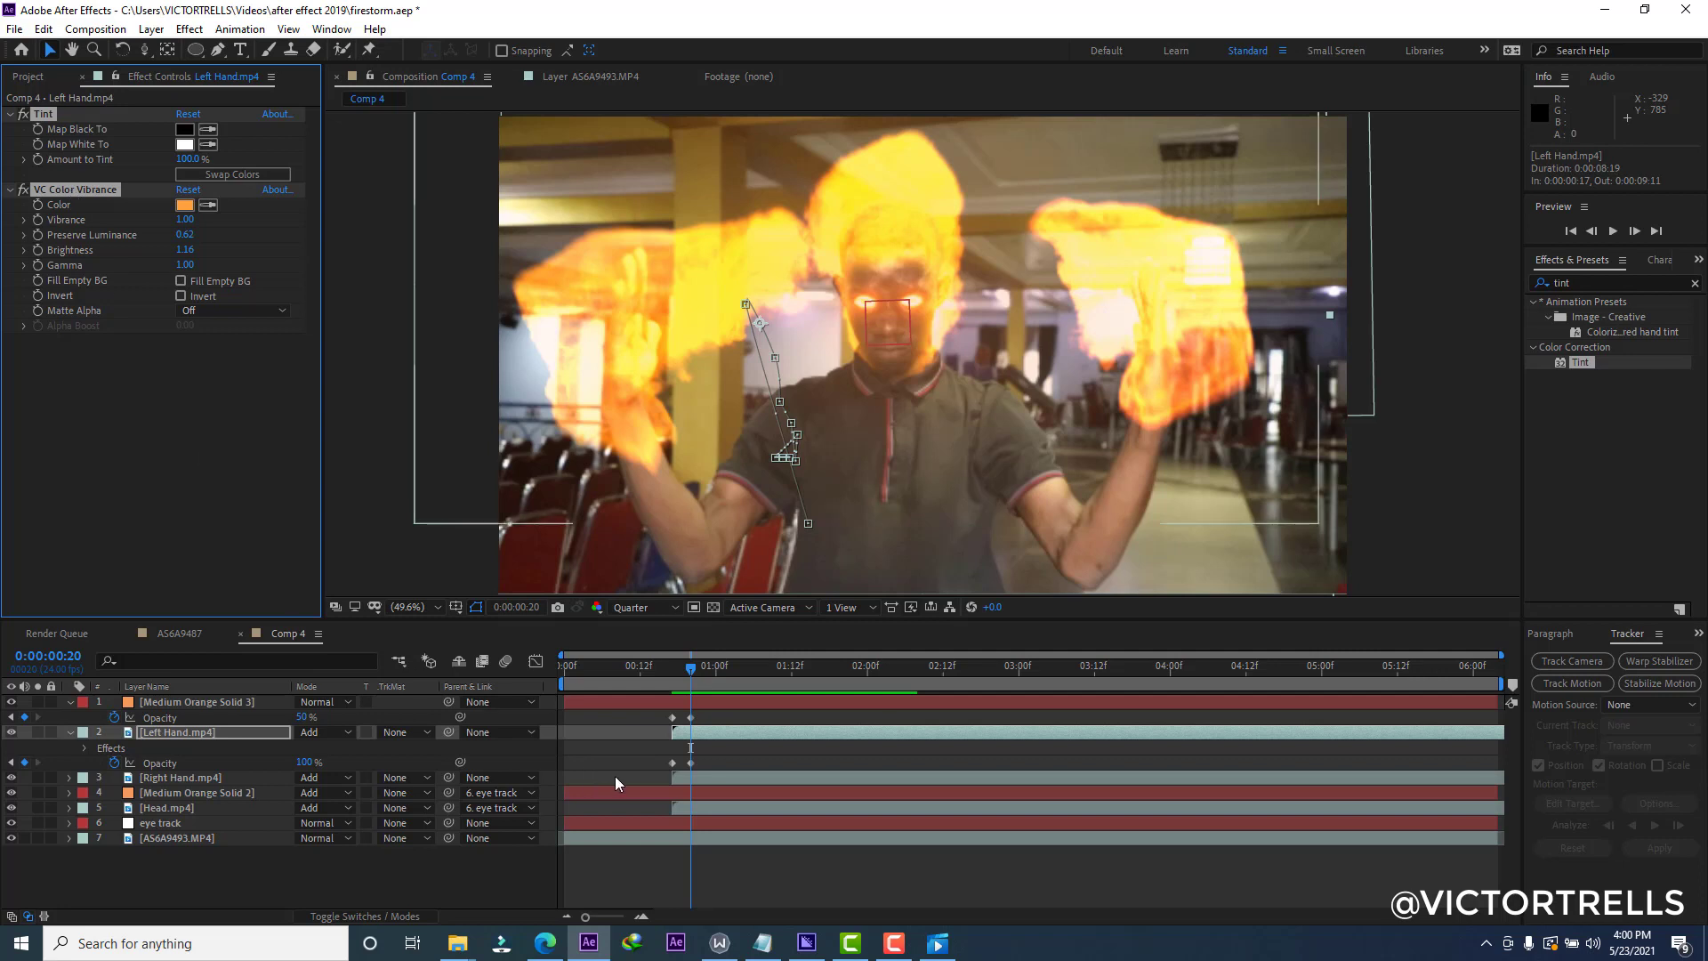
click(707, 778)
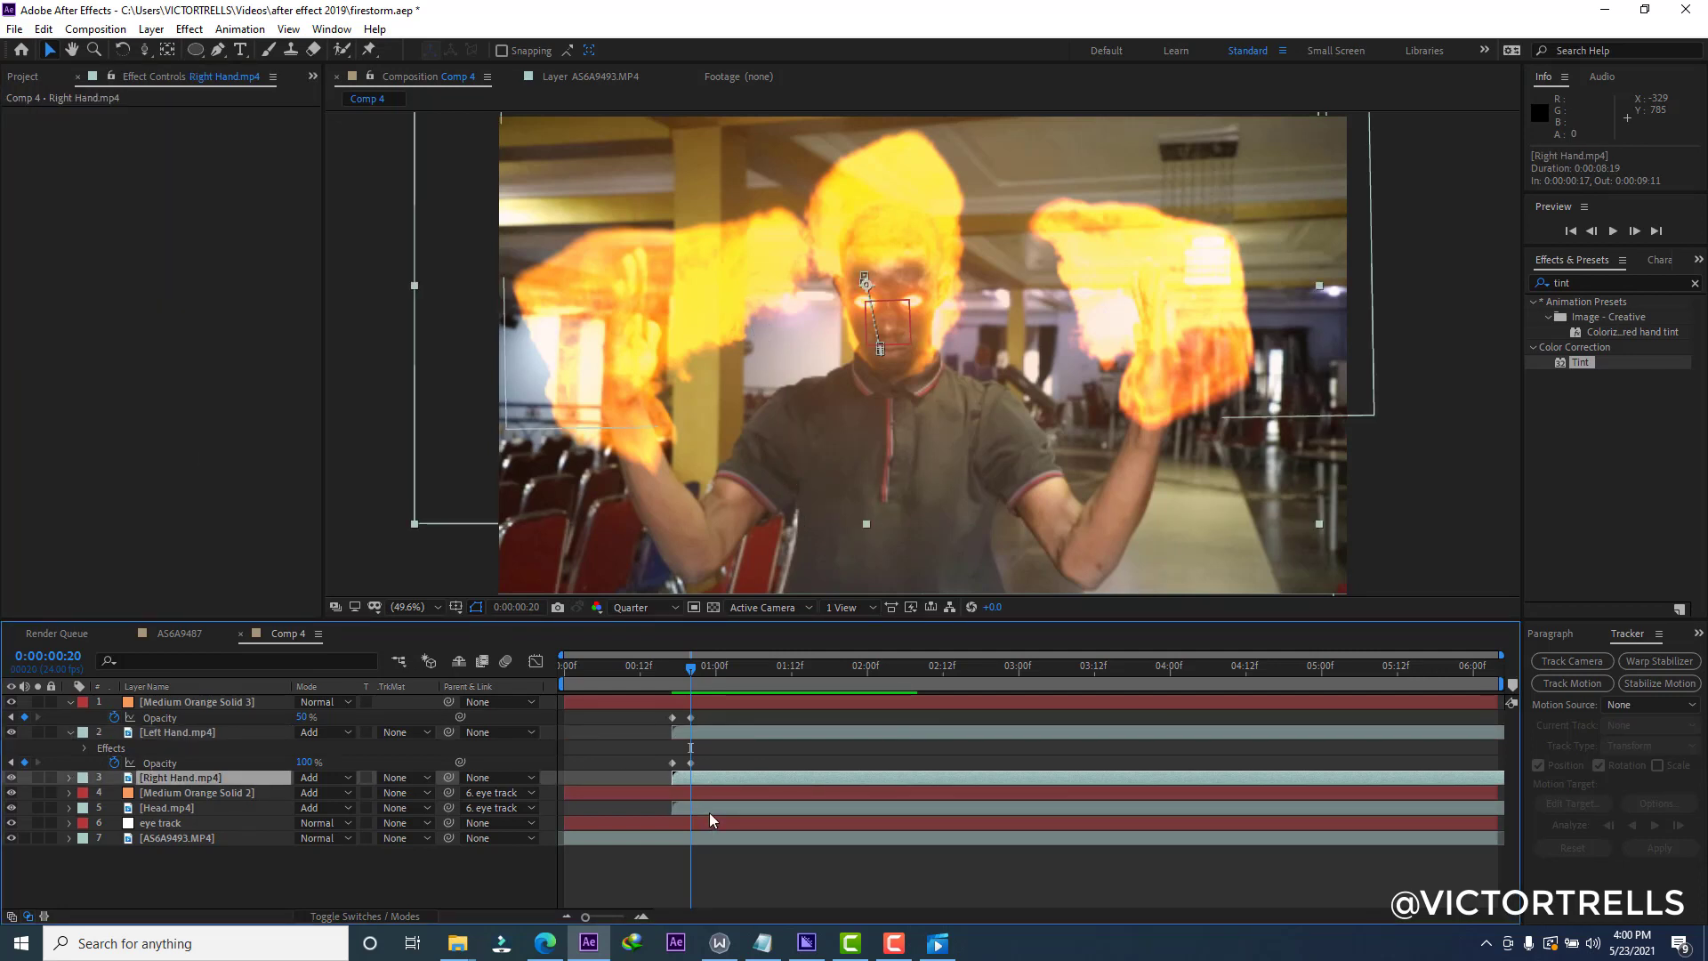
ctrl+click(708, 813)
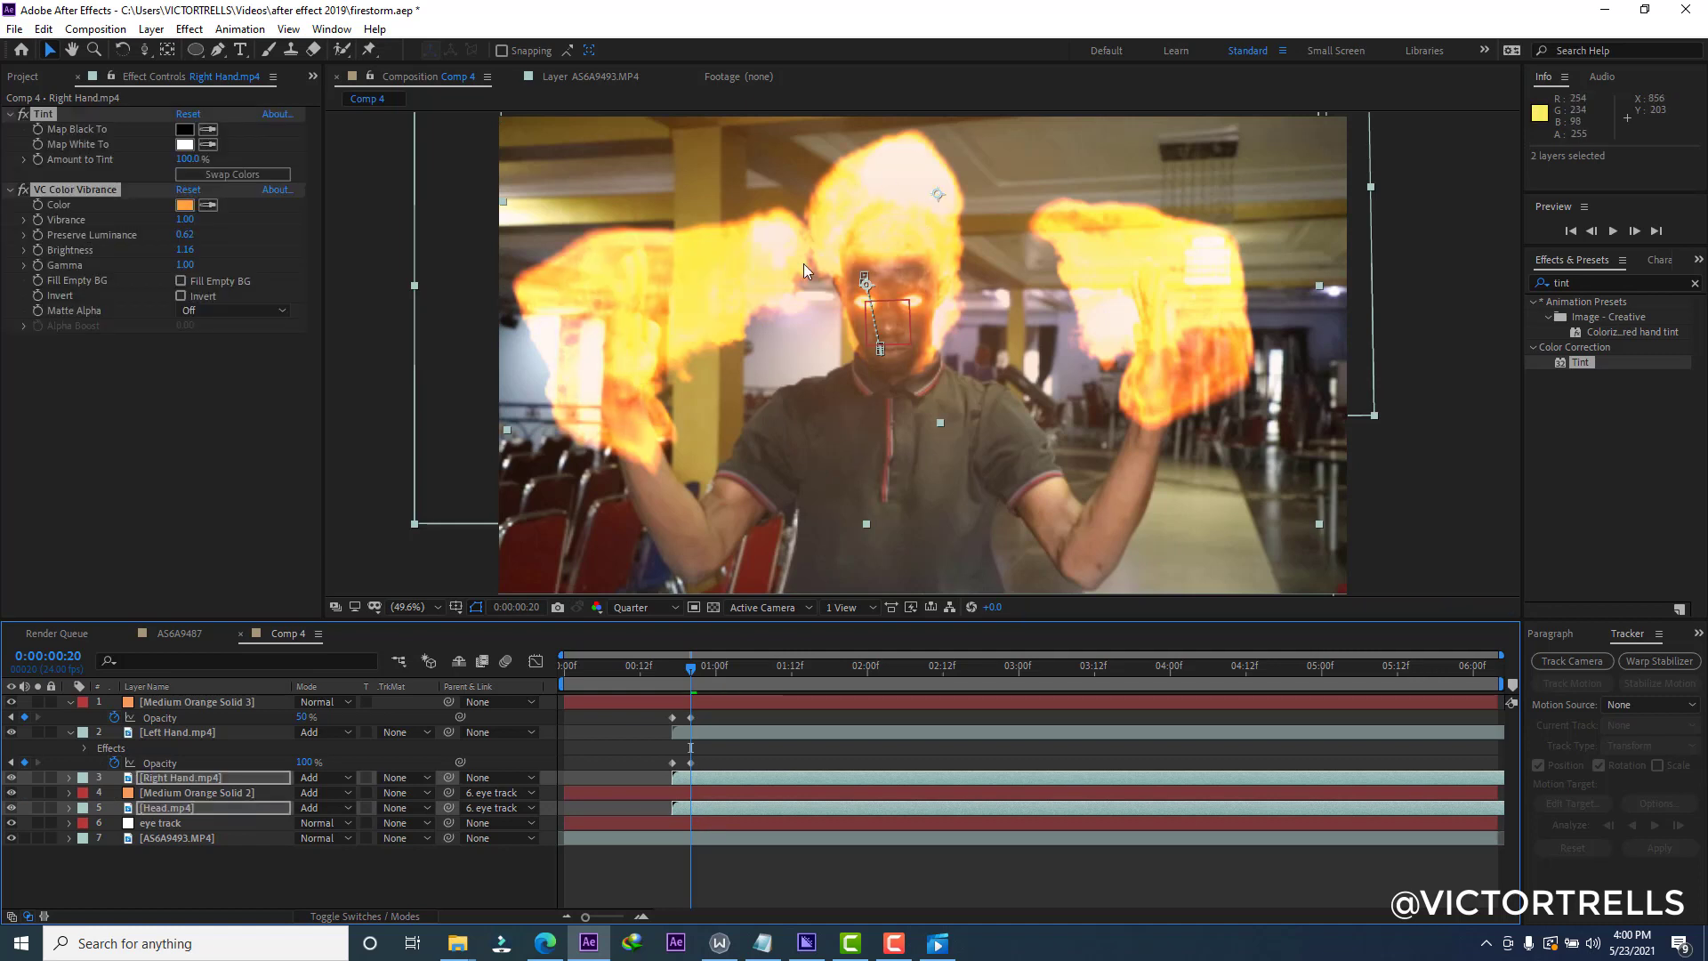
Go to 0:00:01:11 and add an adjustment layer at the top of the layer stack.
drag(696, 678, 818, 671)
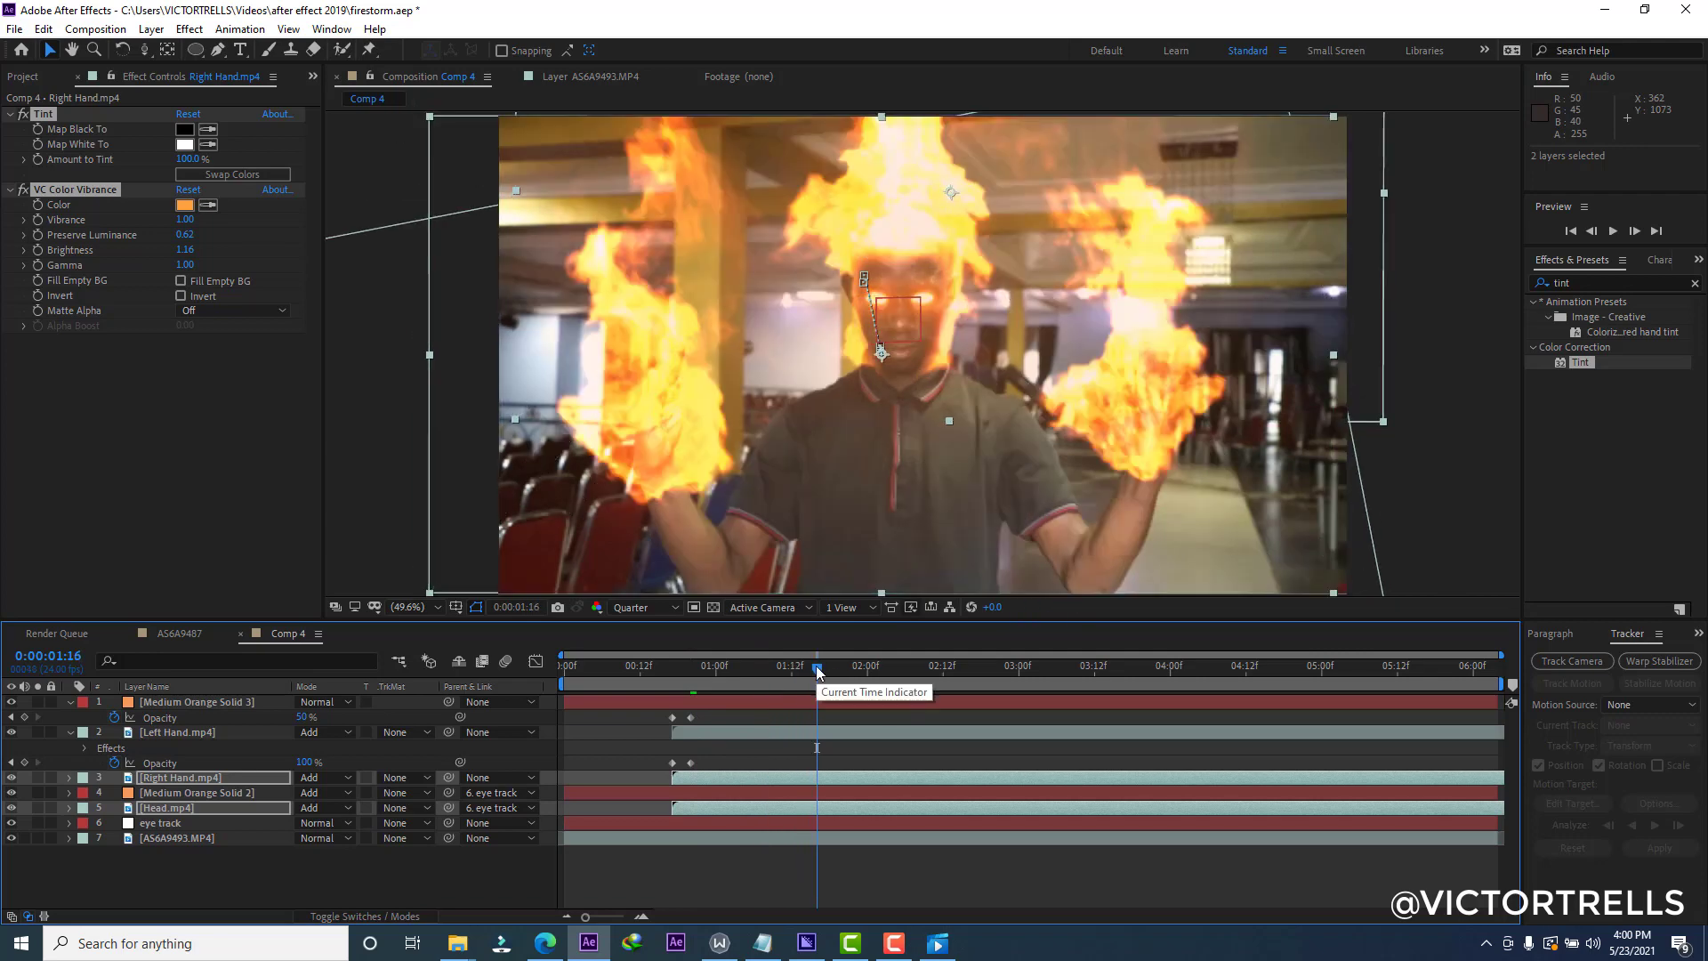
drag(818, 683, 715, 683)
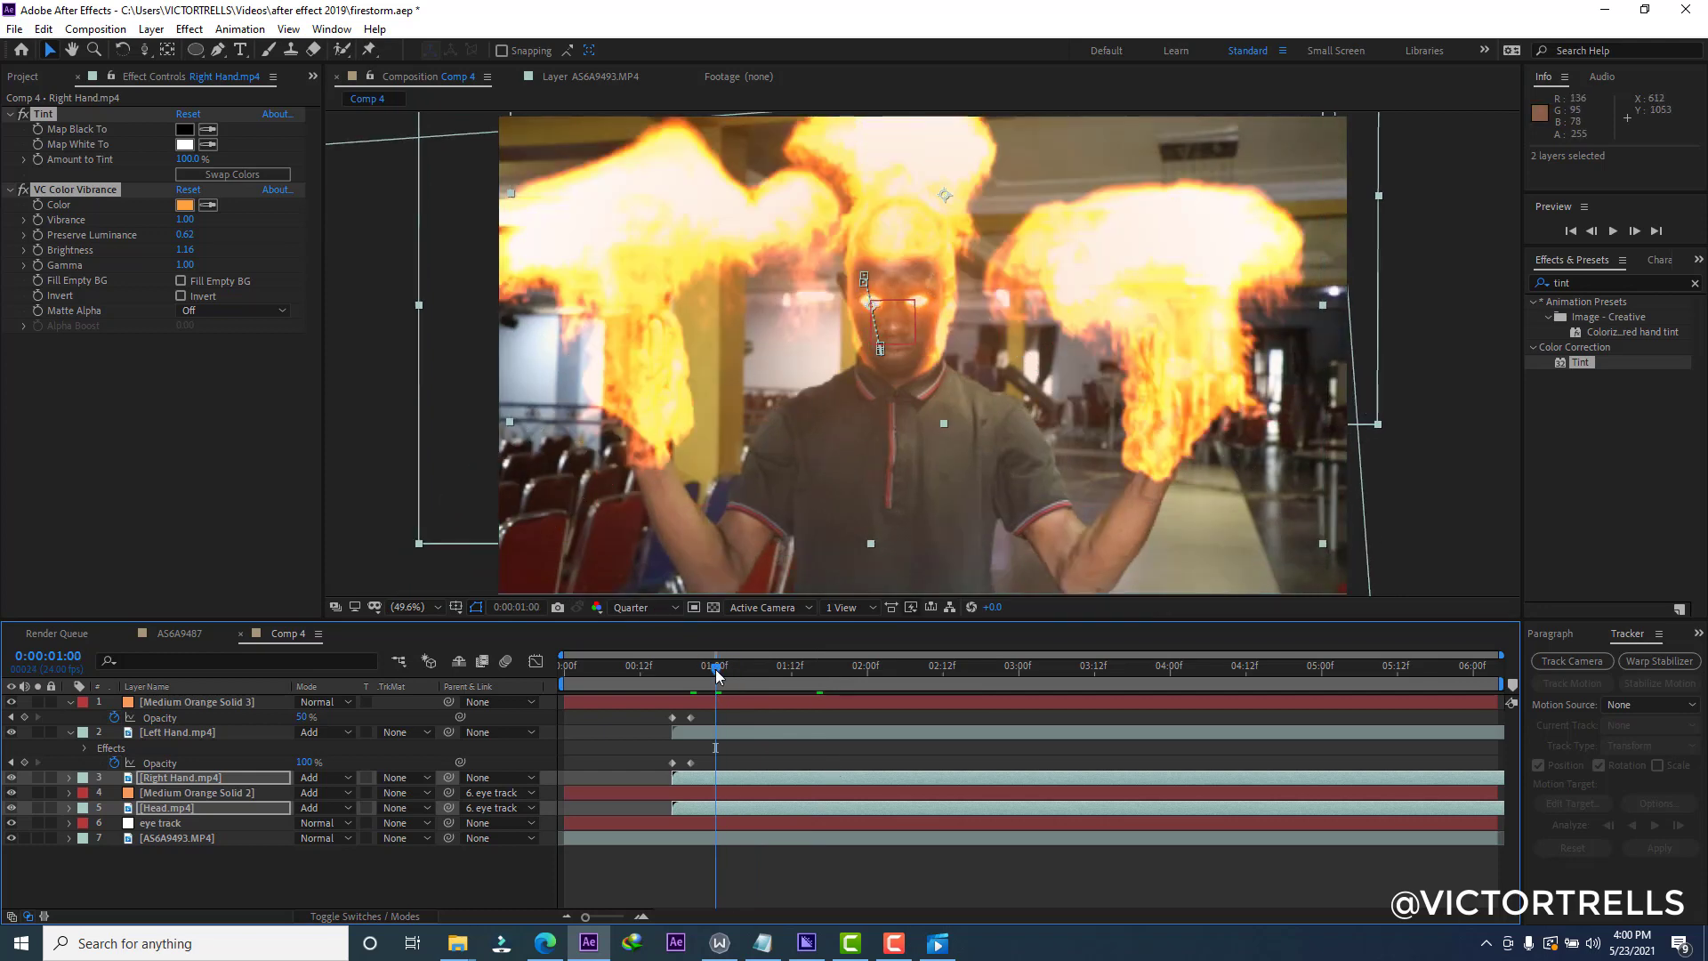
click(779, 683)
drag(783, 680, 785, 681)
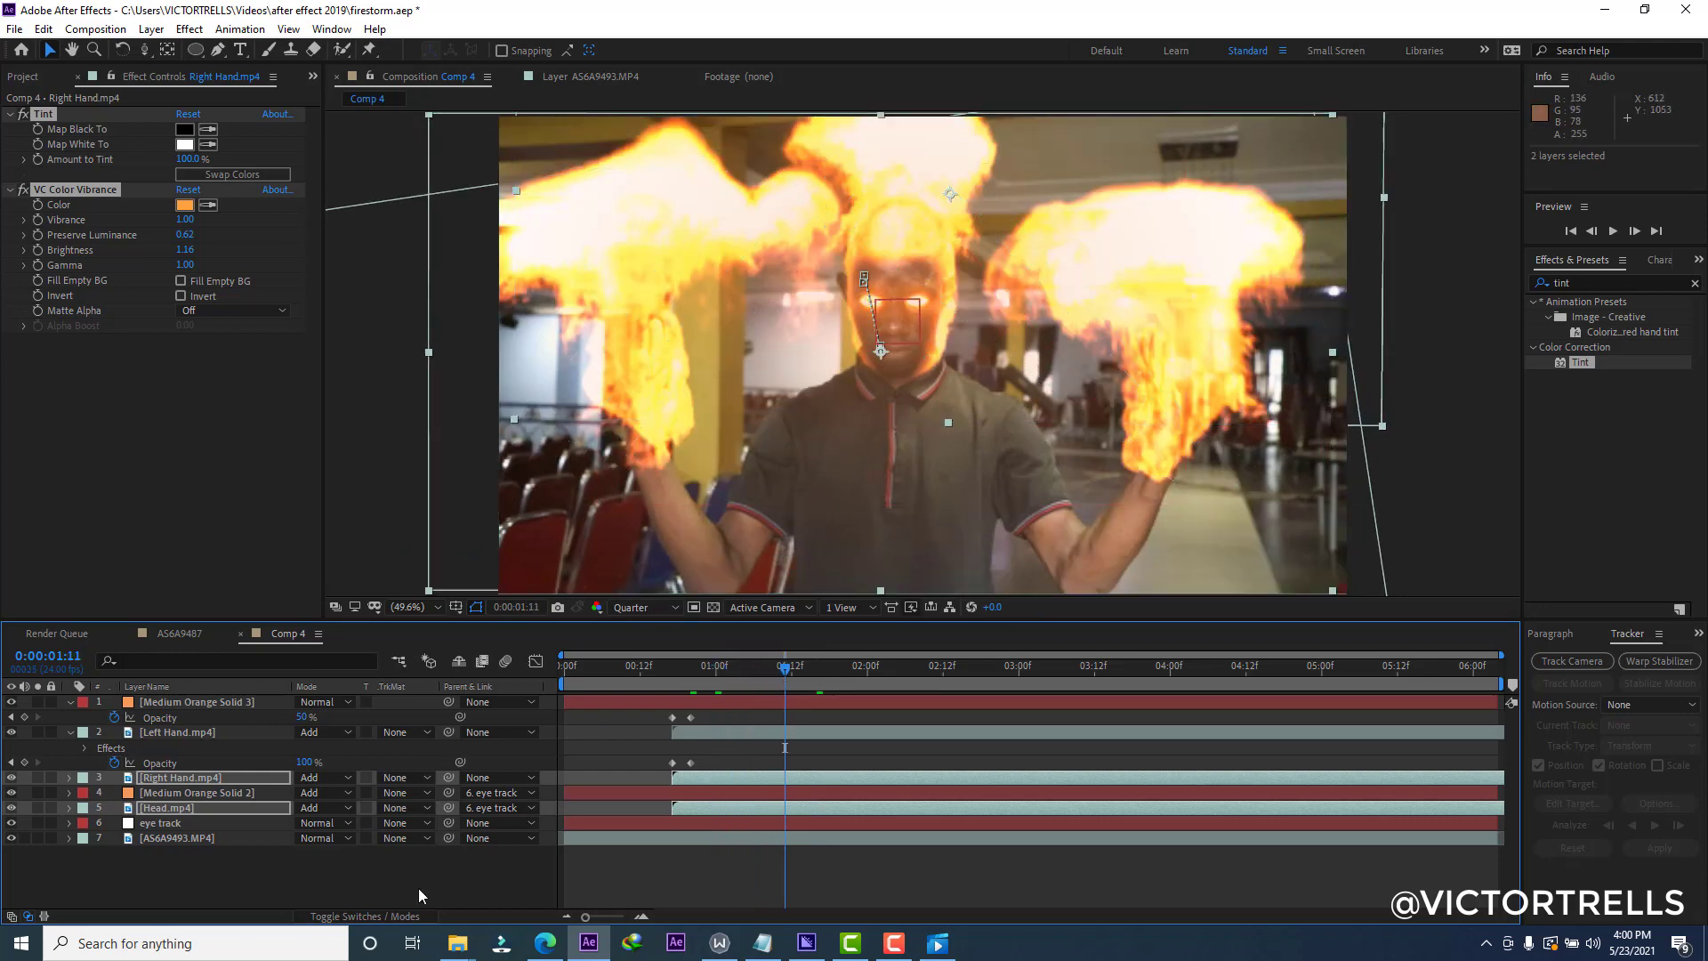
right_click(286, 874)
mouse_move(400, 679)
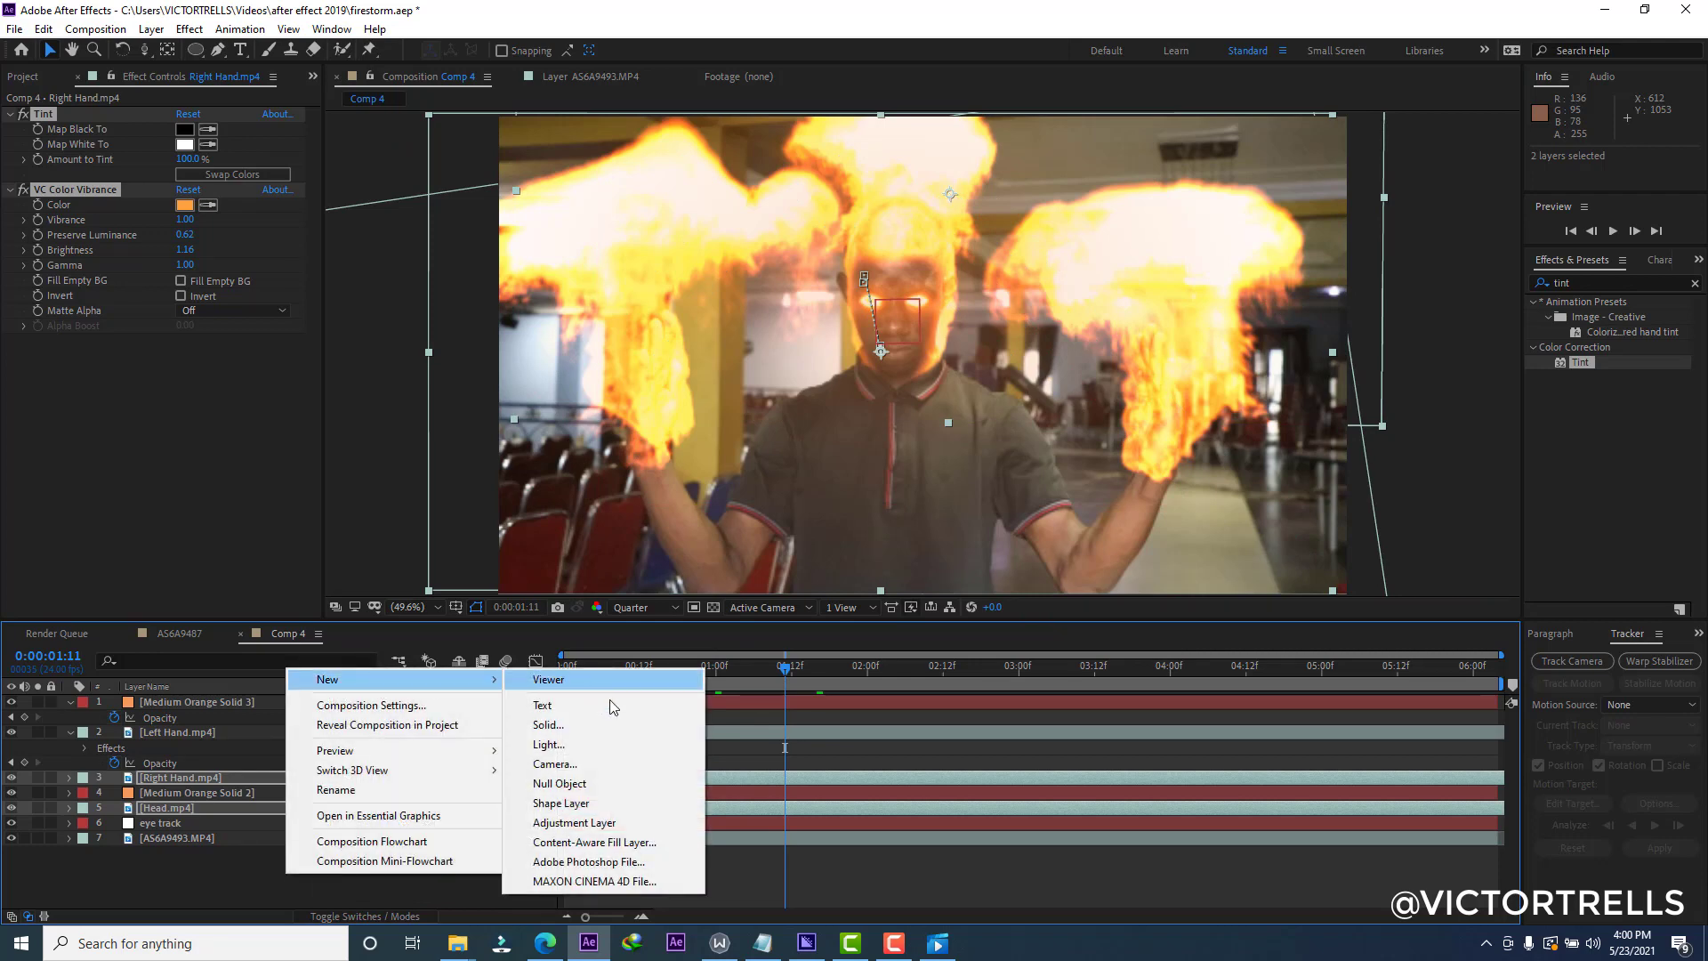
click(580, 823)
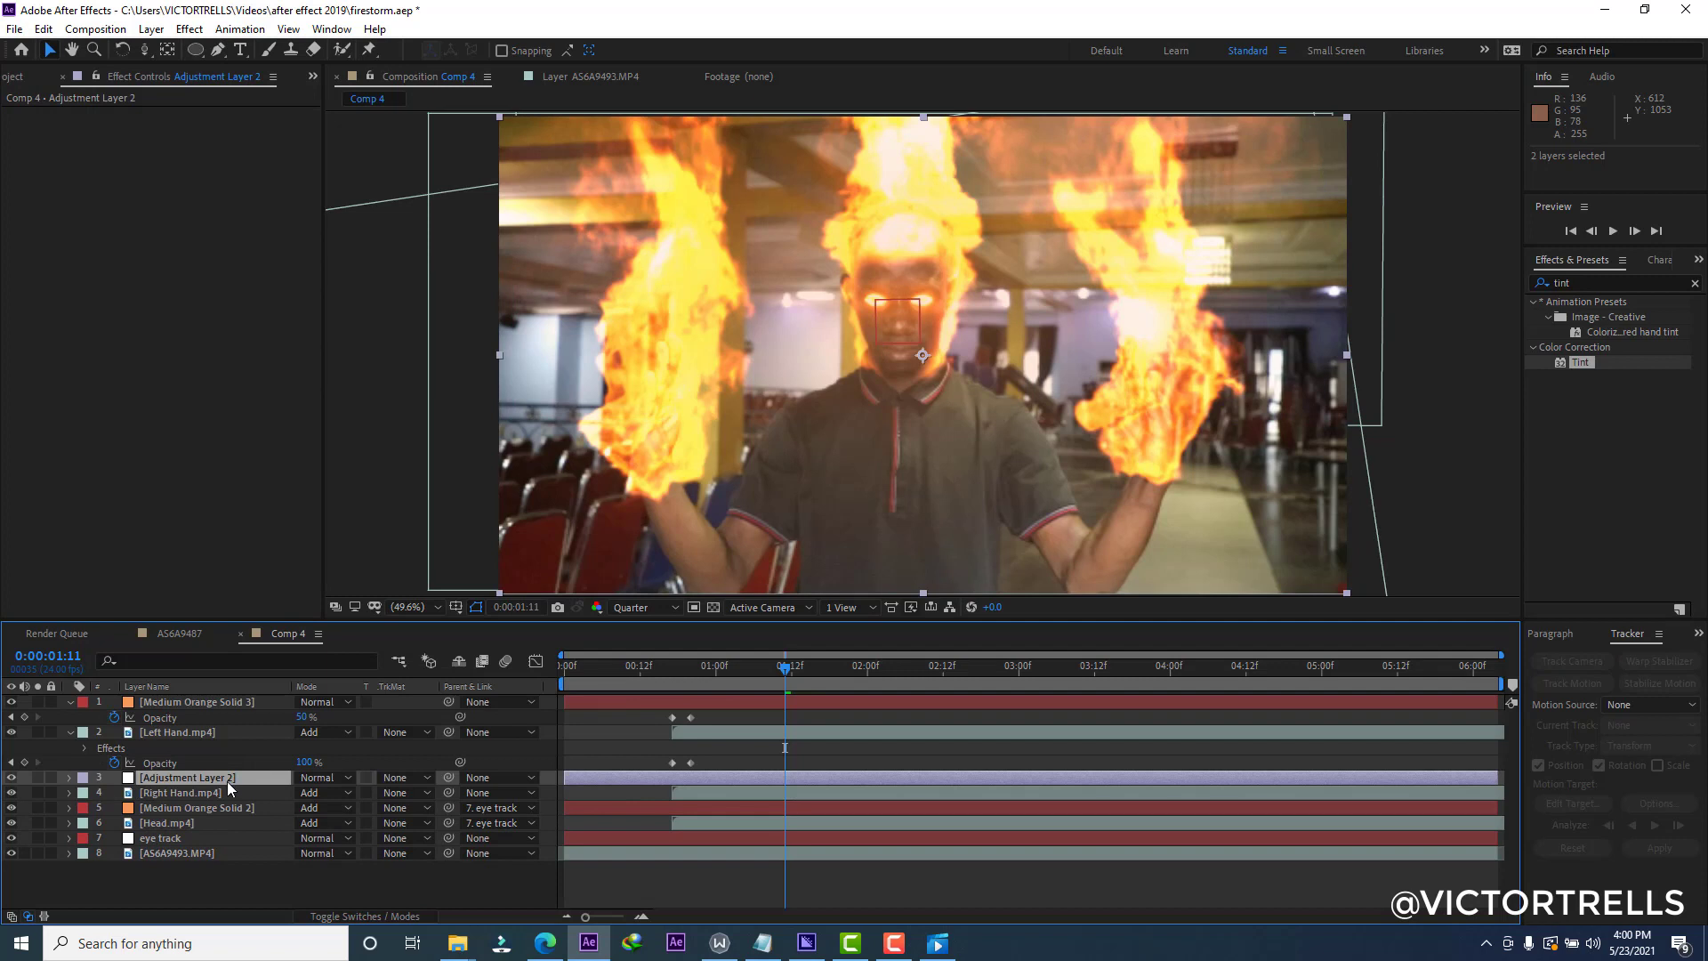
drag(226, 781, 224, 703)
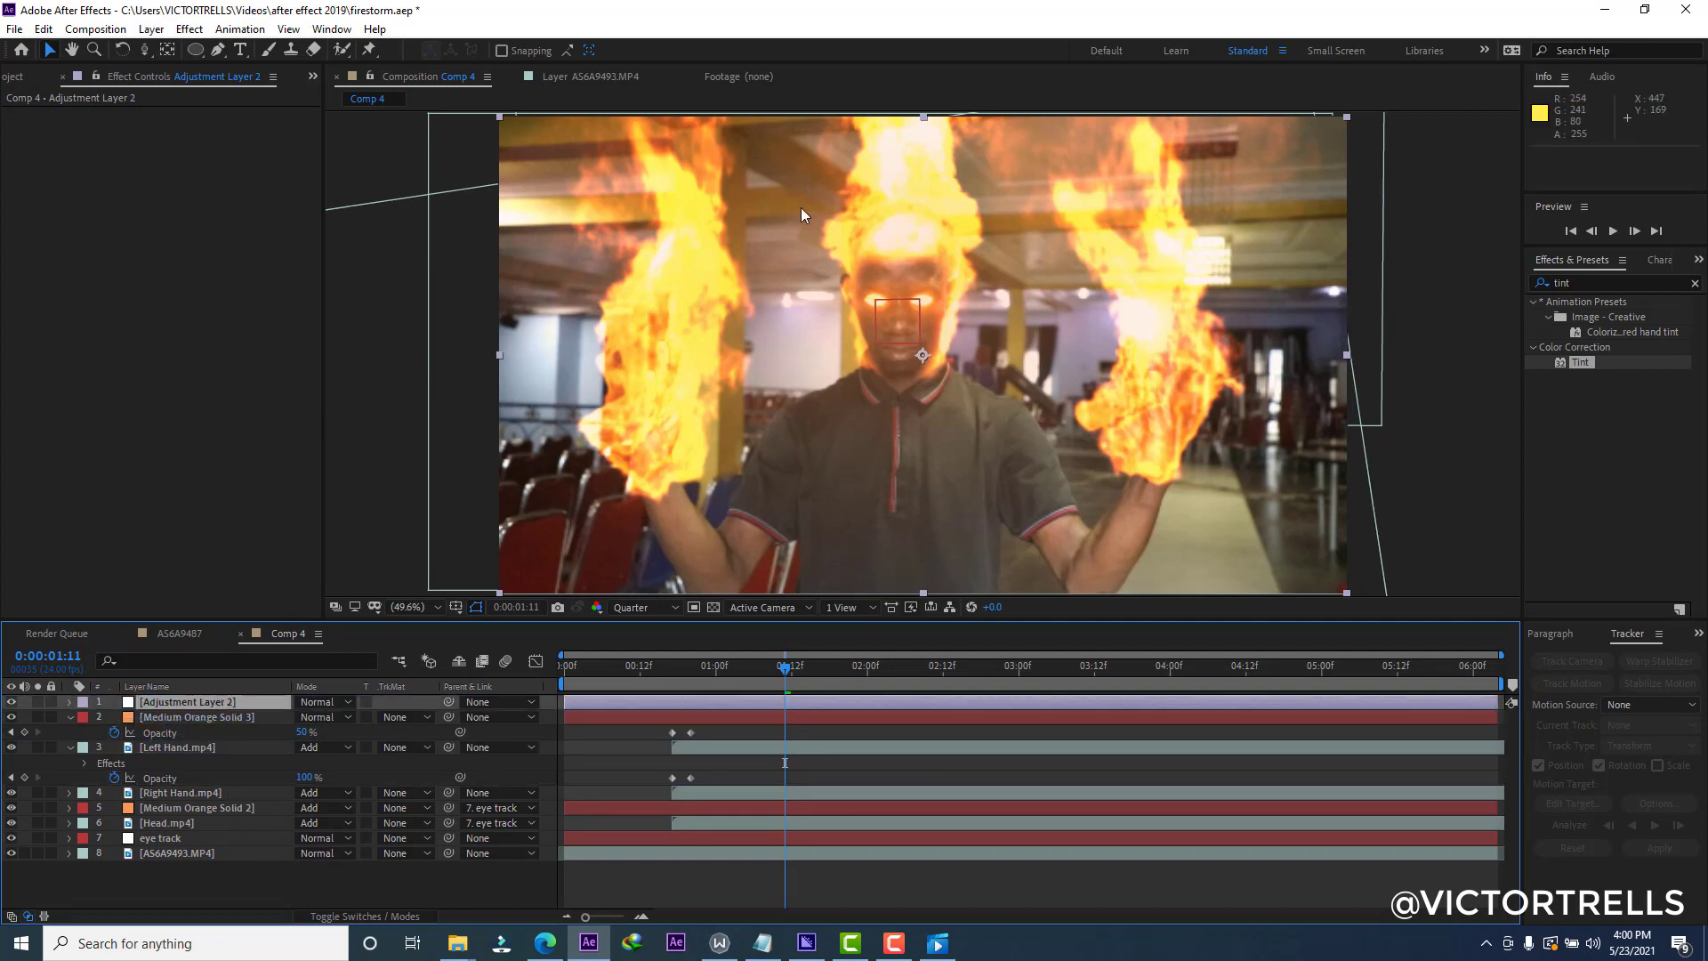
Search the effects for "heat" and apply Heat Distortion to the new adjustment layer.
click(1588, 278)
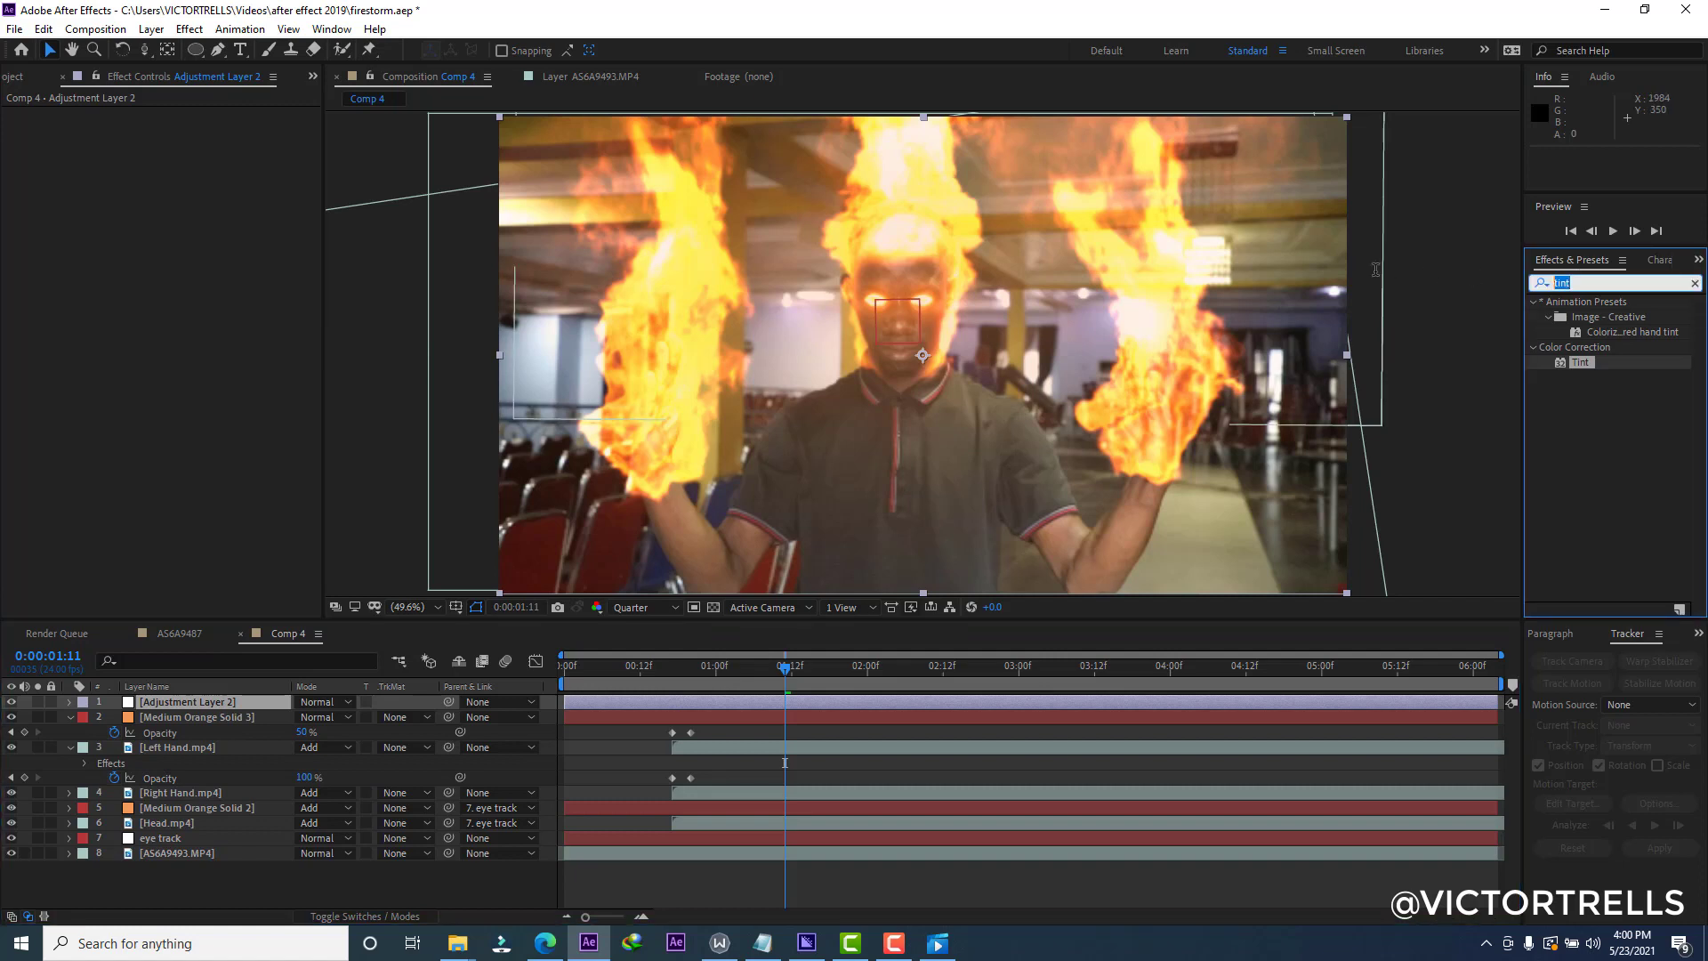
text(h)
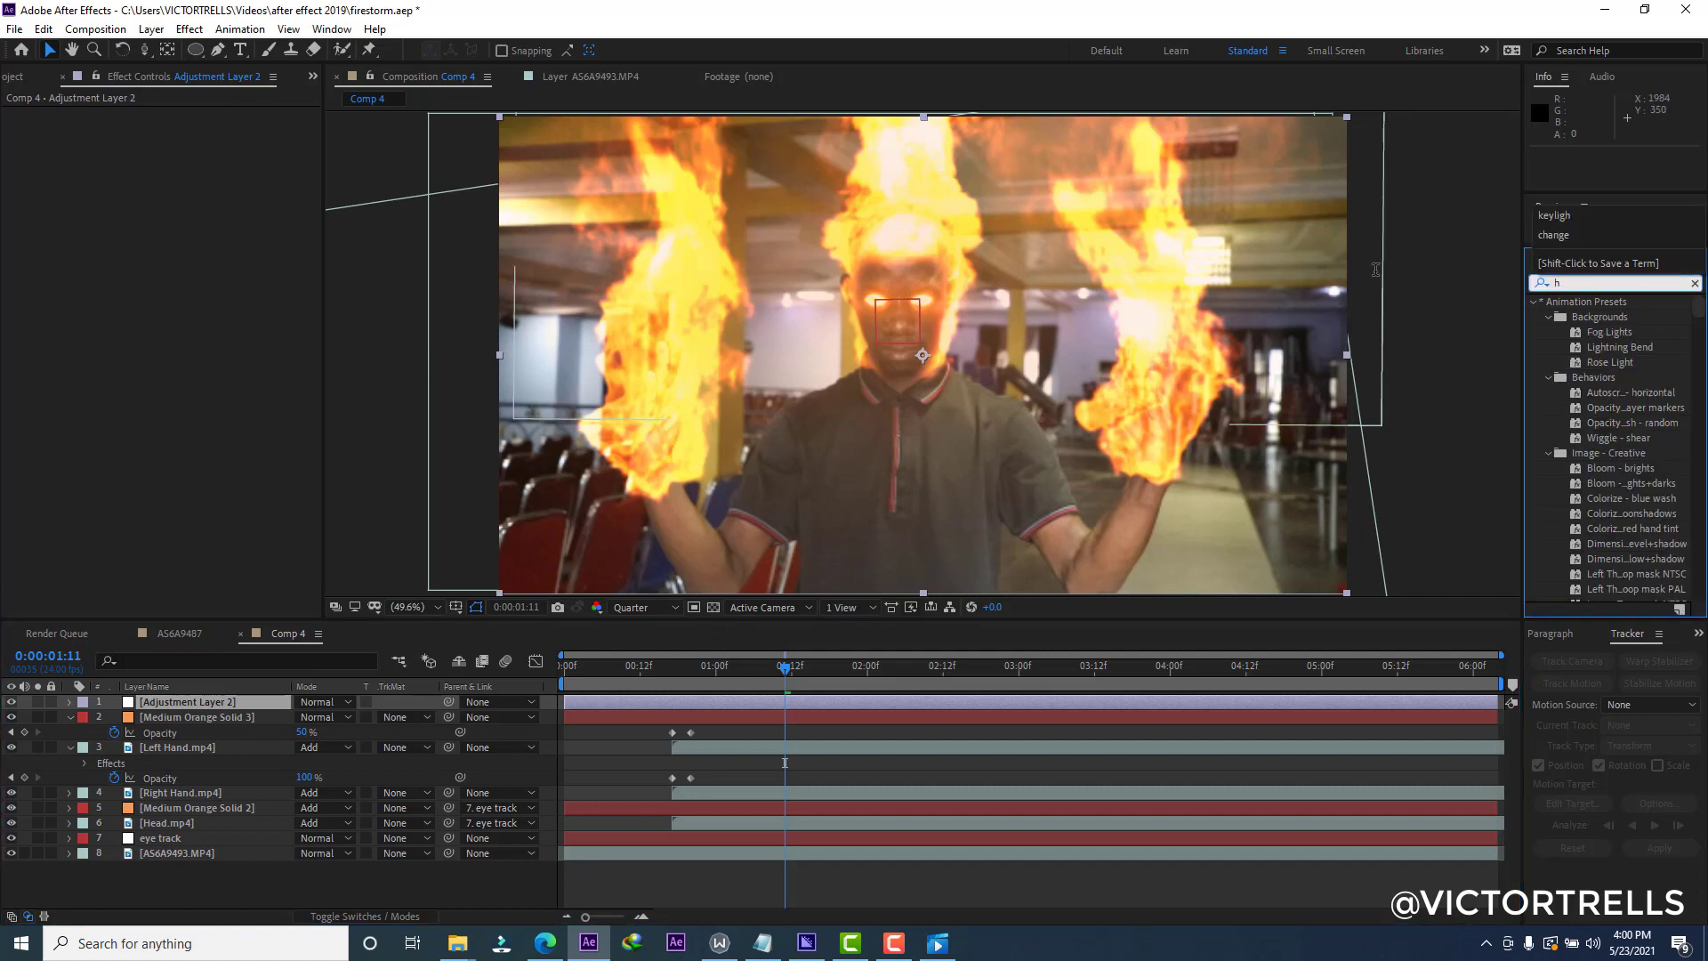
key(BackSpace)
text(heat)
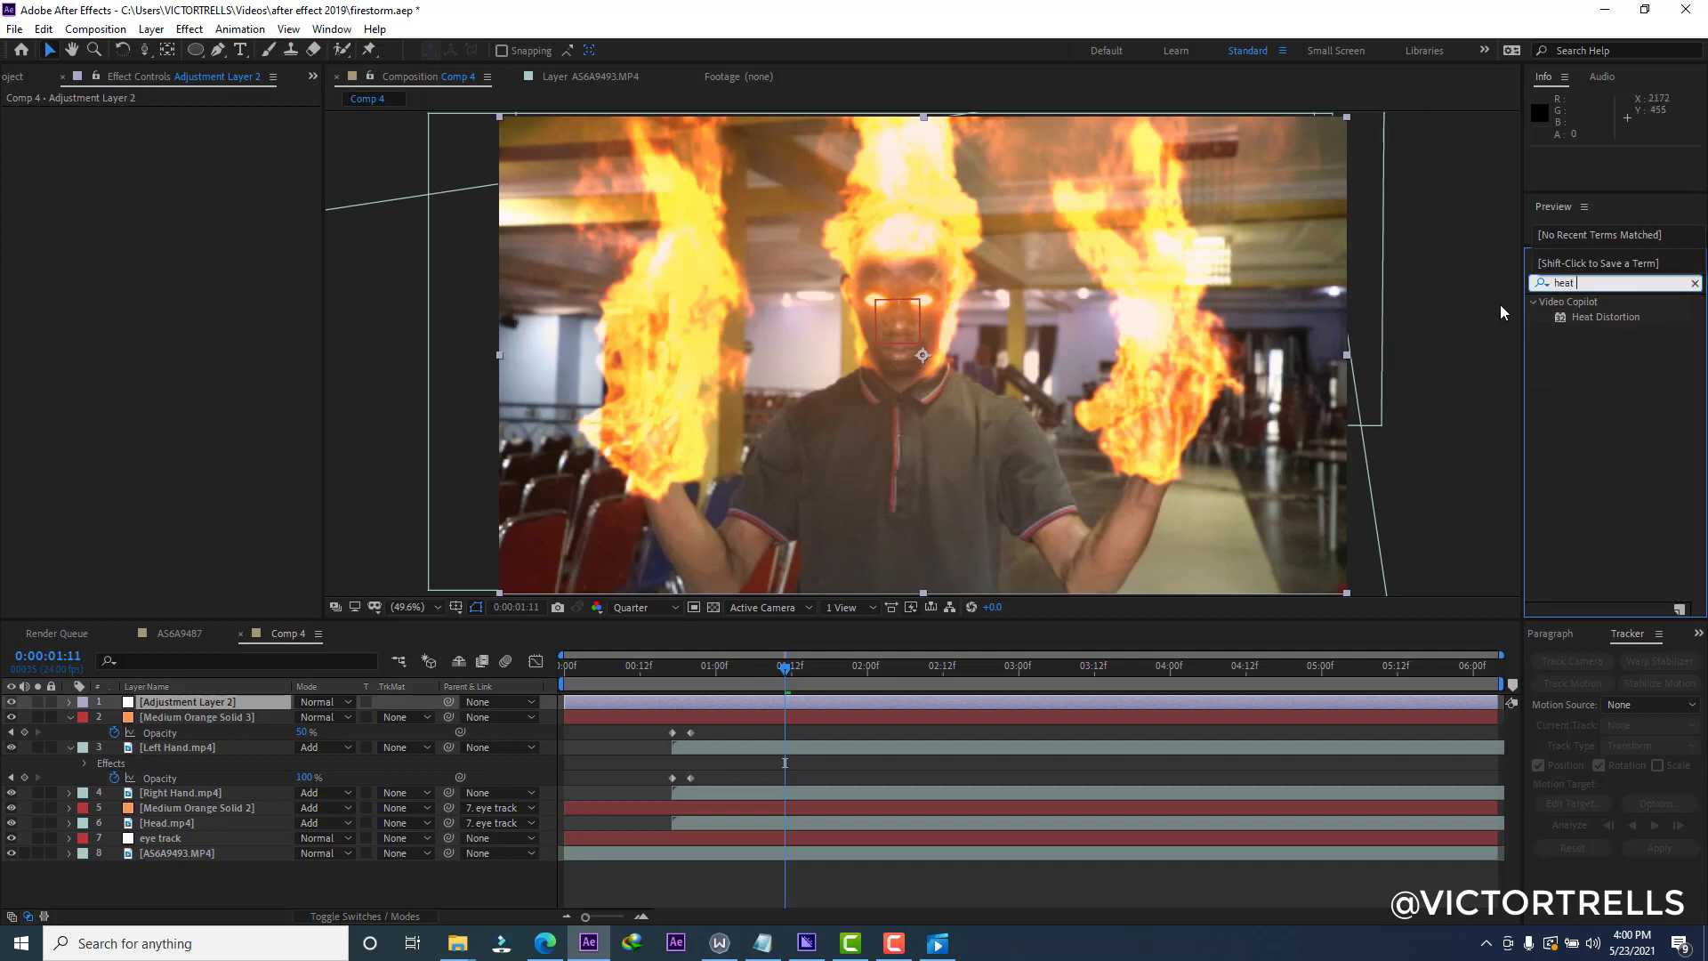
double_click(1616, 313)
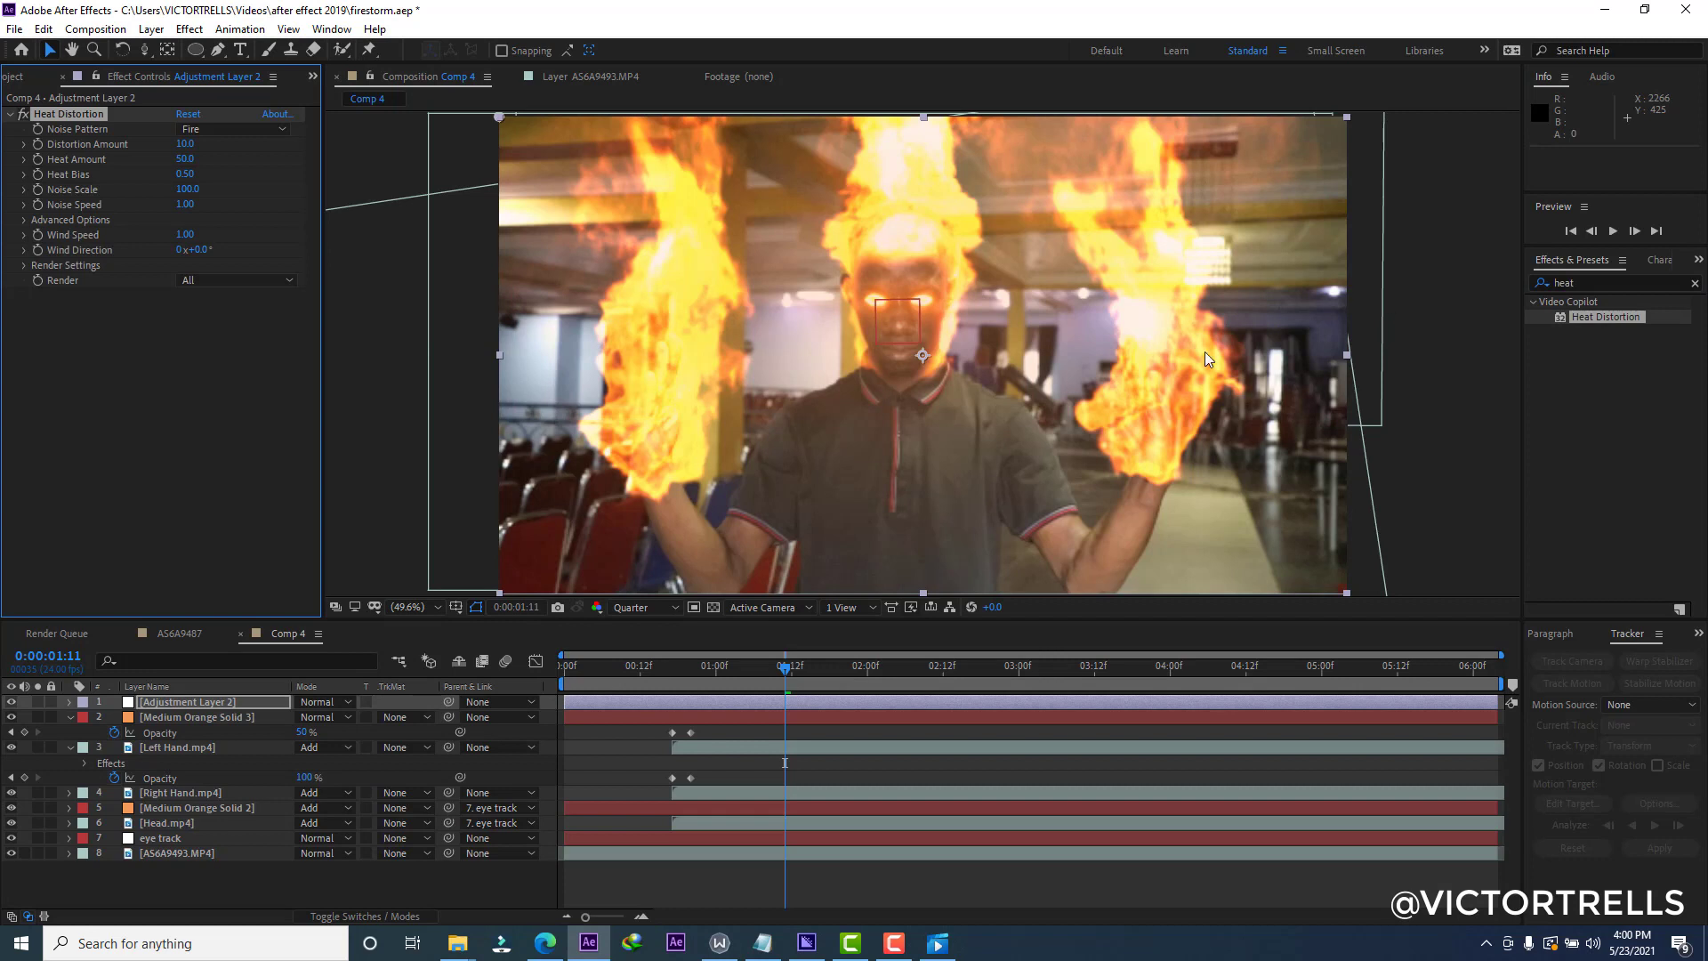
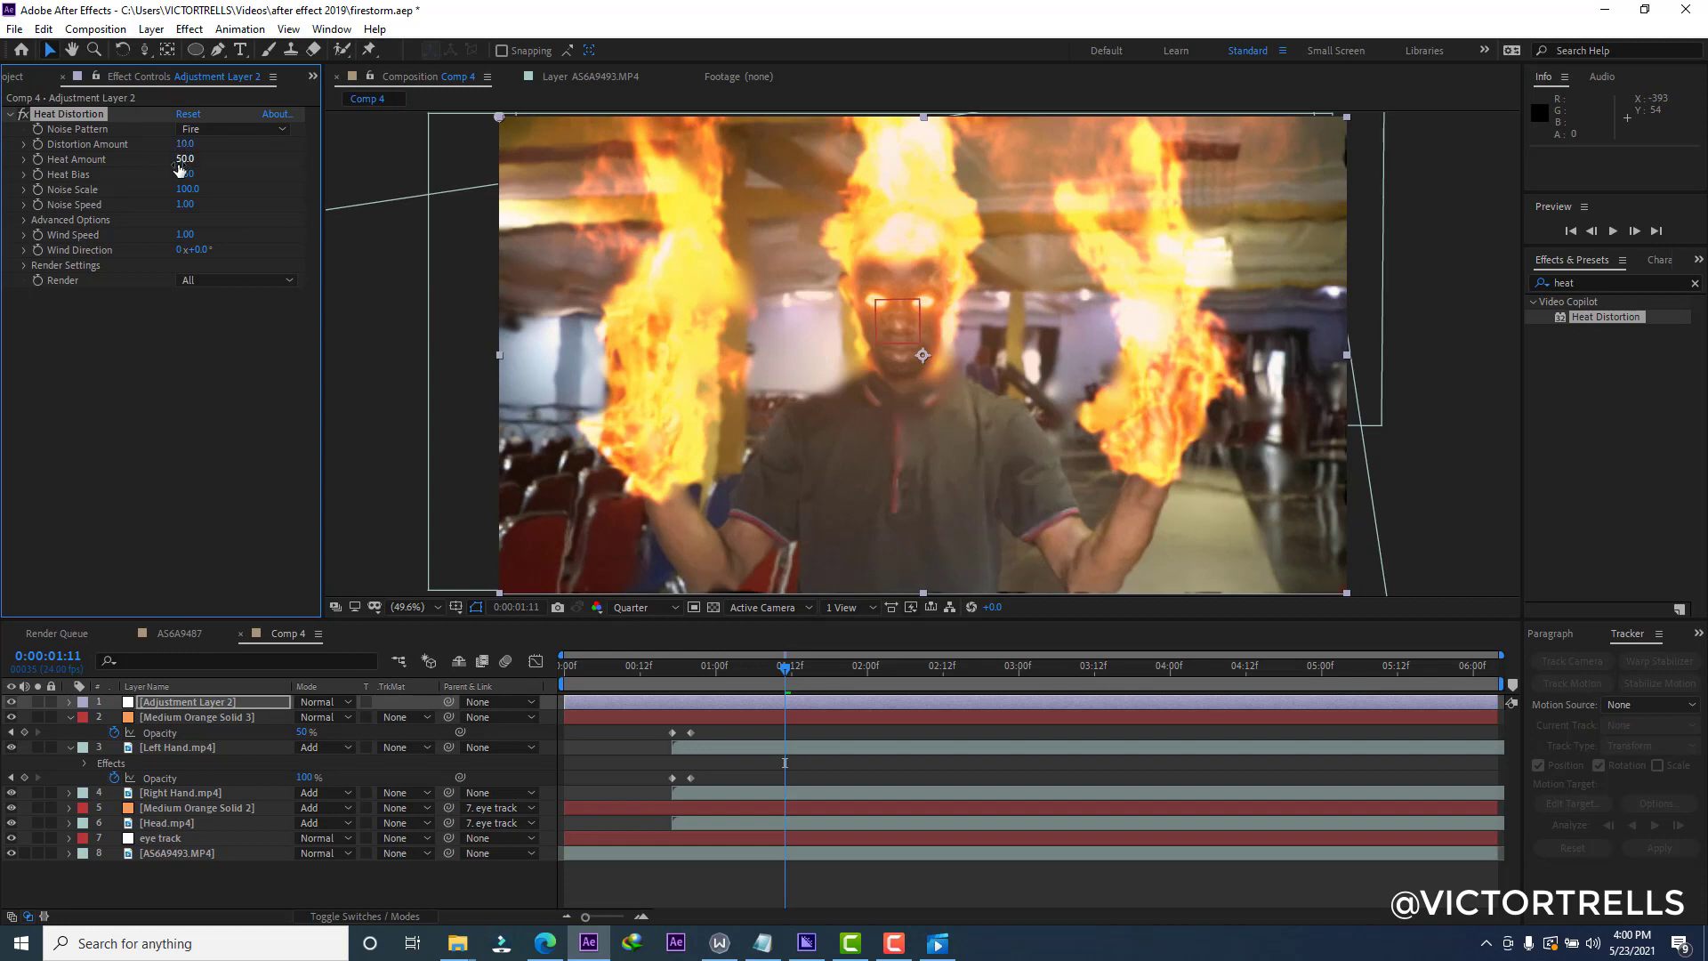
Draw a closed Pen mask on the adjustment layer around the flames on the man's right hand.
click(217, 50)
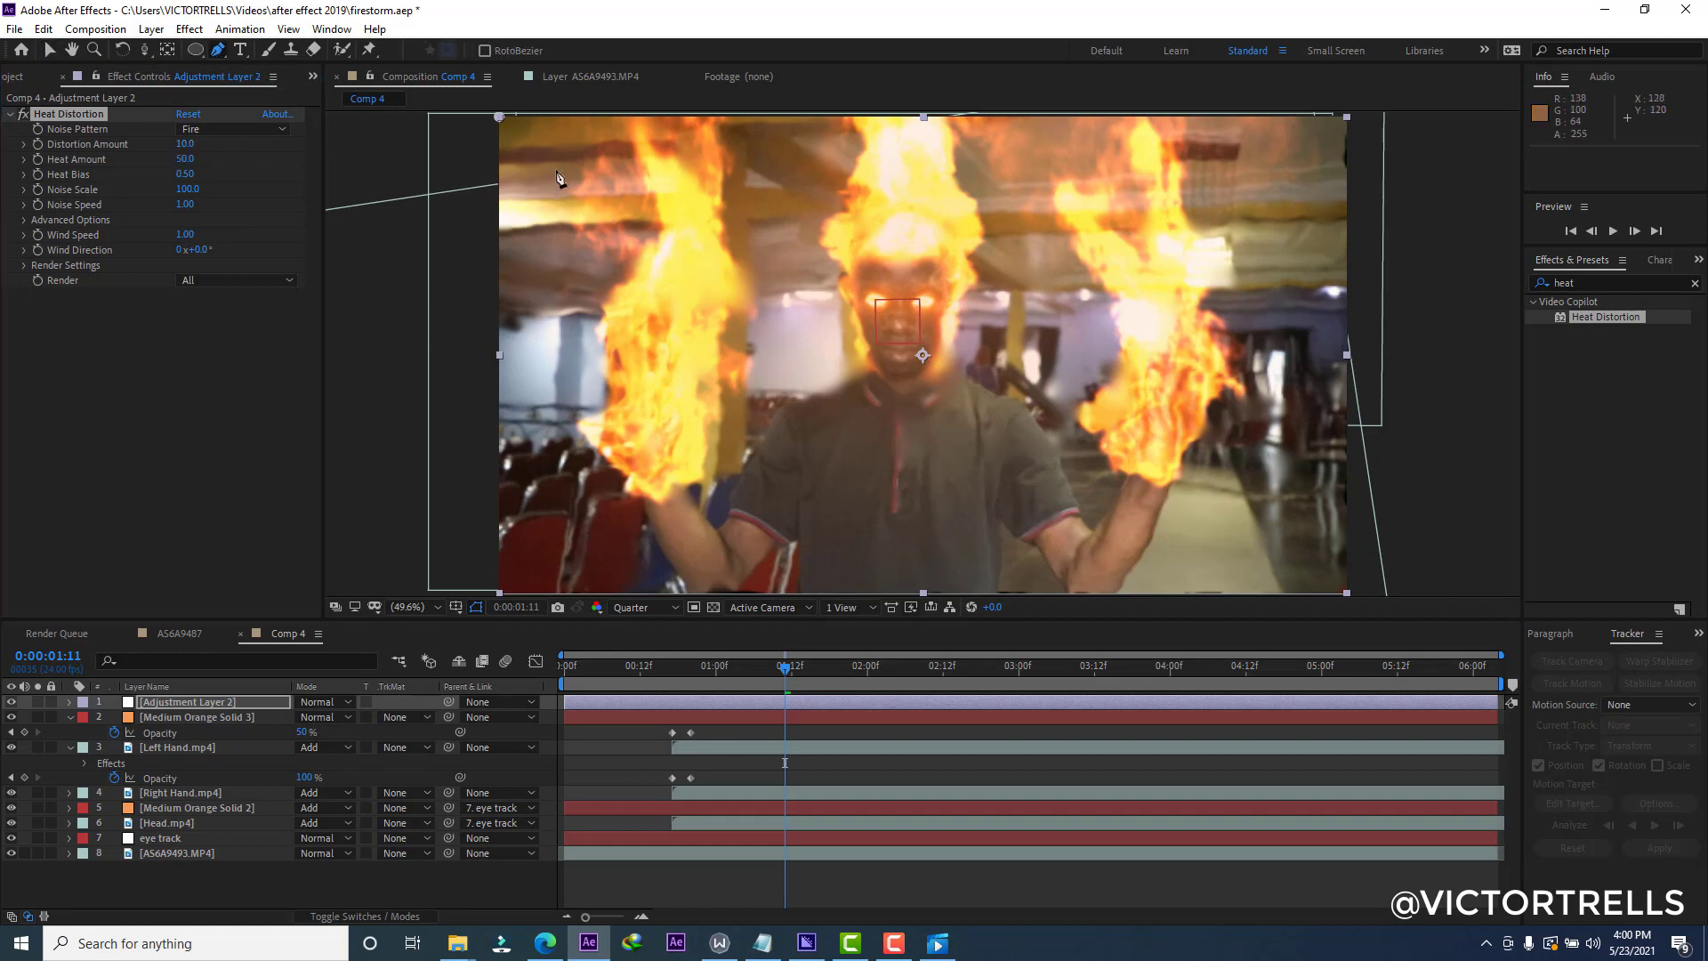
click(555, 169)
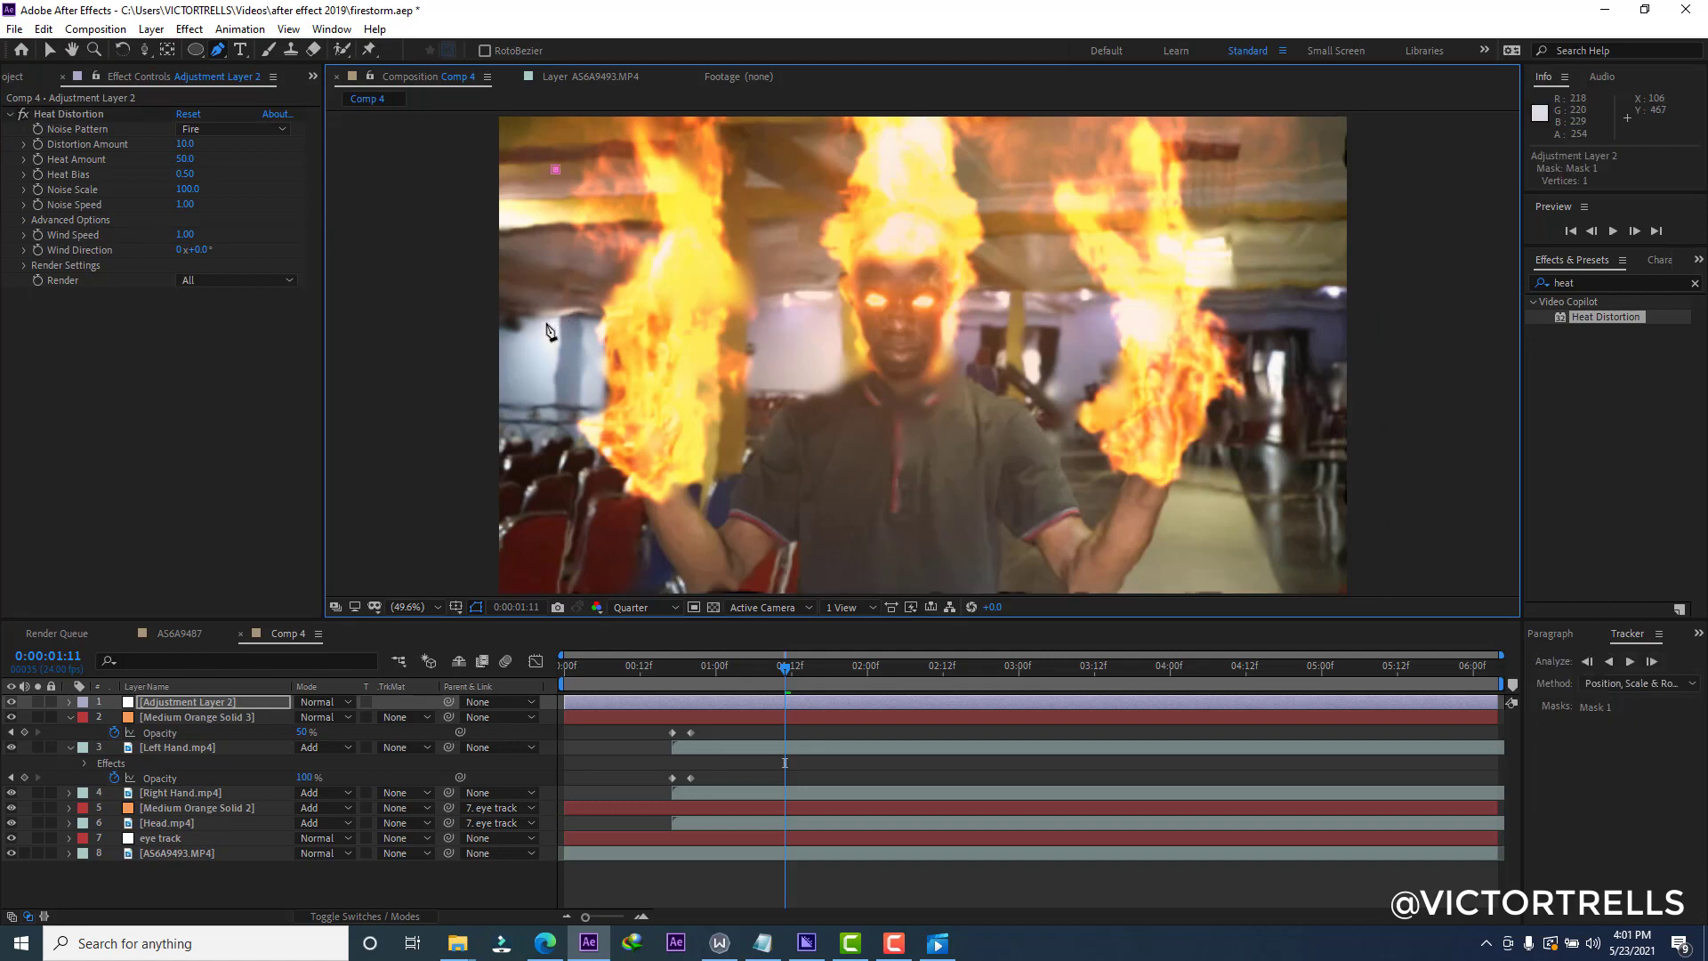
click(546, 322)
drag(577, 454, 609, 484)
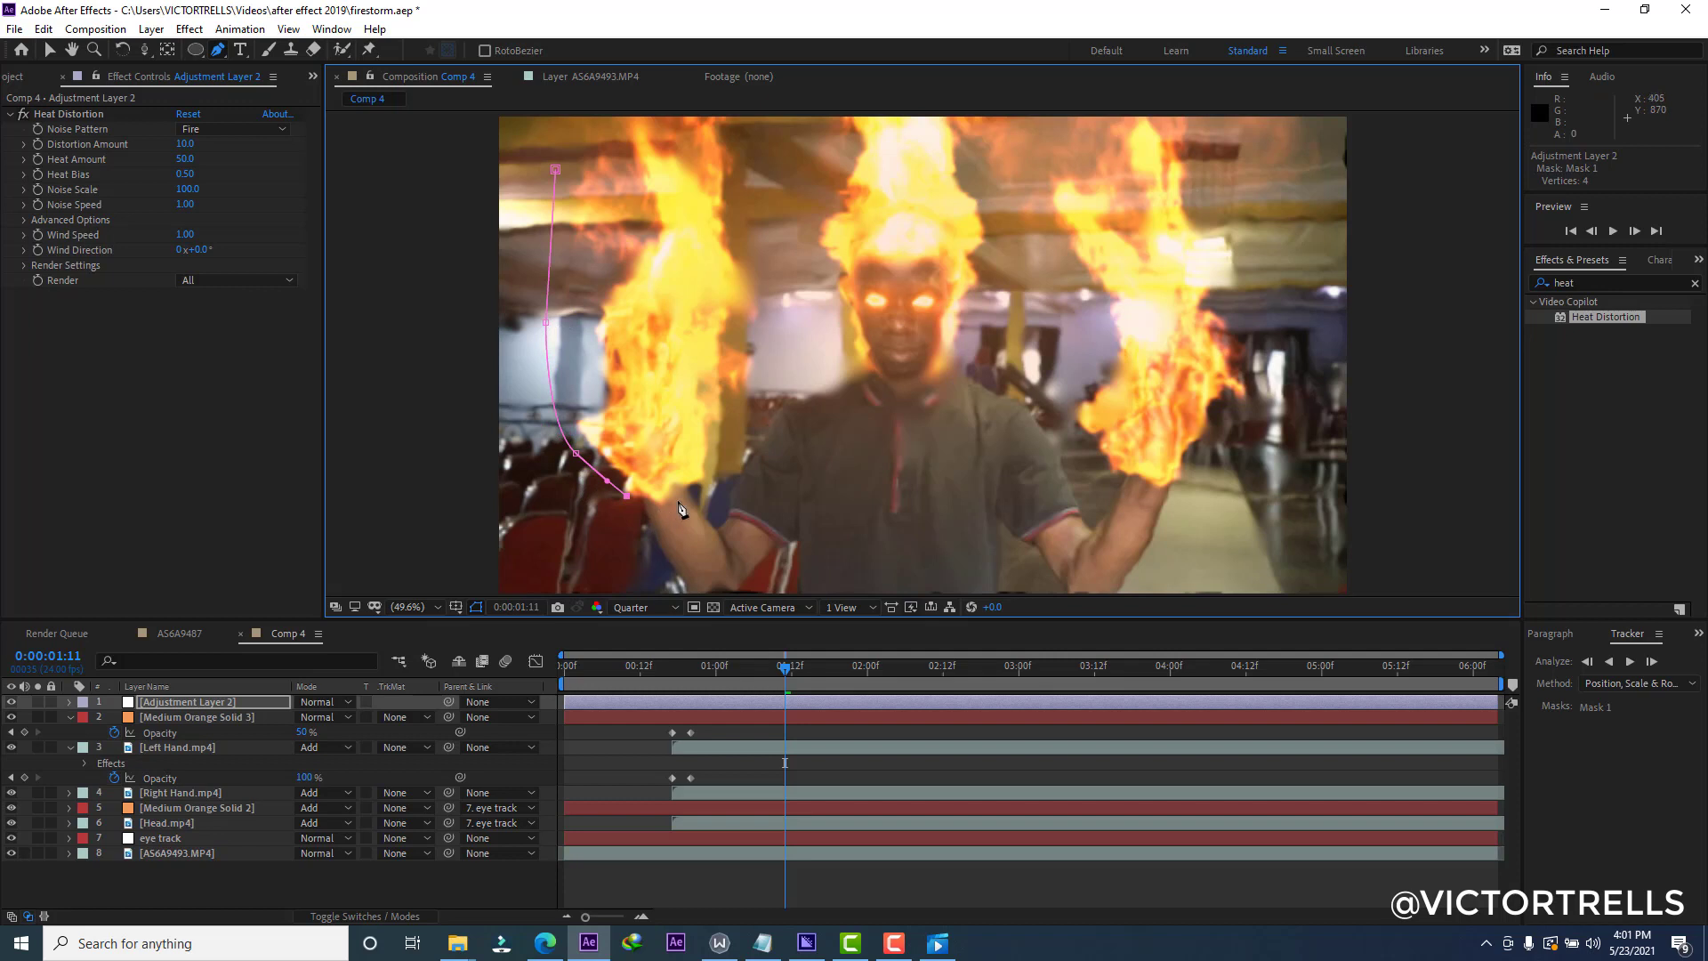
click(747, 352)
click(747, 252)
click(747, 116)
click(555, 89)
click(555, 169)
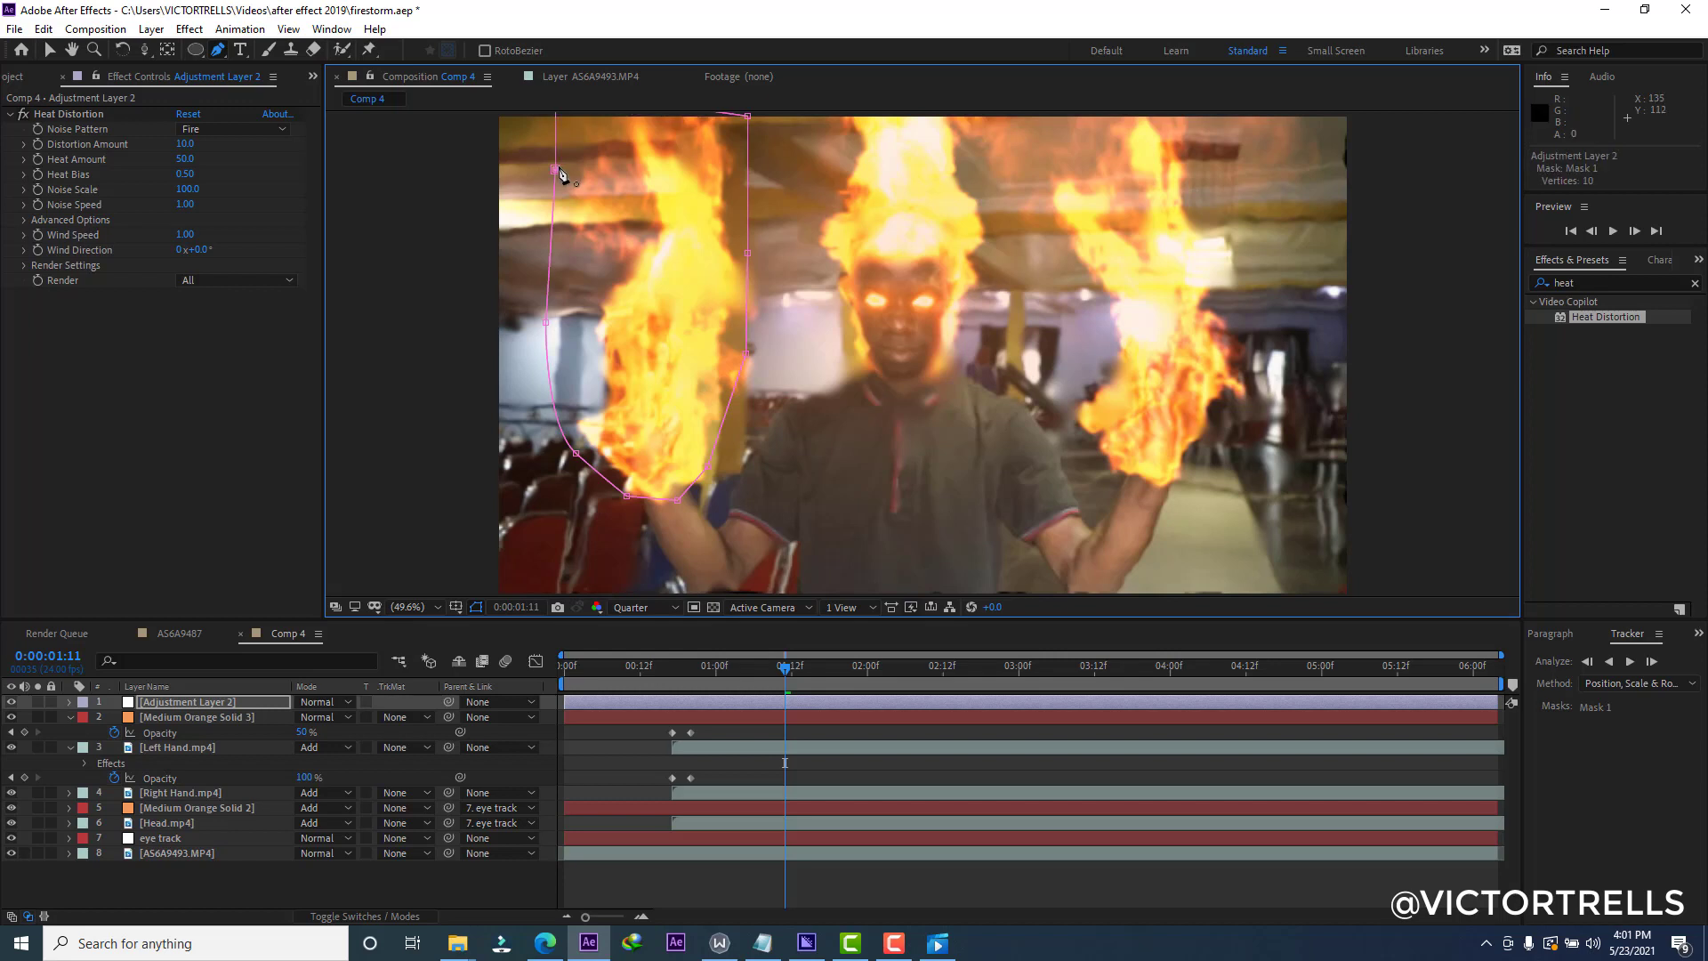
Draw a second closed mask on the adjustment layer around the head flames, cutting out the man's face.
click(821, 120)
click(816, 227)
drag(828, 289, 845, 317)
click(859, 364)
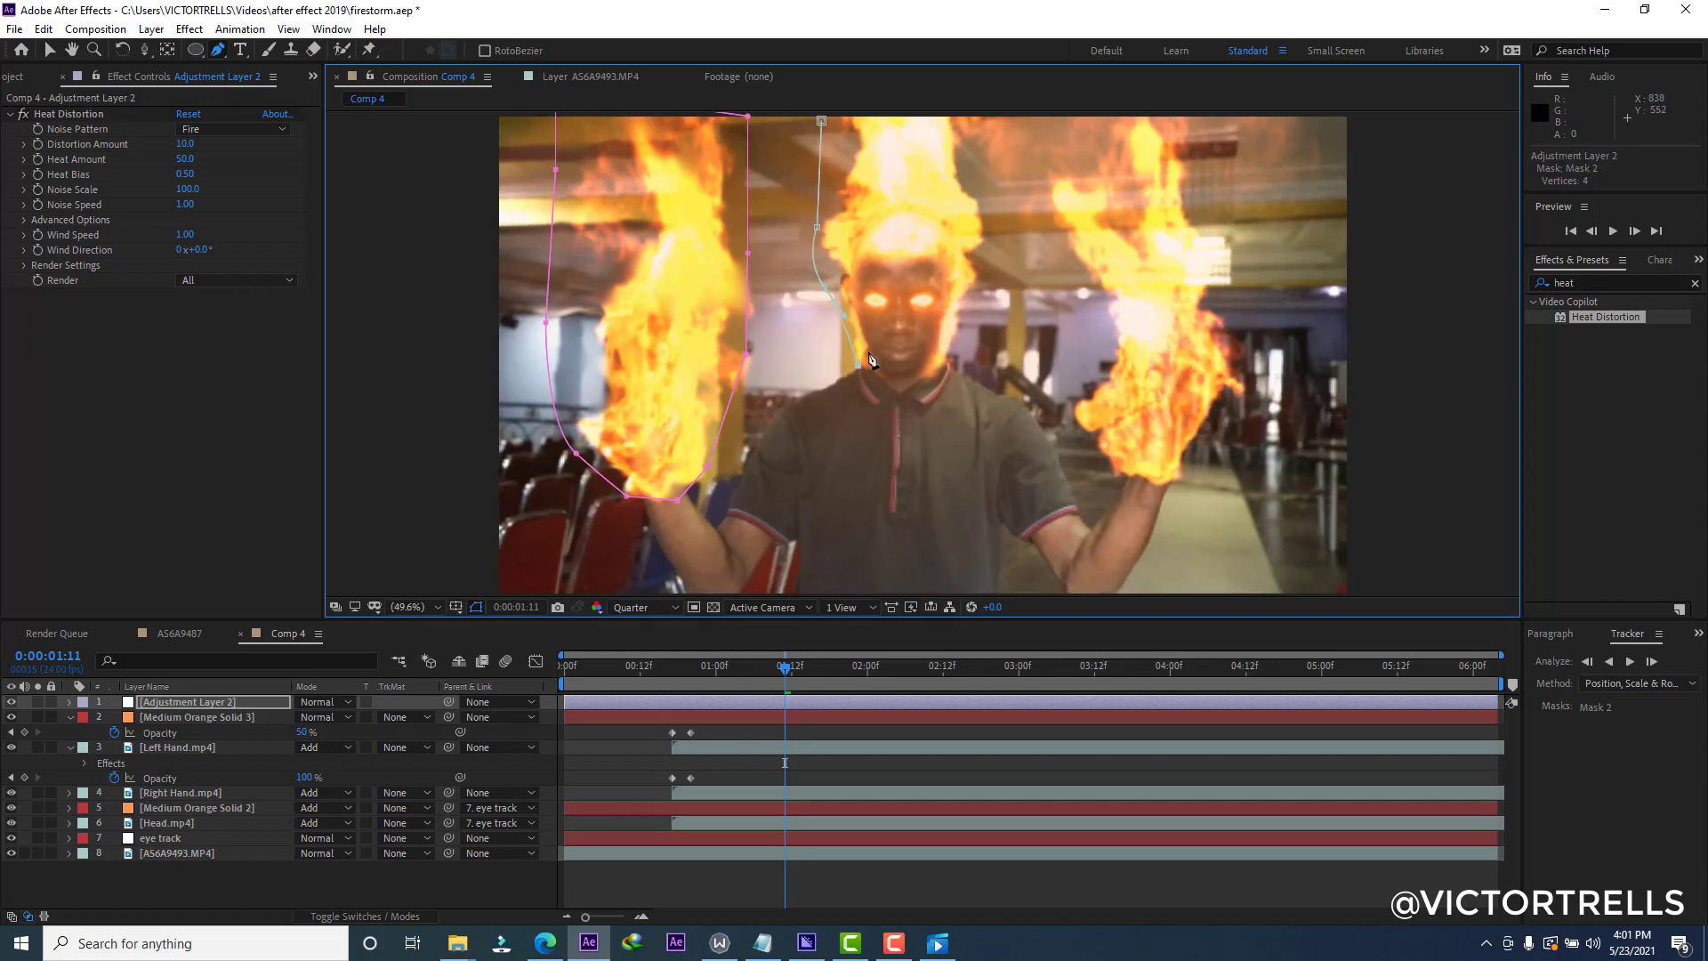
click(857, 257)
click(938, 363)
click(966, 324)
click(975, 208)
drag(980, 119, 985, 85)
click(821, 120)
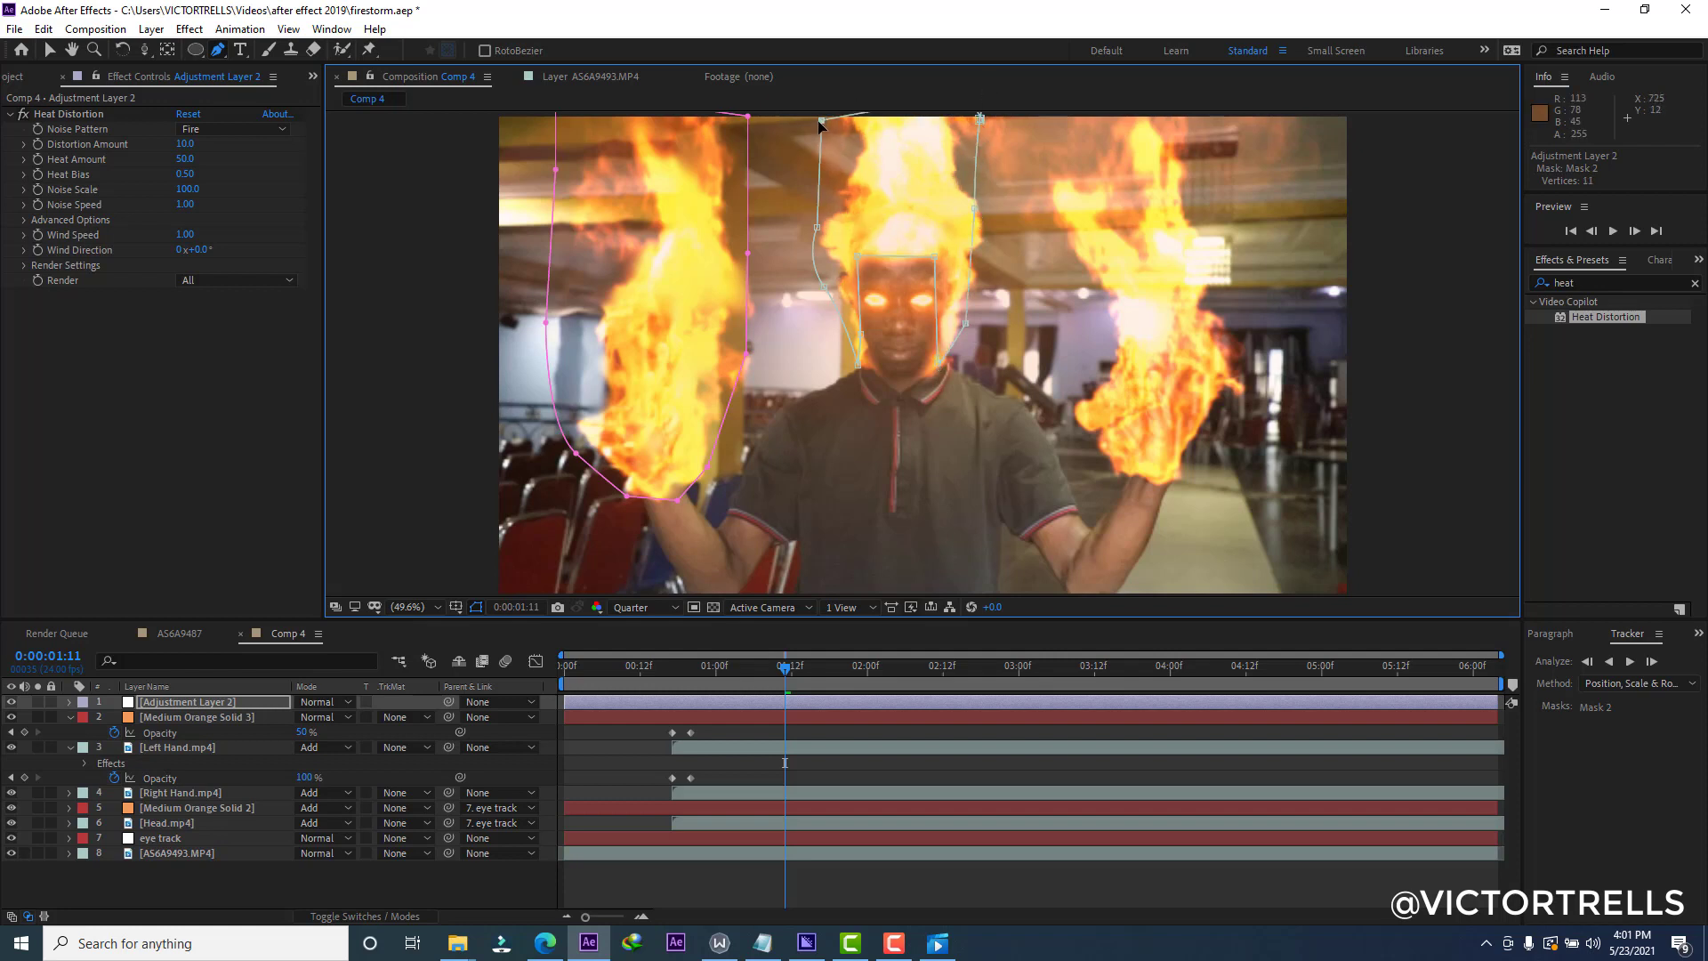
Draw a third closed mask on the adjustment layer around the flames on the man's left hand.
click(1068, 212)
click(1114, 322)
drag(1084, 389, 1089, 436)
click(1118, 481)
click(1185, 480)
click(1238, 364)
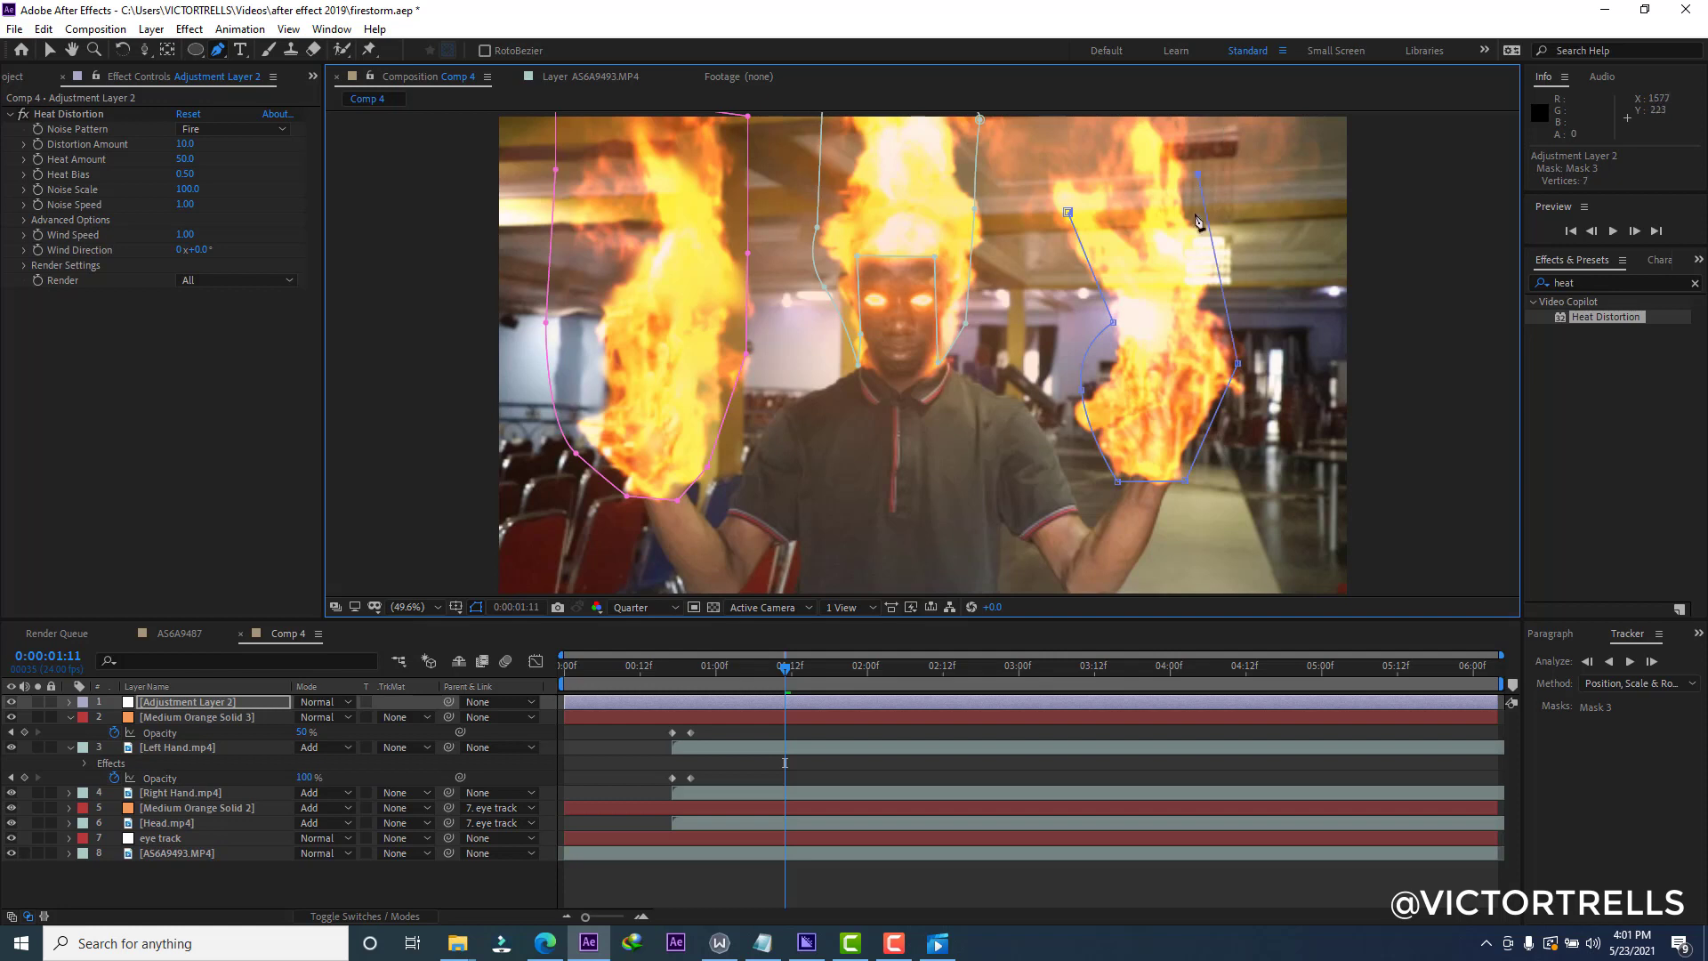
click(1223, 165)
click(1230, 112)
click(1049, 115)
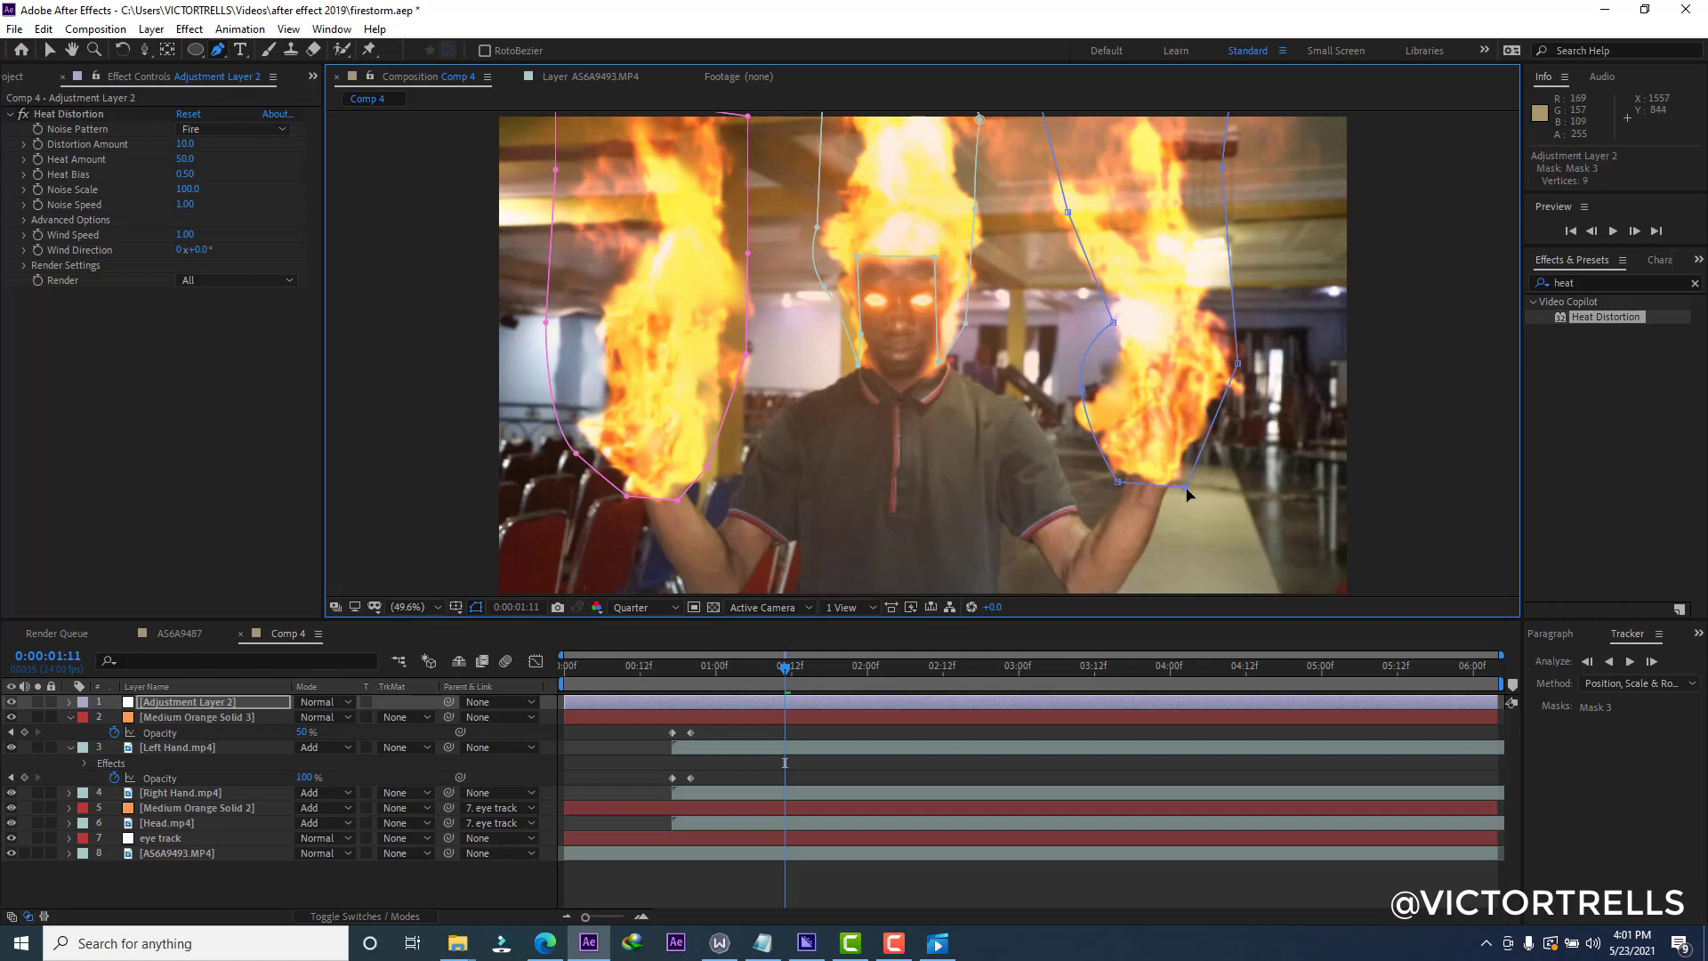
Feather the adjustment layer's masks: Mask 1 by 47 pixels, Mask 2 by 43 pixels and Mask 3 by 44 pixels.
key(f)
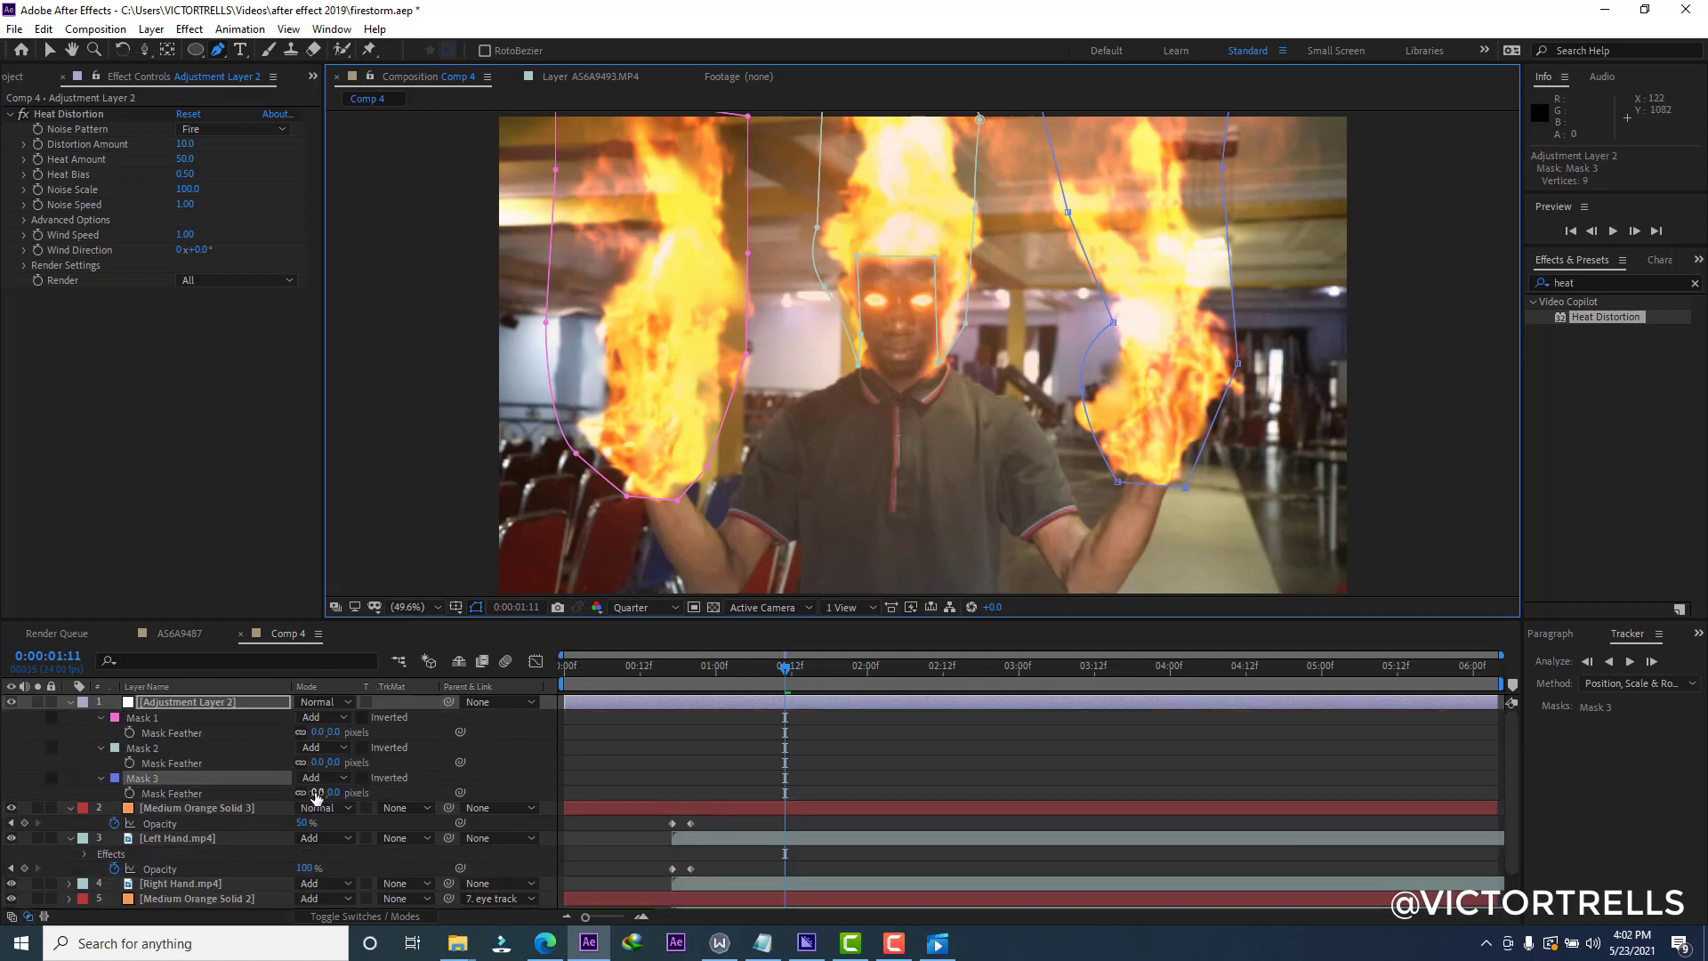
drag(317, 795, 353, 731)
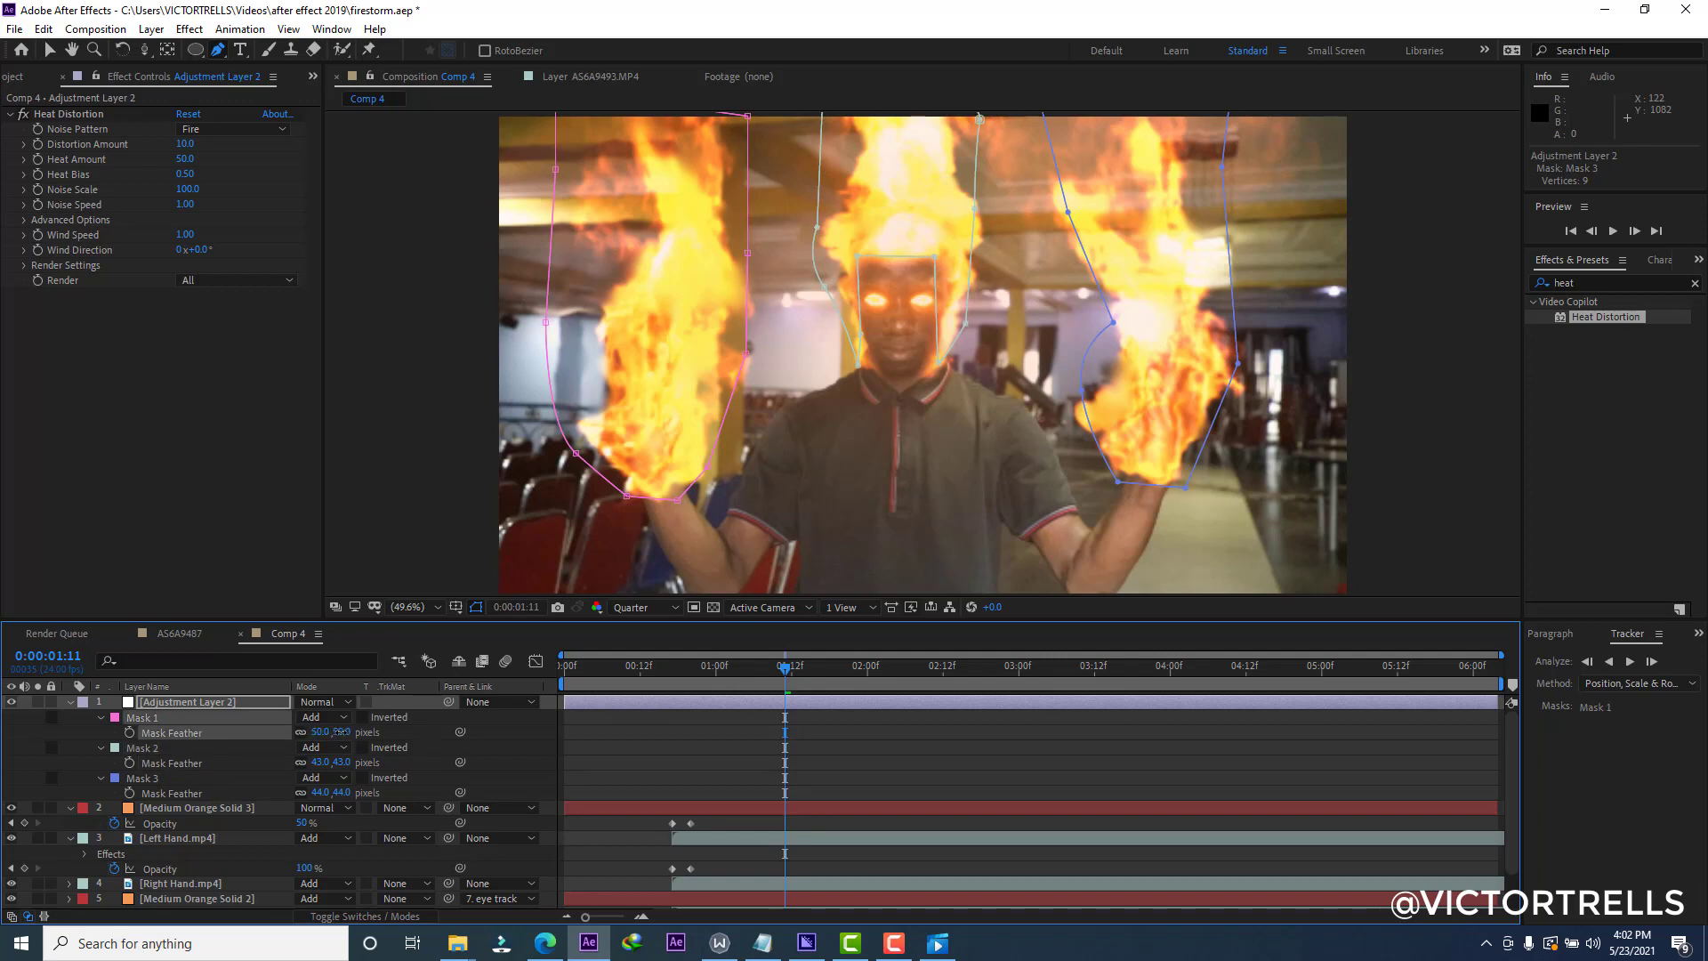
click(841, 740)
Keyframe the heat distortion layer's opacity at 100% on 0:00:00:20 and 0% on 0:00:00:17, and shift both keyframes to span 0:00:00:19 to 0:00:00:22.
drag(788, 671, 687, 668)
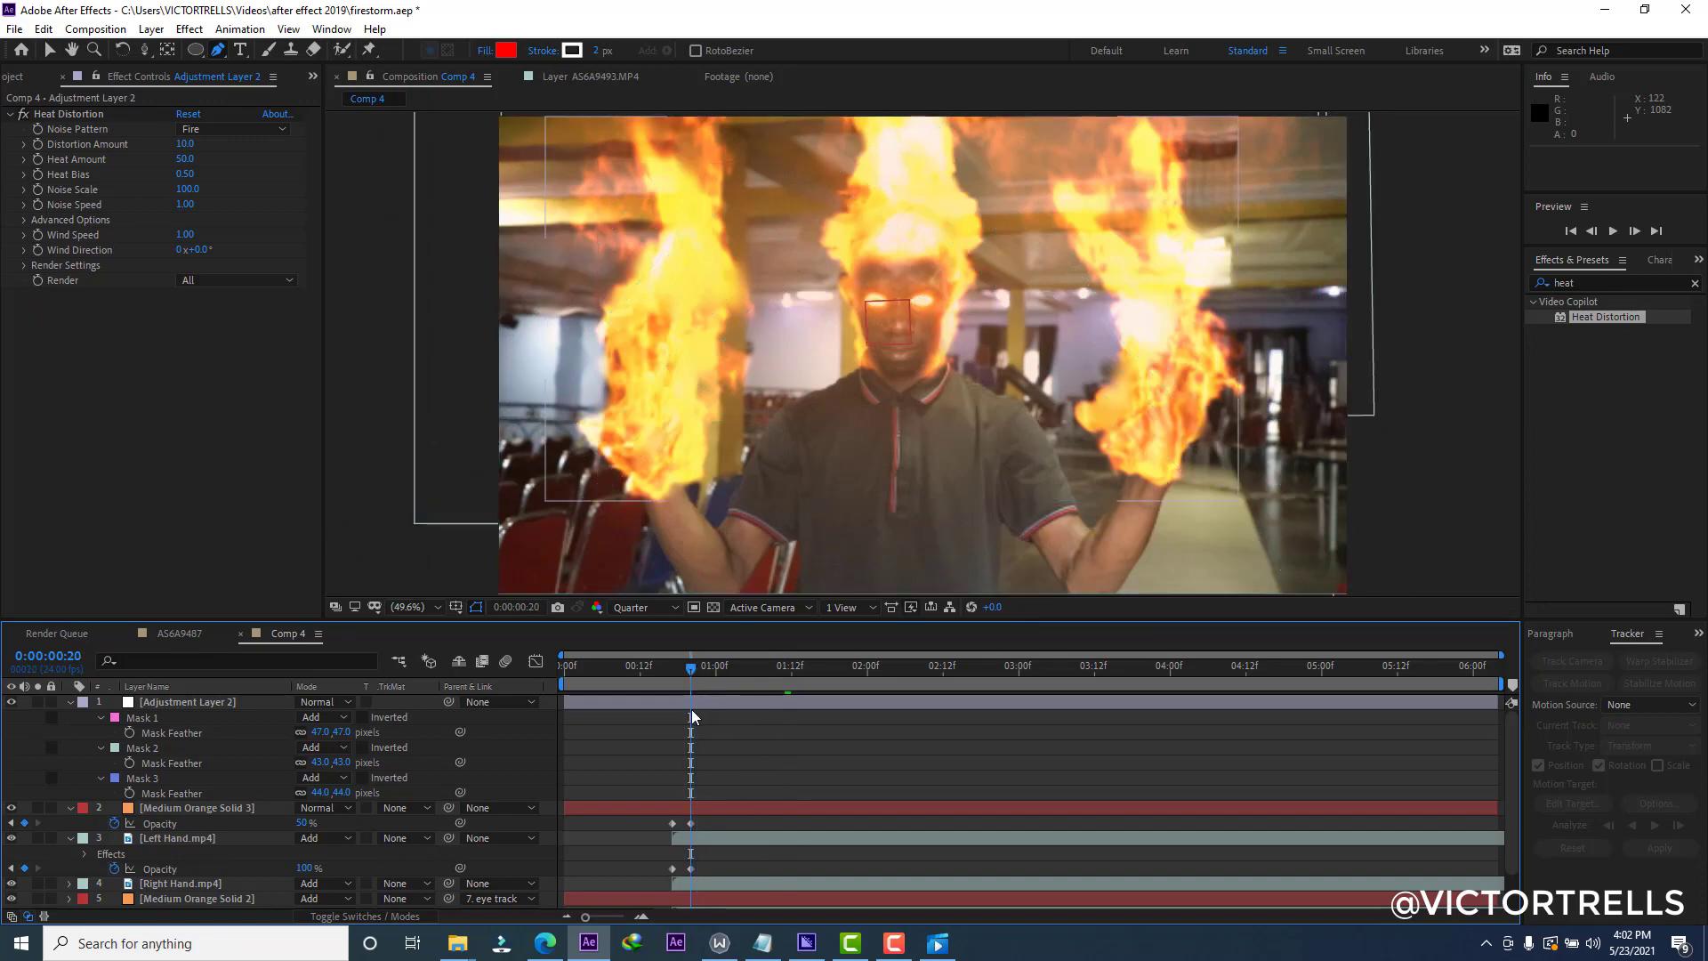
click(694, 710)
key(t)
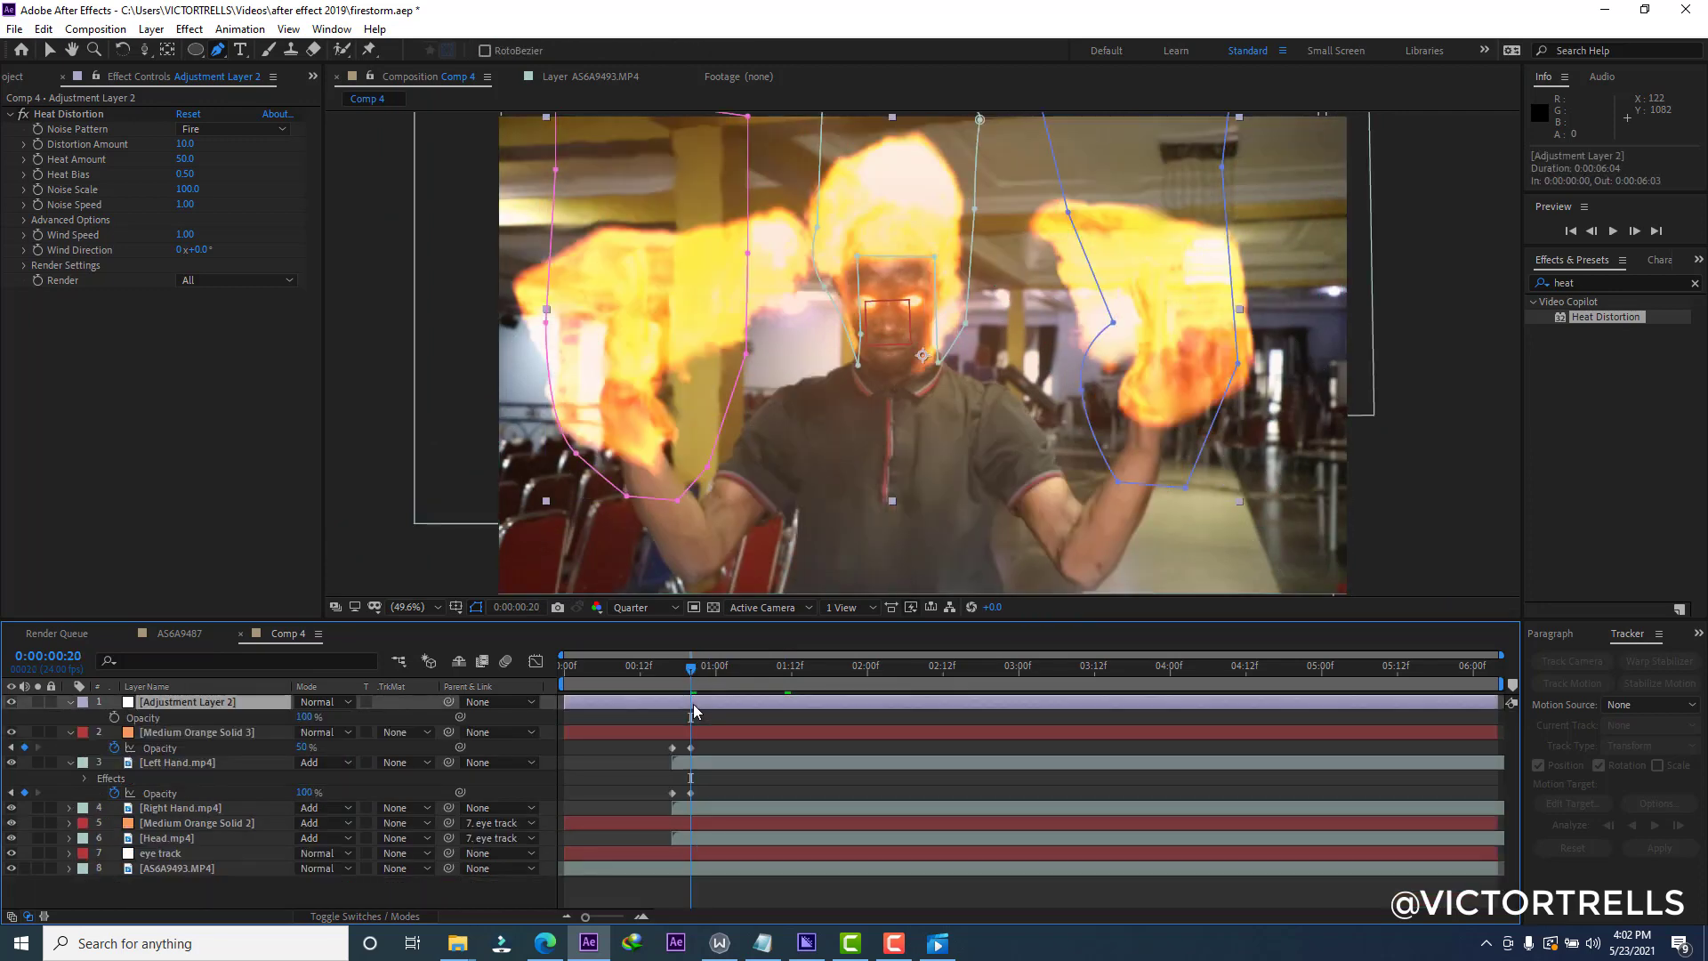
click(115, 718)
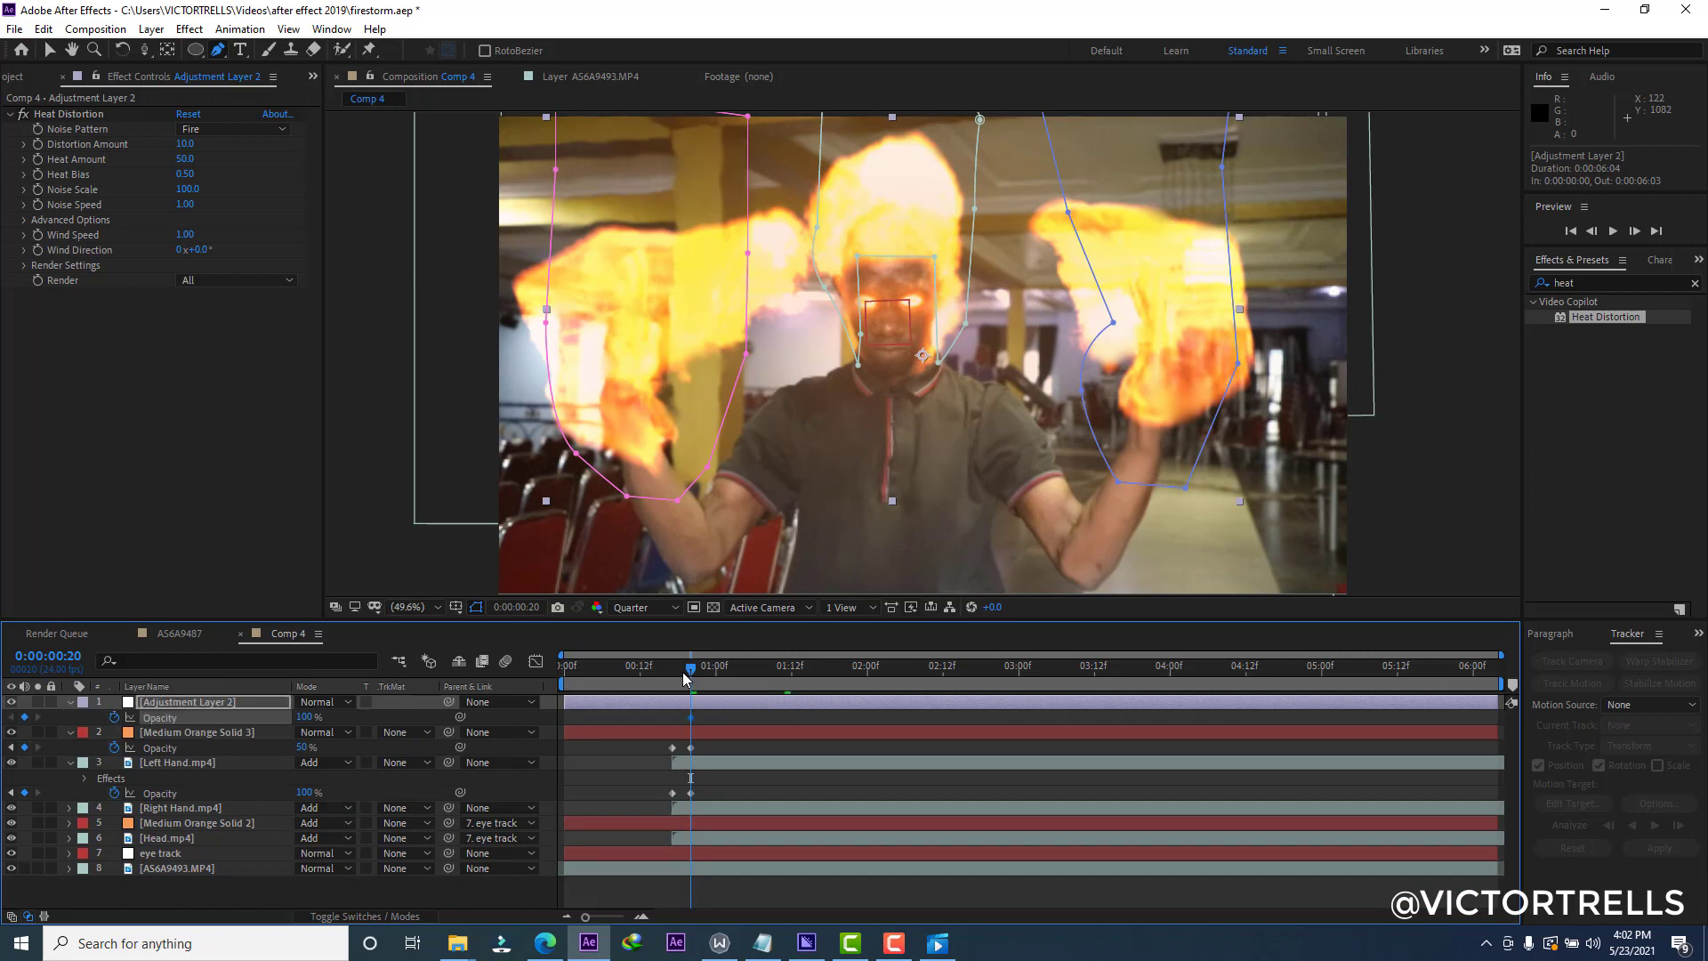
drag(690, 676, 673, 679)
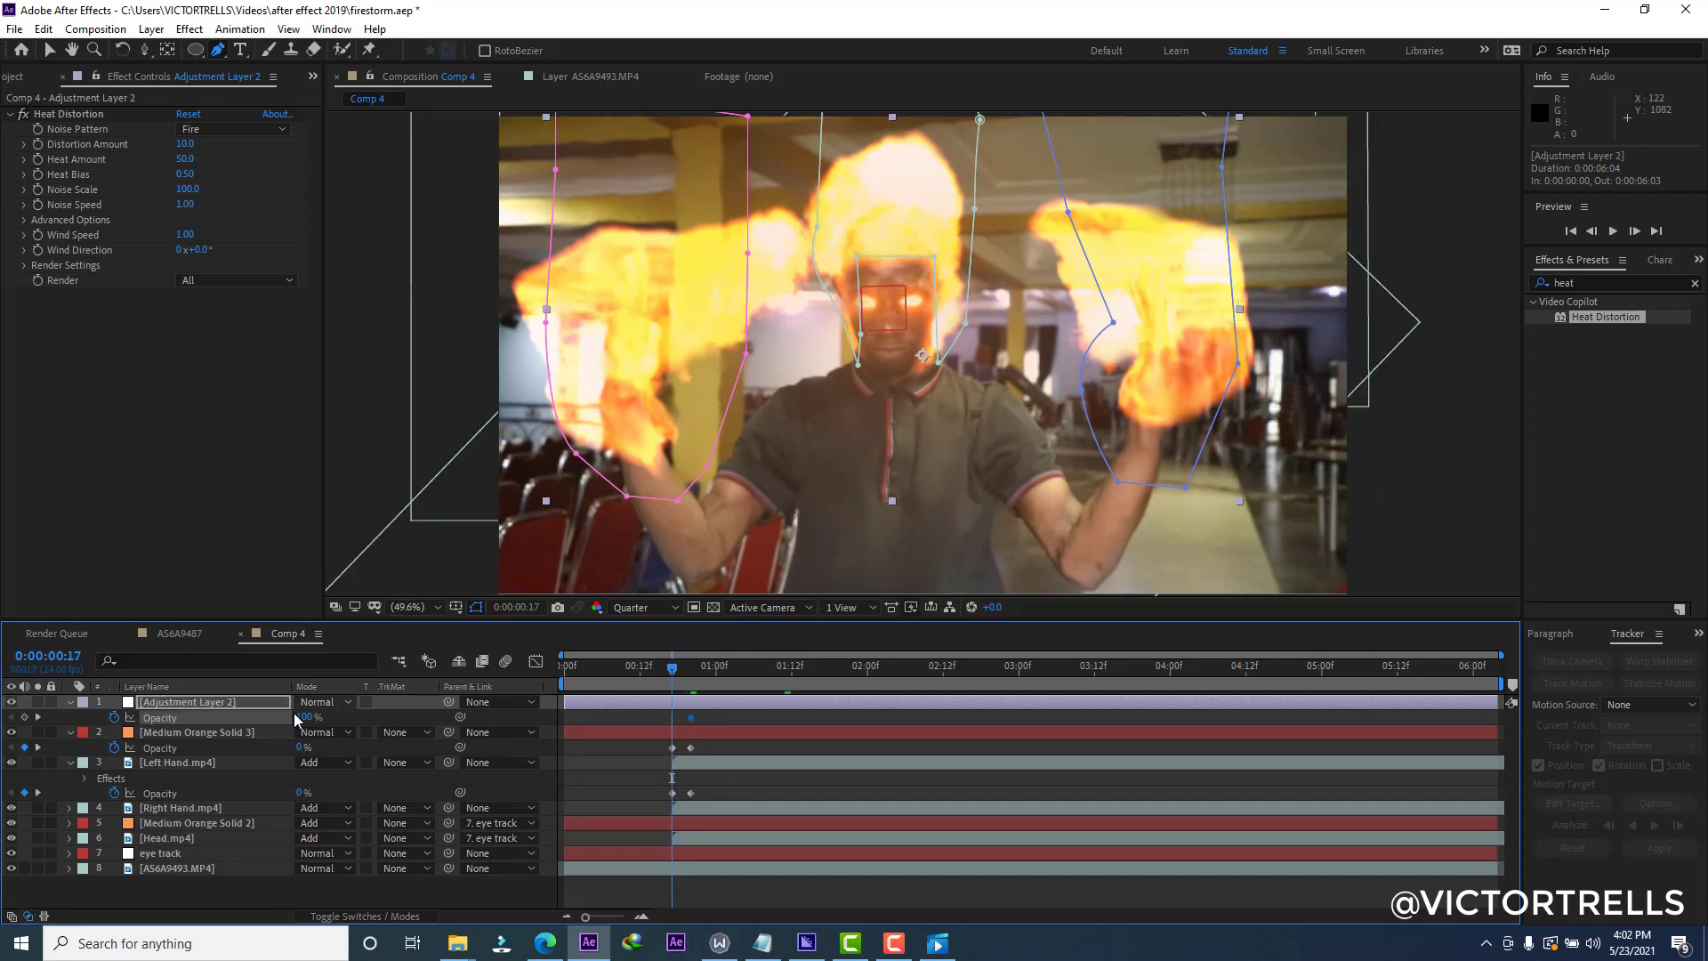
drag(306, 718, 109, 717)
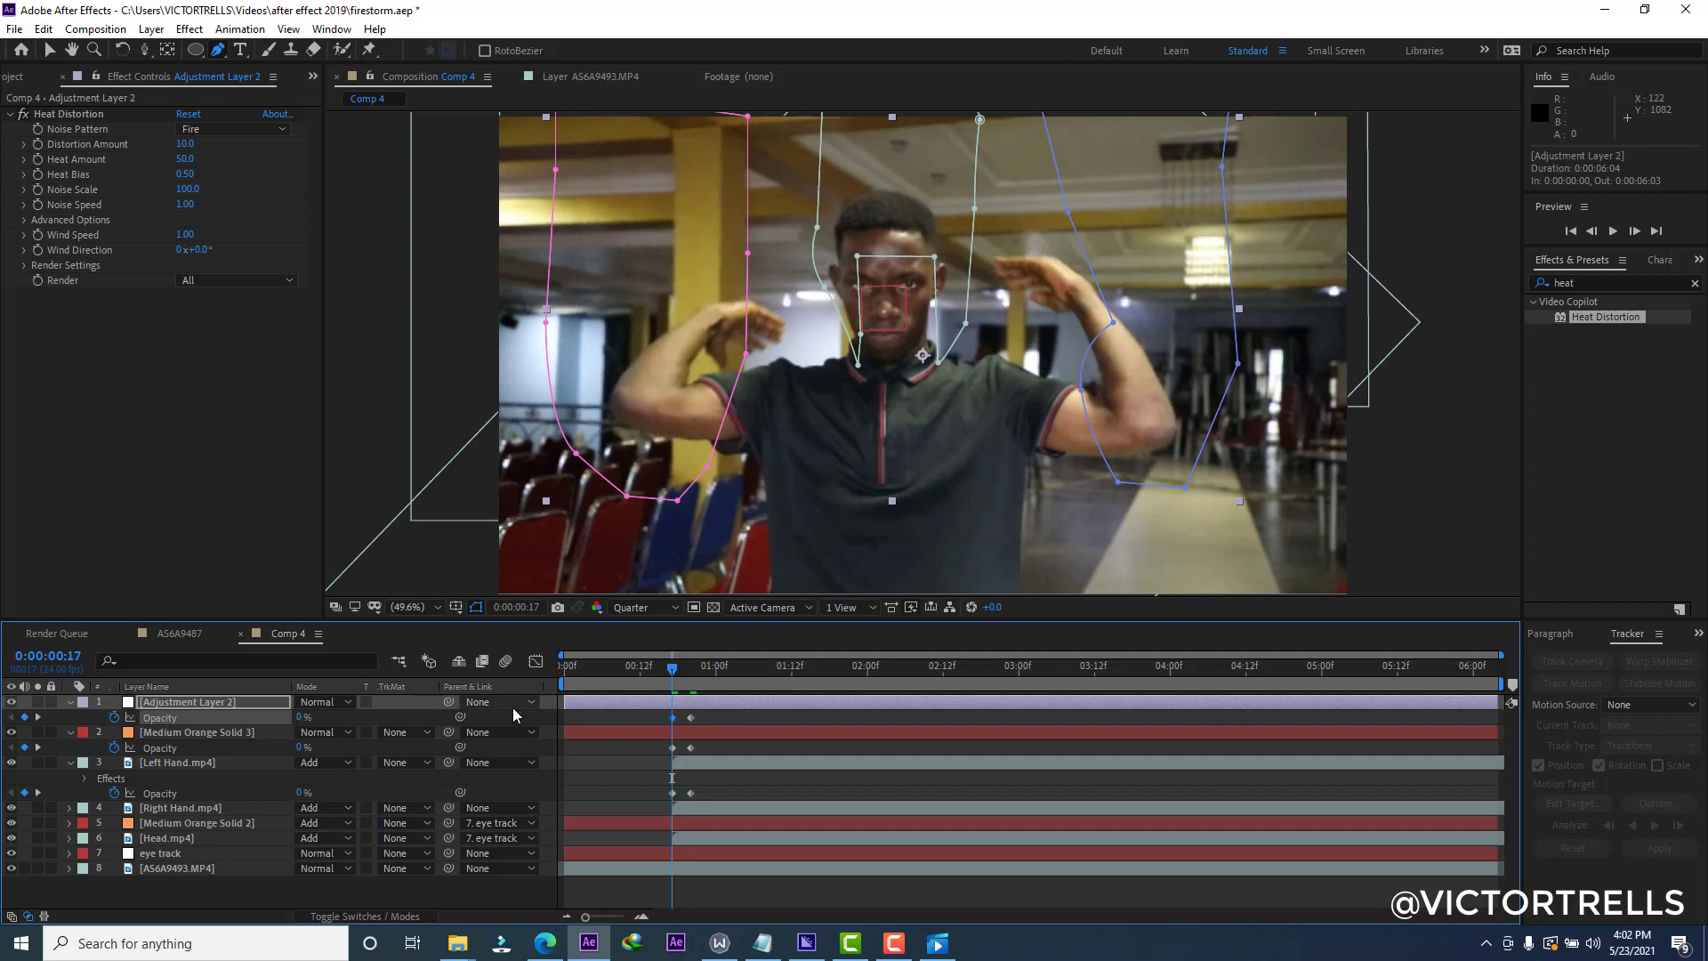
click(691, 718)
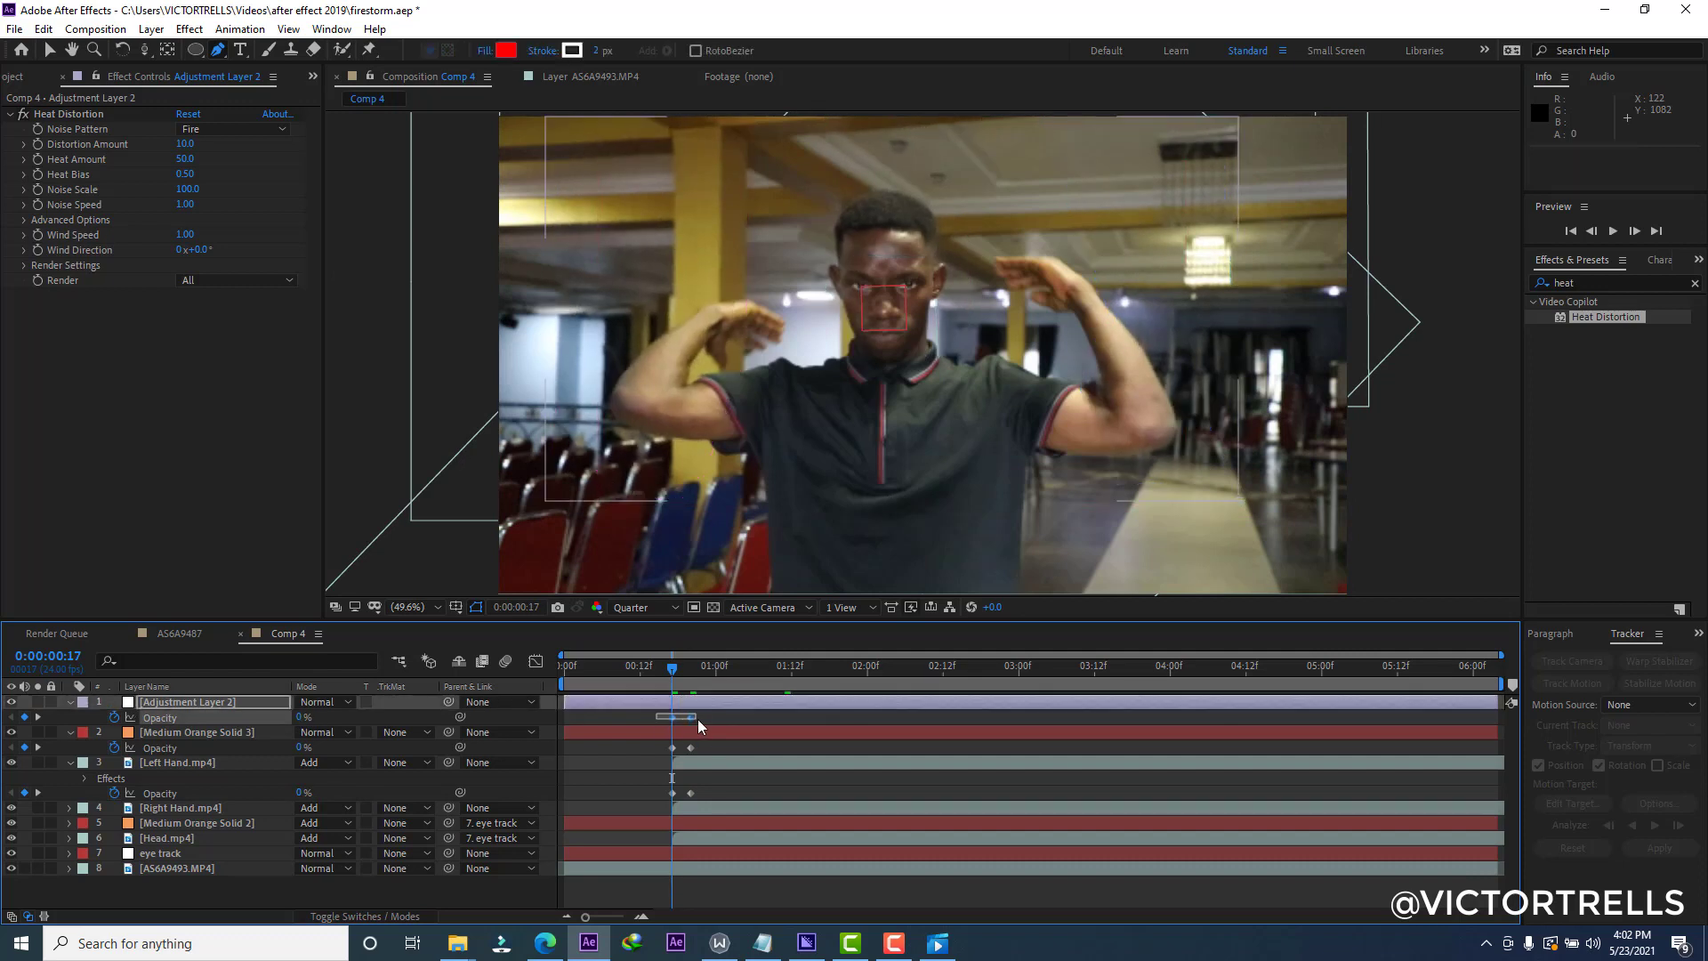
drag(692, 718, 703, 723)
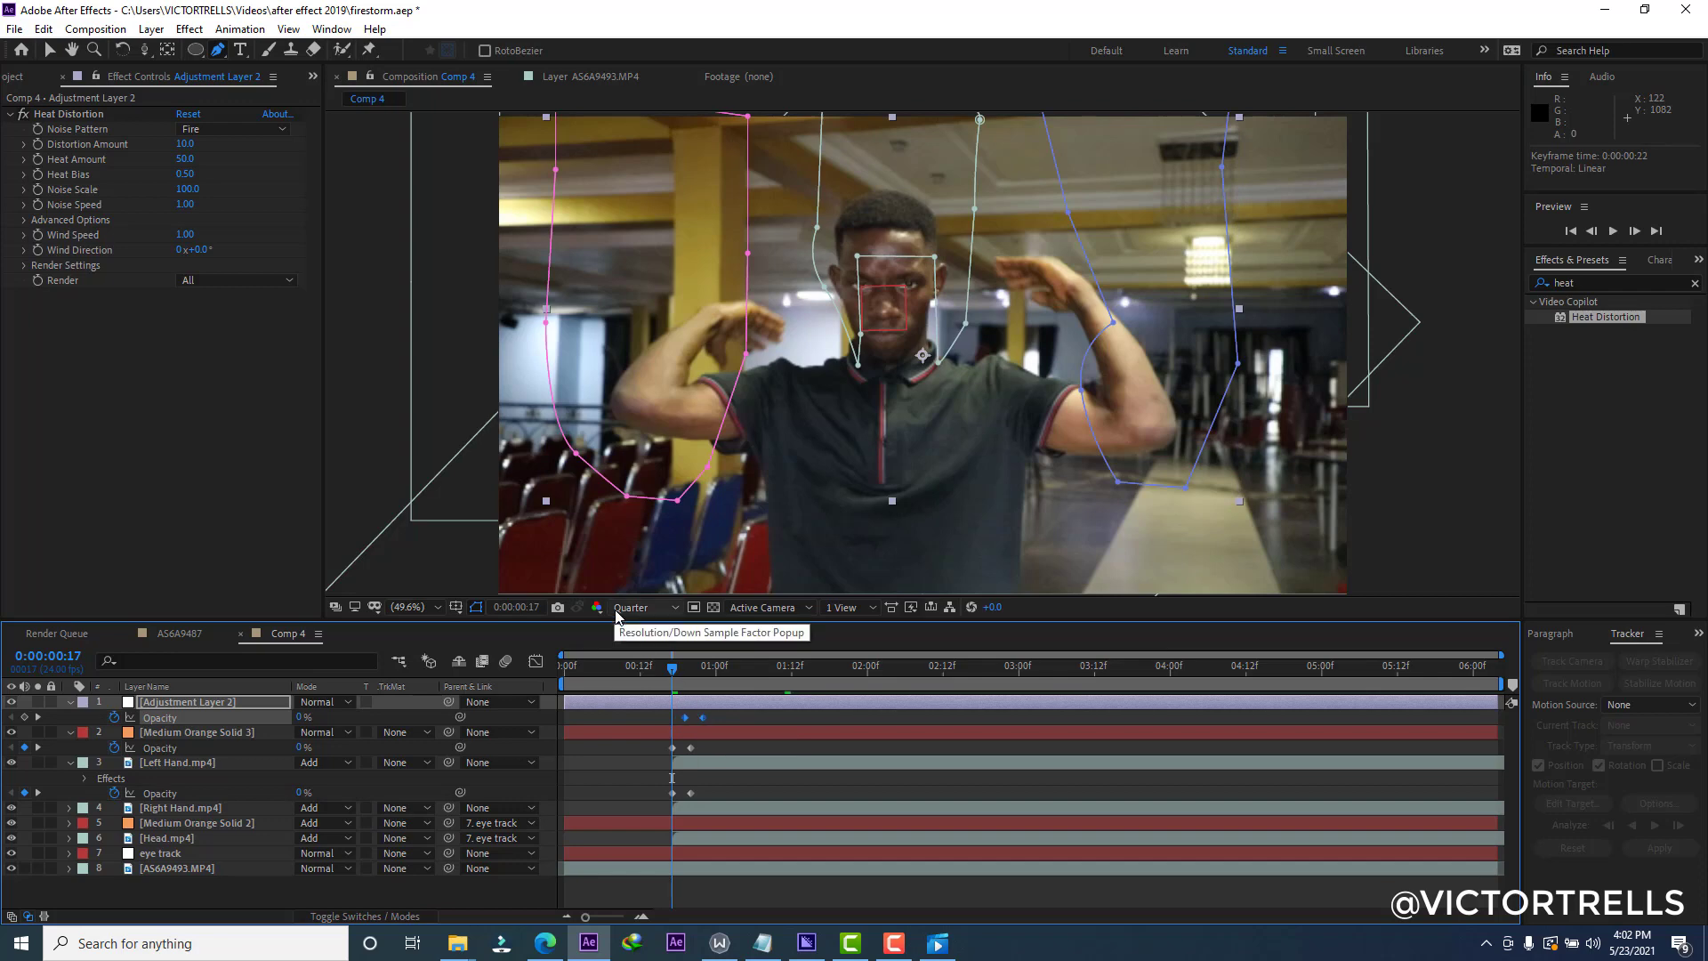
Play back the fire section with the heat distortion on and examine a frame at 0:00:02:03.
key(space)
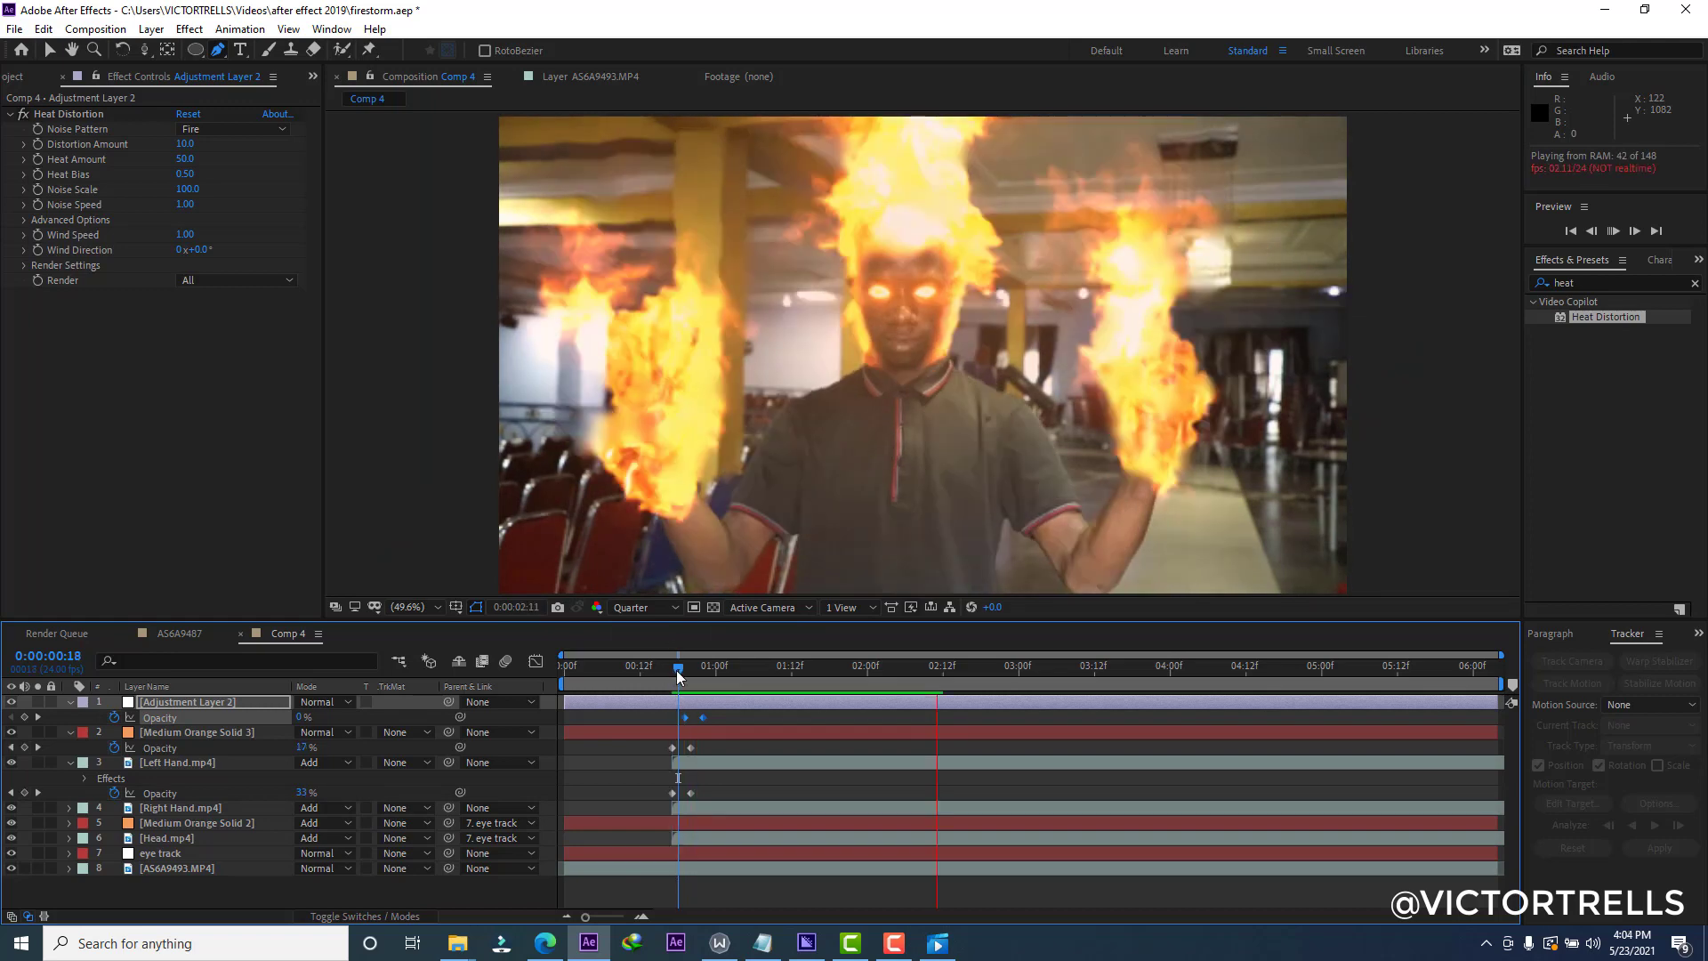
click(675, 670)
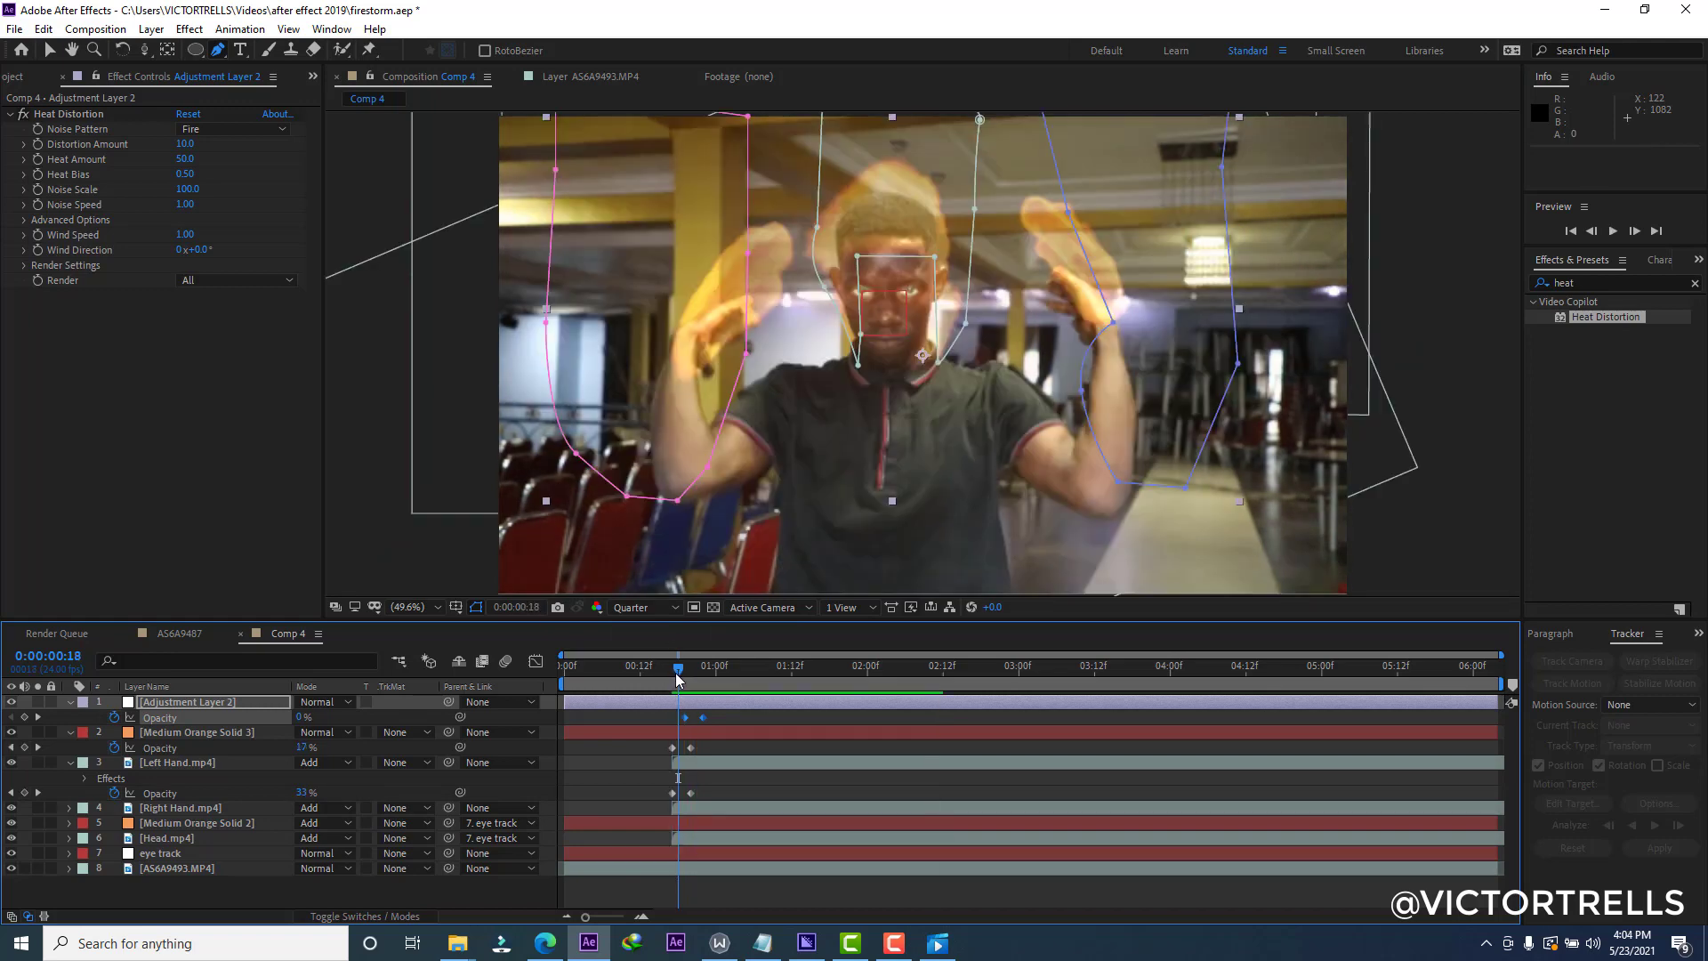
key(space)
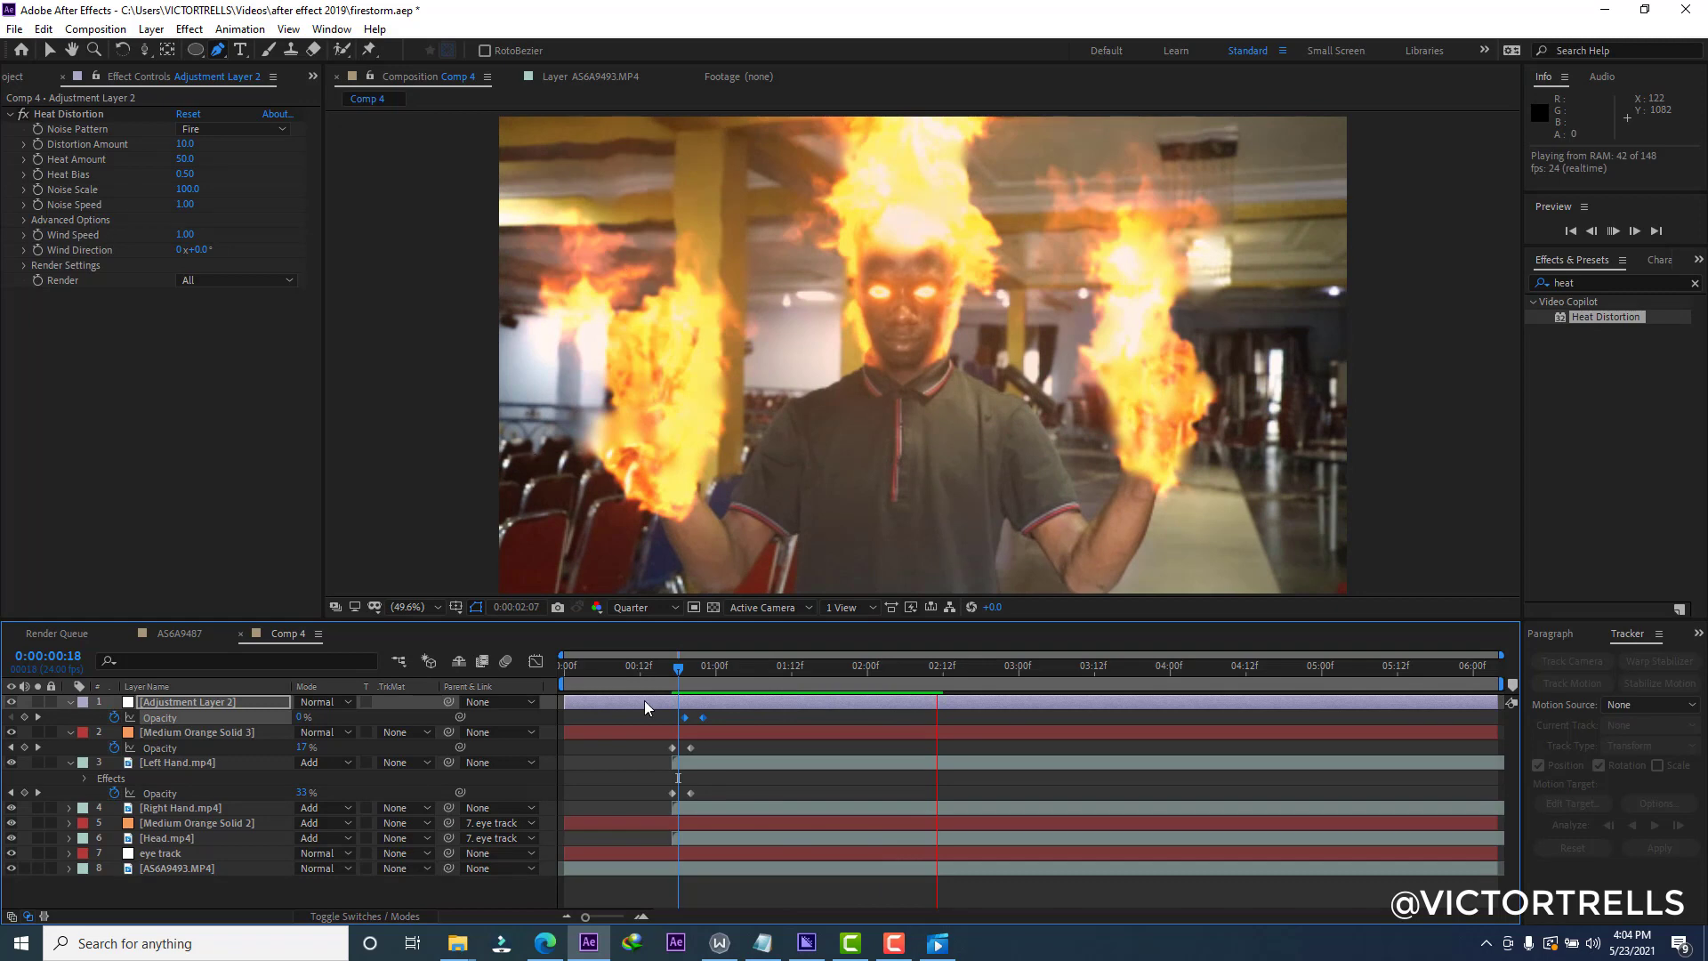
drag(680, 676, 710, 681)
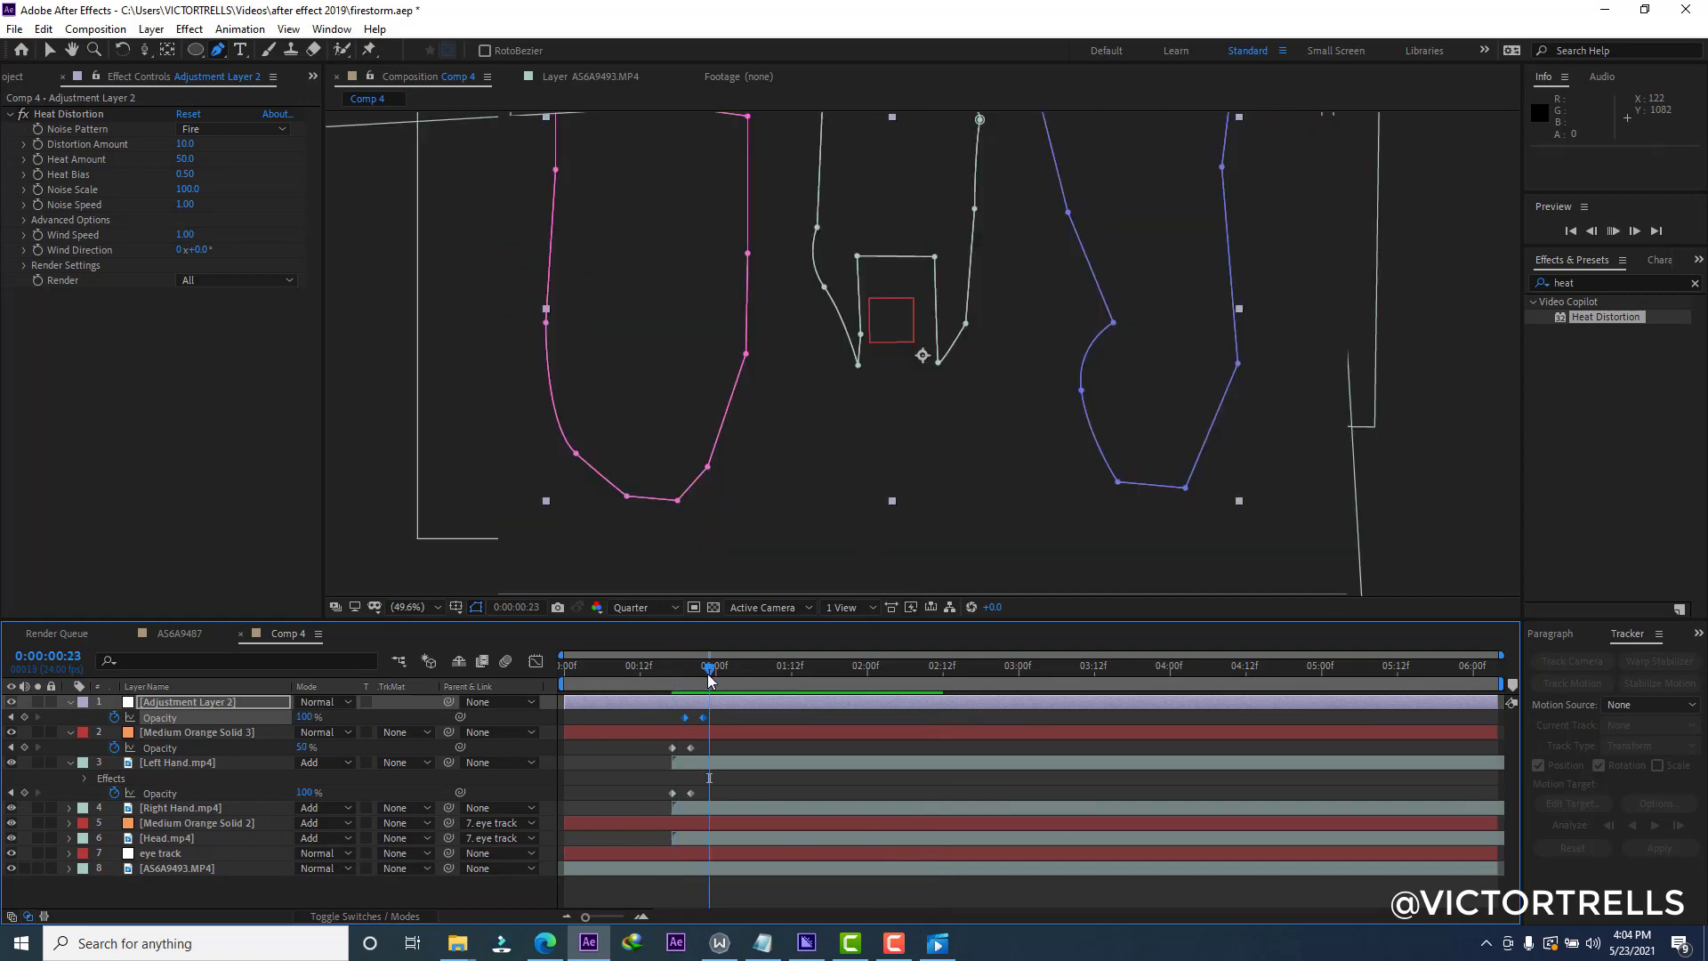
key(space)
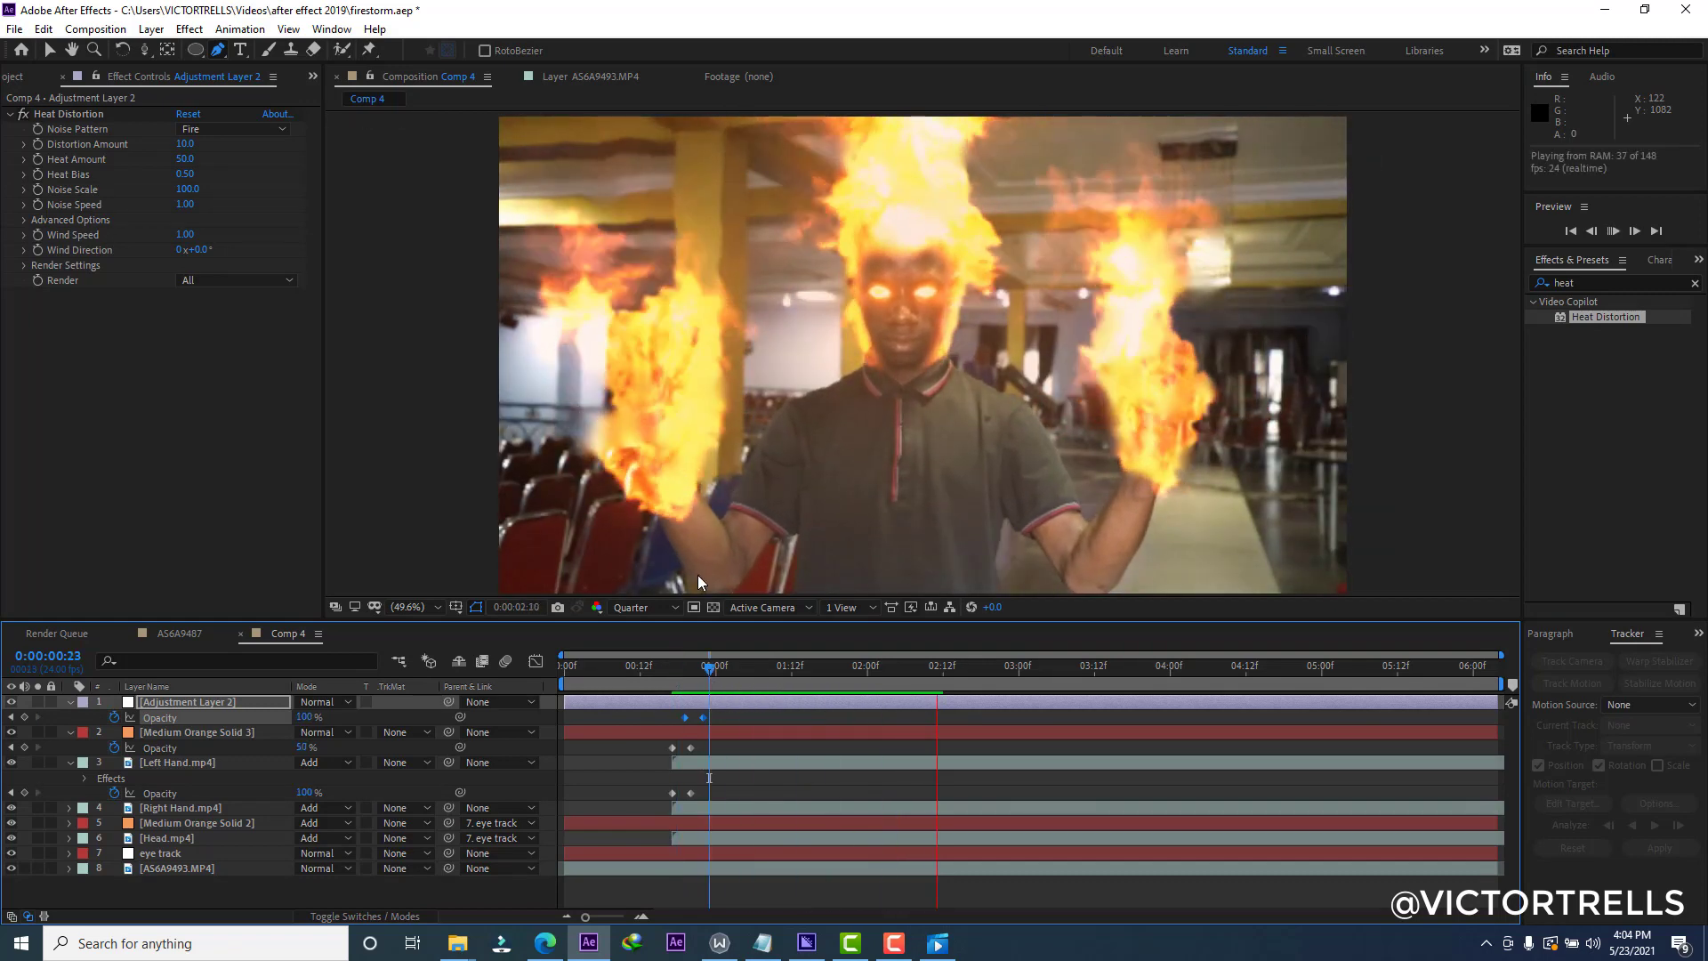
drag(708, 671, 884, 685)
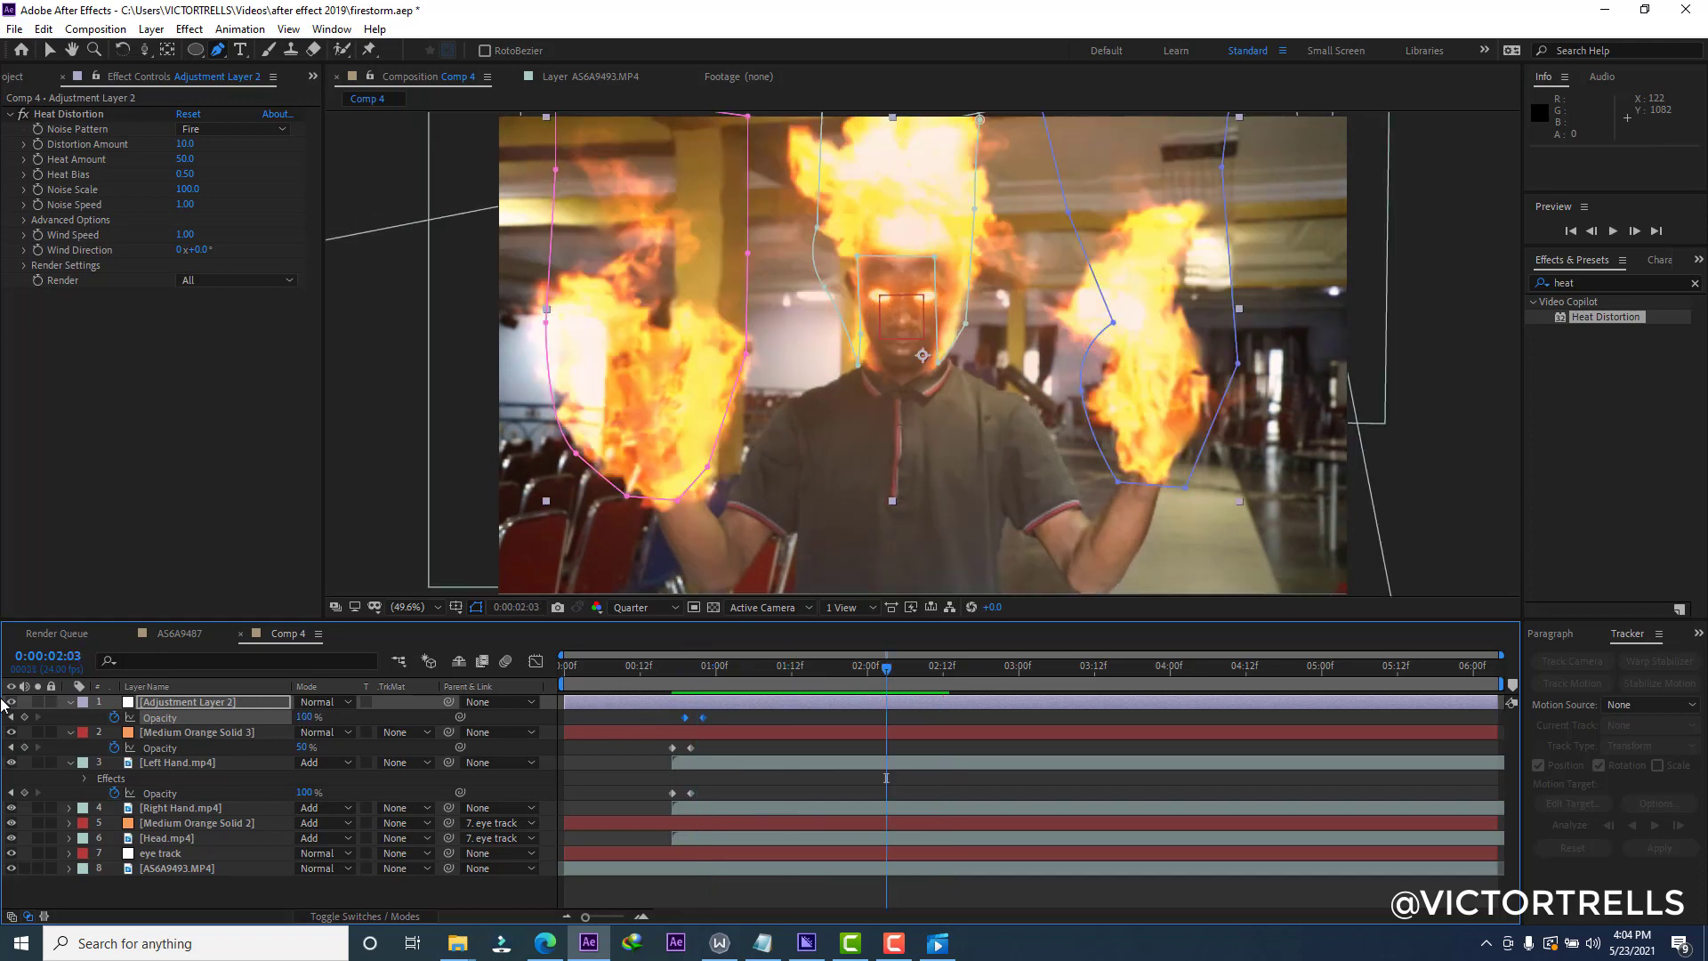
Compare playback of the fire section with the heat distortion layer hidden and shown.
click(11, 703)
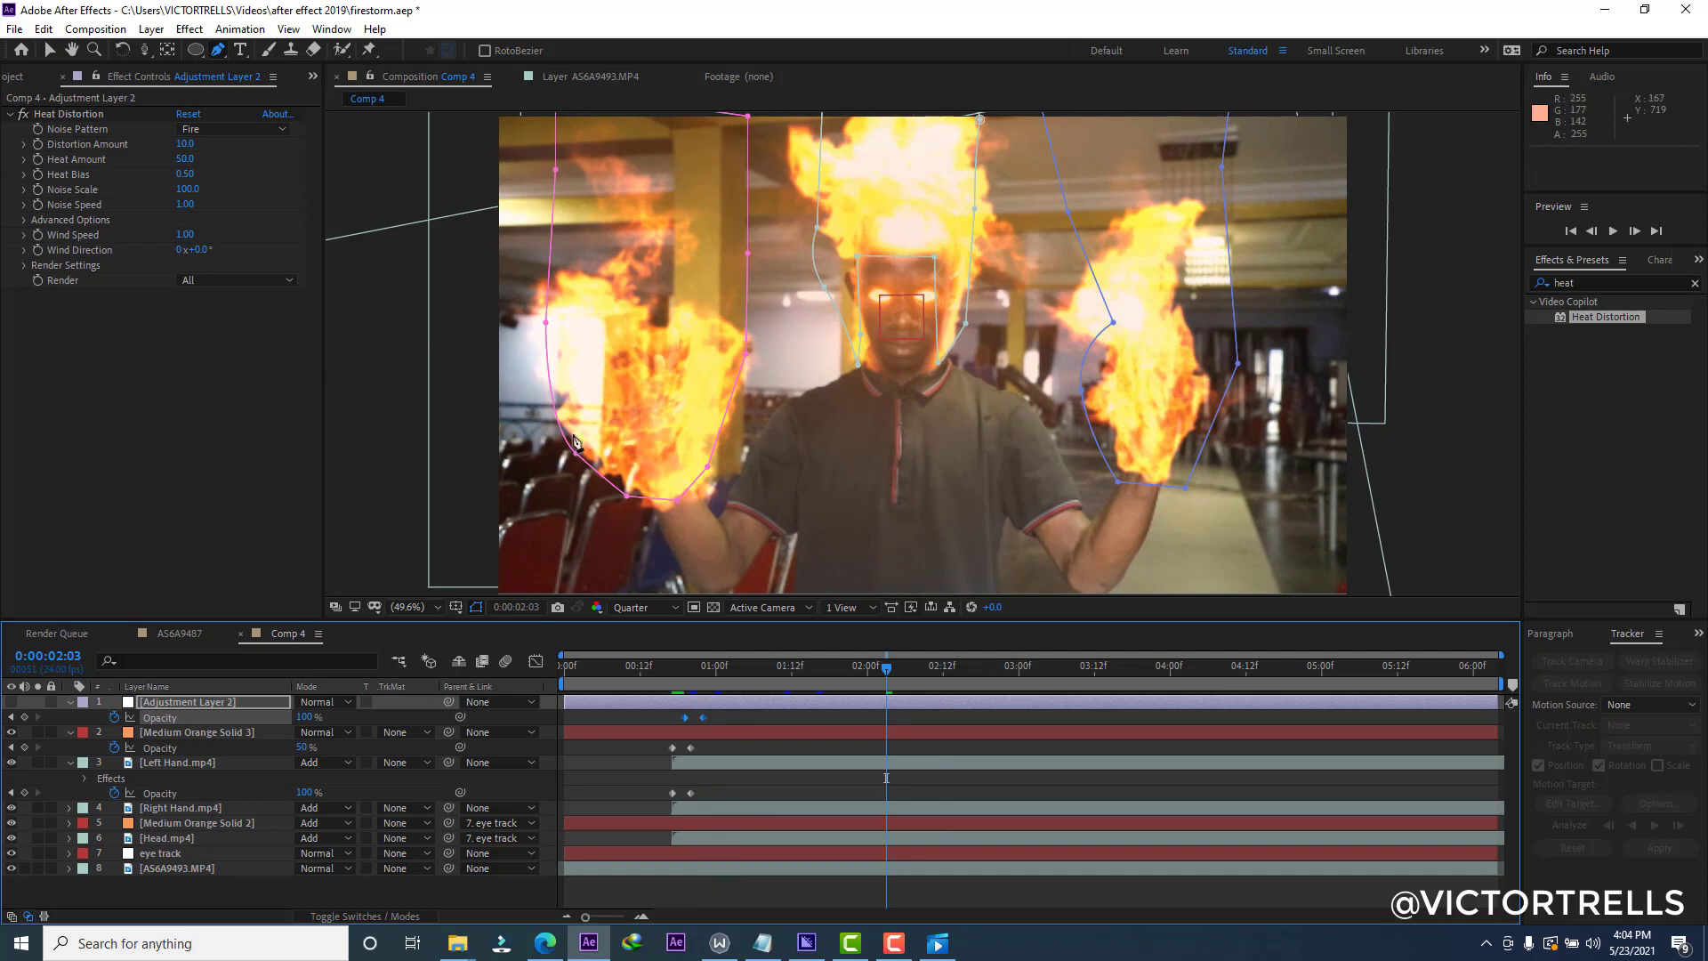
click(680, 678)
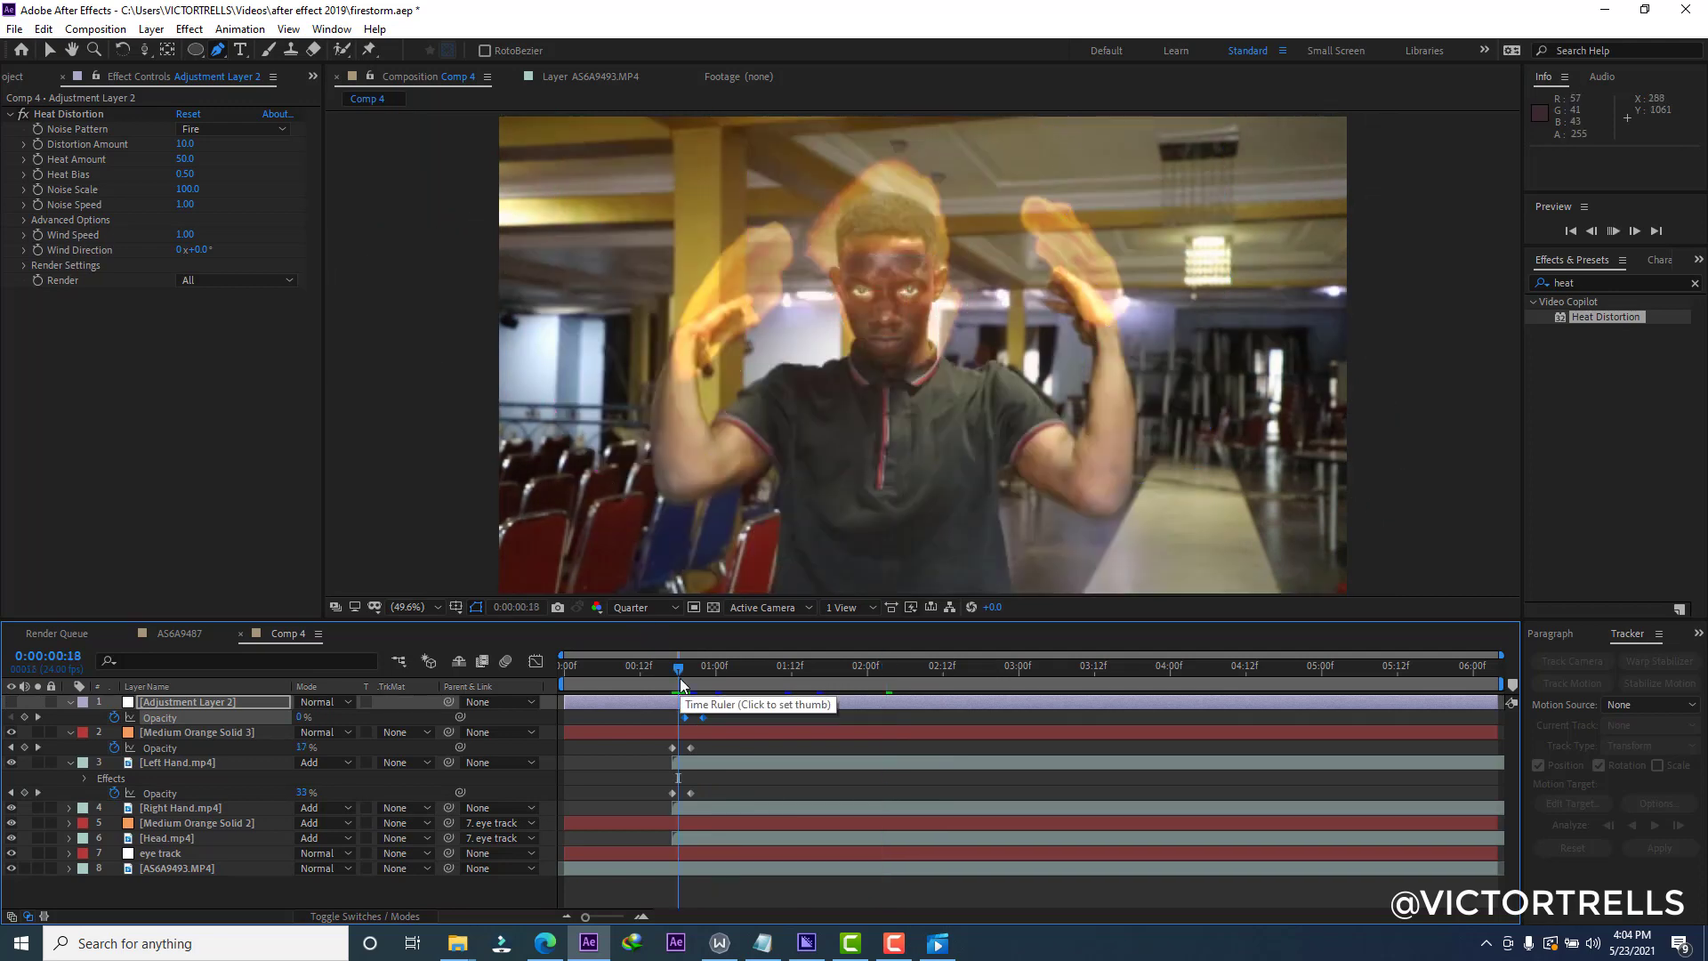
key(space)
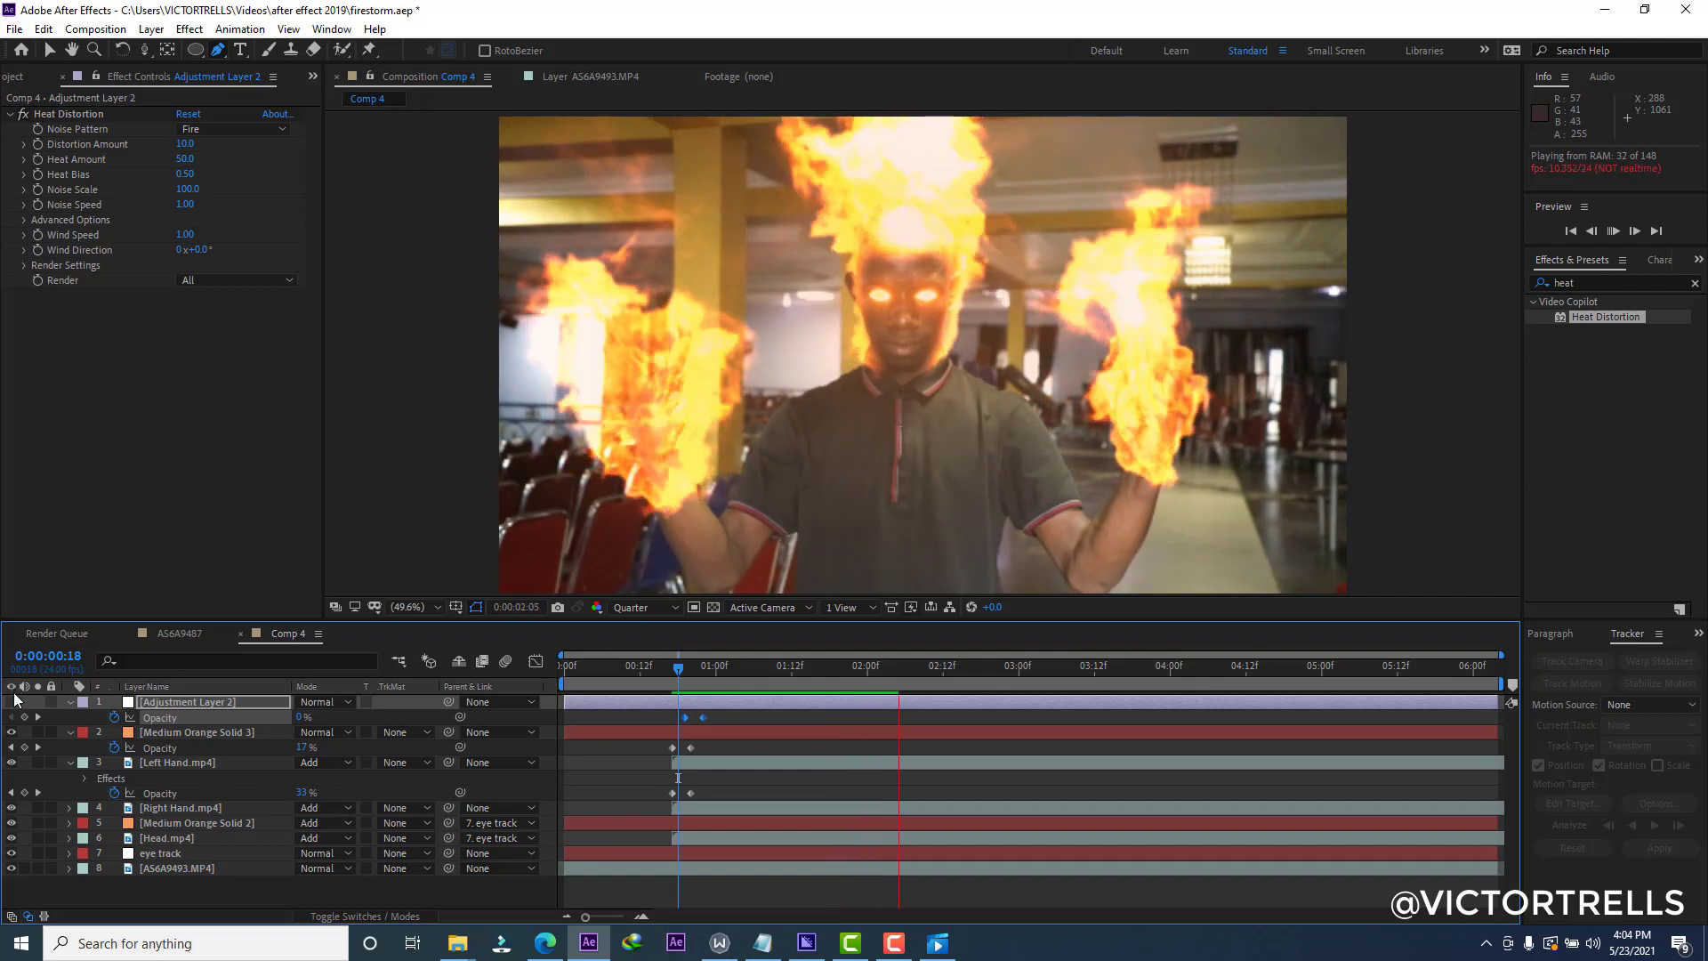
key(space)
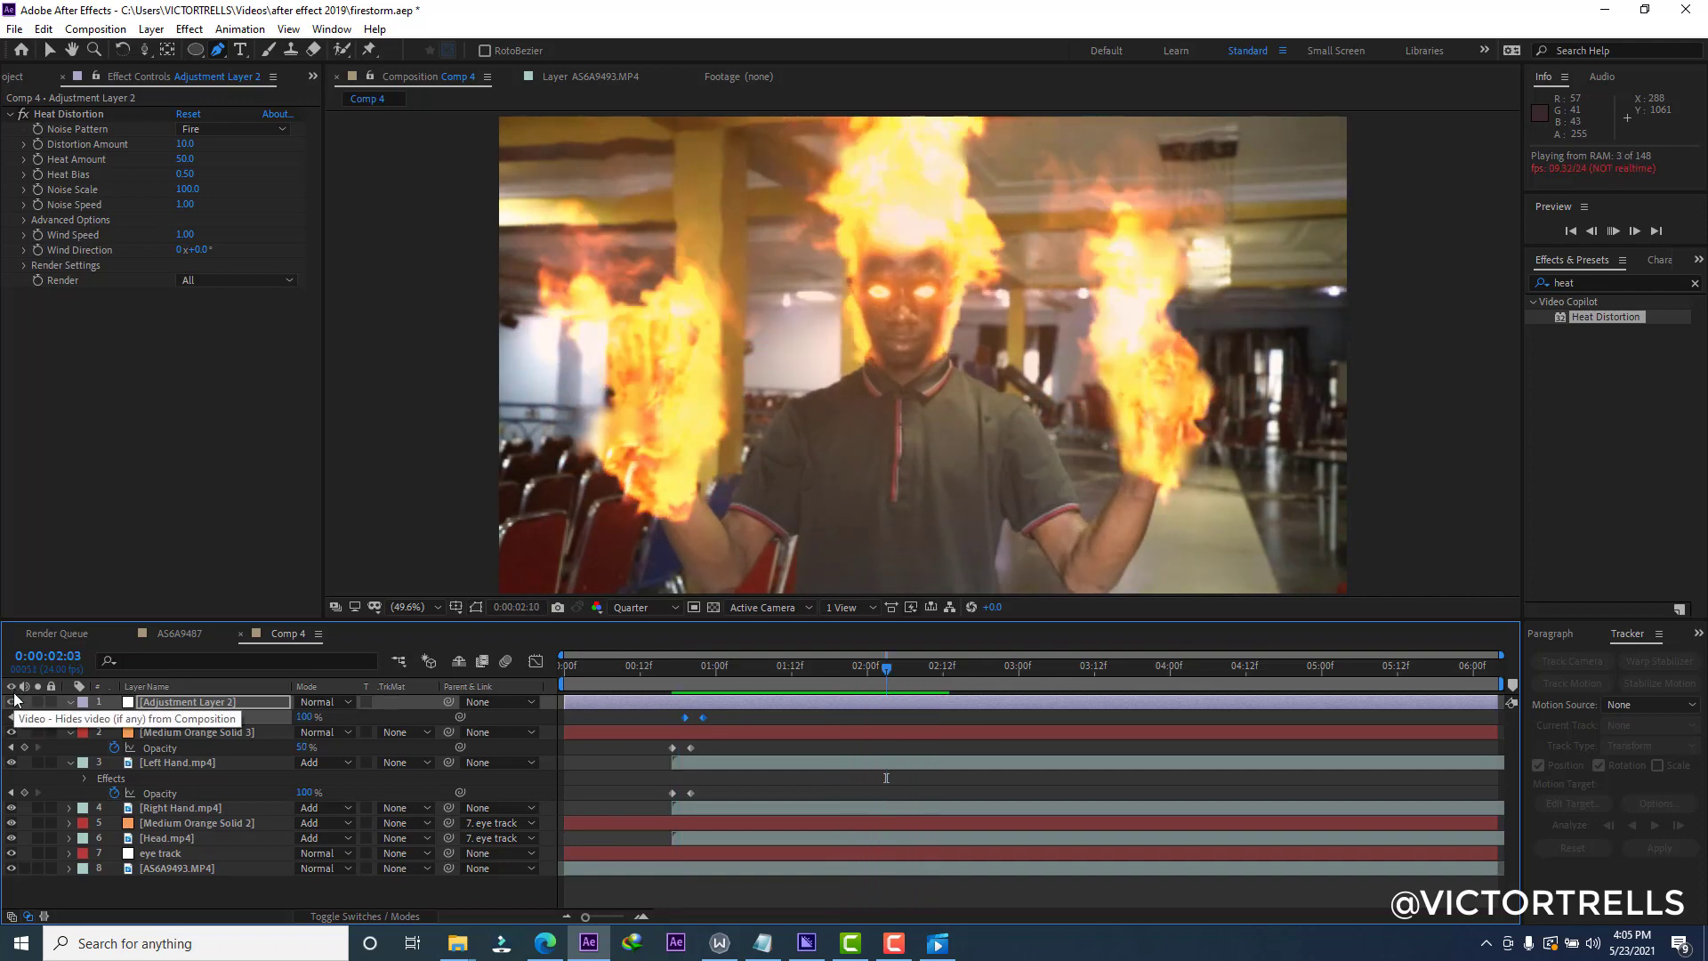
click(685, 666)
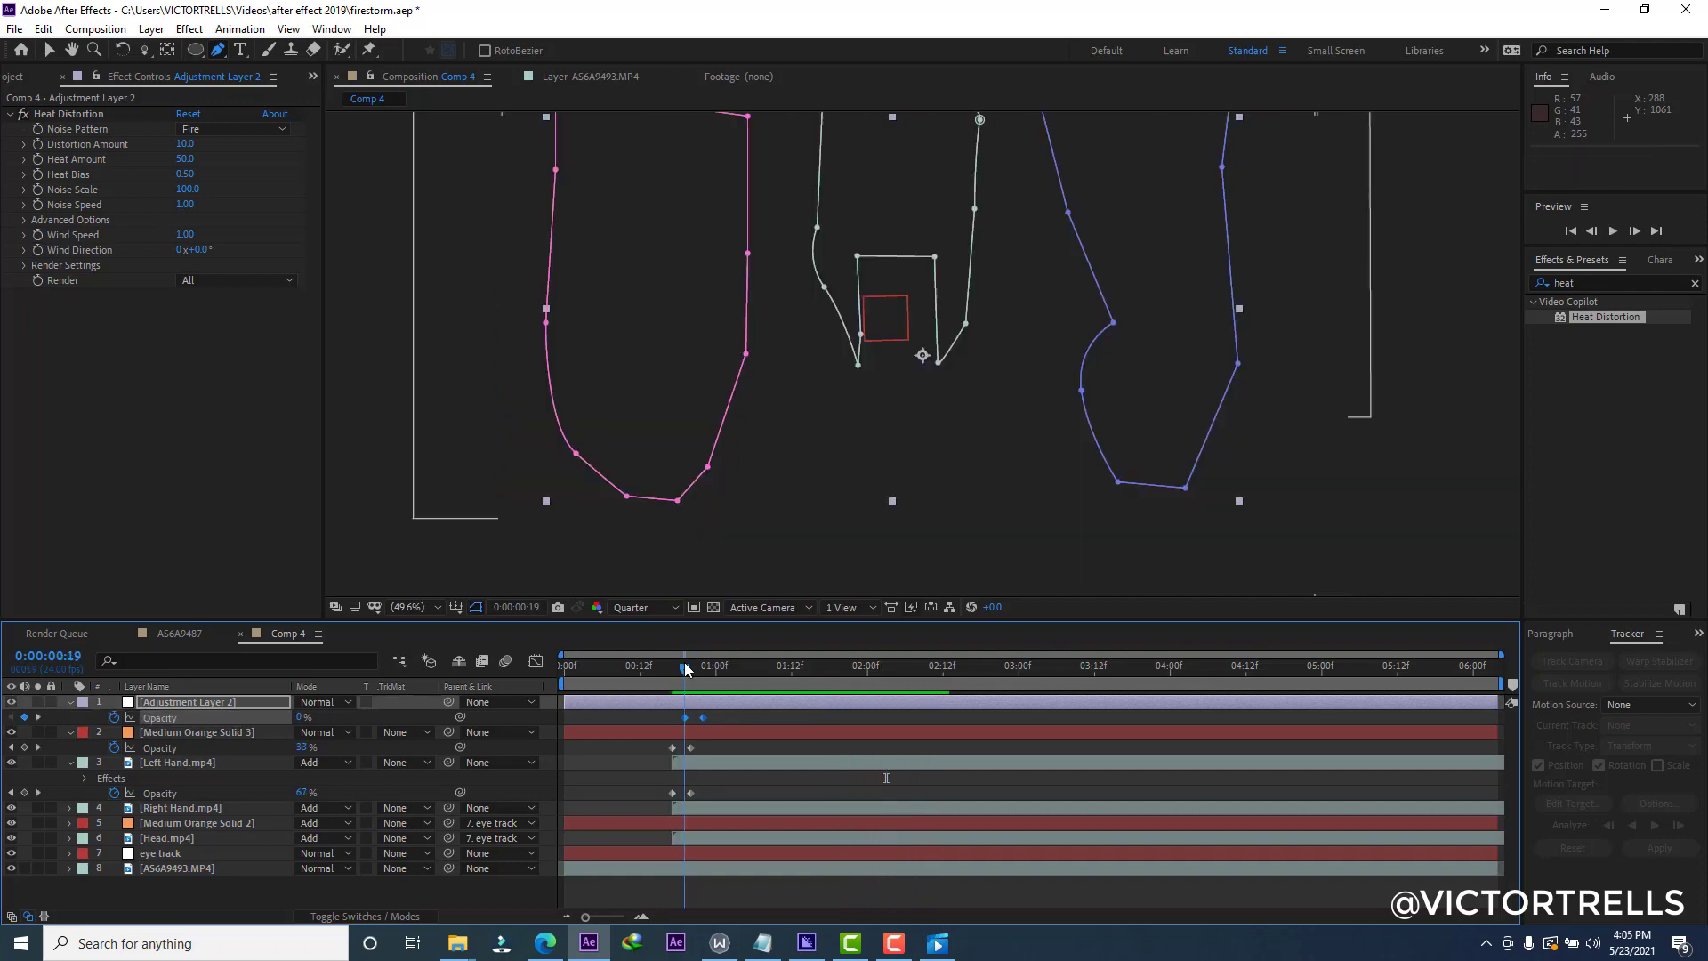
key(space)
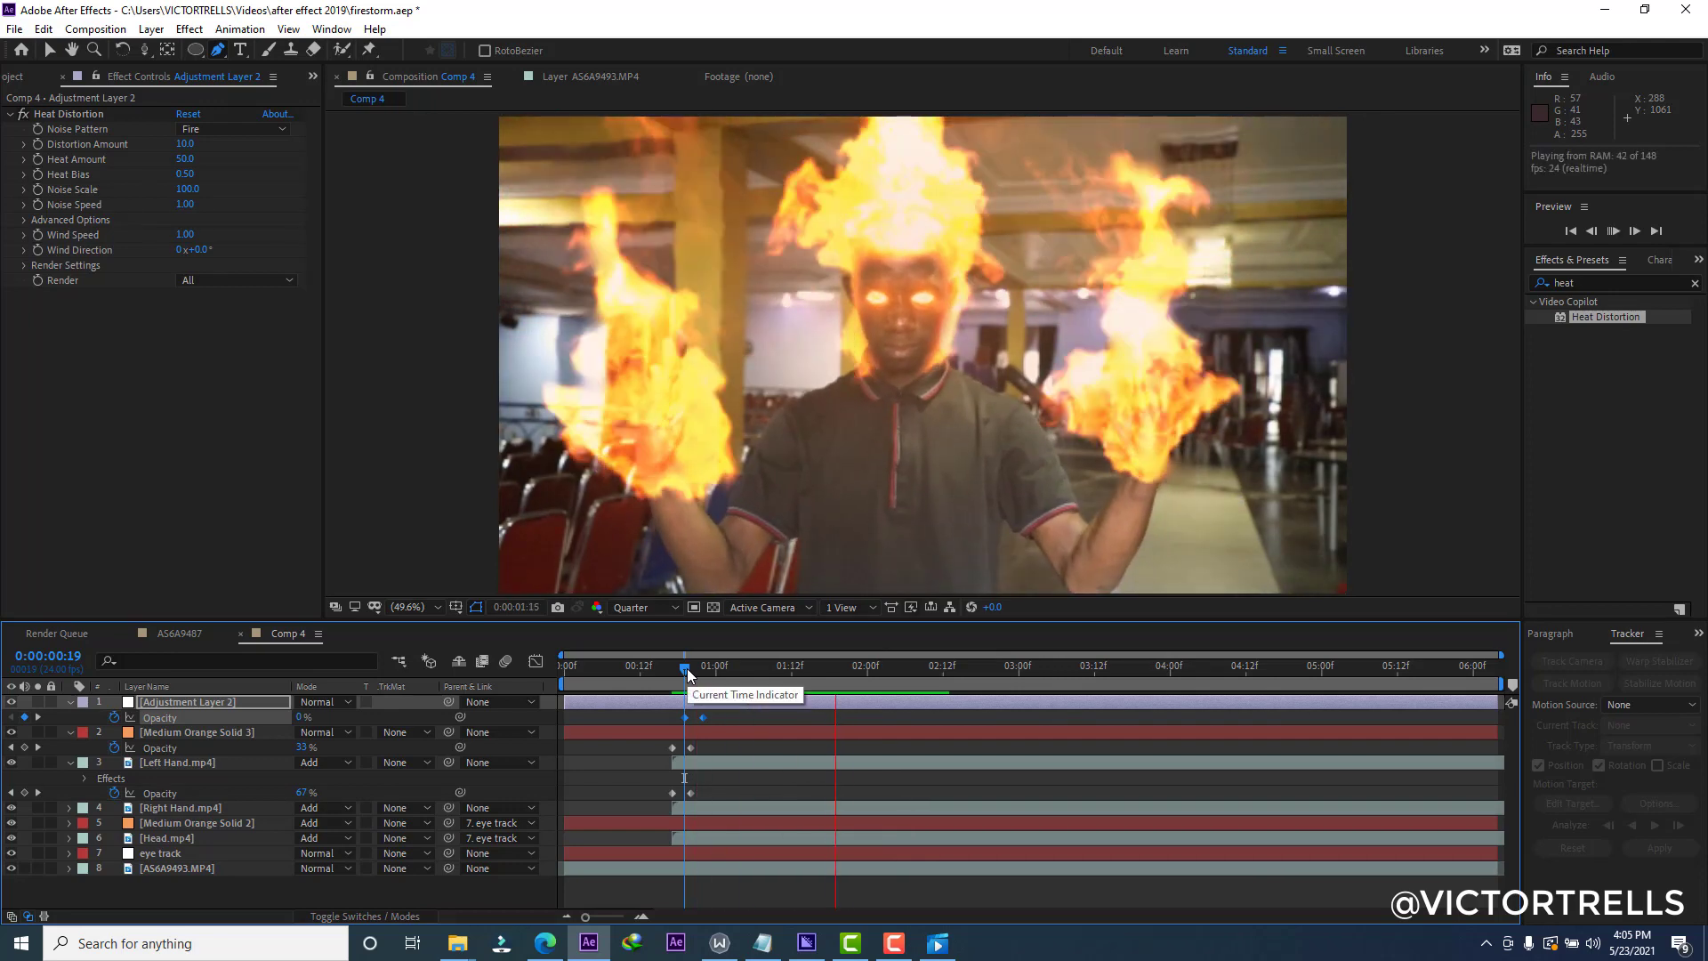
key(space)
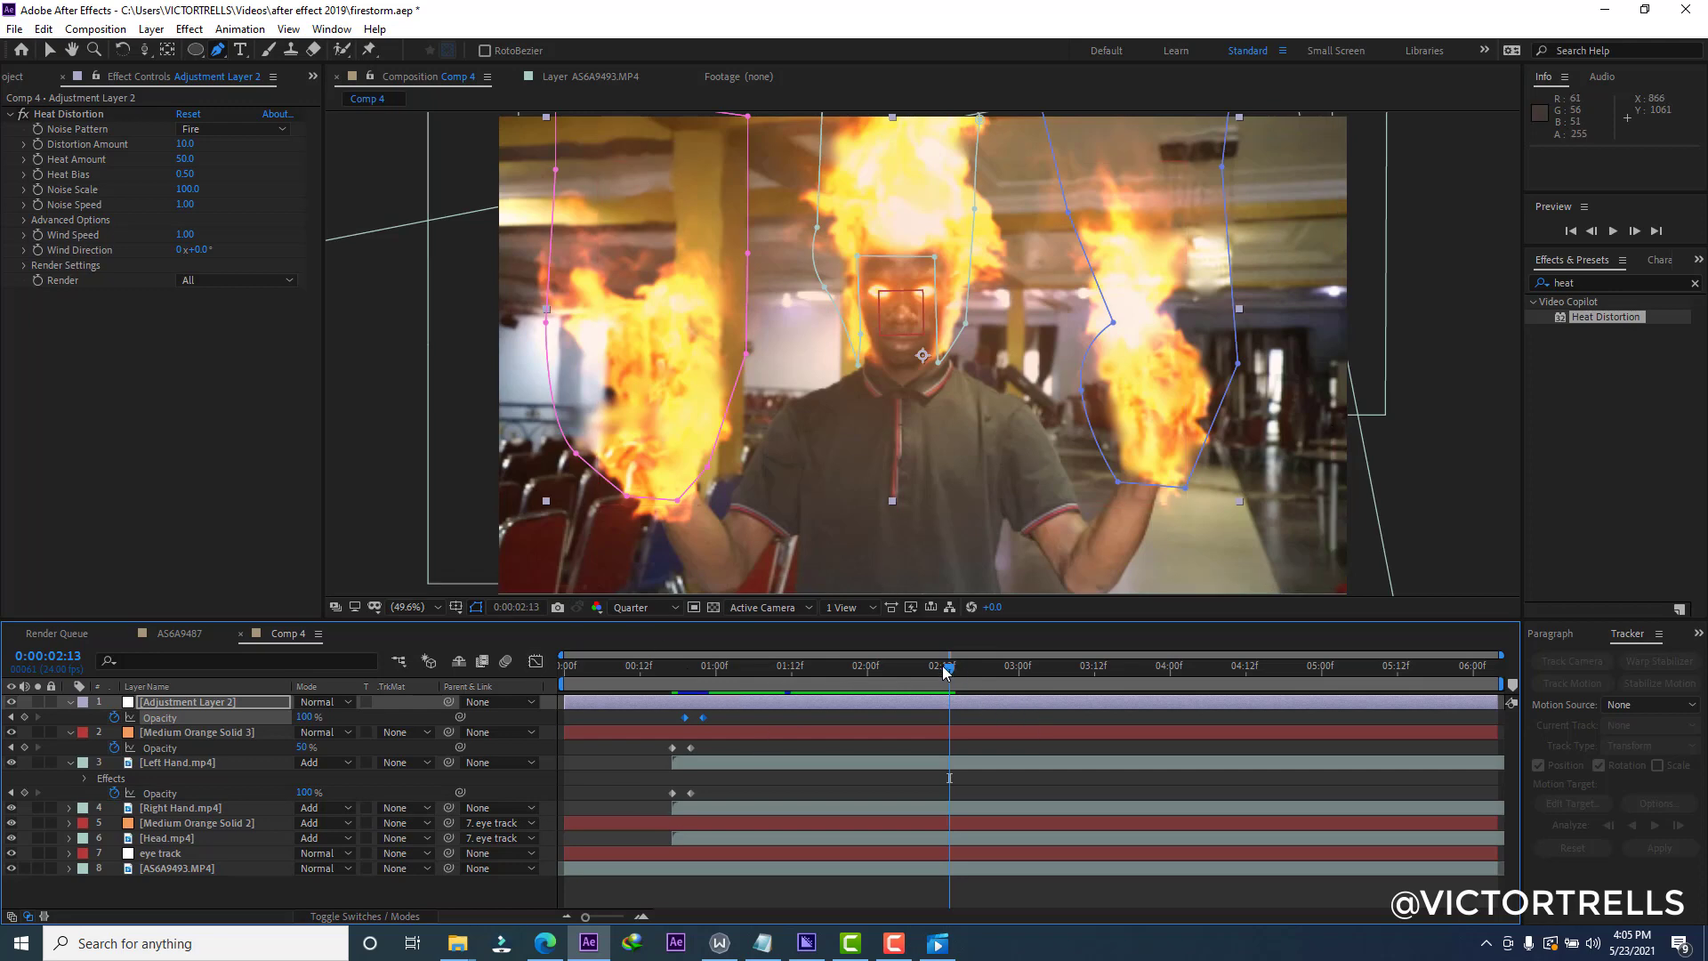
Go to 0:00:01:00, add another adjustment layer at the top of the stack, and search the effects for "look".
drag(945, 670, 715, 666)
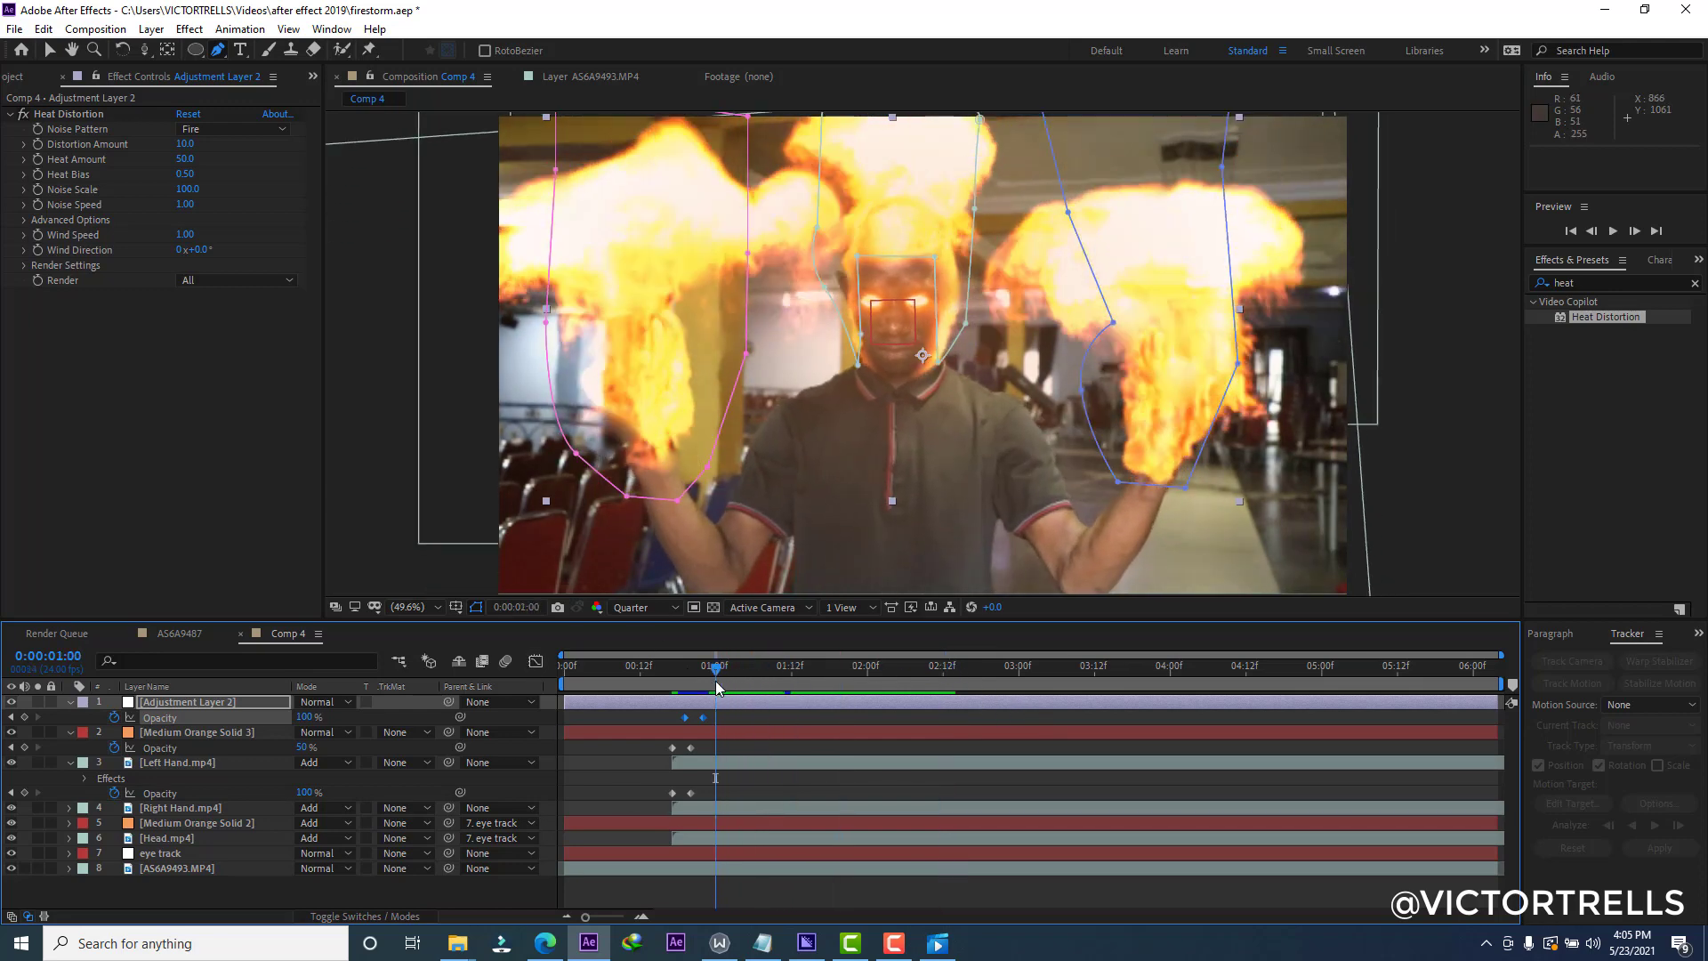
right_click(189, 898)
mouse_move(268, 712)
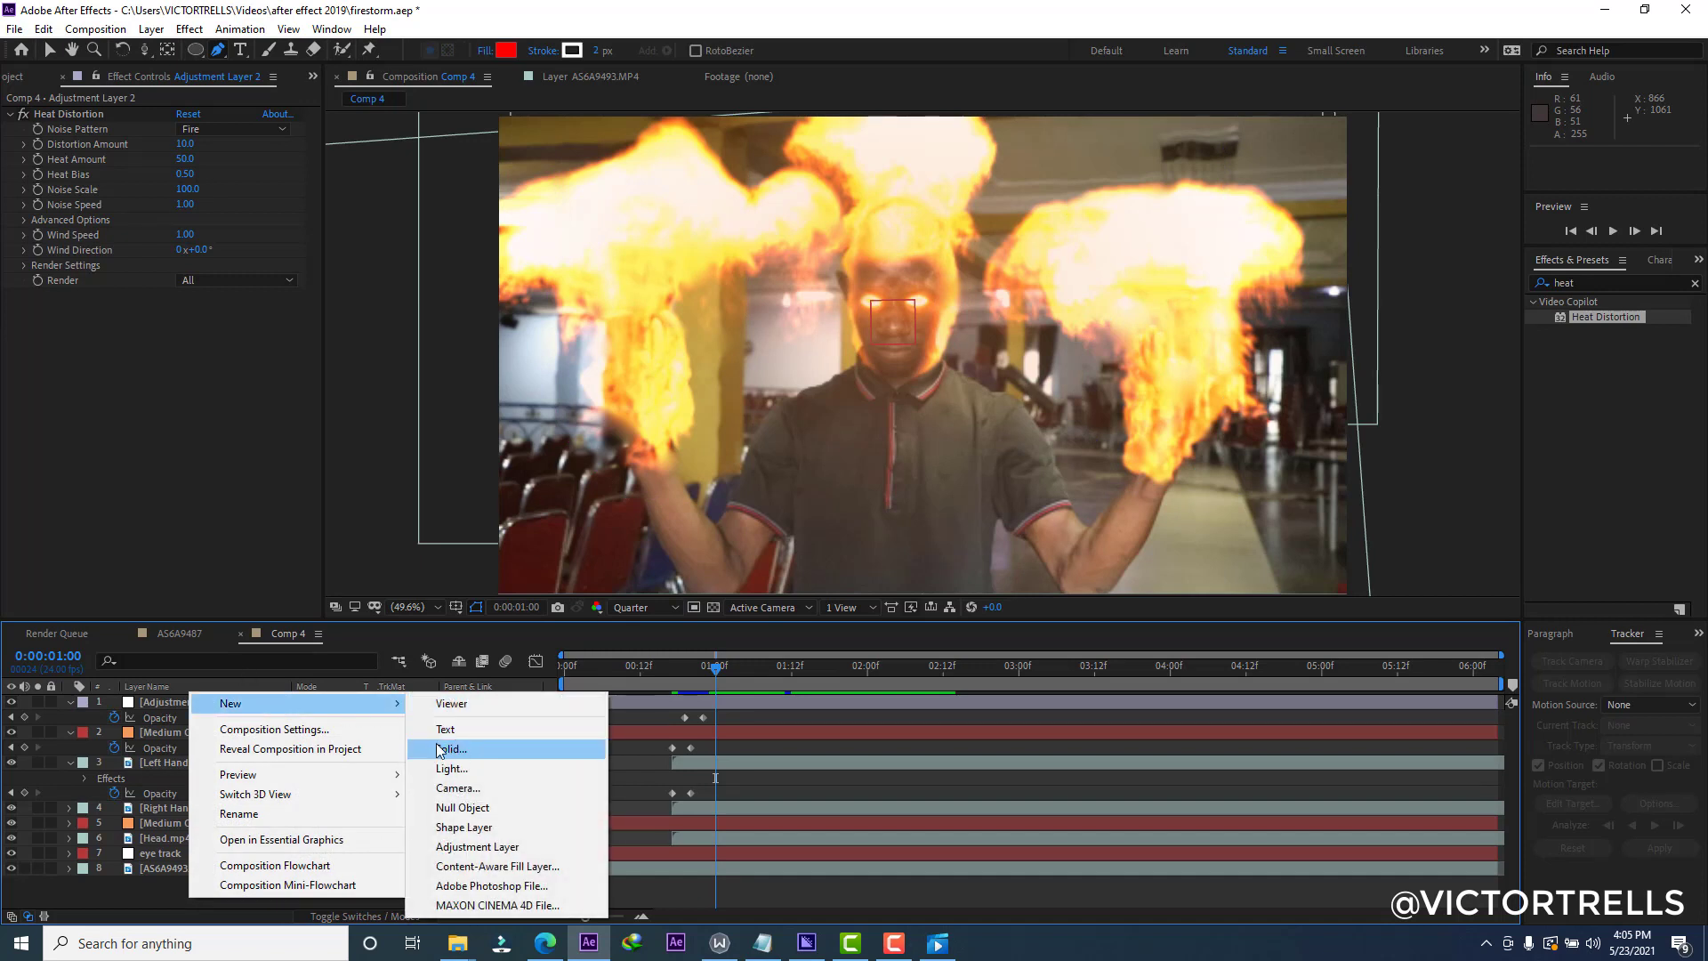
click(466, 846)
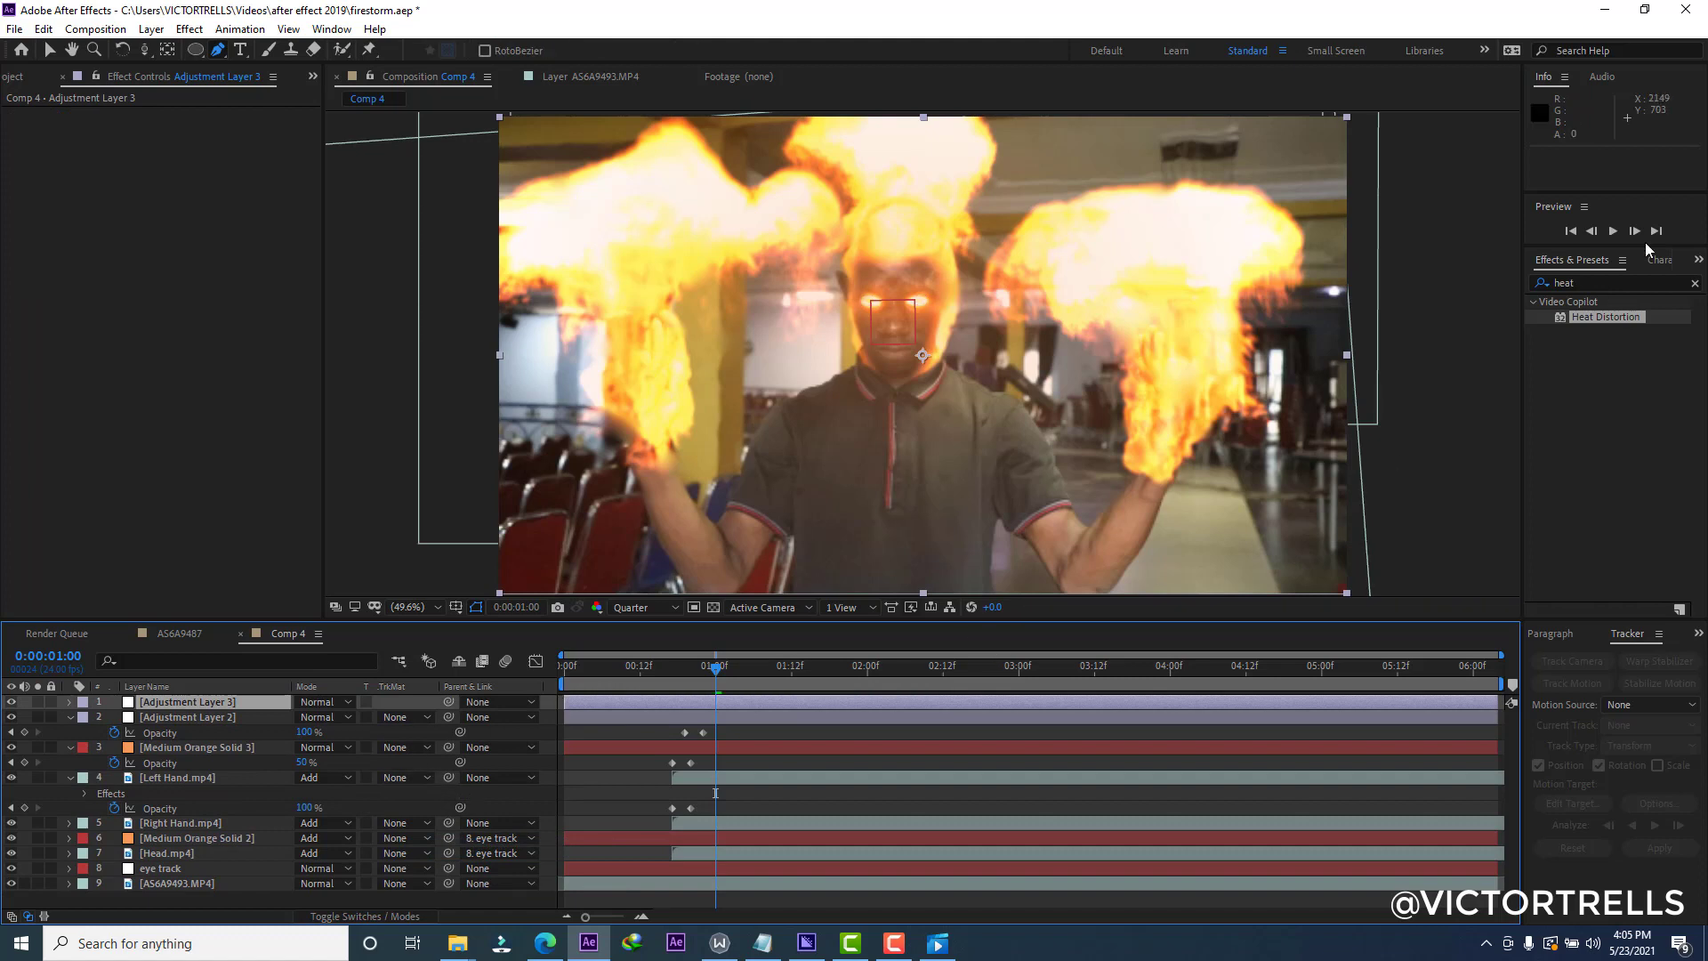
click(1588, 282)
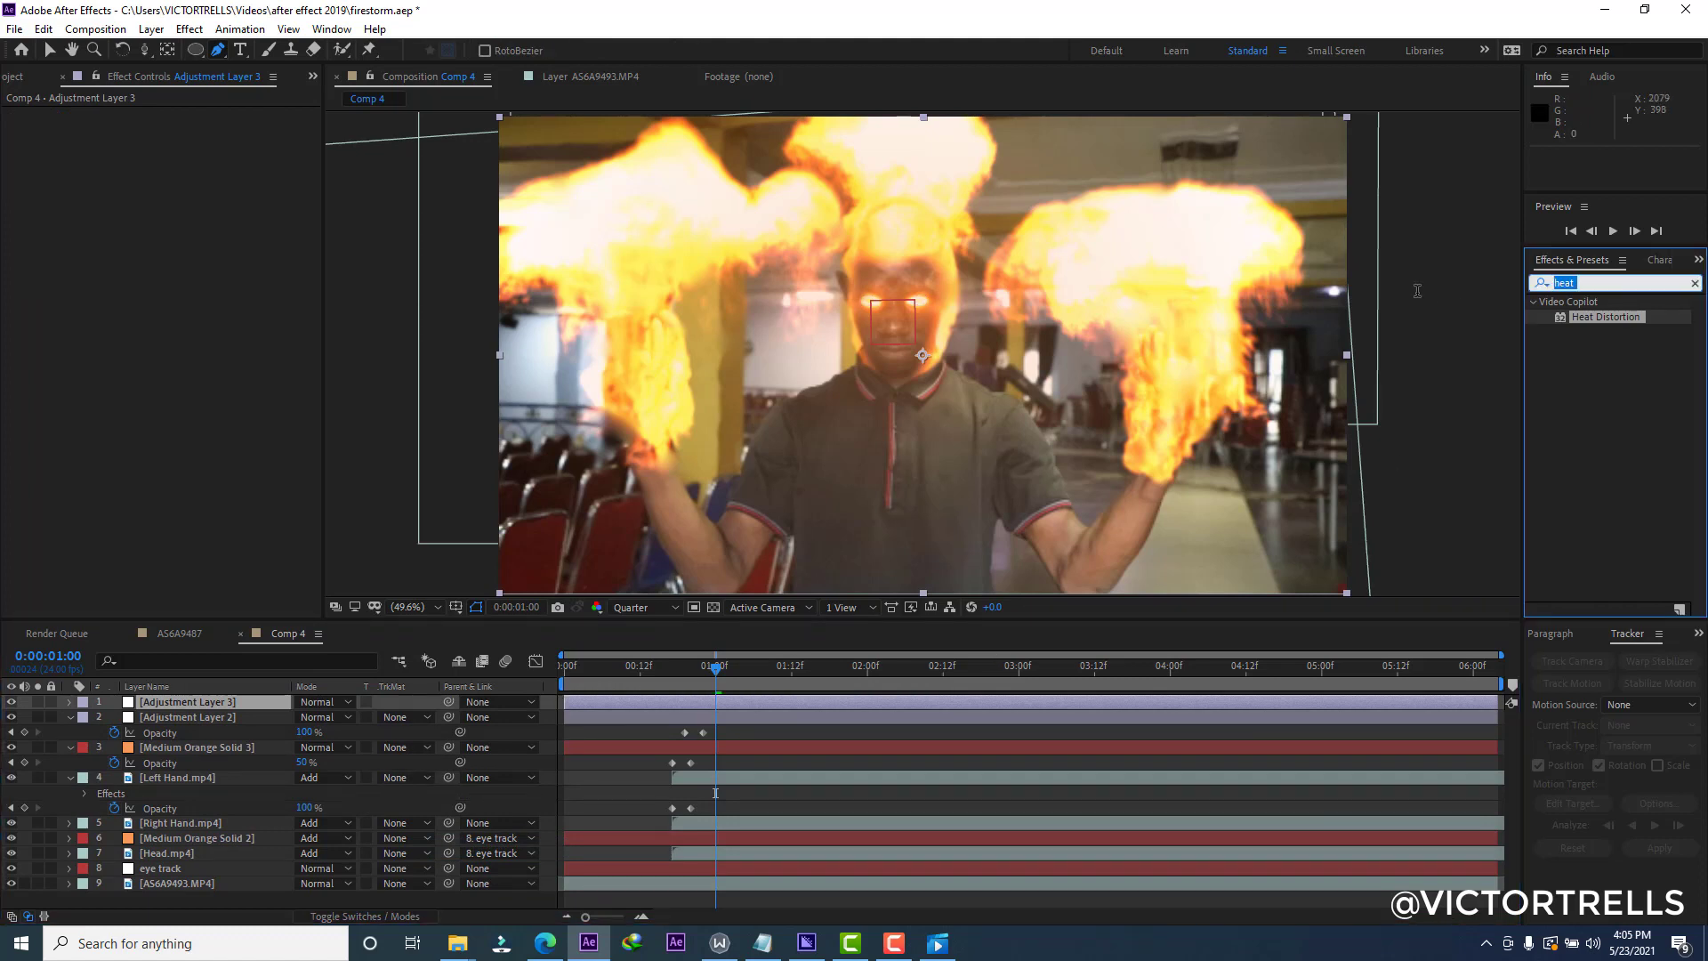
text(look)
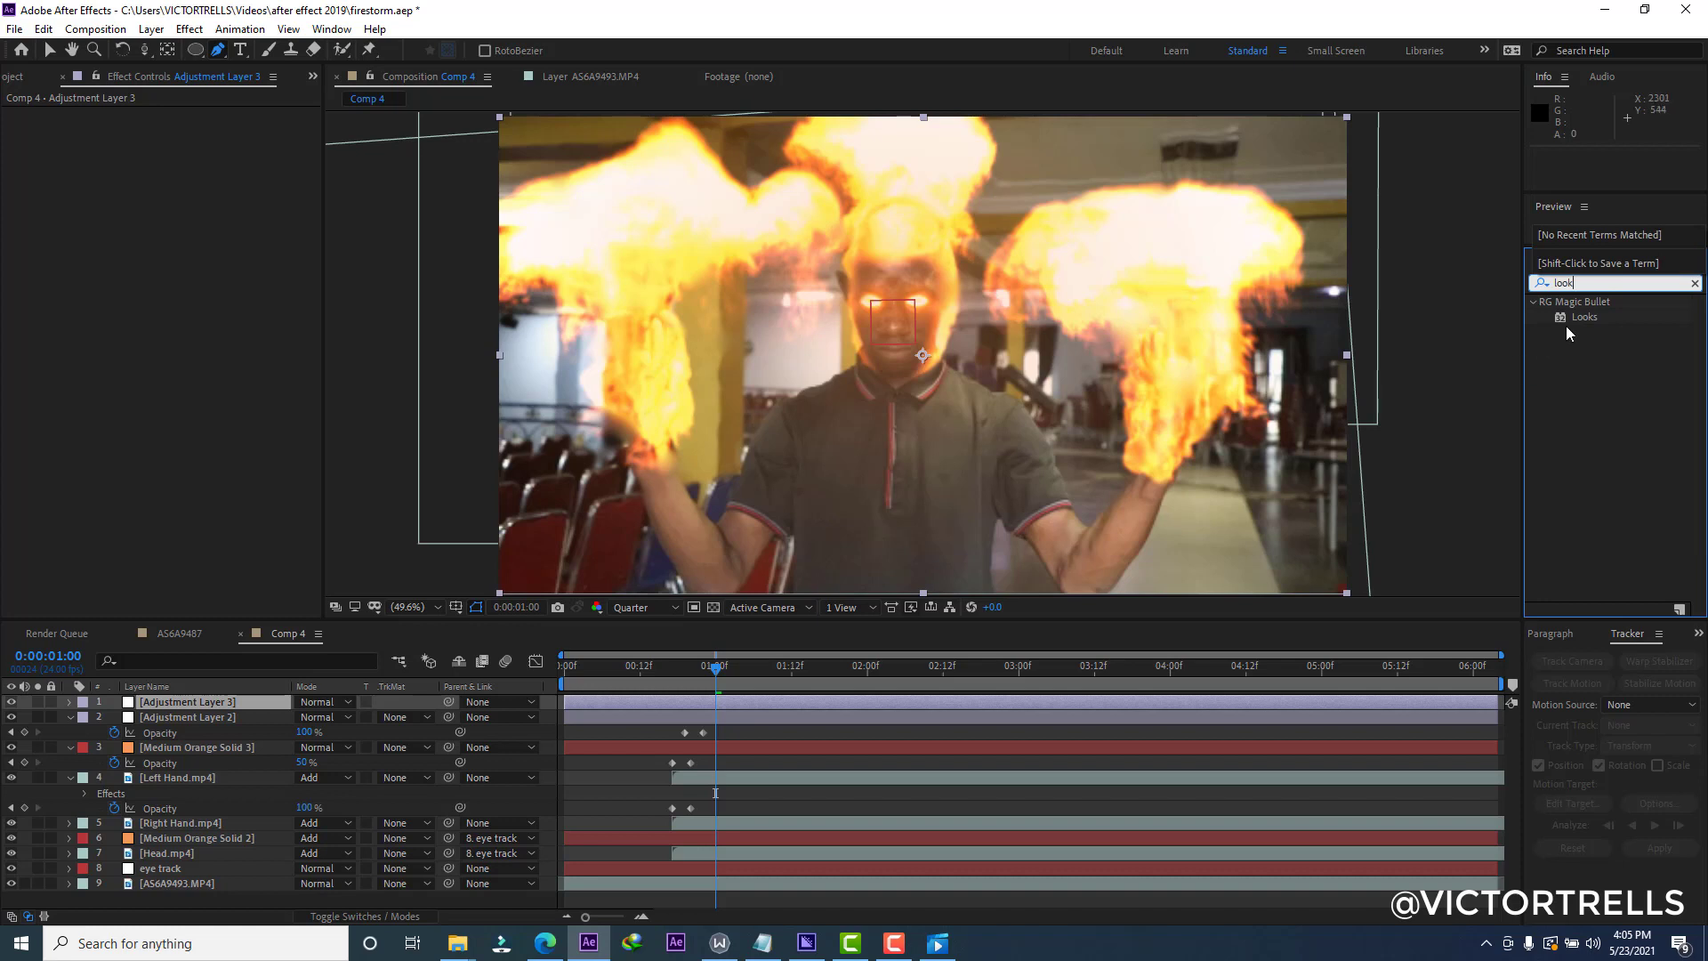
click(1617, 281)
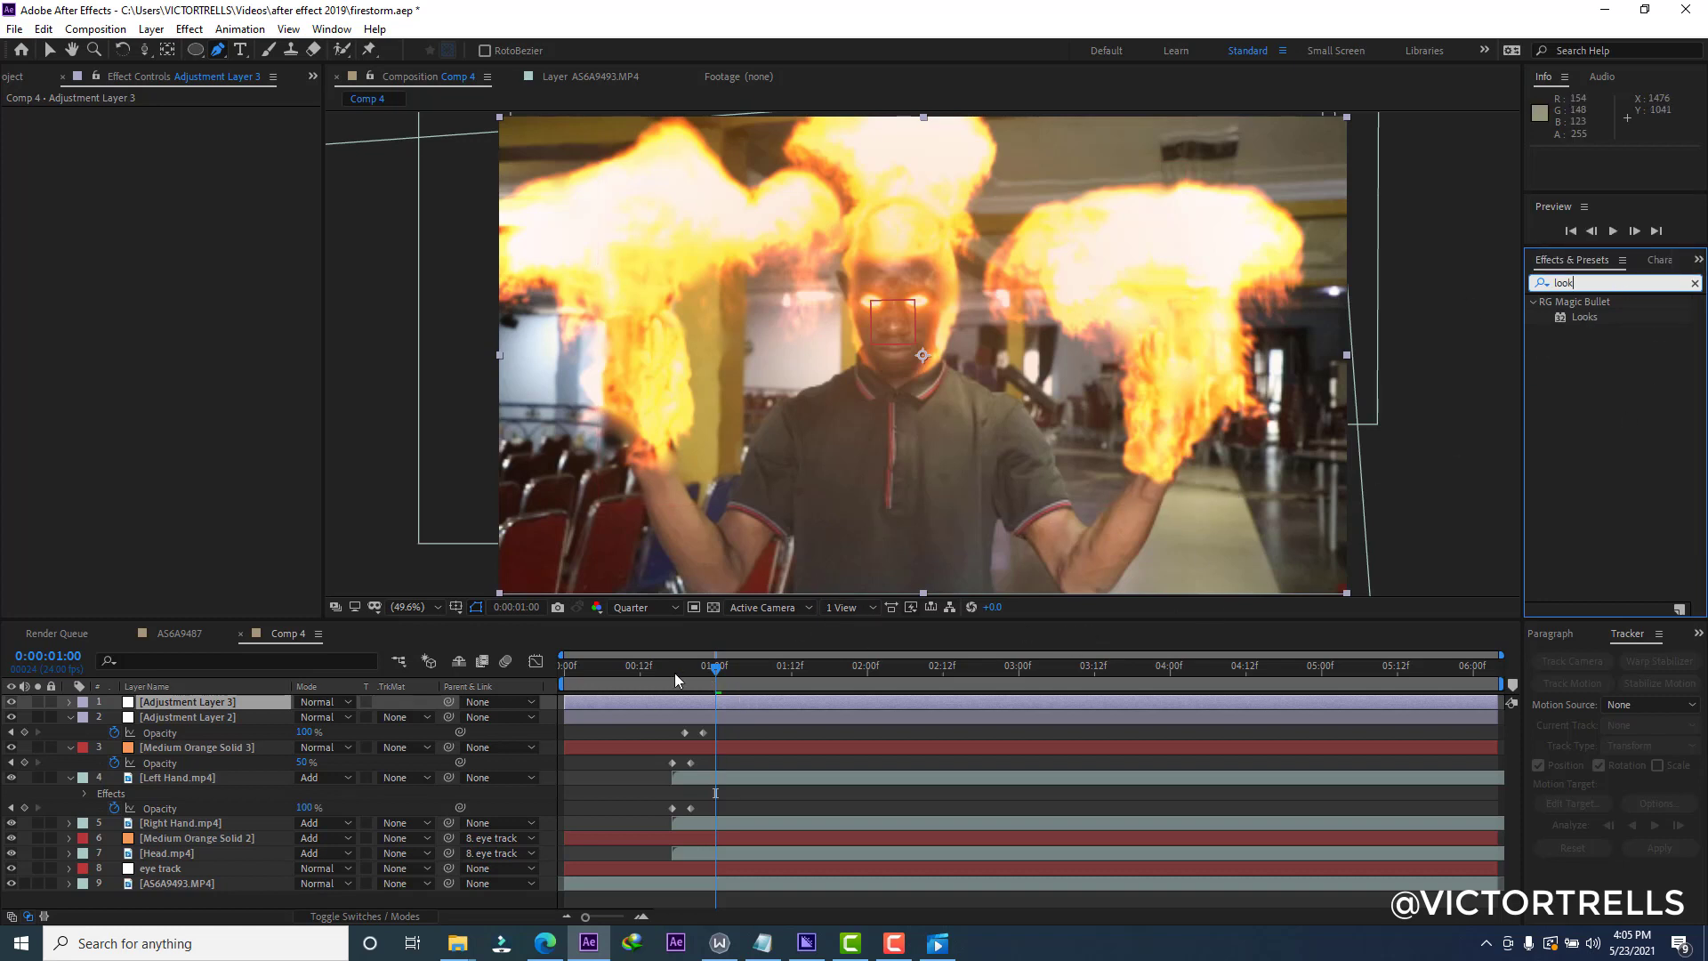
Go to 0:00:01:08 and import the clip towards camera.mp4 into the project.
drag(674, 673, 779, 676)
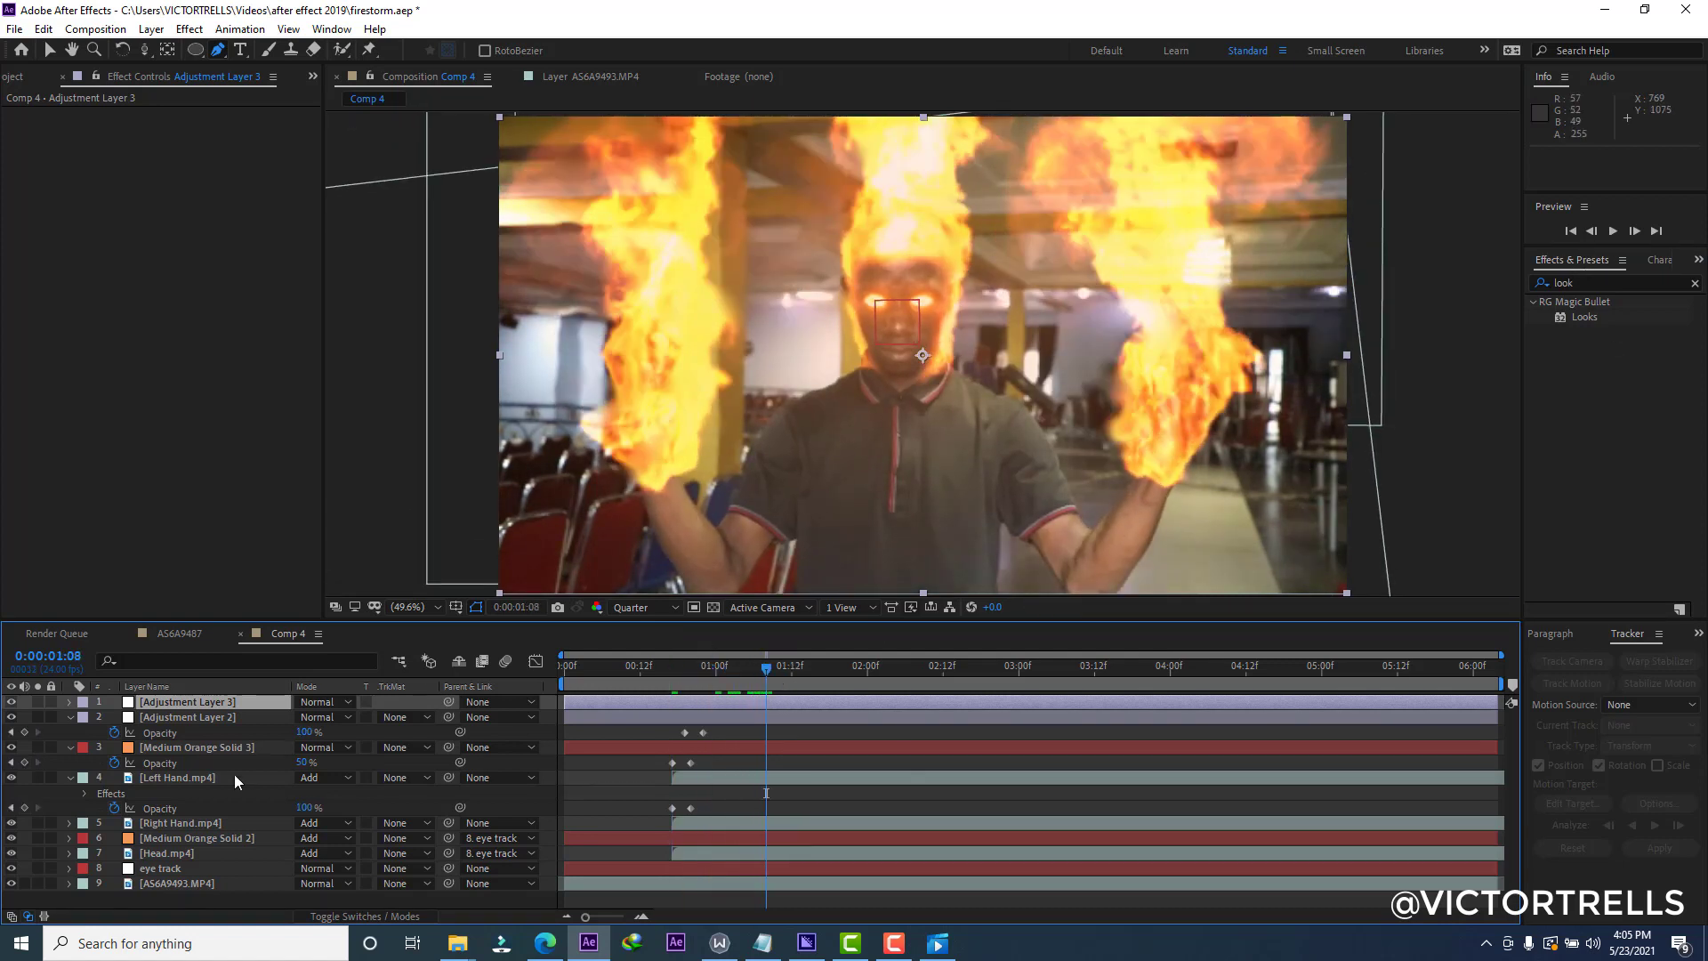
click(18, 79)
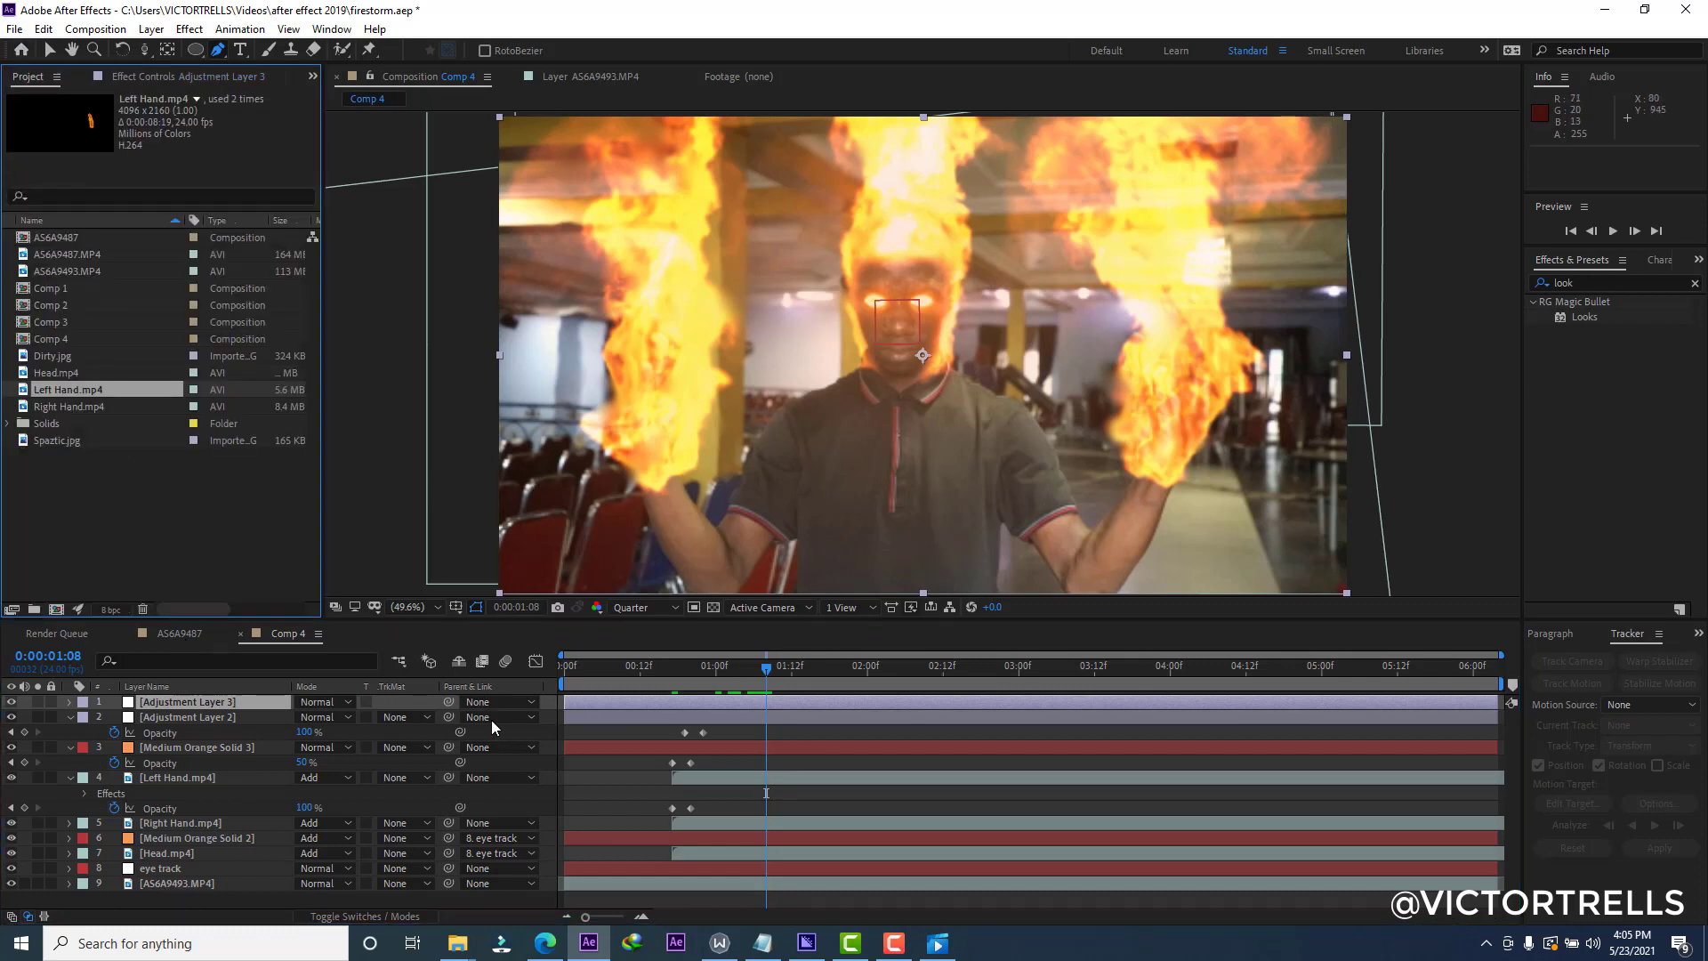
drag(446, 955, 146, 560)
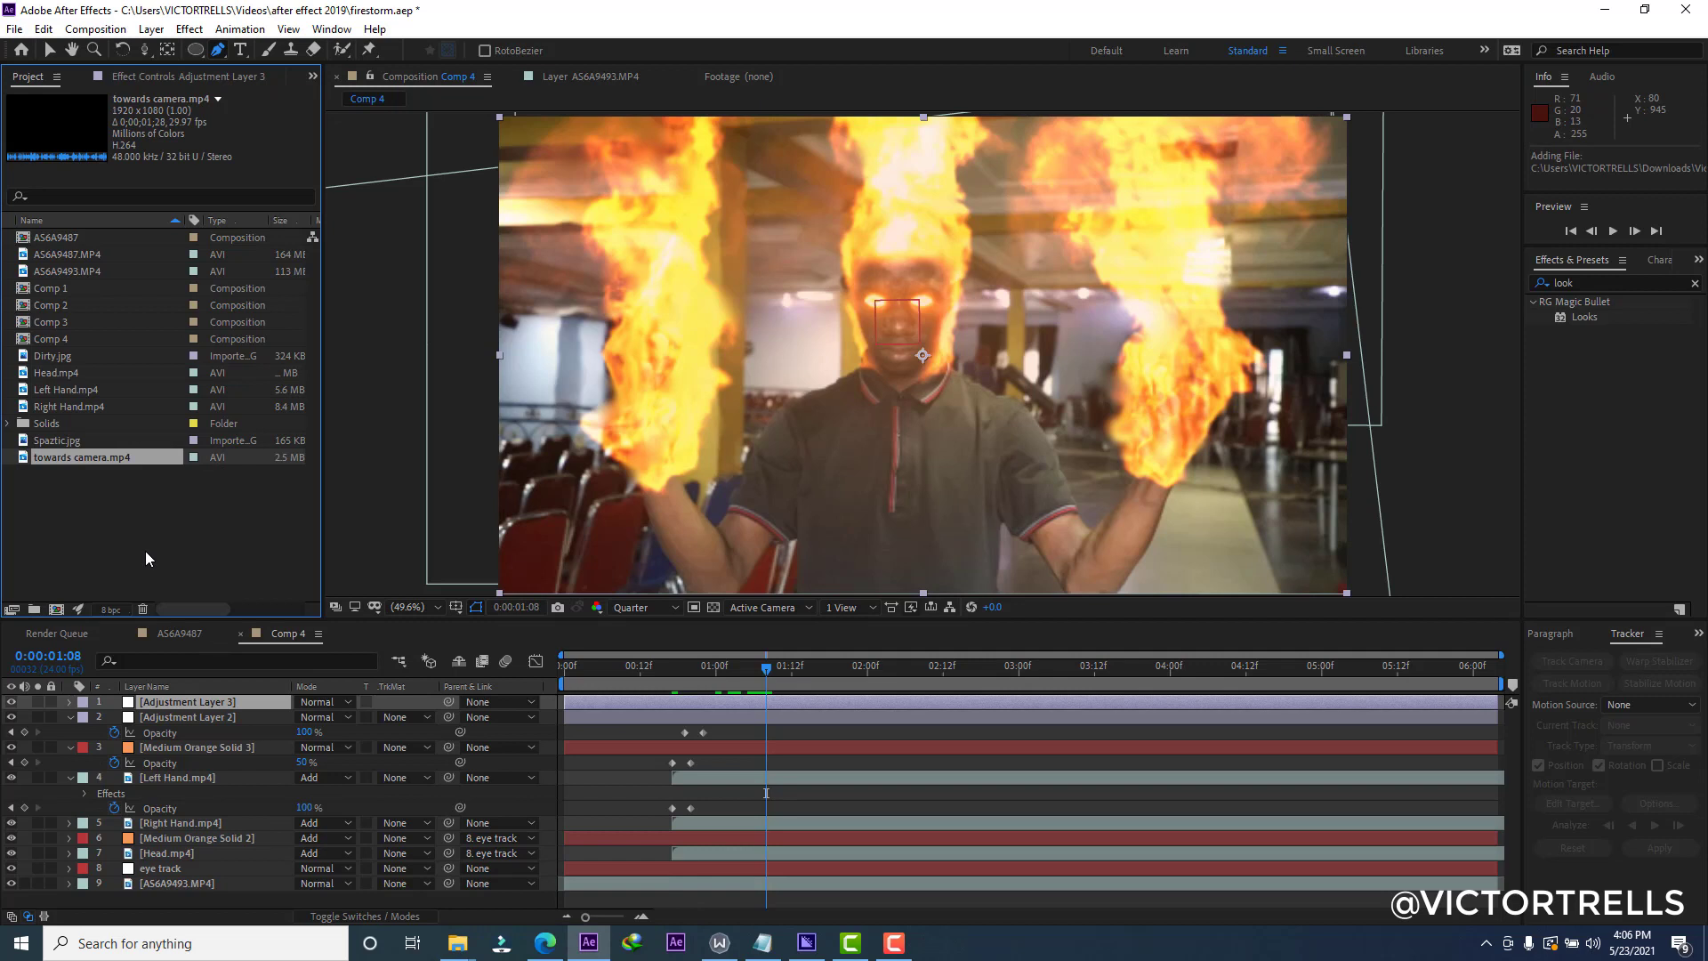
Place towards camera.mp4 as the top layer starting at 0:00:00:20 and set its blending mode to Add.
drag(78, 455, 771, 700)
drag(788, 706, 741, 700)
click(311, 703)
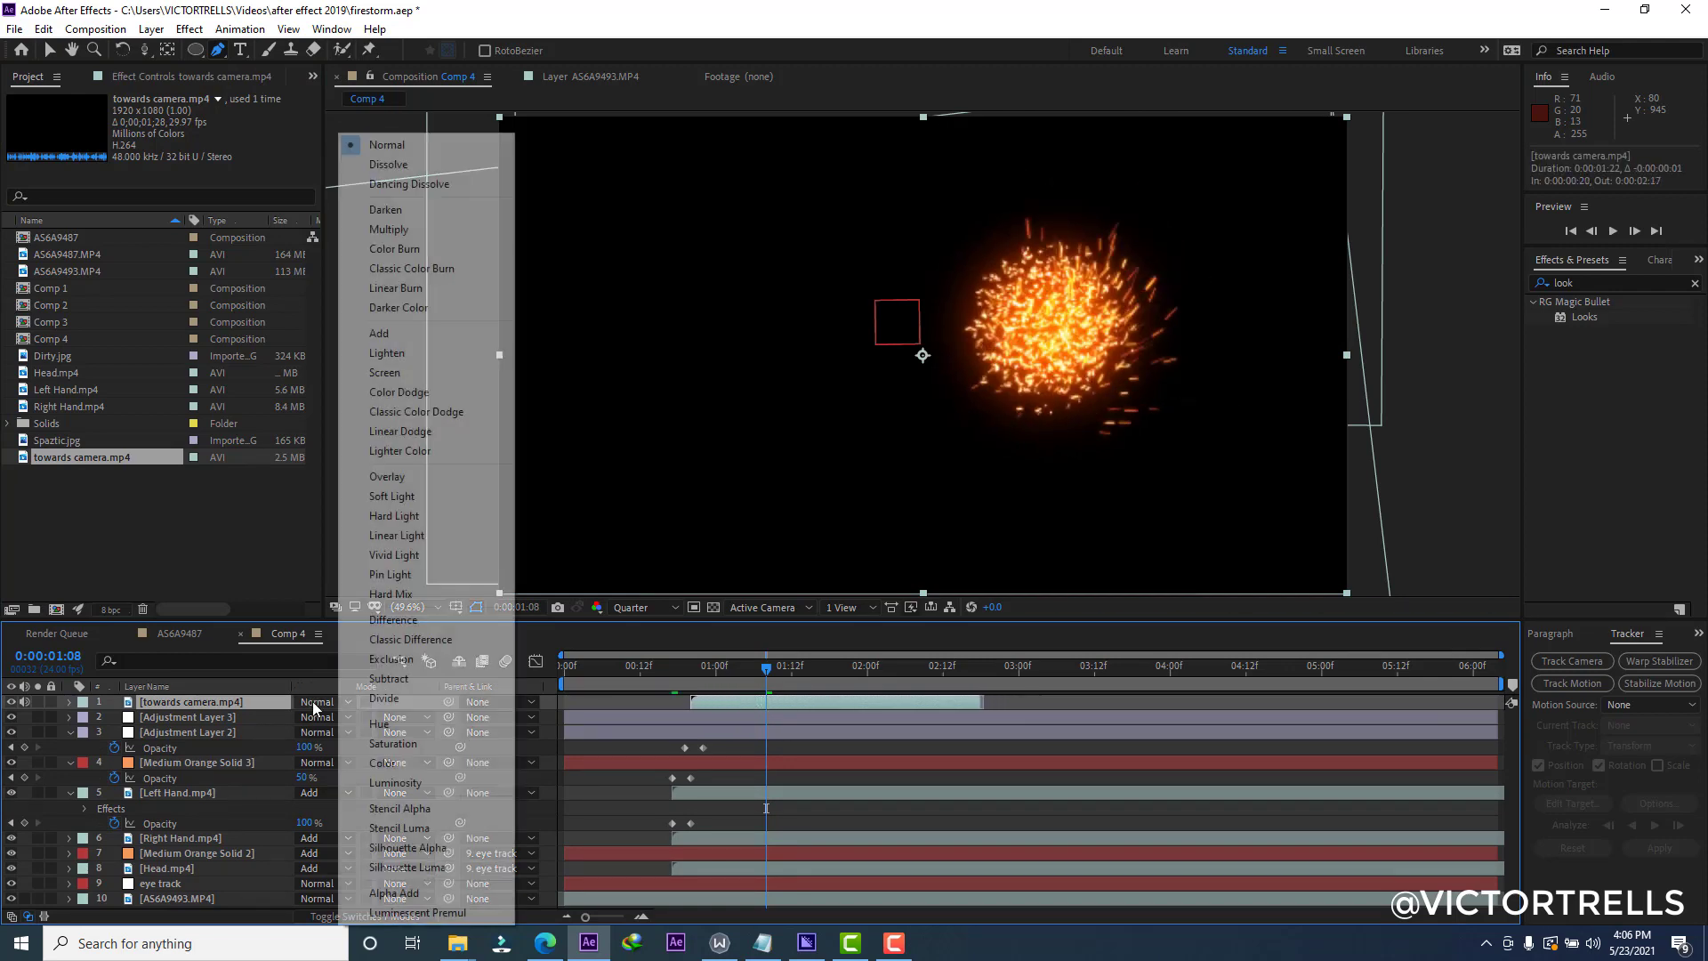
click(378, 335)
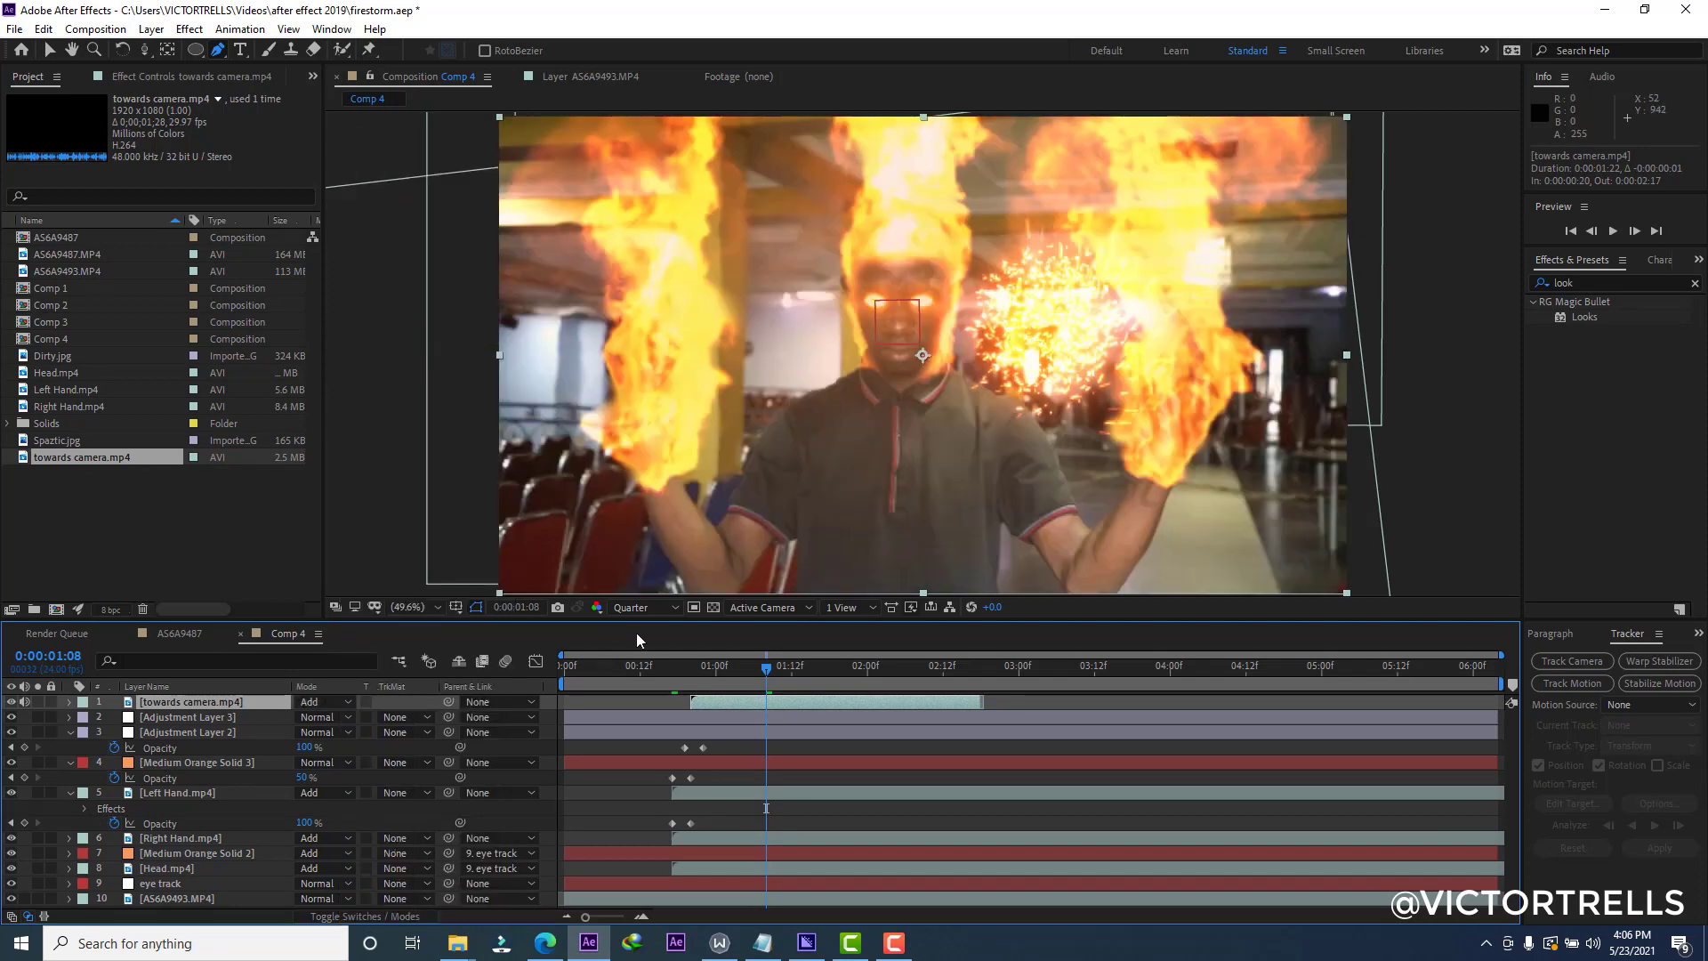
With the Selection tool, shift the towards camera.mp4 layer to start at 0:00:00:15 and play it back from 0:00:00:06.
click(49, 50)
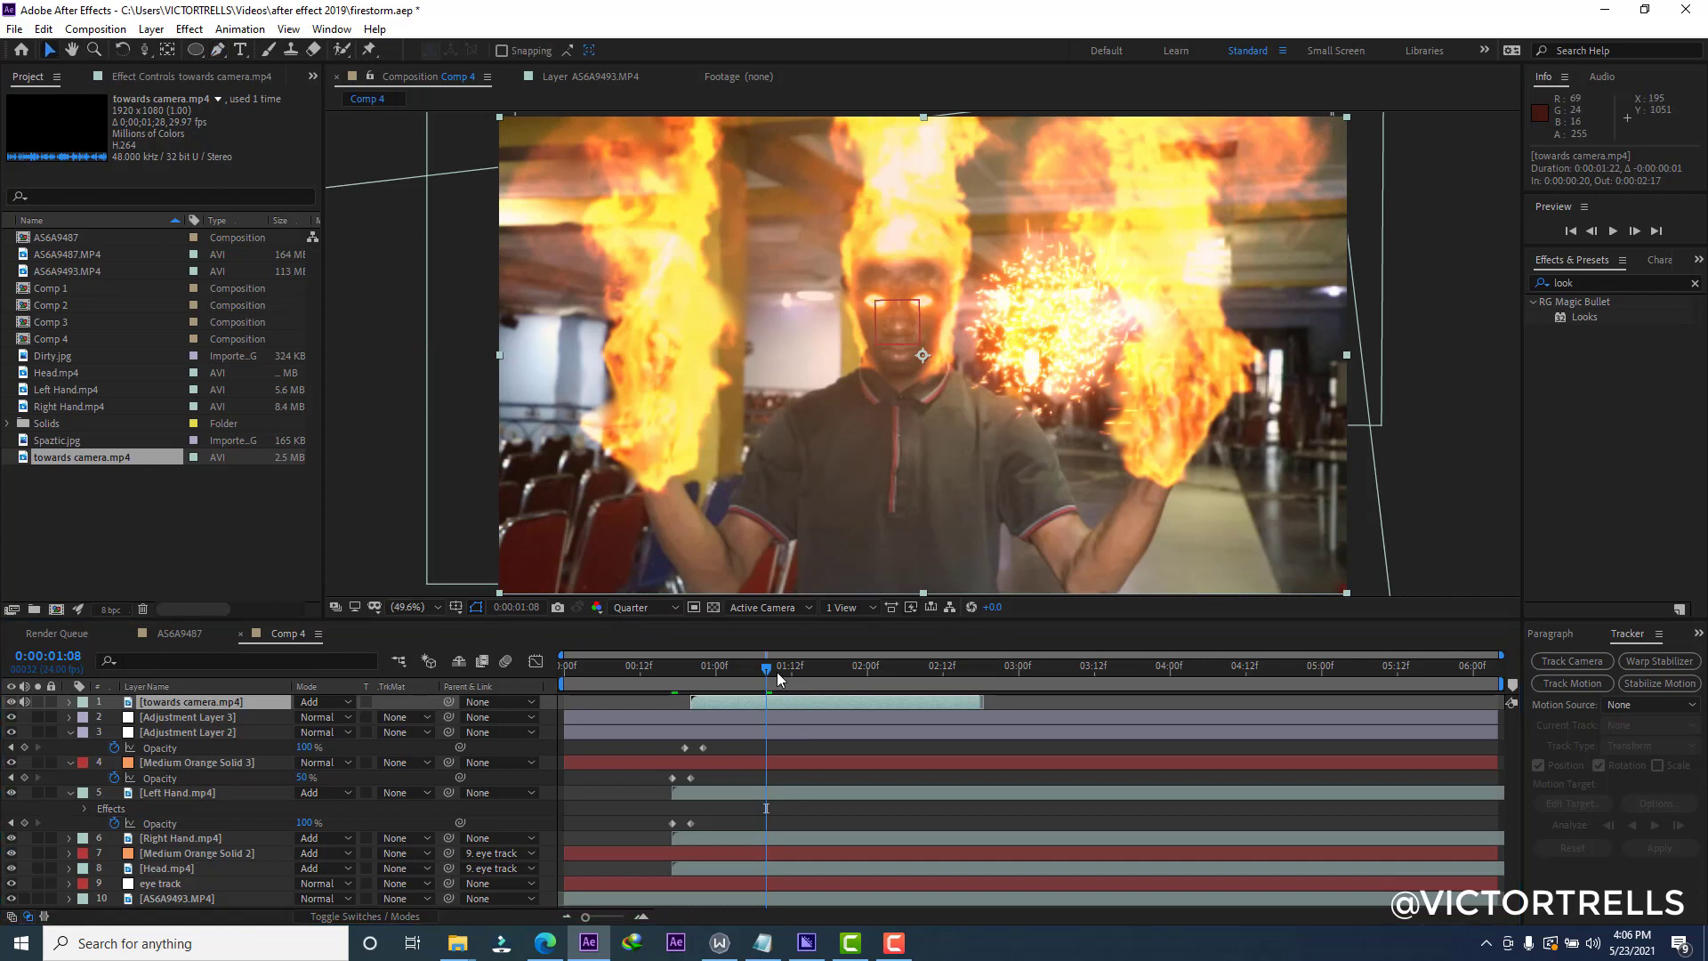
drag(777, 671, 930, 671)
drag(728, 701, 700, 706)
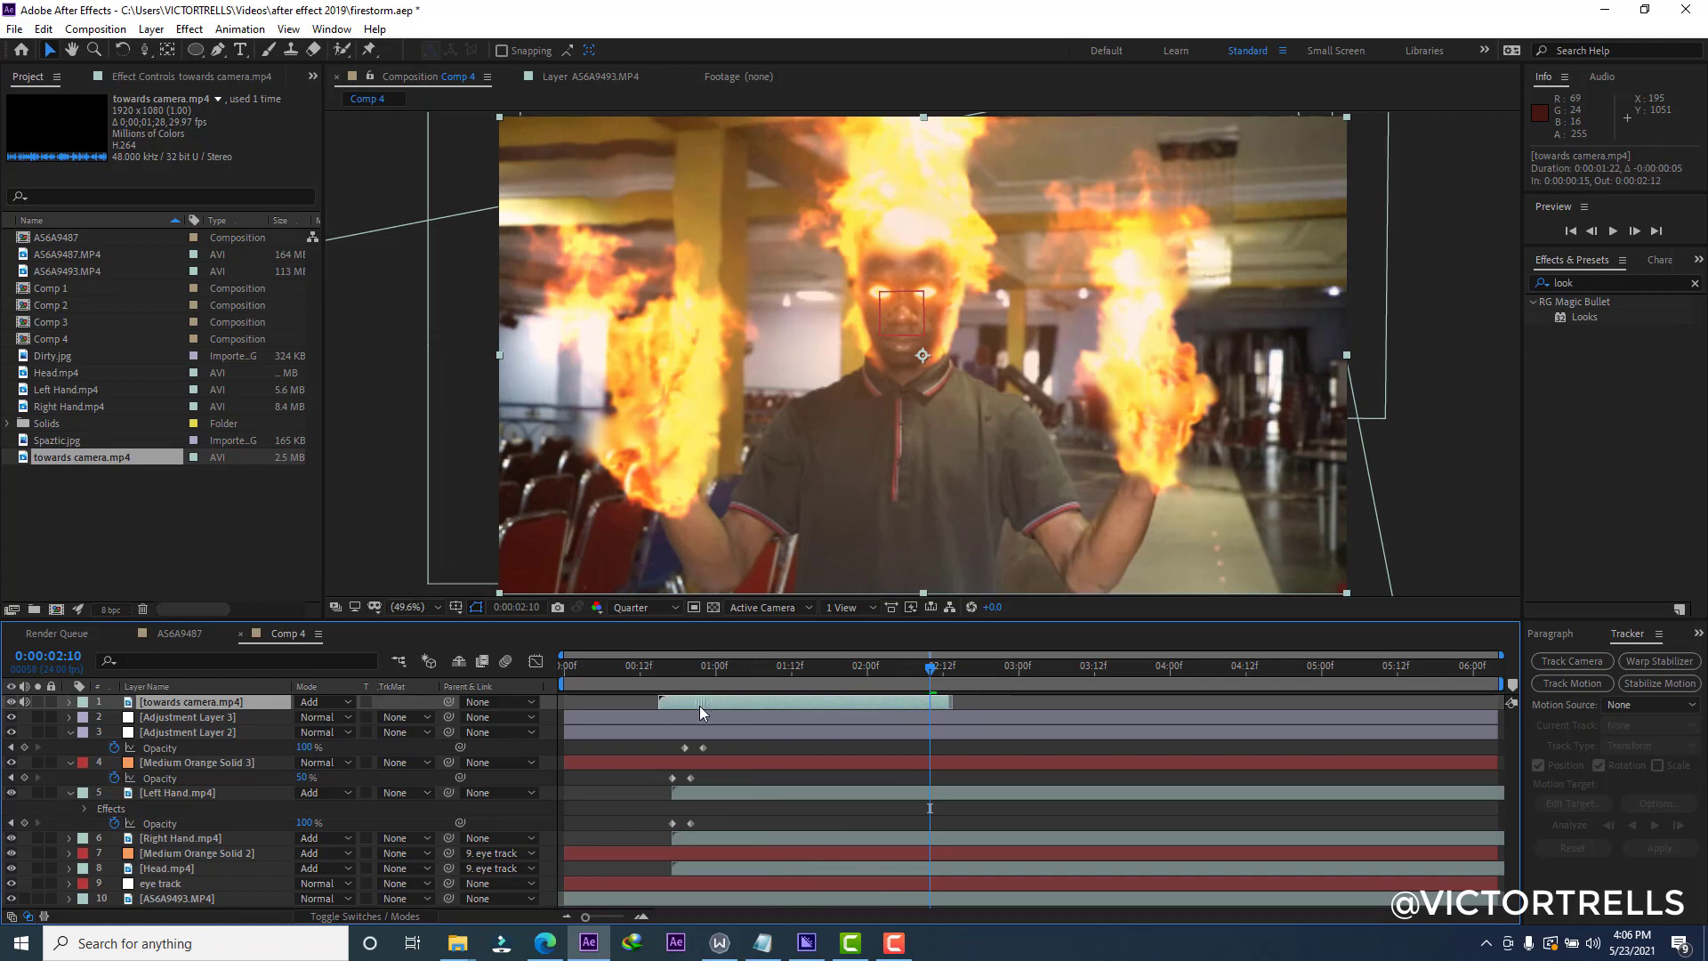
click(605, 675)
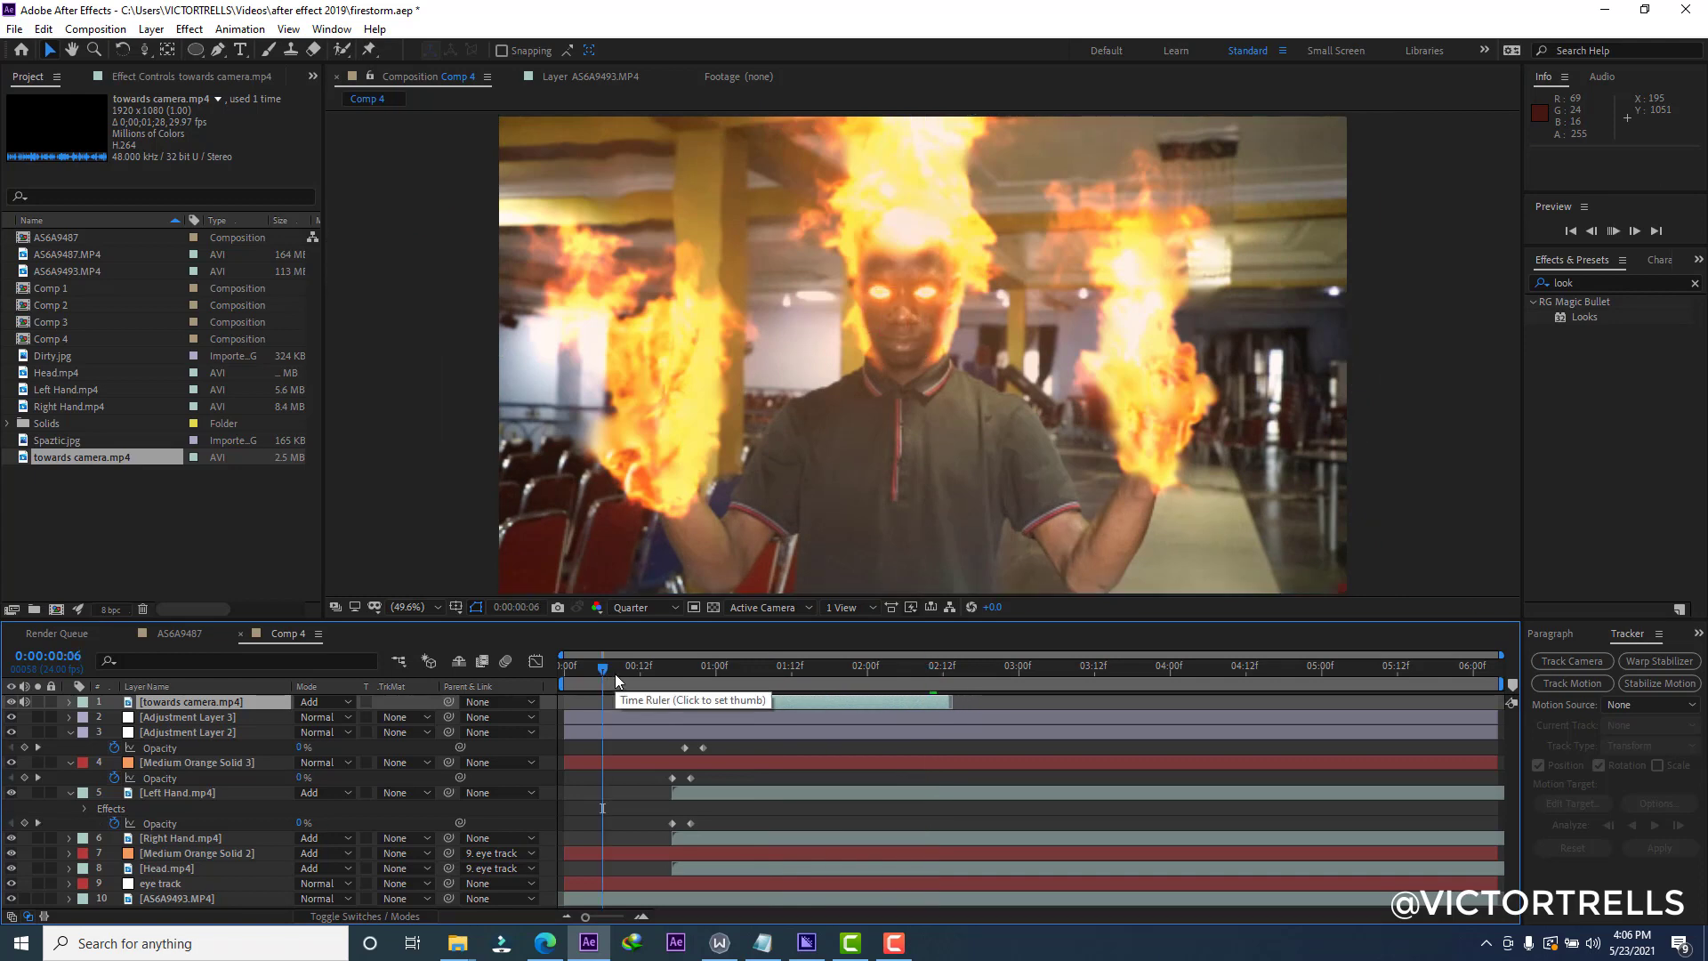
key(space)
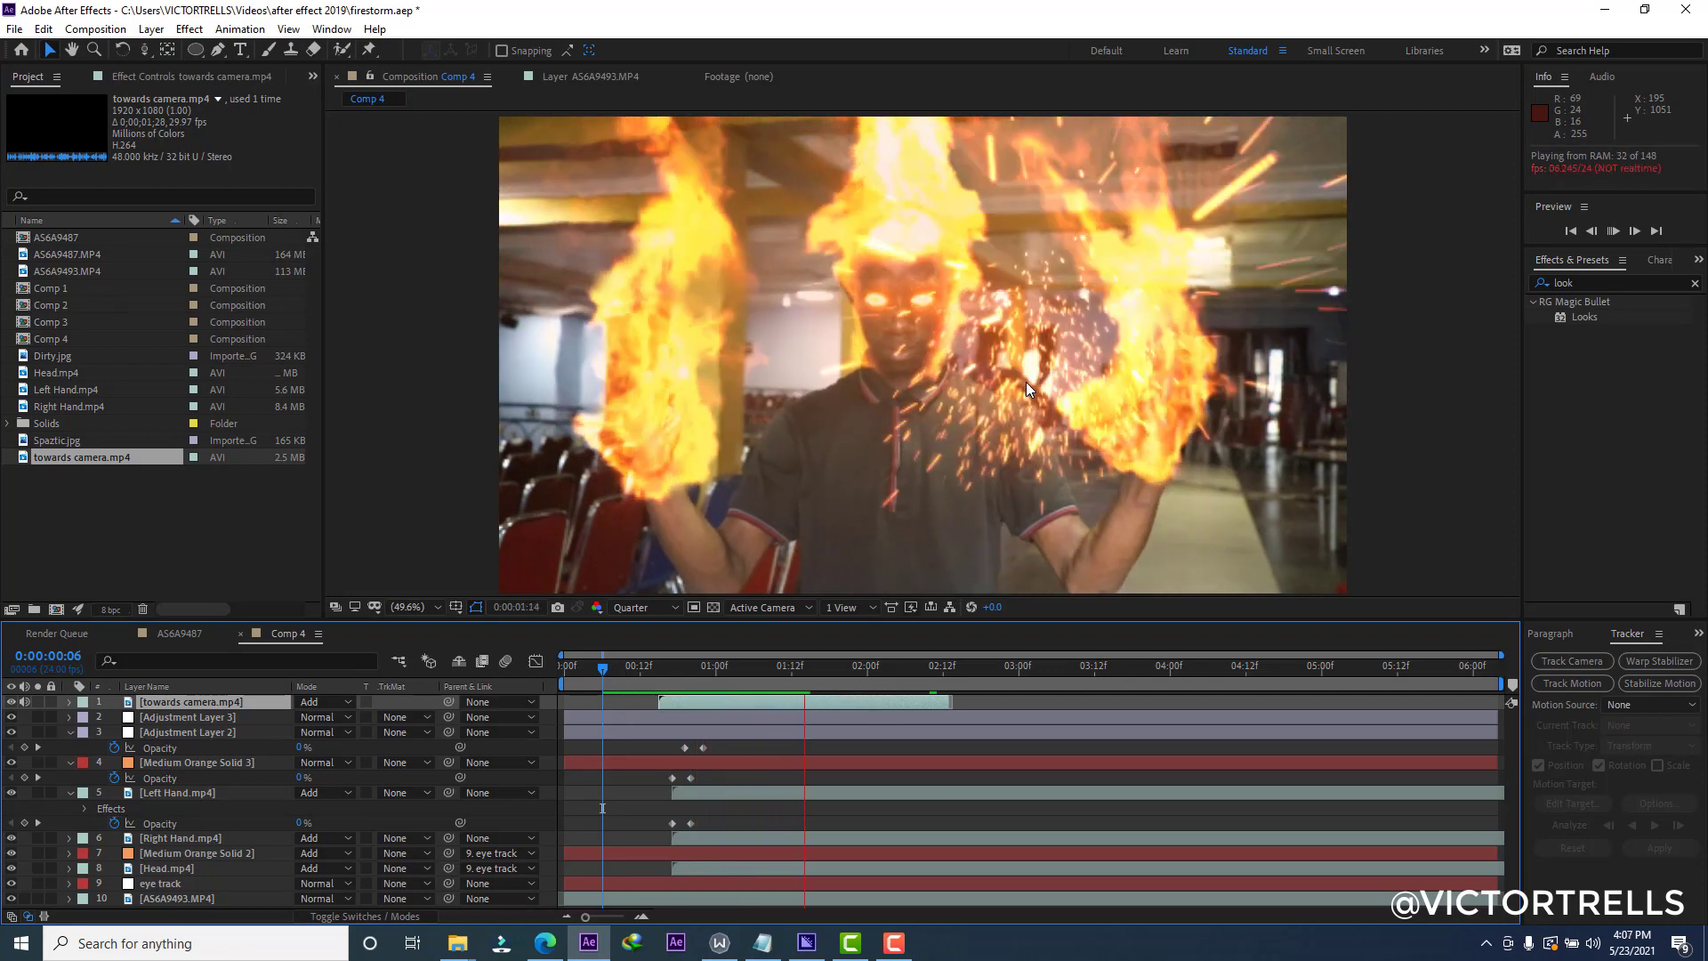
key(space)
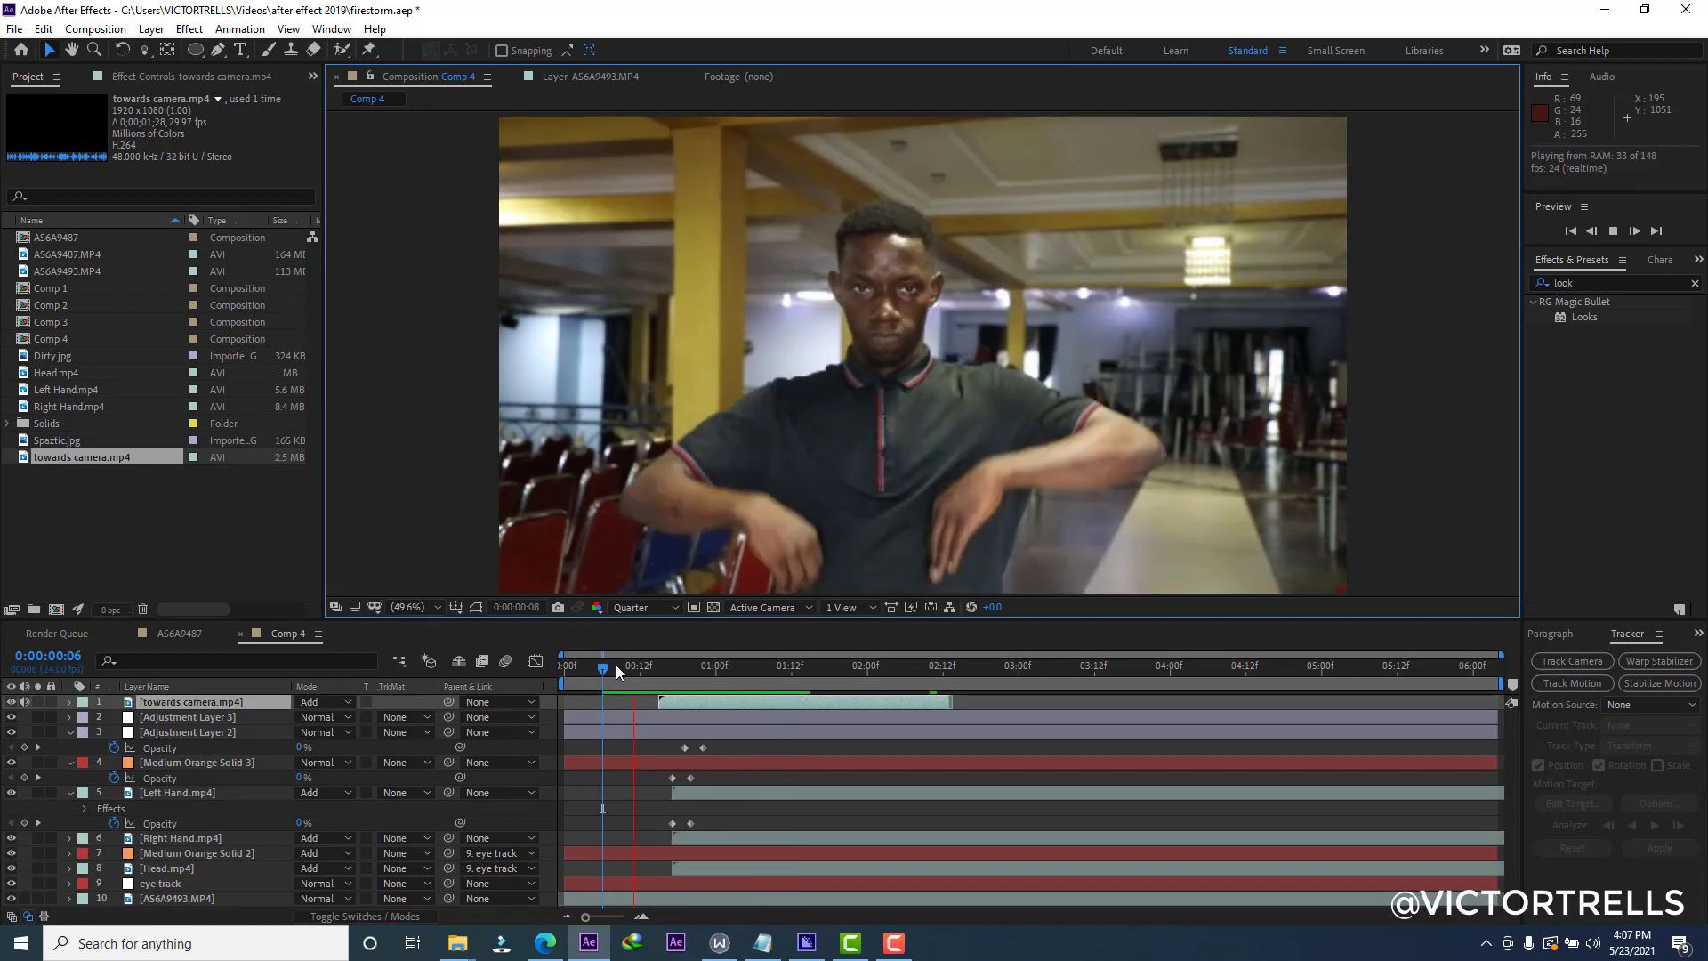
At 0:00:00:21, reposition the sparks clip over the burning hand on the right of the frame and preview it.
drag(644, 666, 696, 679)
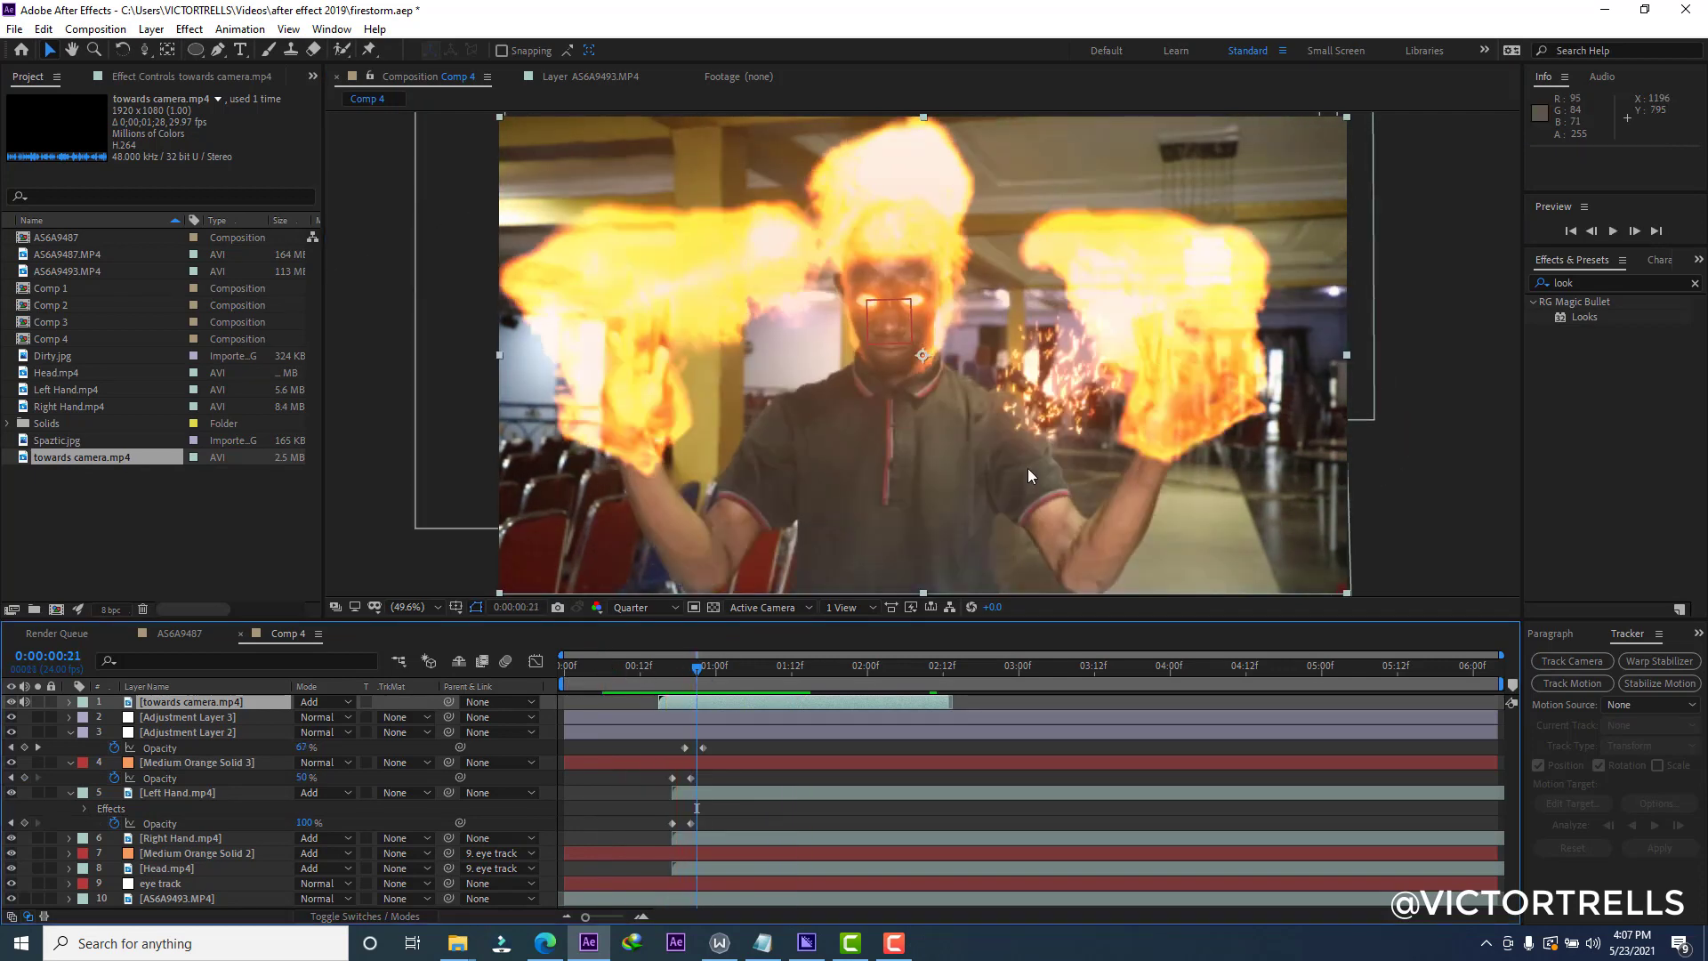
click(817, 533)
key(space)
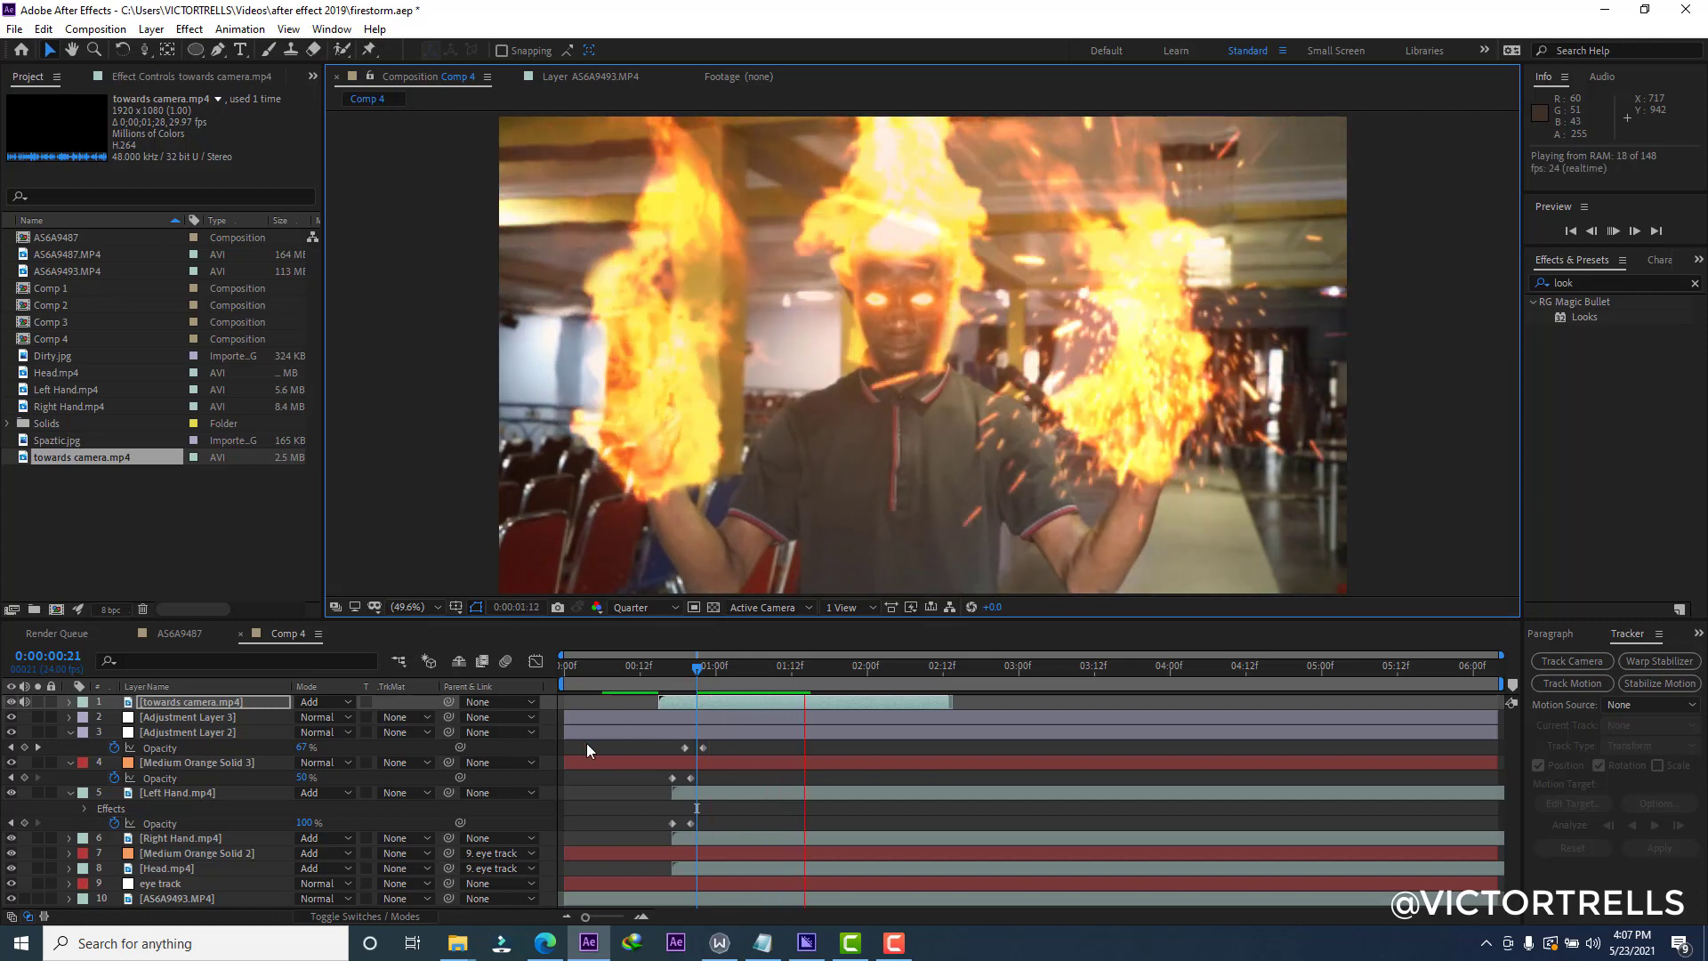
drag(694, 664, 627, 676)
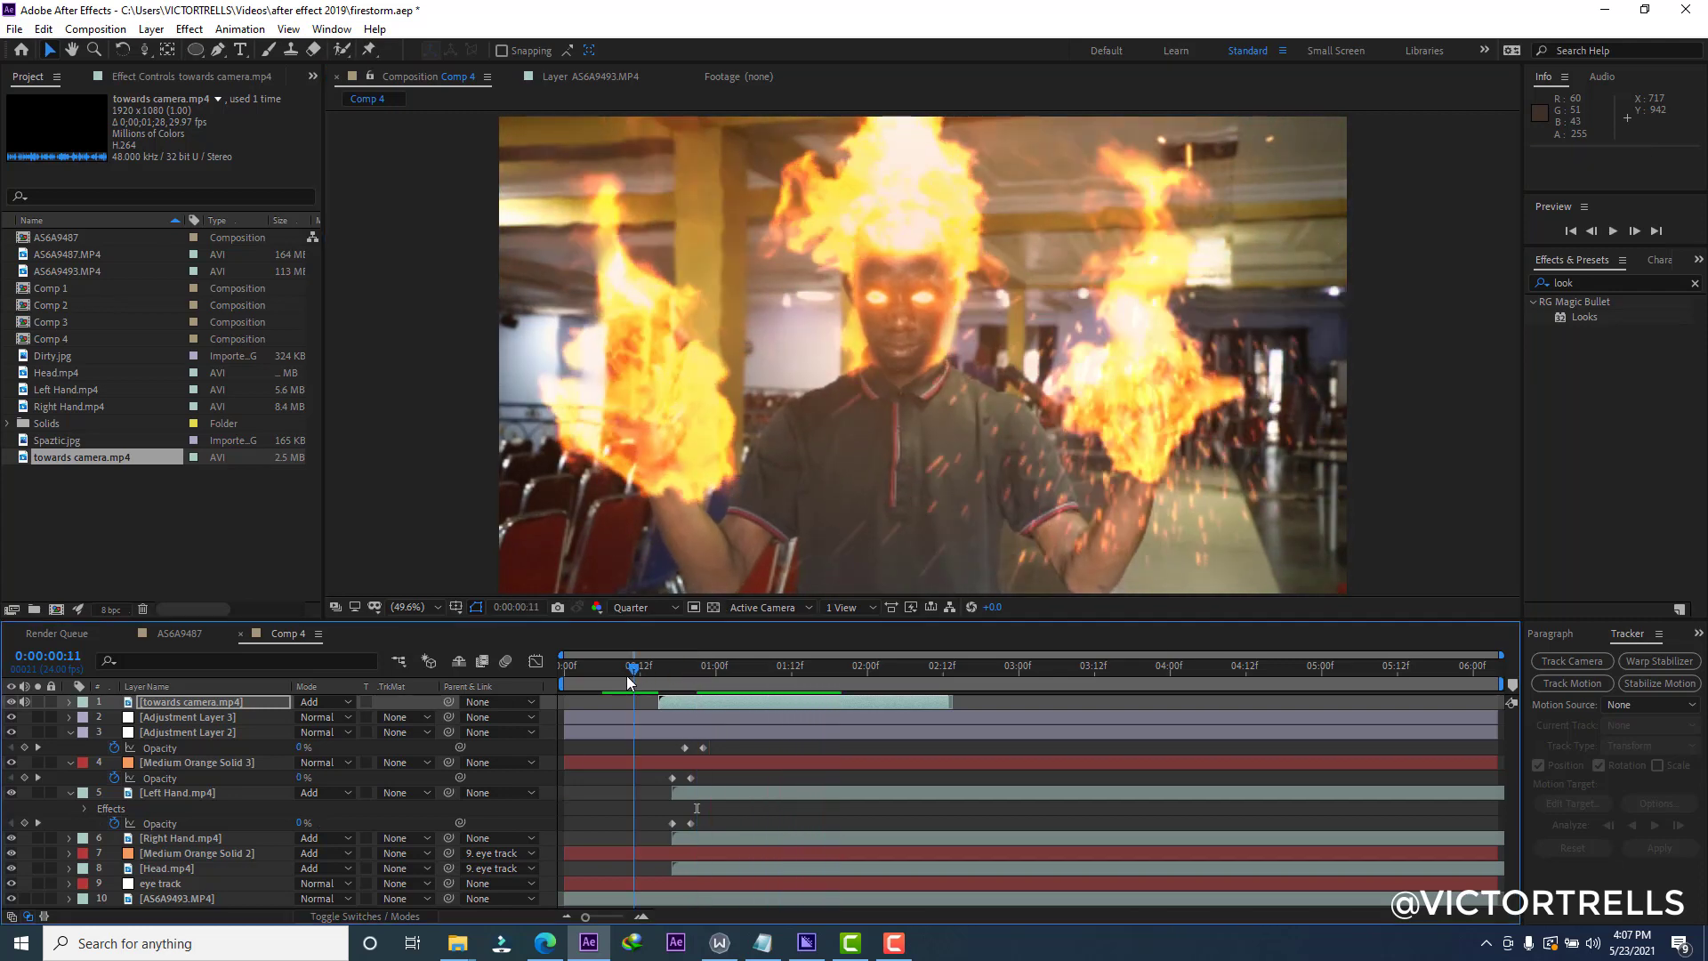
key(space)
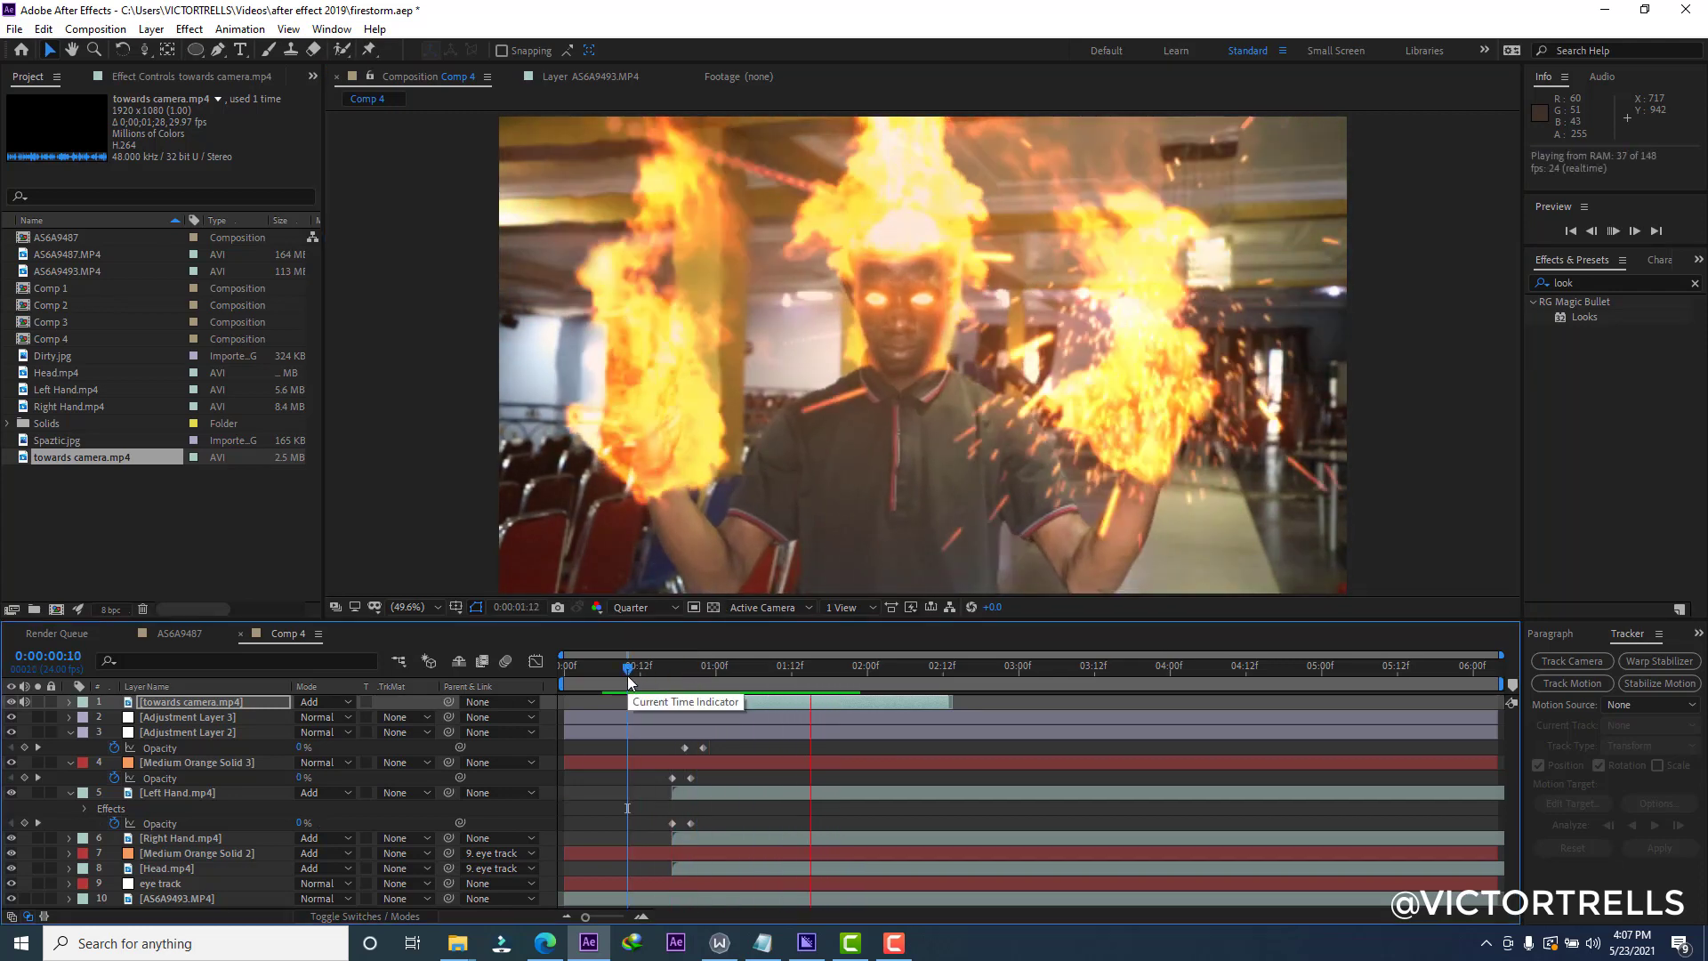
drag(628, 678, 654, 678)
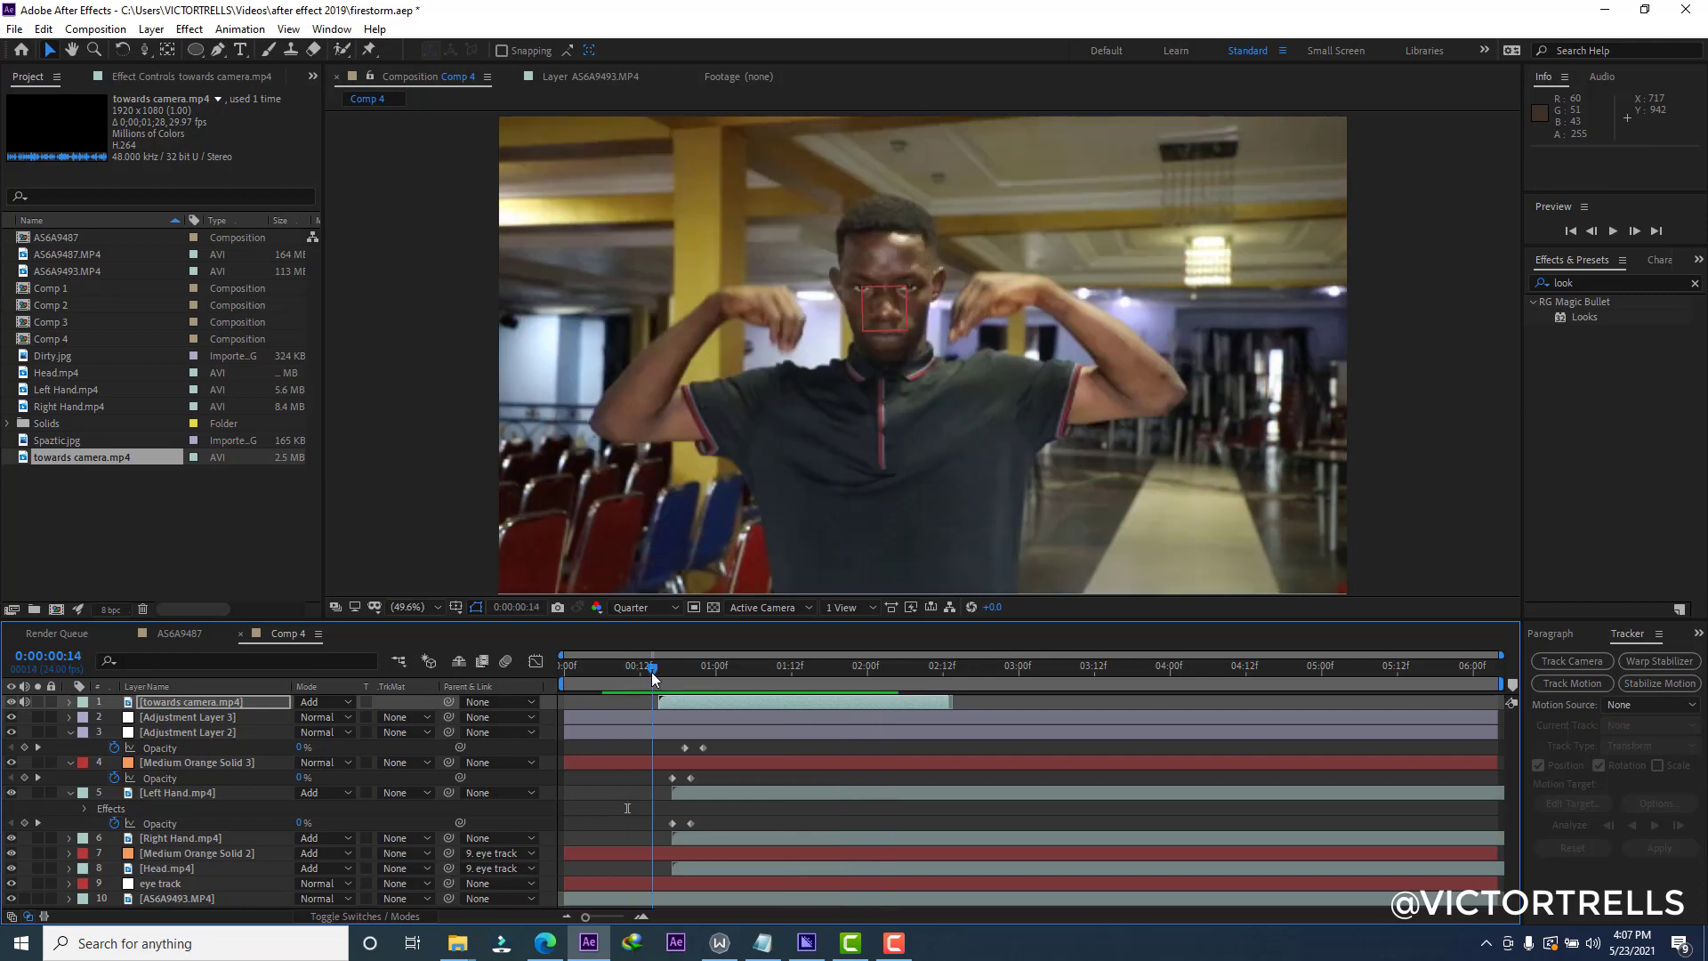
key(space)
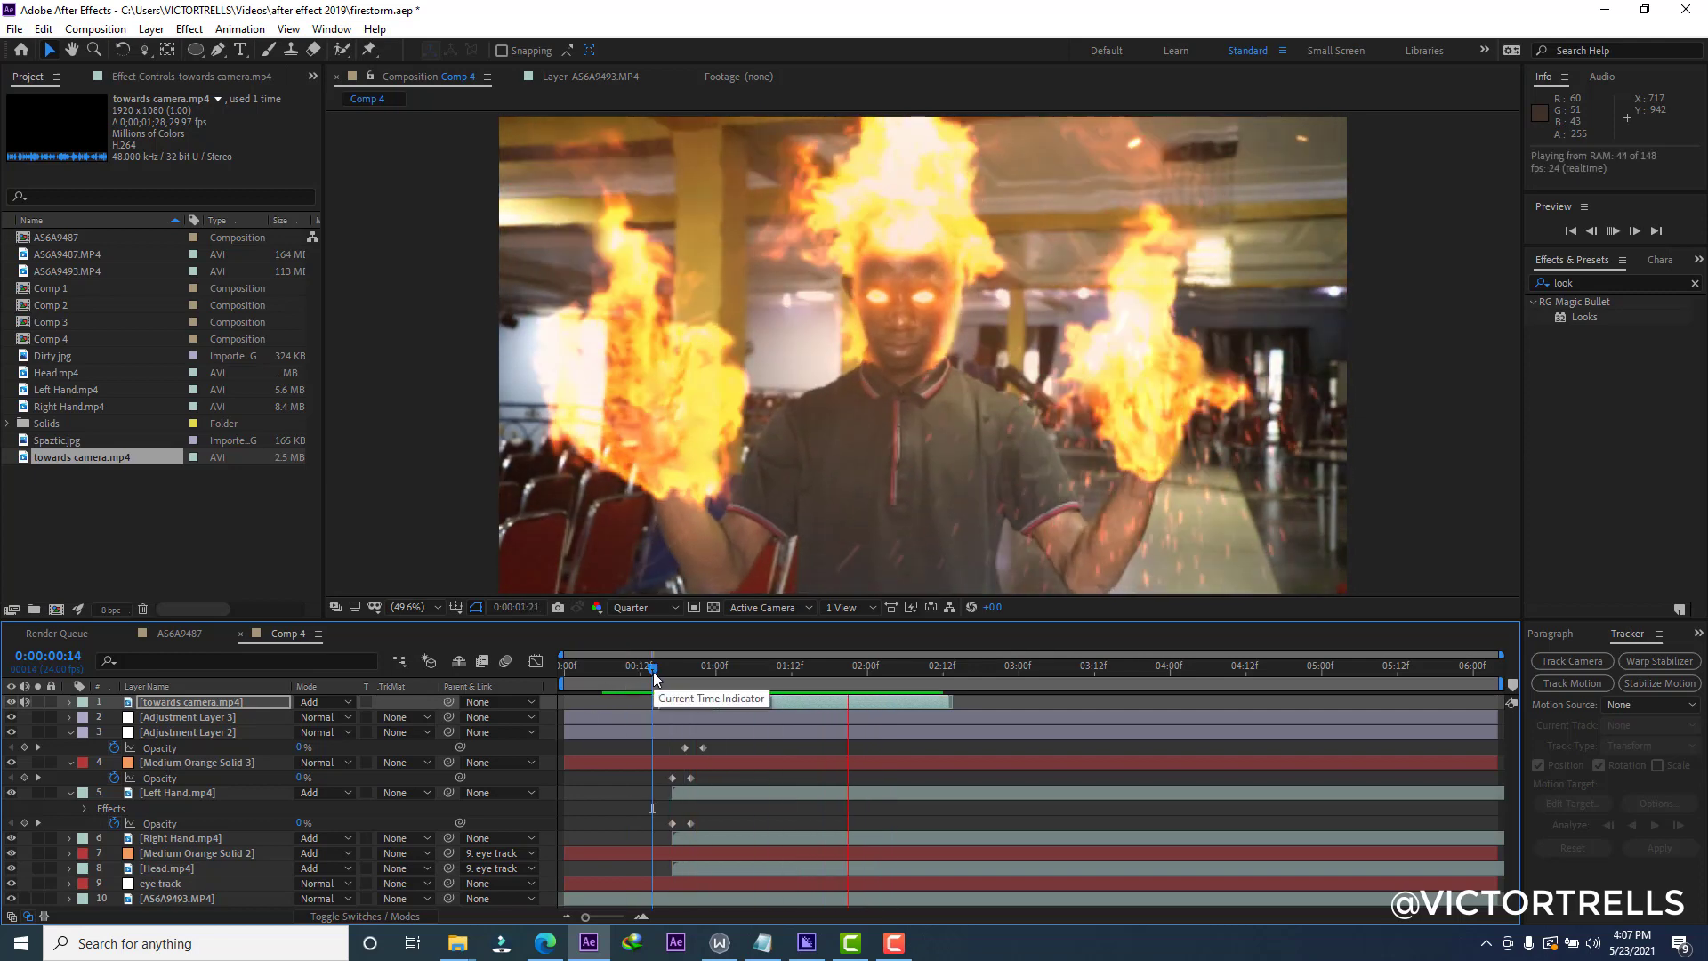
Time-stretch the towards camera.mp4 layer with a stretch factor of 50 and preview it from 0:00:00:15.
drag(647, 676, 710, 675)
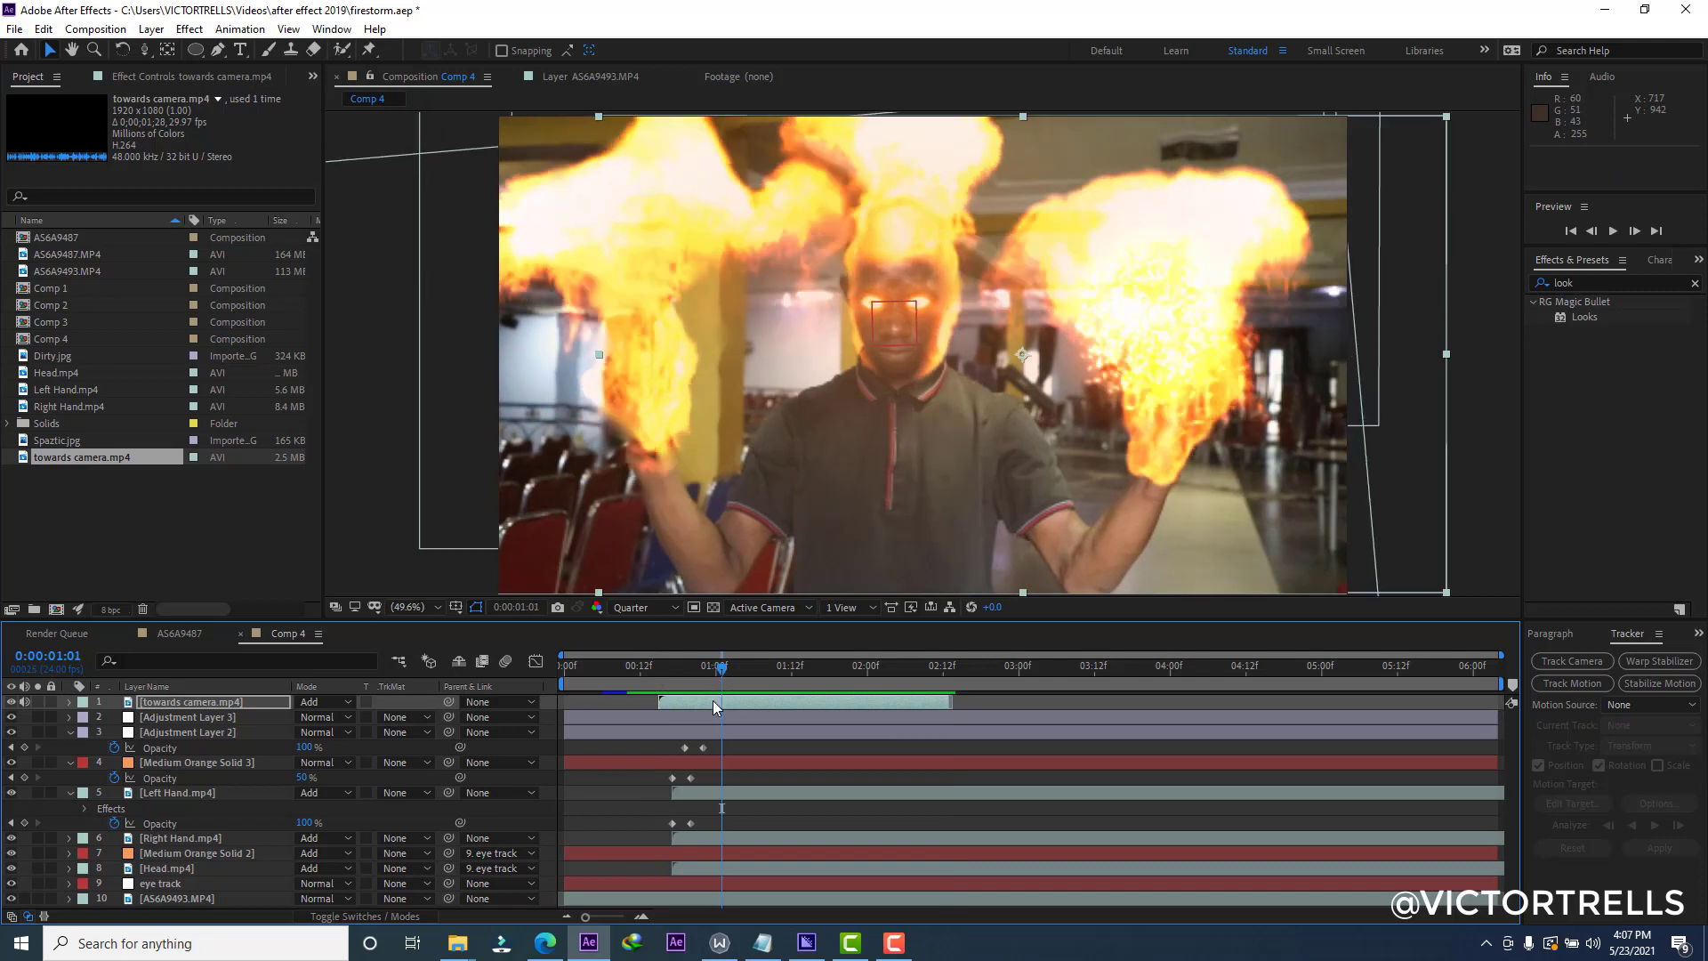
right_click(717, 703)
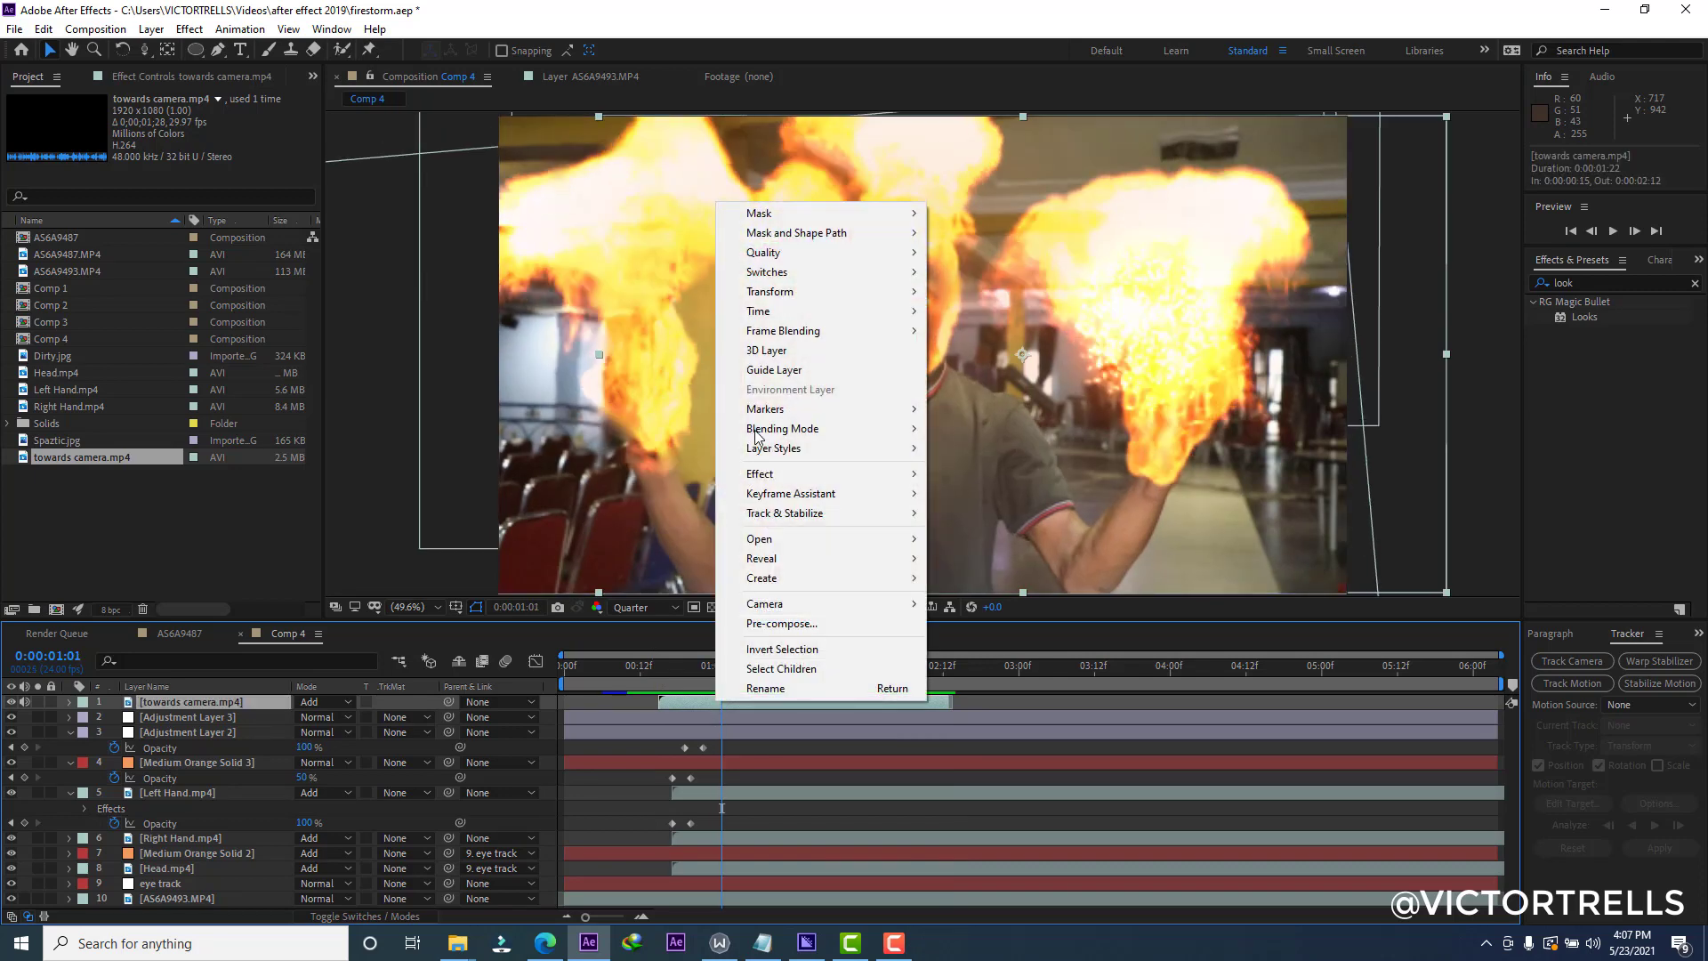
mouse_move(765, 312)
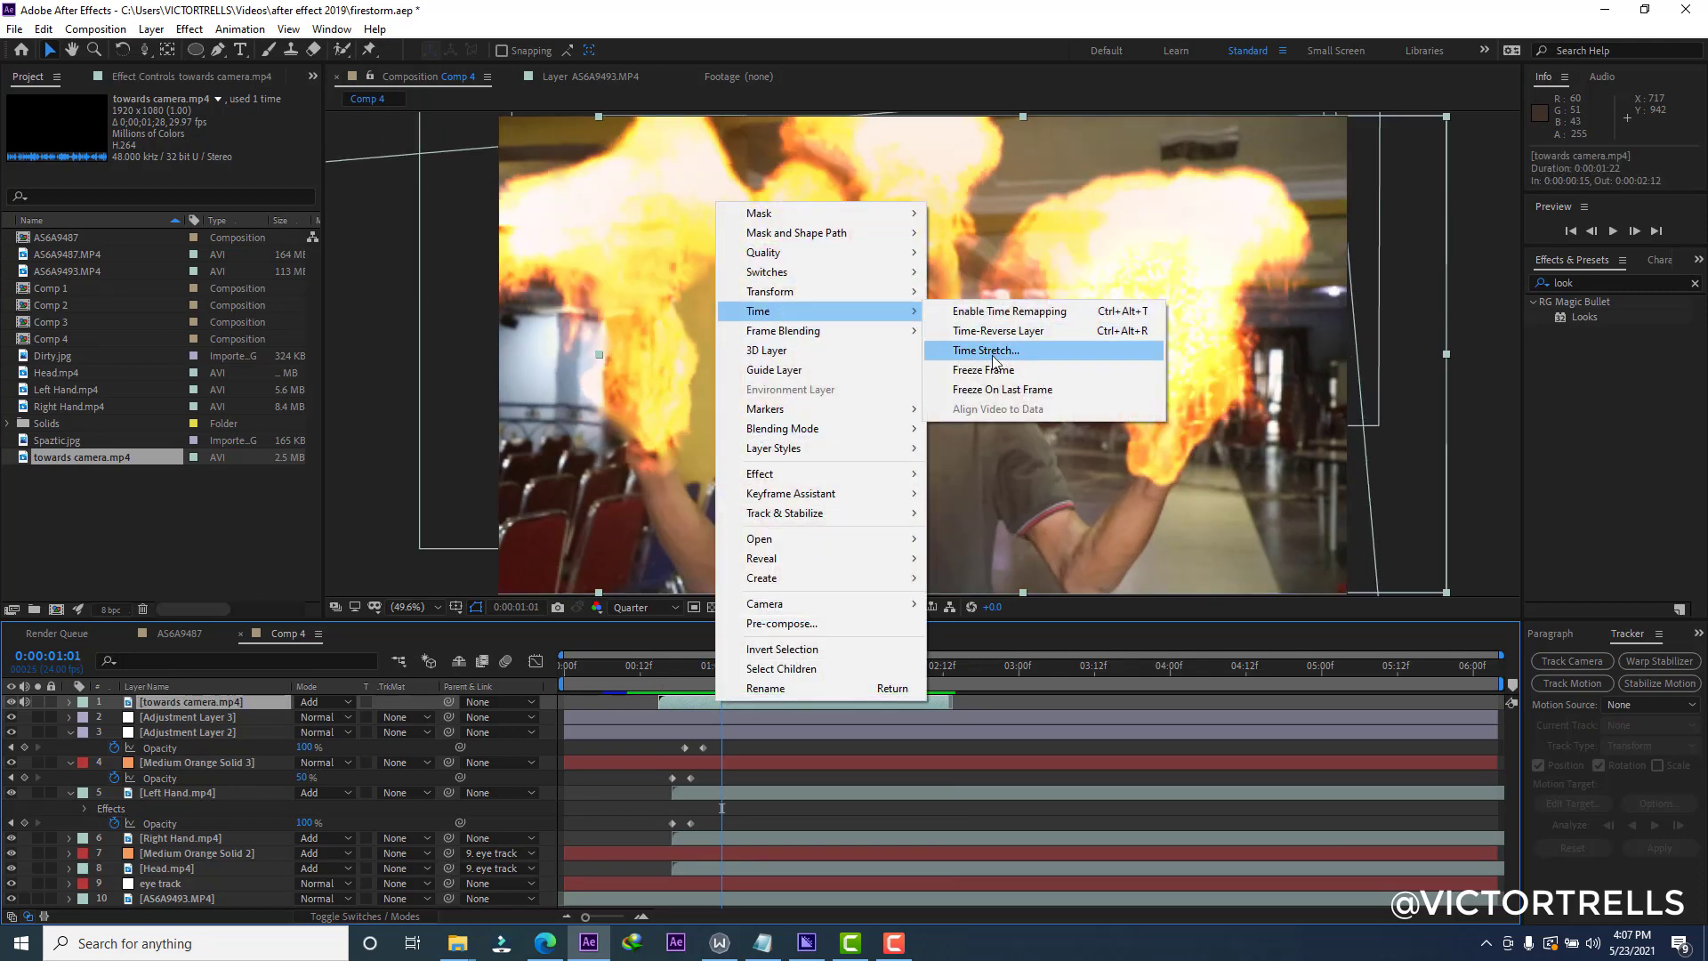
click(988, 351)
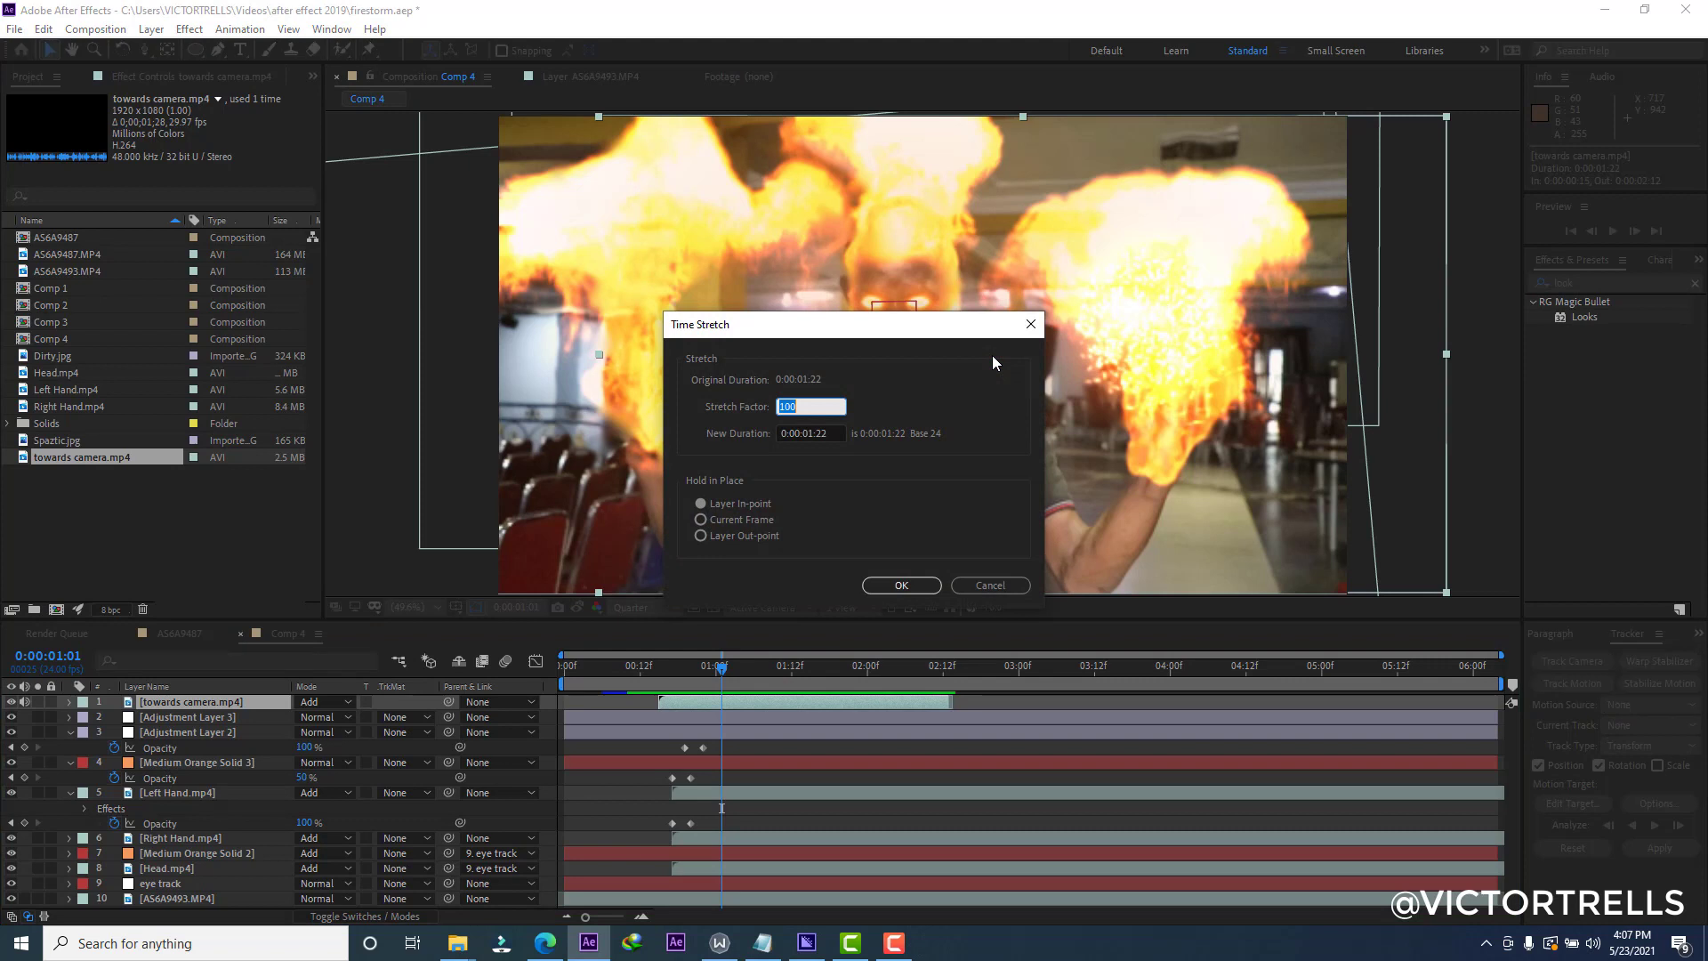
text(50)
click(900, 585)
click(657, 678)
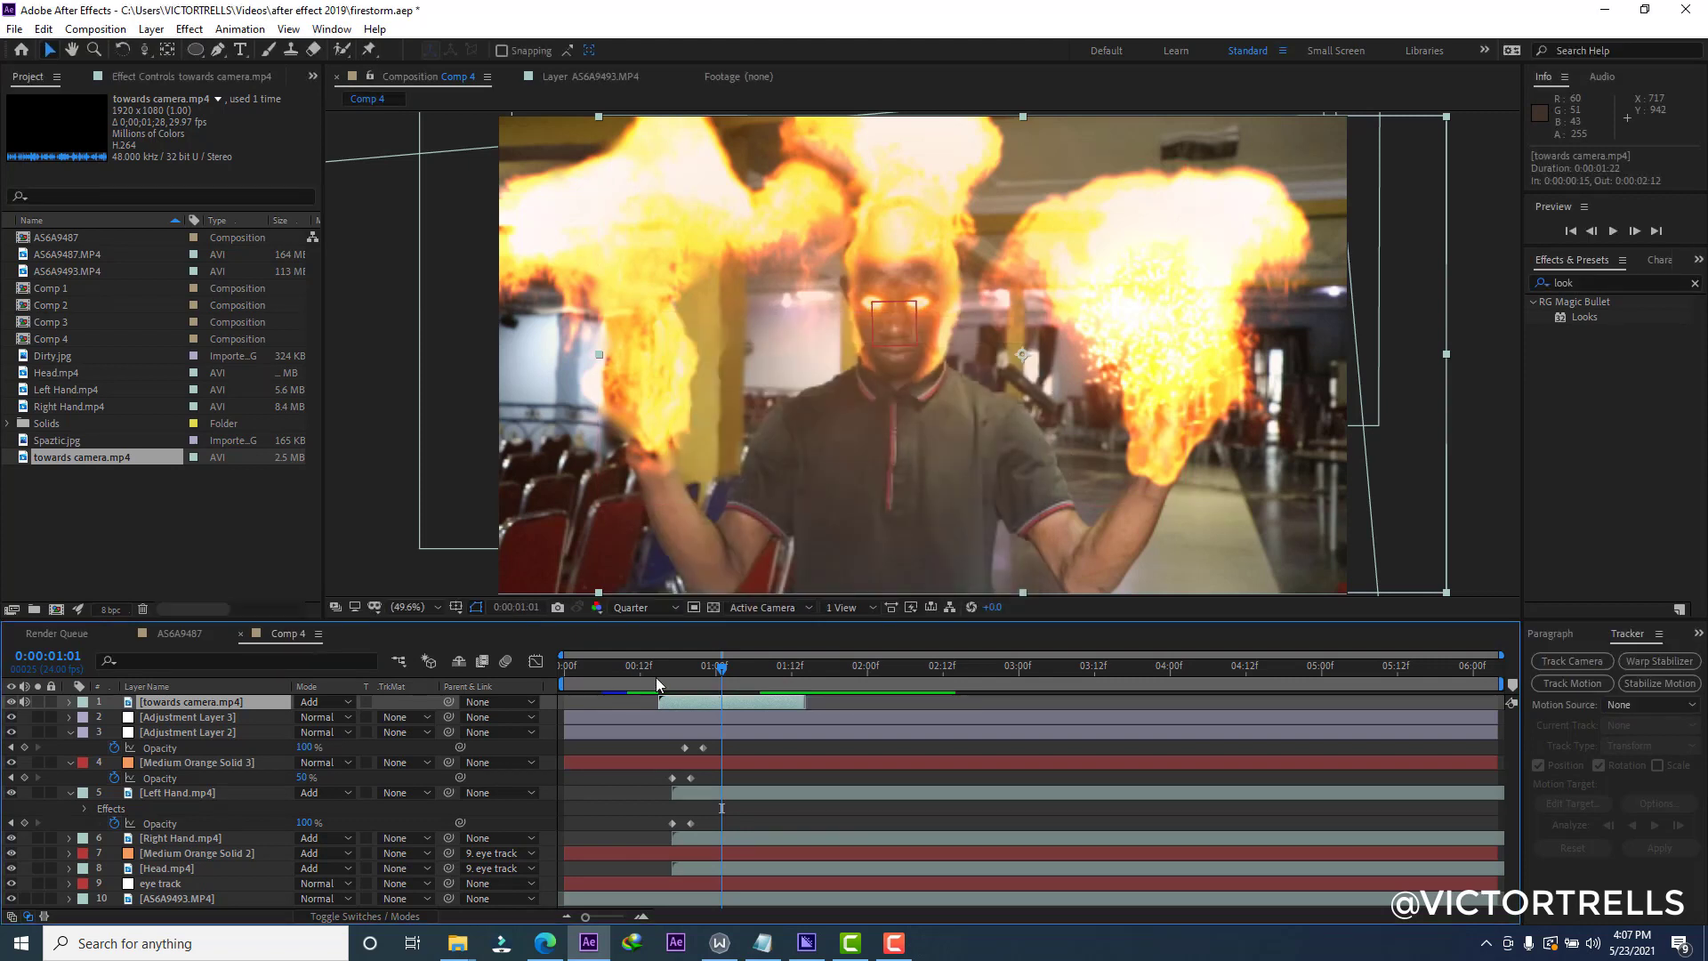
key(space)
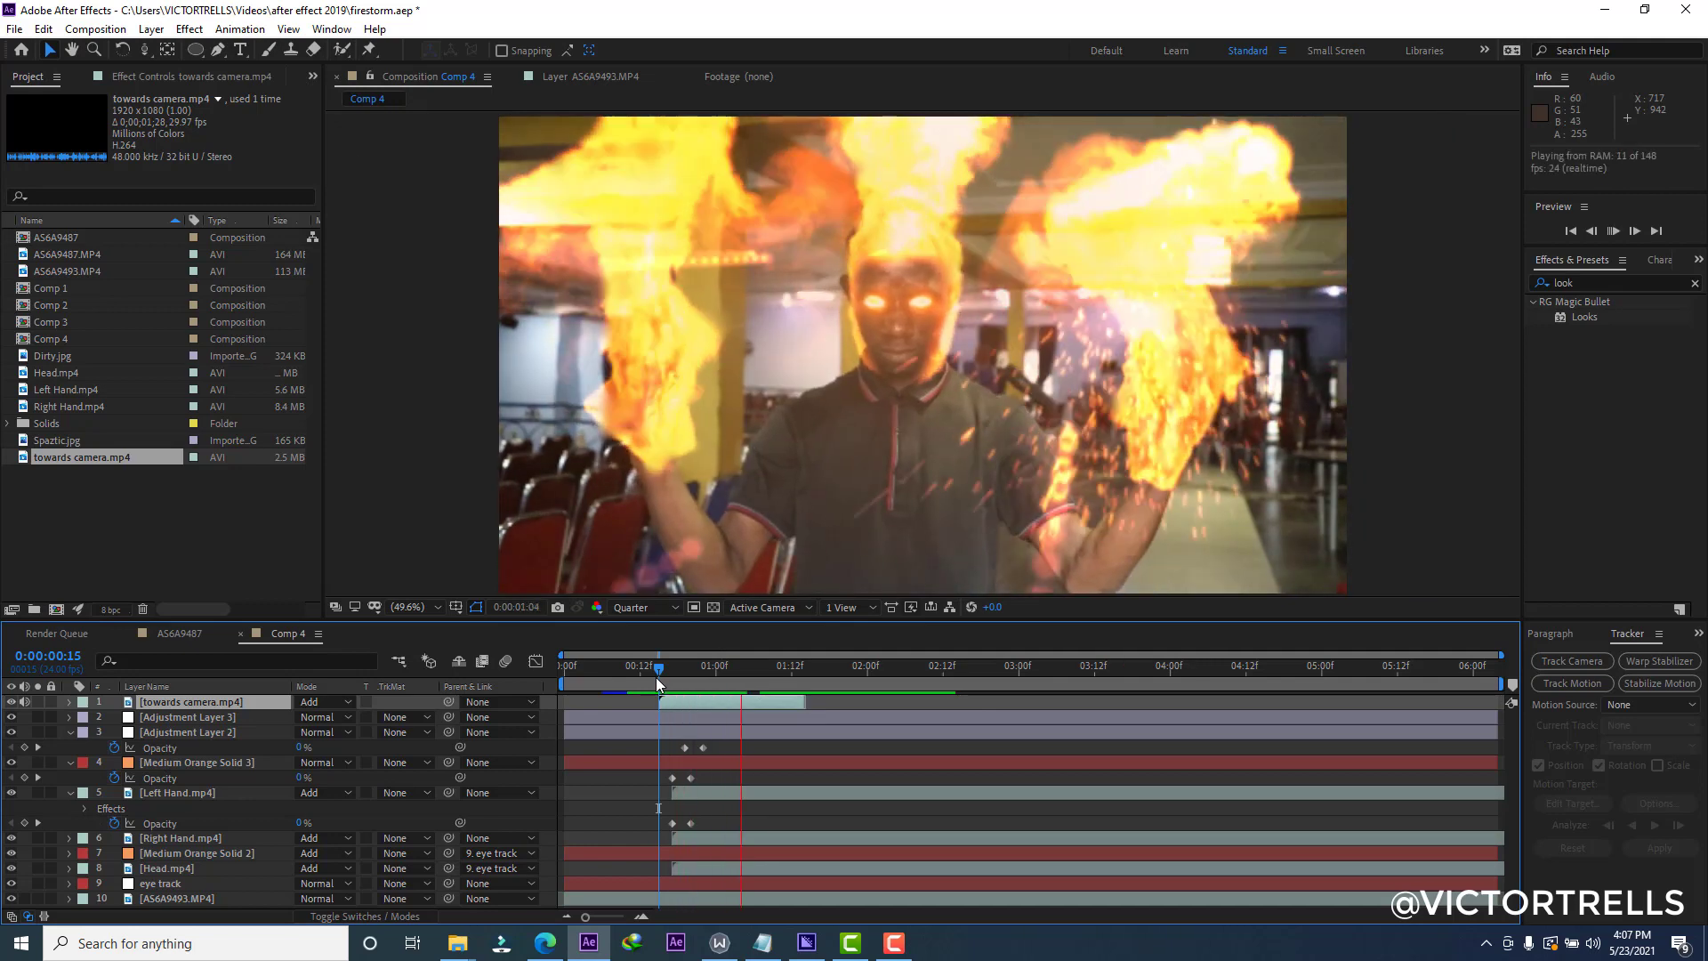
Shift the shortened towards camera.mp4 layer to start at 0:00:00:20 and play back the ignition.
drag(657, 671, 713, 700)
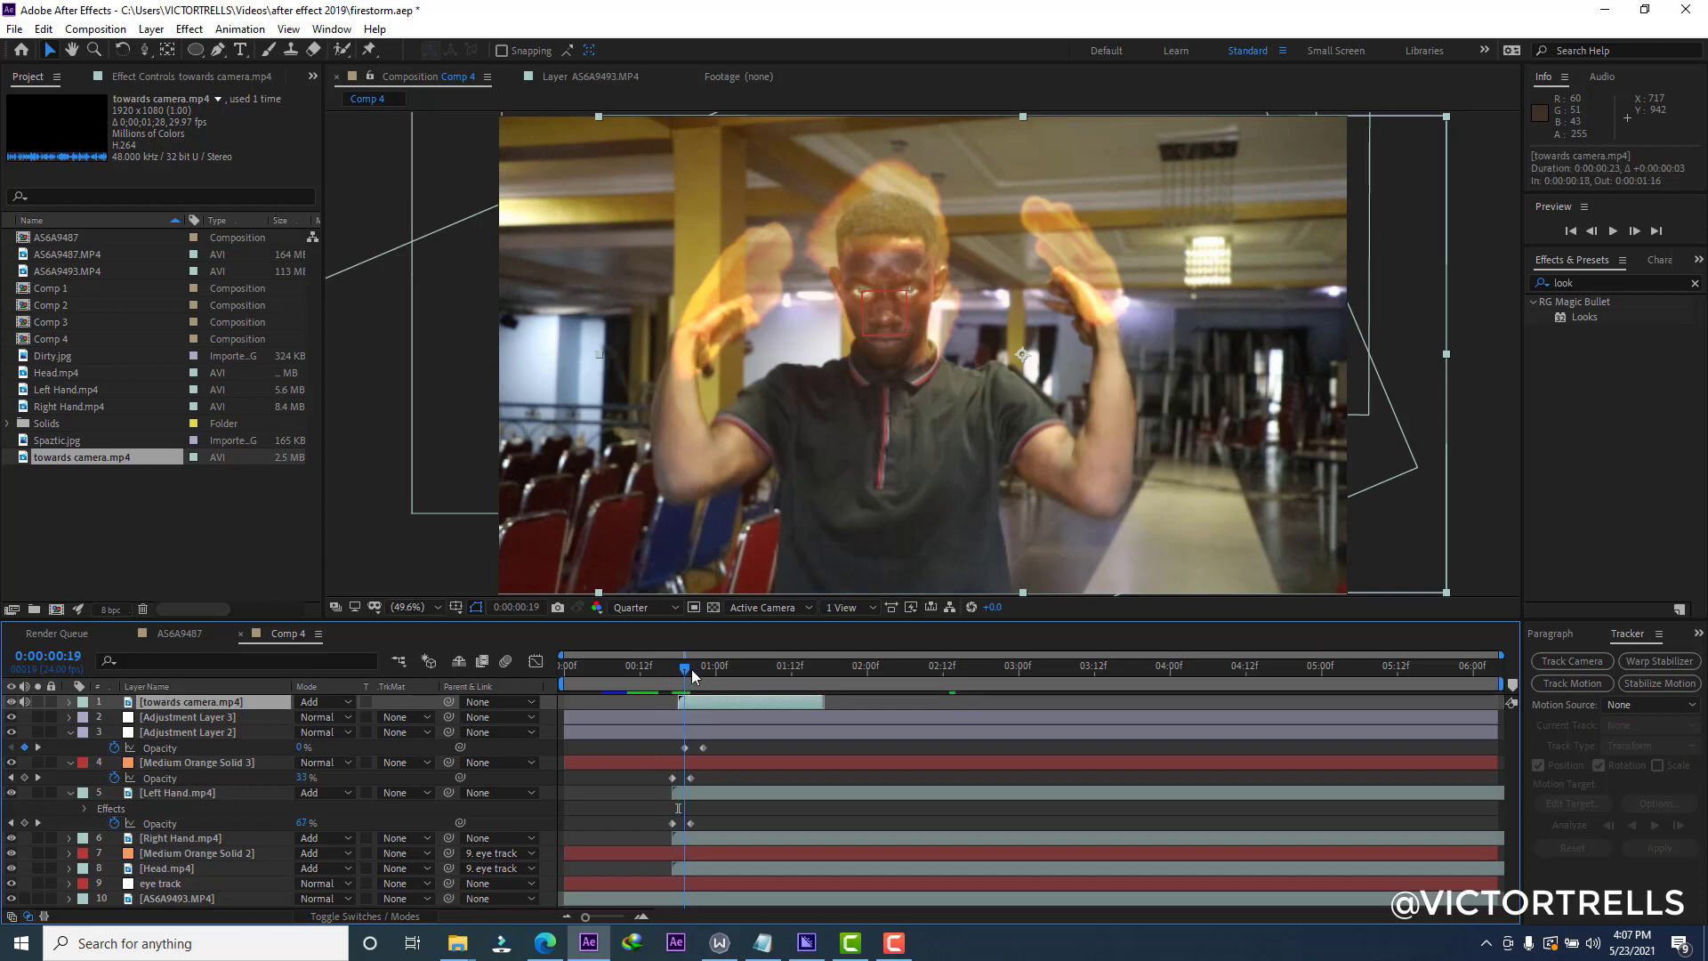
click(694, 674)
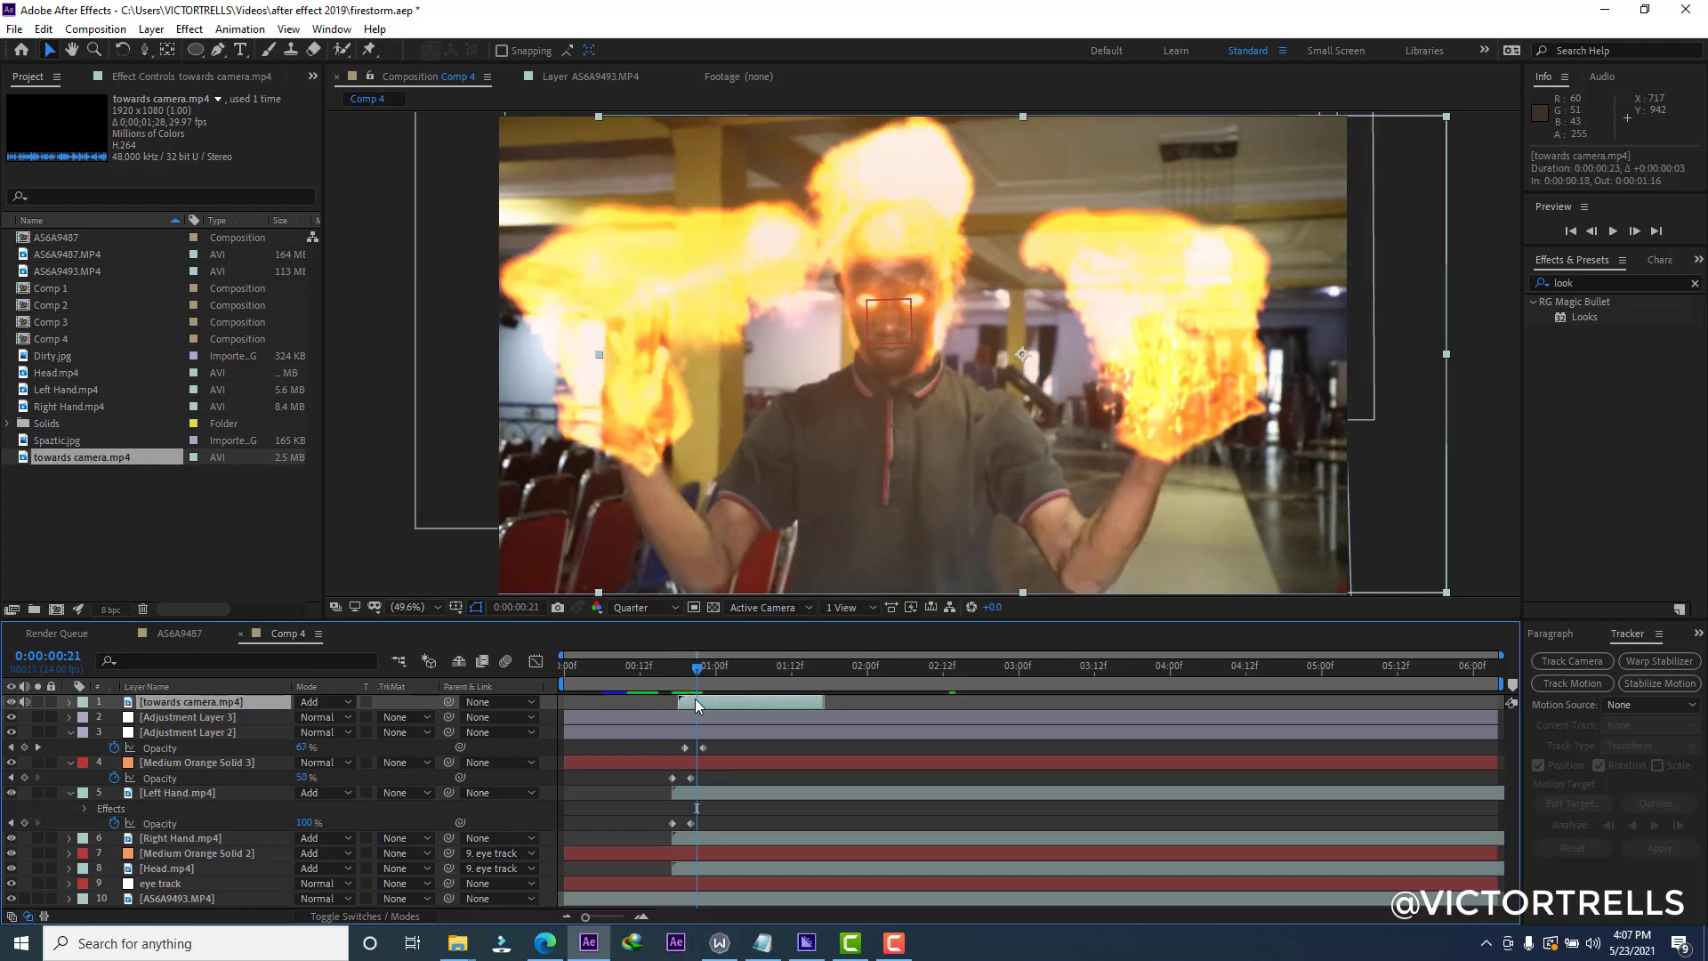
drag(697, 705, 703, 703)
click(670, 676)
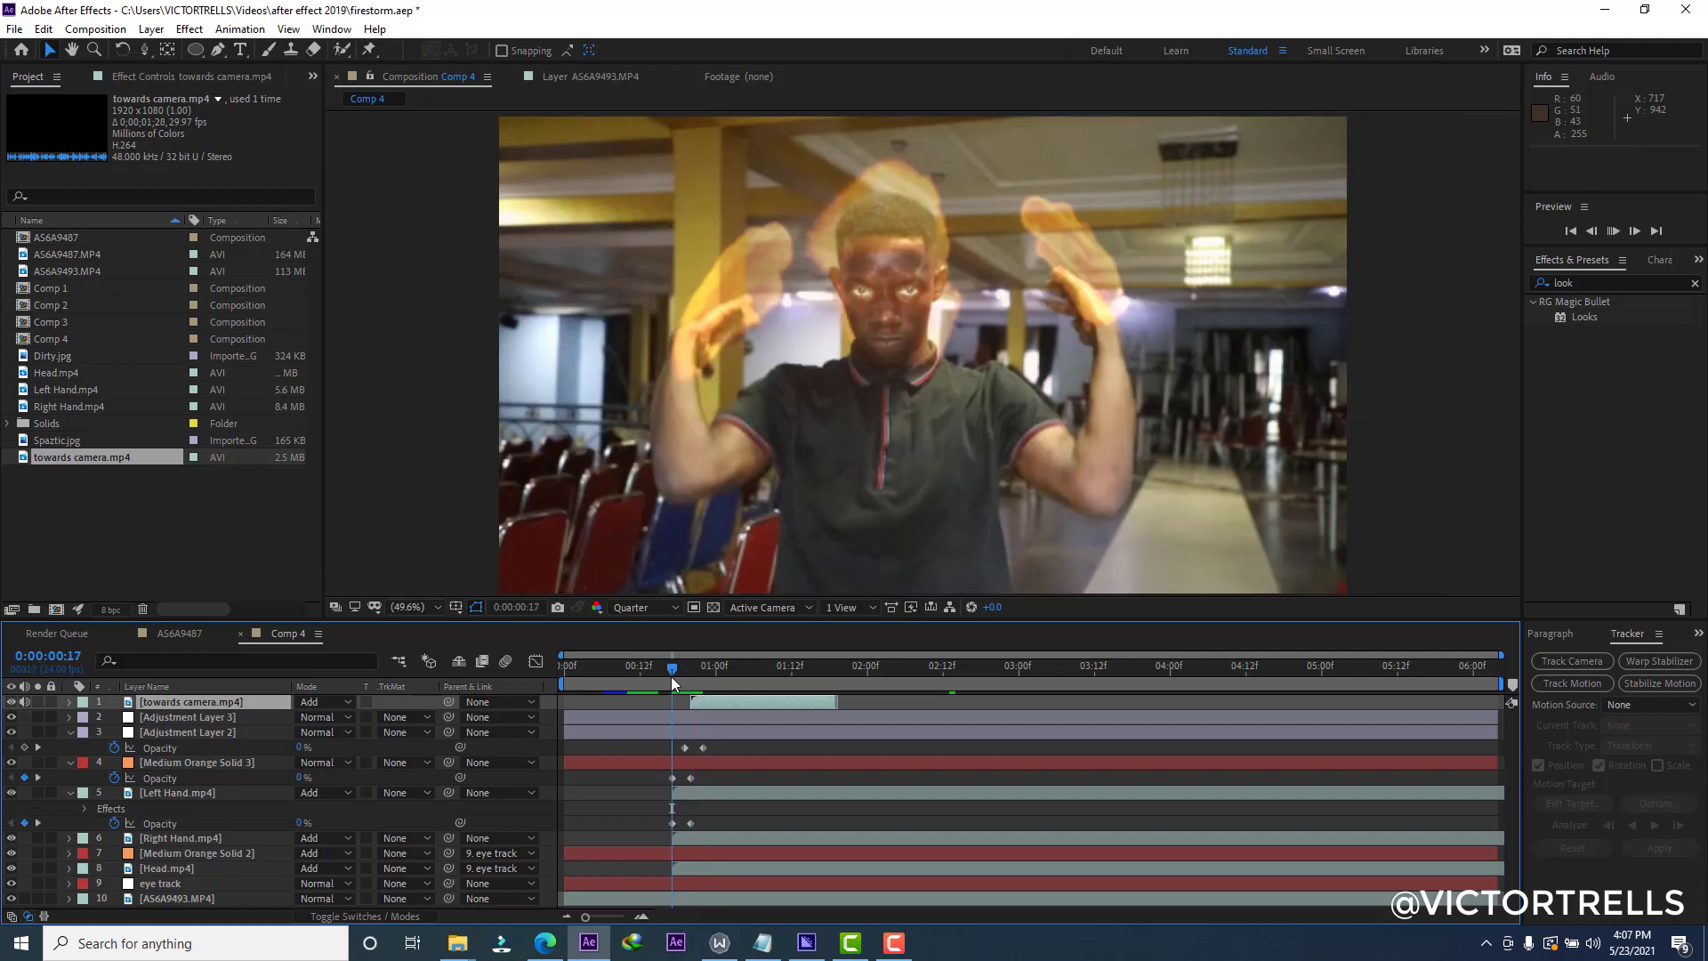
key(space)
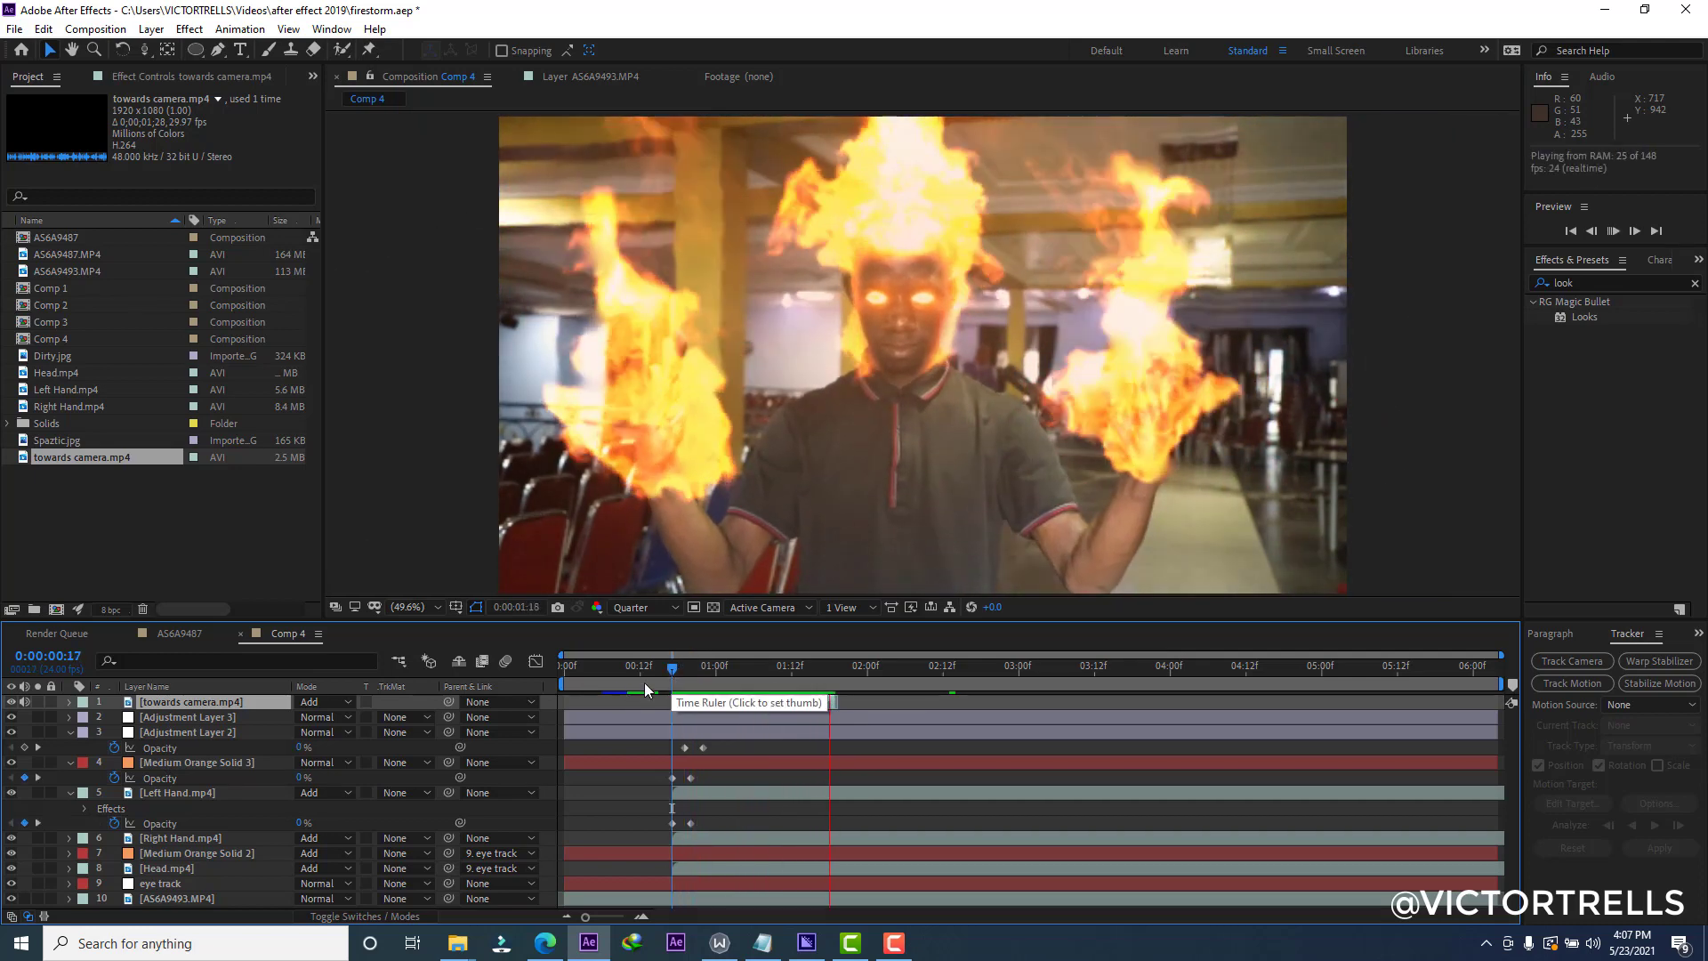
key(space)
key(space)
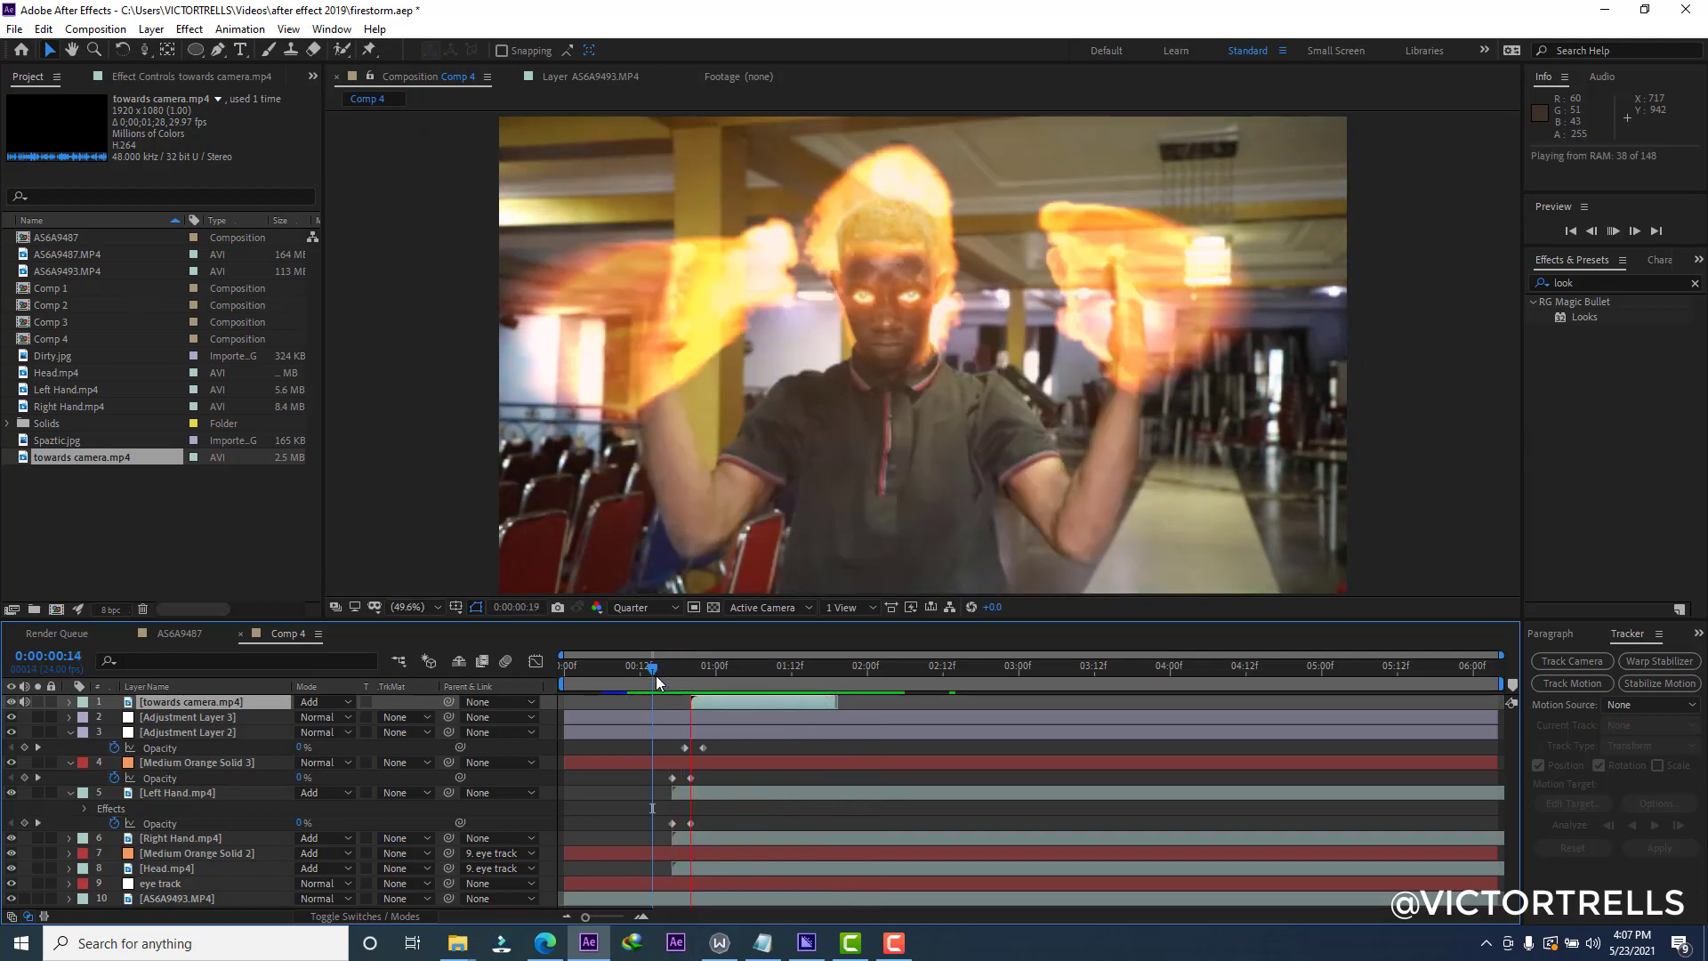
At 0:00:01:00, duplicate the towards camera.mp4 layer, move the copy over the other burning hand, and preview both spark bursts.
drag(656, 677, 716, 685)
click(715, 702)
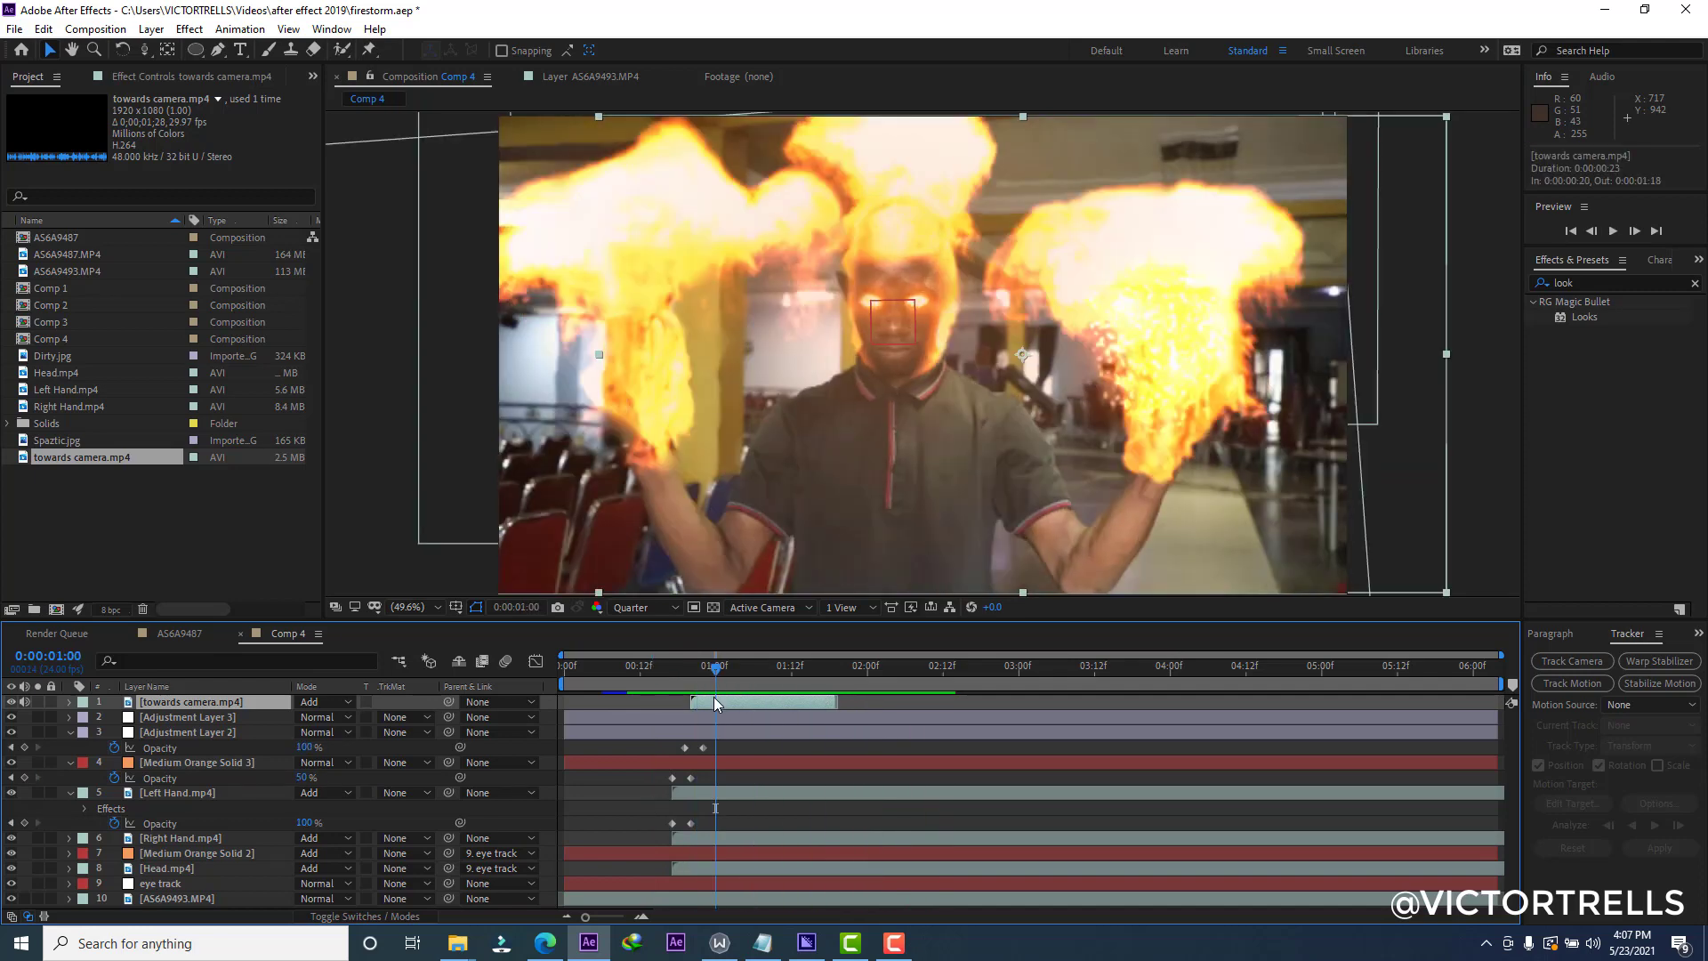
key(ctrl+d)
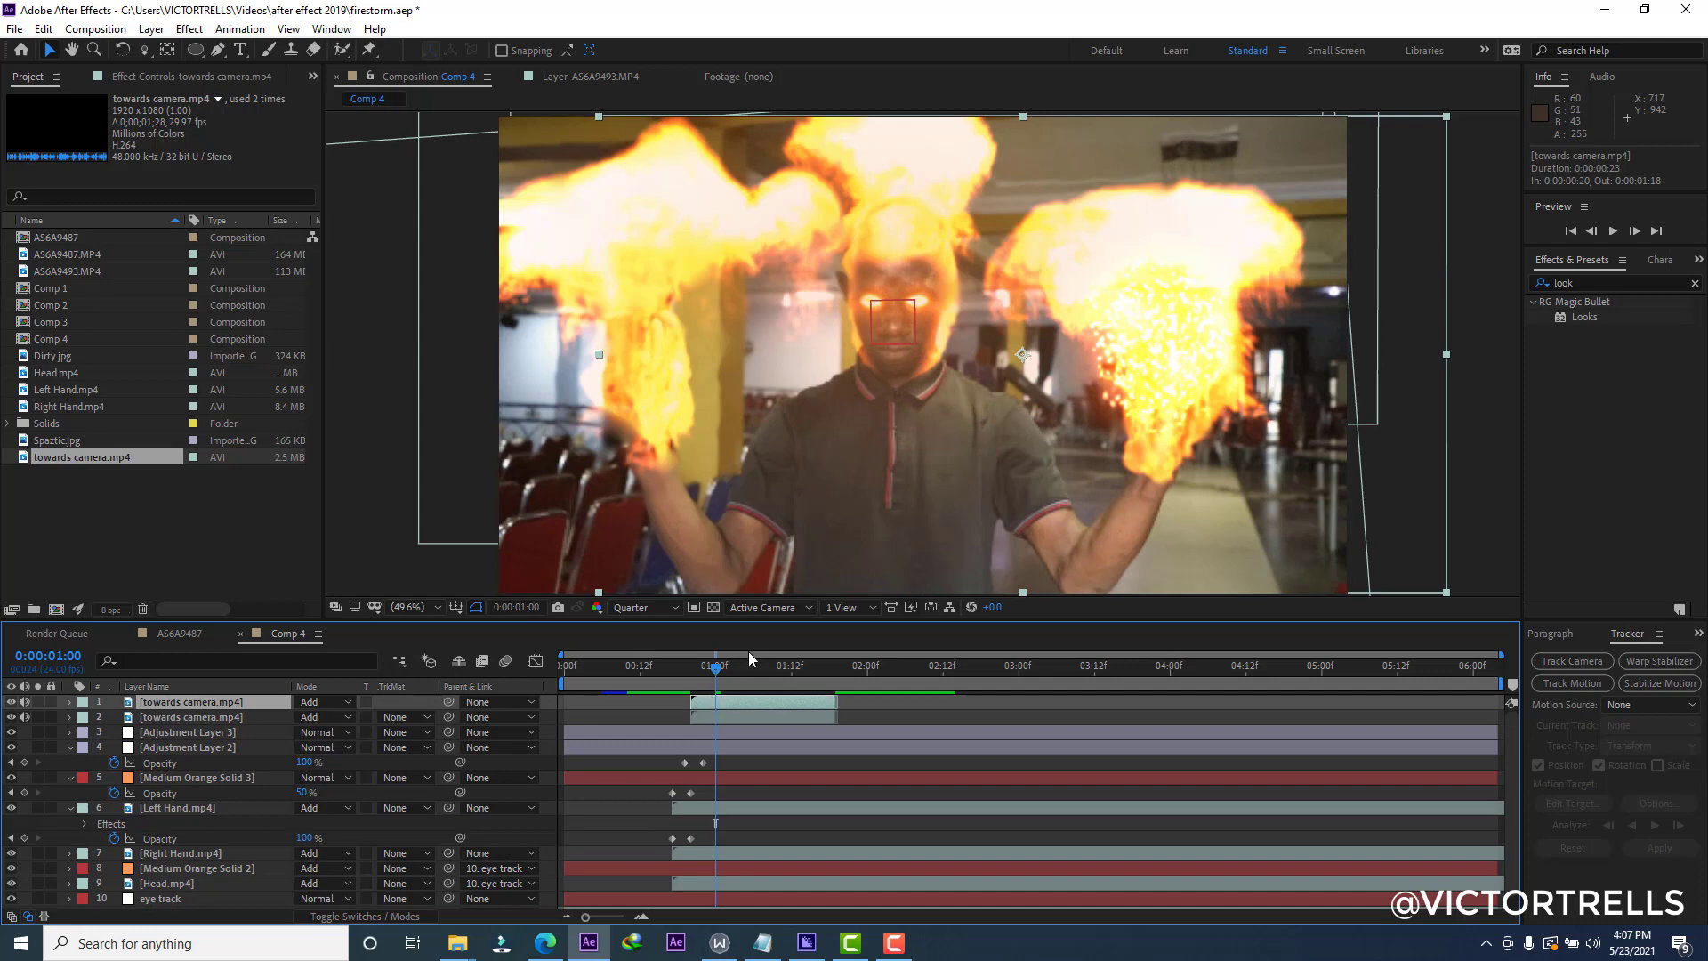
drag(1160, 381, 639, 398)
key(space)
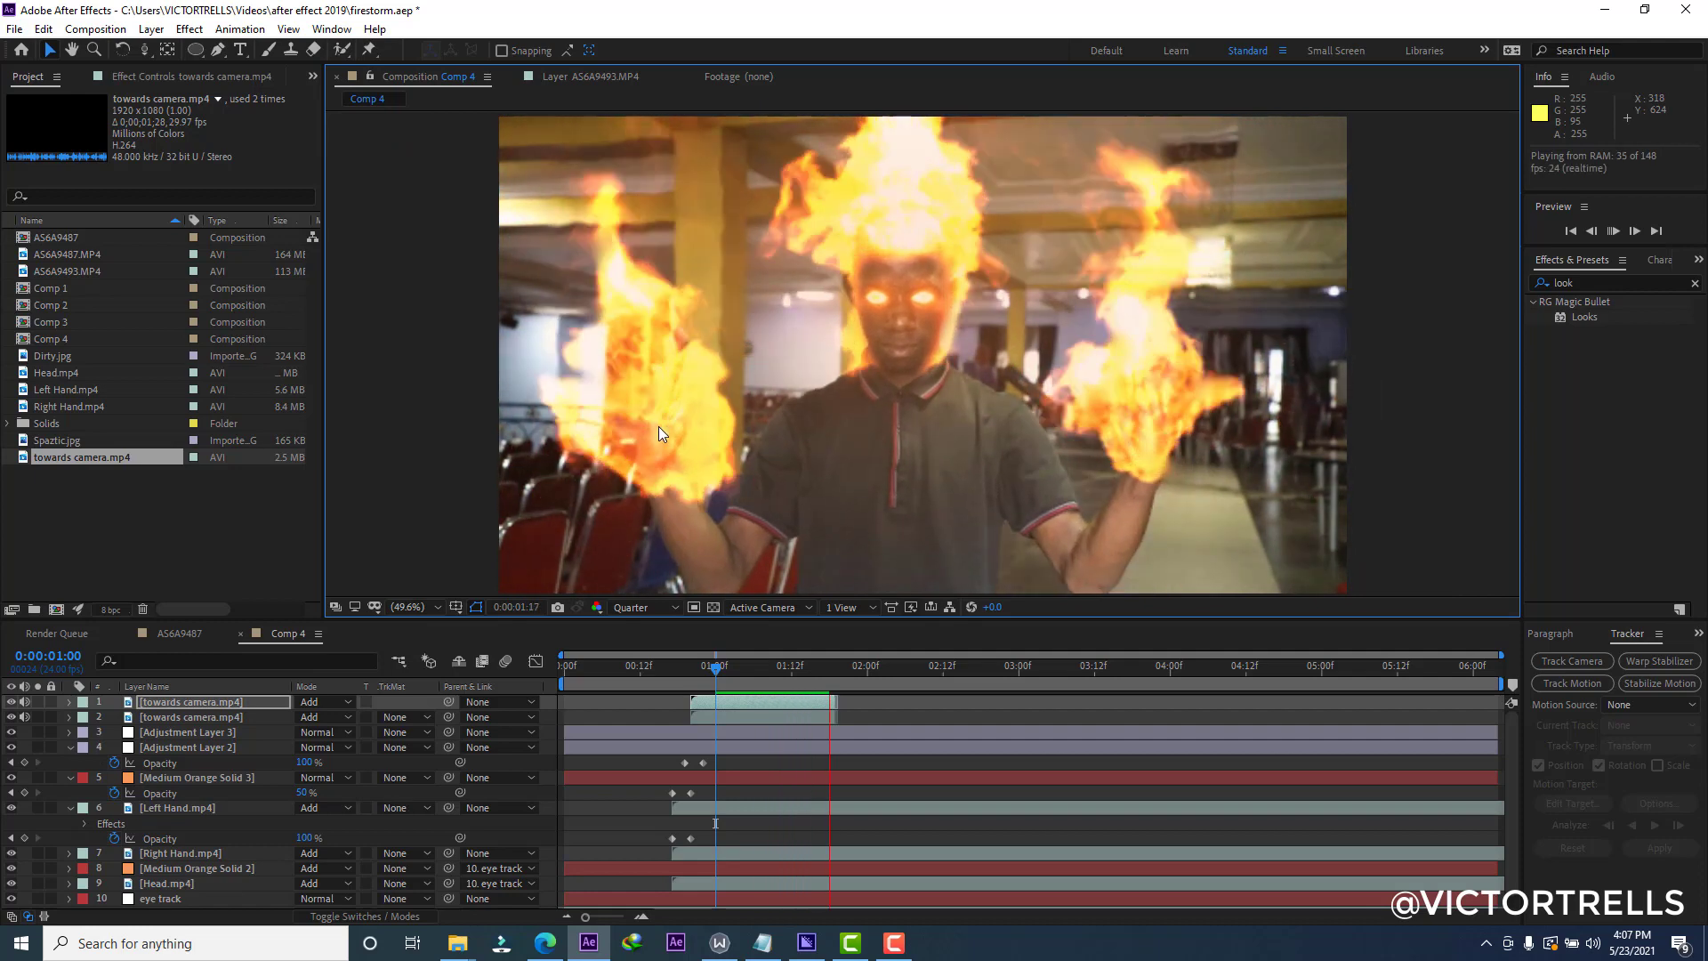
click(666, 674)
key(space)
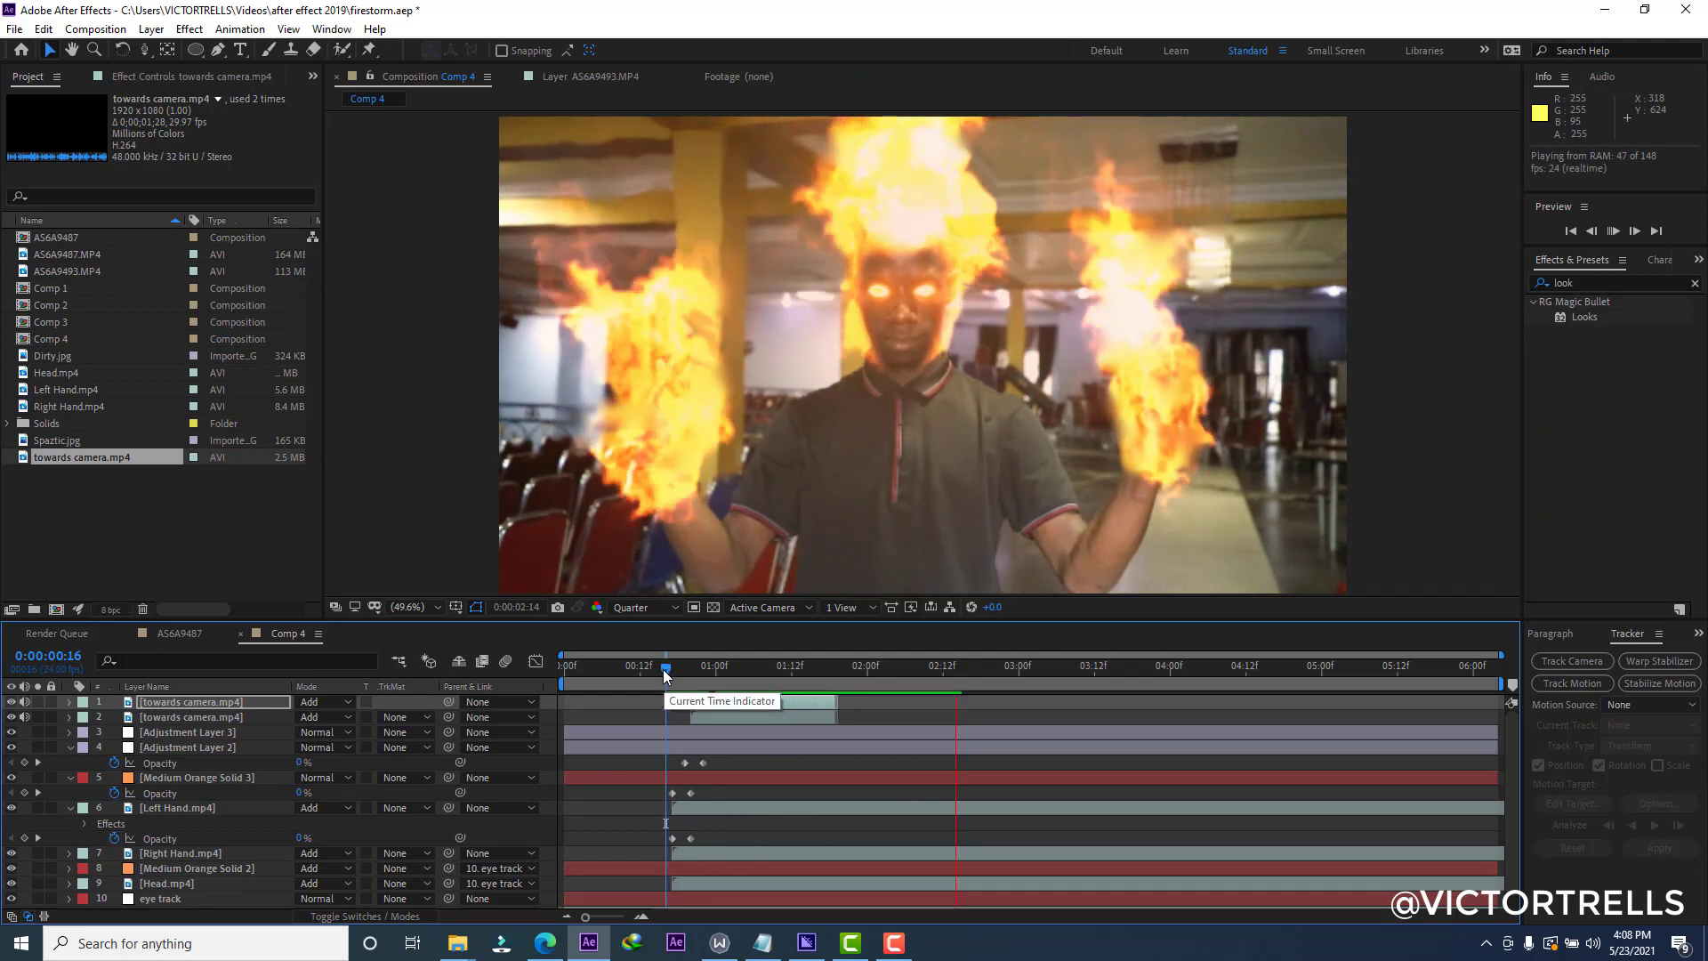
Move Adjustment Layer 3 to the top of the layer stack, show its effect controls, and go to 0:00:01:08.
drag(663, 666, 724, 756)
click(719, 734)
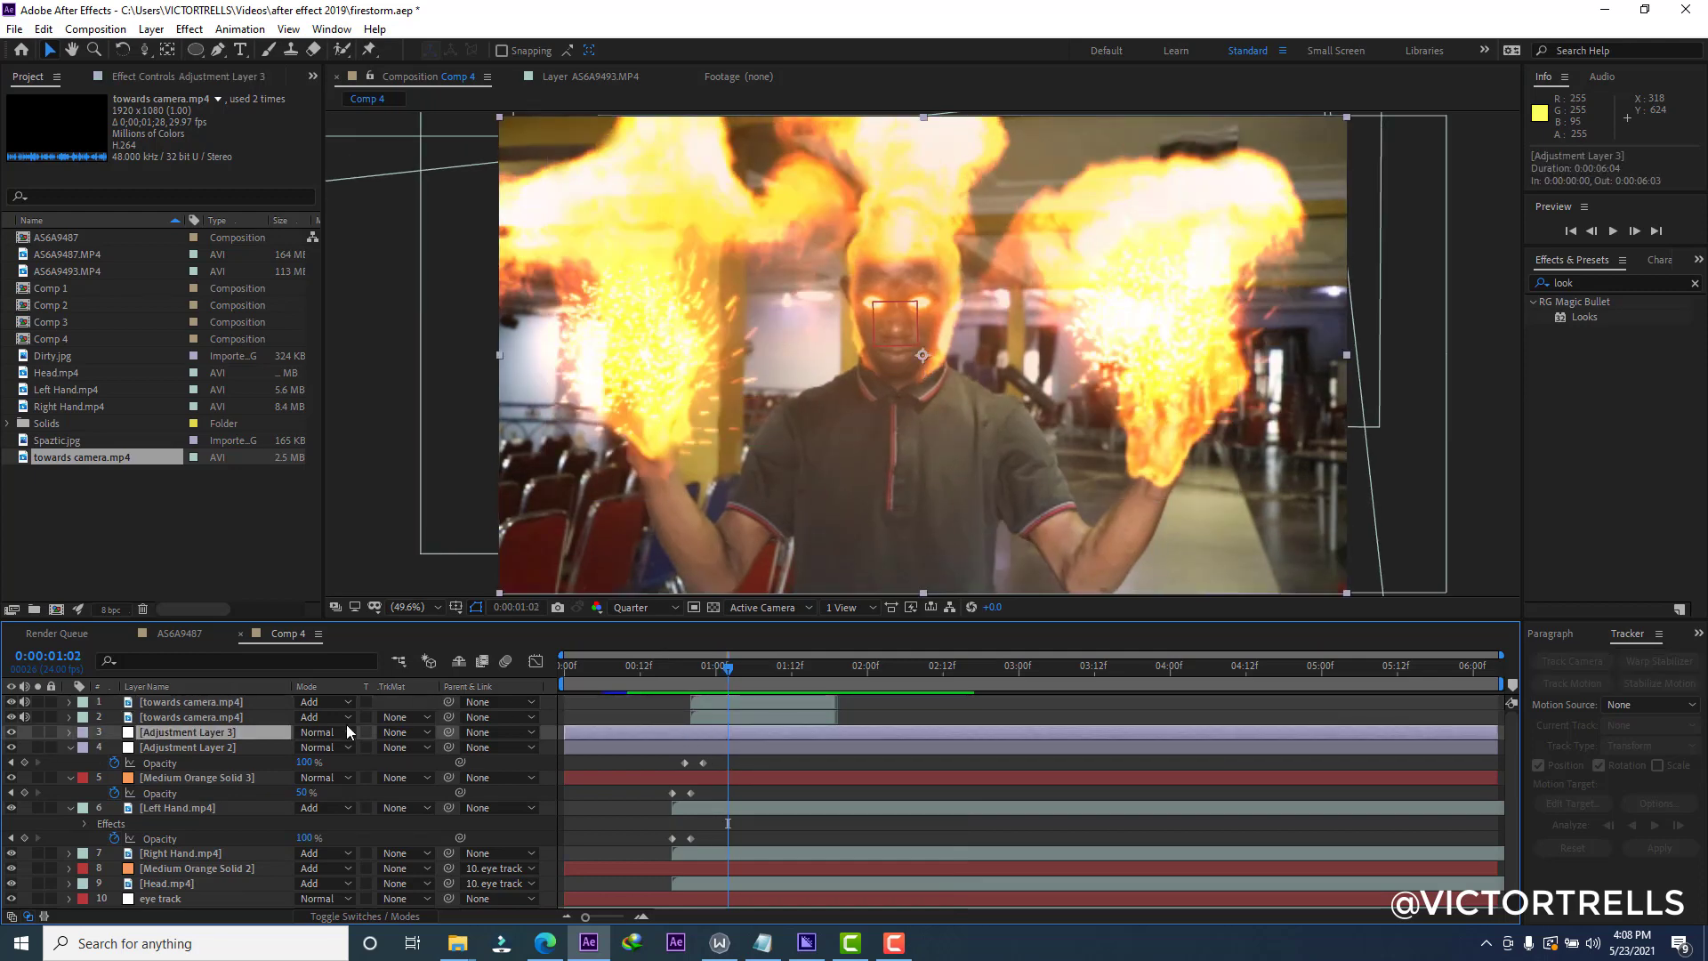
drag(269, 729, 267, 701)
click(189, 76)
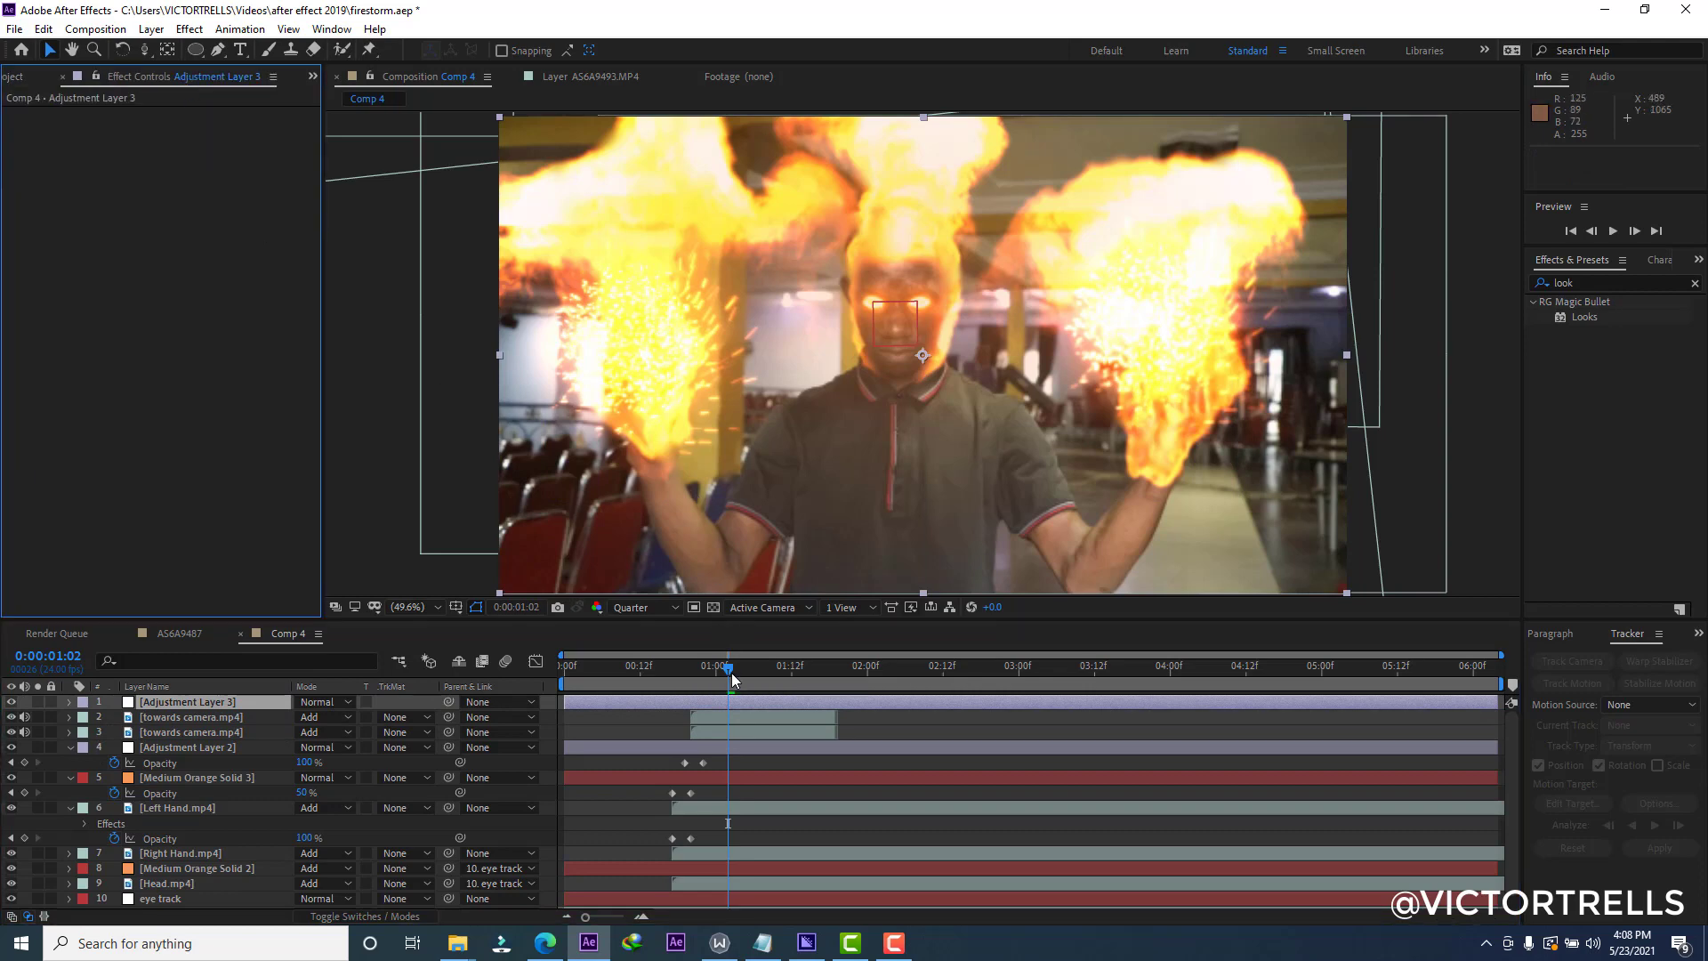
drag(731, 673, 771, 682)
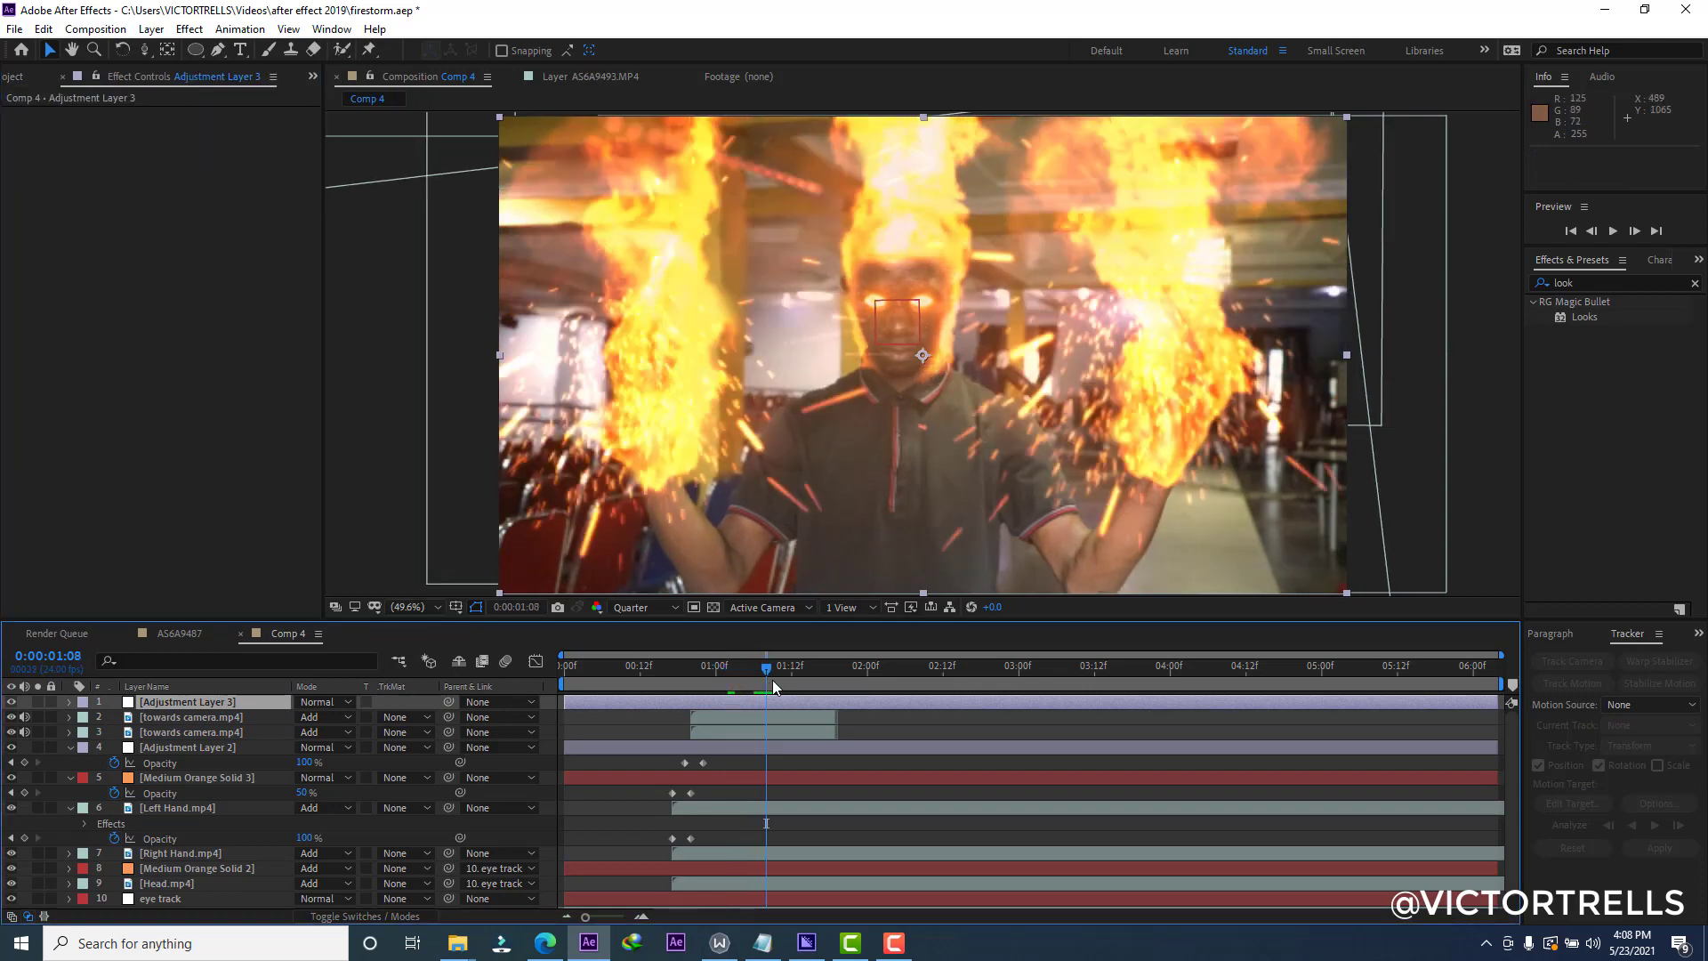